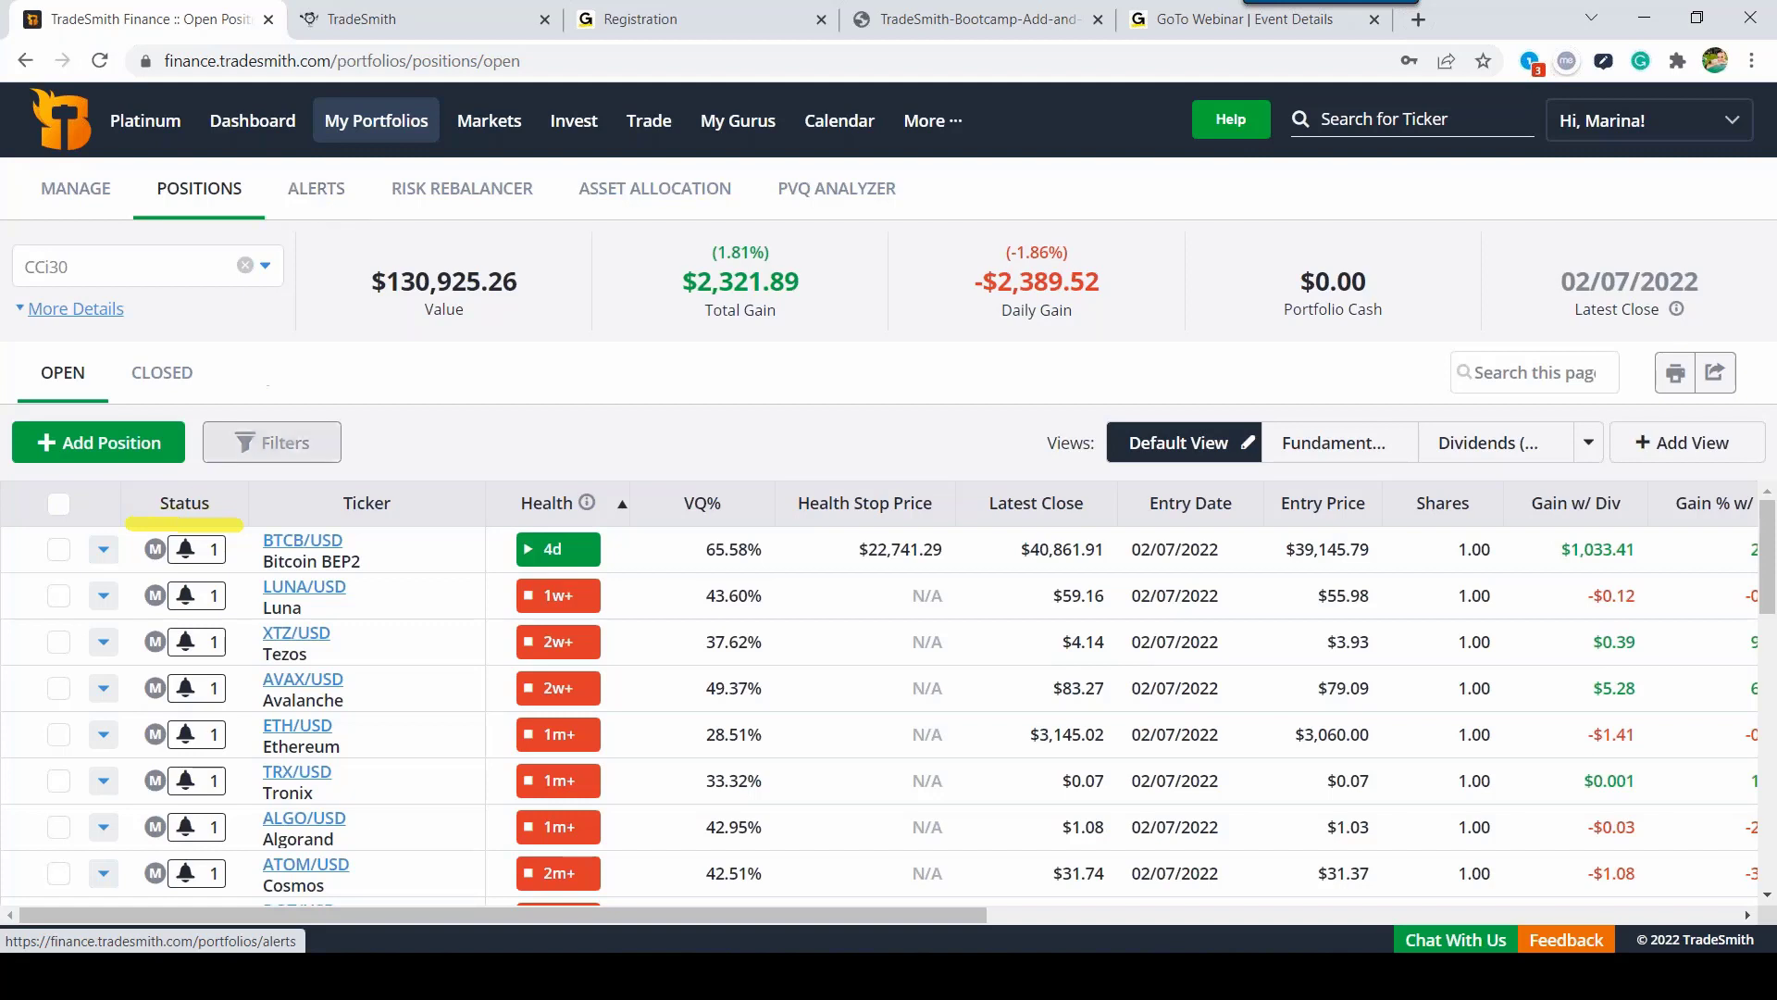
# Step: Select all positions in the CCi30 portfolio, examine the alert templates on offer without adding one, and clear the selection
pyautogui.click(61, 511)
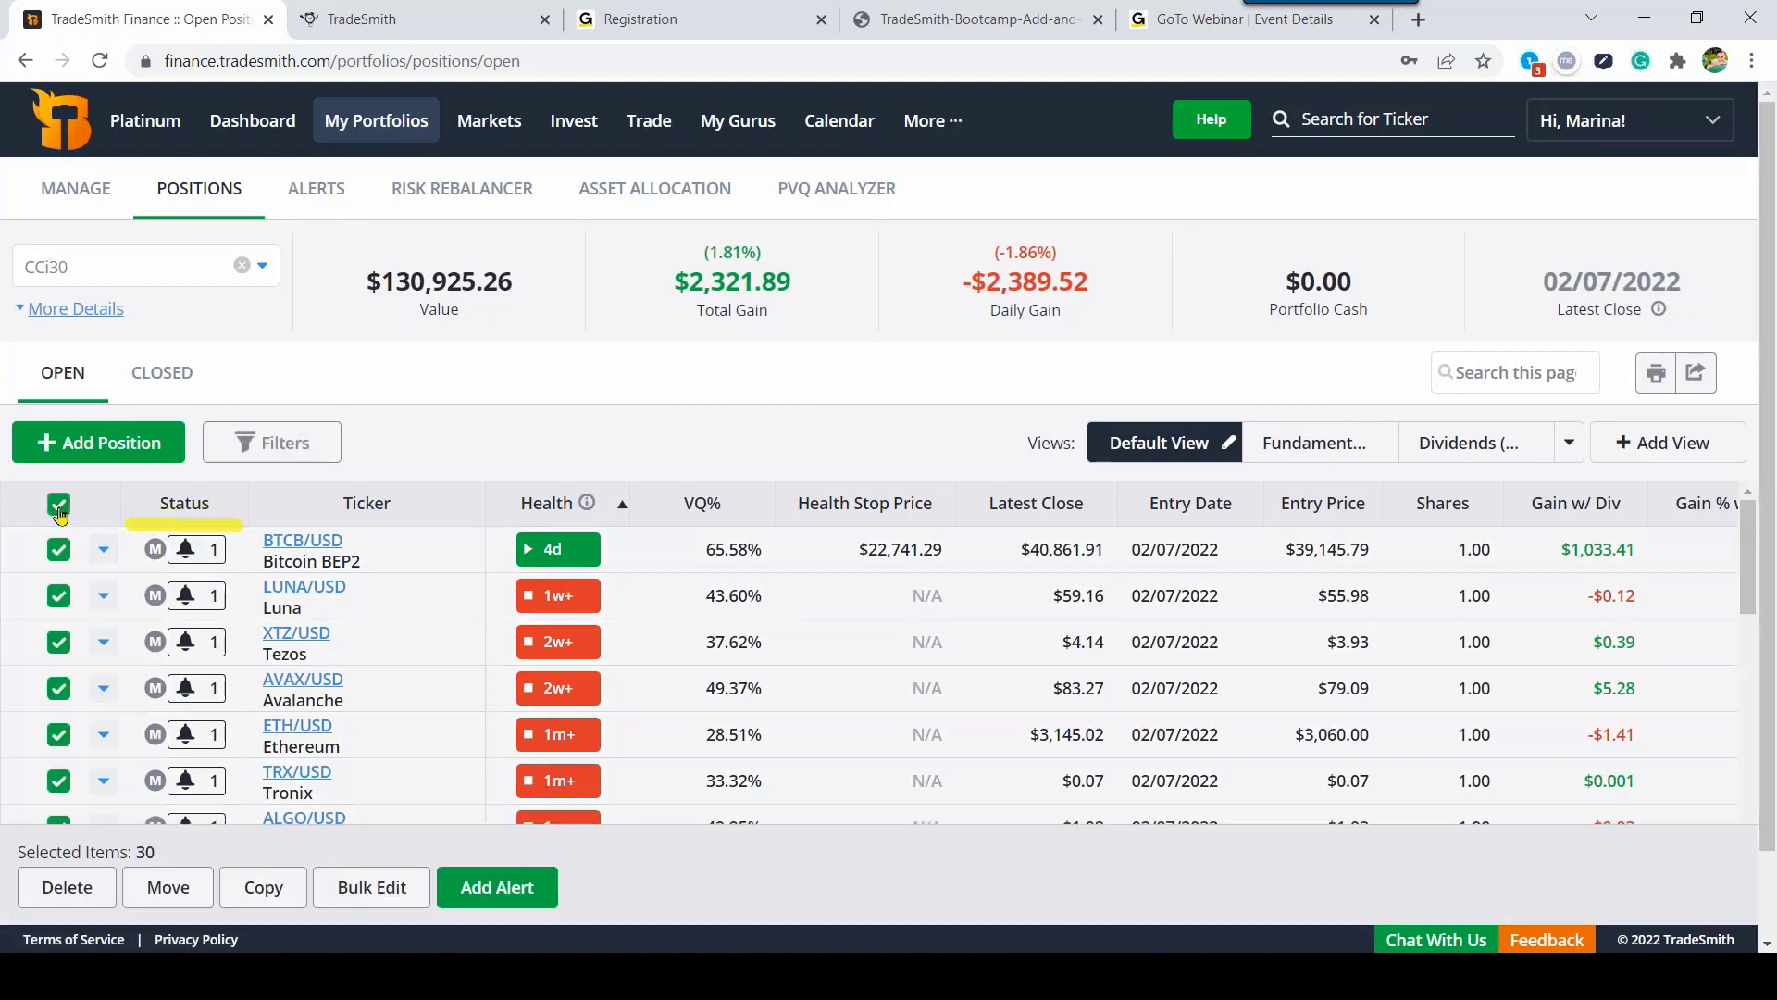
pyautogui.click(519, 892)
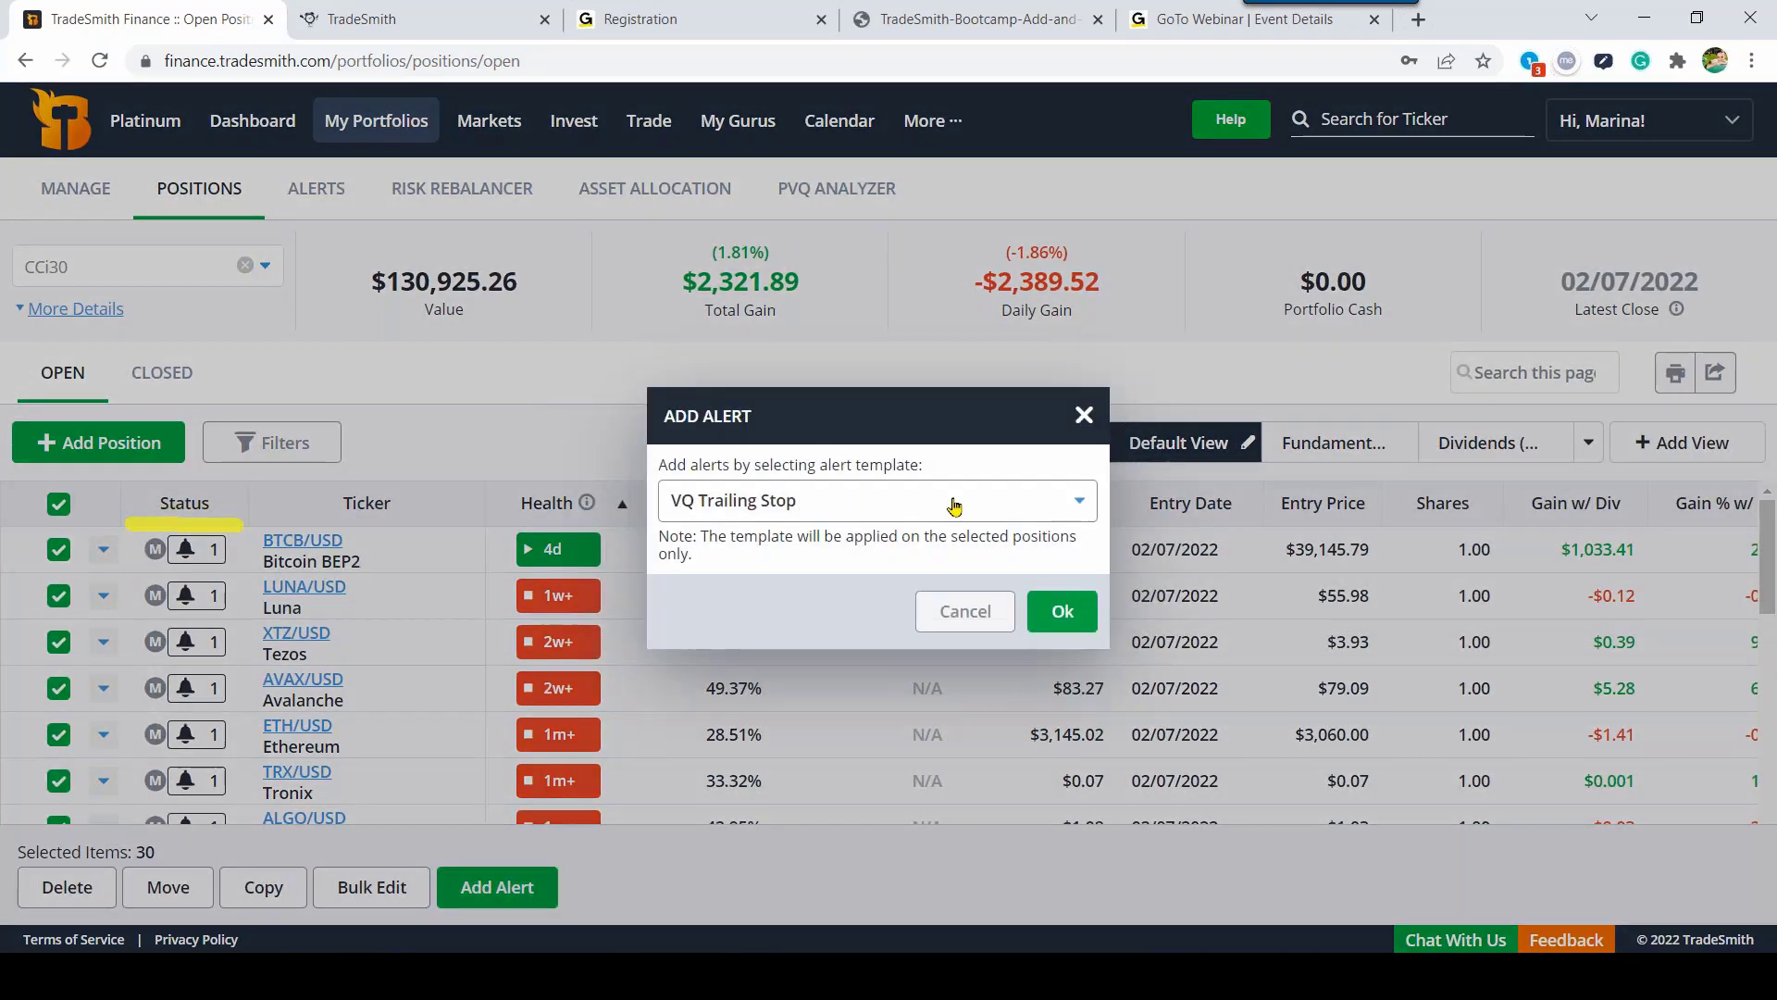
pyautogui.click(955, 505)
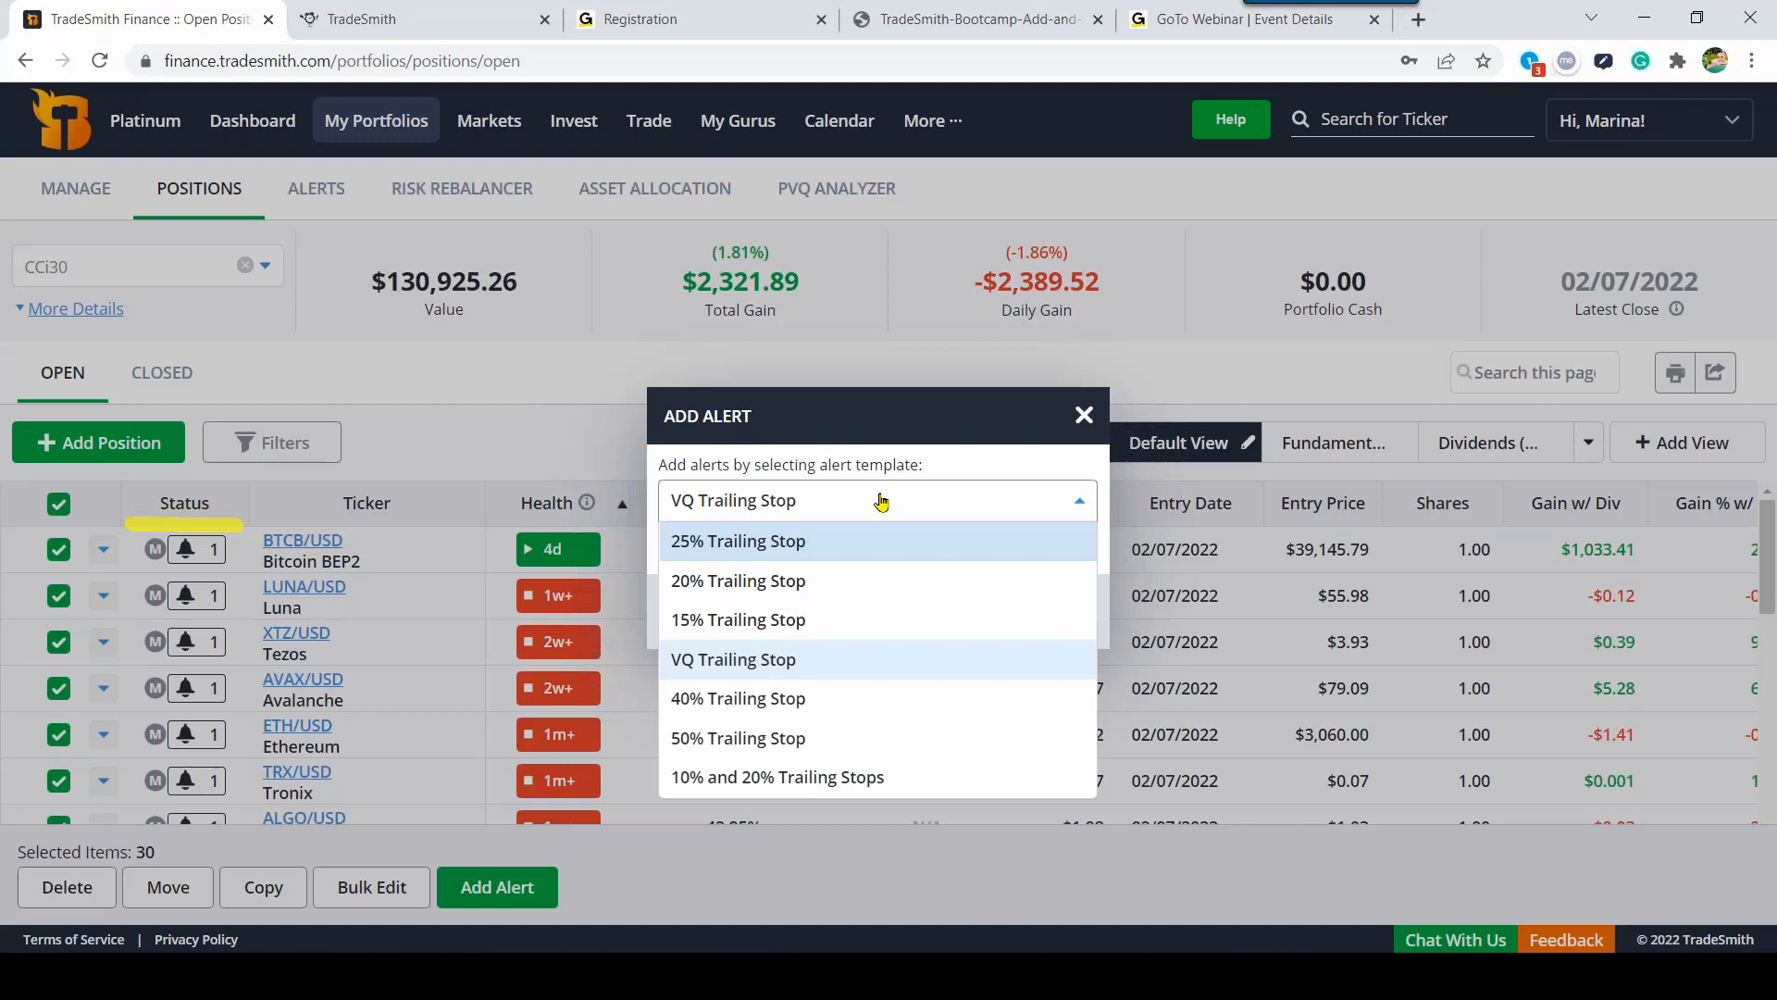
pyautogui.click(839, 364)
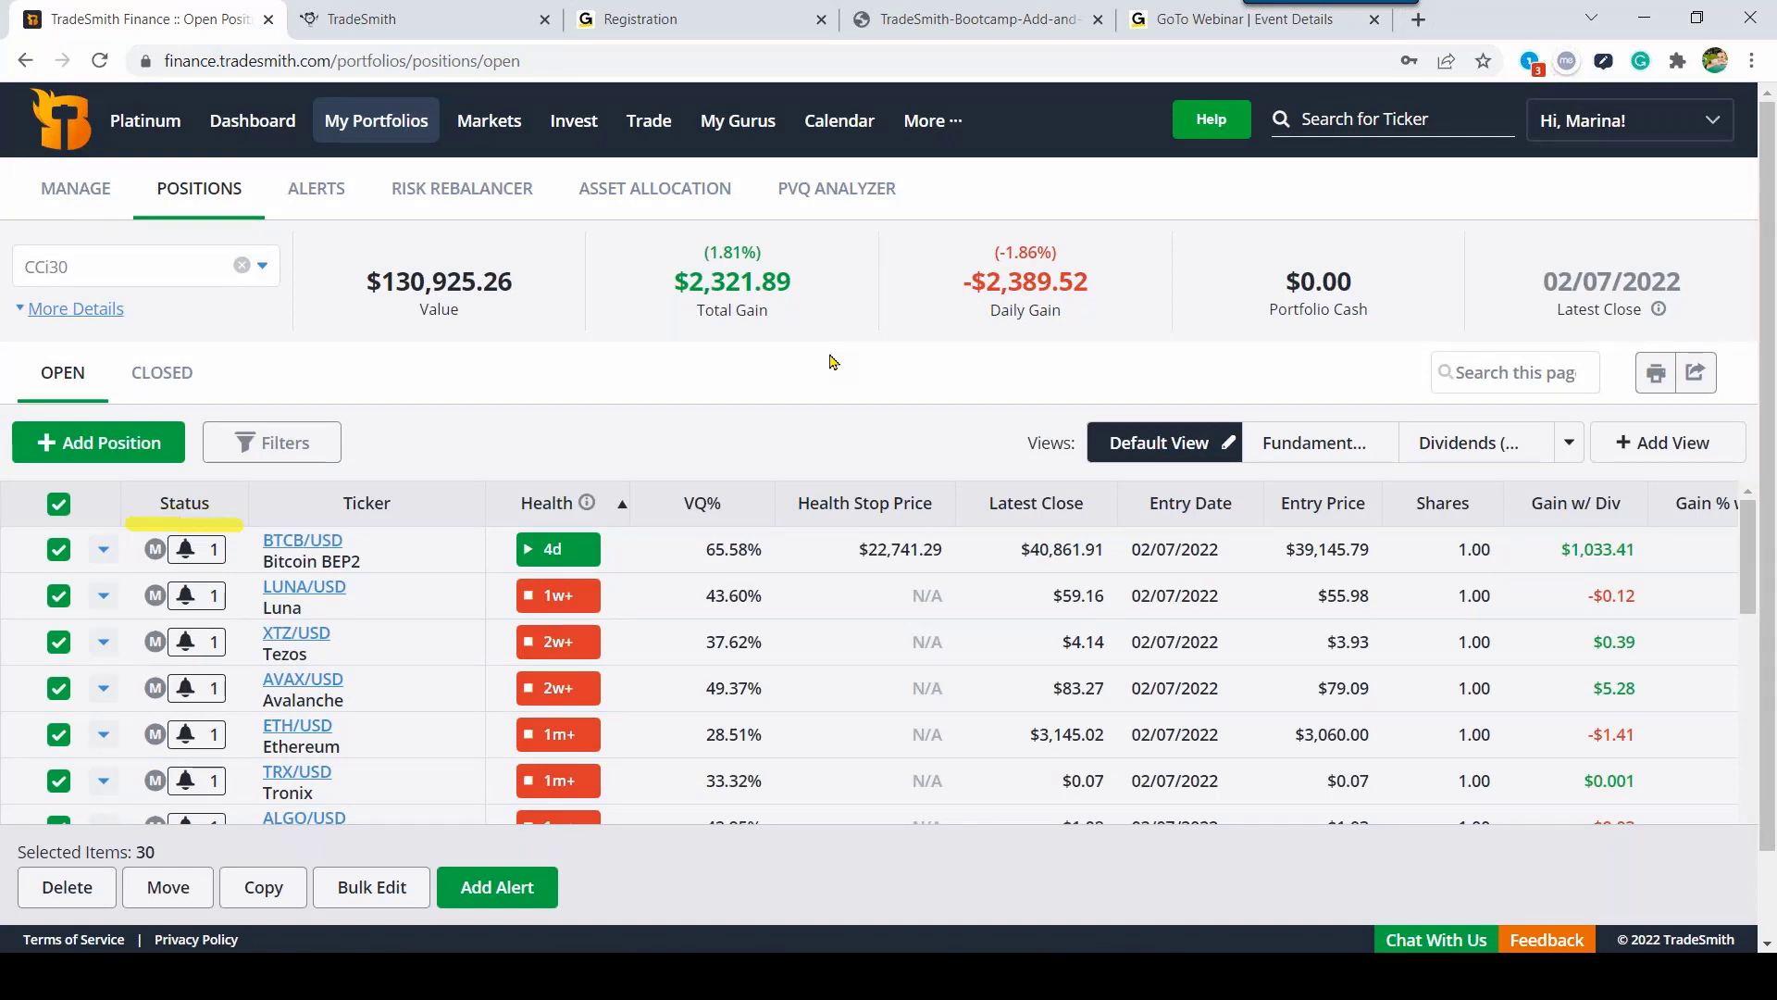
pyautogui.click(59, 507)
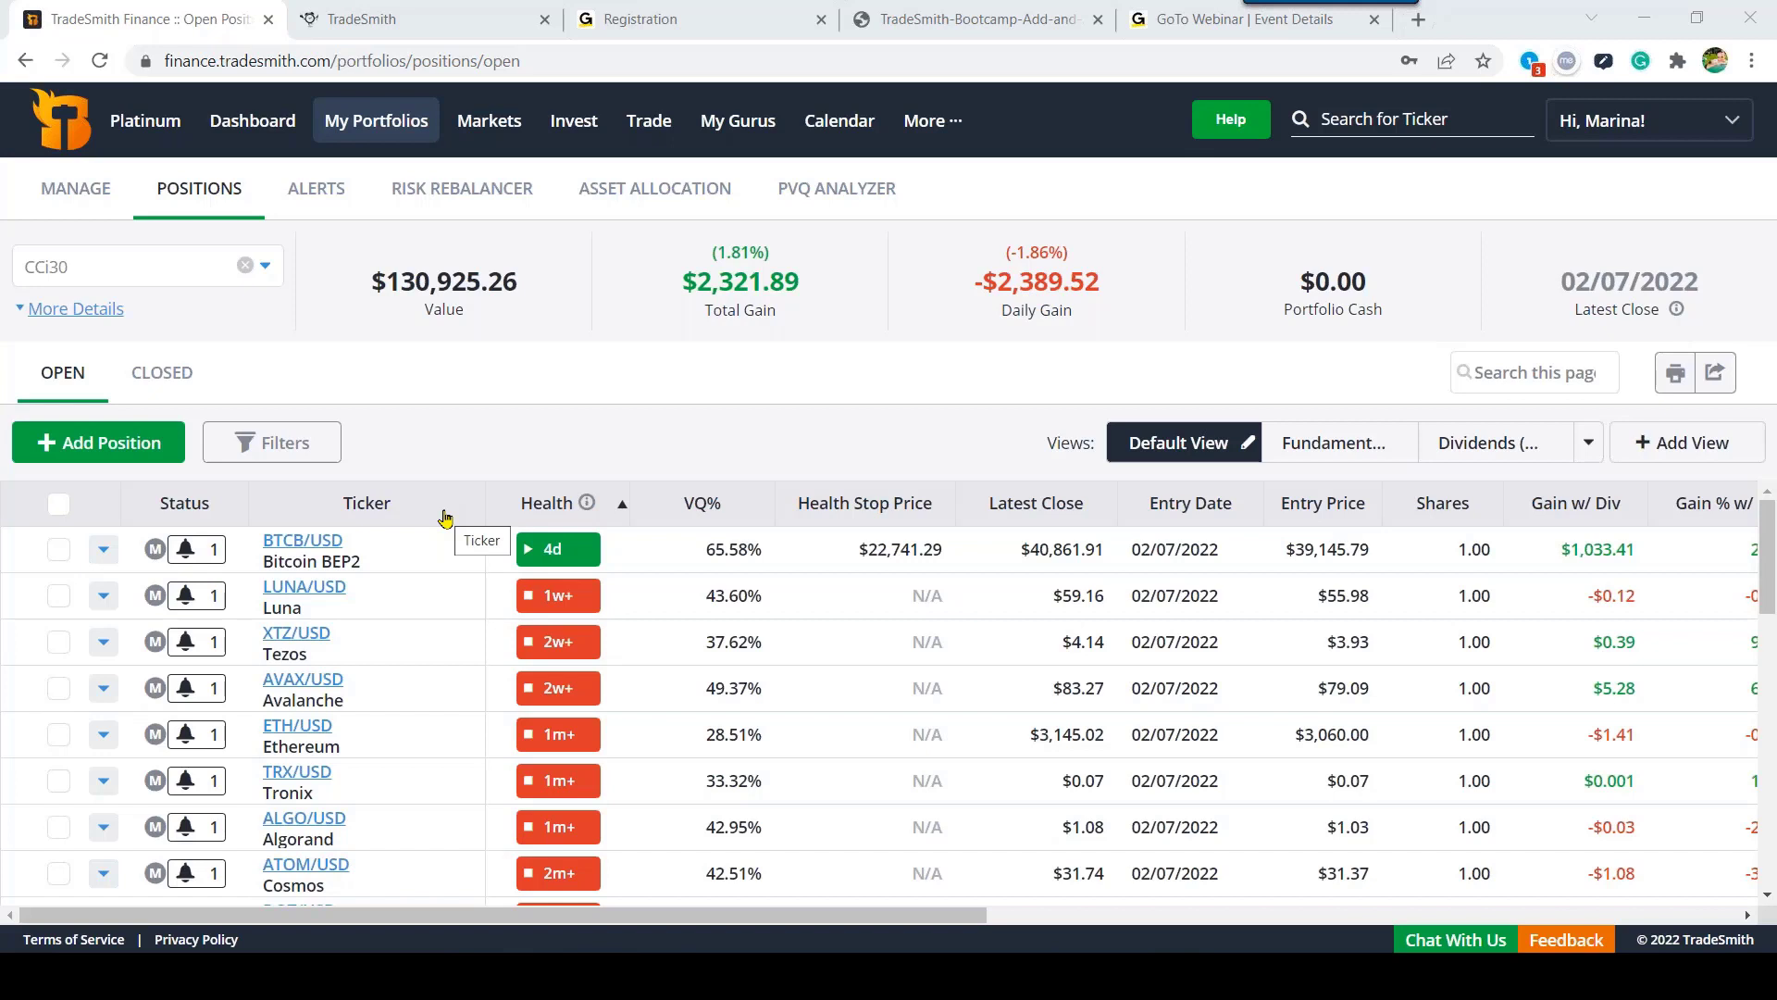
pyautogui.click(59, 505)
pyautogui.click(474, 884)
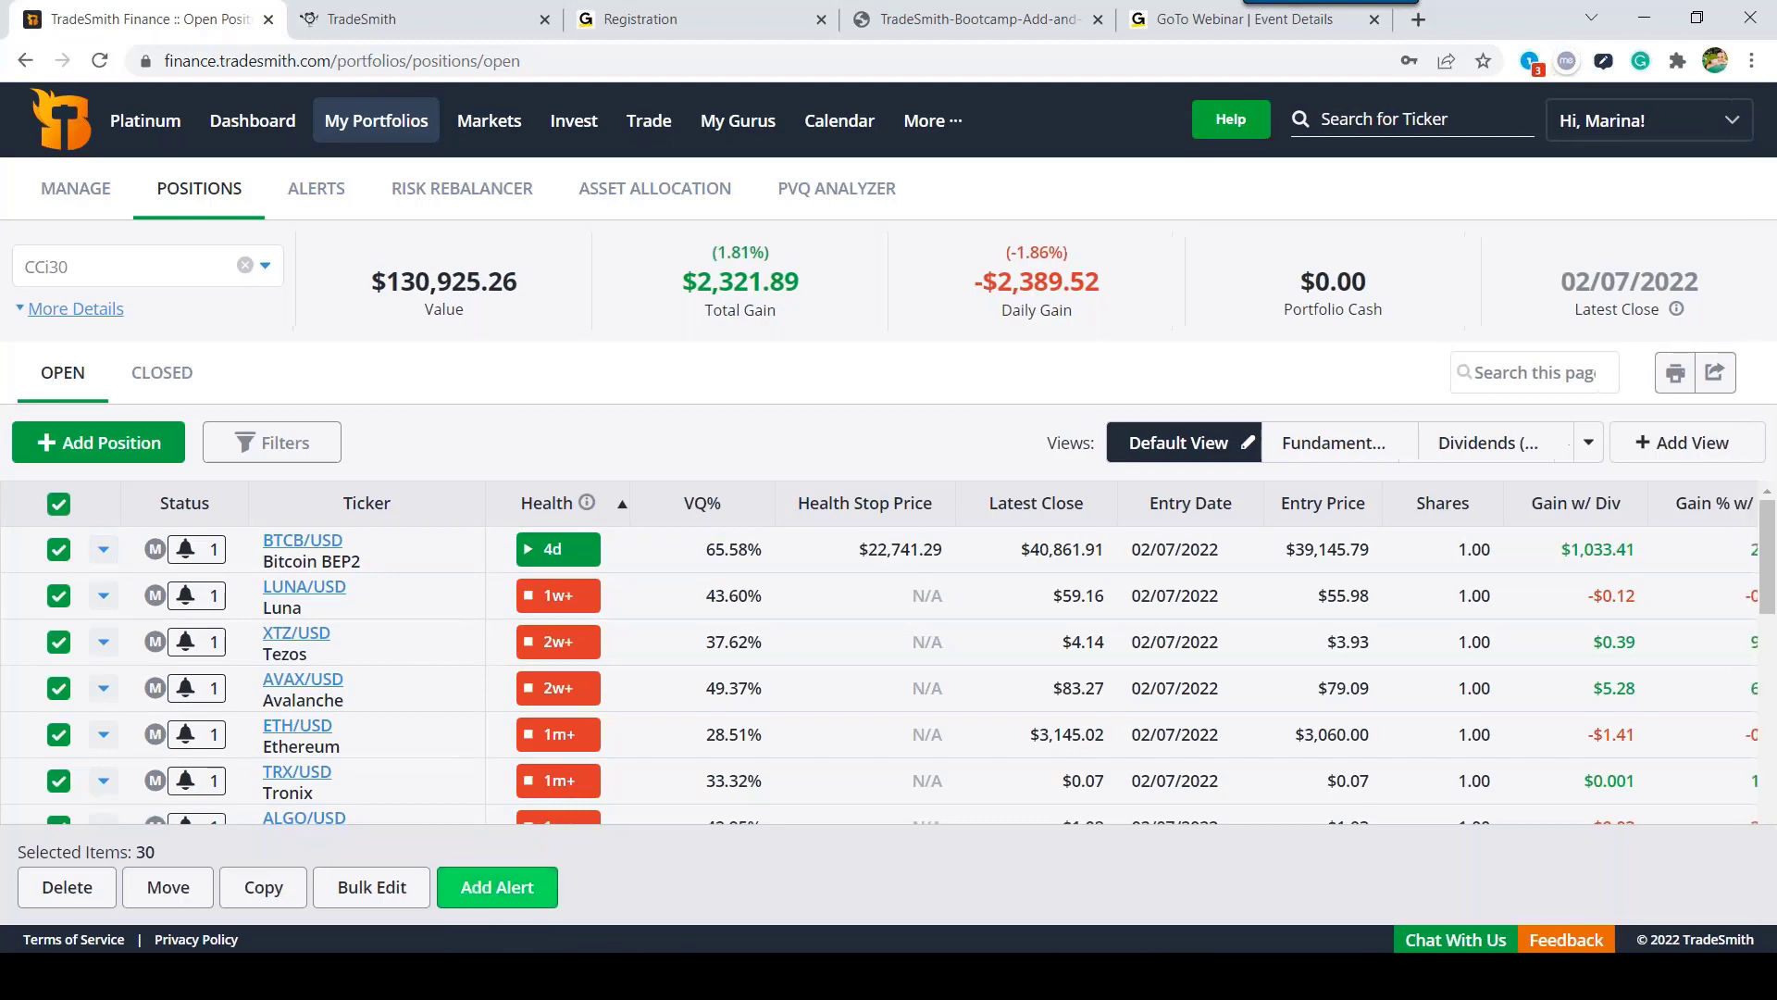
pyautogui.click(1000, 500)
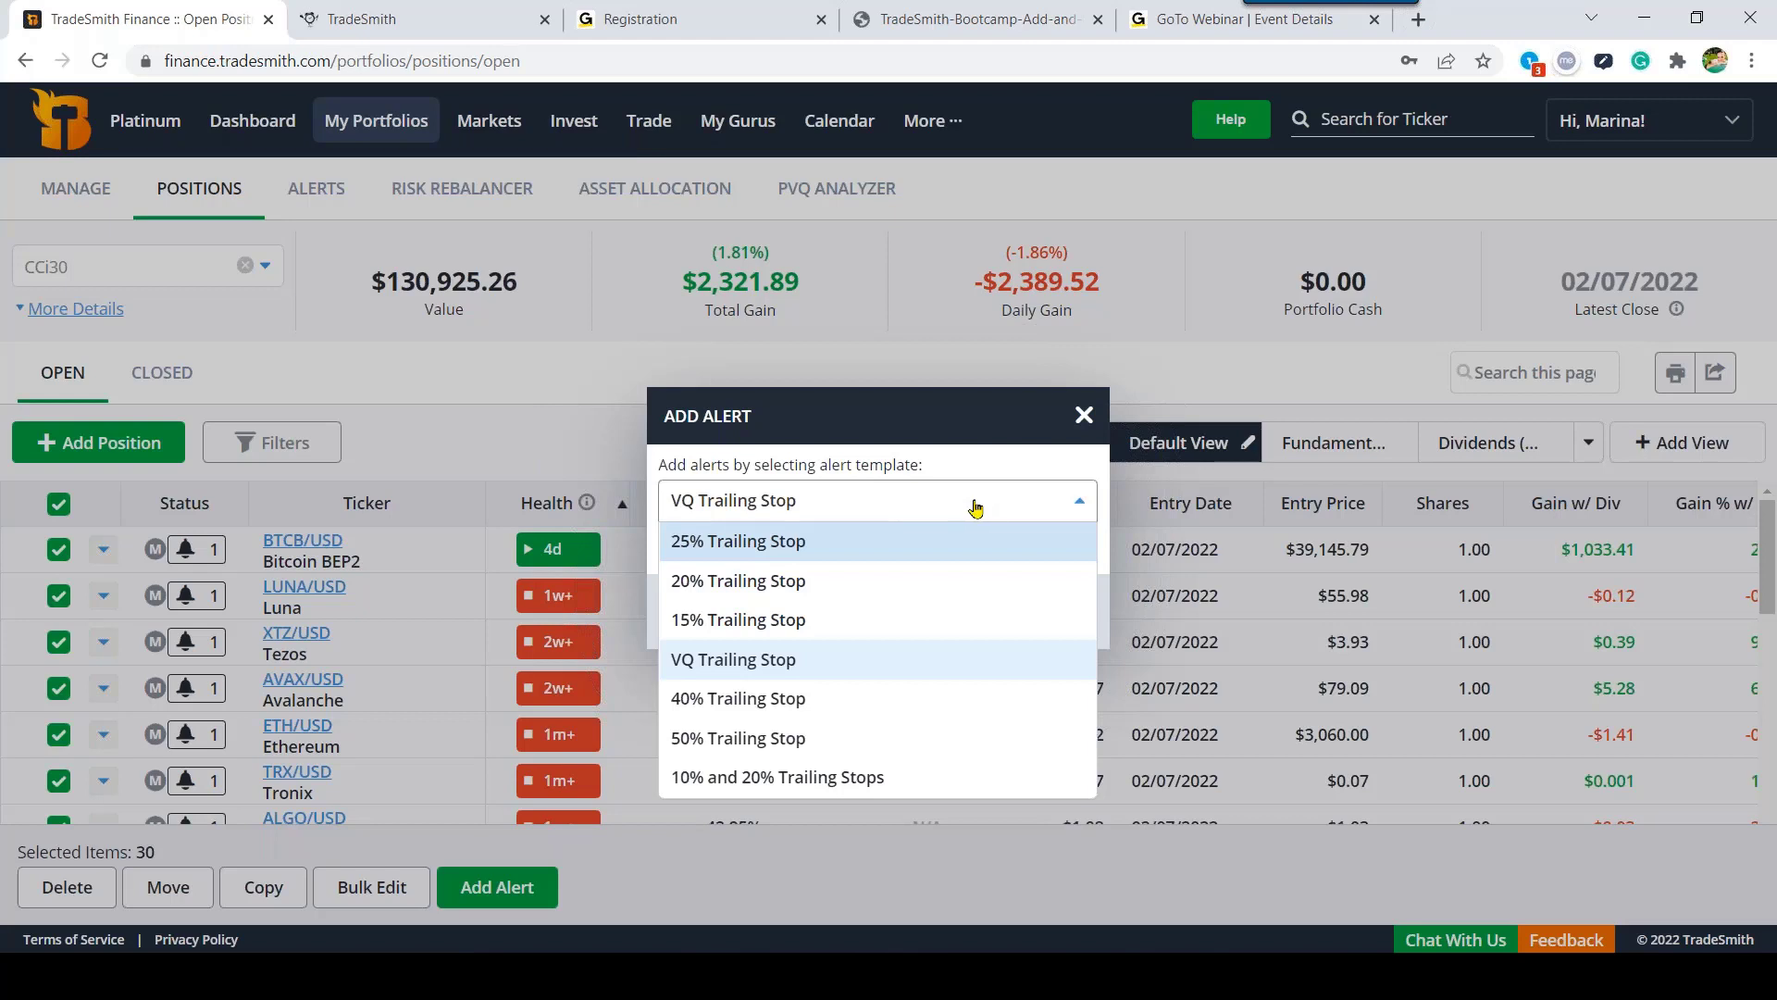
pyautogui.click(936, 361)
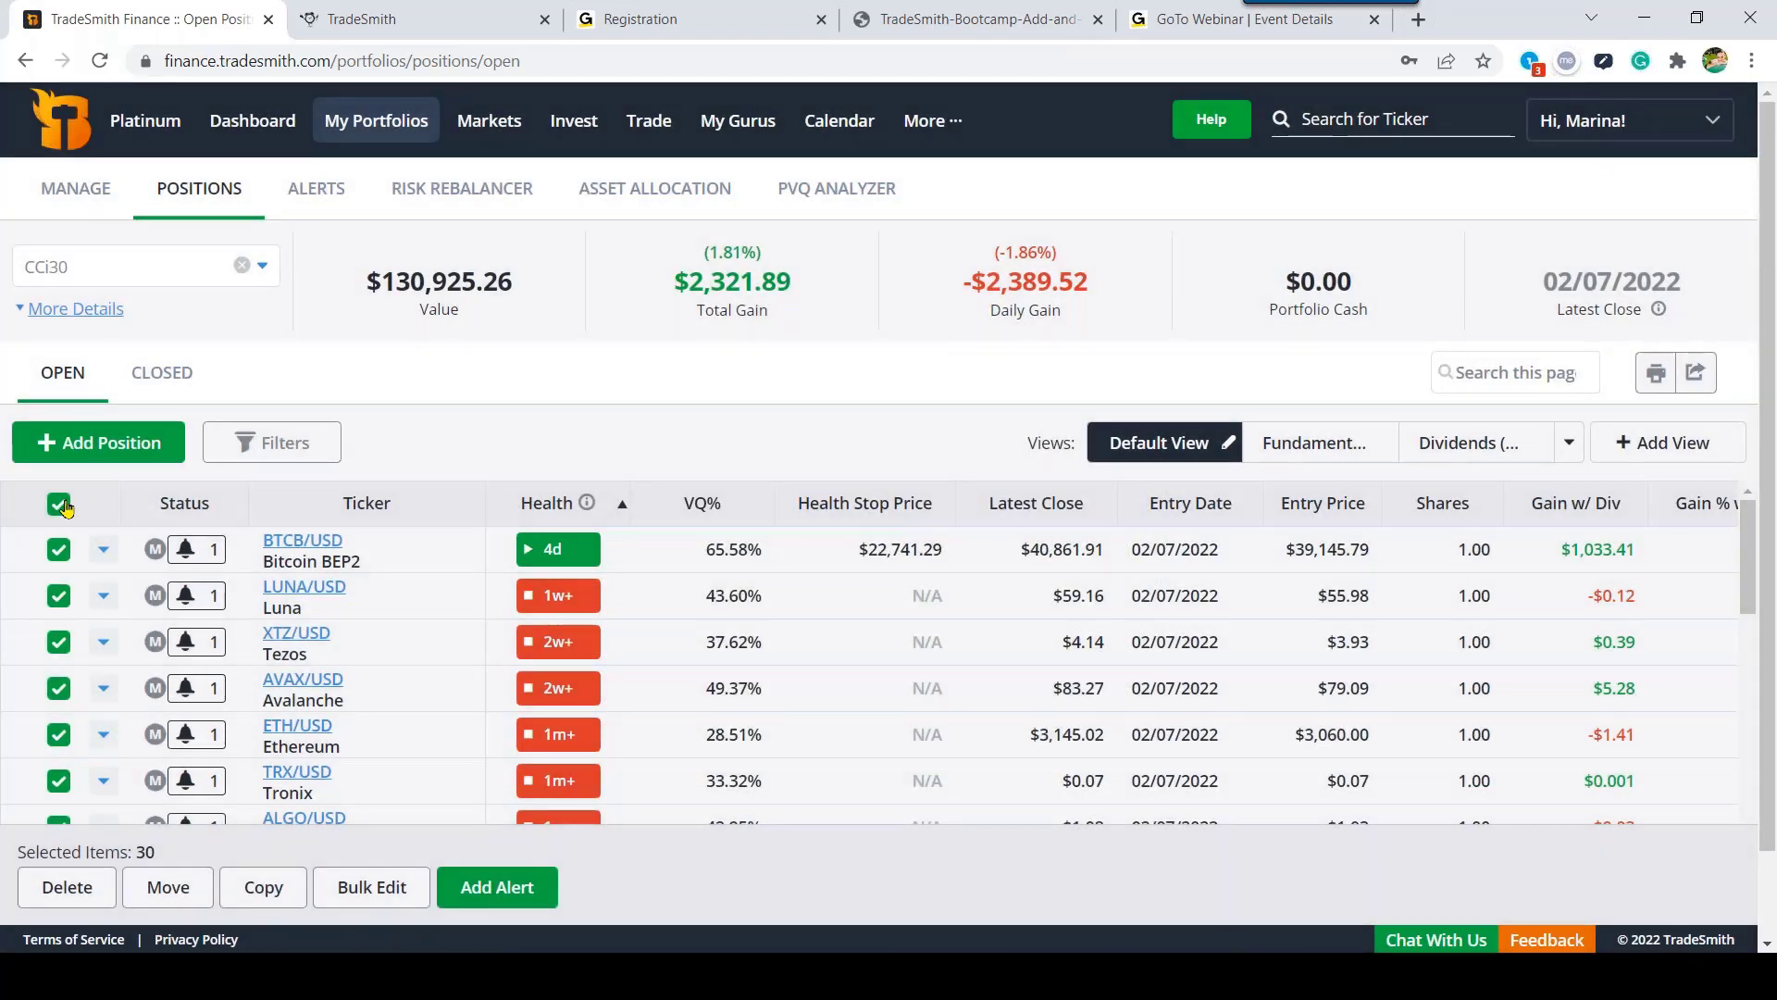
pyautogui.click(61, 505)
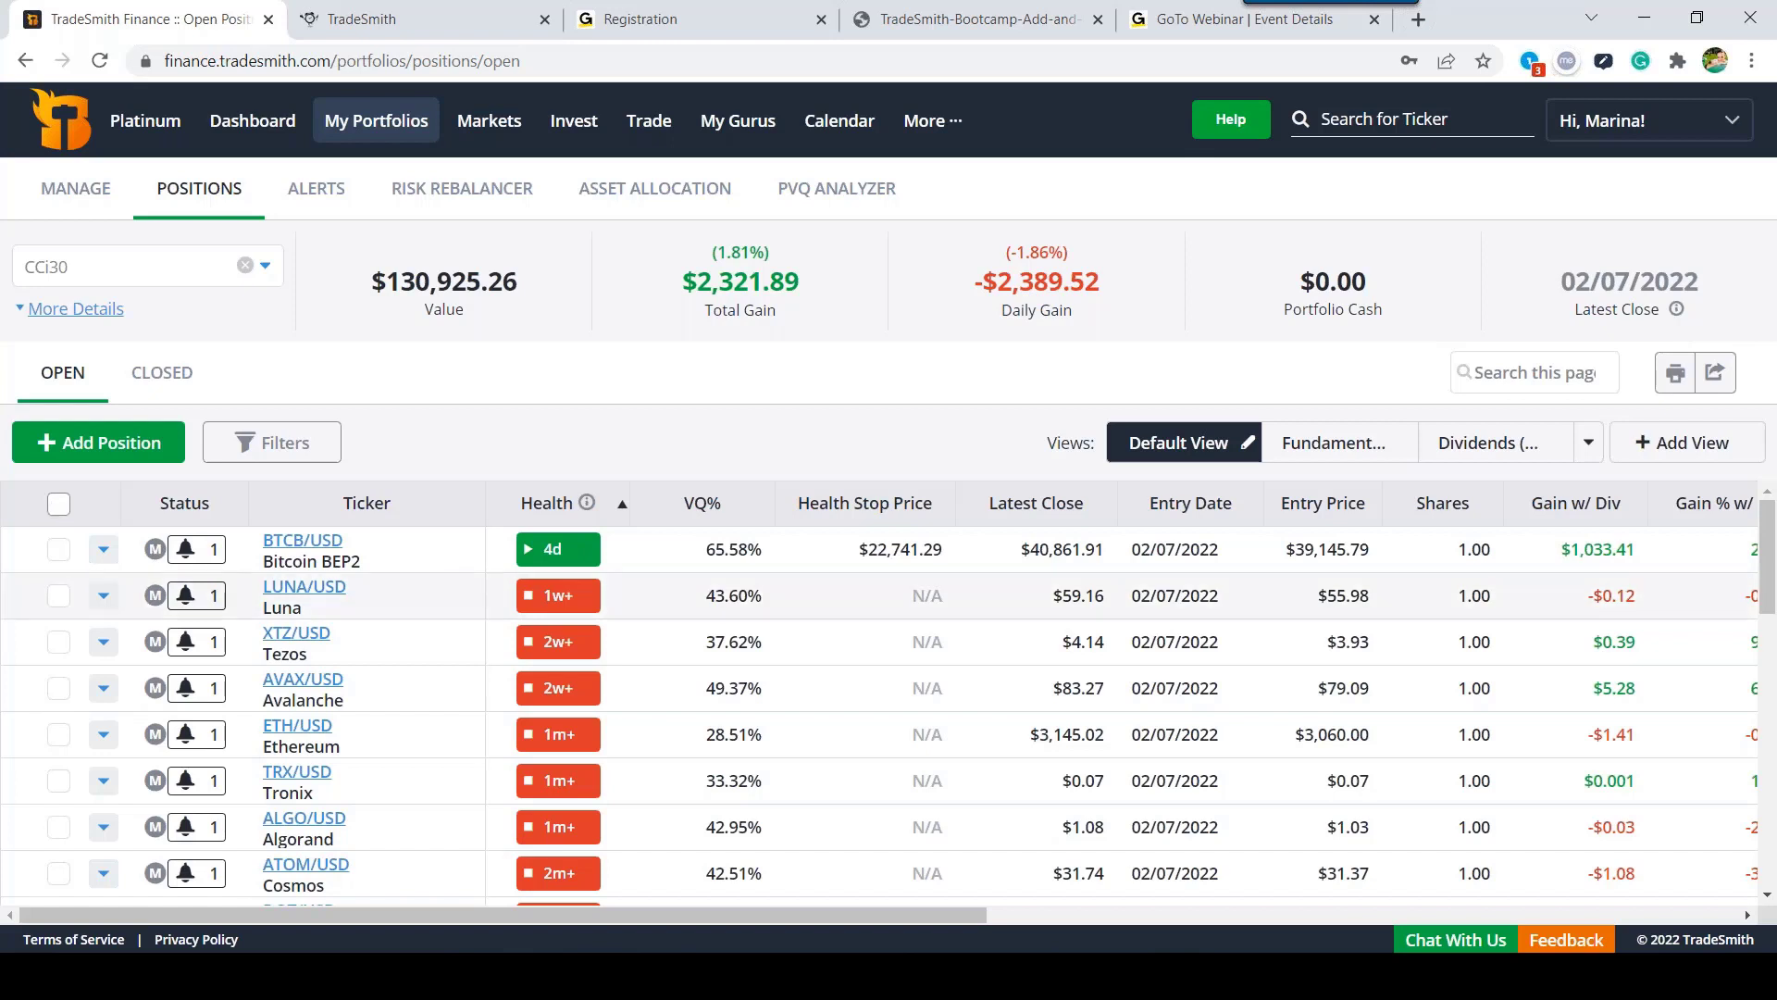
# Step: Open the BTCB/USD position, check its health indicator and price chart, and show its alerts
pyautogui.click(319, 543)
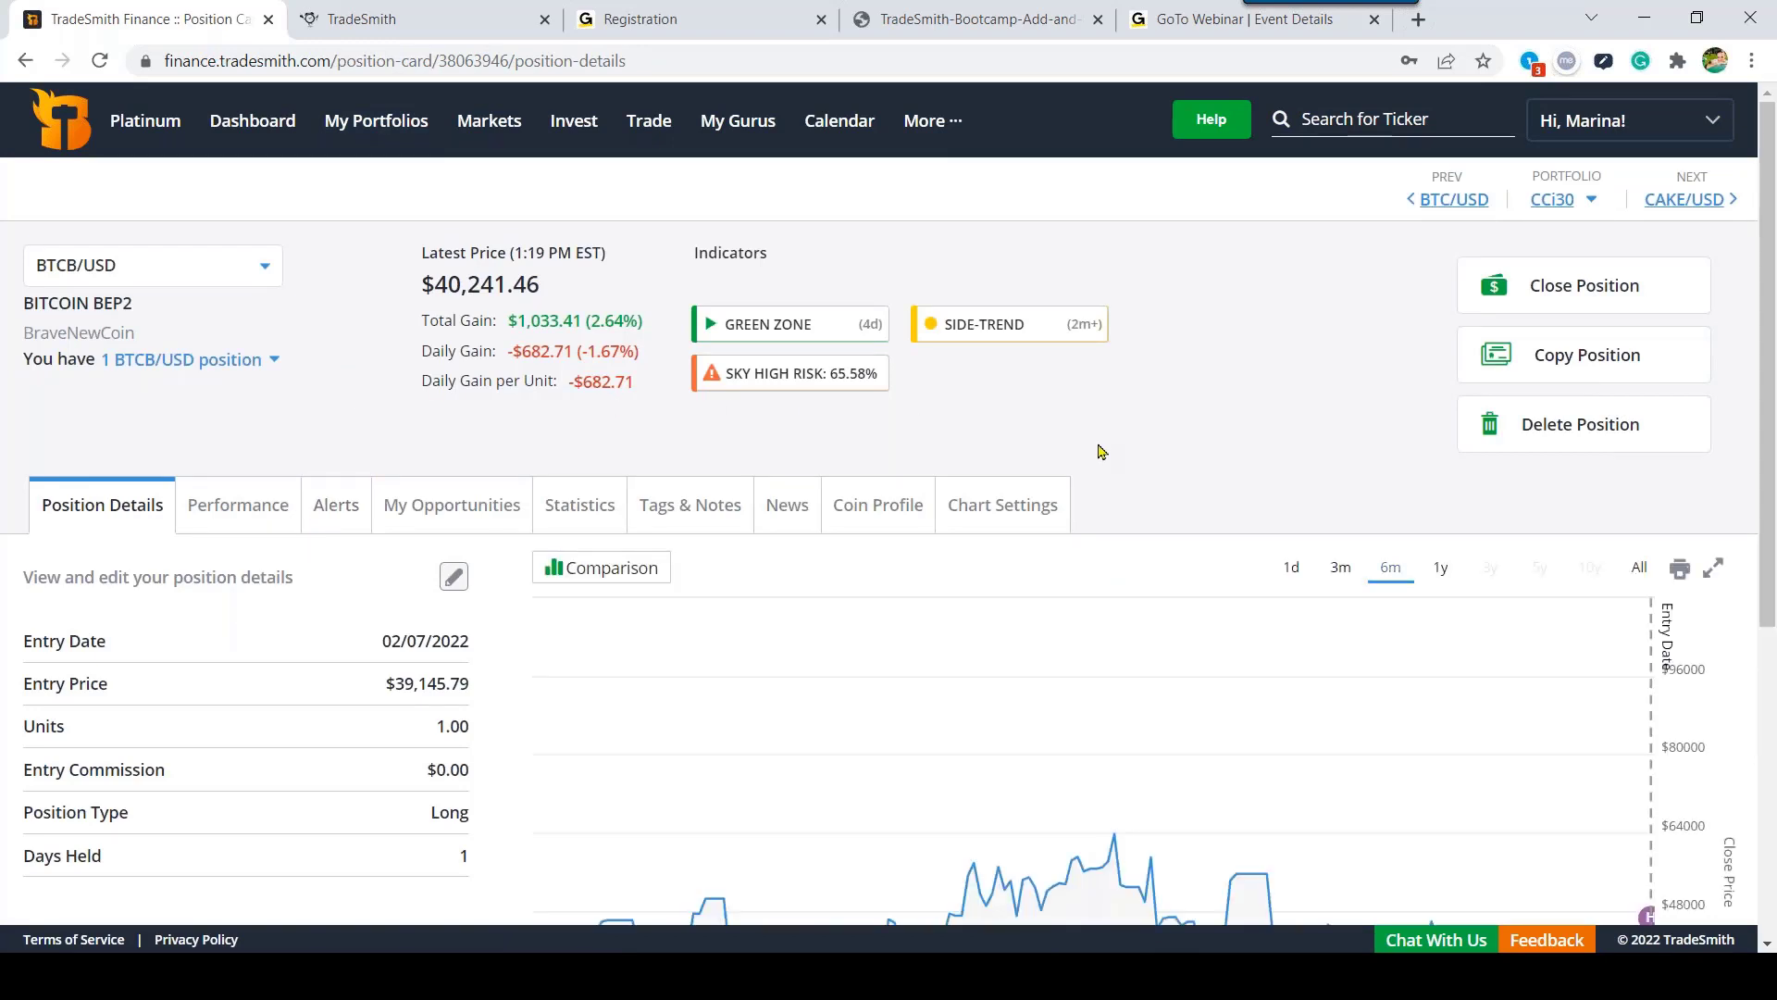
pyautogui.moveTo(858, 344)
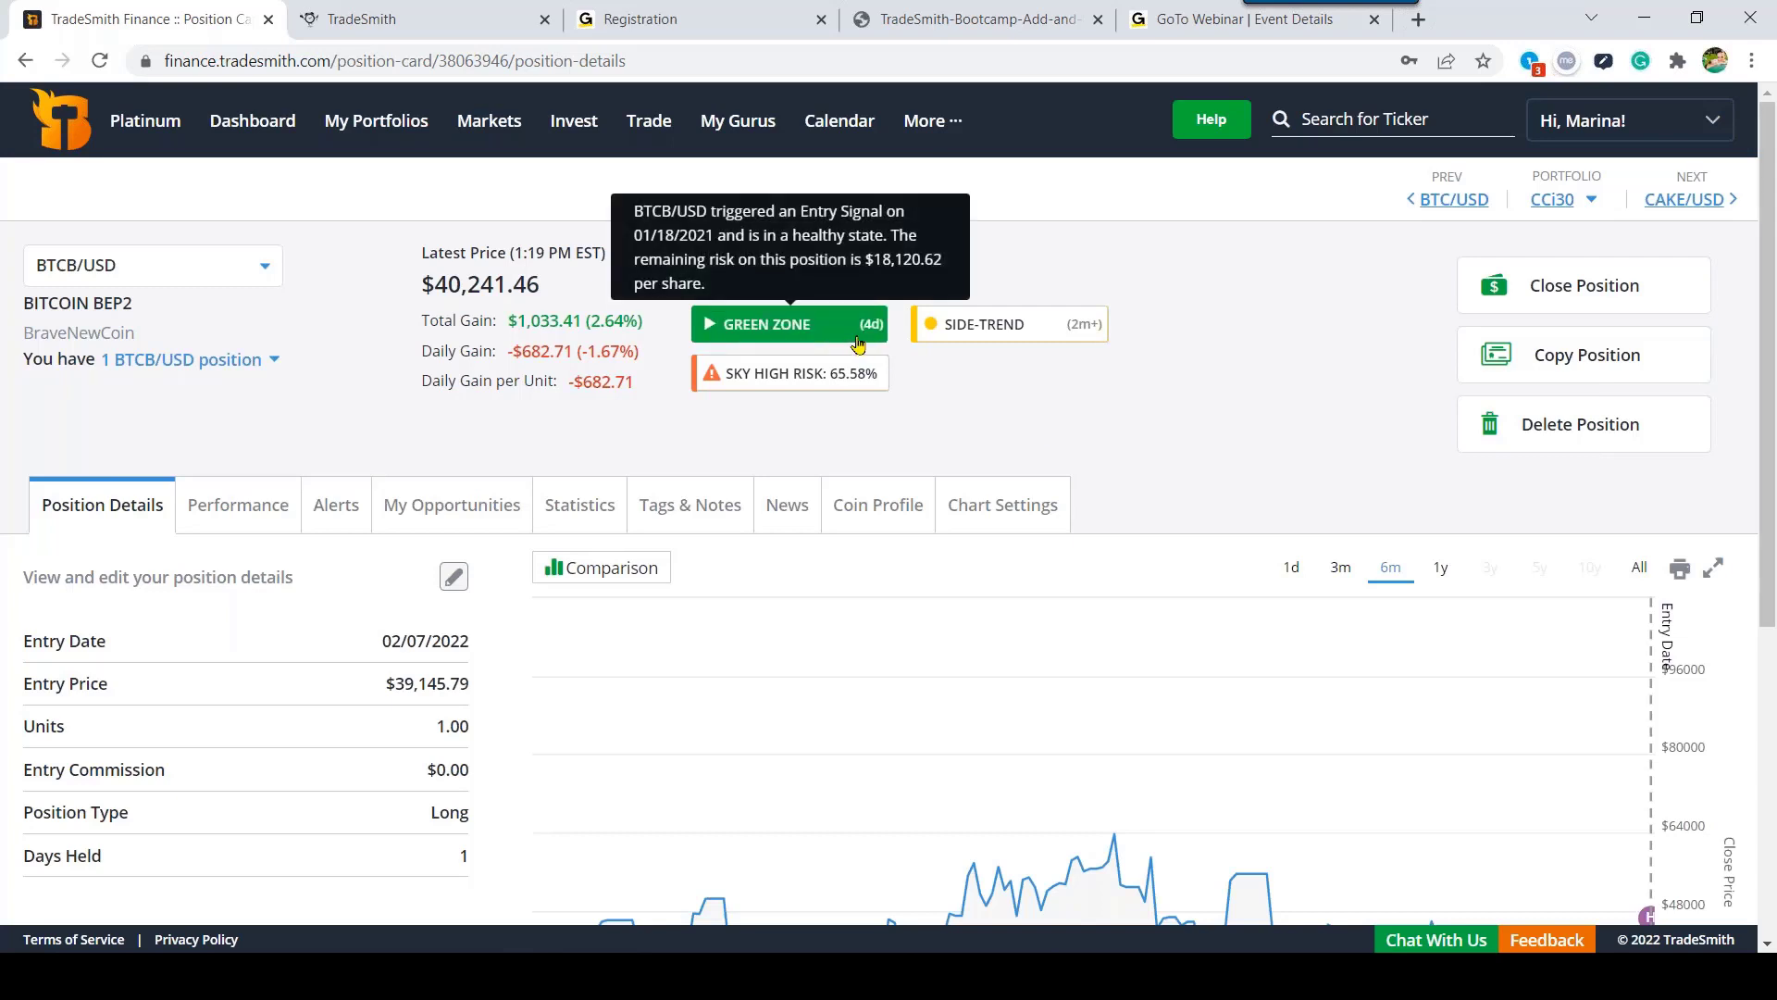
pyautogui.moveTo(1768, 483); pyautogui.dragTo(1773, 618)
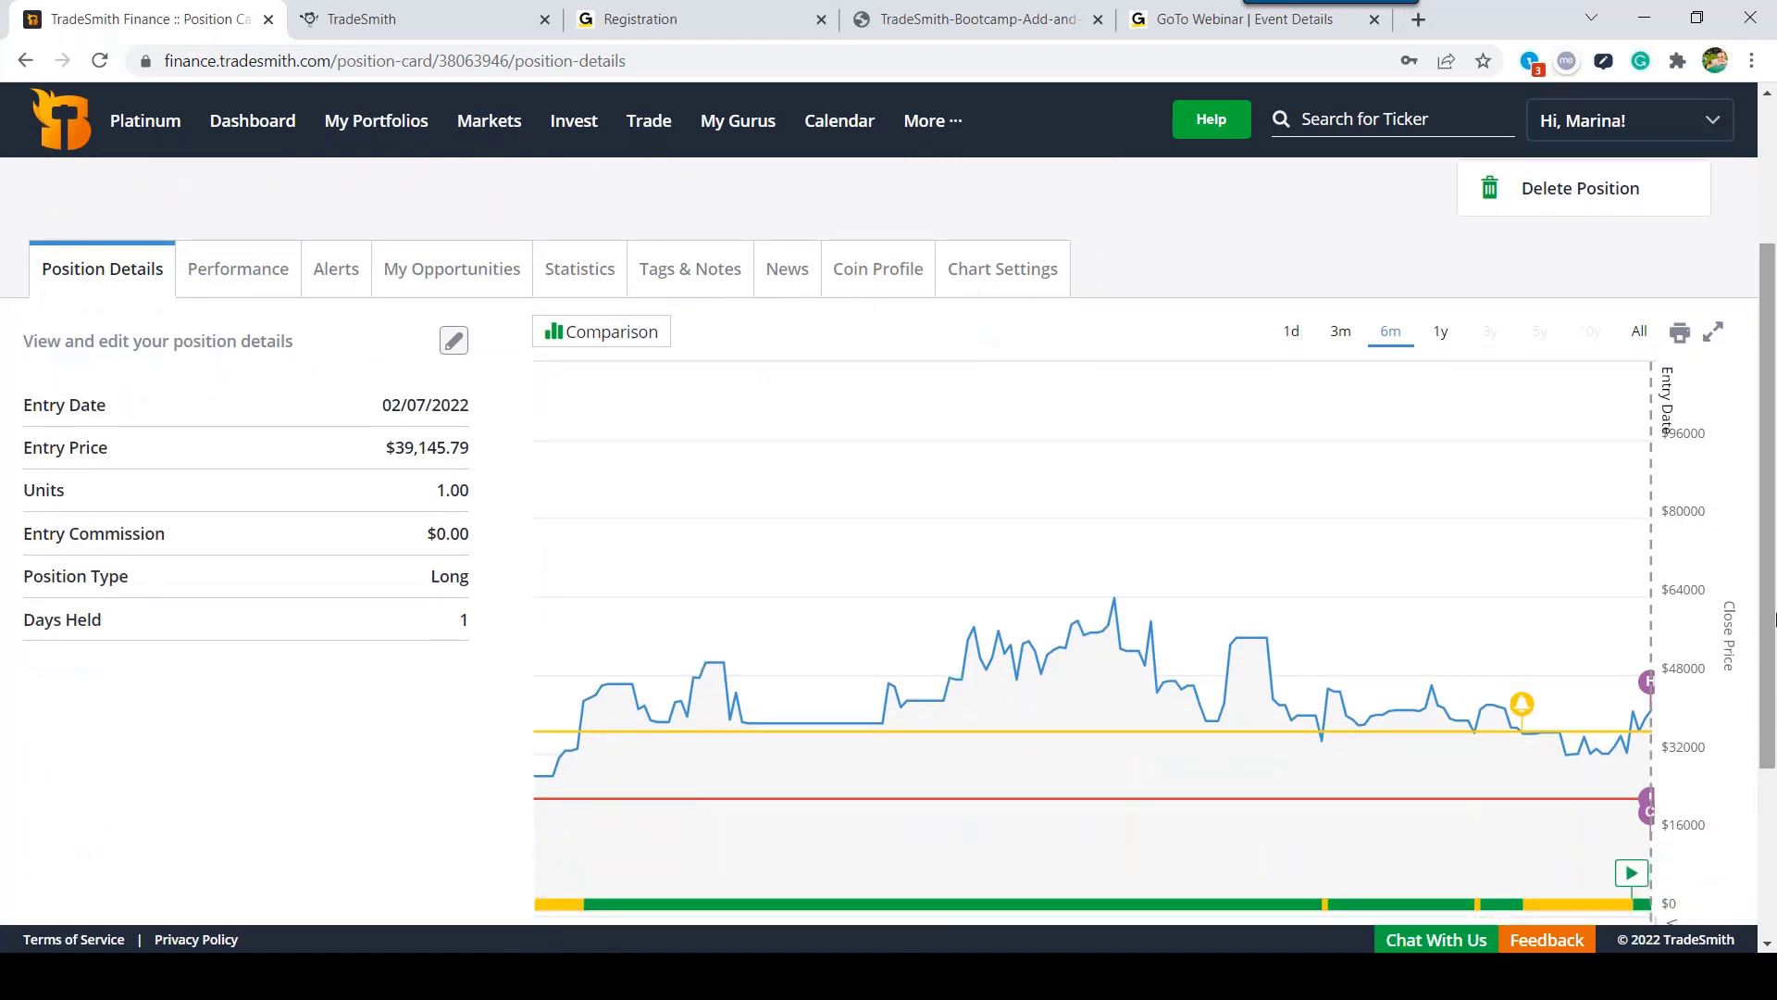
pyautogui.click(333, 279)
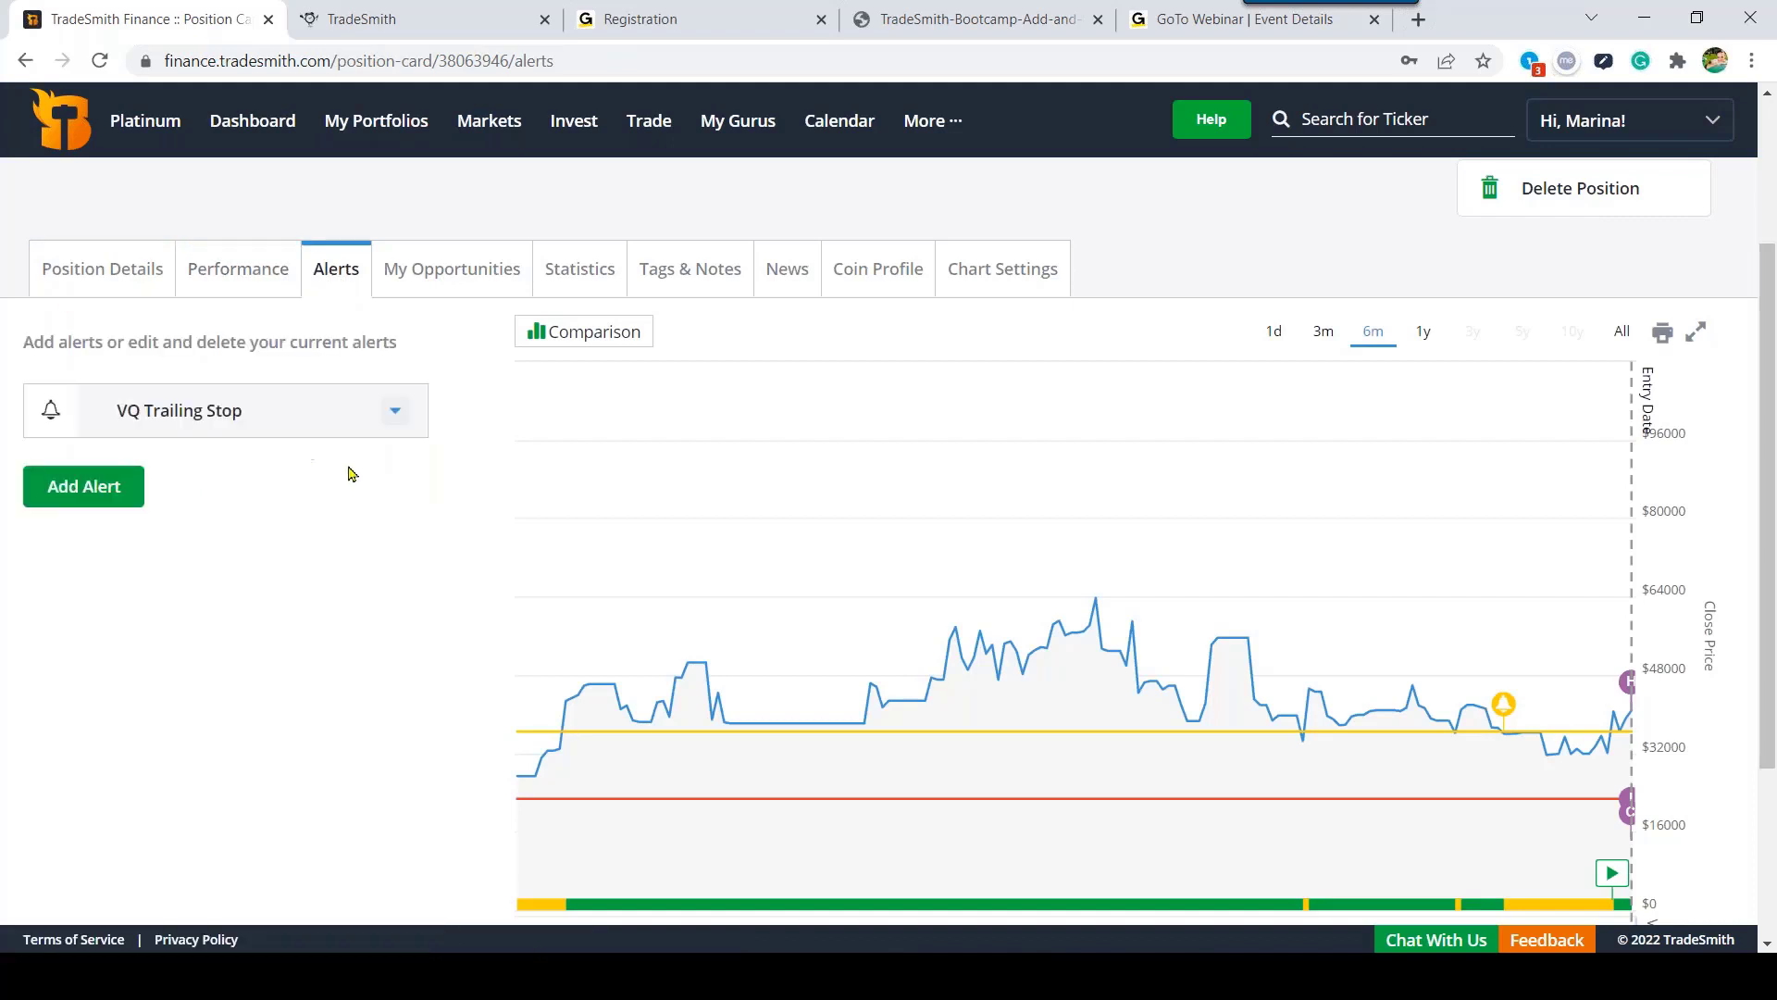
pyautogui.moveTo(117, 410); pyautogui.dragTo(260, 413)
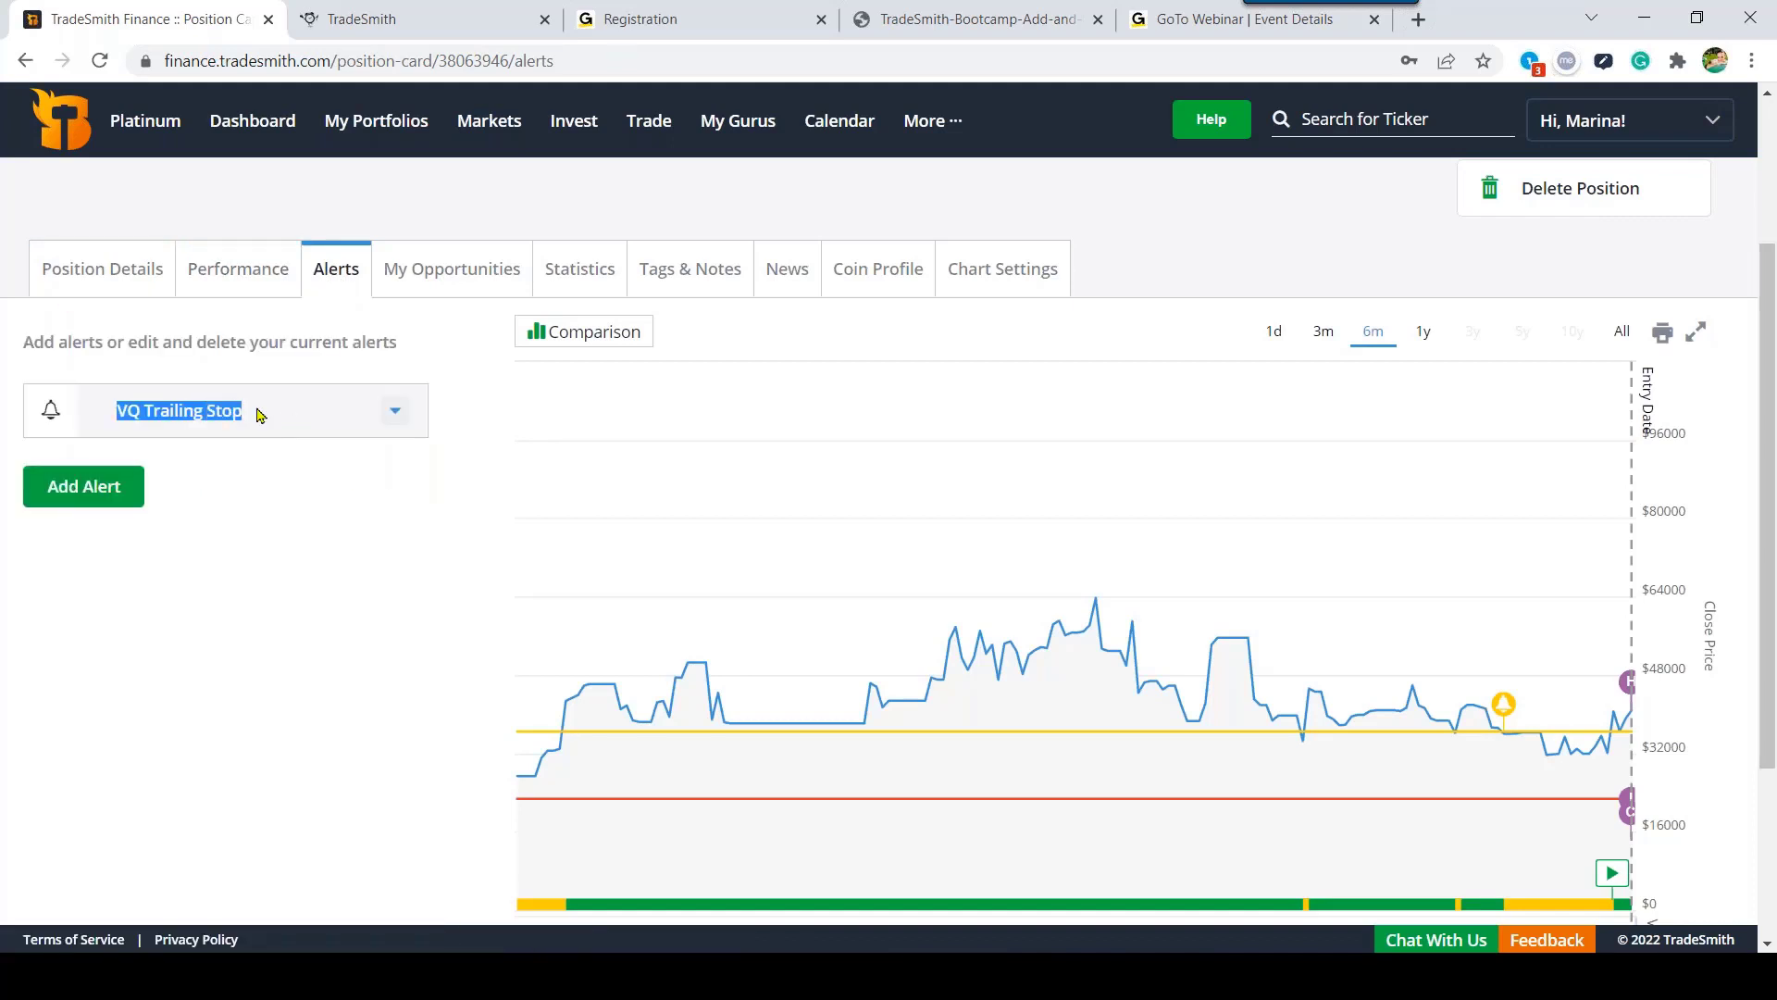
pyautogui.click(268, 507)
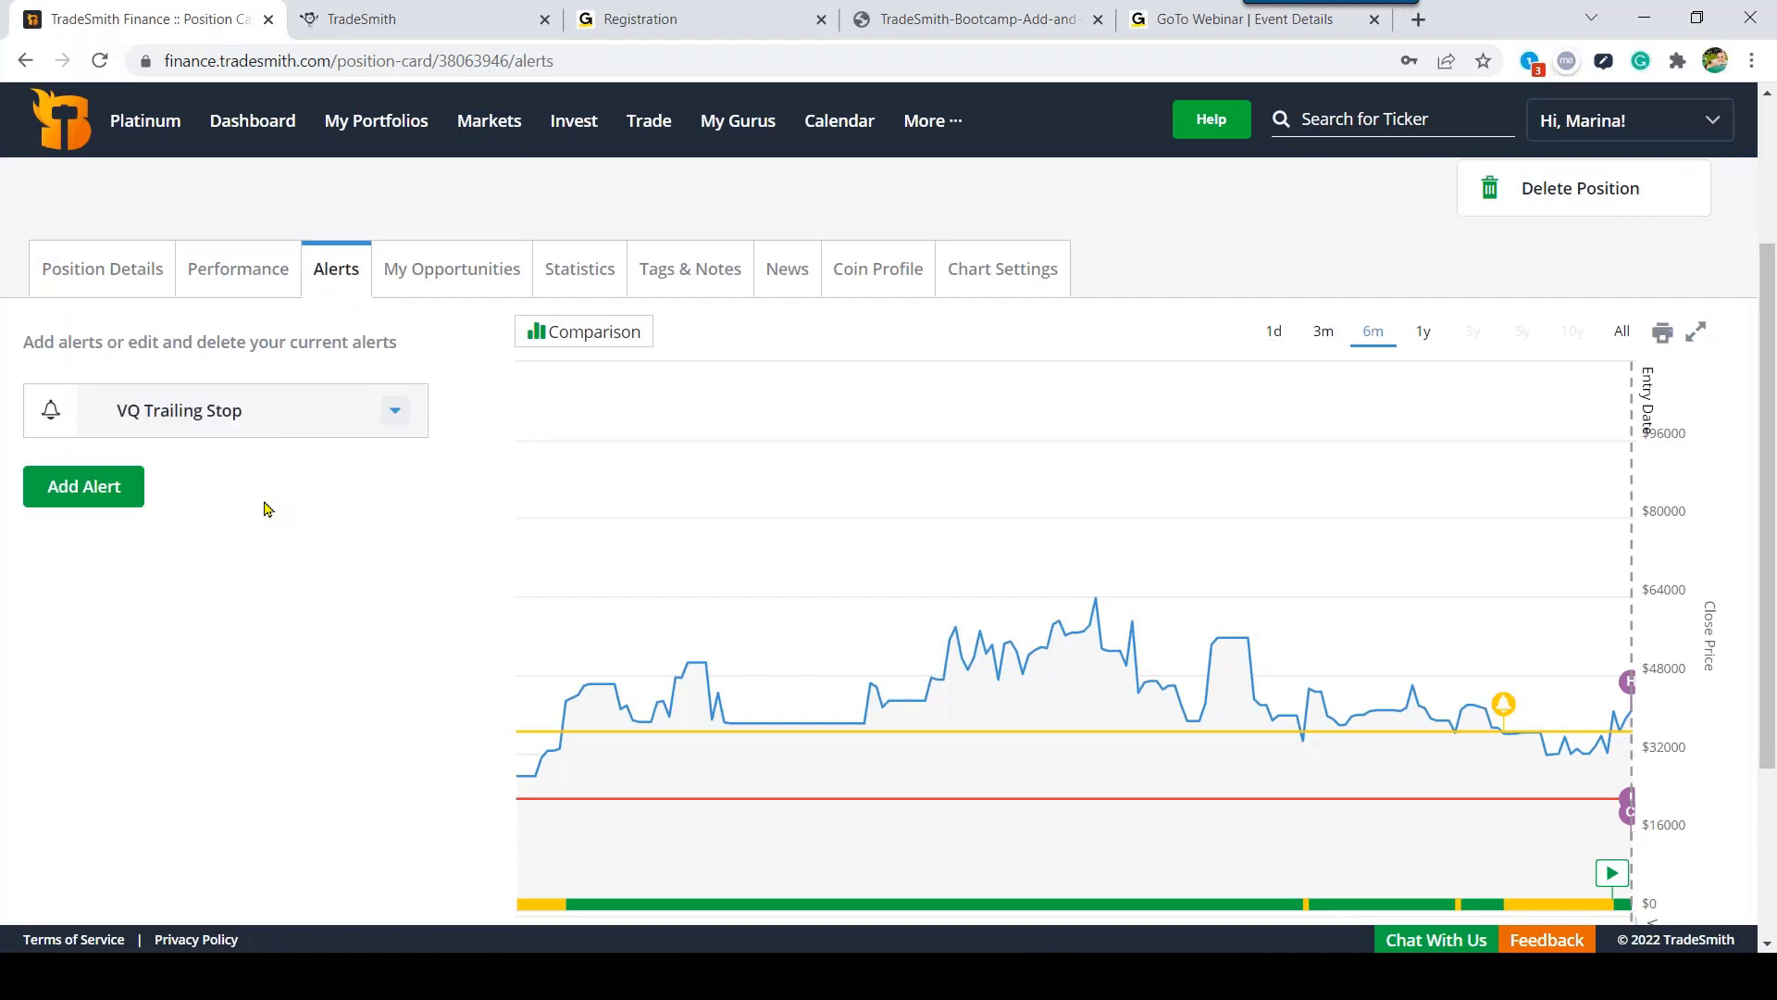
# Step: Edit the BTCB/USD VQ Trailing Stop alert to notify based on Latest Price, and save it
pyautogui.click(397, 413)
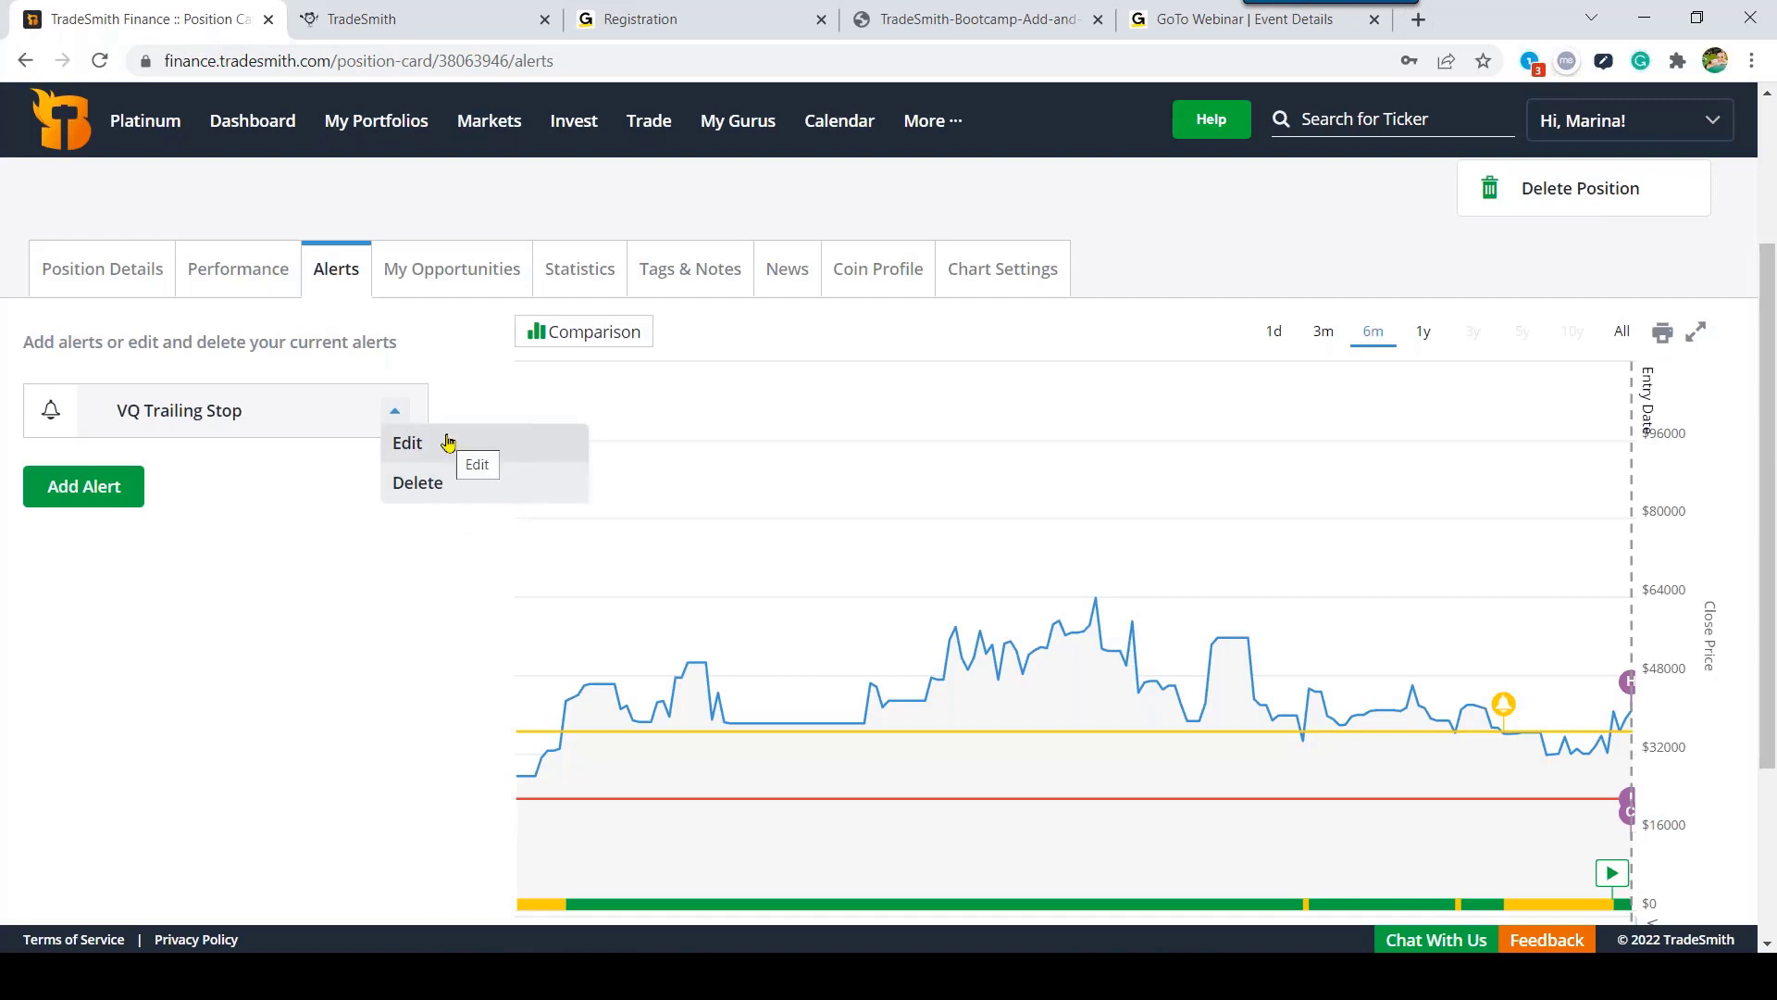
pyautogui.click(448, 442)
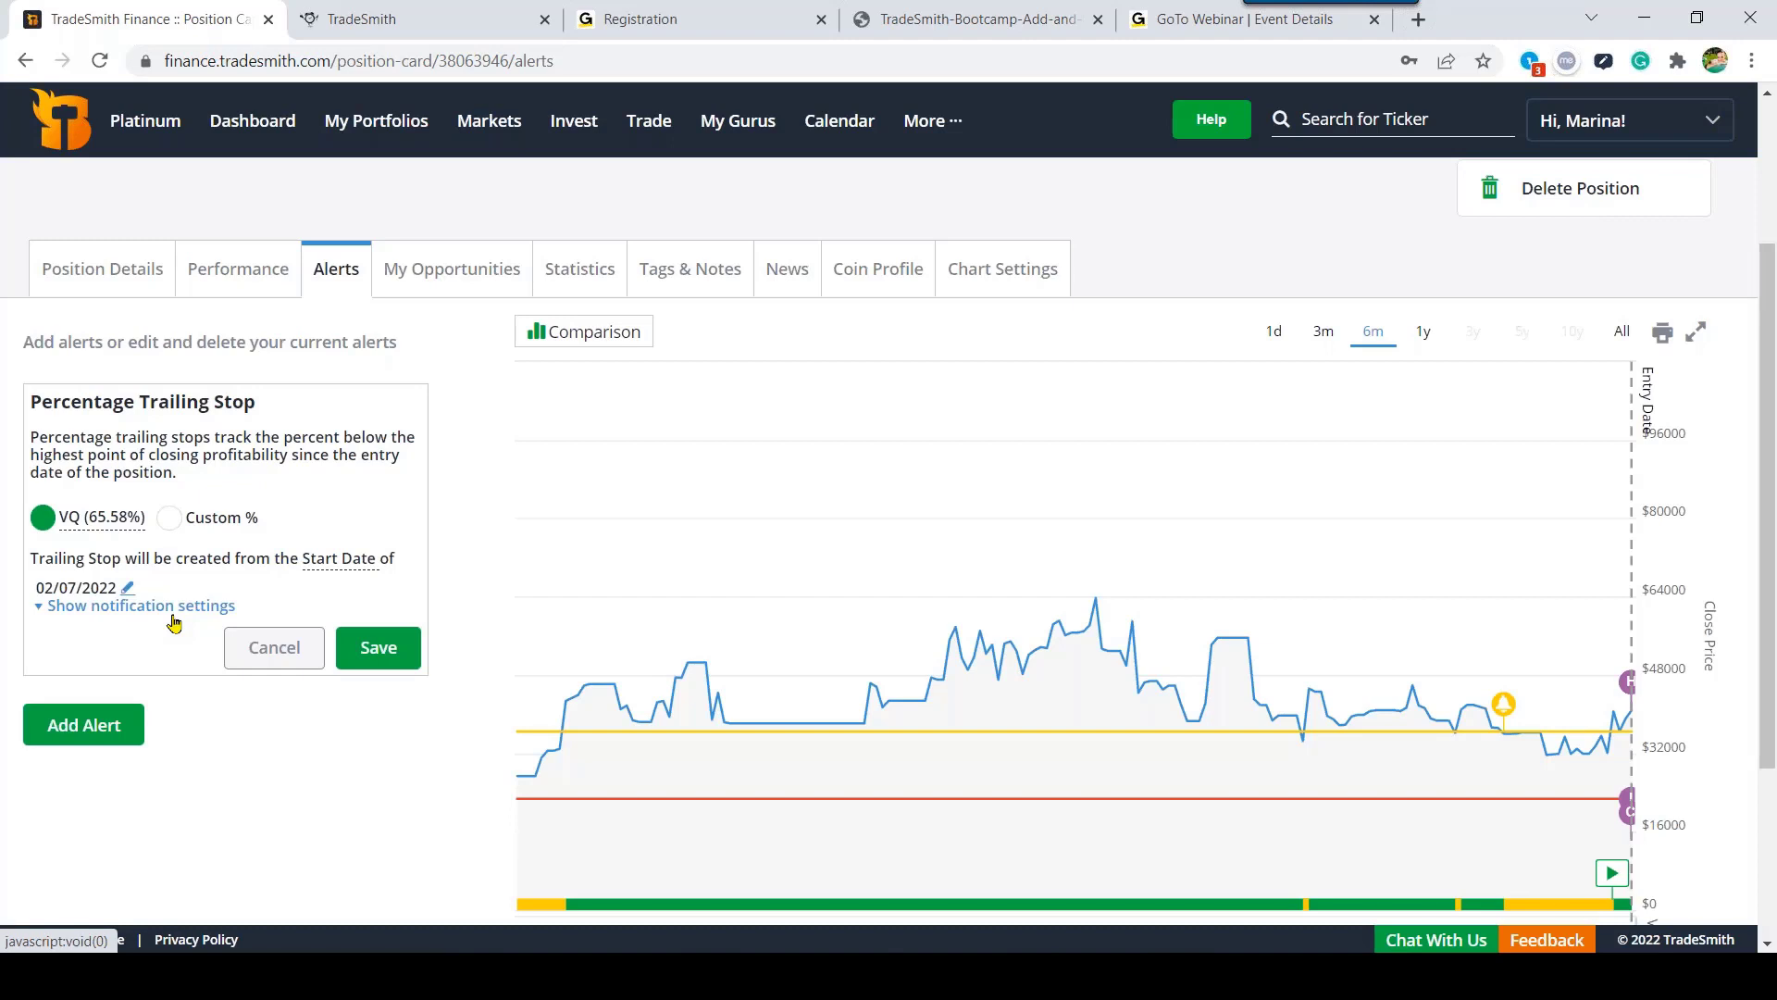
pyautogui.moveTo(56, 533)
pyautogui.click(197, 614)
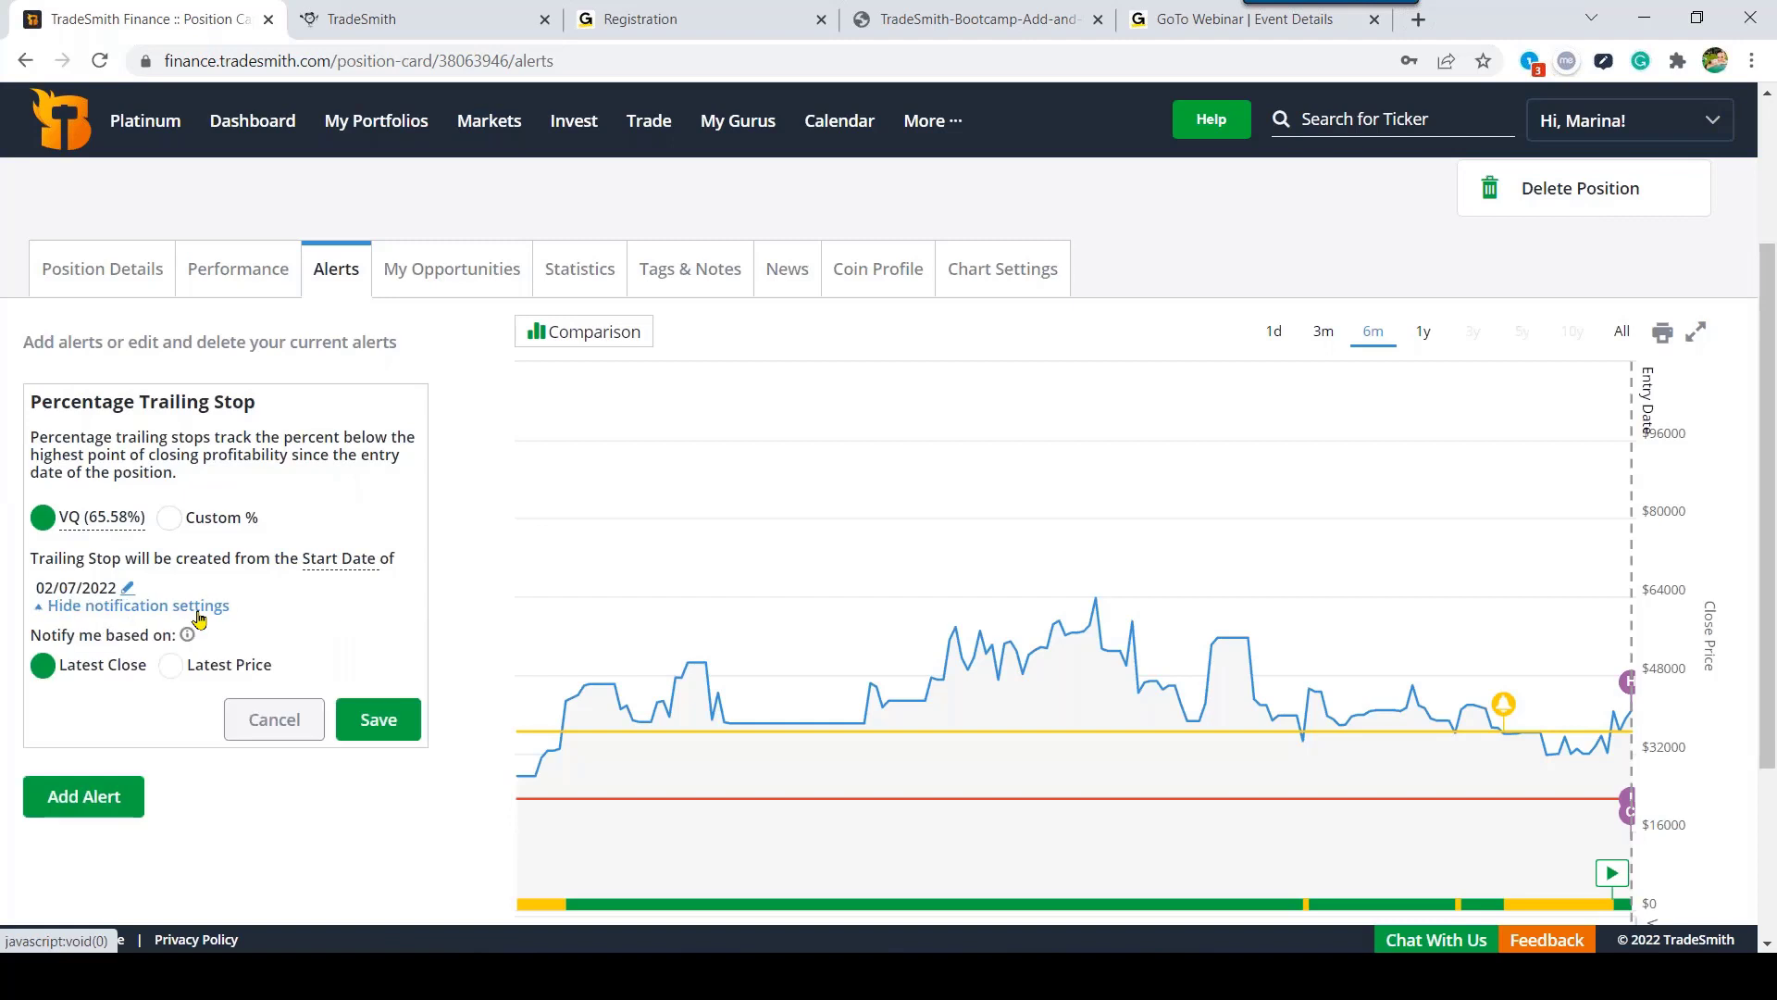
pyautogui.moveTo(62, 674); pyautogui.dragTo(145, 679)
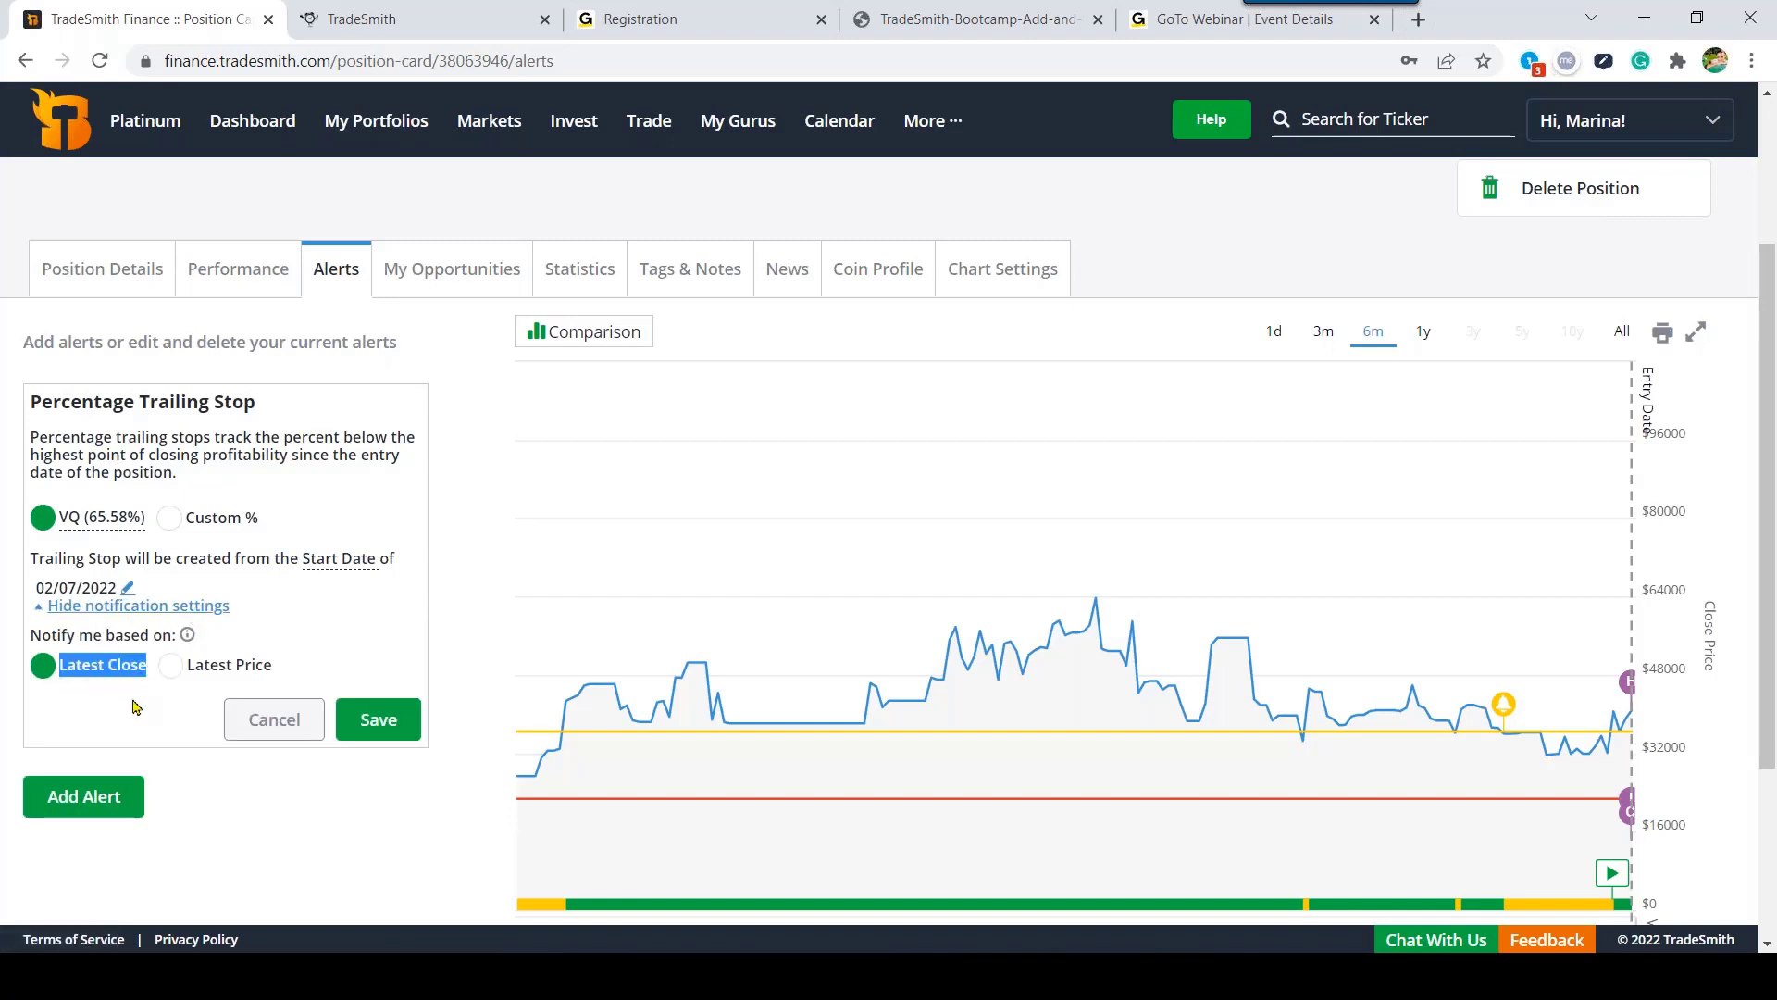
pyautogui.click(135, 702)
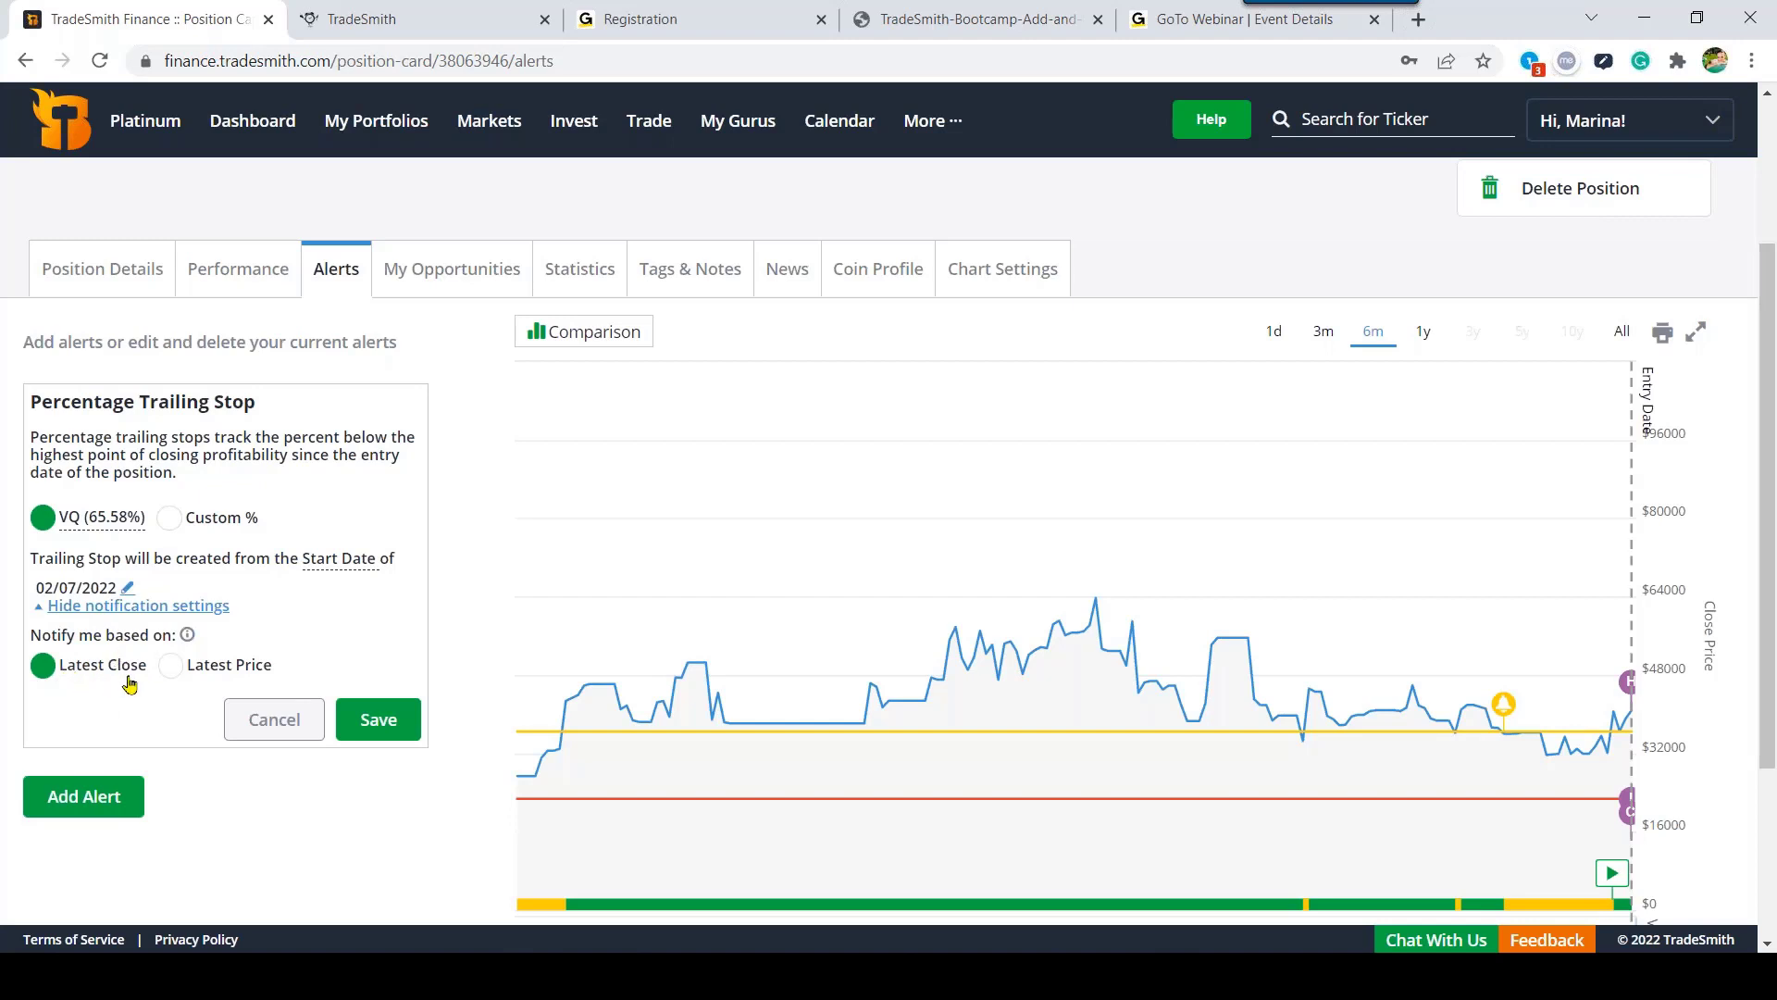
pyautogui.moveTo(188, 637)
pyautogui.click(174, 675)
pyautogui.click(378, 722)
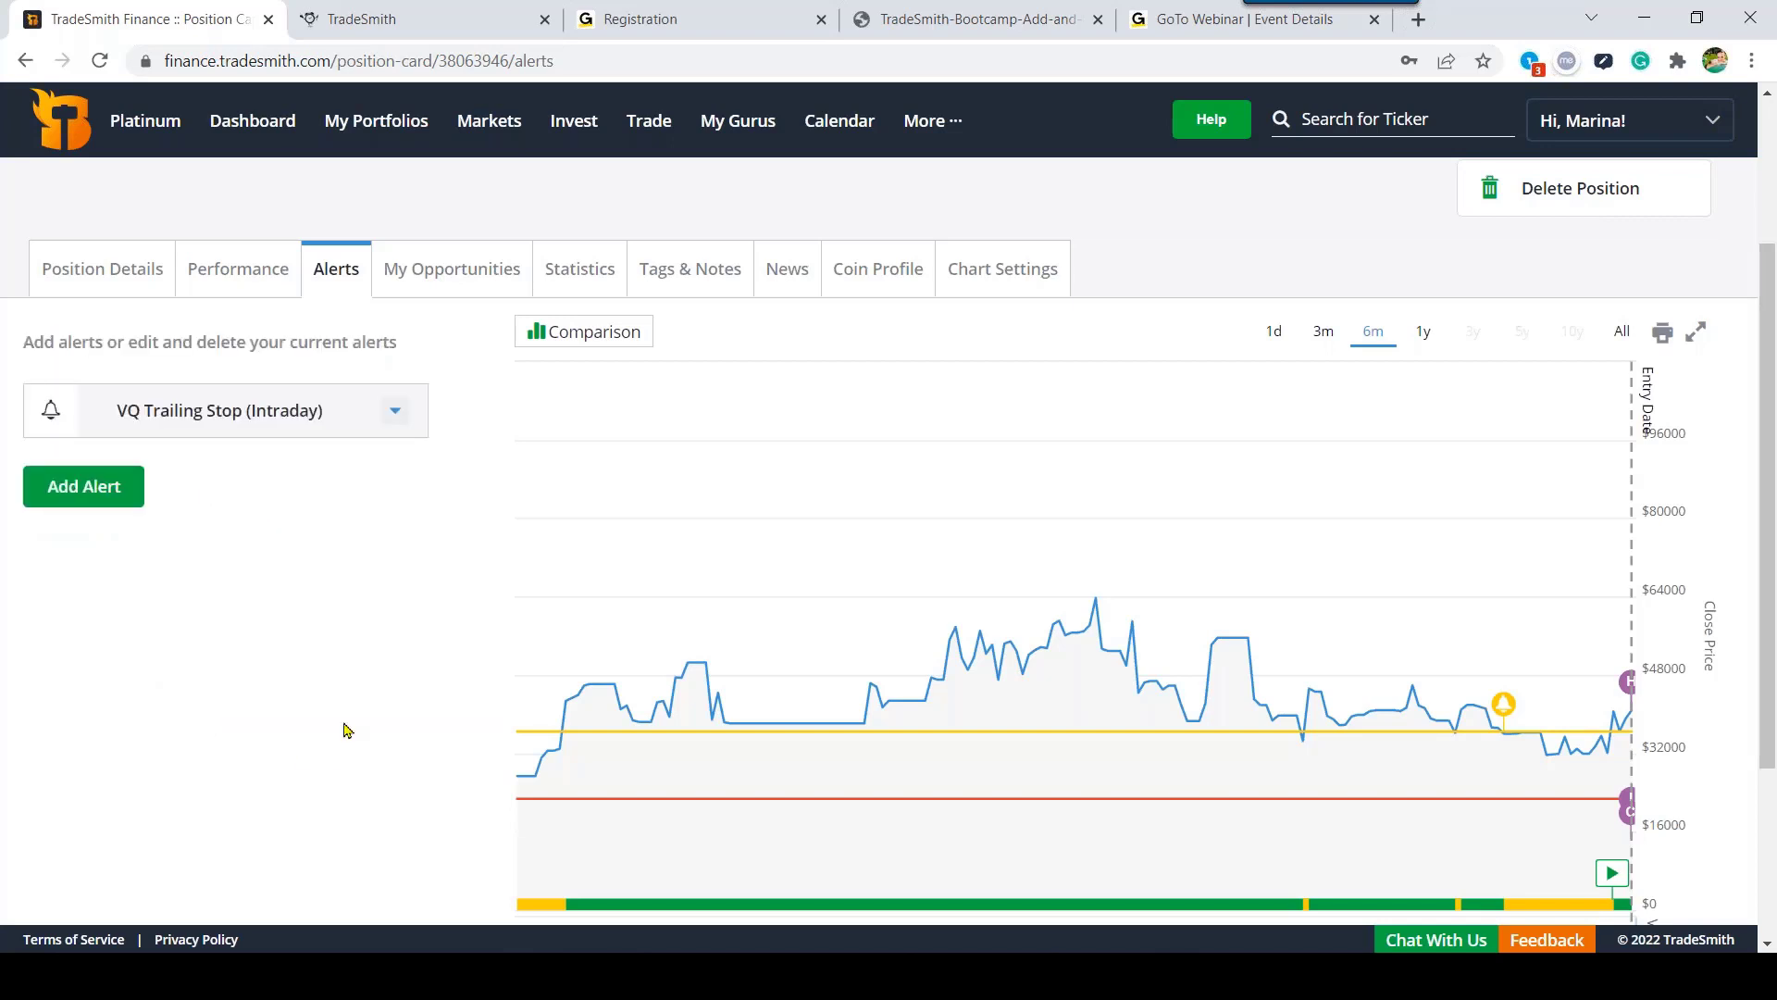
# Step: Check the label of the saved BTCB/USD trailing stop alert for its notification basis
pyautogui.doubleClick(298, 422)
pyautogui.moveTo(326, 412); pyautogui.dragTo(244, 412)
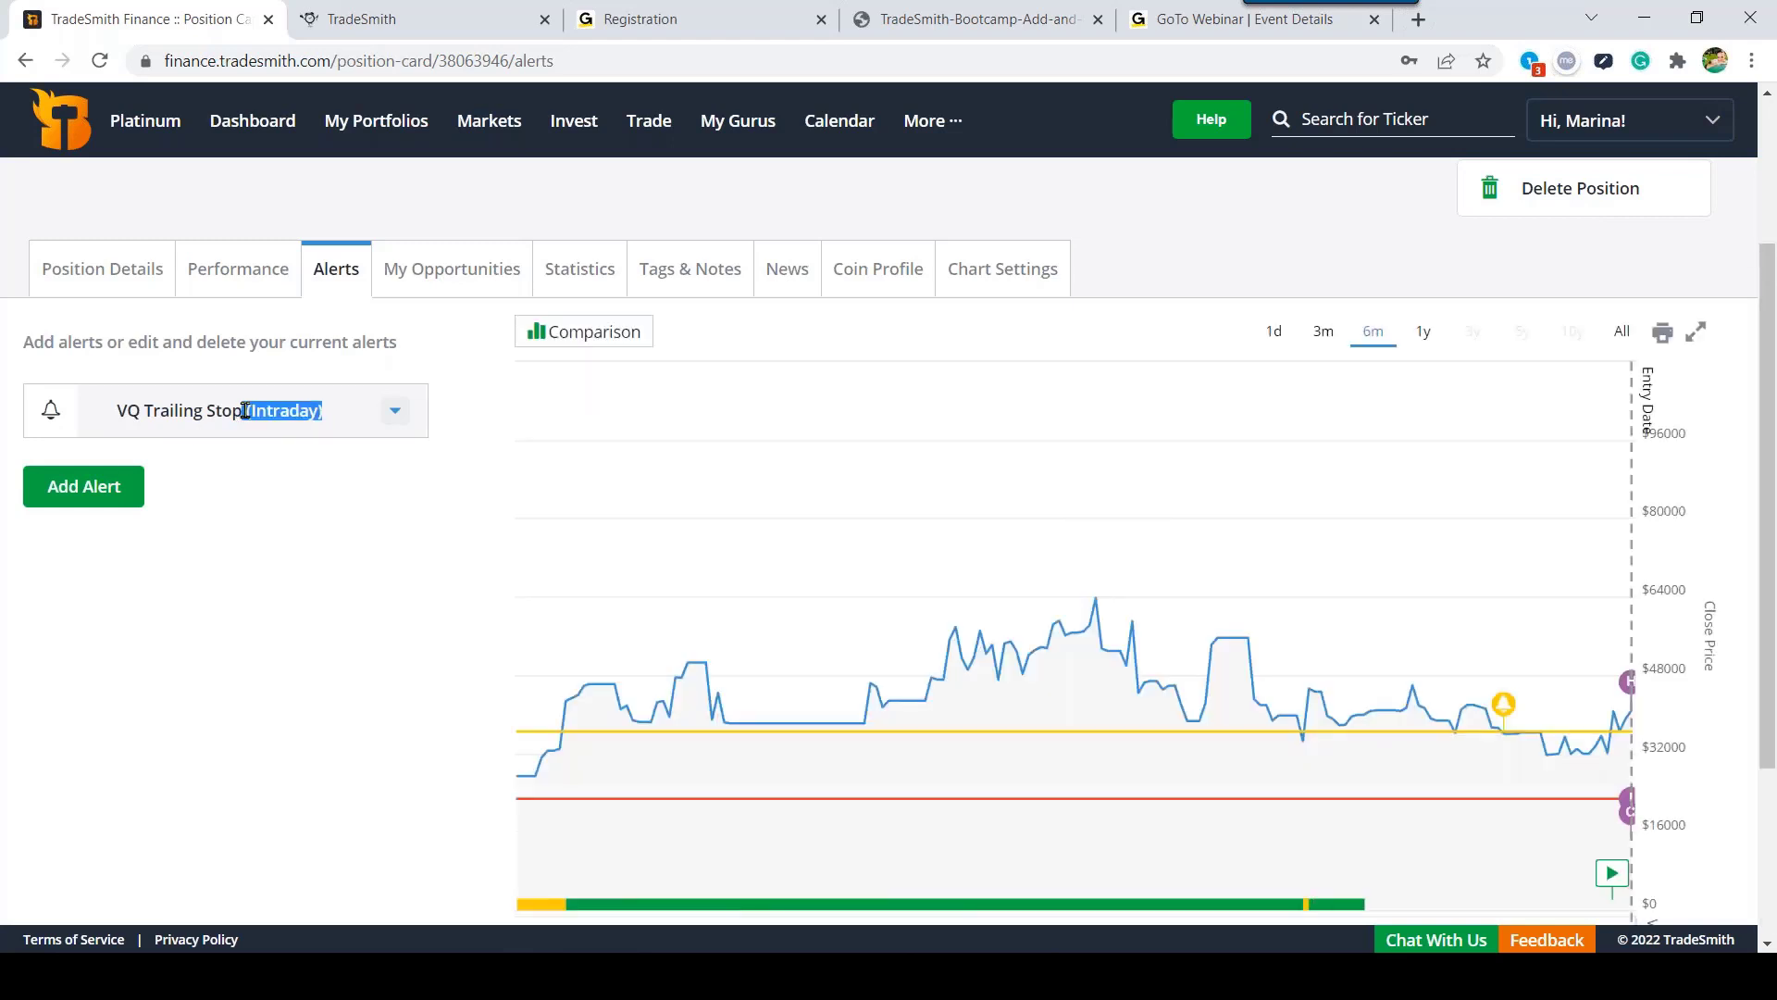
pyautogui.click(261, 519)
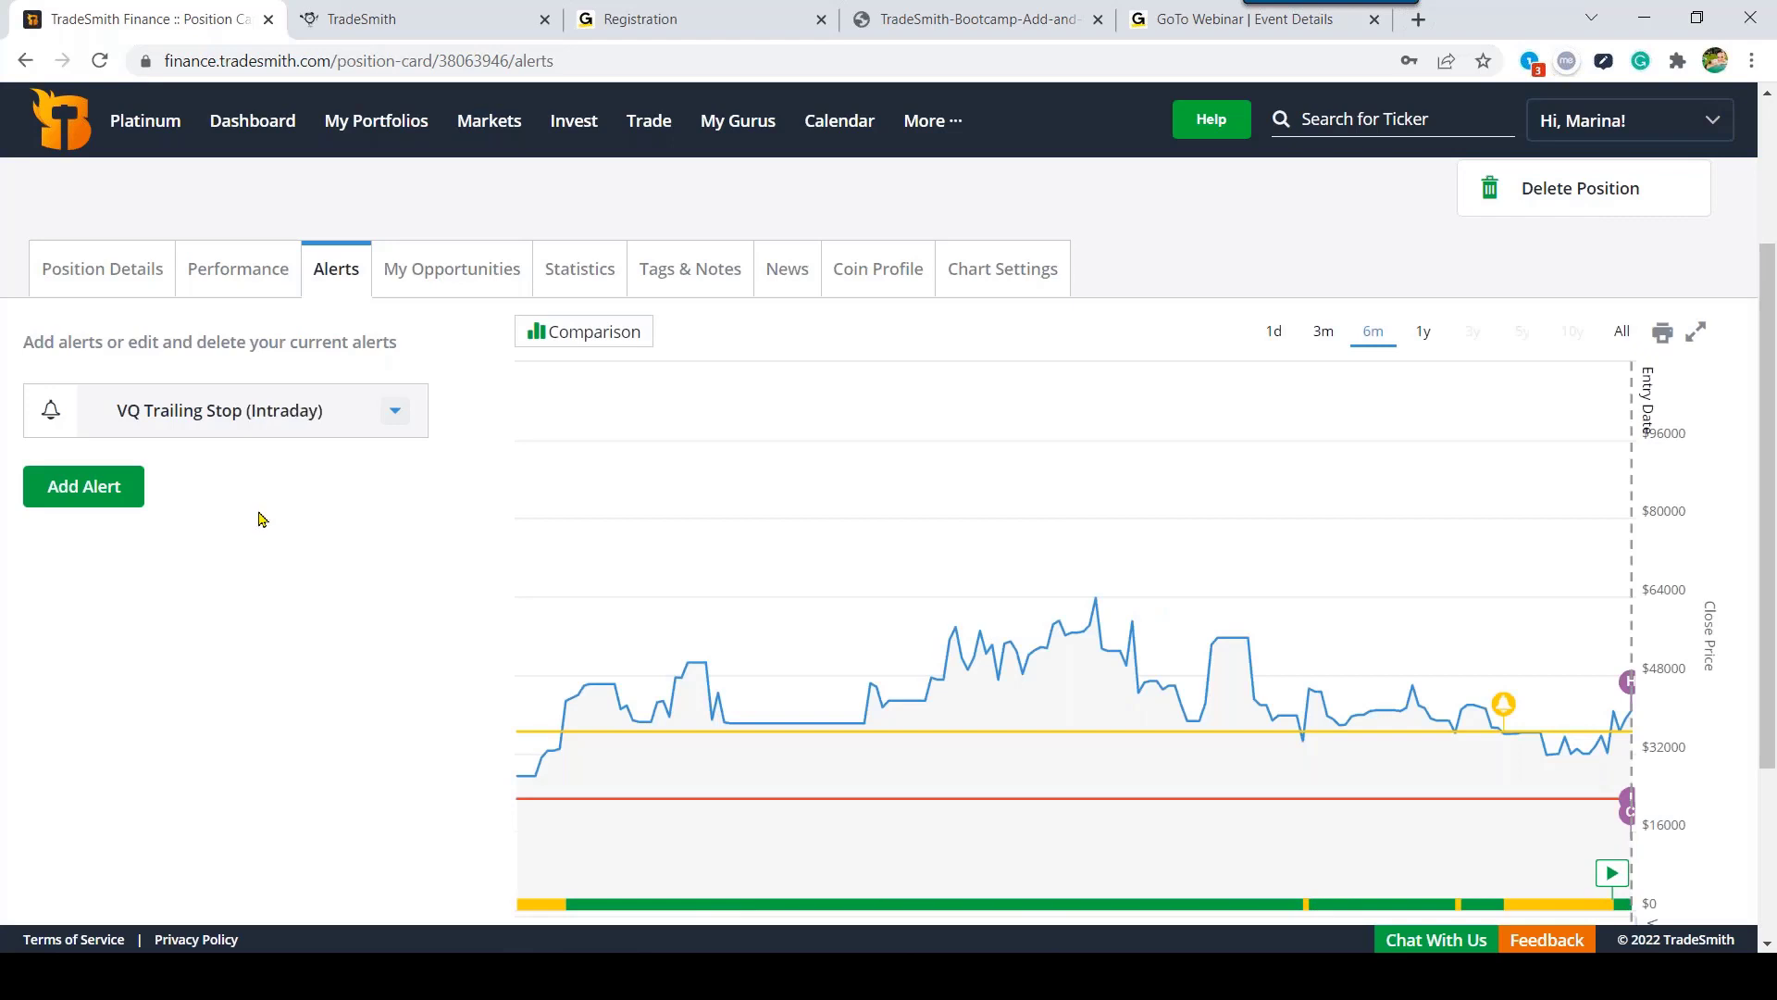
pyautogui.moveTo(245, 412); pyautogui.dragTo(331, 414)
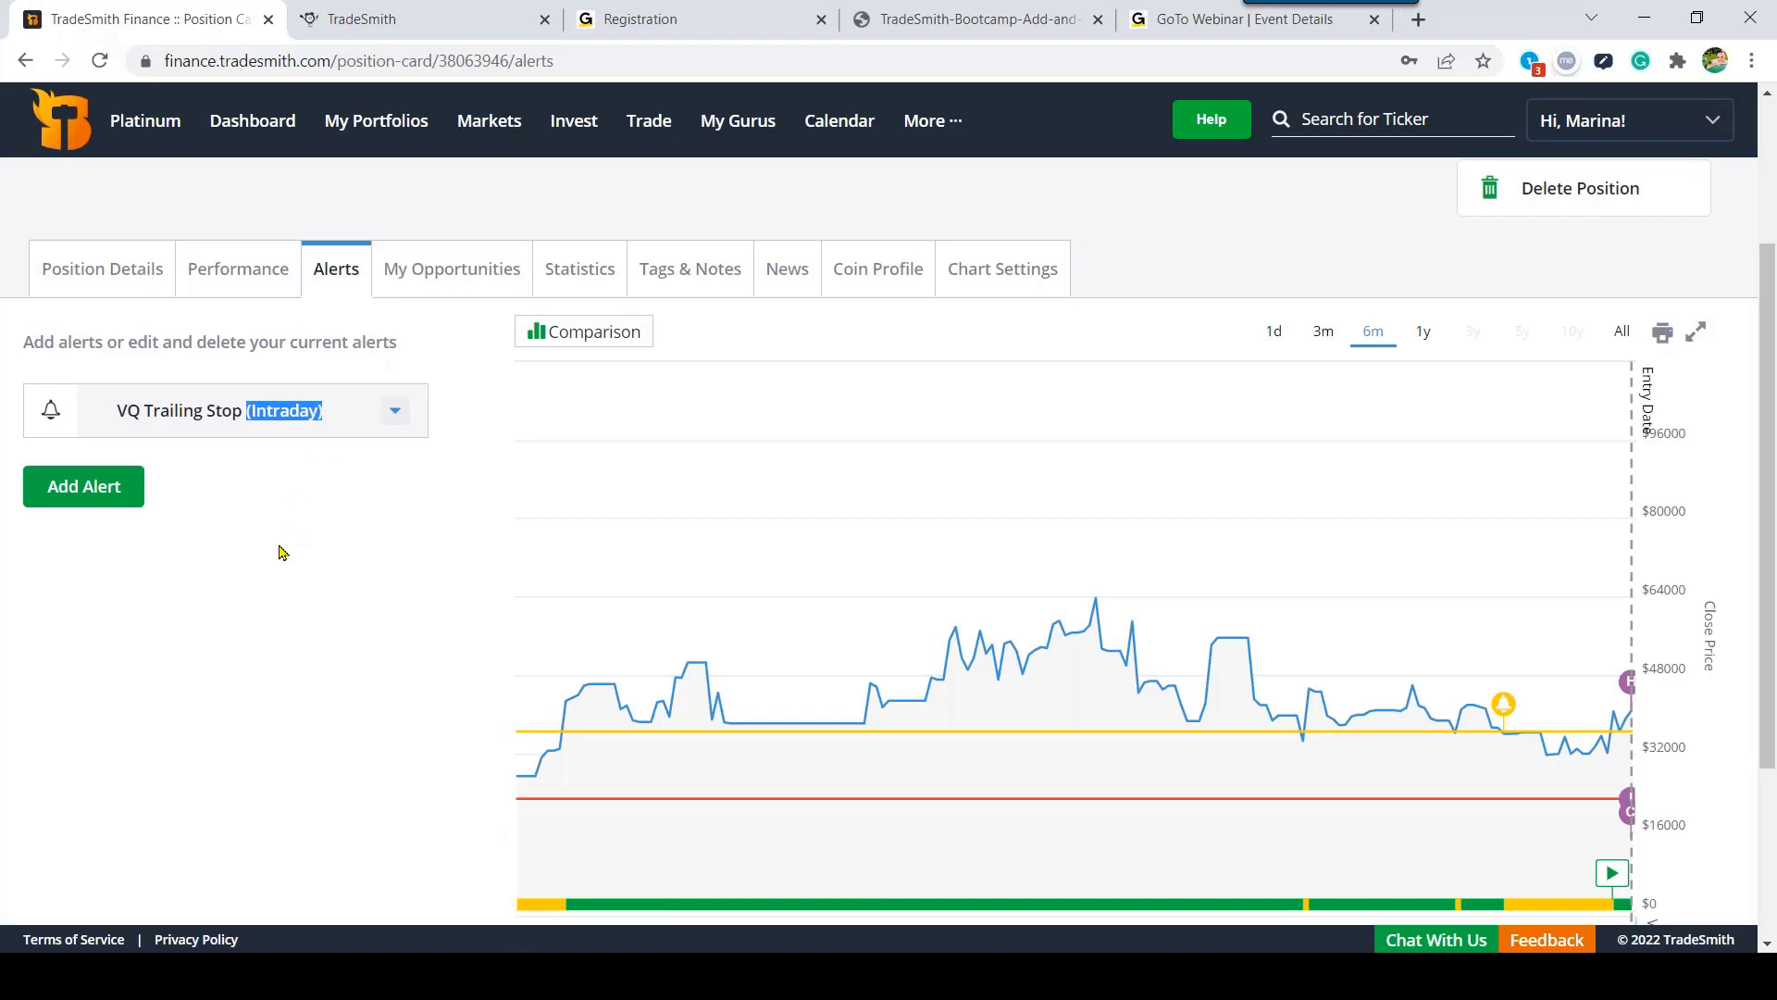
pyautogui.click(305, 524)
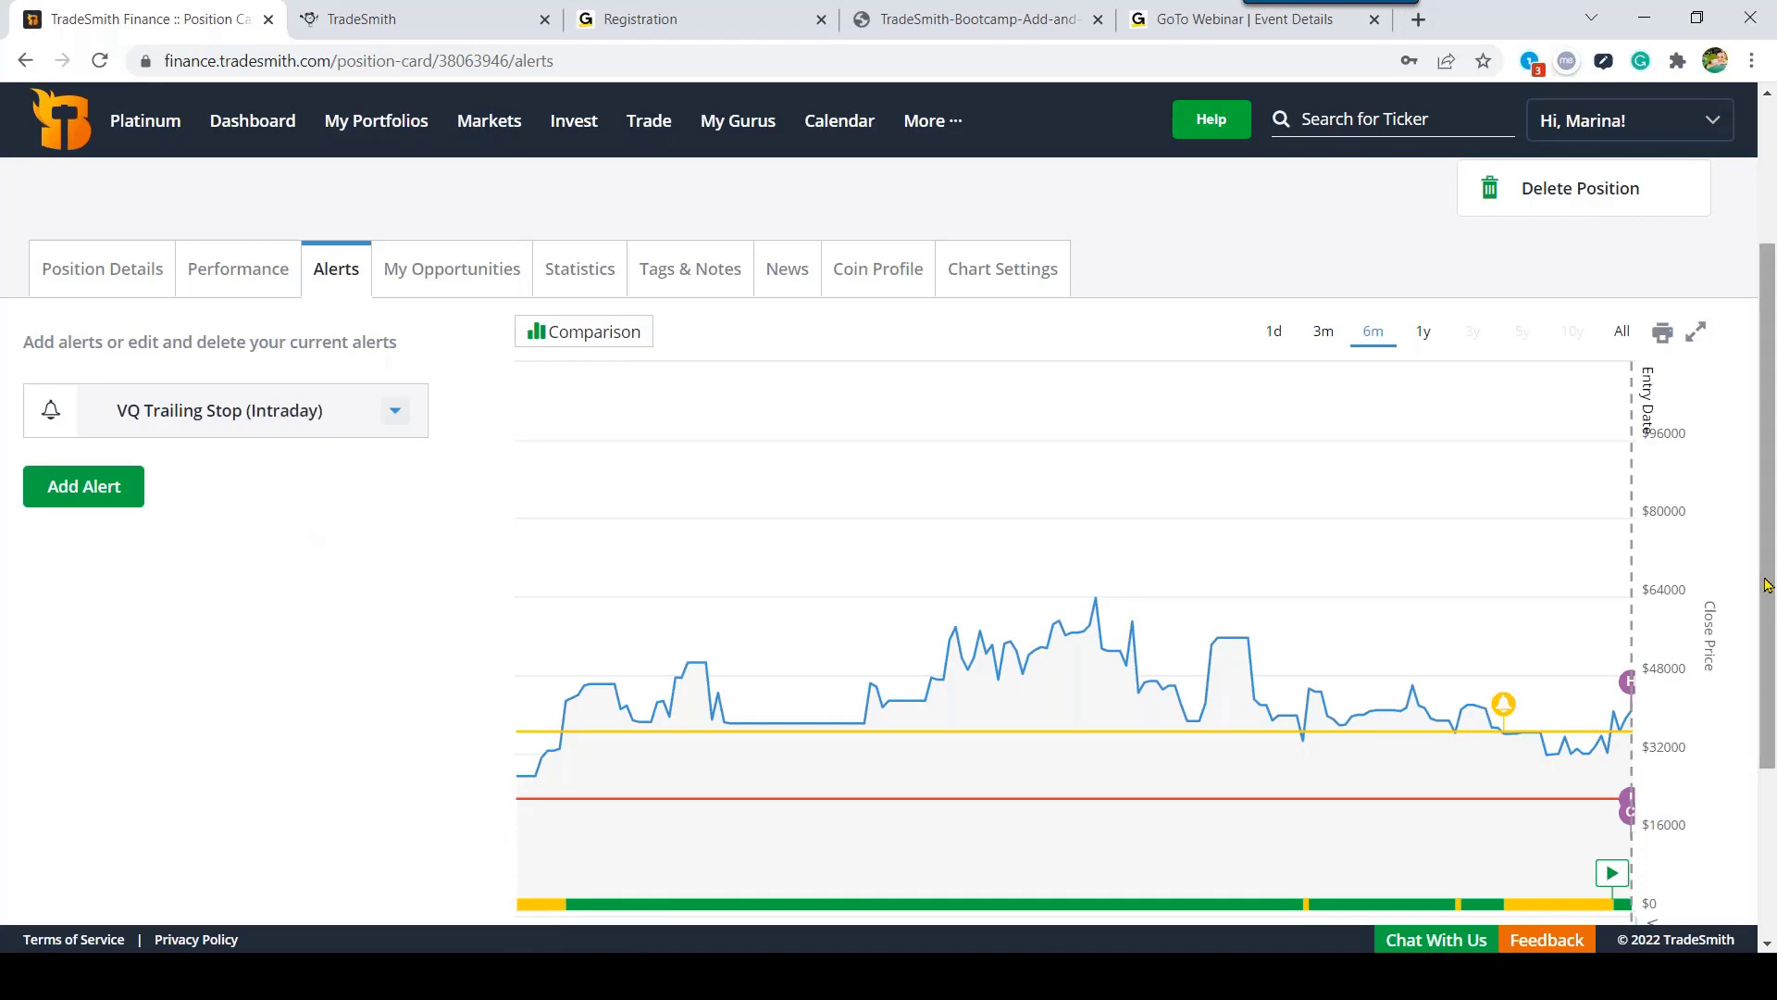
# Step: Go to the portfolio's next position, CAKE/USD, and bring its alerts into view
pyautogui.moveTo(1768, 585); pyautogui.dragTo(1770, 415)
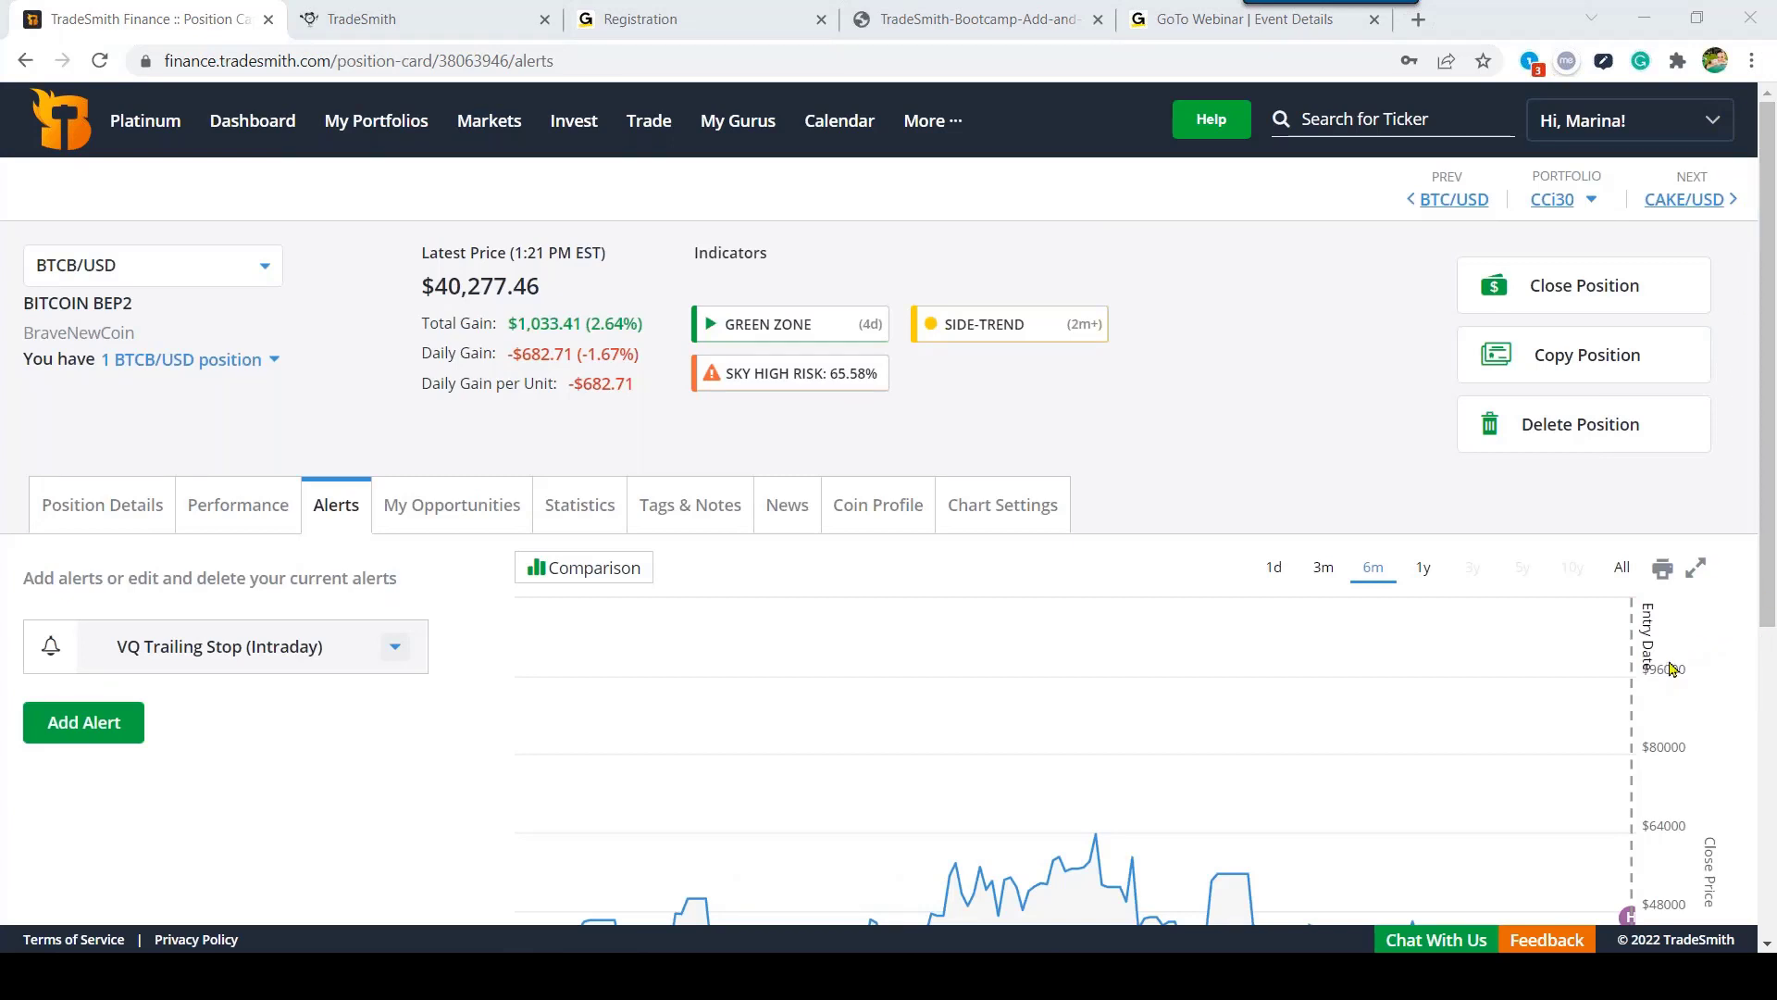
pyautogui.moveTo(1370, 158)
pyautogui.mouseDown()
pyautogui.moveTo(1354, 222)
pyautogui.moveTo(1749, 221)
pyautogui.mouseUp()
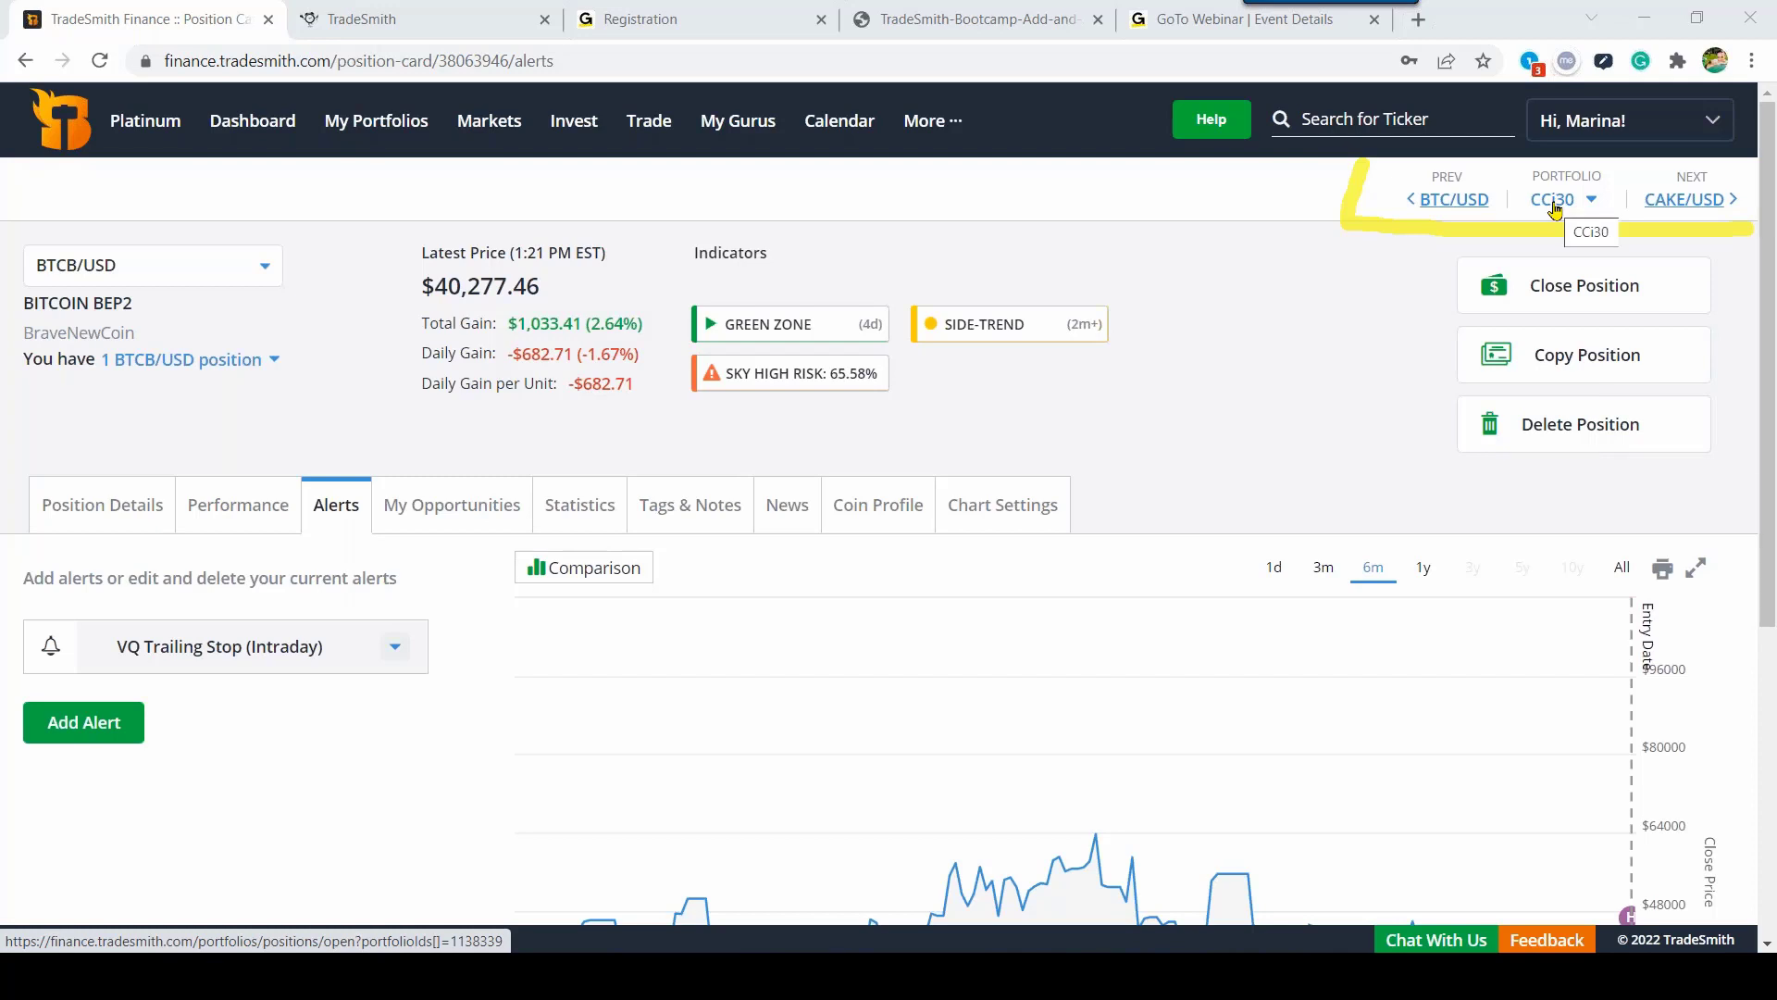
pyautogui.click(1689, 201)
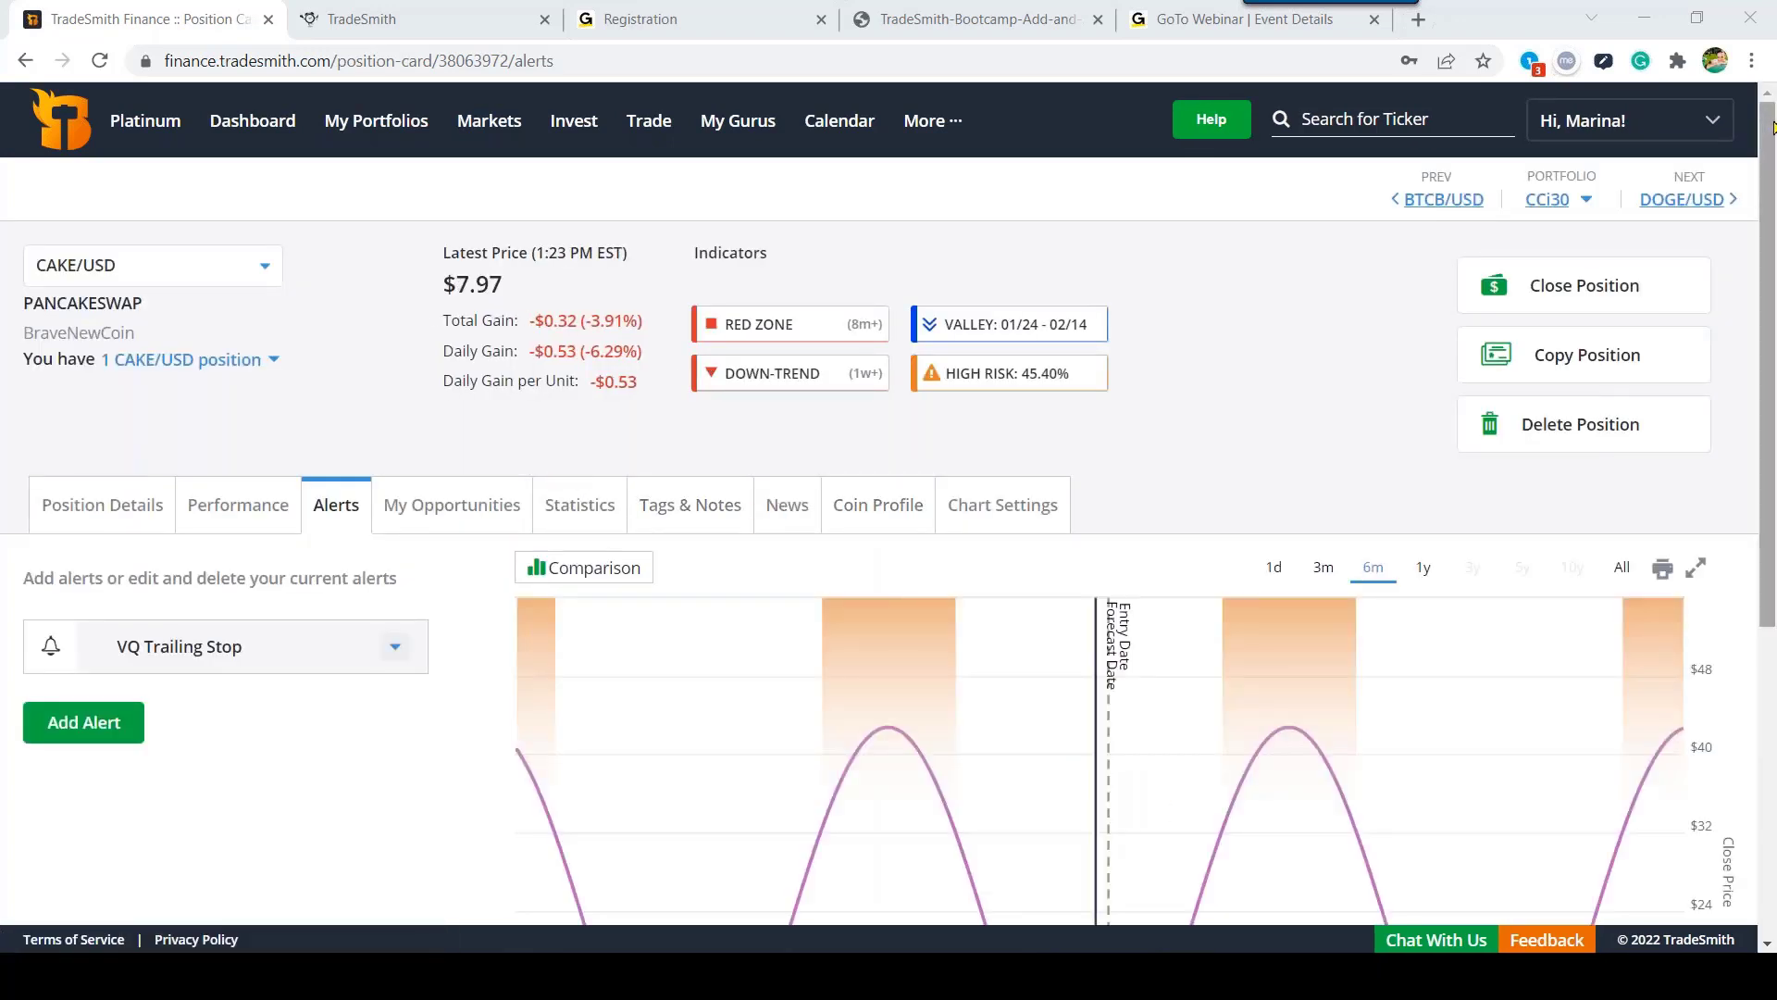
pyautogui.moveTo(1773, 128); pyautogui.dragTo(1764, 307)
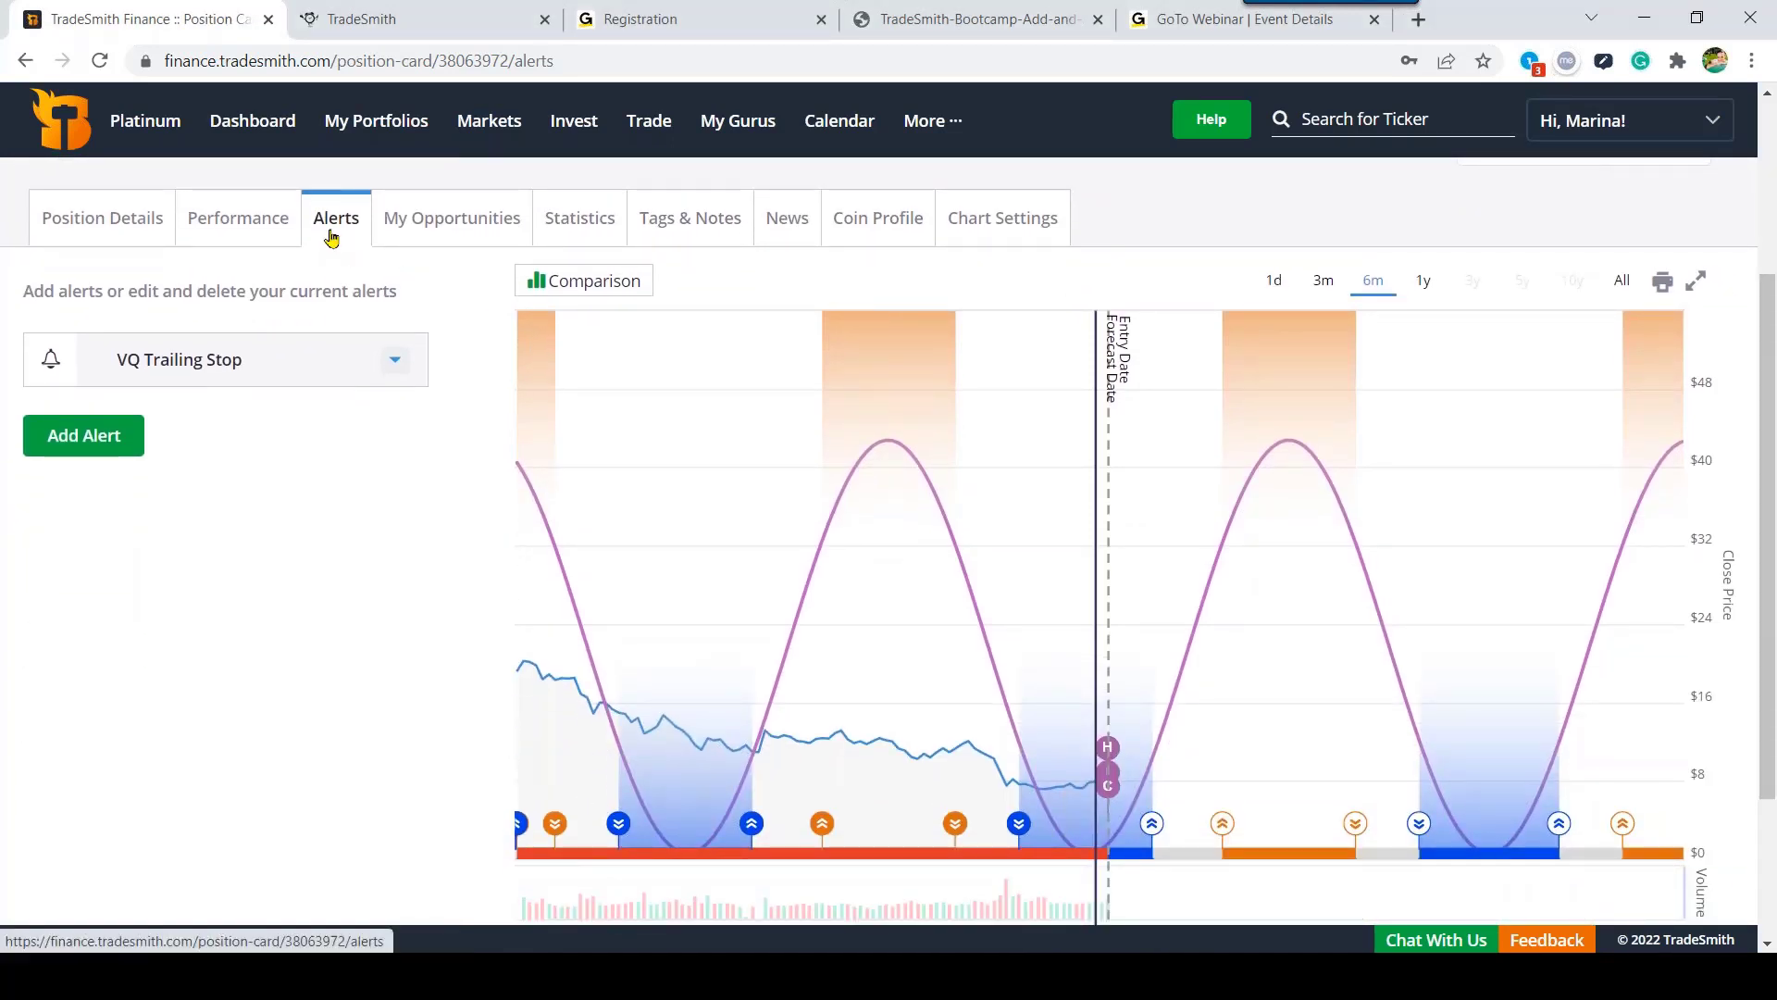
# Step: Edit the CAKE/USD VQ Trailing Stop alert to use a custom trailing percentage of 35%
pyautogui.click(393, 367)
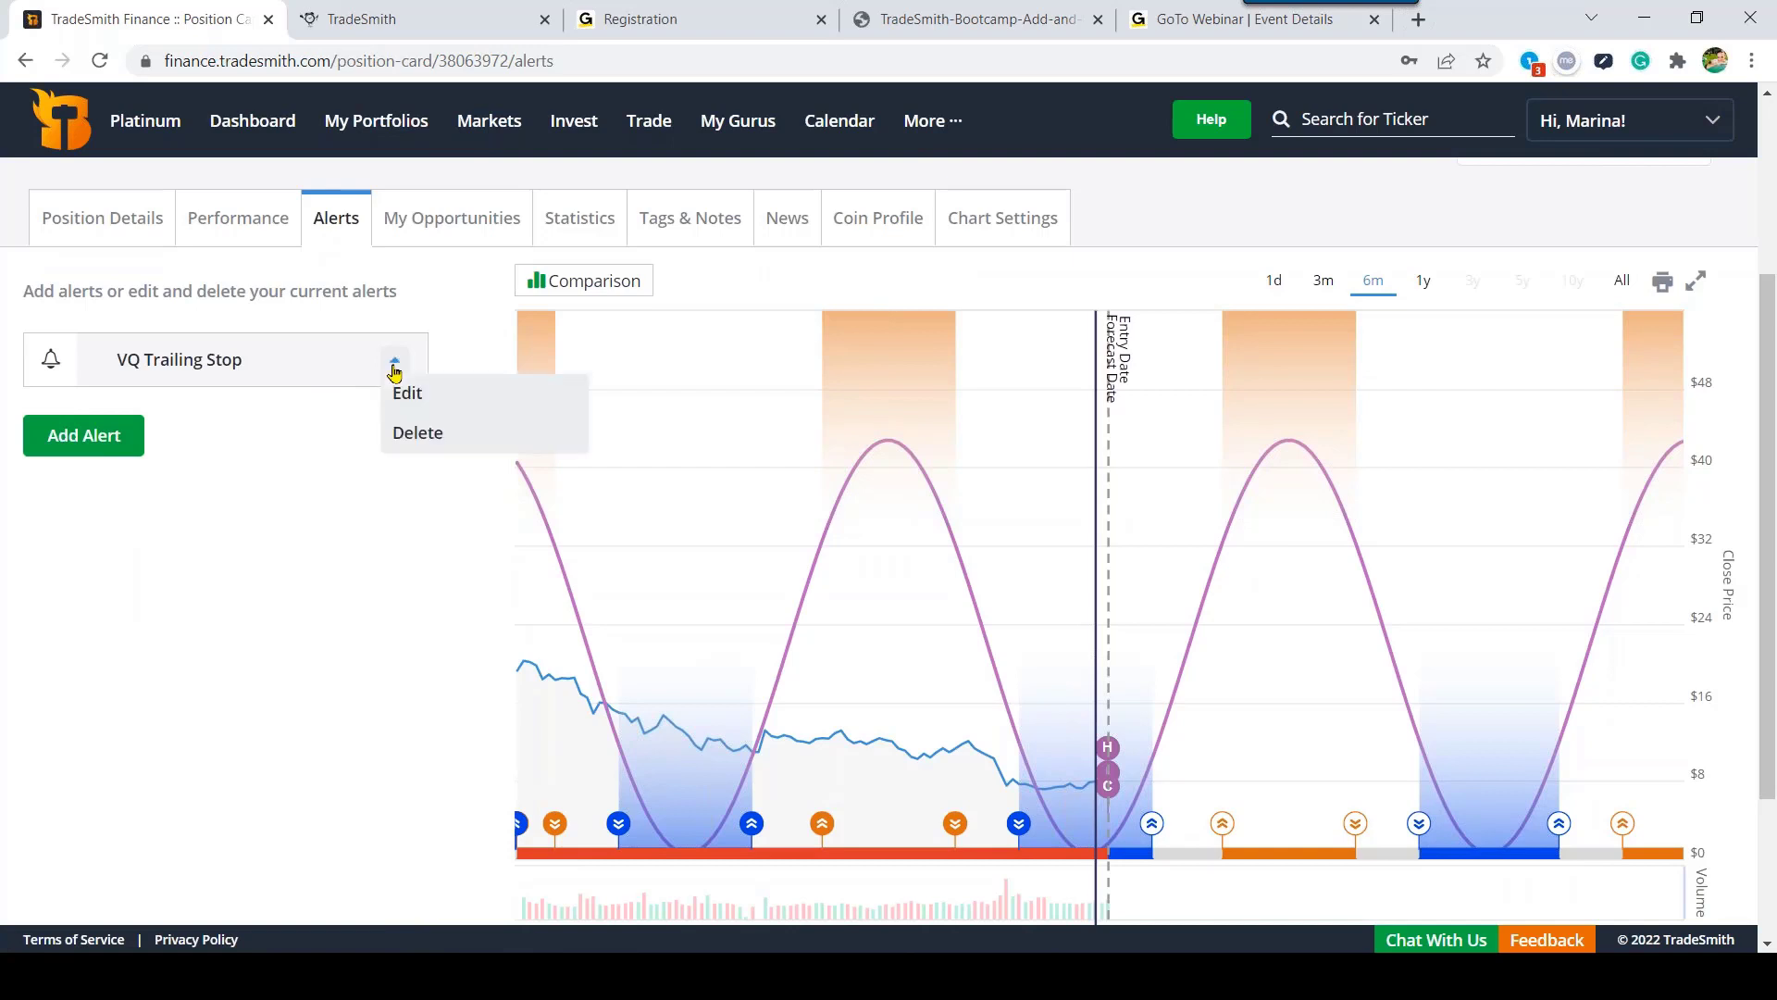
pyautogui.click(460, 401)
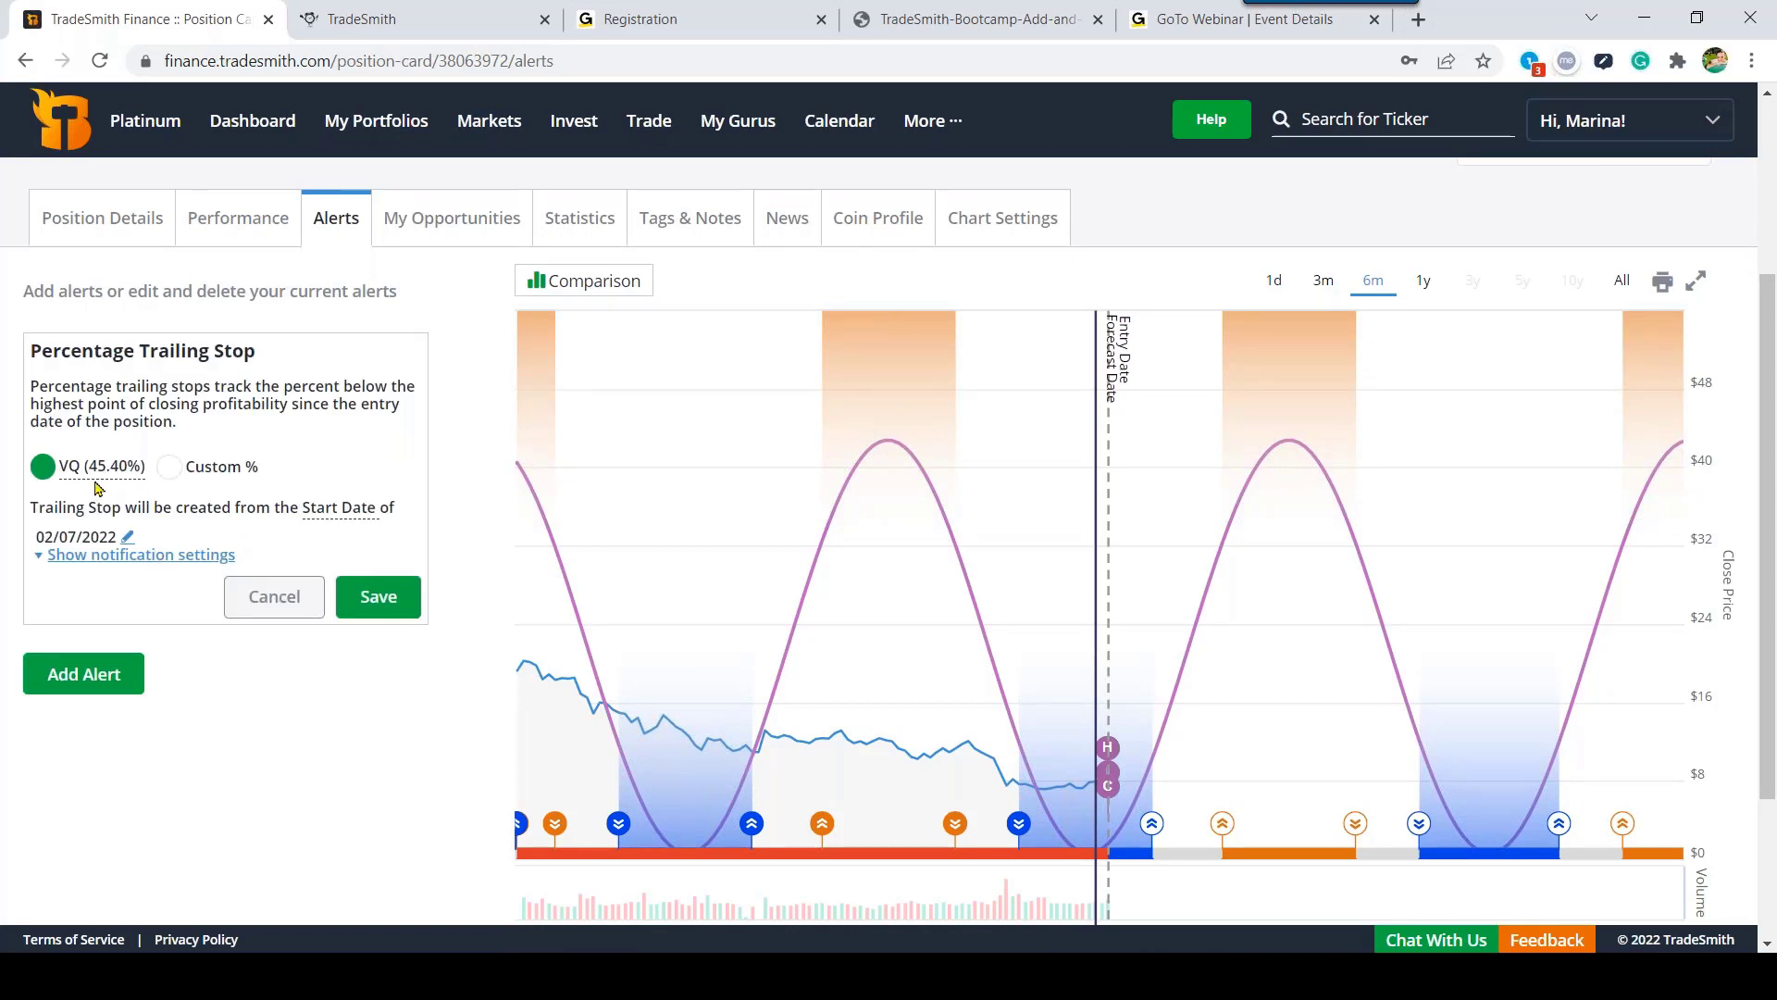
pyautogui.moveTo(97, 483)
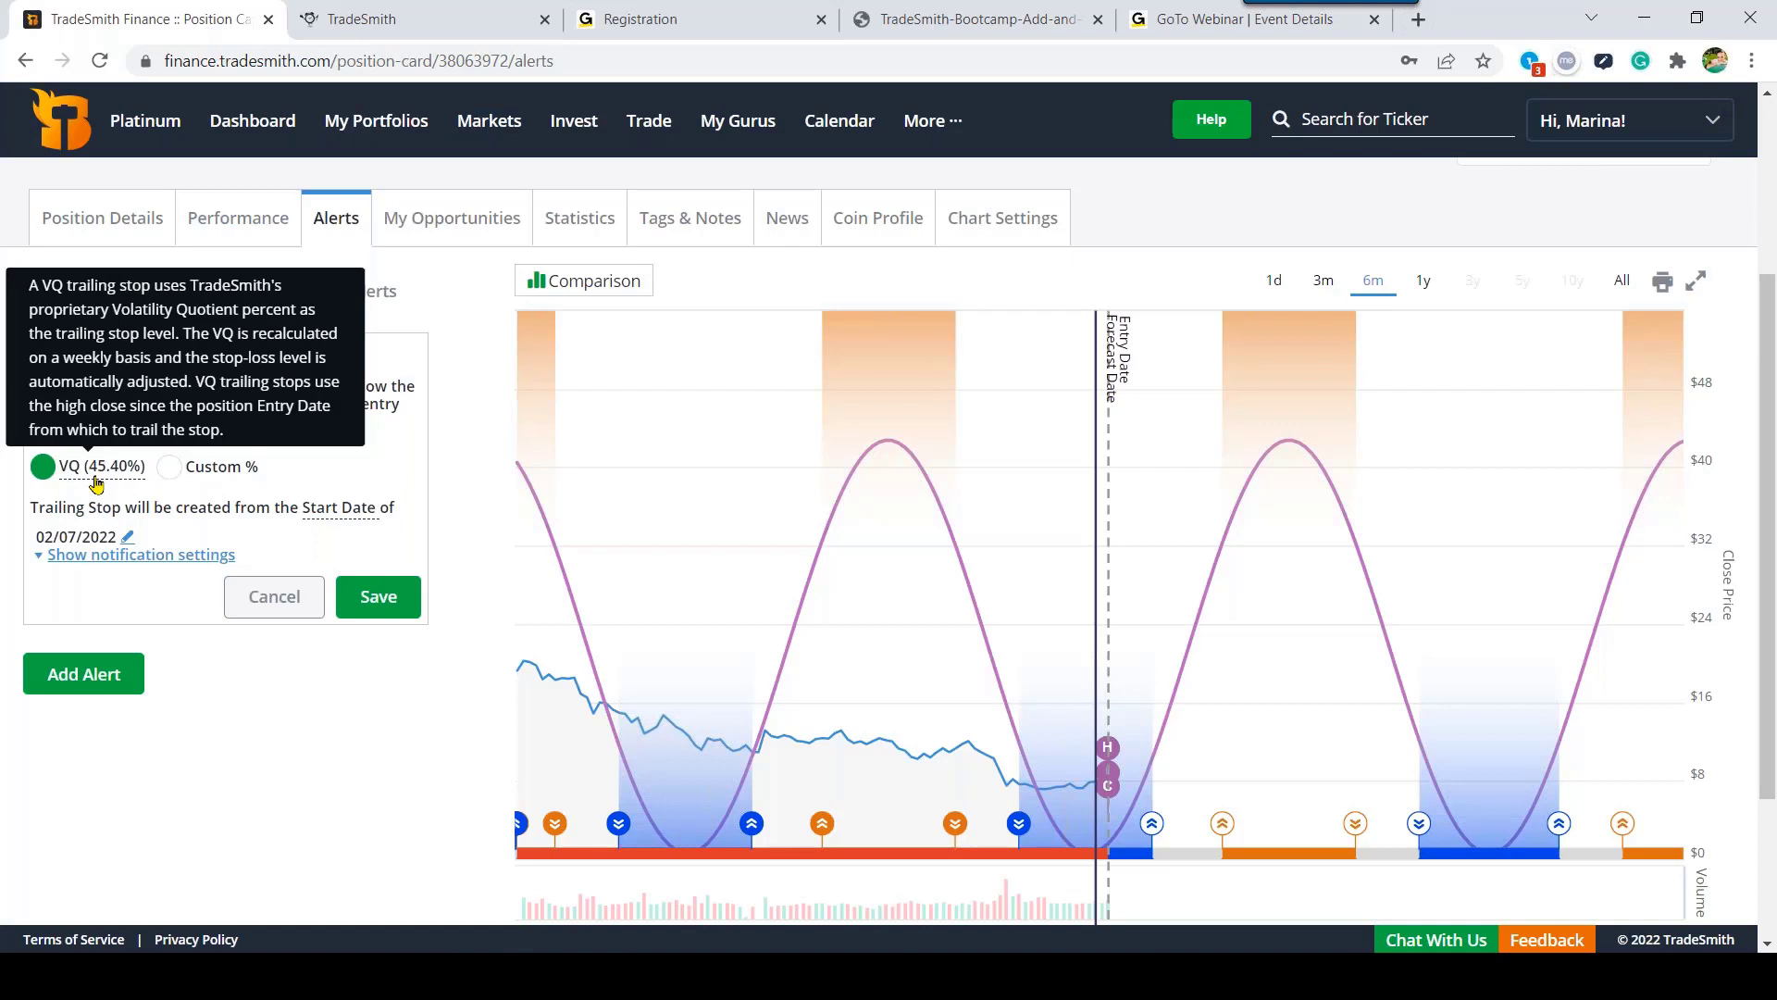
pyautogui.click(171, 468)
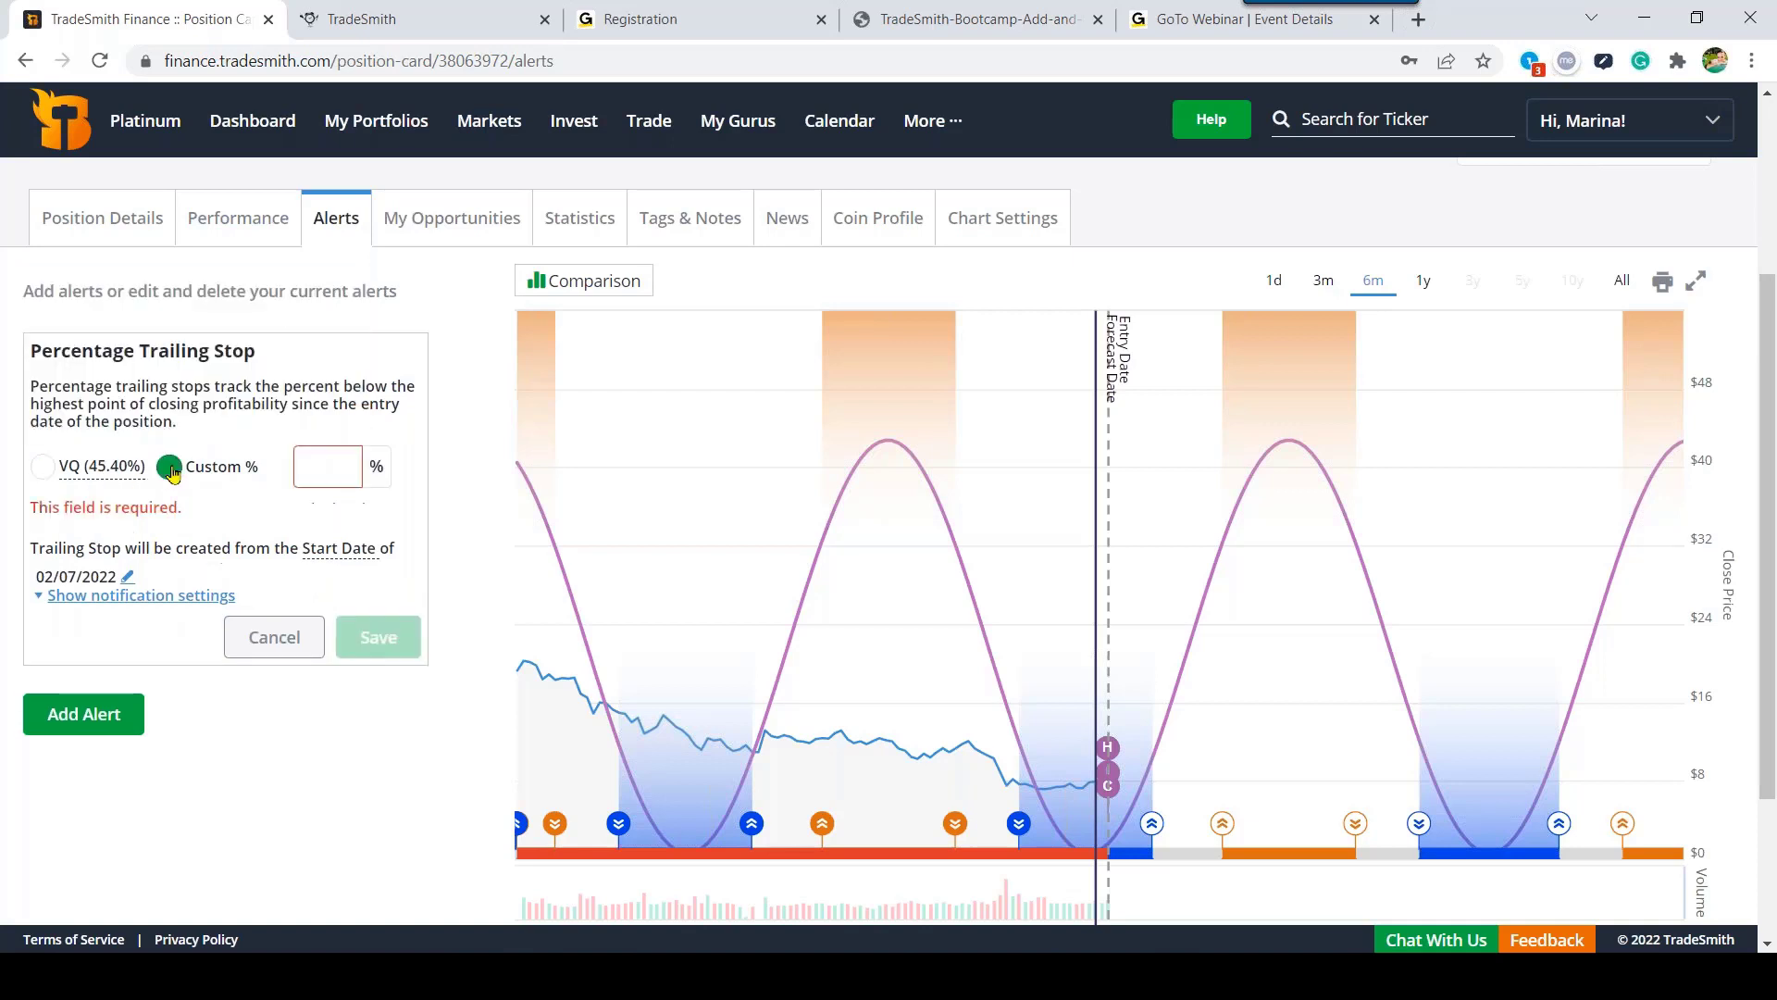
pyautogui.click(347, 471)
pyautogui.write('35')
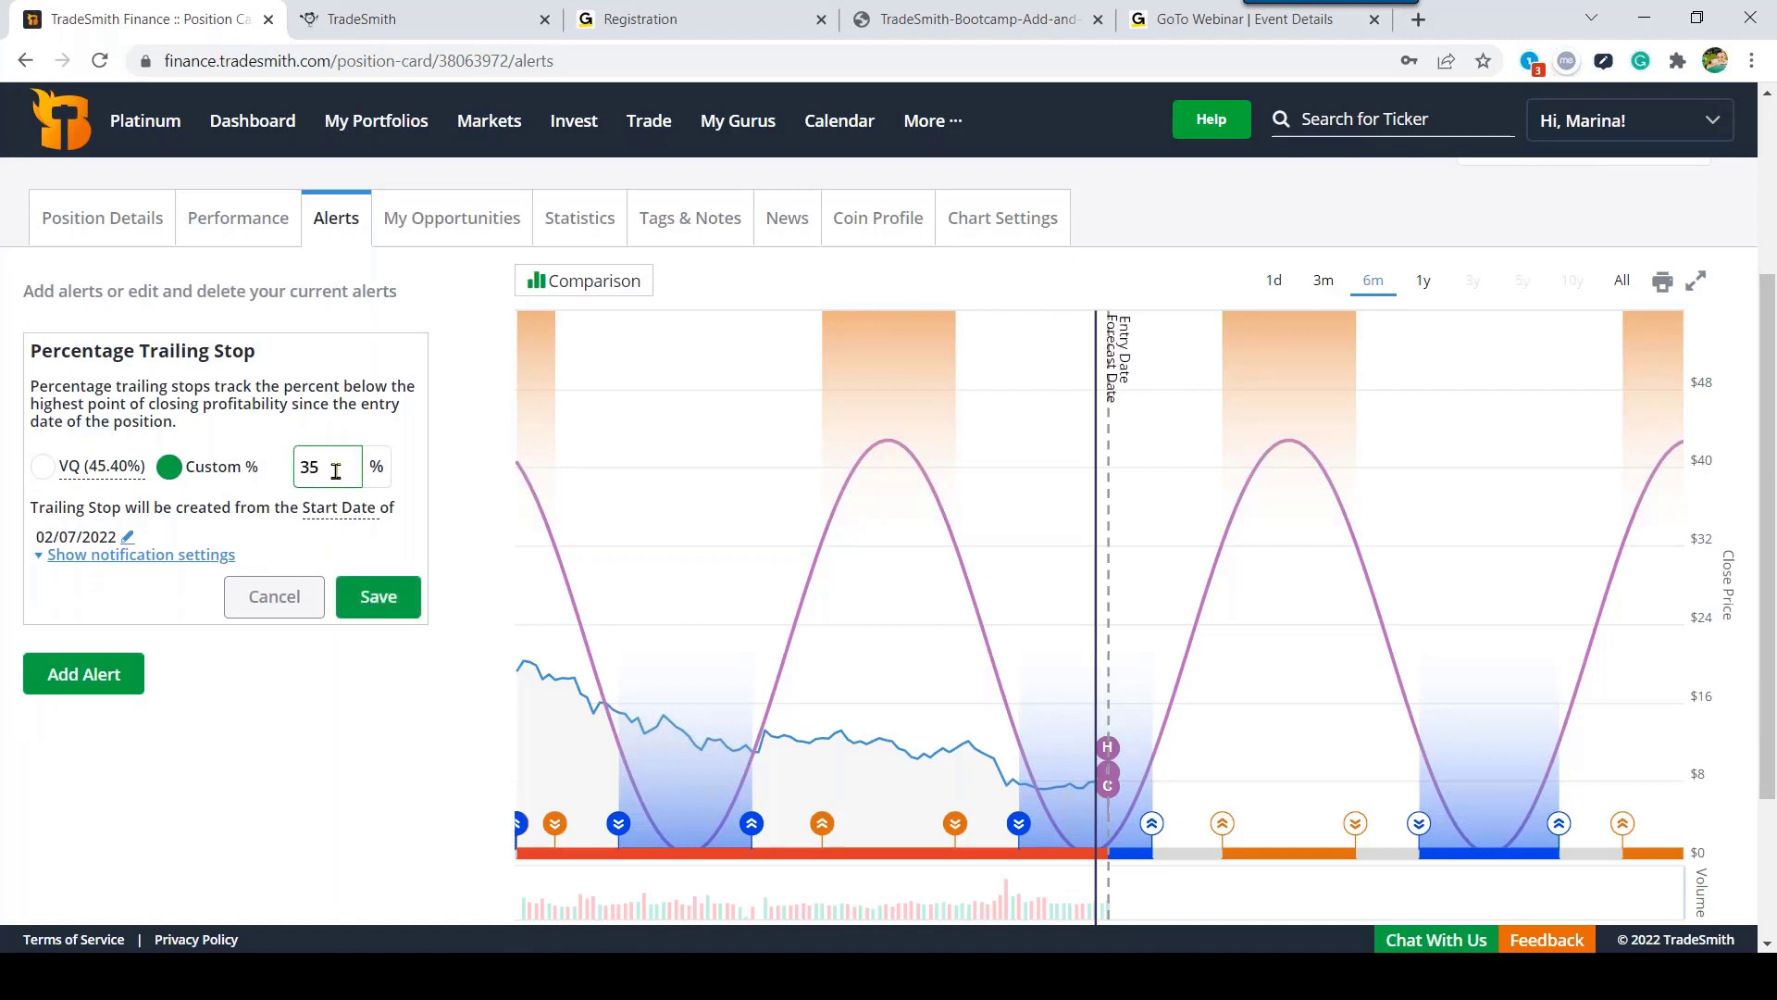
pyautogui.doubleClick(307, 469)
# Step: Base the CAKE/USD trailing stop's notifications on Latest Price and save the alert
pyautogui.click(194, 555)
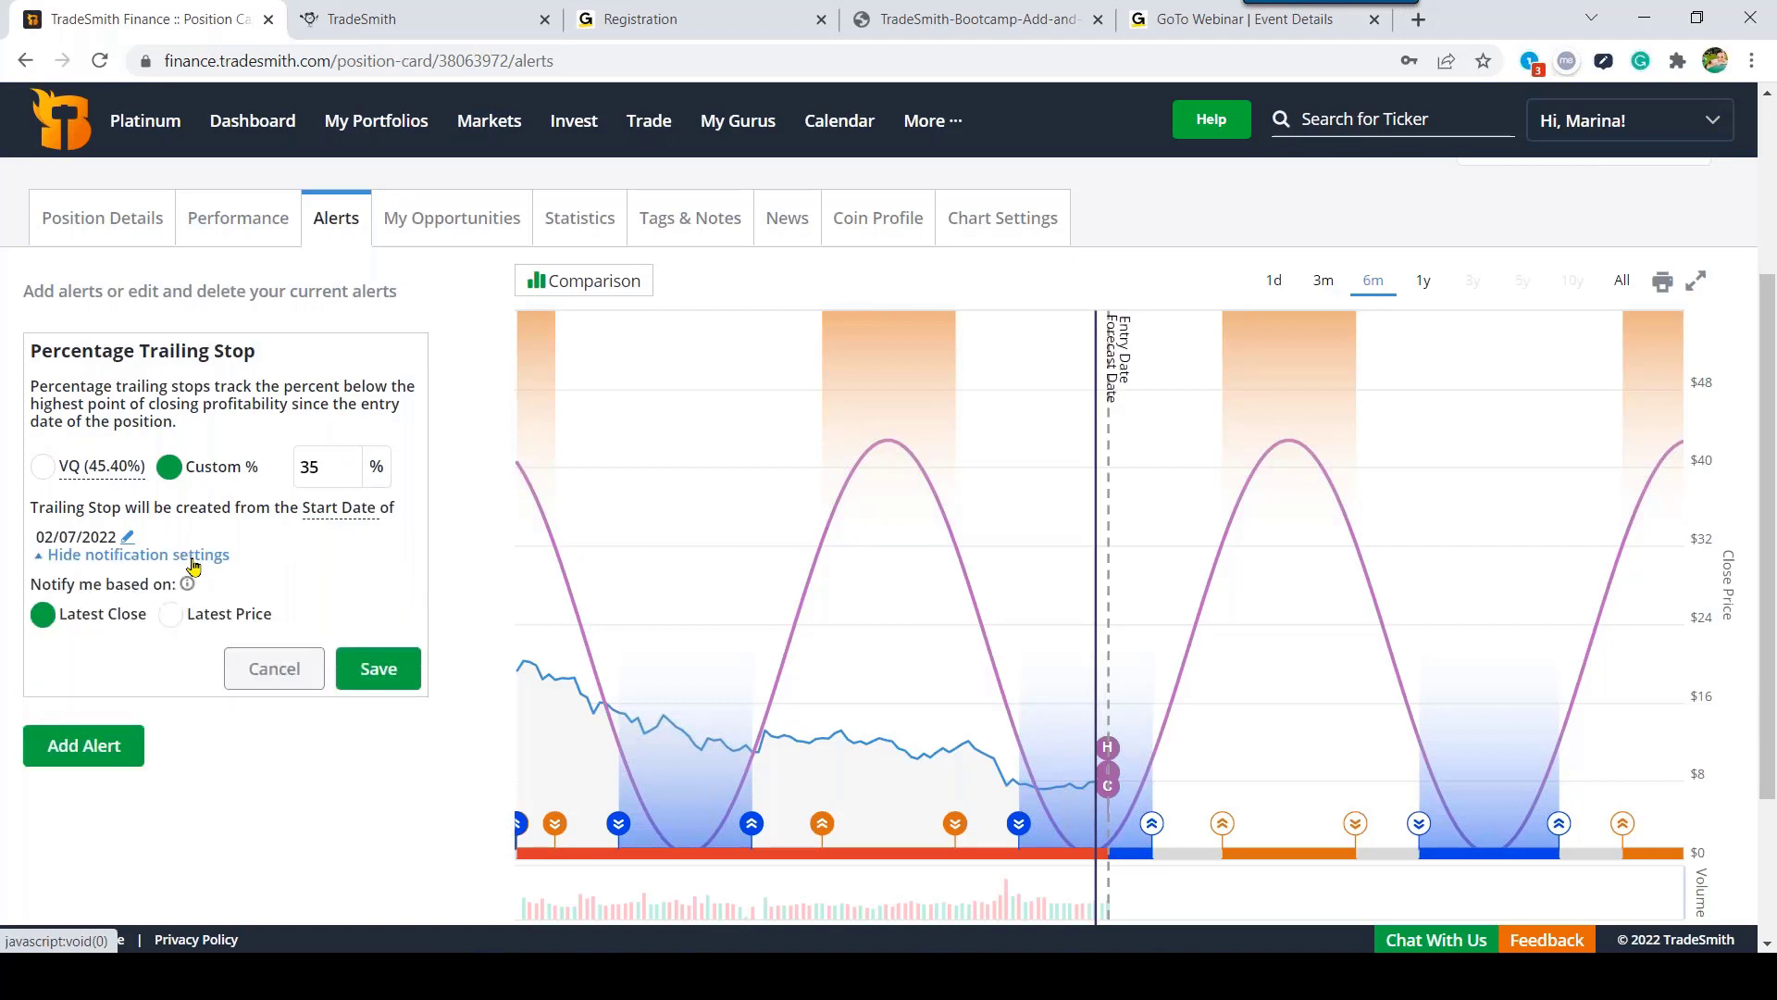
pyautogui.click(171, 616)
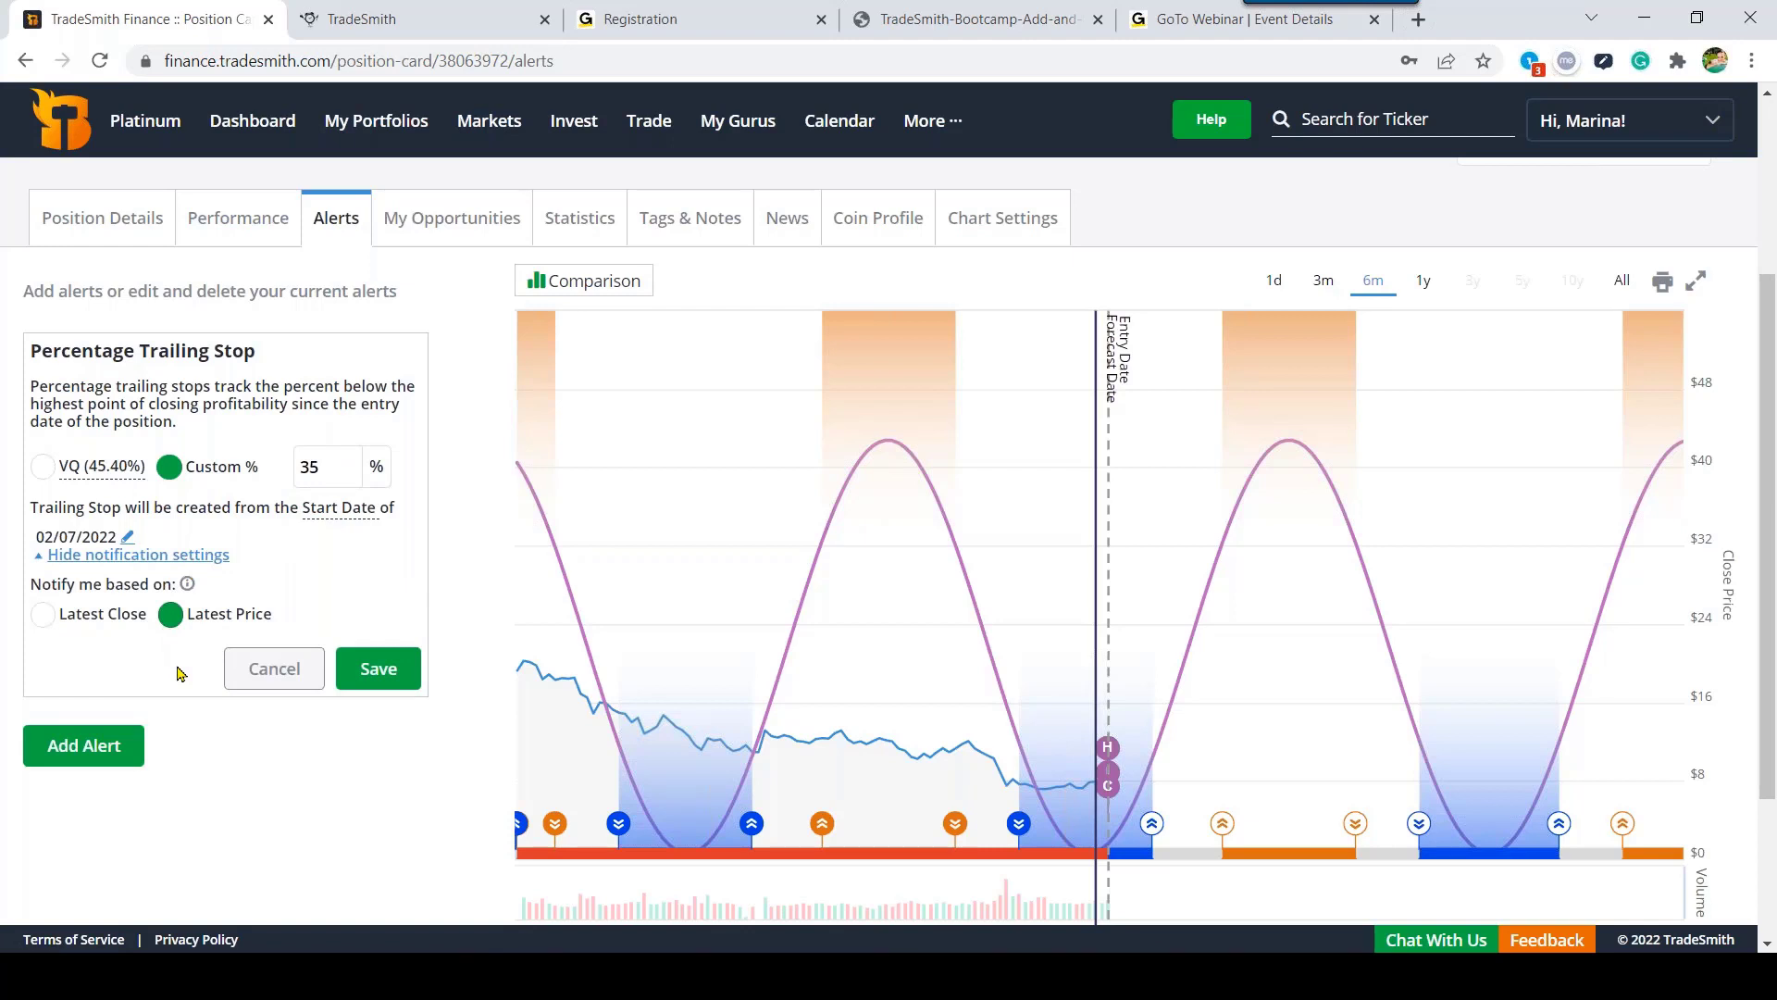
pyautogui.click(379, 671)
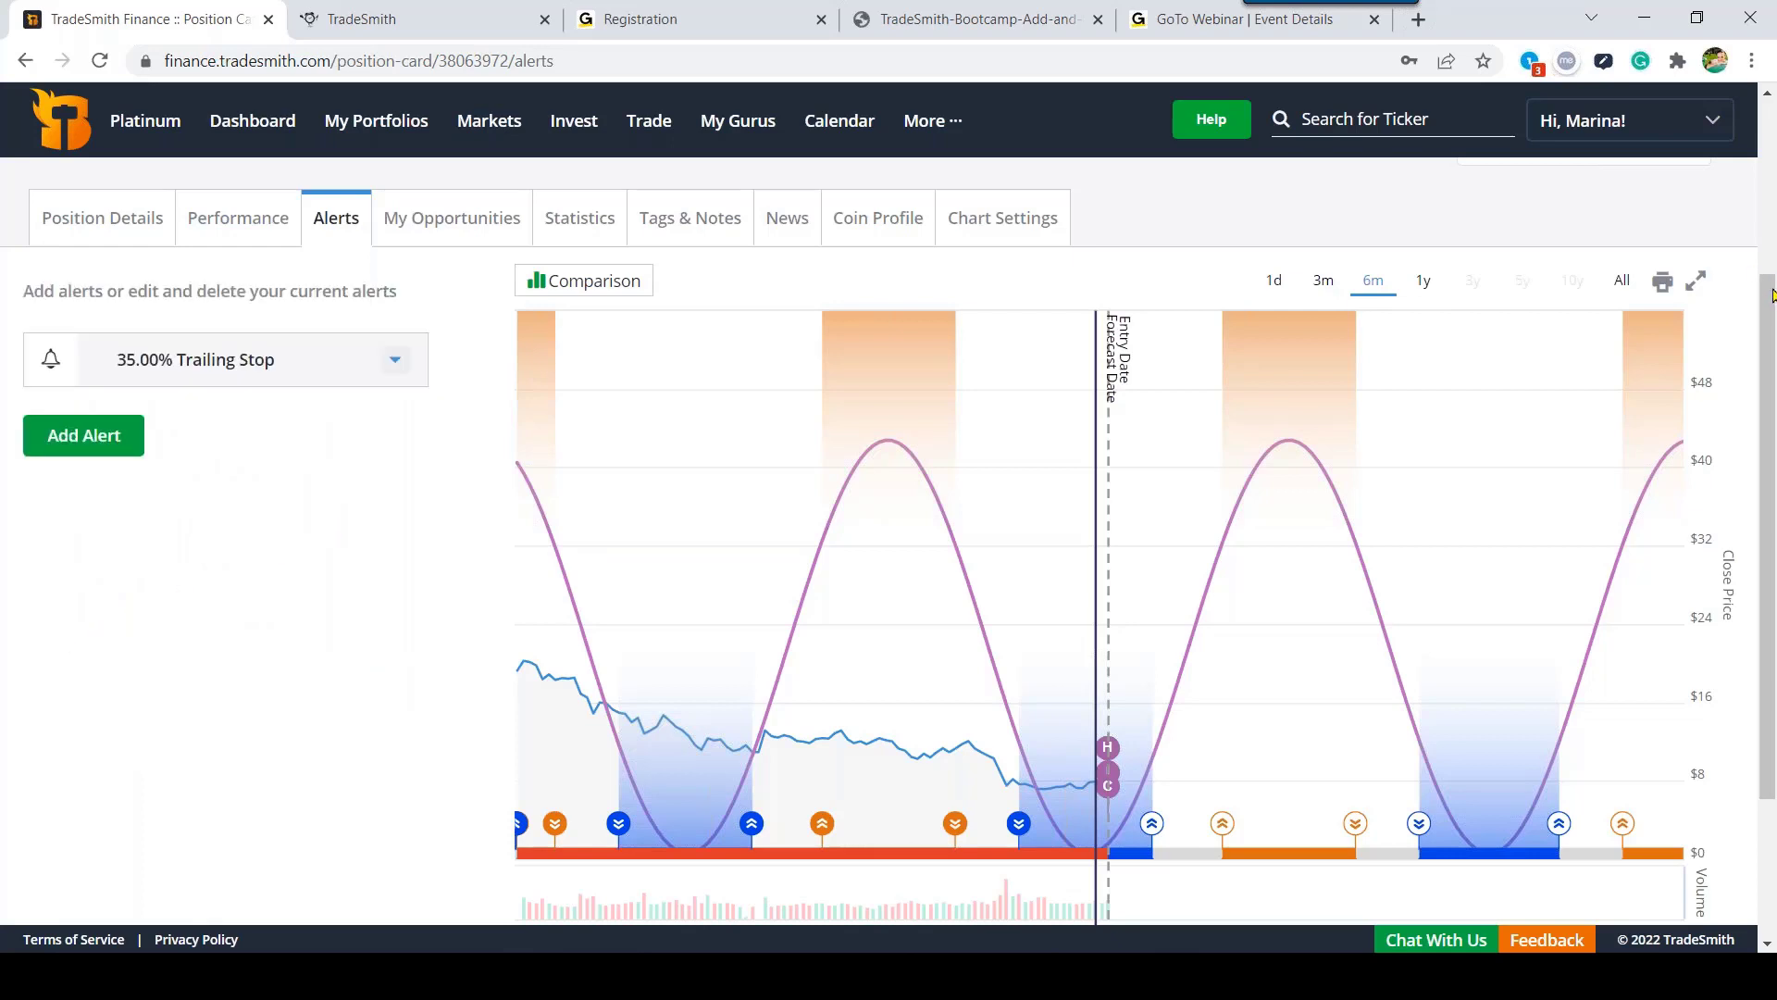
# Step: Reopen the saved CAKE/USD trailing stop alert, check its notification basis and the explanation of that setting, and leave without saving
pyautogui.moveTo(1770, 306); pyautogui.dragTo(1711, 162)
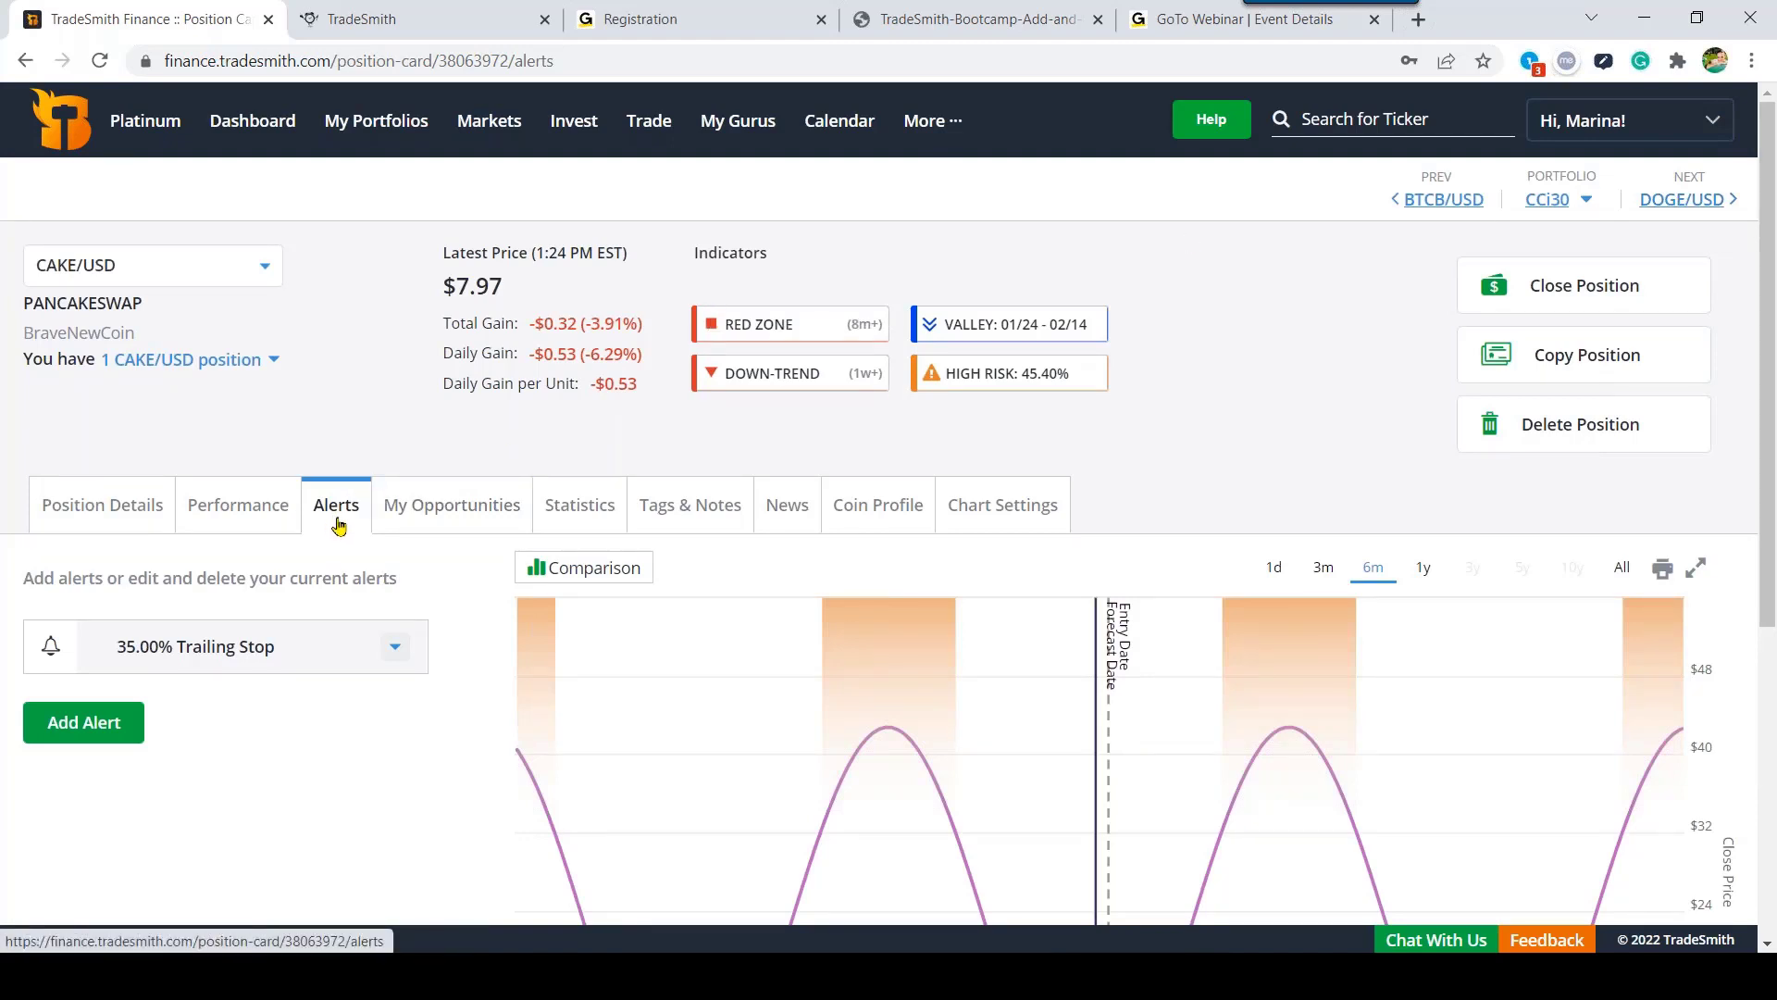
pyautogui.click(394, 653)
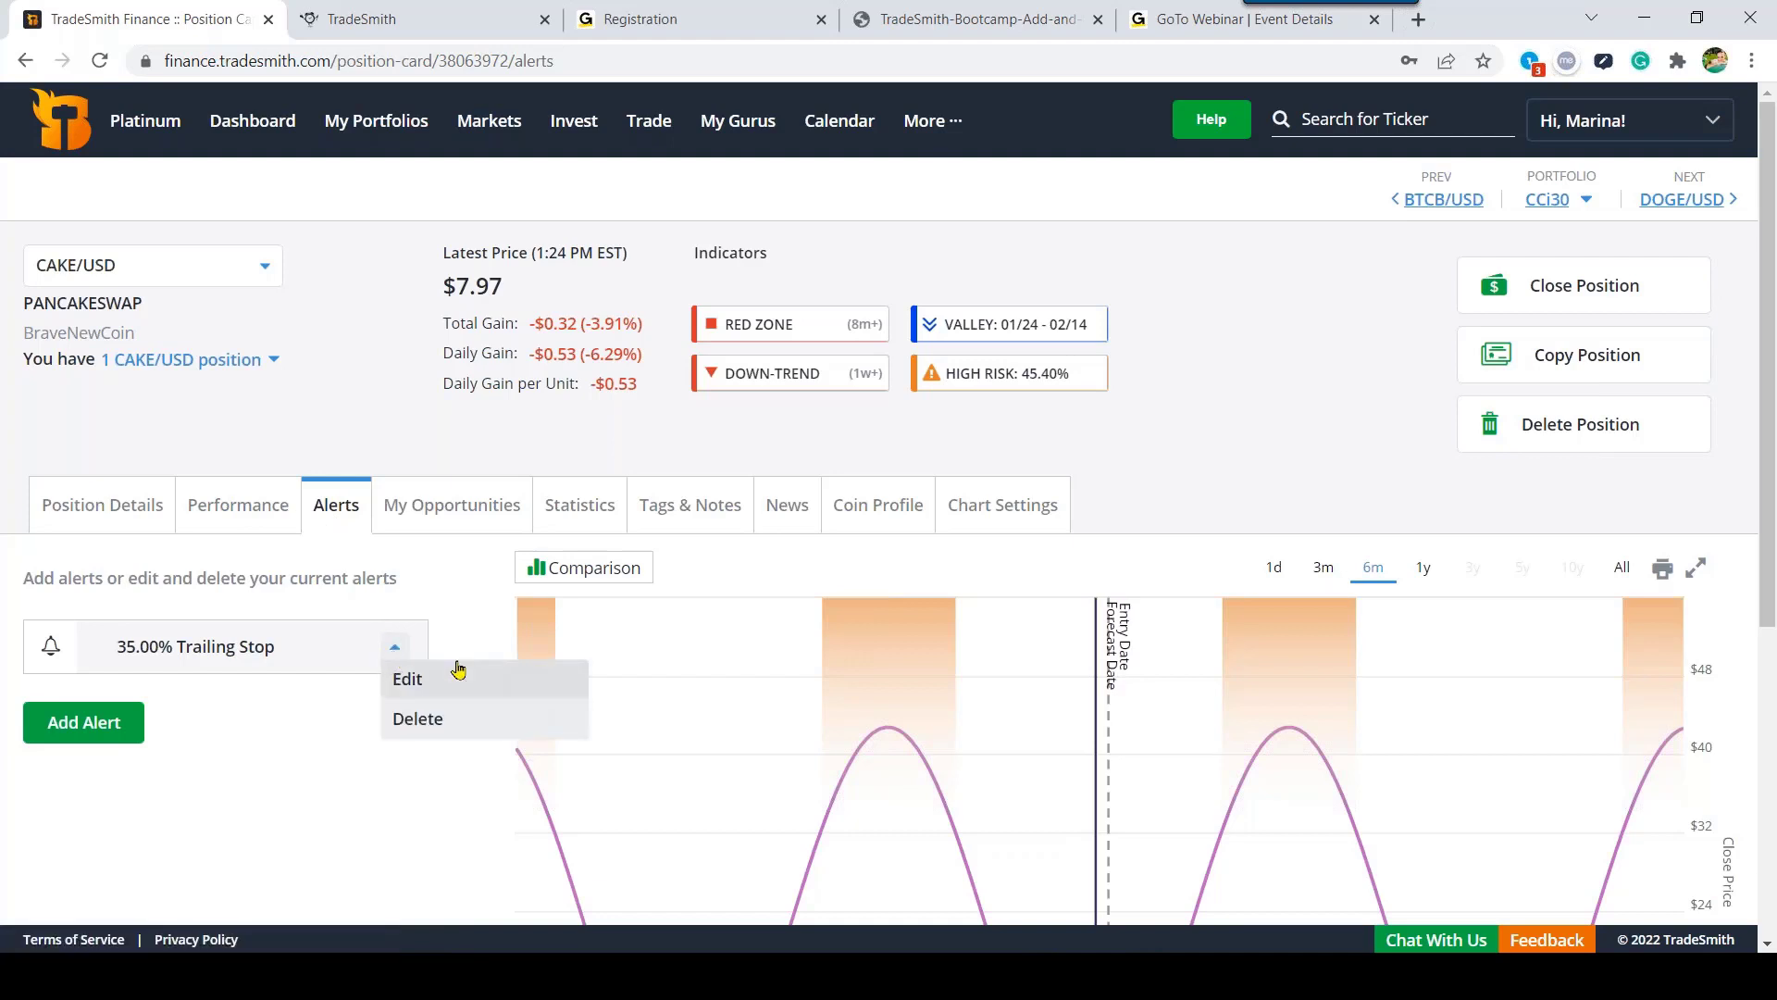
pyautogui.click(477, 683)
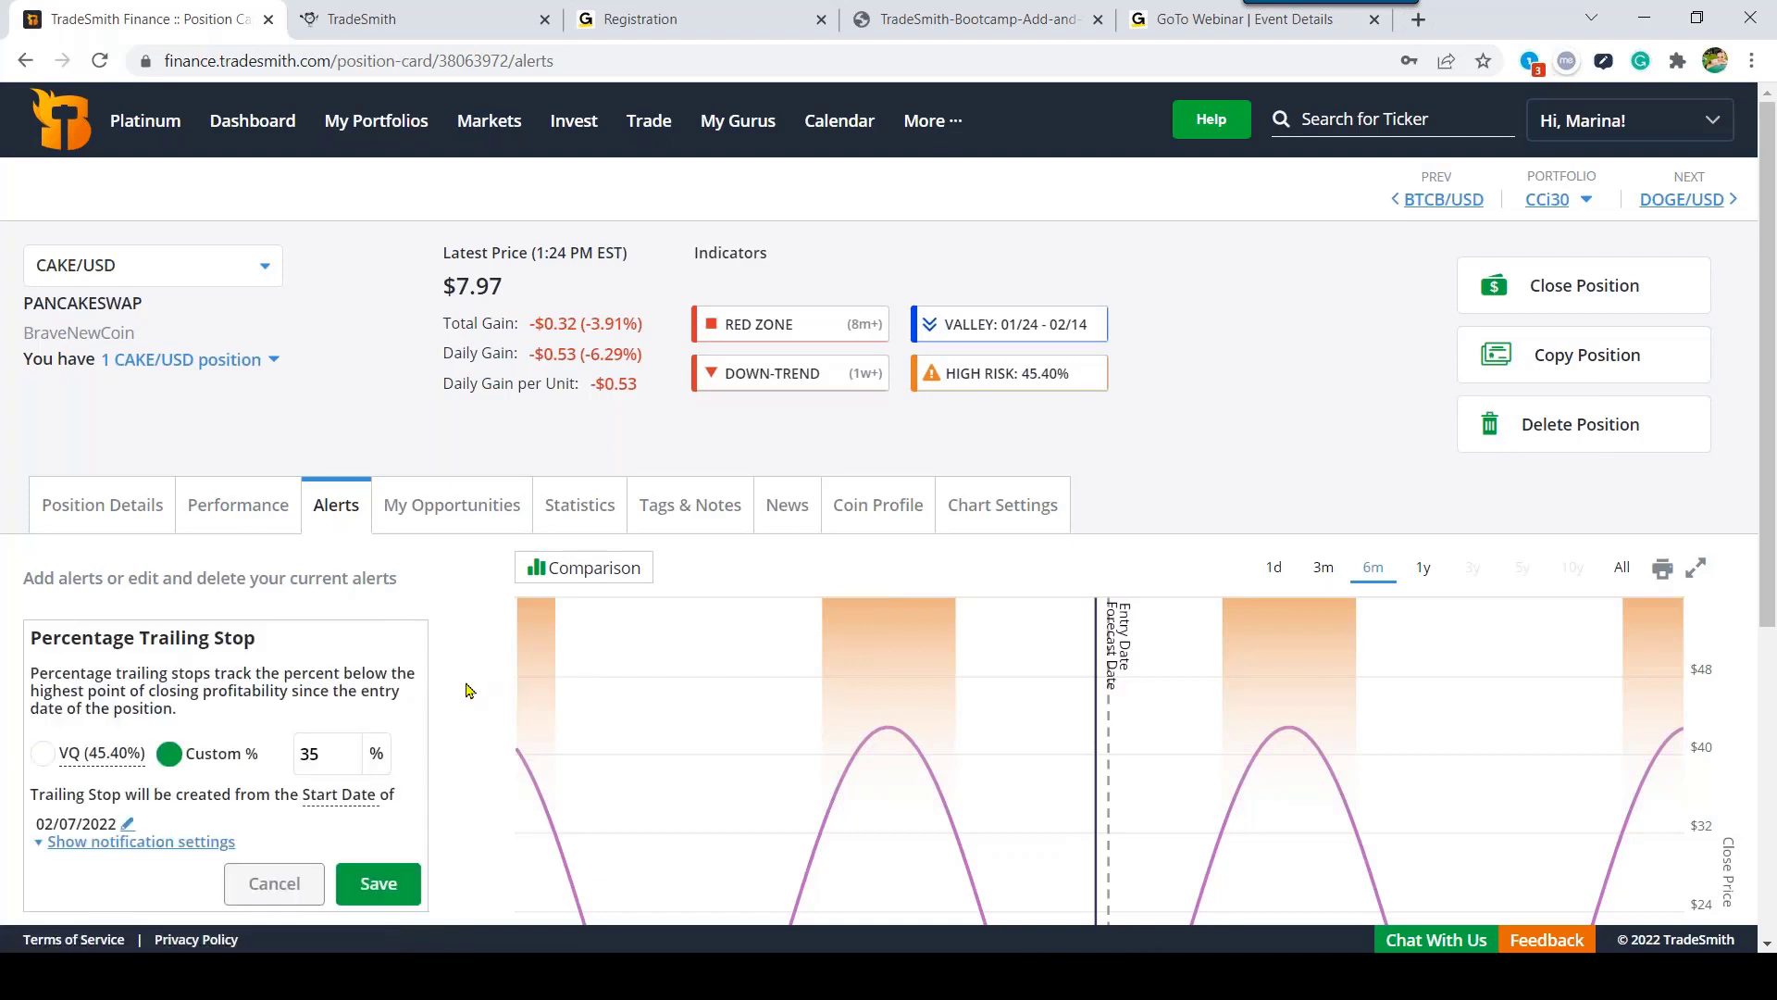
pyautogui.scroll(-3, 469, 691)
pyautogui.click(177, 613)
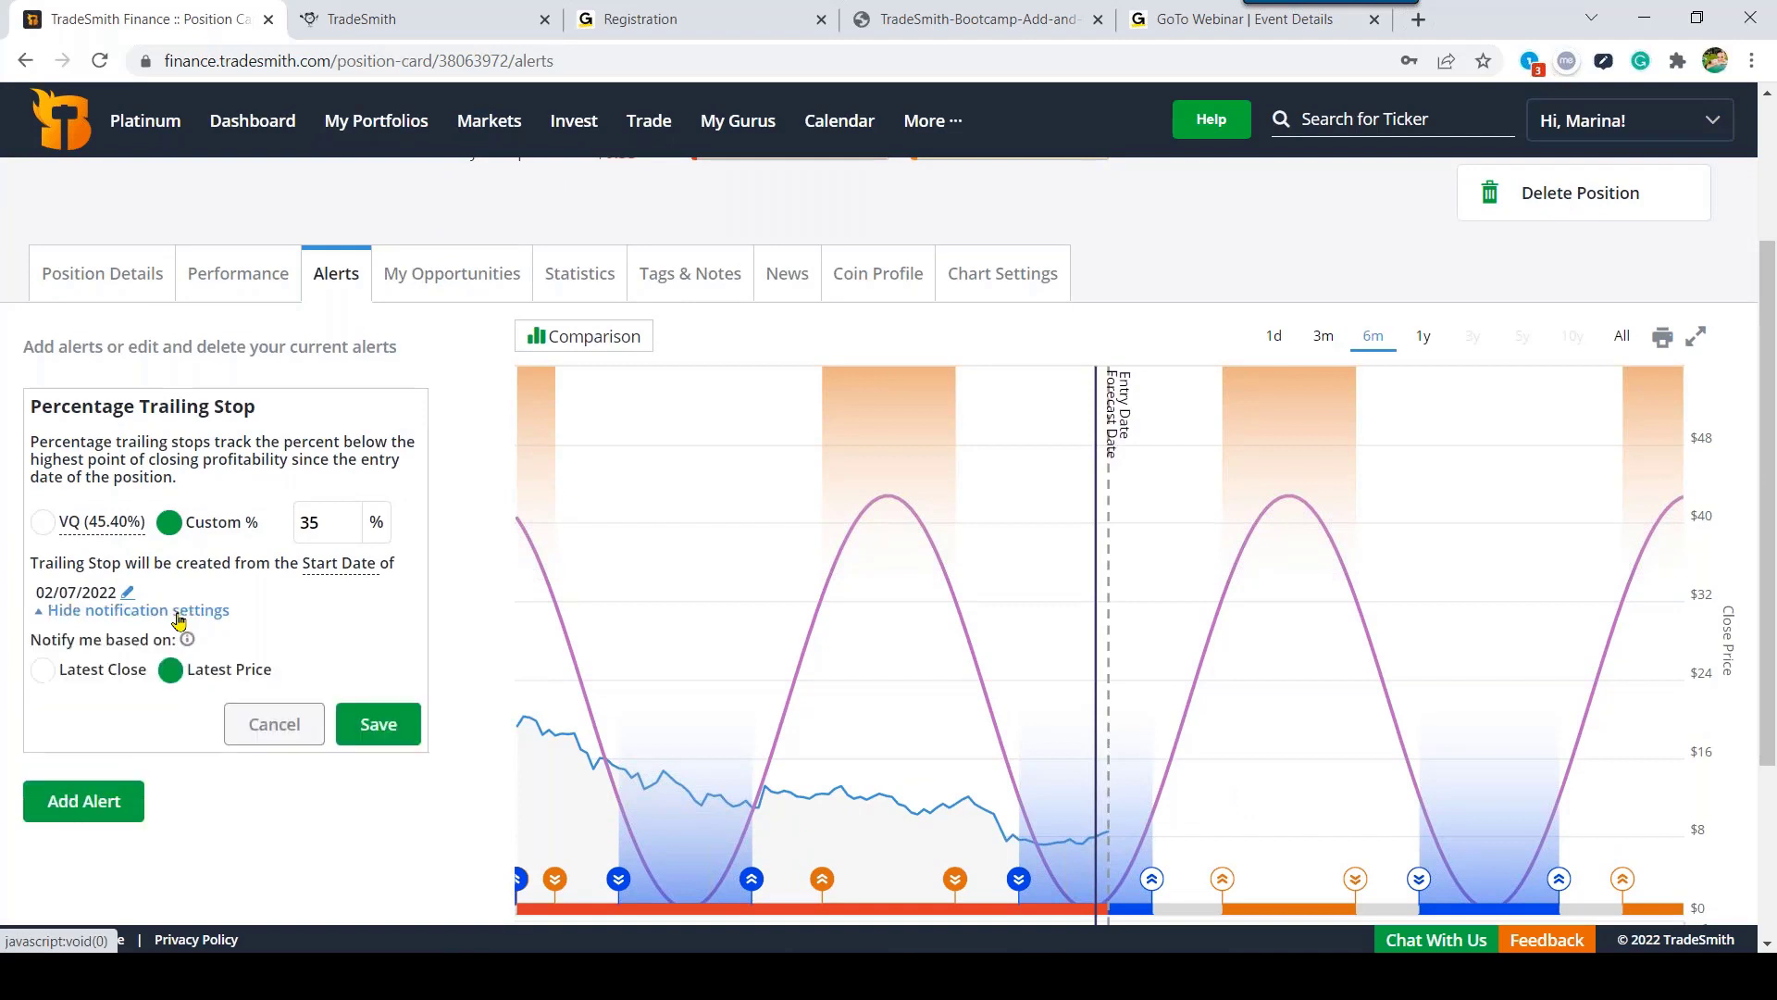
pyautogui.moveTo(204, 679); pyautogui.dragTo(297, 683)
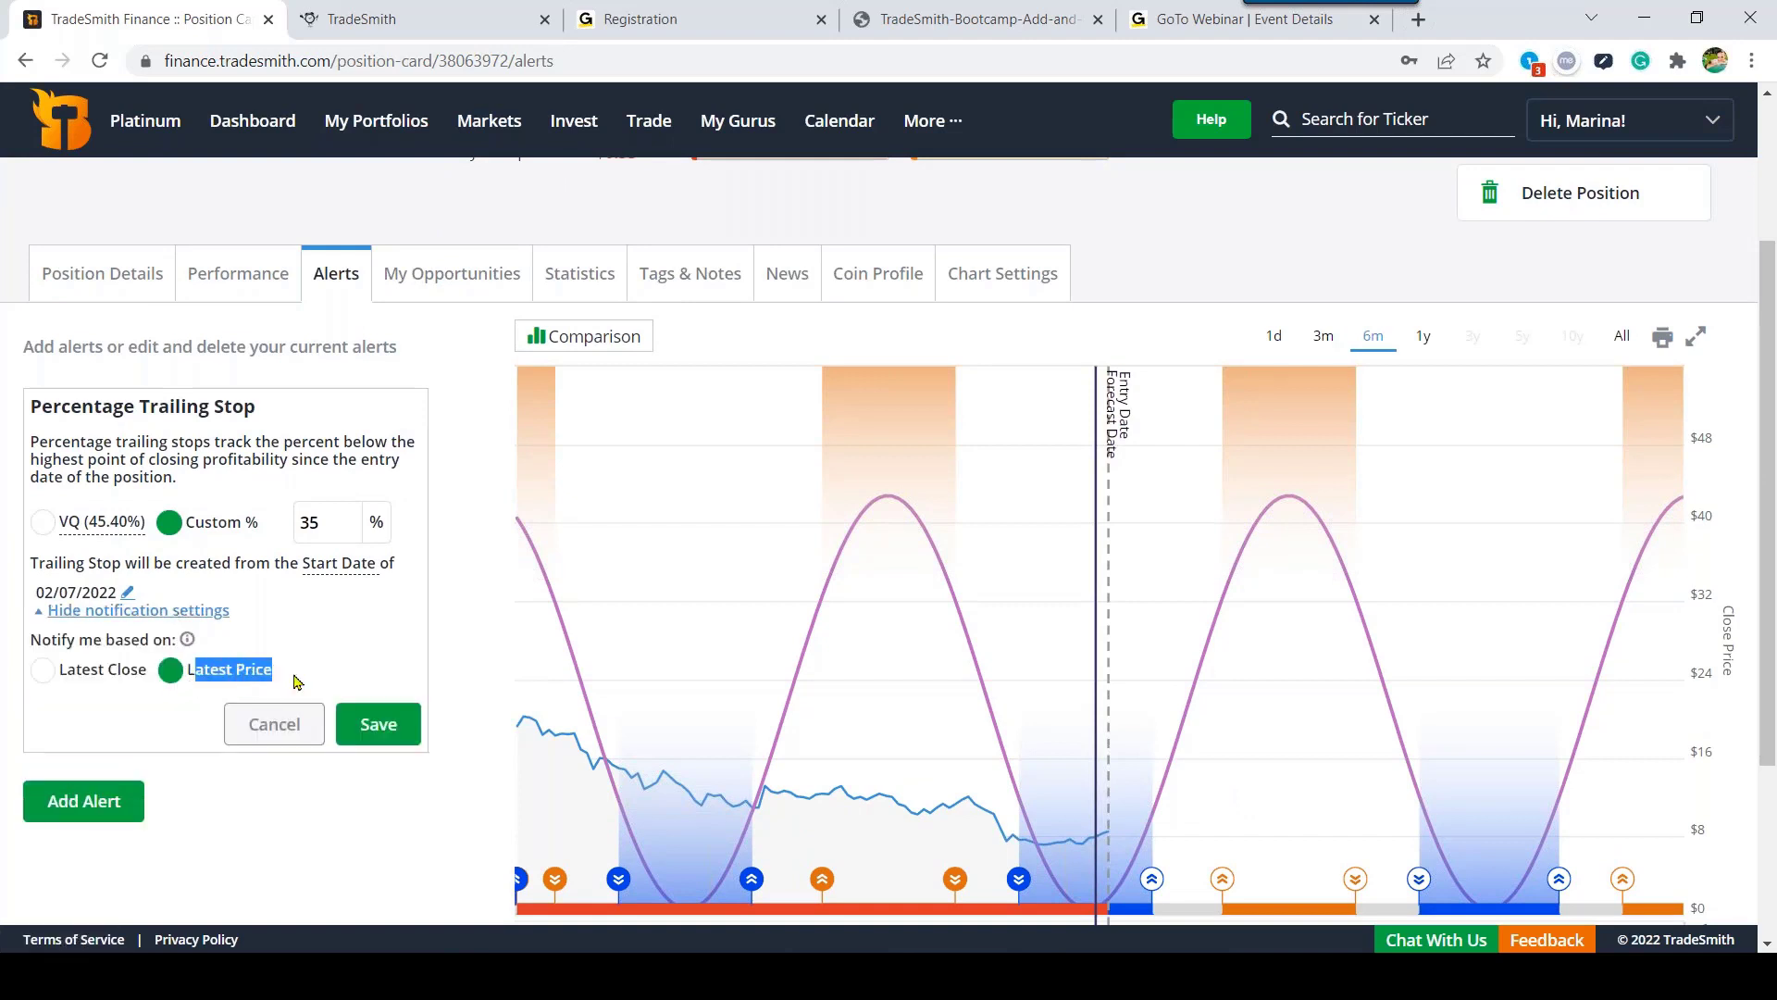
pyautogui.click(296, 788)
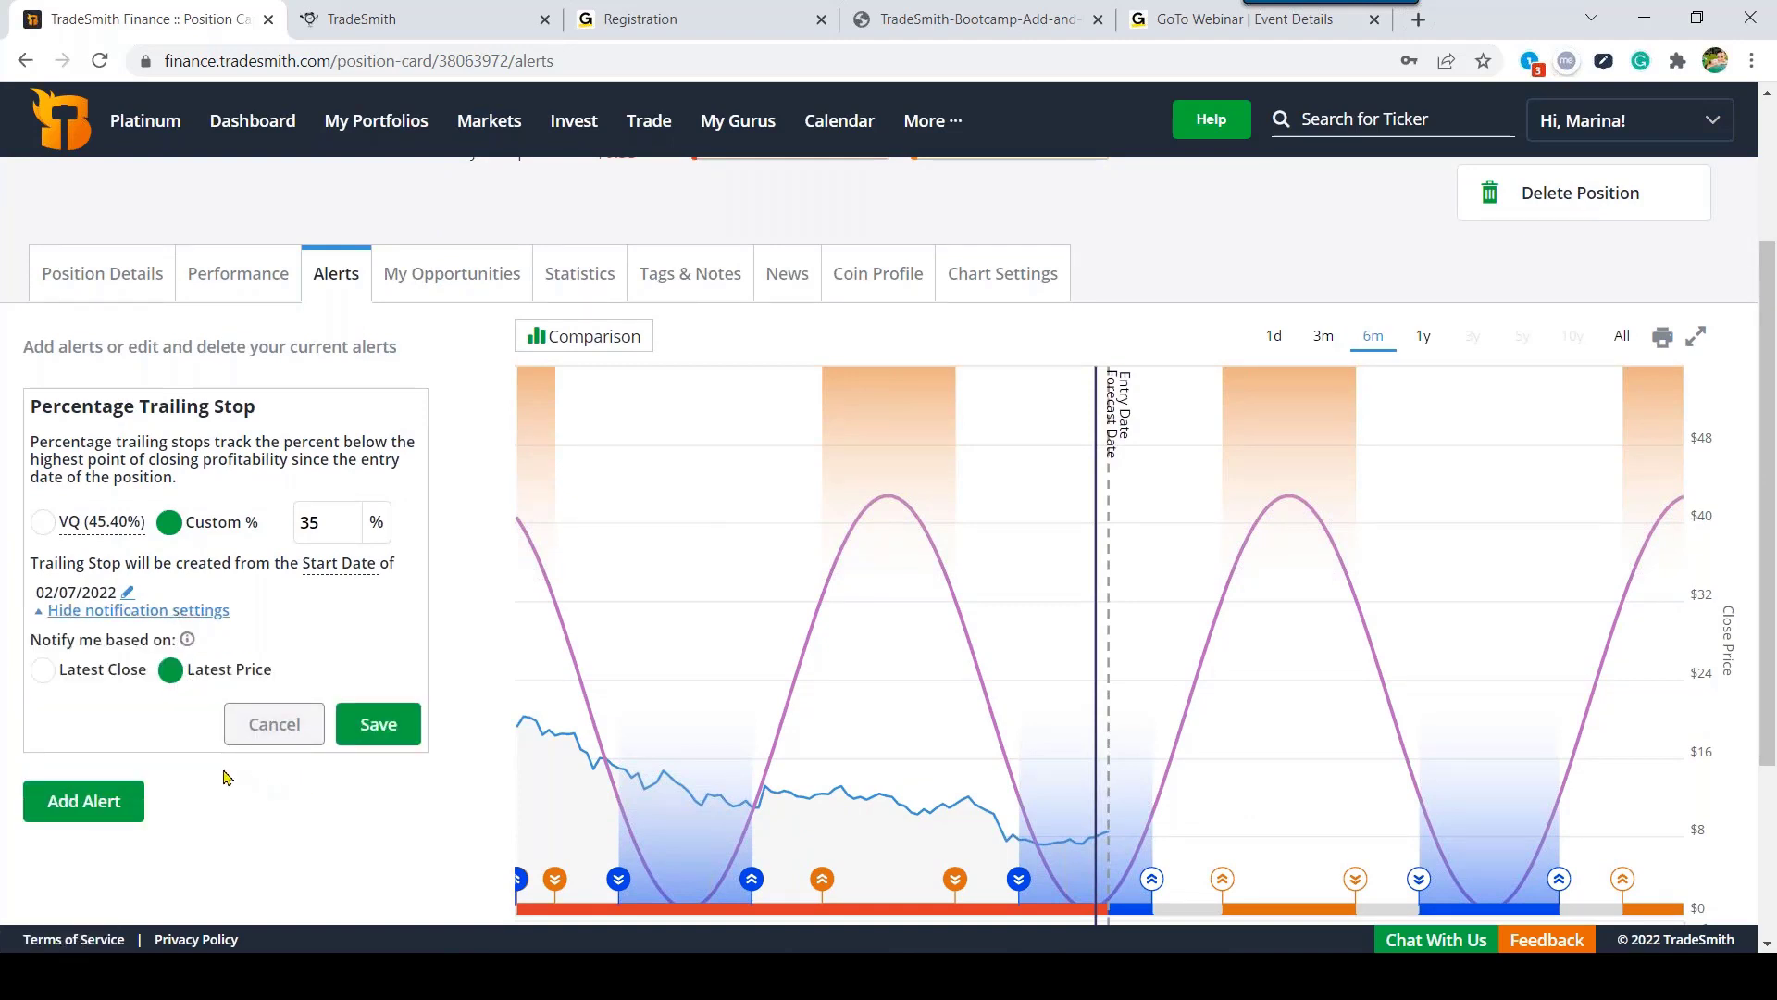
pyautogui.moveTo(187, 640)
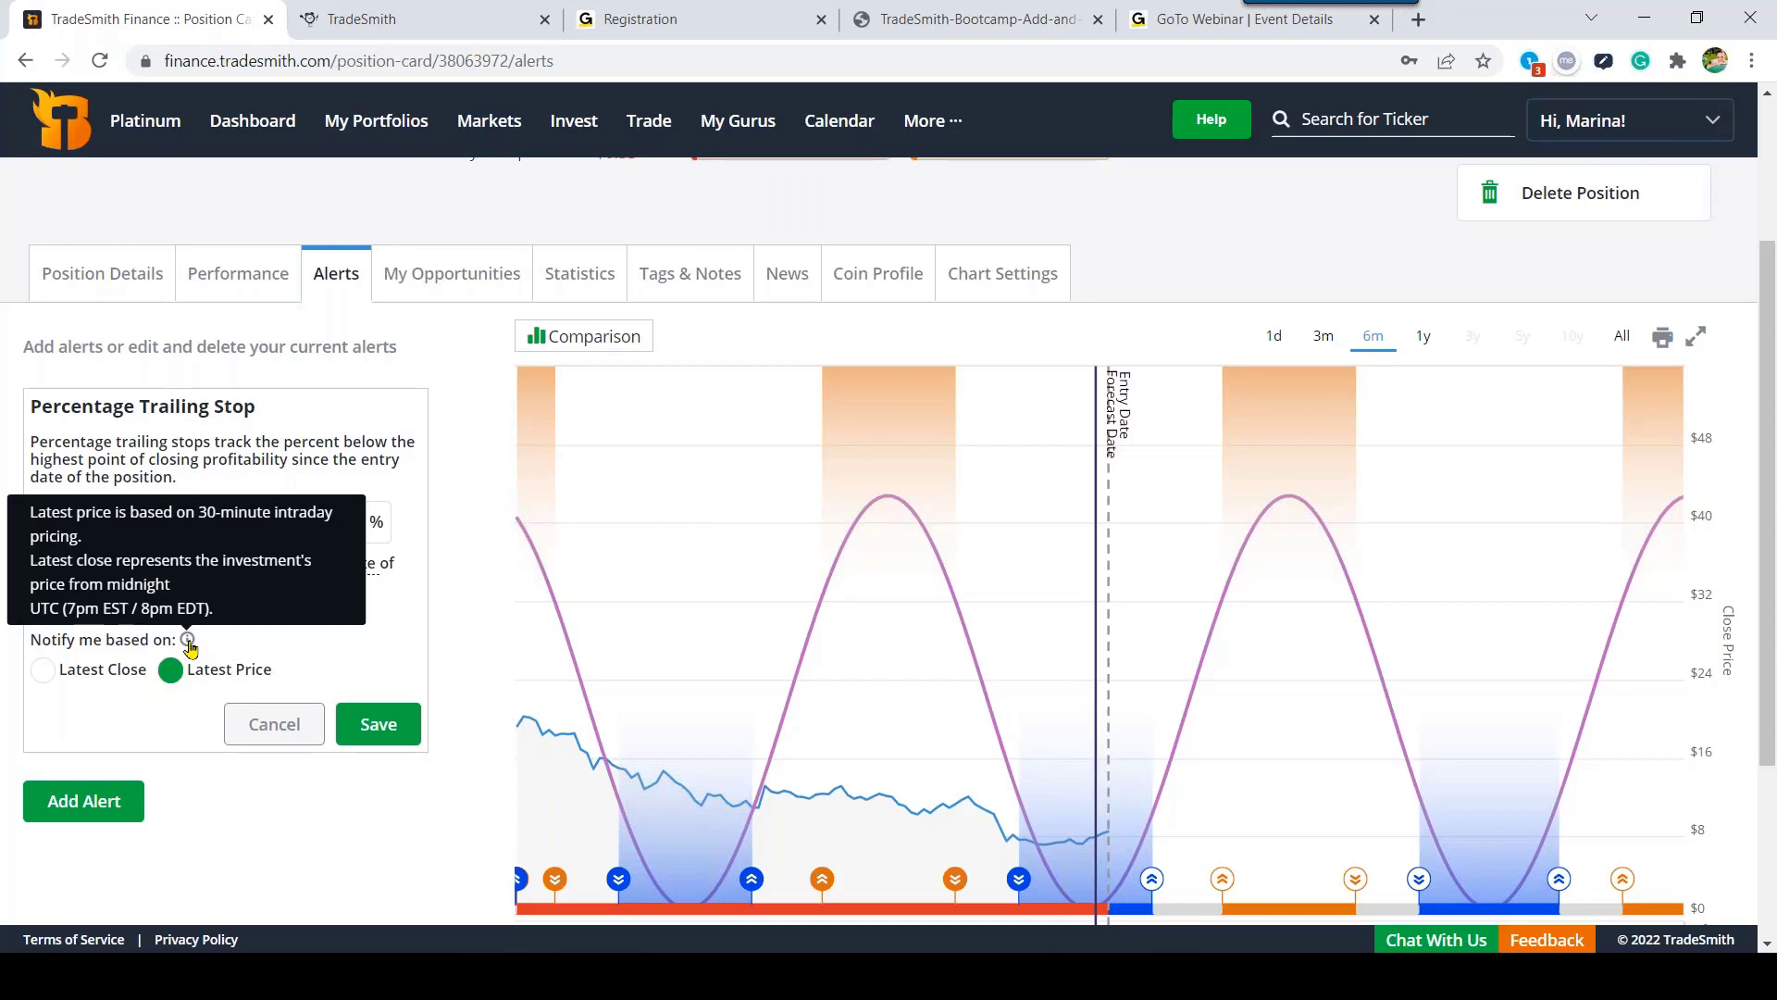
pyautogui.click(289, 729)
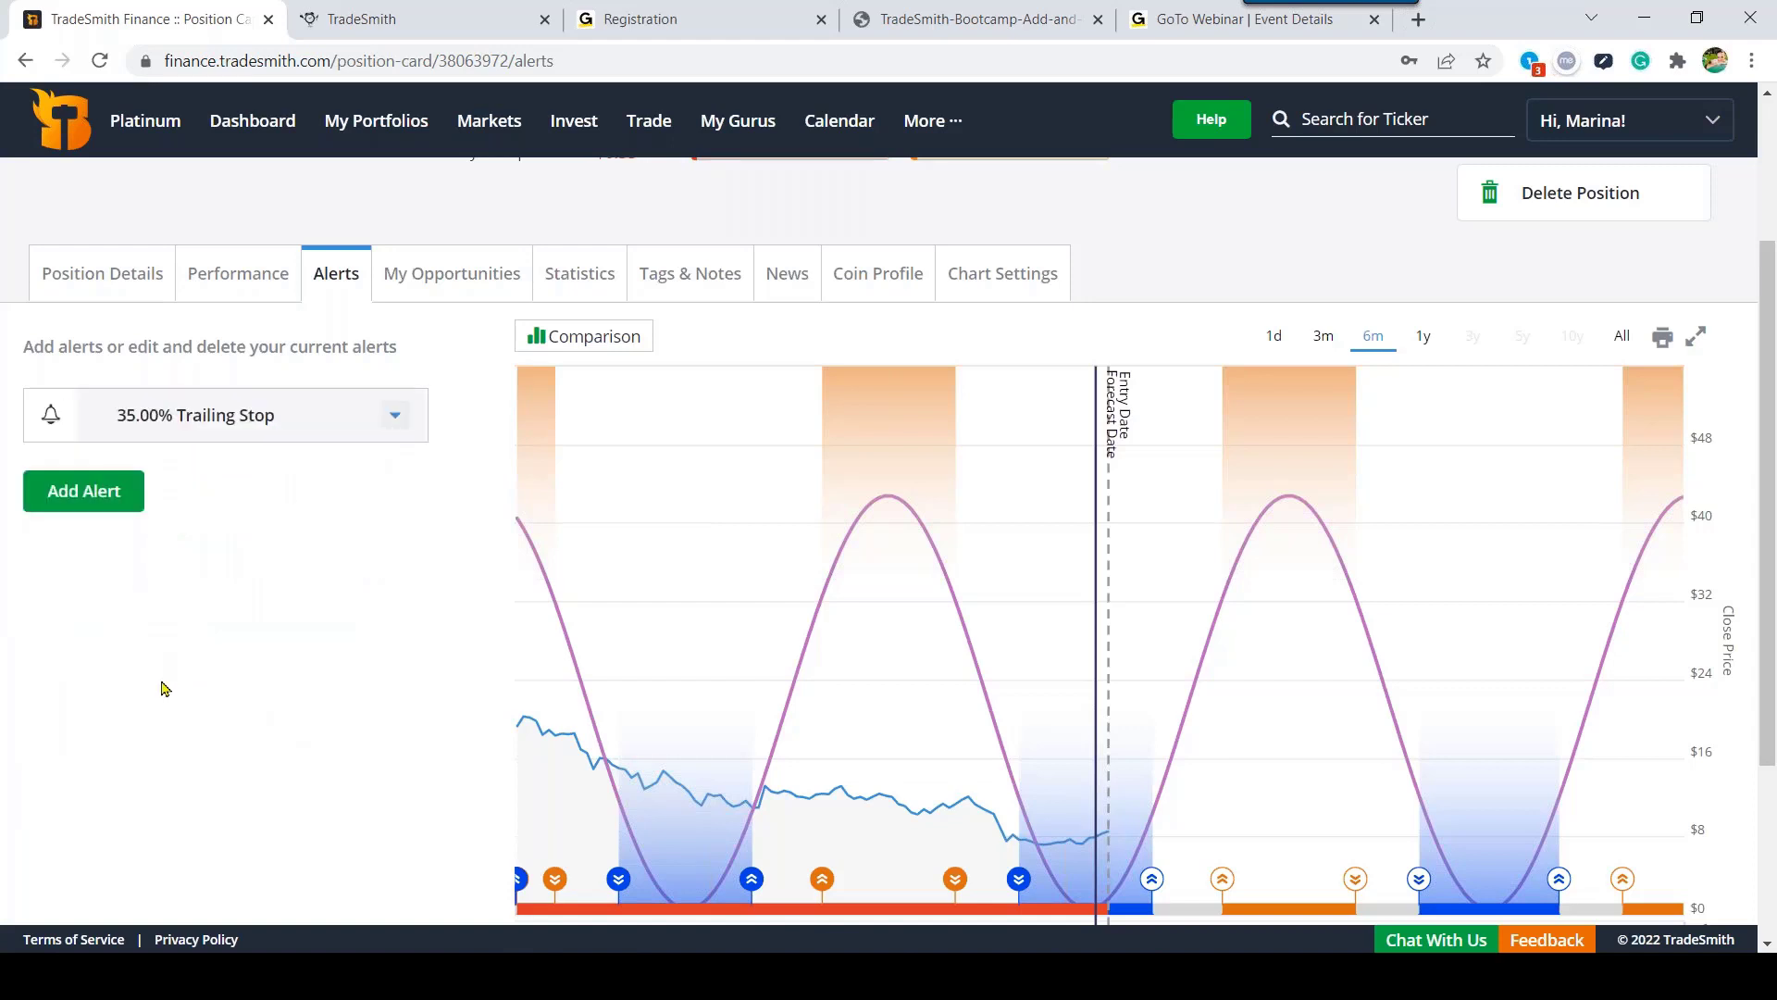
# Step: Start adding a new alert to CAKE/USD, show the Price alert types, and examine the 2 VQ Alert
pyautogui.click(71, 501)
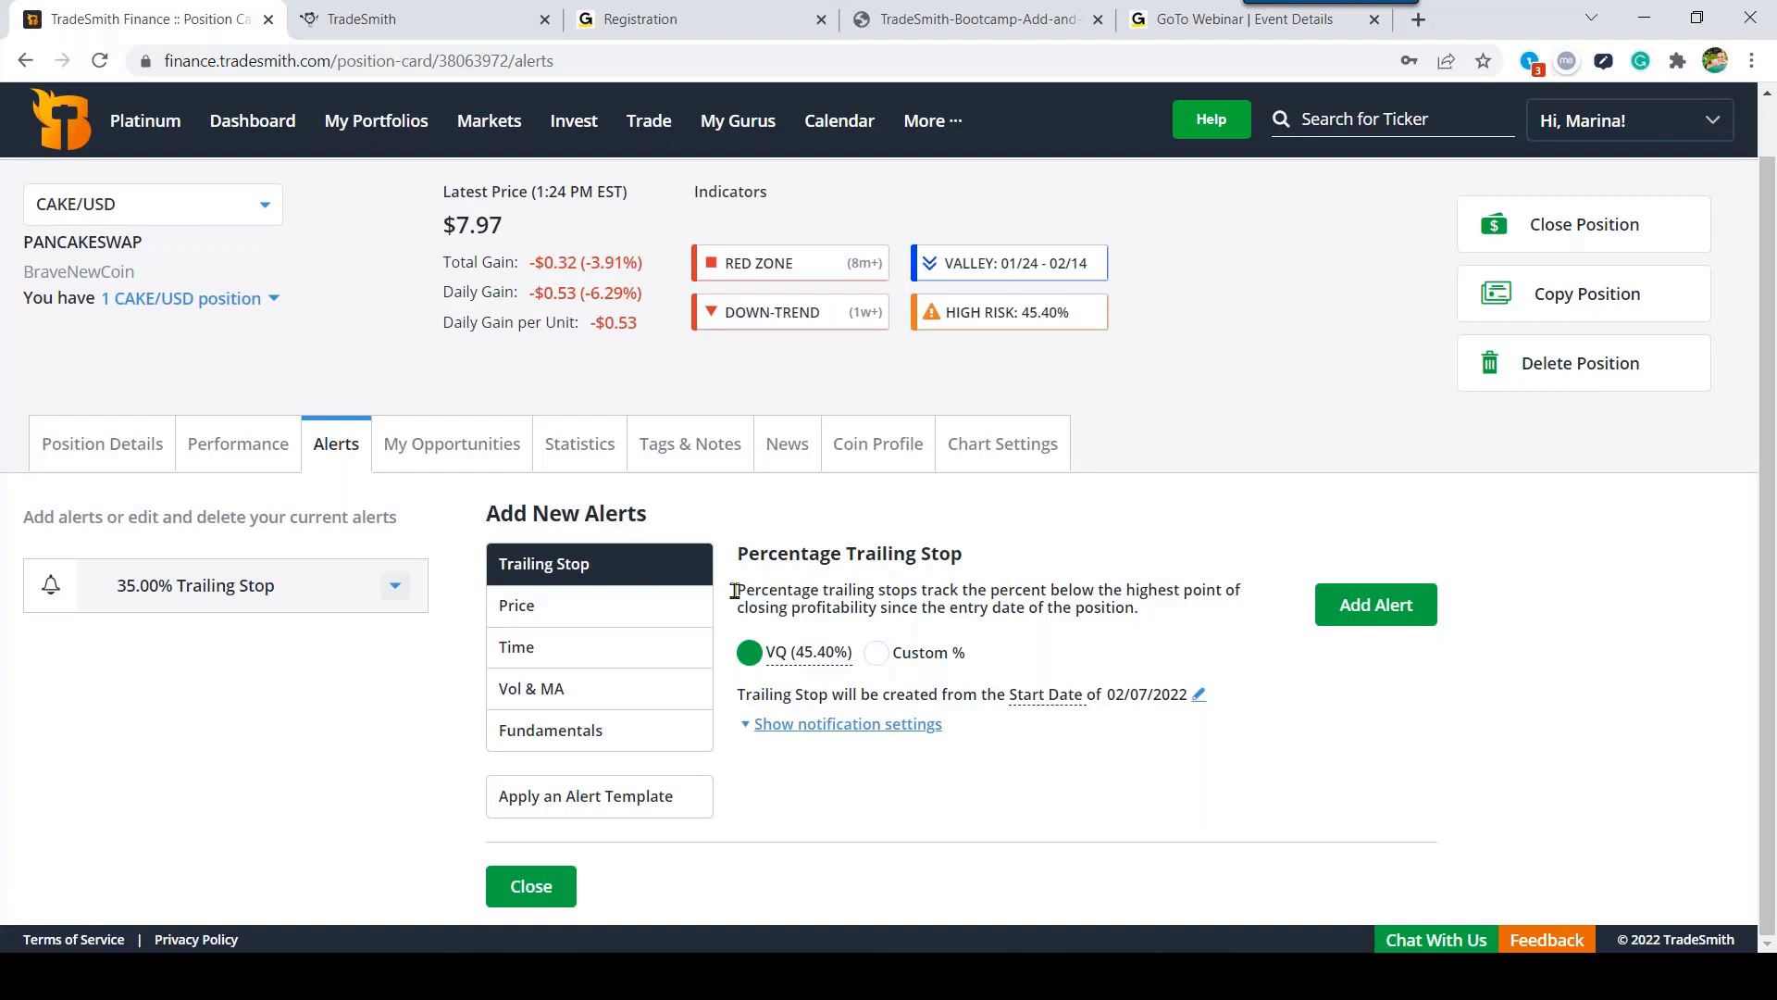
pyautogui.click(581, 608)
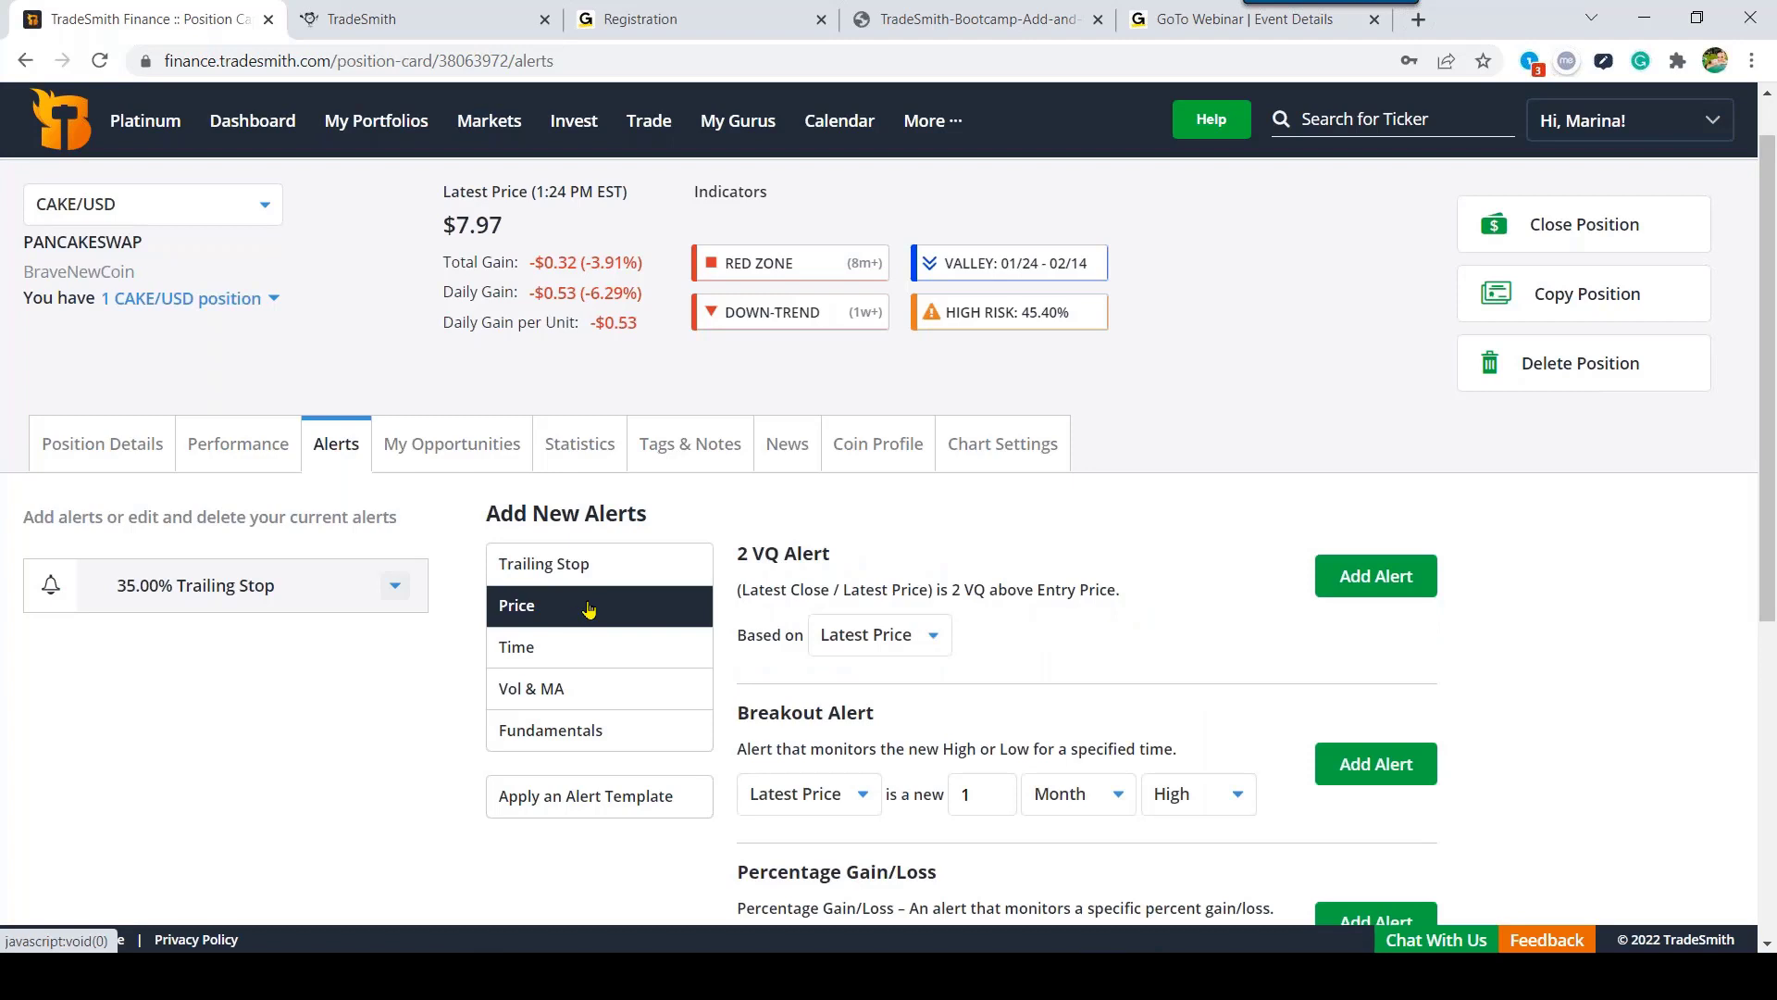
pyautogui.moveTo(1768, 150); pyautogui.dragTo(1761, 341)
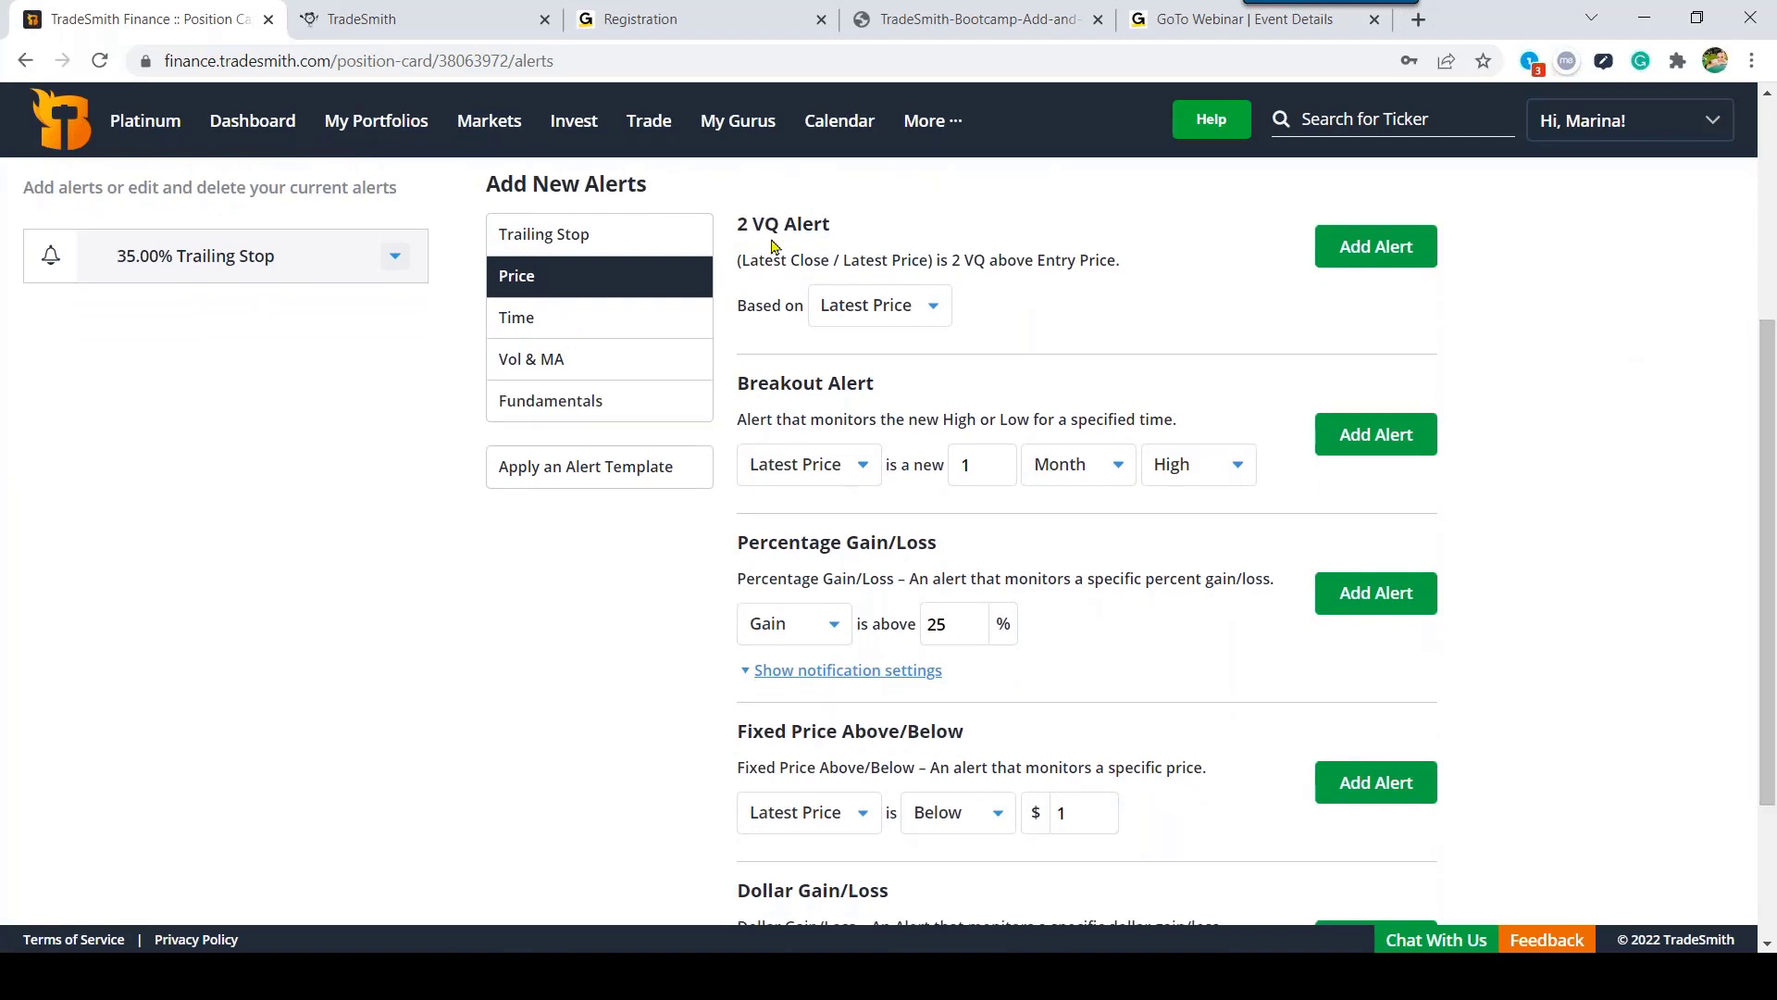
pyautogui.moveTo(733, 231); pyautogui.dragTo(830, 224)
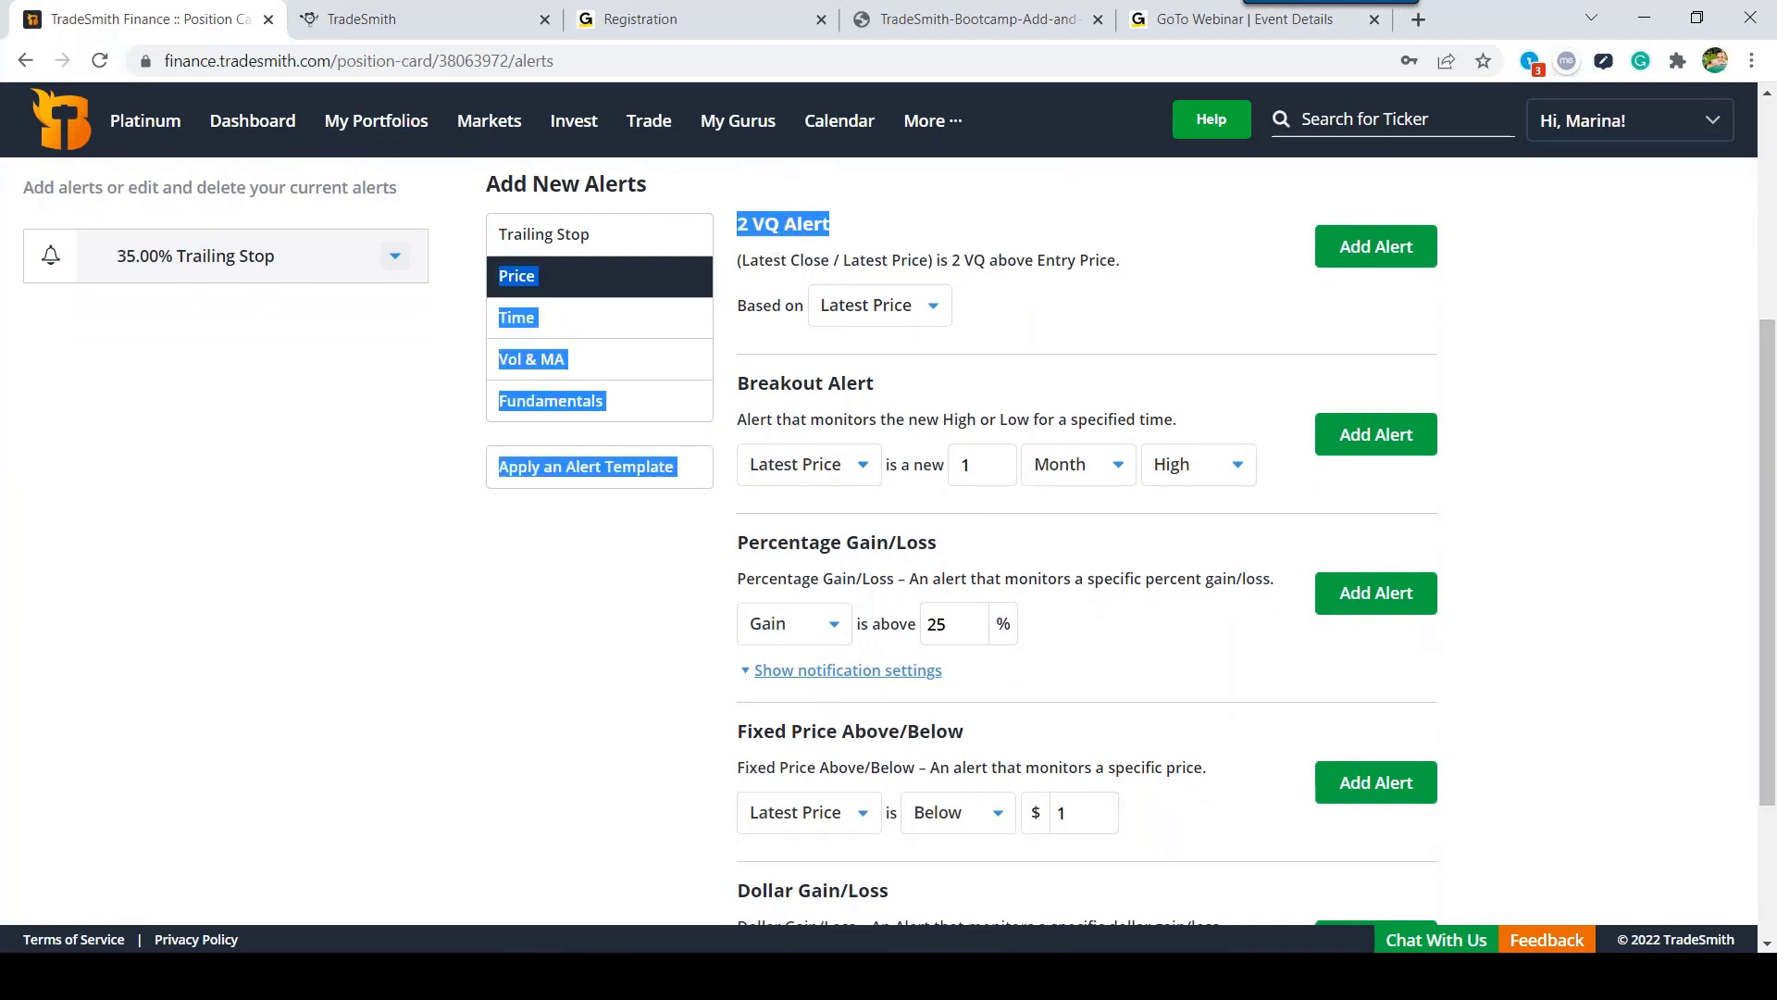
pyautogui.click(896, 222)
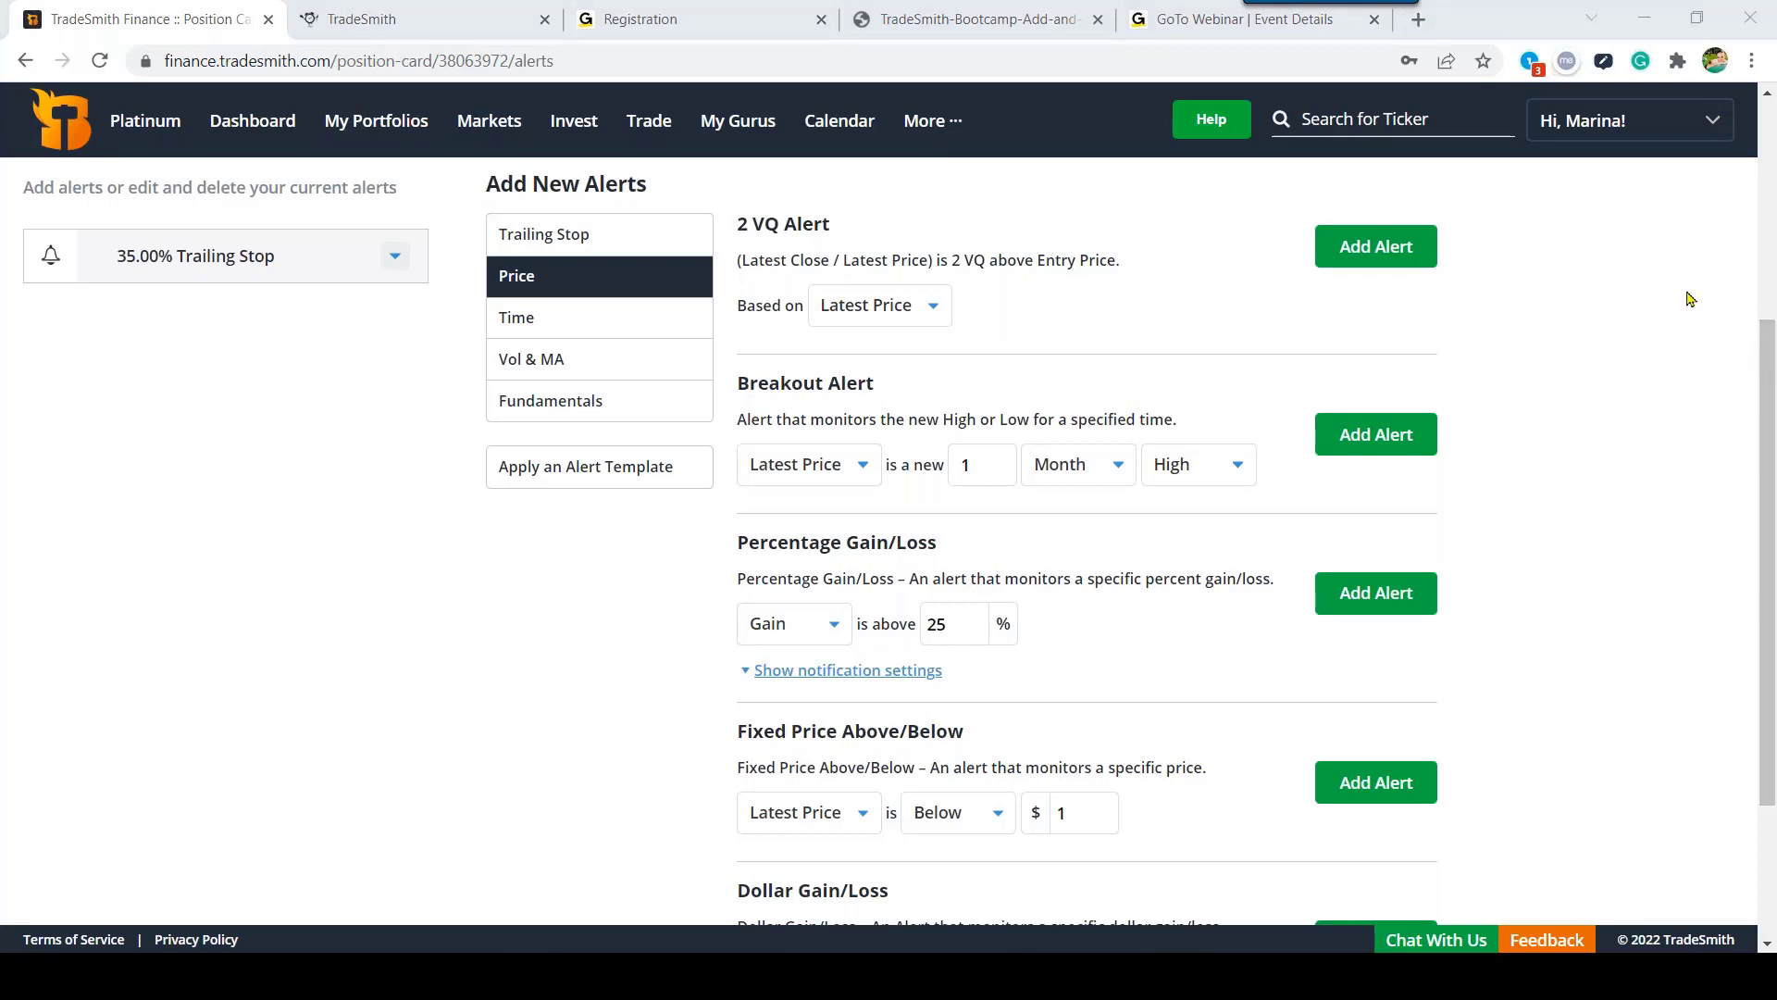
# Step: Examine the Percentage Gain/Loss alert's gain or loss choices and percentage threshold, keeping Gain selected
pyautogui.moveTo(1768, 533); pyautogui.dragTo(1771, 639)
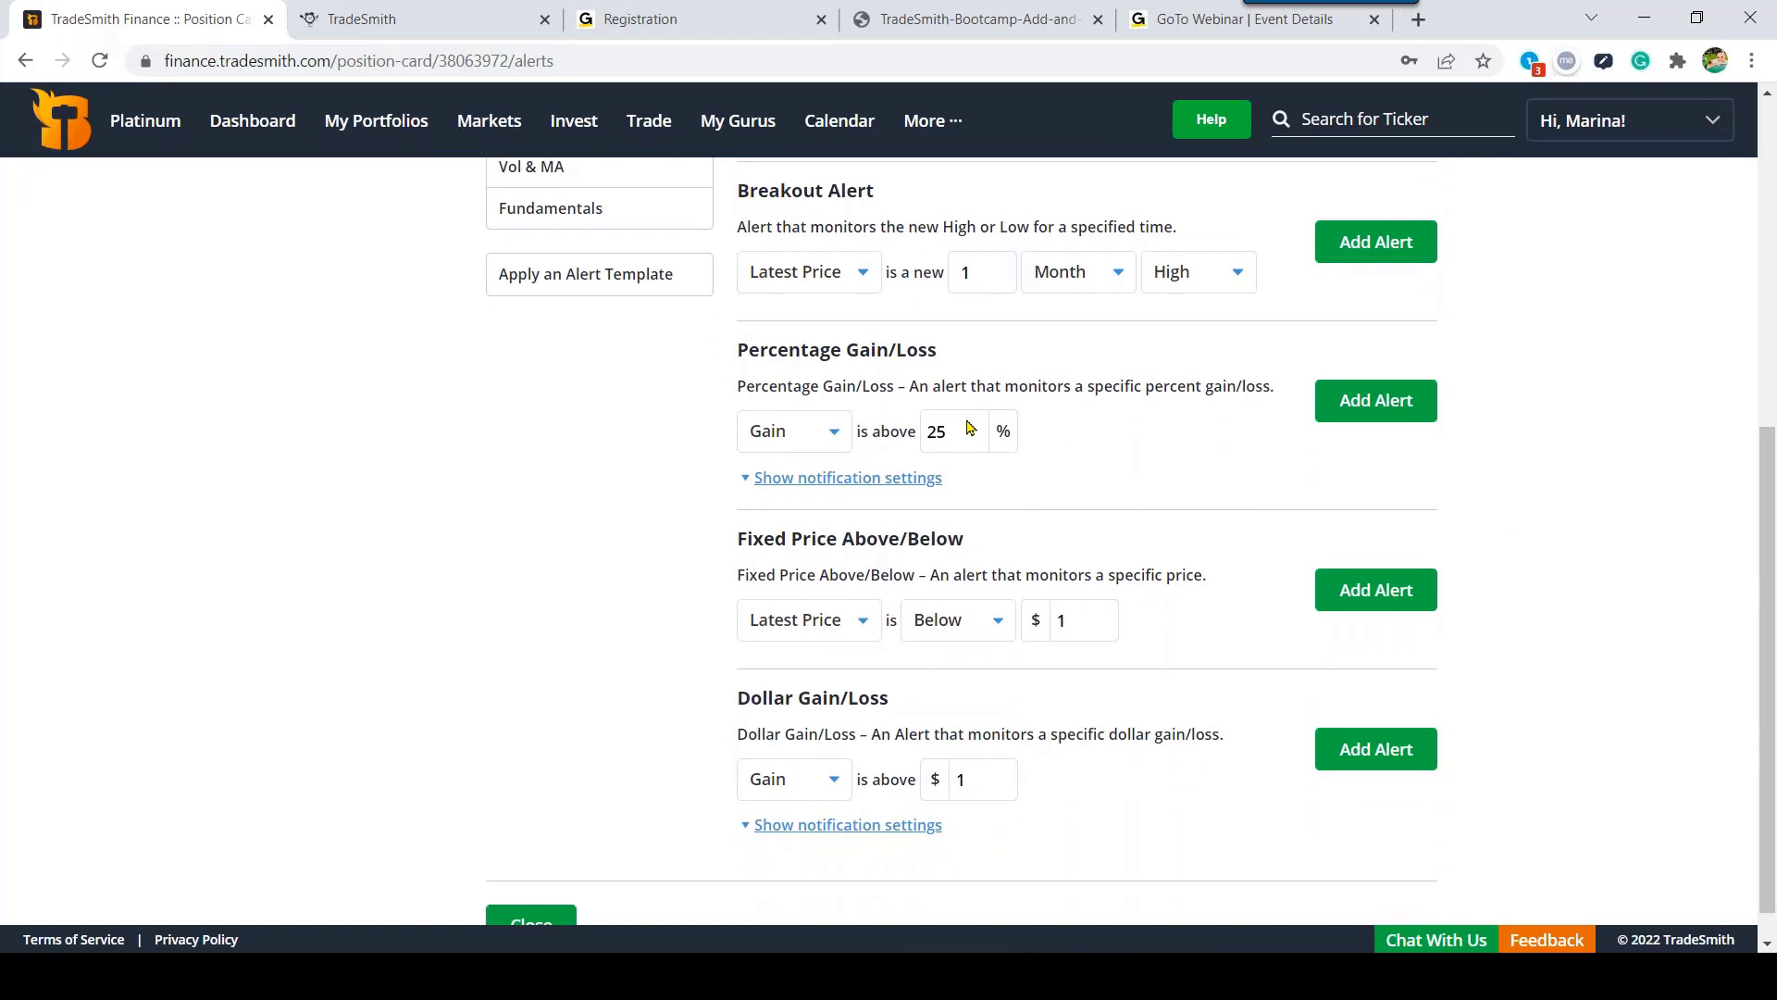
pyautogui.moveTo(738, 350); pyautogui.dragTo(994, 359)
pyautogui.click(948, 366)
pyautogui.click(834, 435)
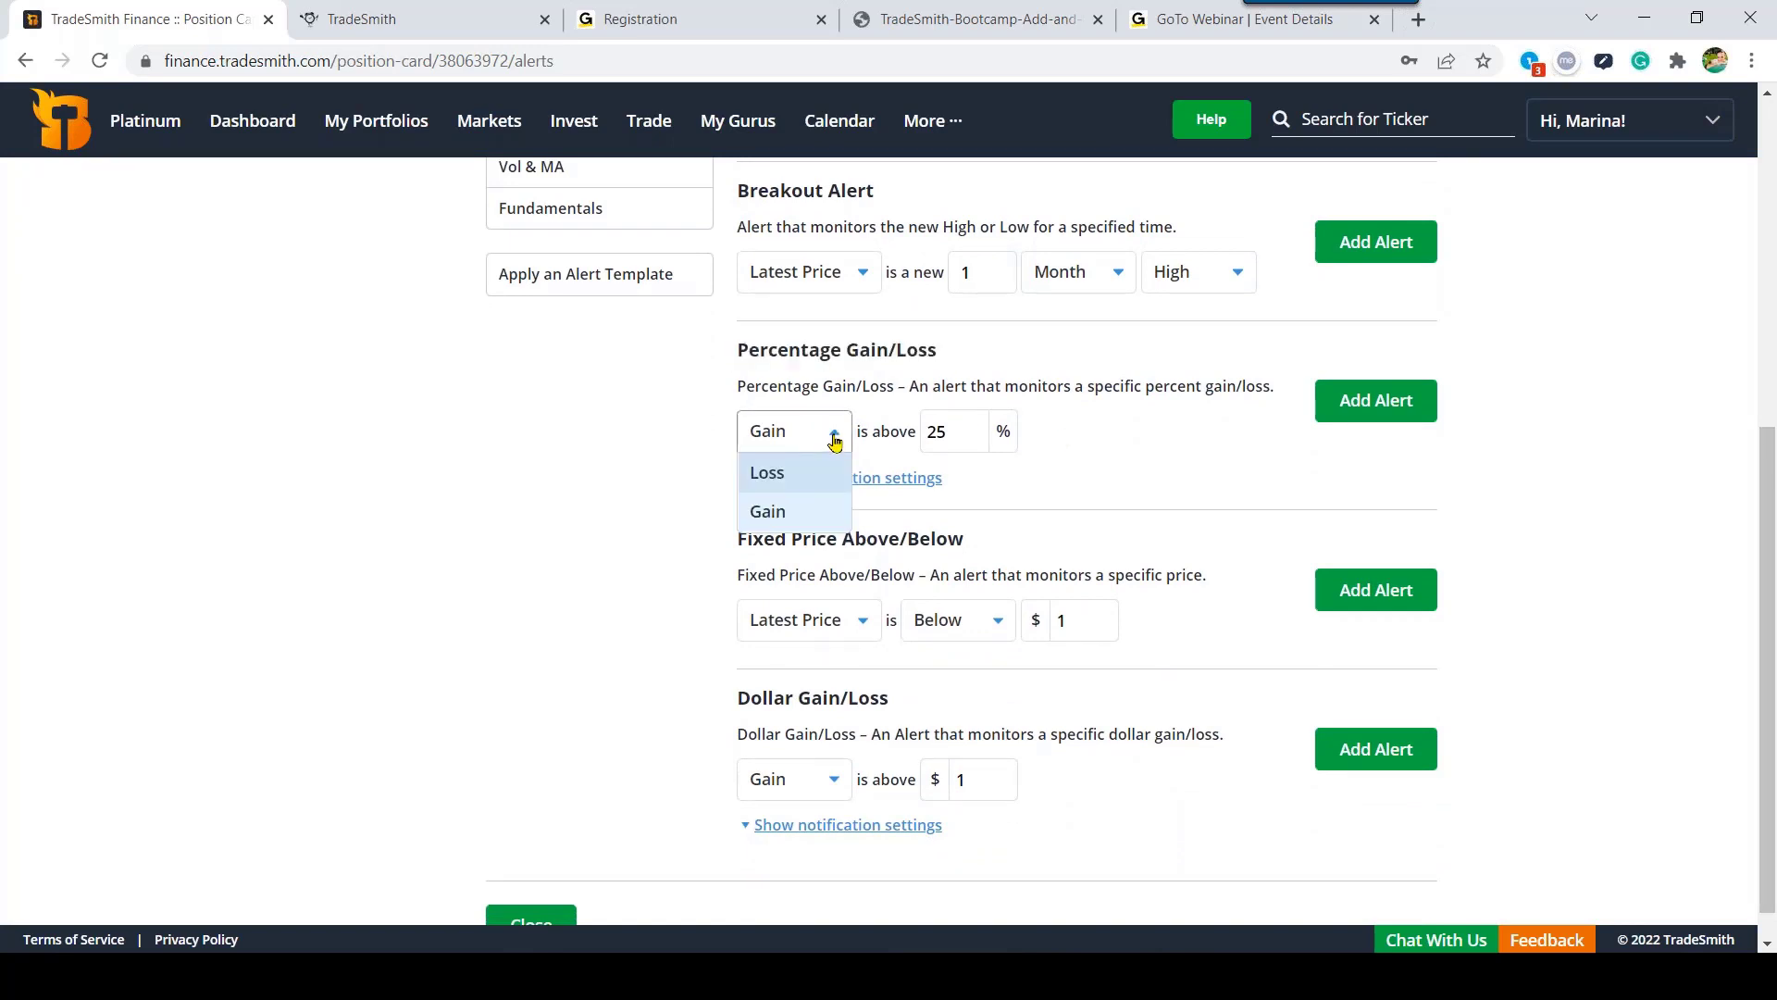
pyautogui.click(813, 516)
pyautogui.moveTo(856, 431); pyautogui.dragTo(946, 432)
pyautogui.click(946, 432)
pyautogui.click(1070, 442)
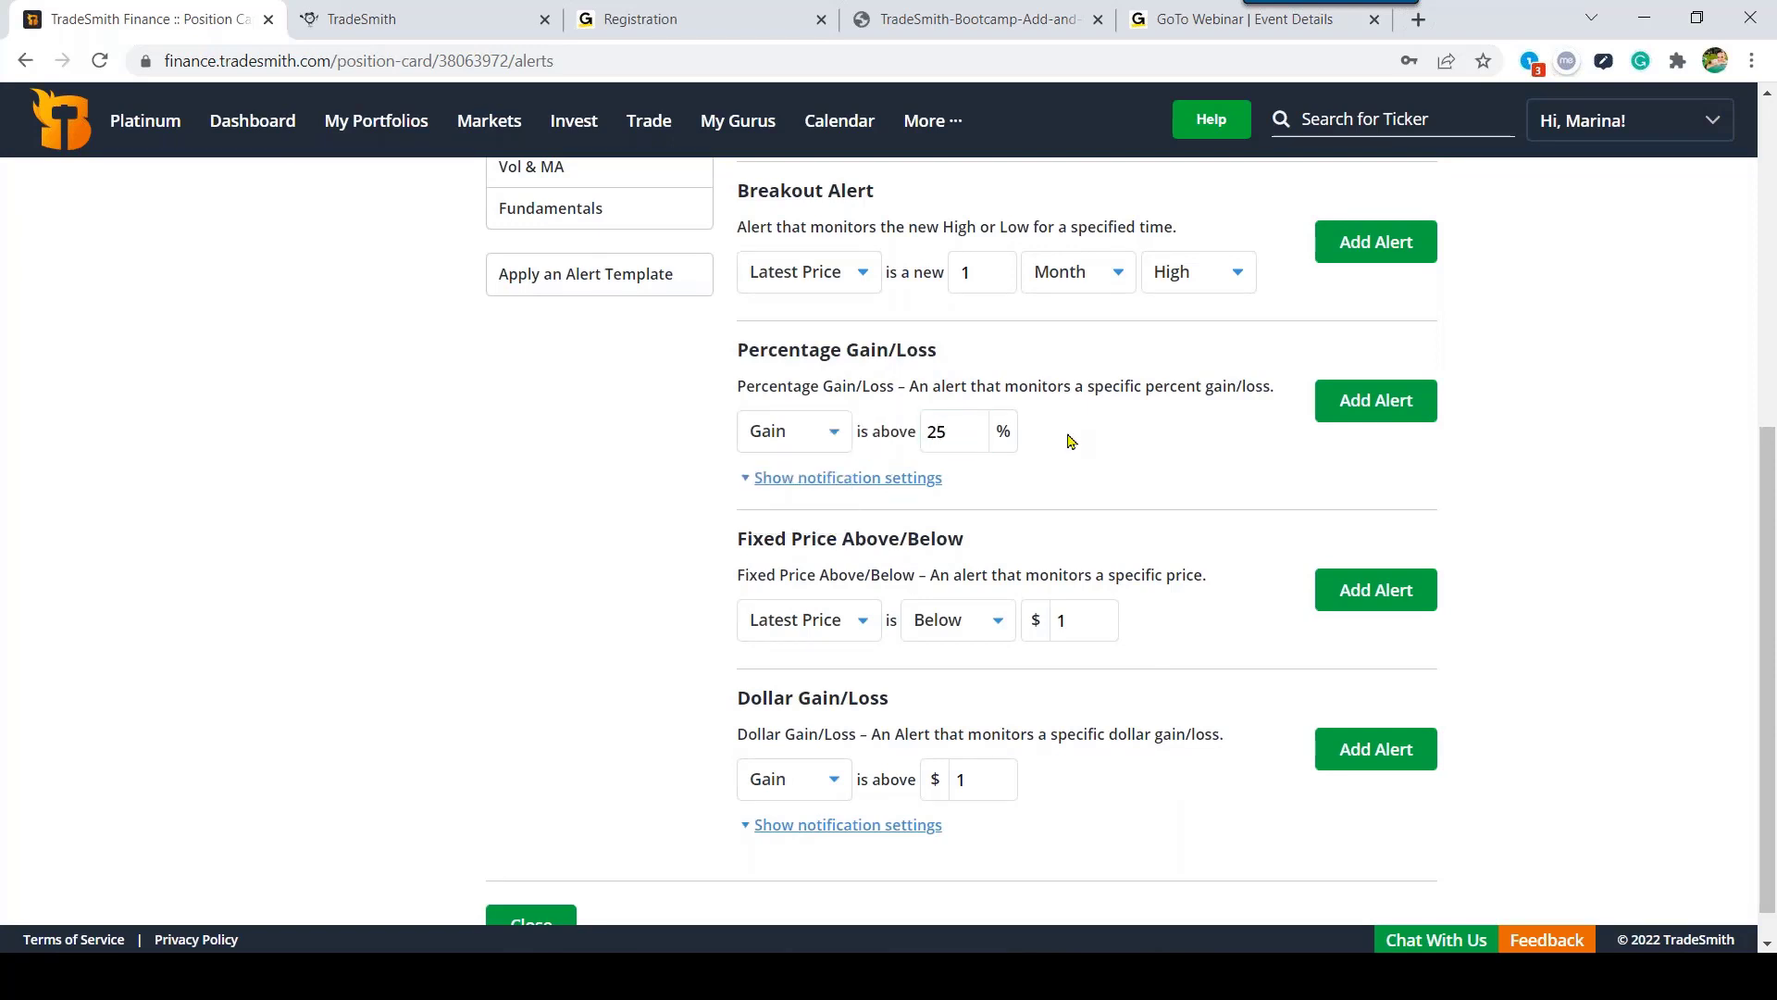
# Step: Check the notification basis of the Percentage Gain/Loss alert and collapse its notification settings again
pyautogui.click(871, 480)
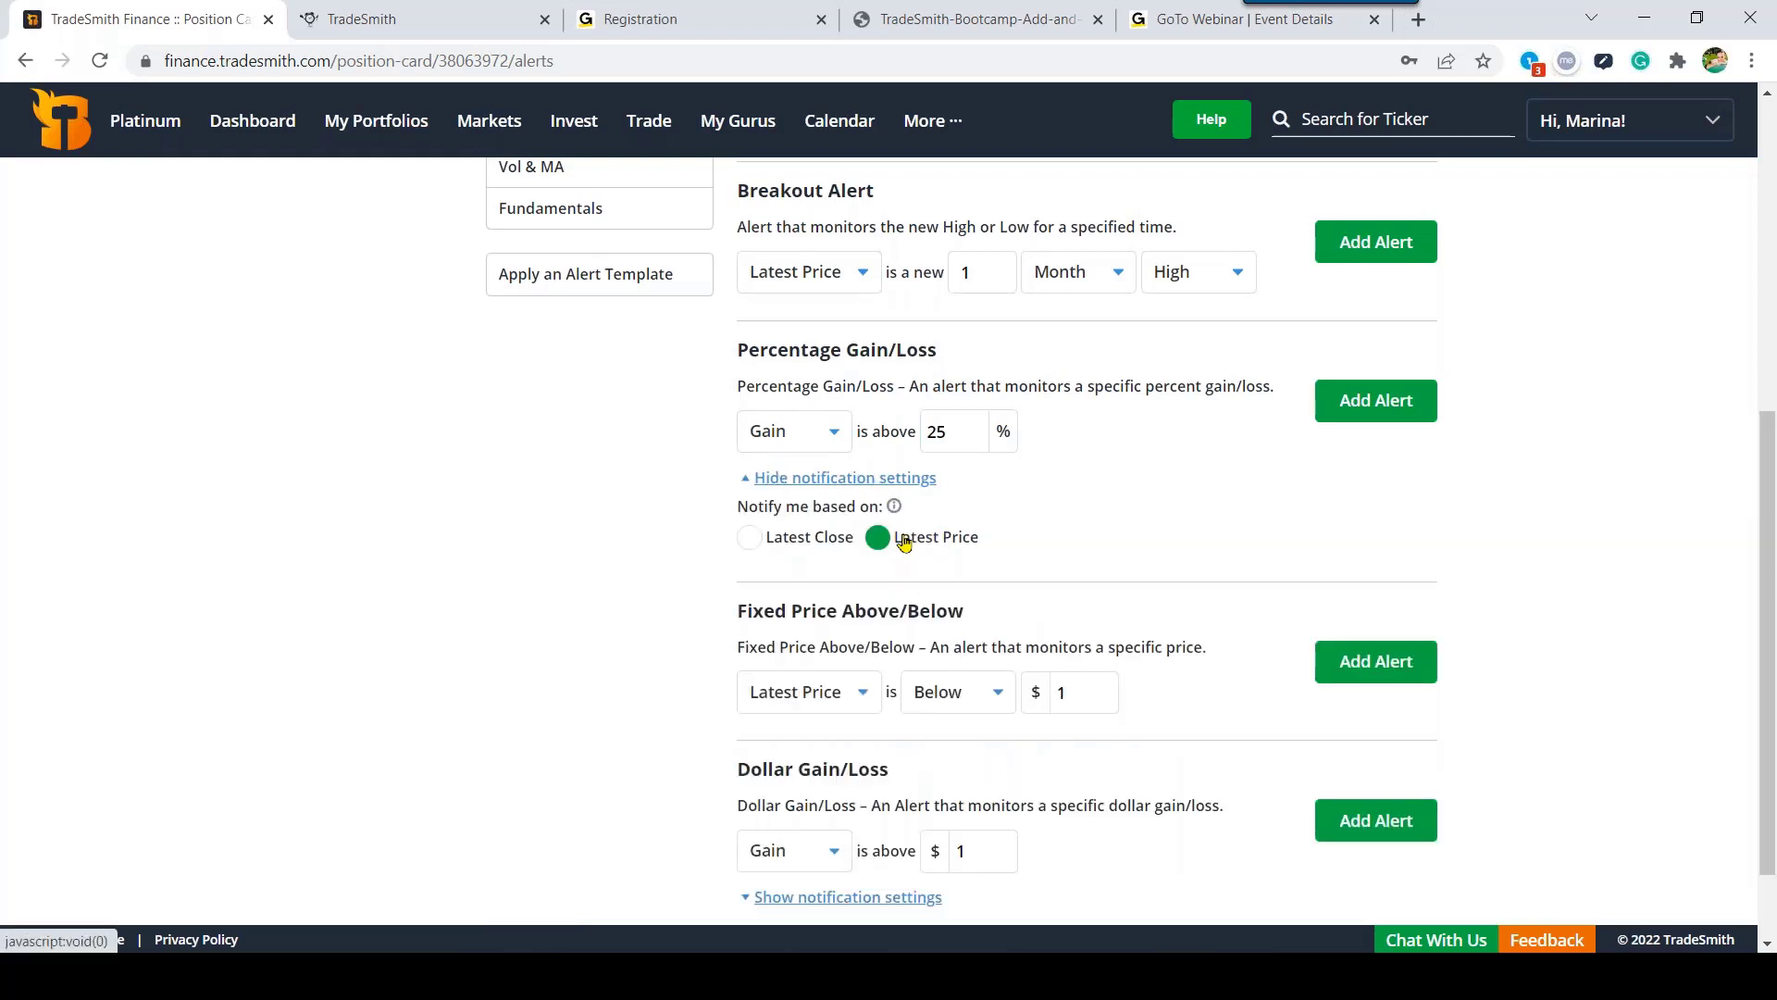
pyautogui.moveTo(896, 538); pyautogui.dragTo(985, 551)
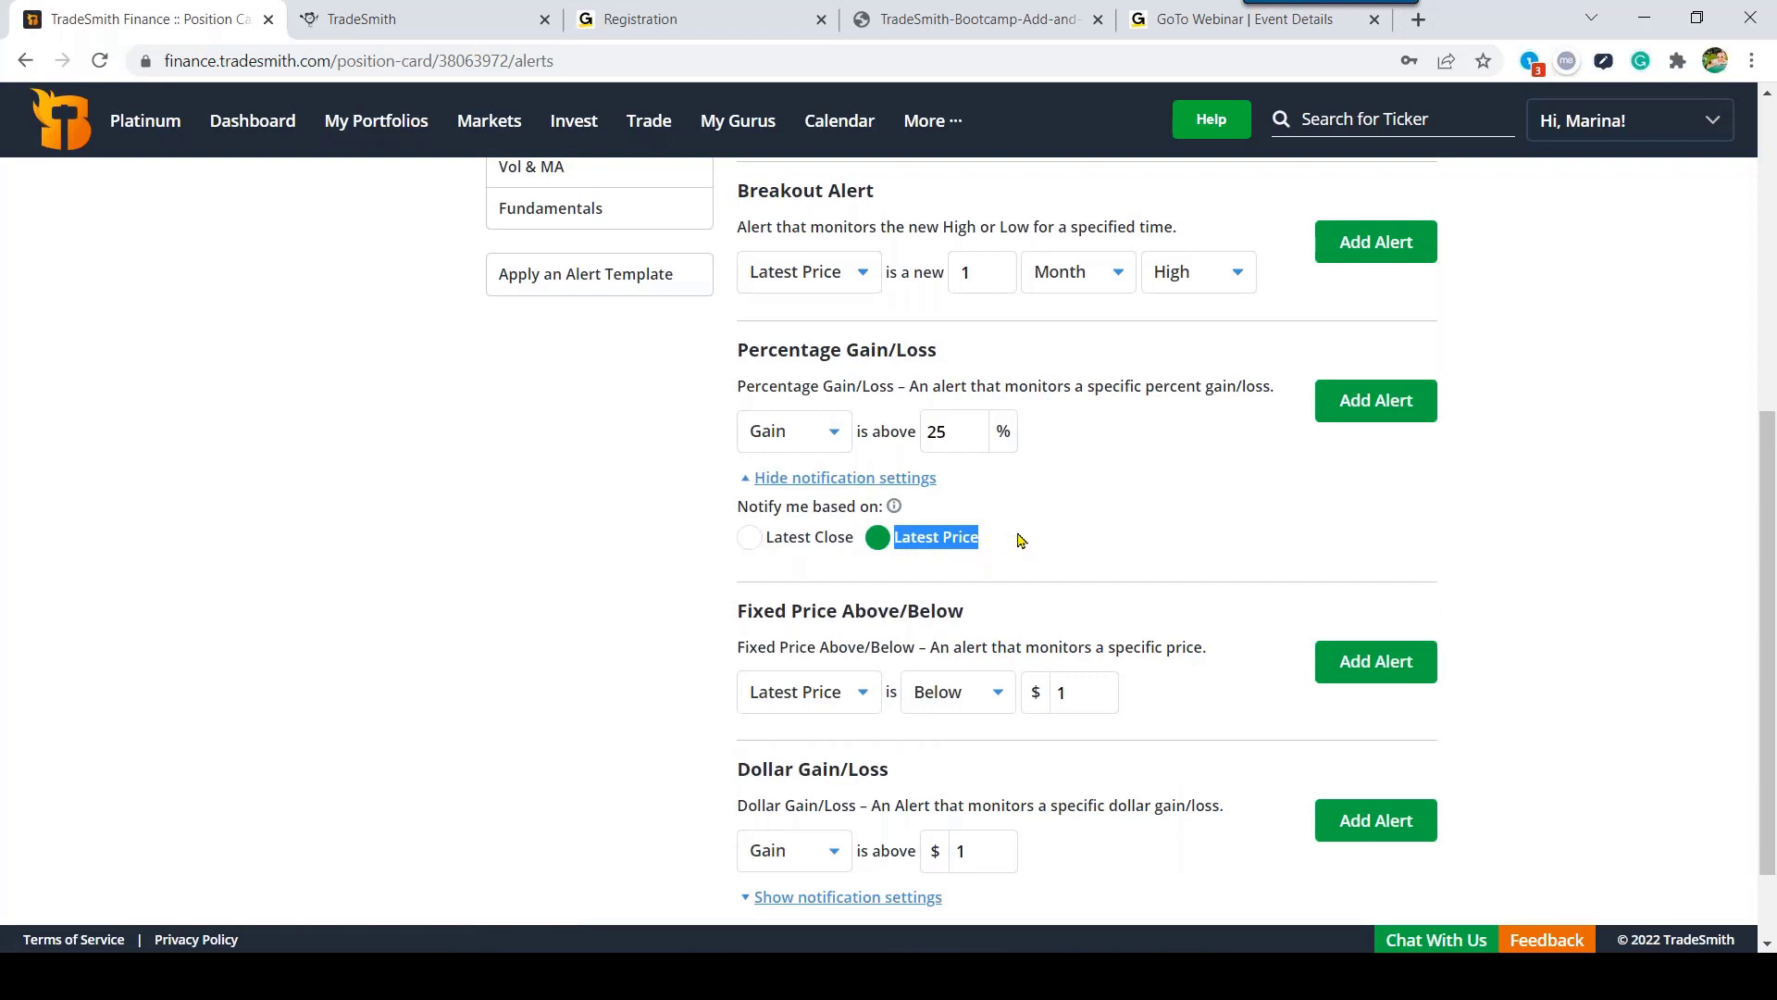
pyautogui.click(1018, 541)
pyautogui.click(914, 479)
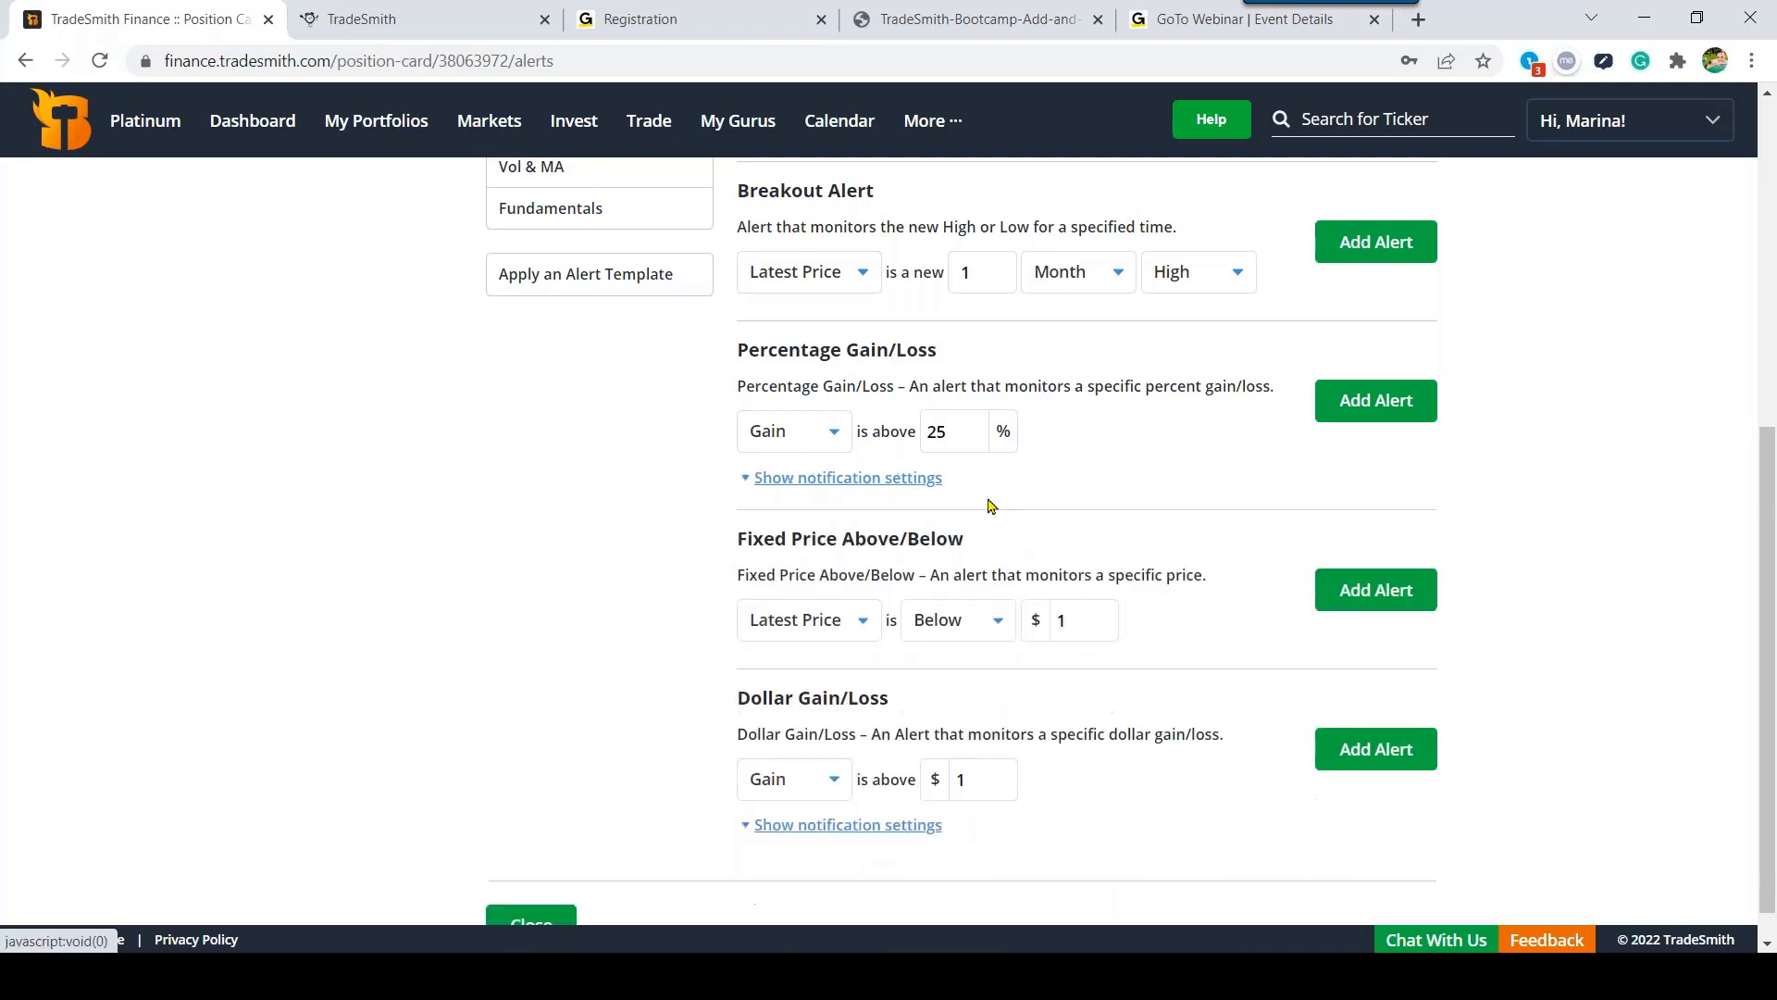
# Step: Review the price basis choices of the Fixed Price Above/Below alert, keeping Latest Price
pyautogui.moveTo(737, 540); pyautogui.dragTo(962, 544)
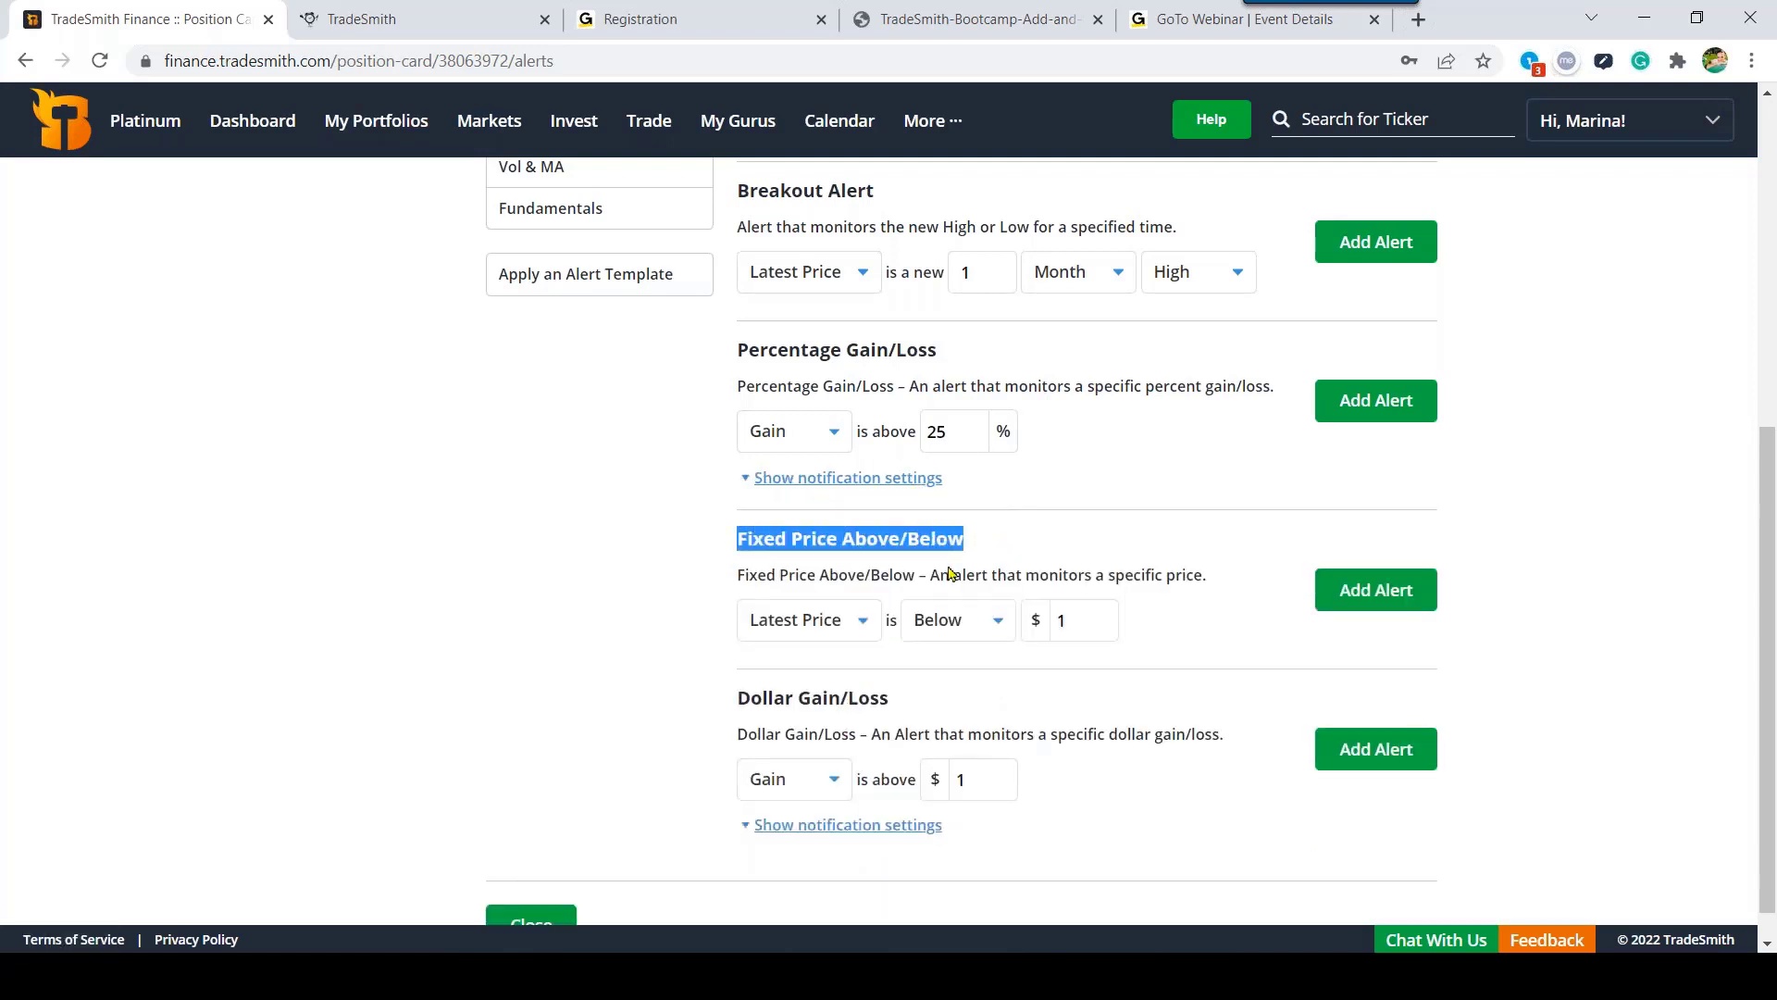
pyautogui.click(866, 635)
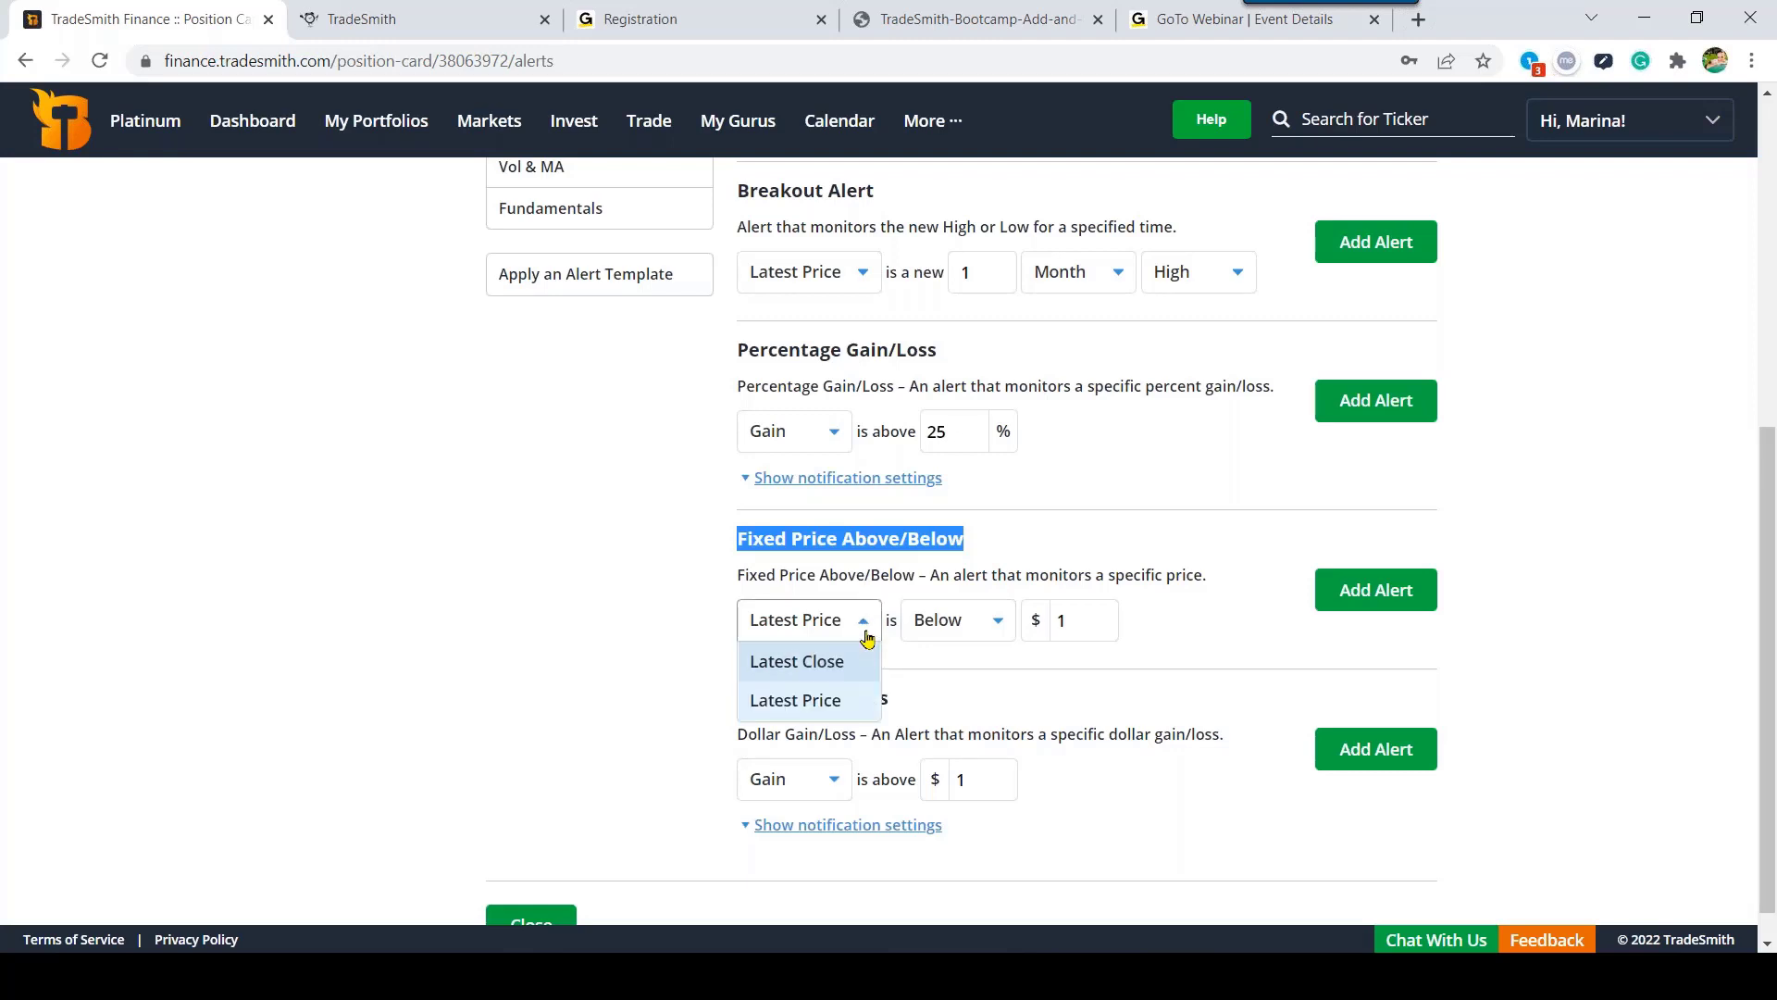
pyautogui.click(849, 709)
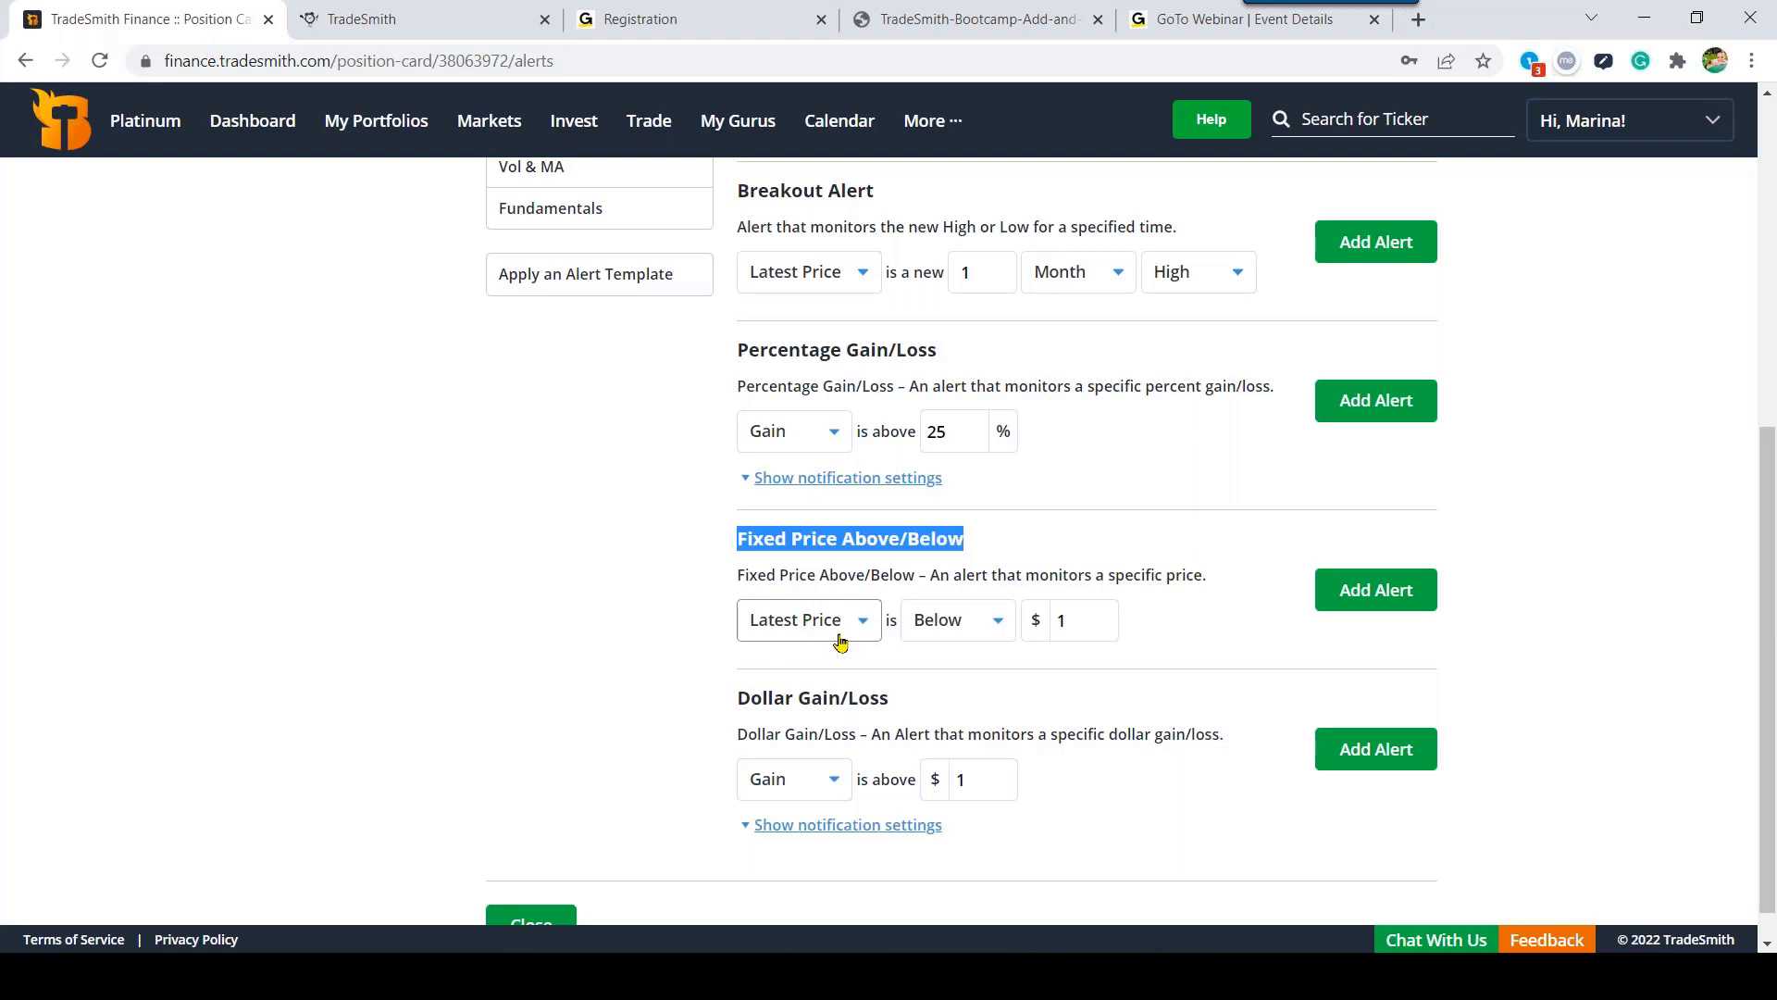
# Step: Examine the Dollar Gain/Loss alert and expand its notification settings to check the notification basis
pyautogui.moveTo(737, 697); pyautogui.dragTo(885, 698)
pyautogui.click(921, 708)
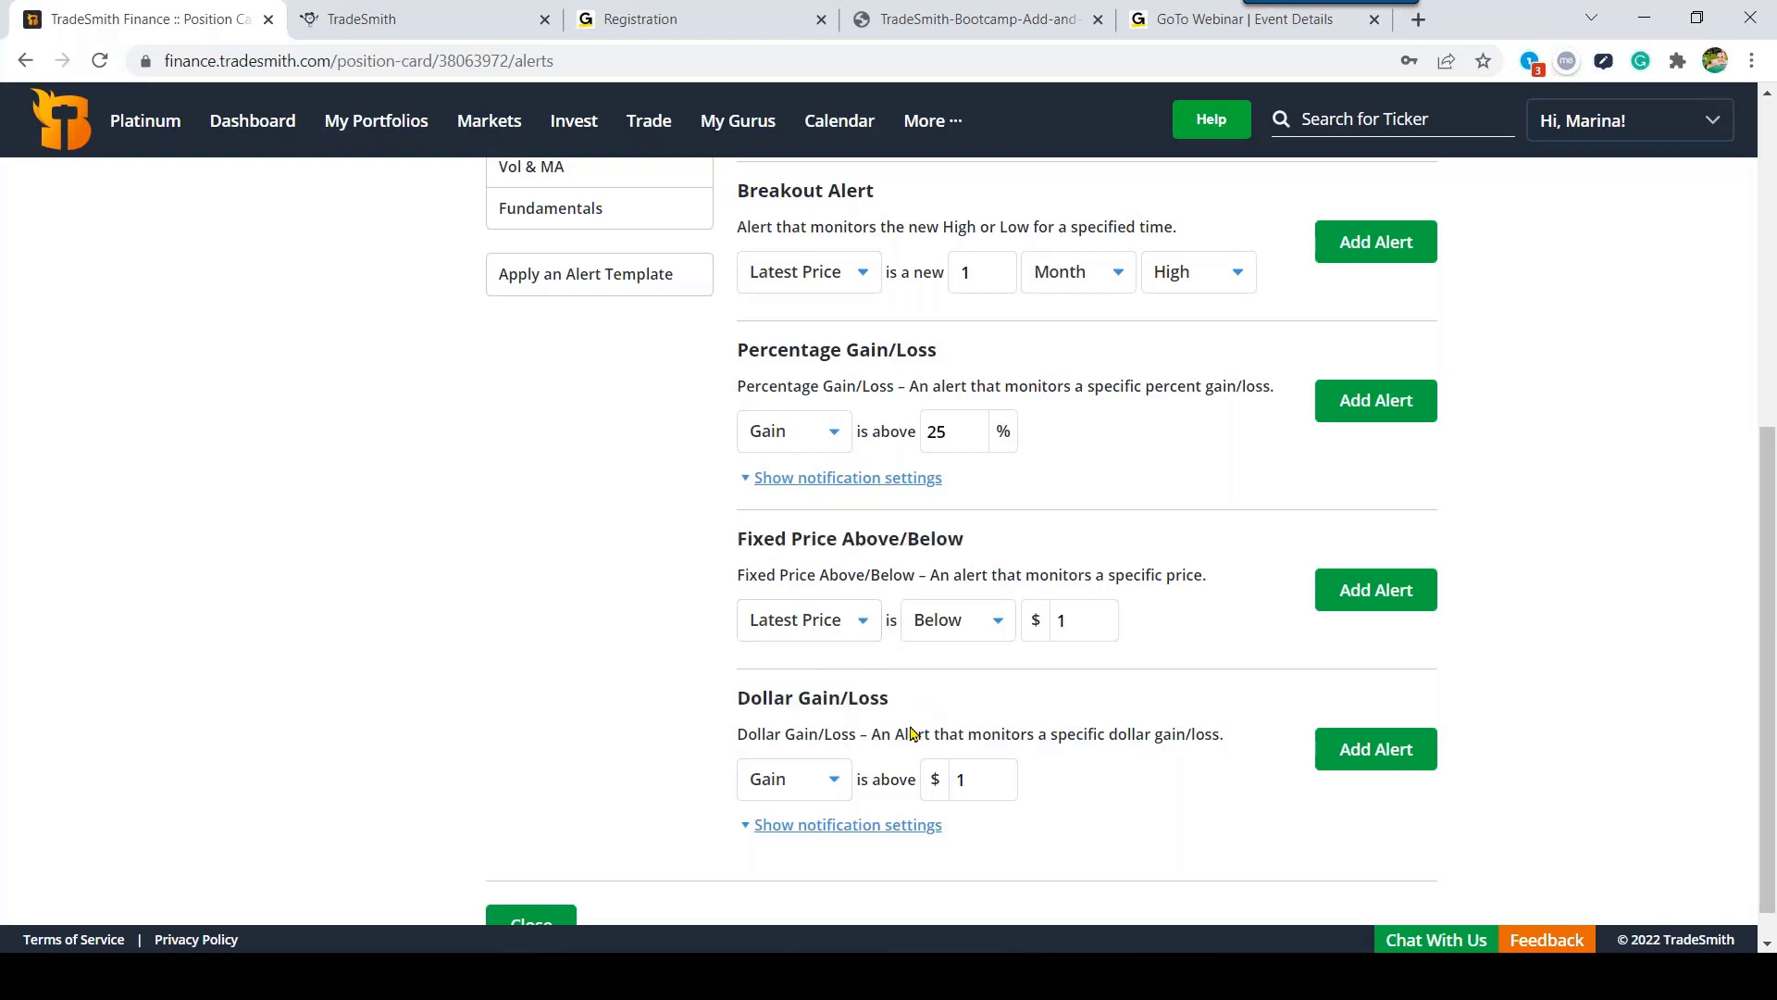
pyautogui.click(873, 830)
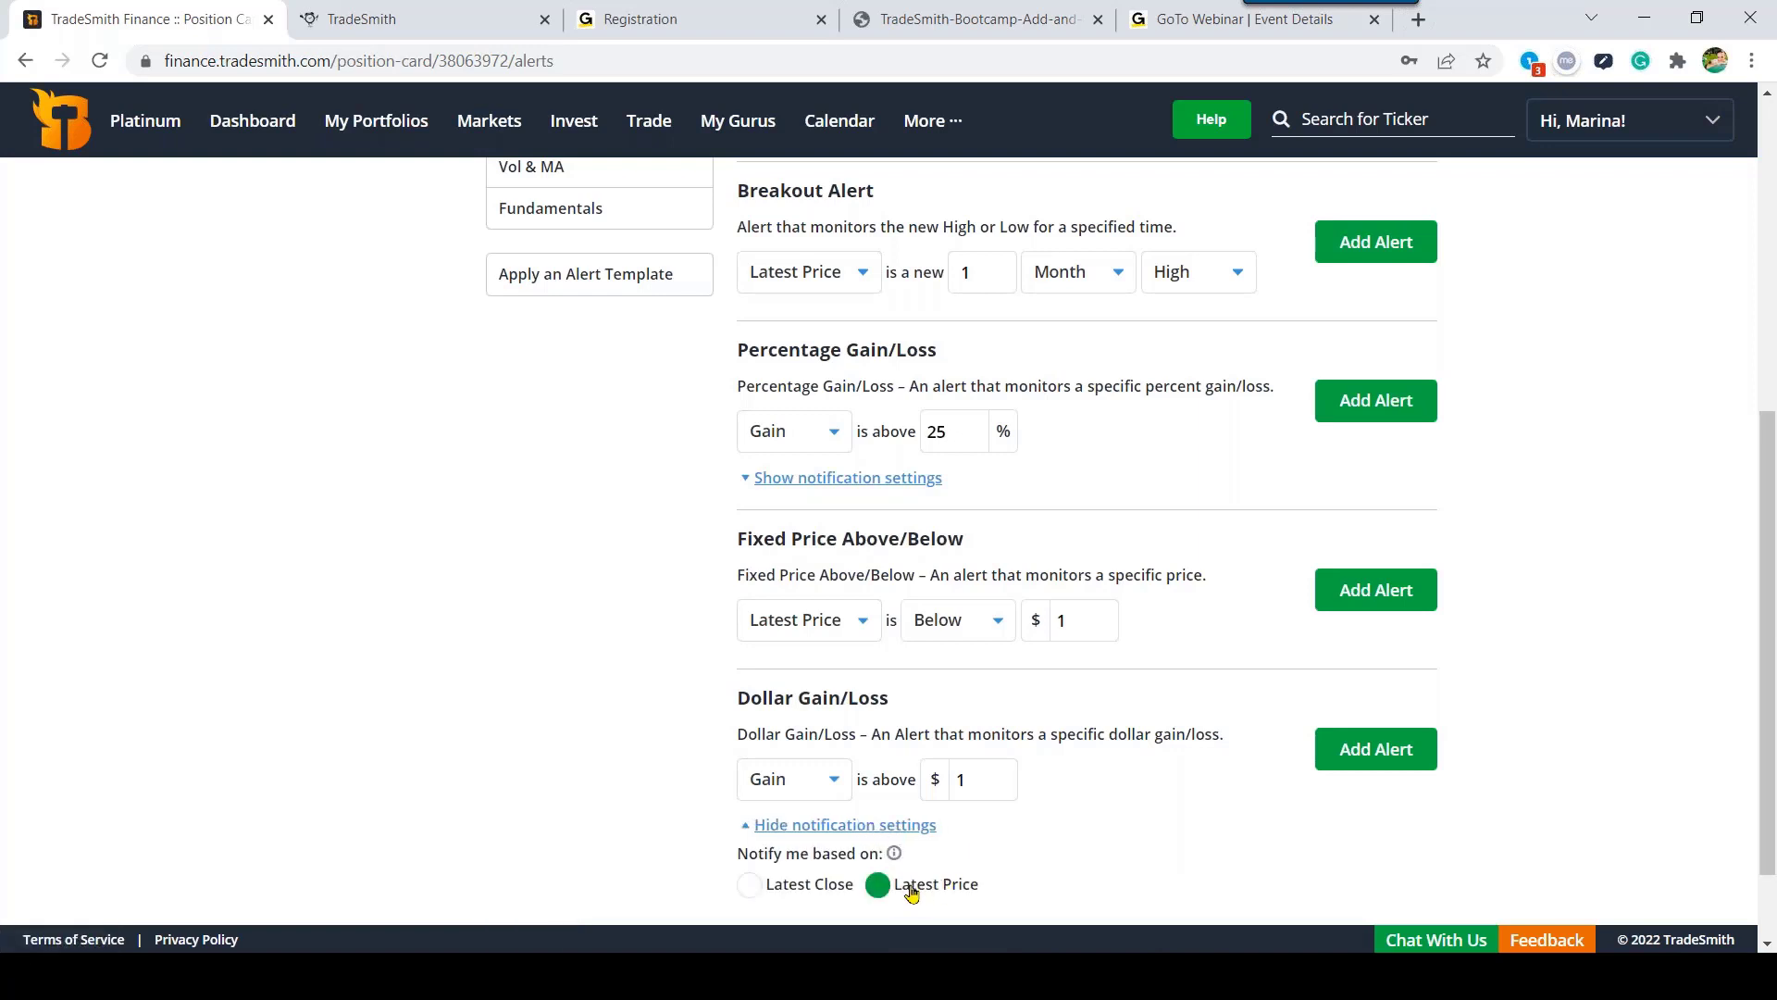
pyautogui.moveTo(894, 885); pyautogui.dragTo(980, 886)
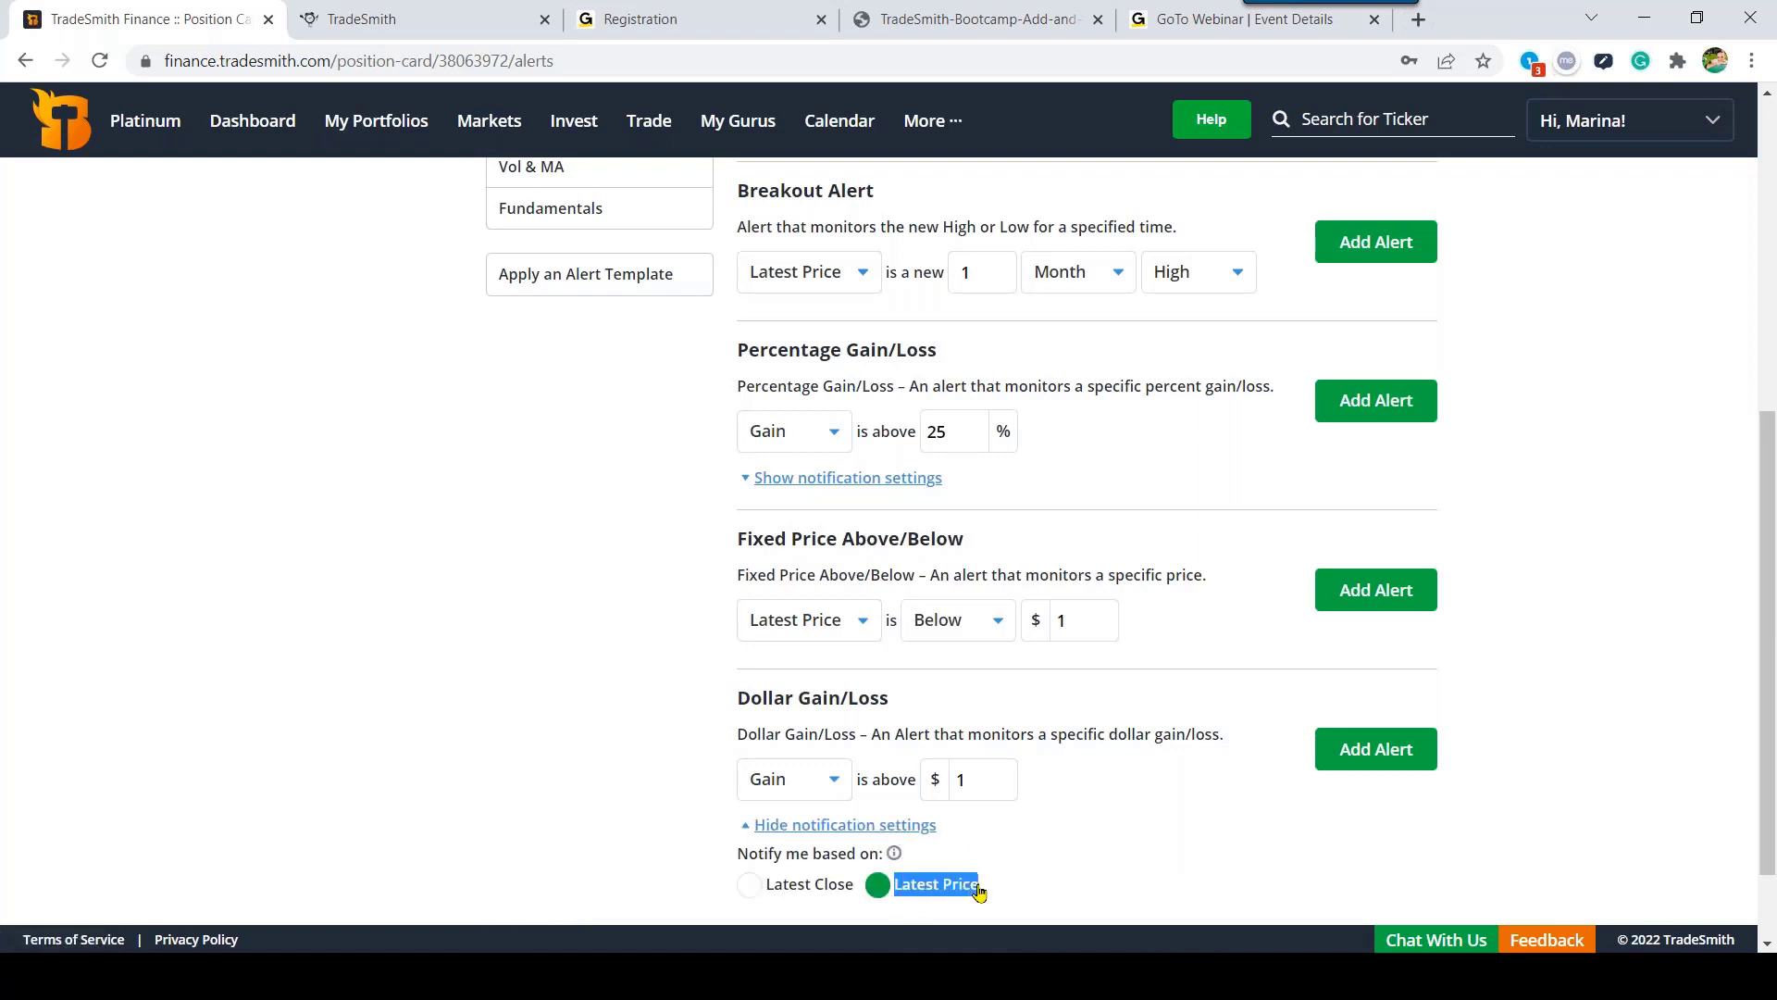
pyautogui.click(1090, 866)
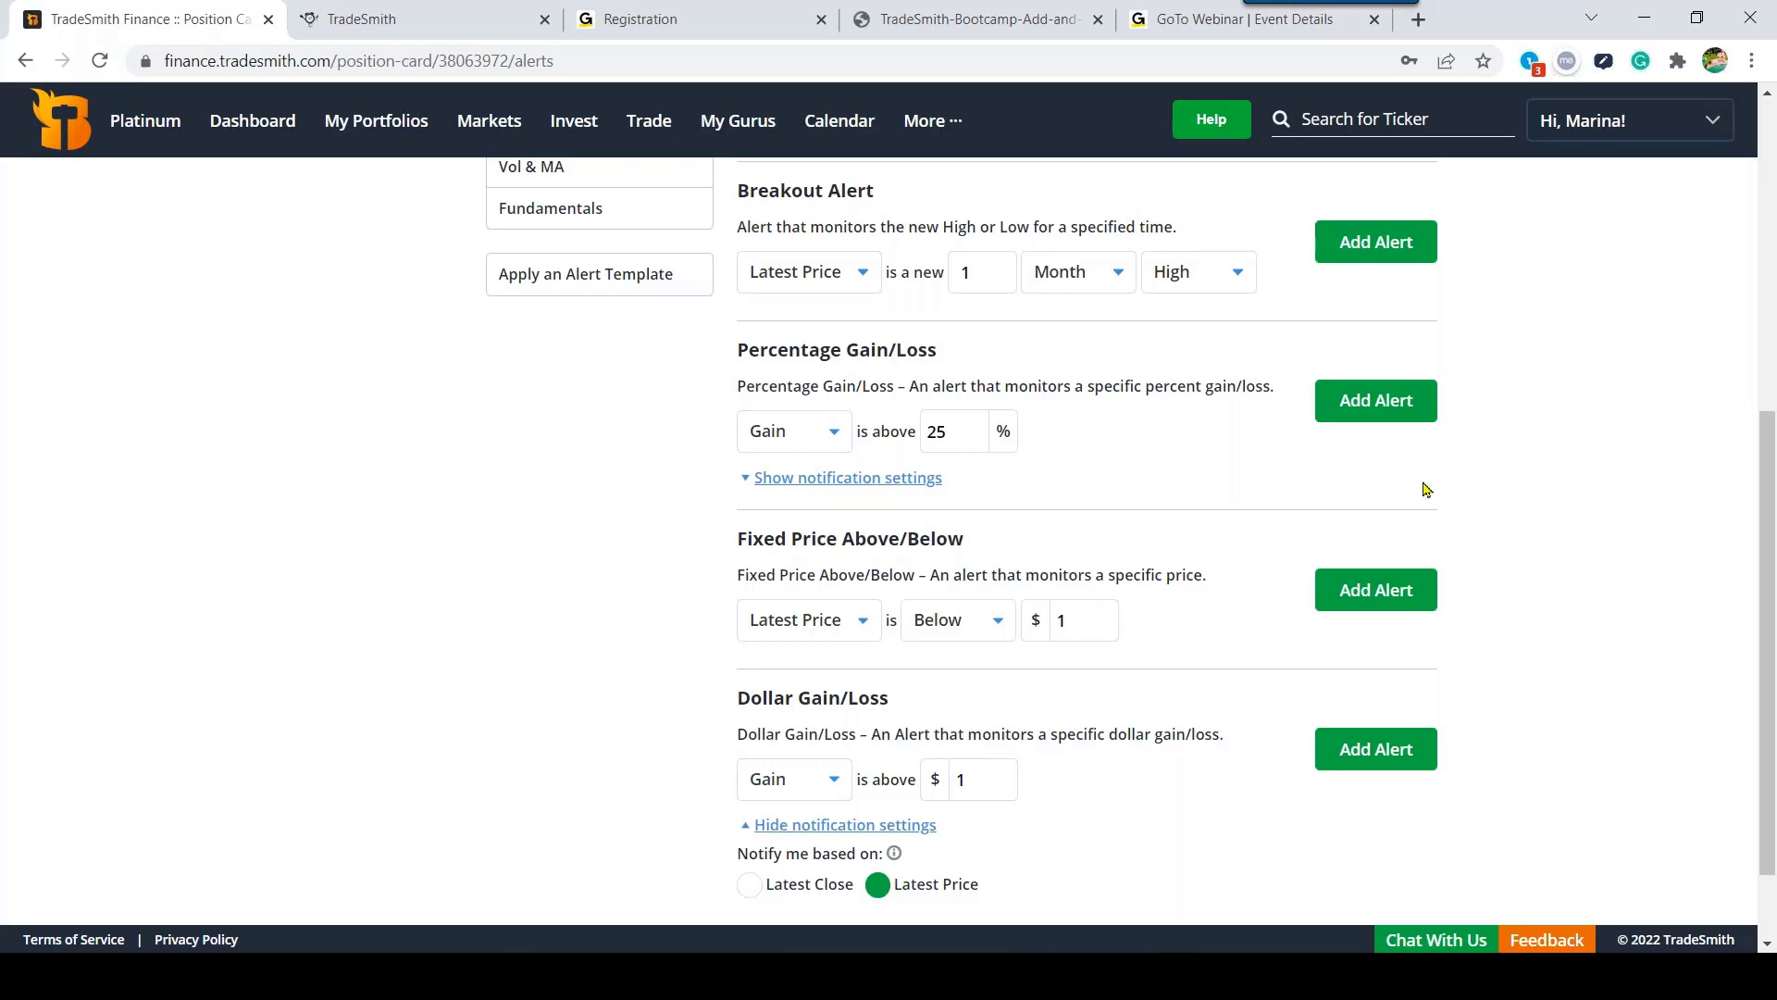
pyautogui.moveTo(1769, 633); pyautogui.dragTo(1768, 303)
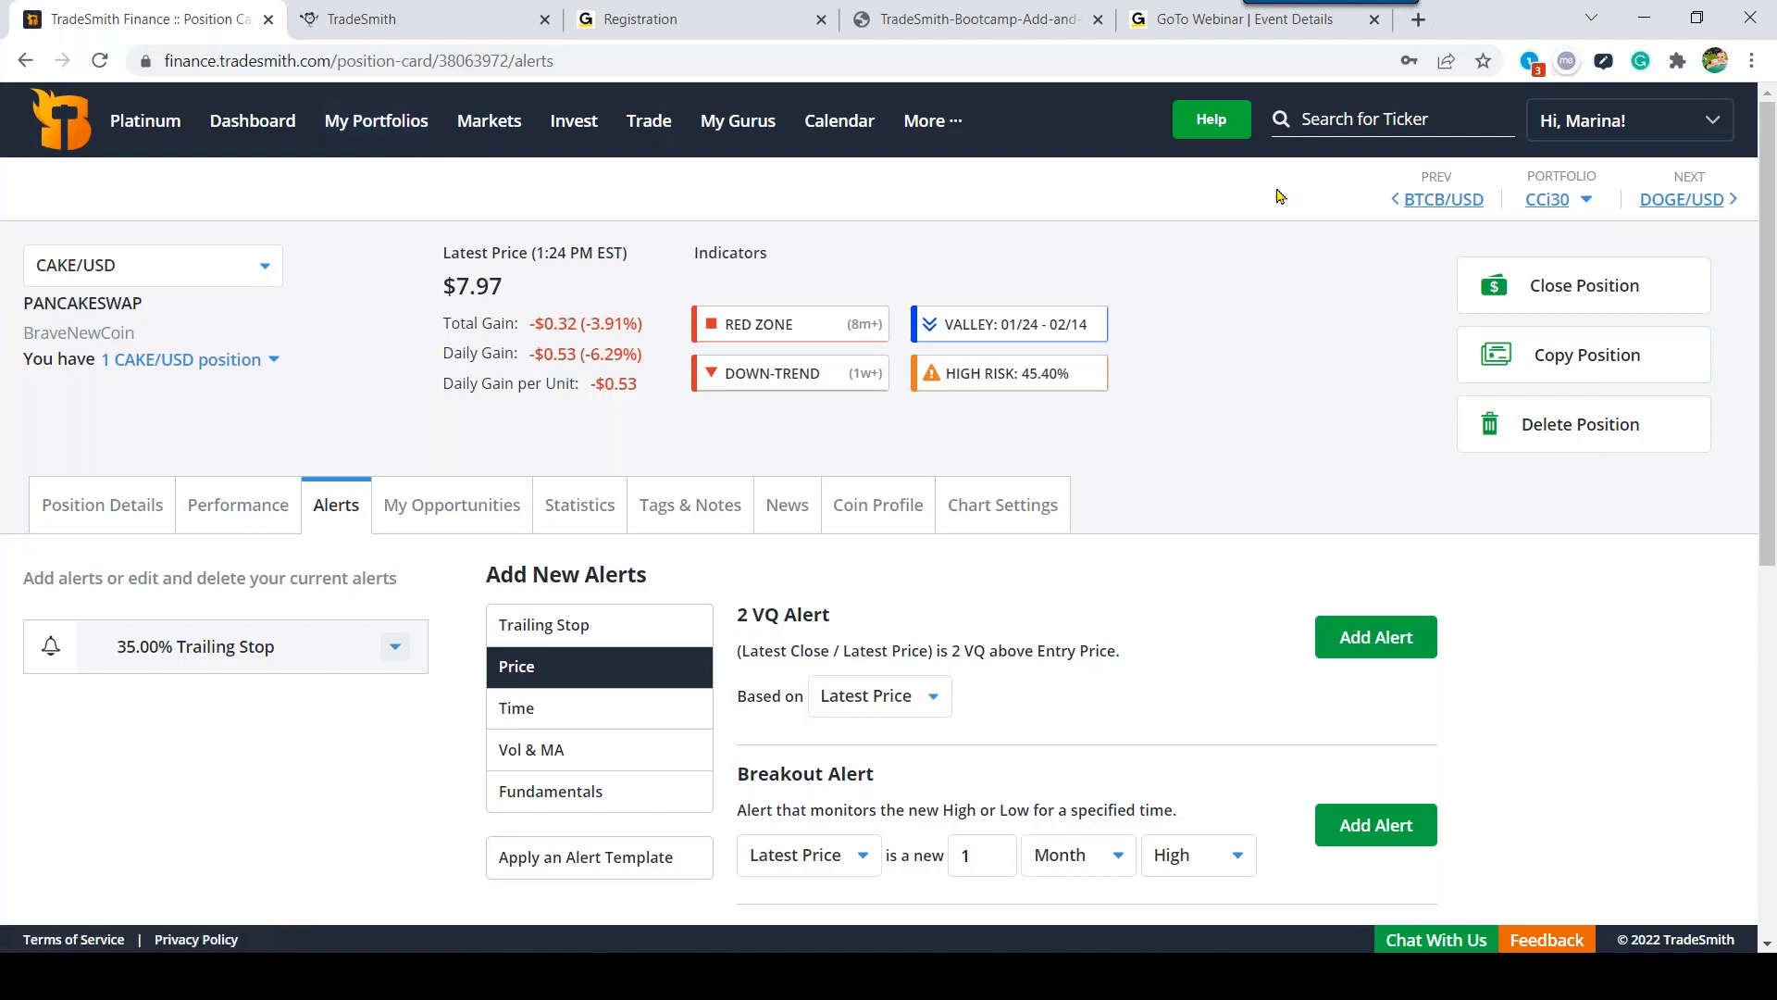
# Step: Open the alerts list of the CCi30 portfolio and review its Alert State, Days Triggered and Alert Description columns
pyautogui.click(1544, 202)
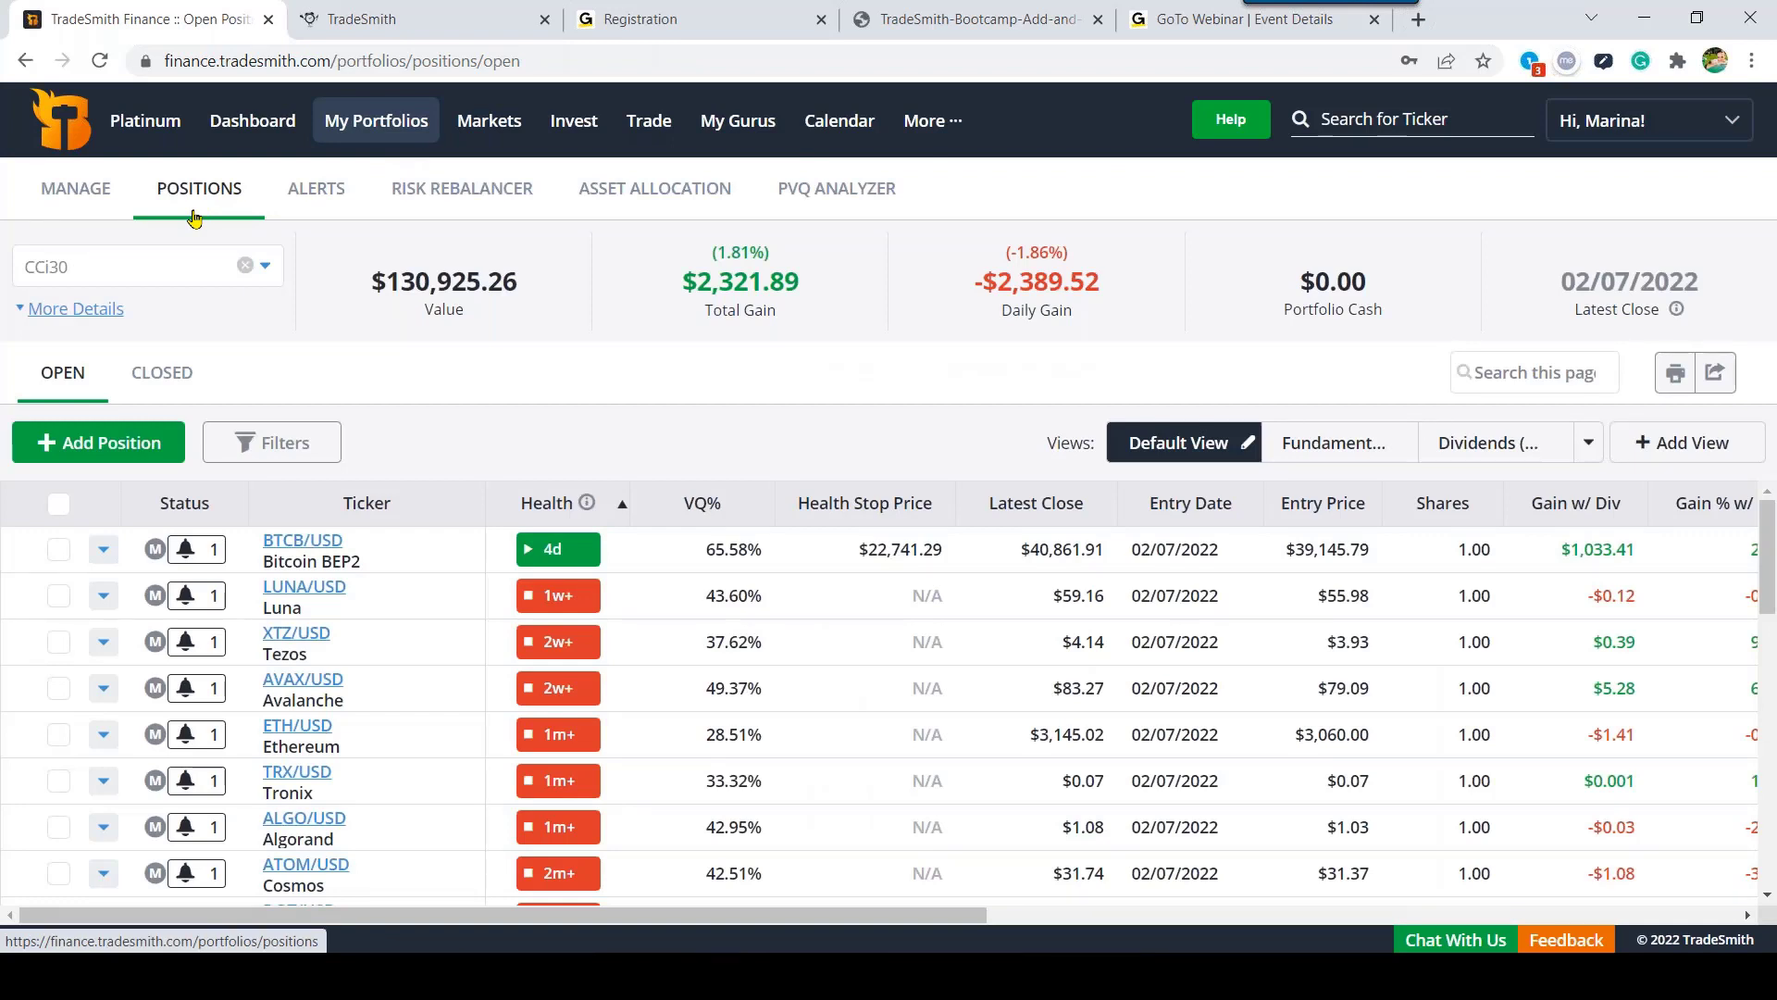
pyautogui.click(317, 202)
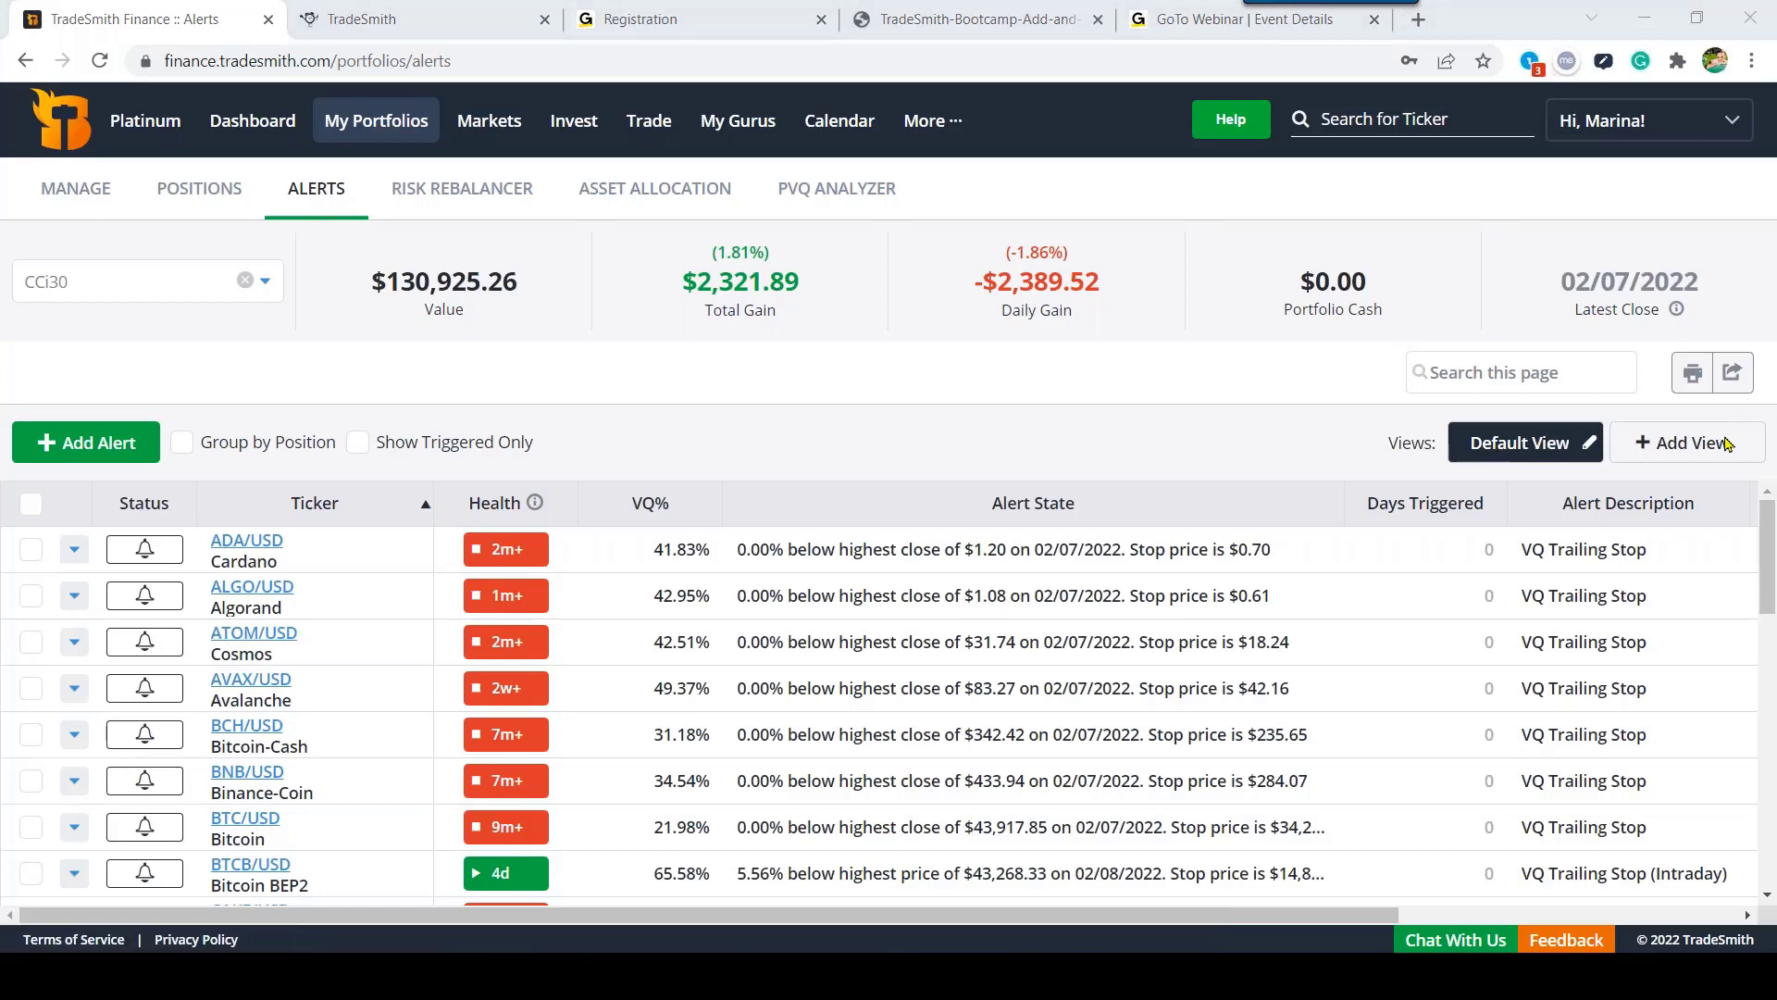
pyautogui.moveTo(722, 525); pyautogui.dragTo(1312, 525)
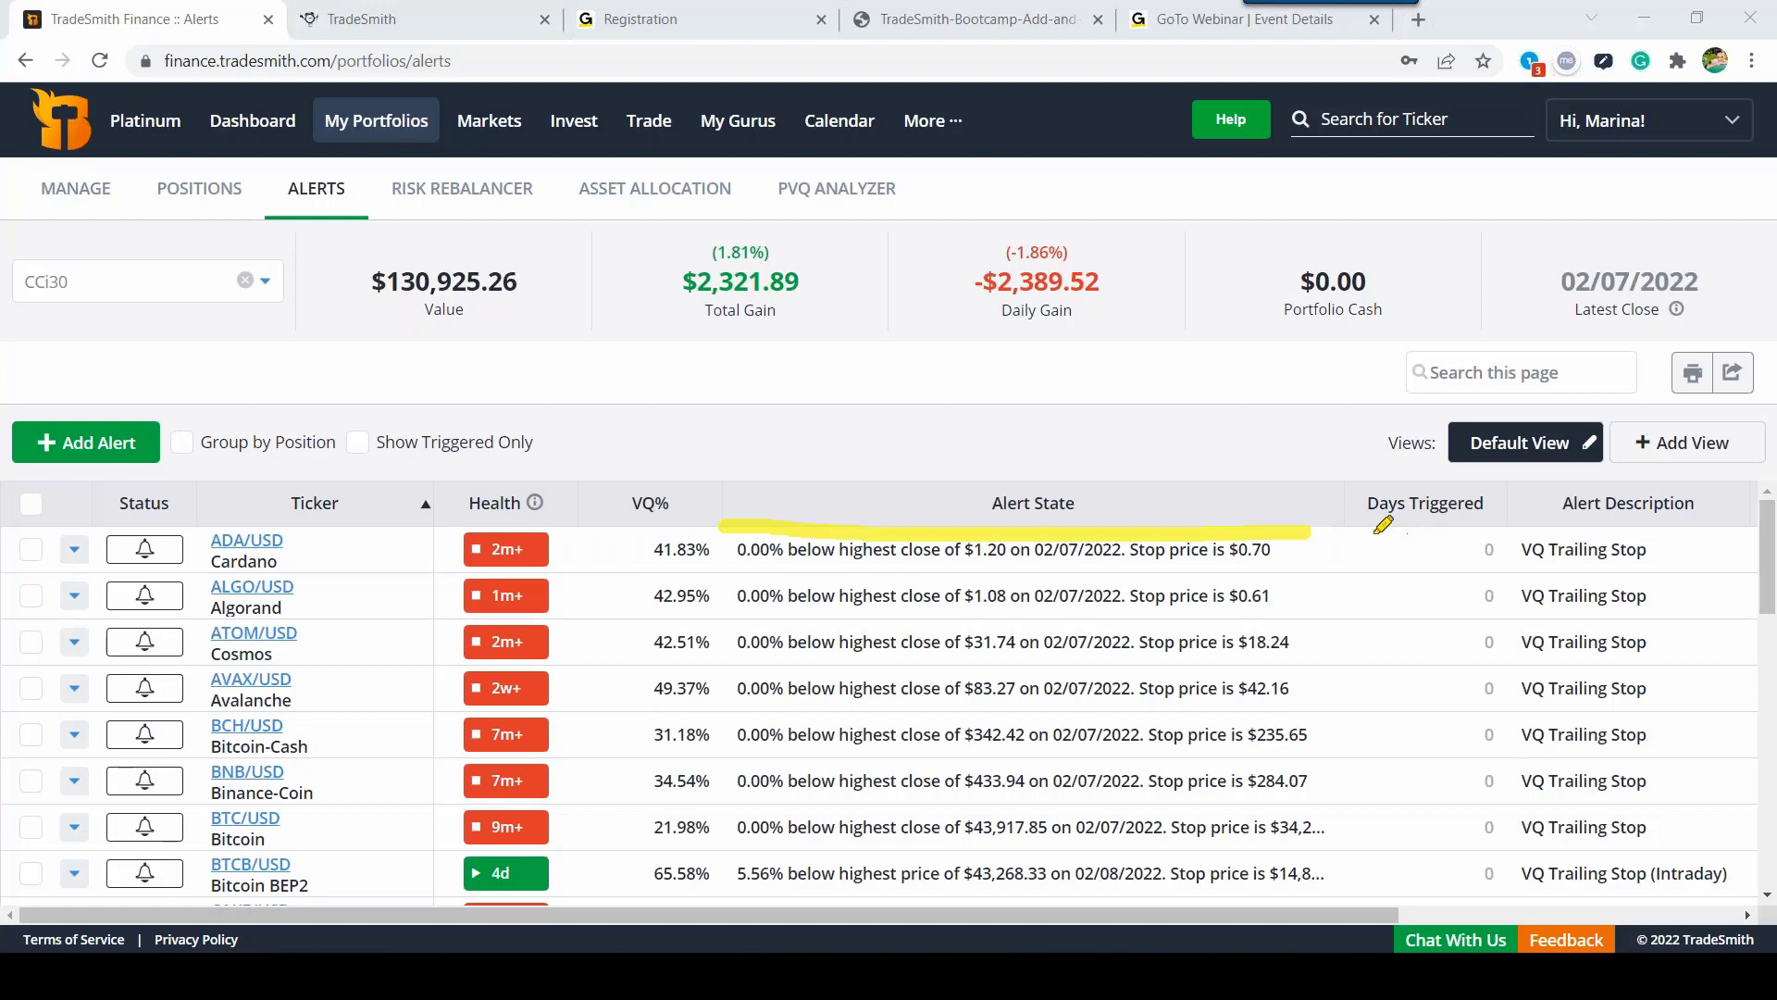
pyautogui.moveTo(1338, 529); pyautogui.dragTo(1504, 525)
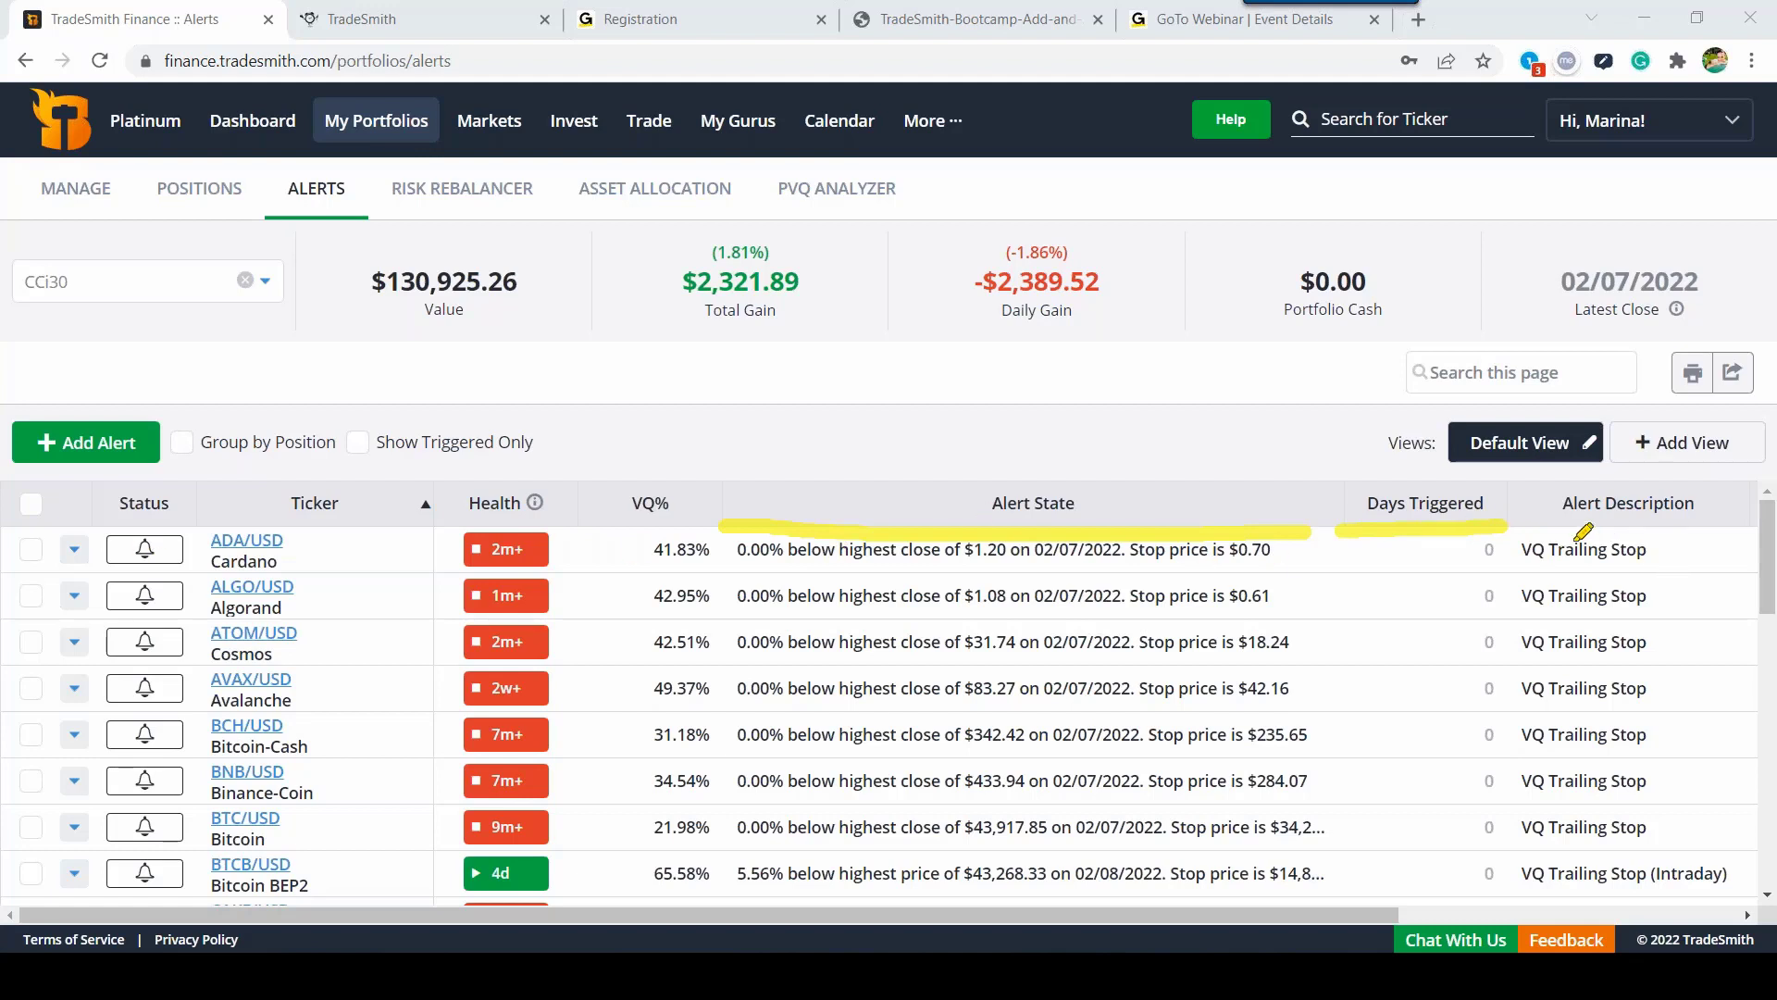
pyautogui.moveTo(1522, 531); pyautogui.dragTo(1747, 528)
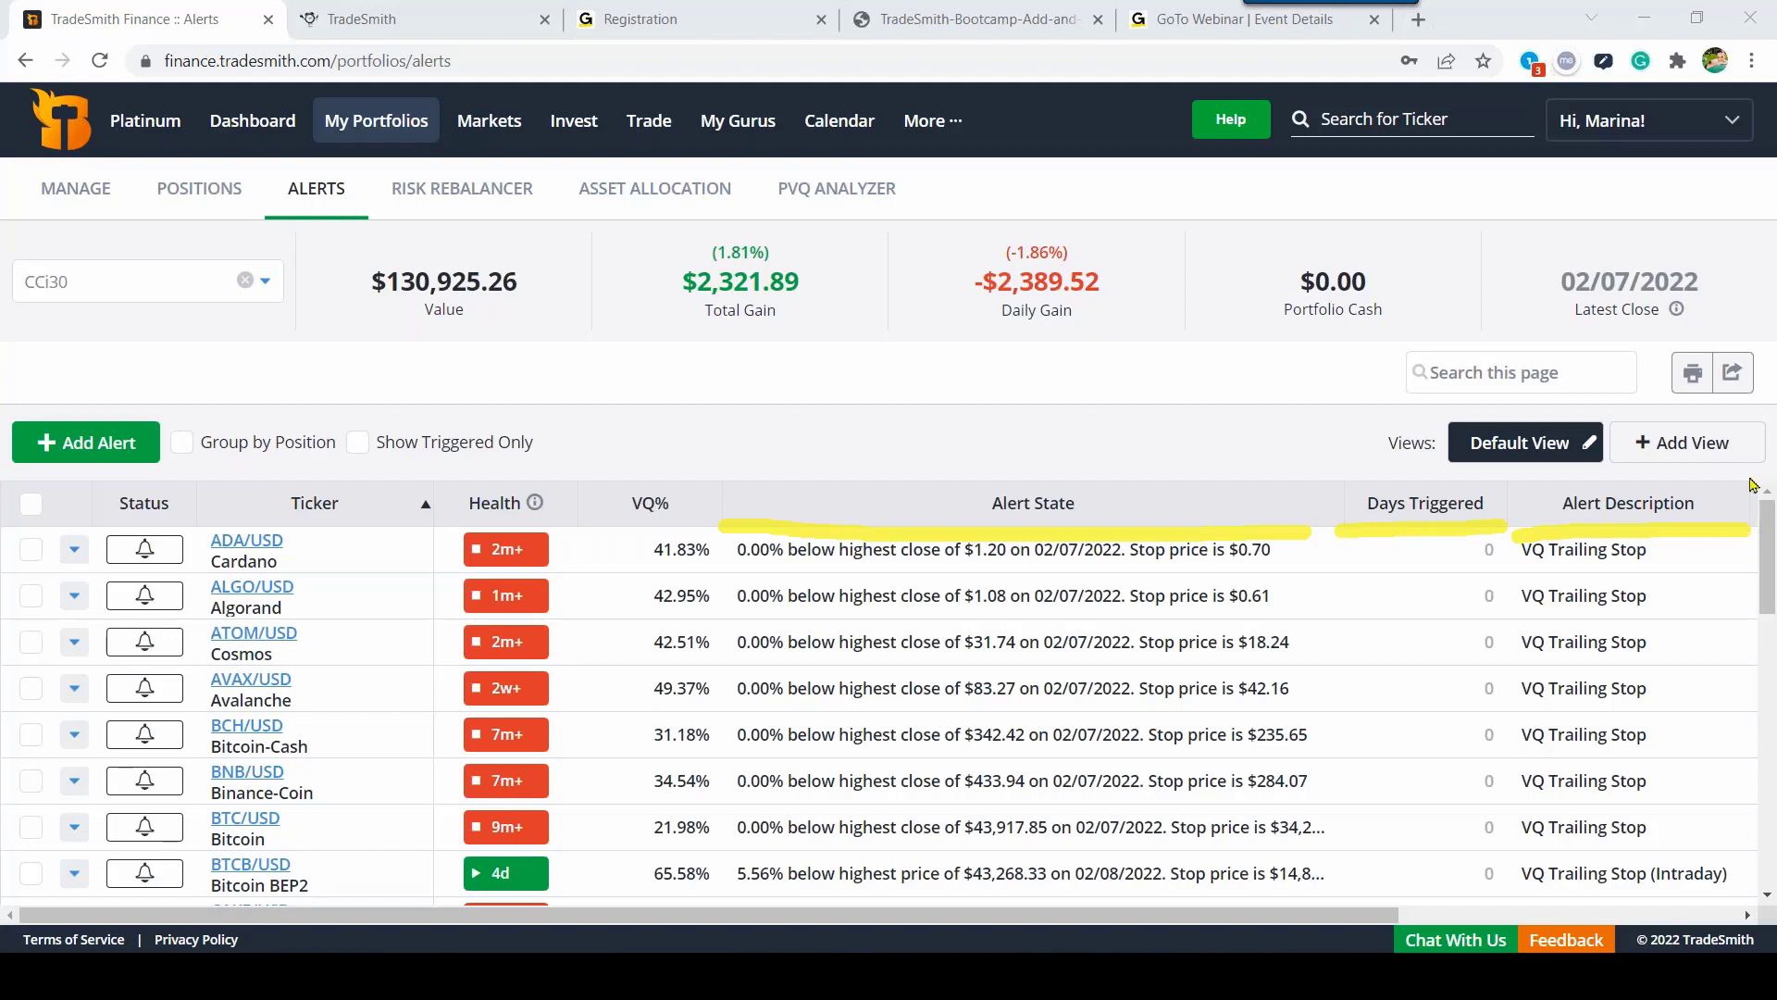
pyautogui.press('e')
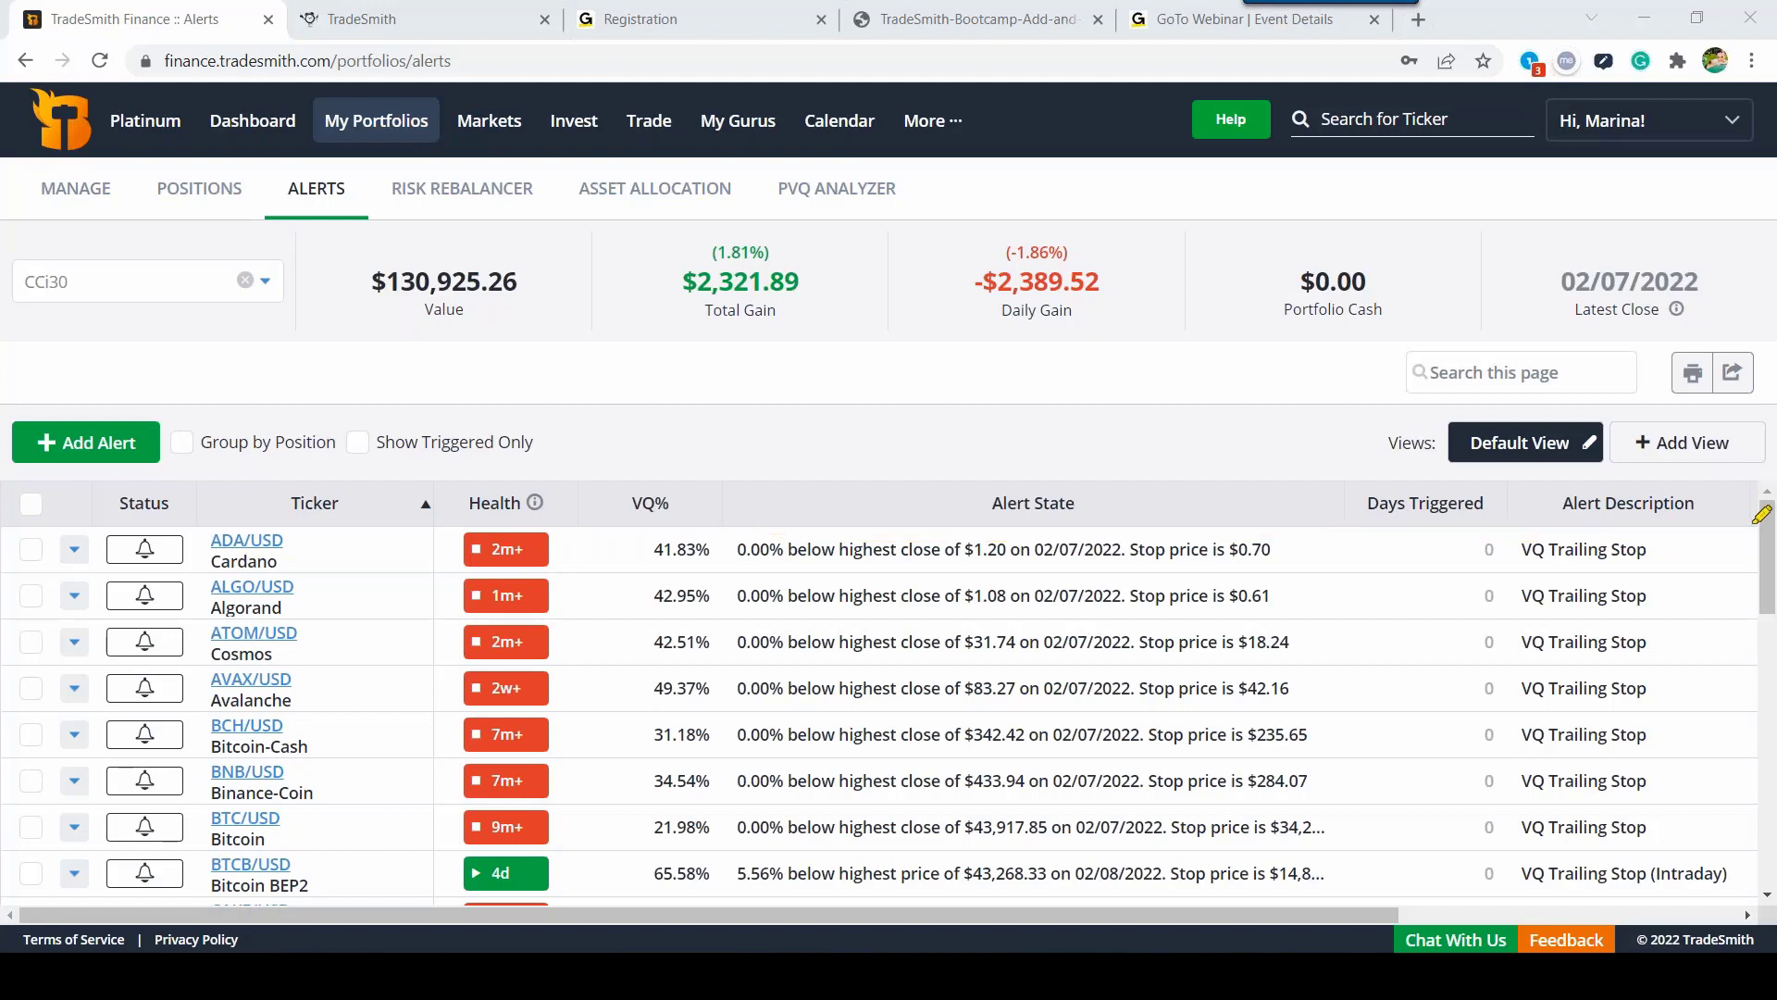
pyautogui.press('Escape')
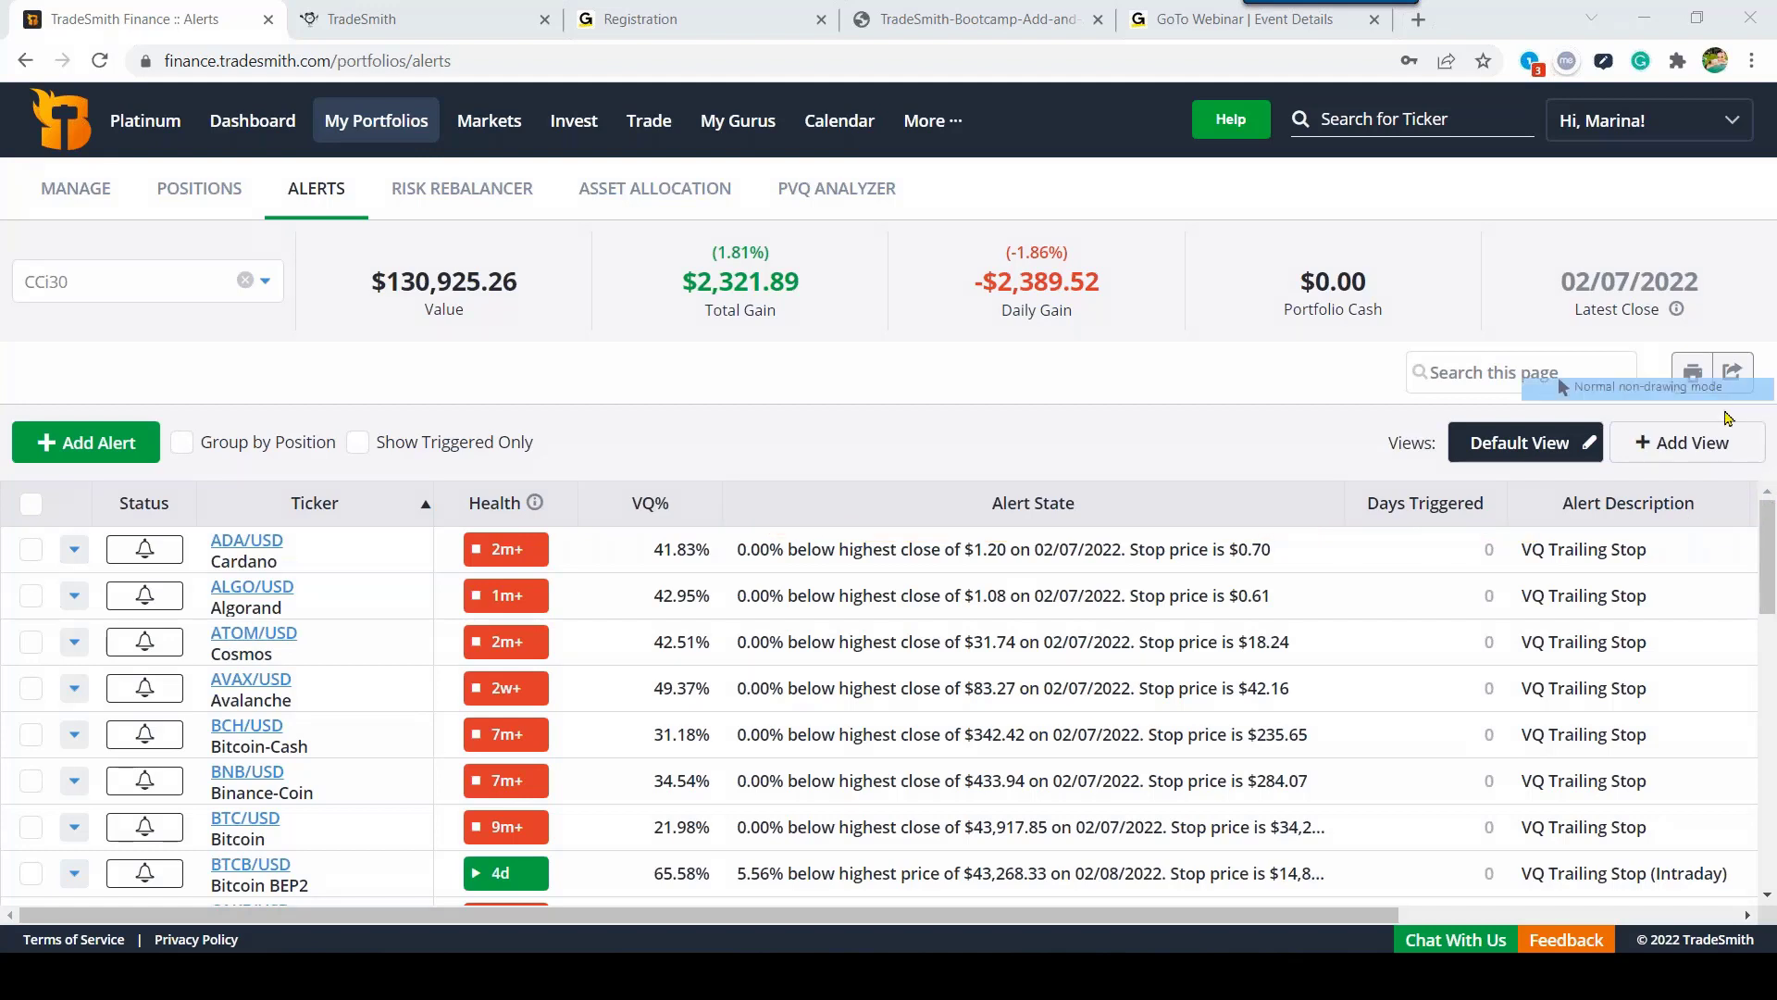
# Step: Compare the alert descriptions of BTCB/USD and CAKE/USD with those of the DOGE/USD, DOT/USD and ETC/USD positions
pyautogui.moveTo(1770, 548); pyautogui.dragTo(1773, 624)
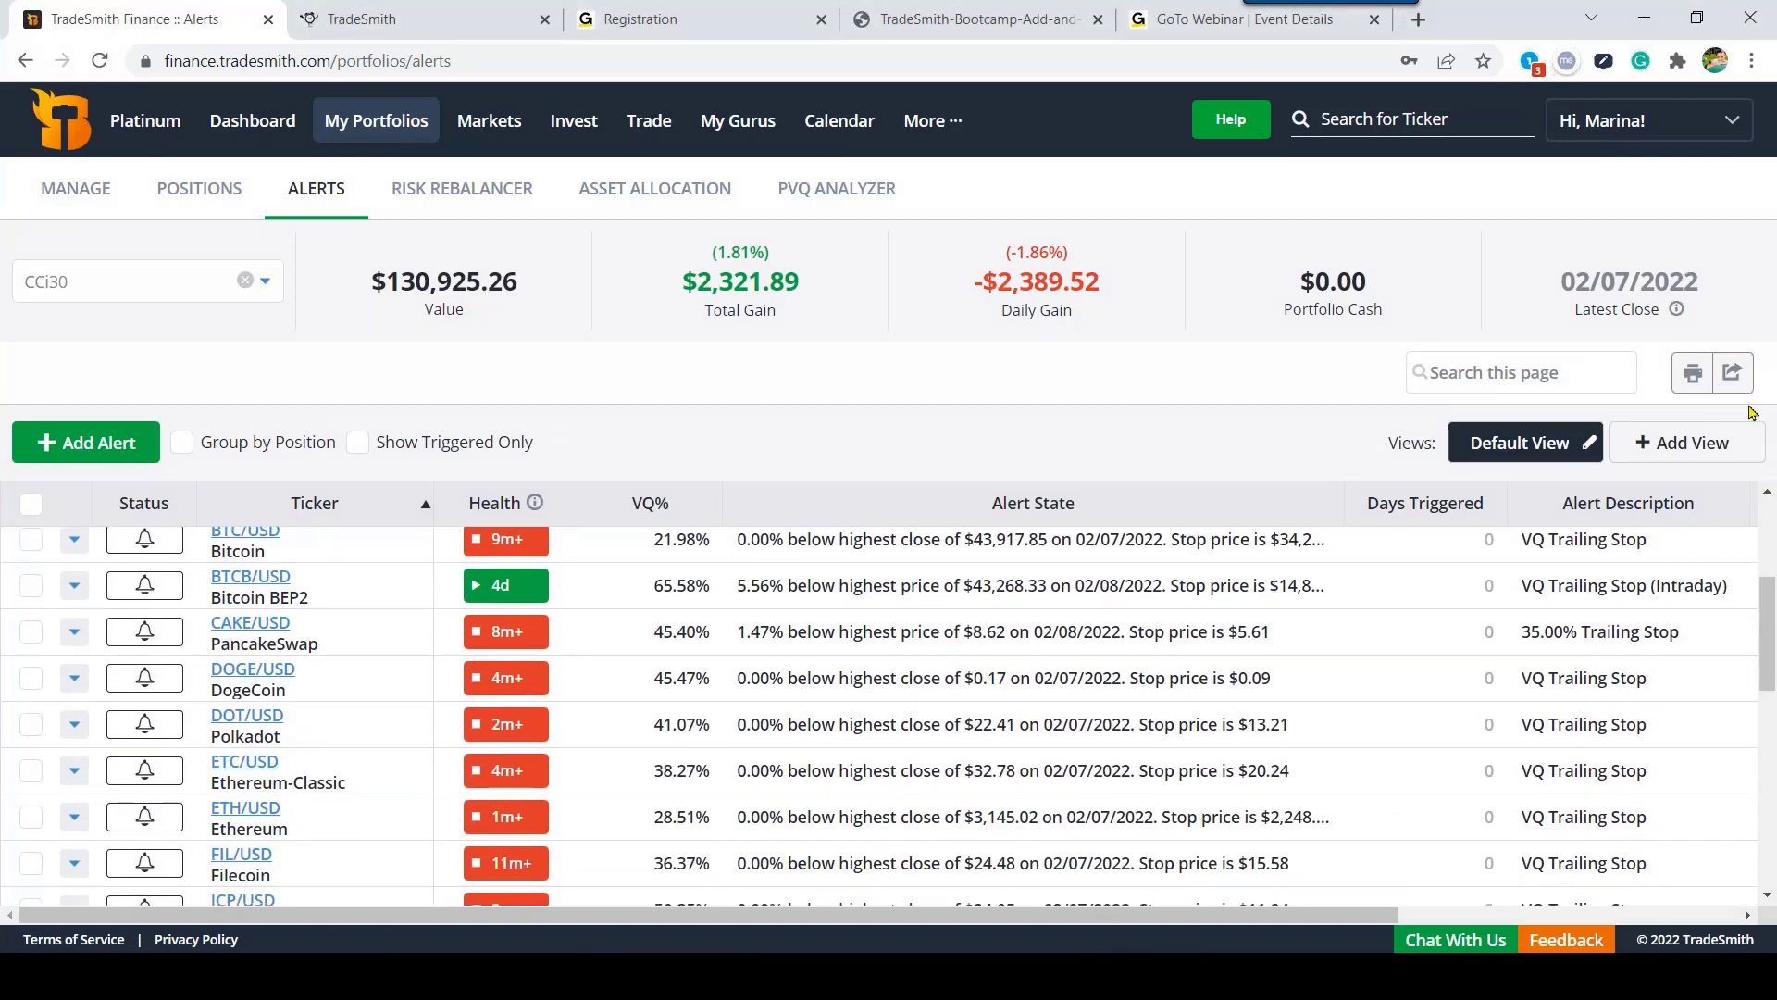
pyautogui.moveTo(1502, 614); pyautogui.dragTo(1741, 615)
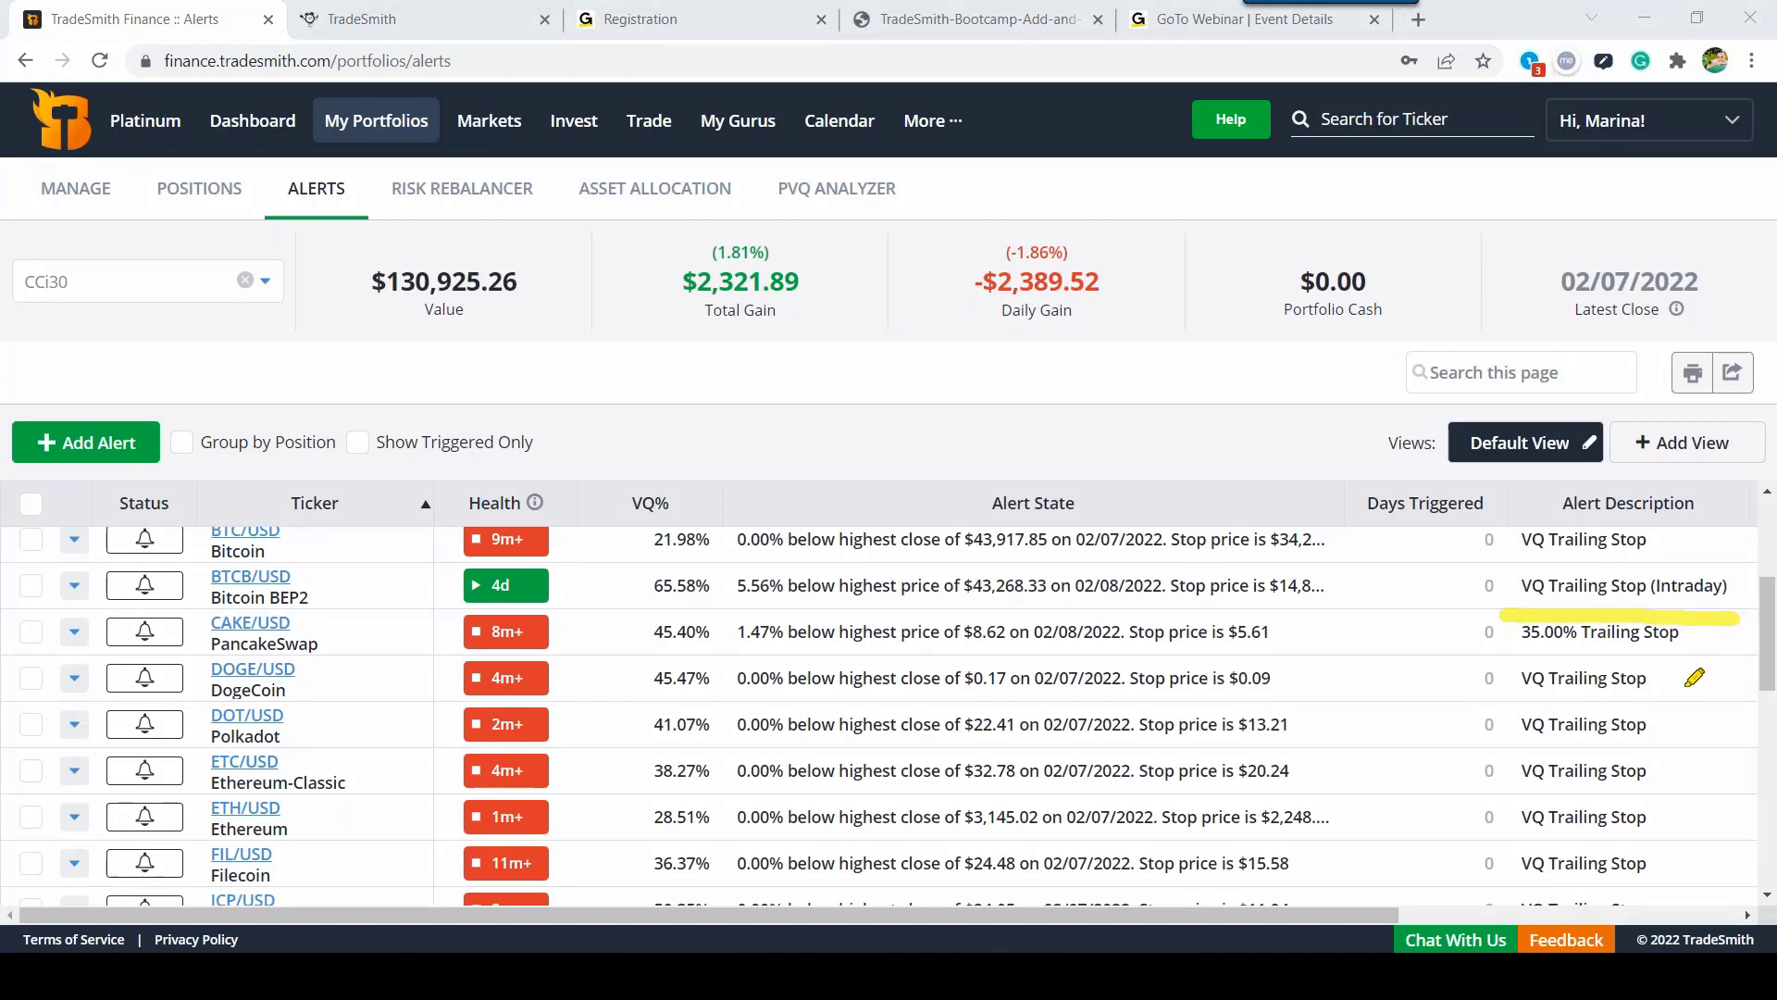
pyautogui.moveTo(1523, 701); pyautogui.dragTo(1657, 699)
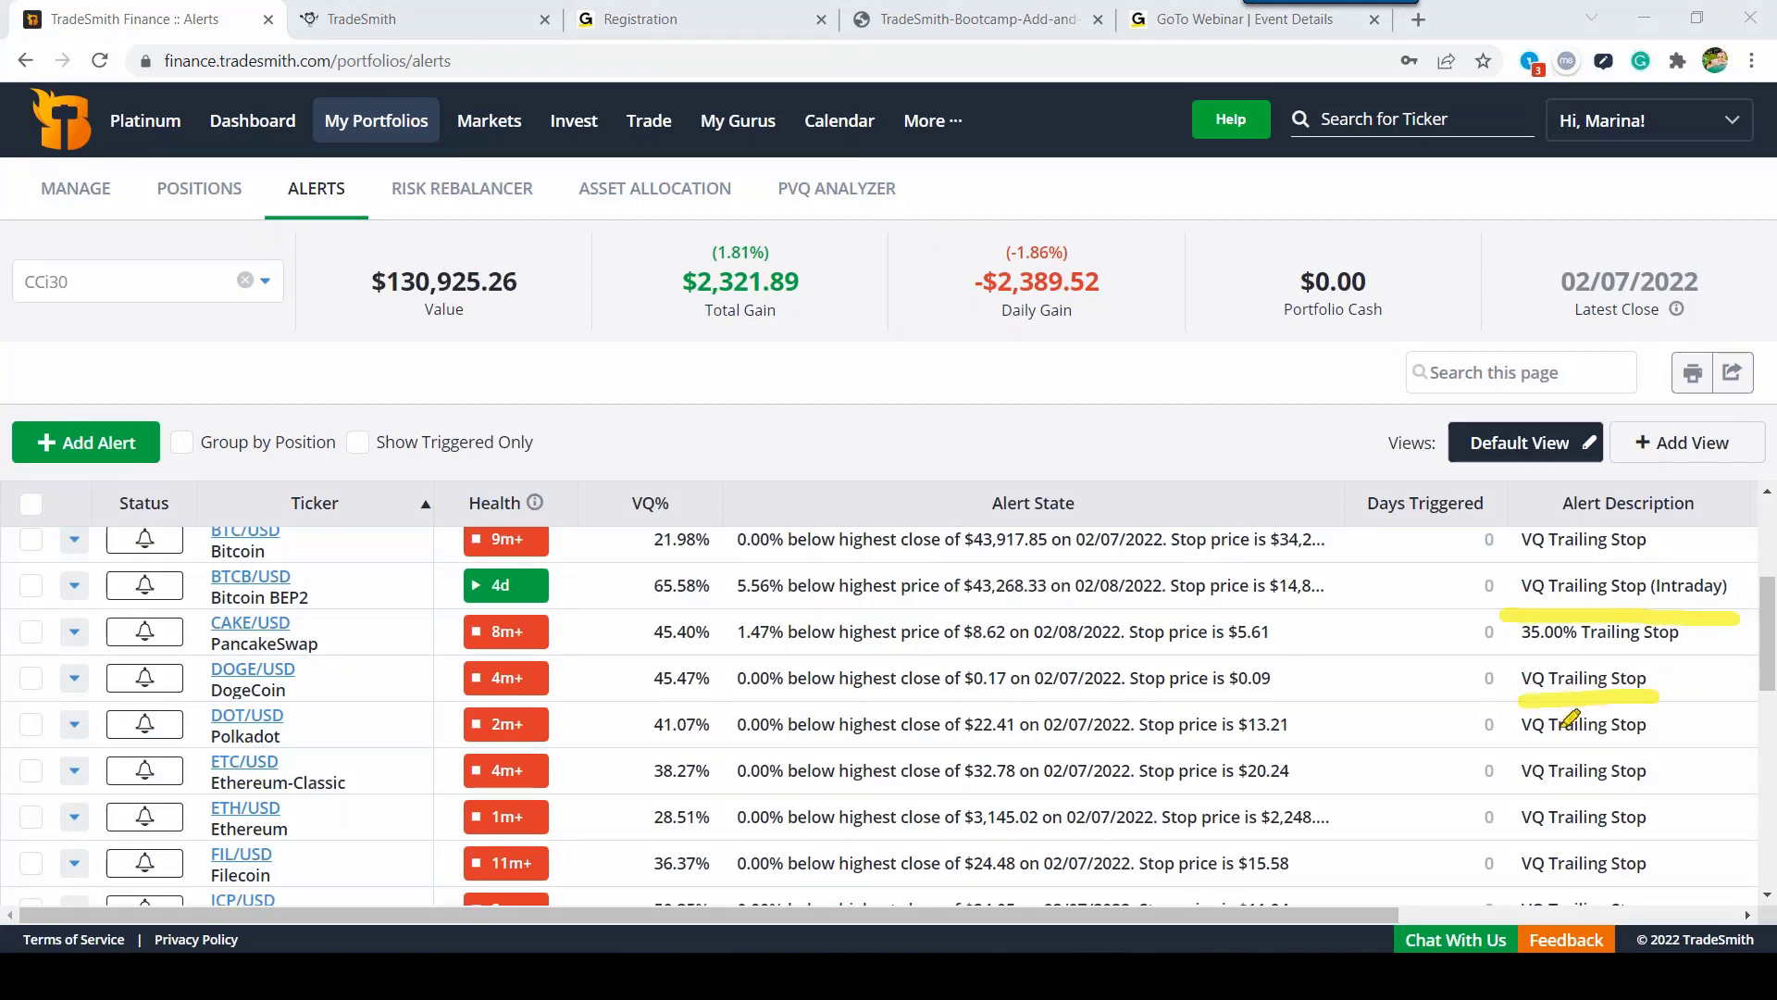
pyautogui.moveTo(1523, 740); pyautogui.dragTo(1666, 739)
pyautogui.moveTo(1514, 787); pyautogui.dragTo(1644, 784)
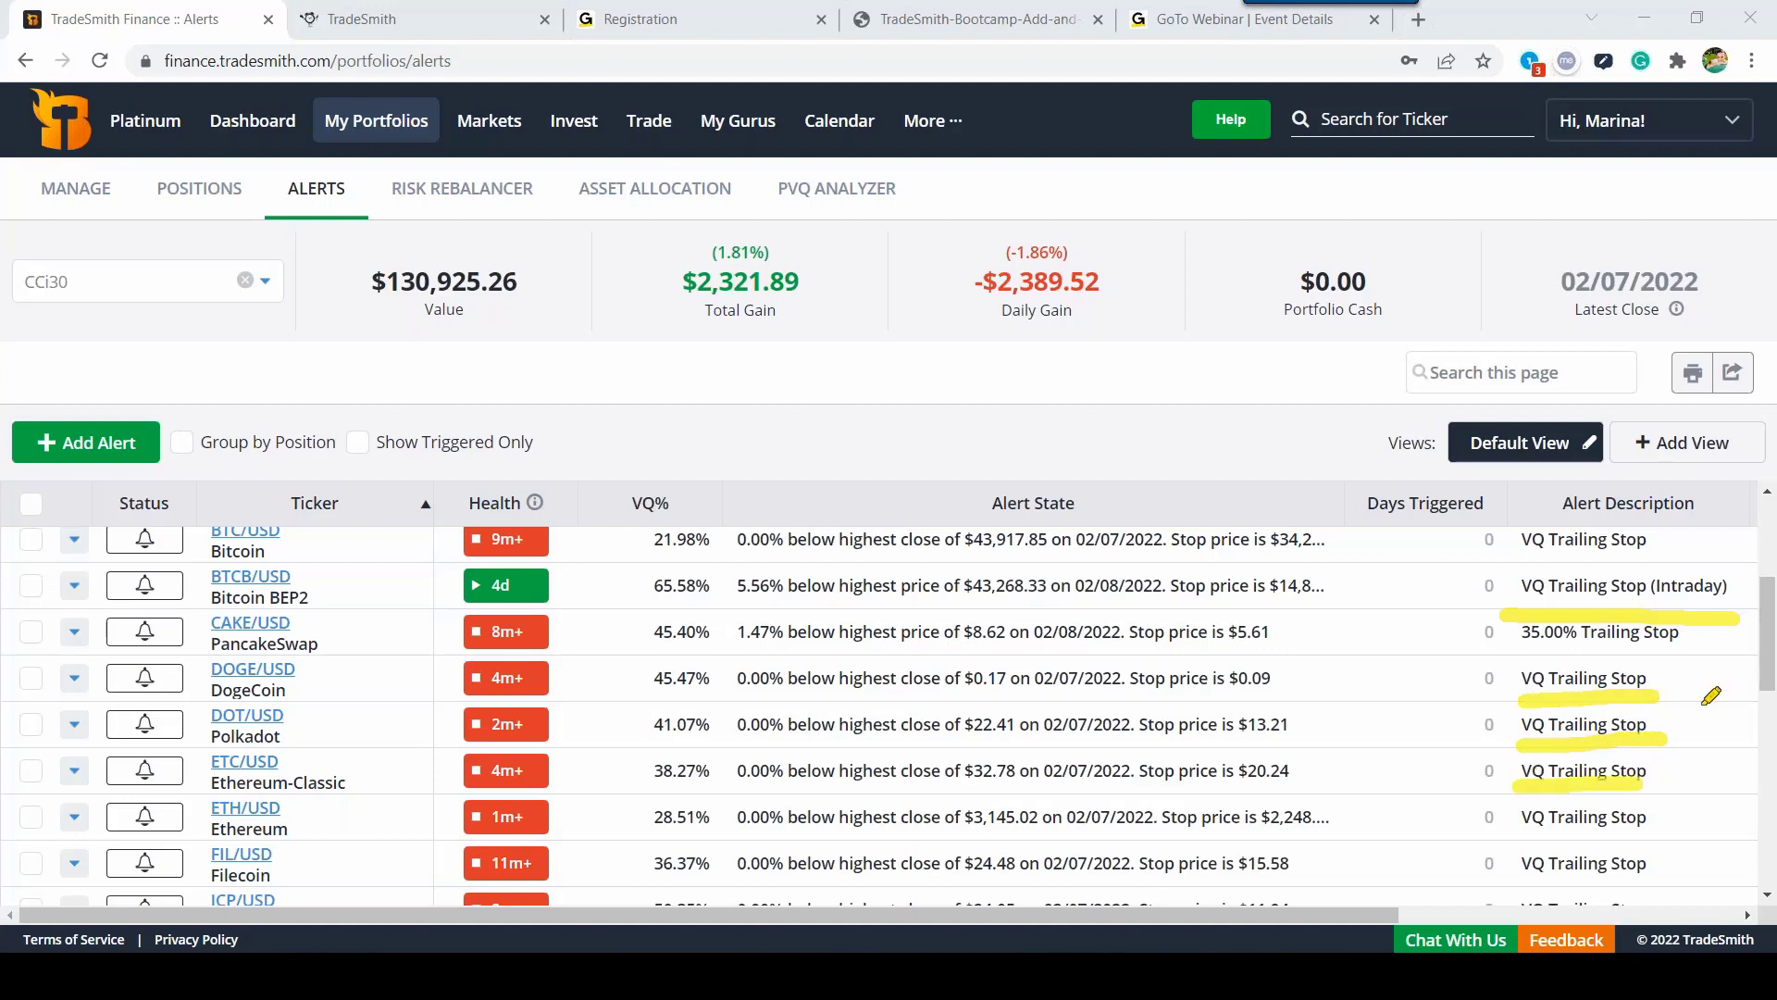
pyautogui.moveTo(1747, 592)
pyautogui.mouseDown()
pyautogui.moveTo(1732, 557)
pyautogui.moveTo(1643, 560)
pyautogui.moveTo(1697, 603)
pyautogui.mouseUp()
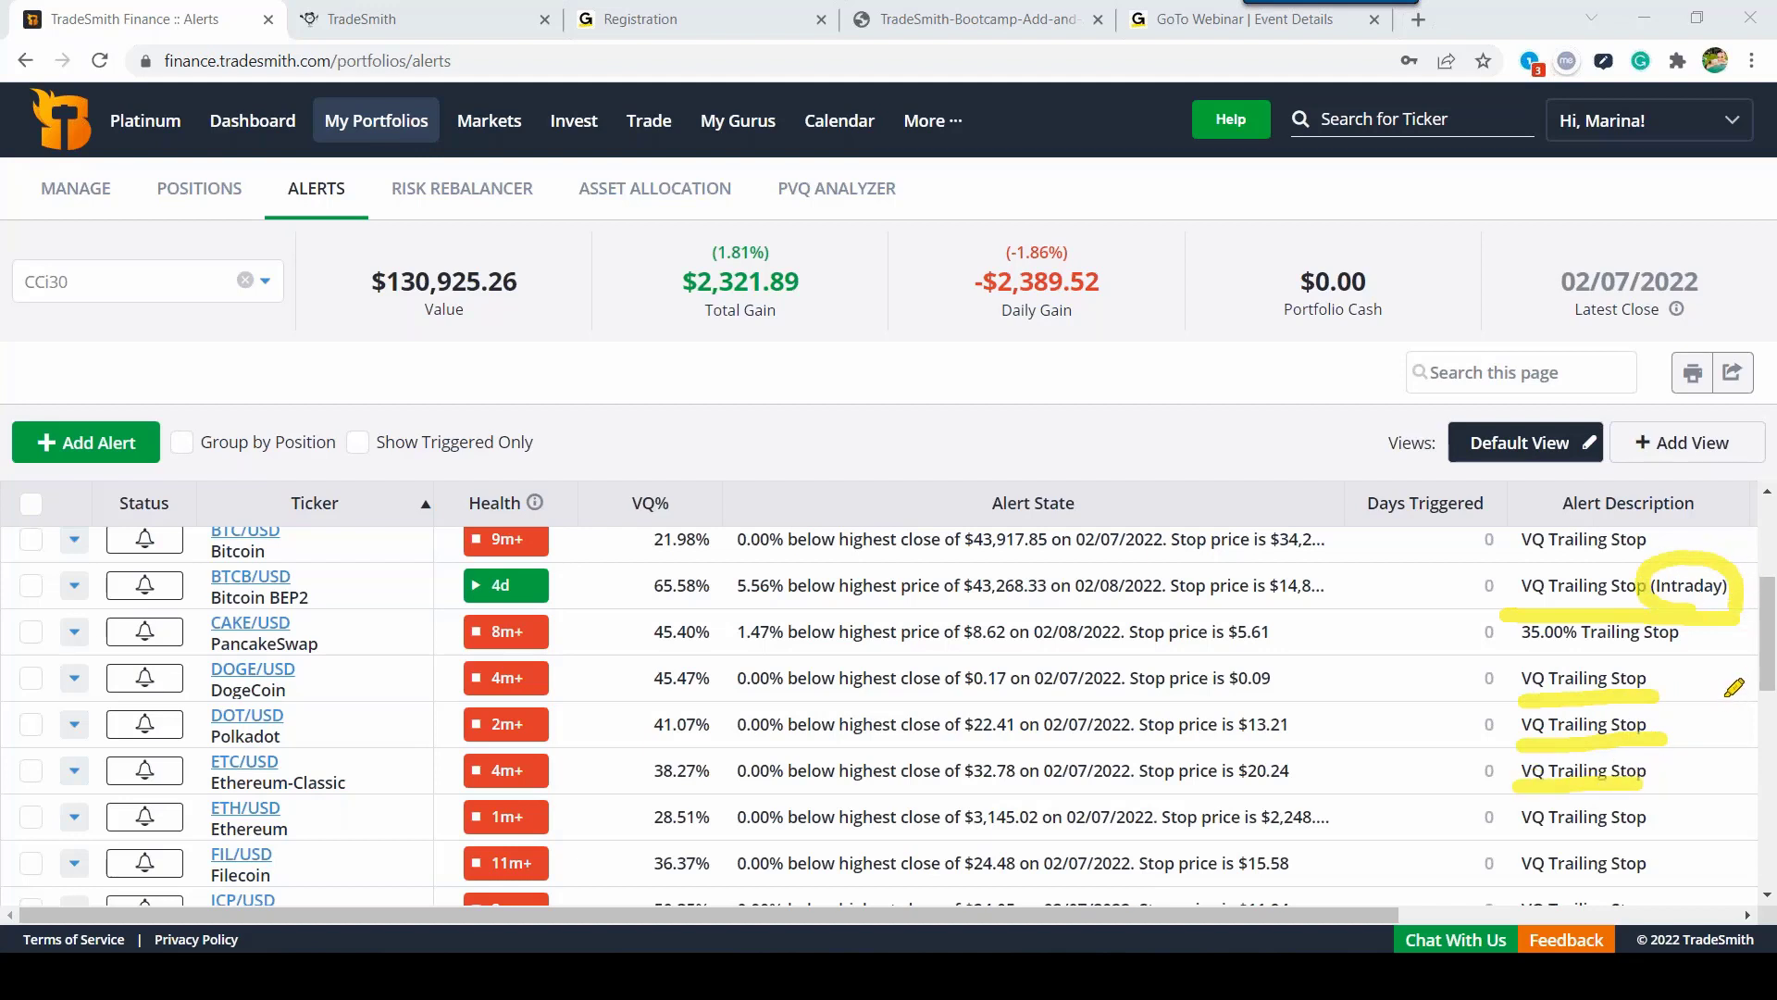
pyautogui.moveTo(1504, 654); pyautogui.dragTo(1703, 653)
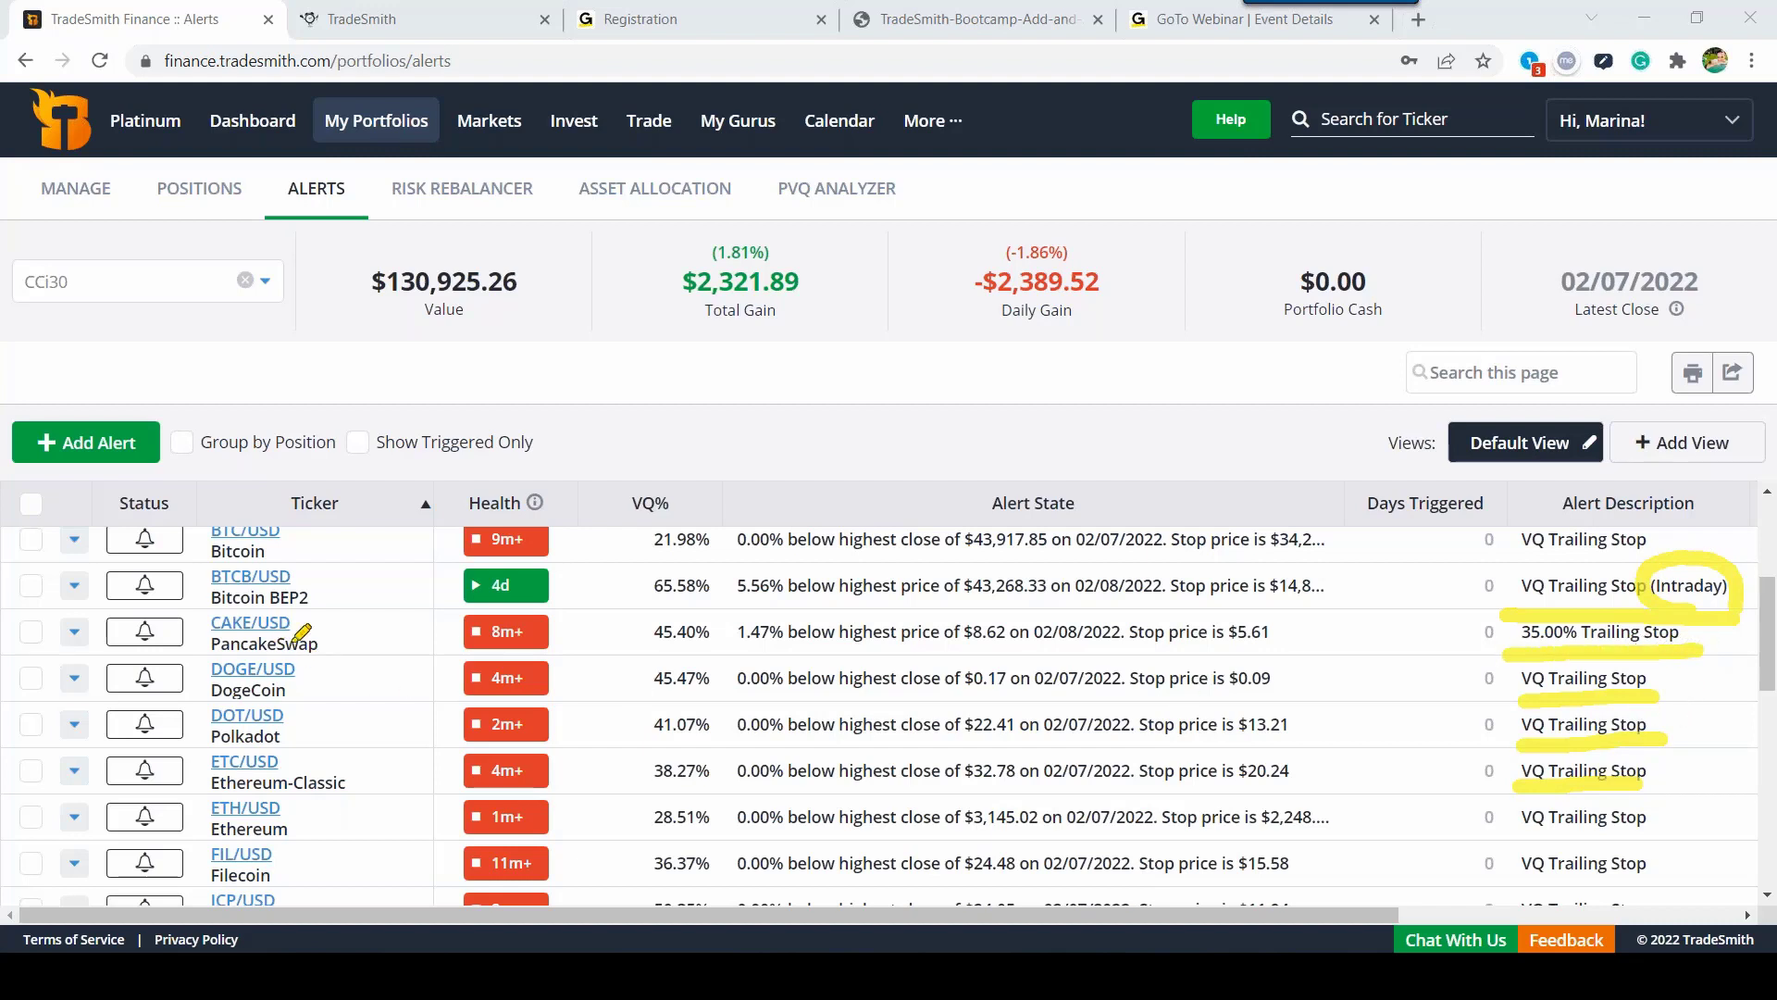
pyautogui.moveTo(326, 655); pyautogui.dragTo(197, 655)
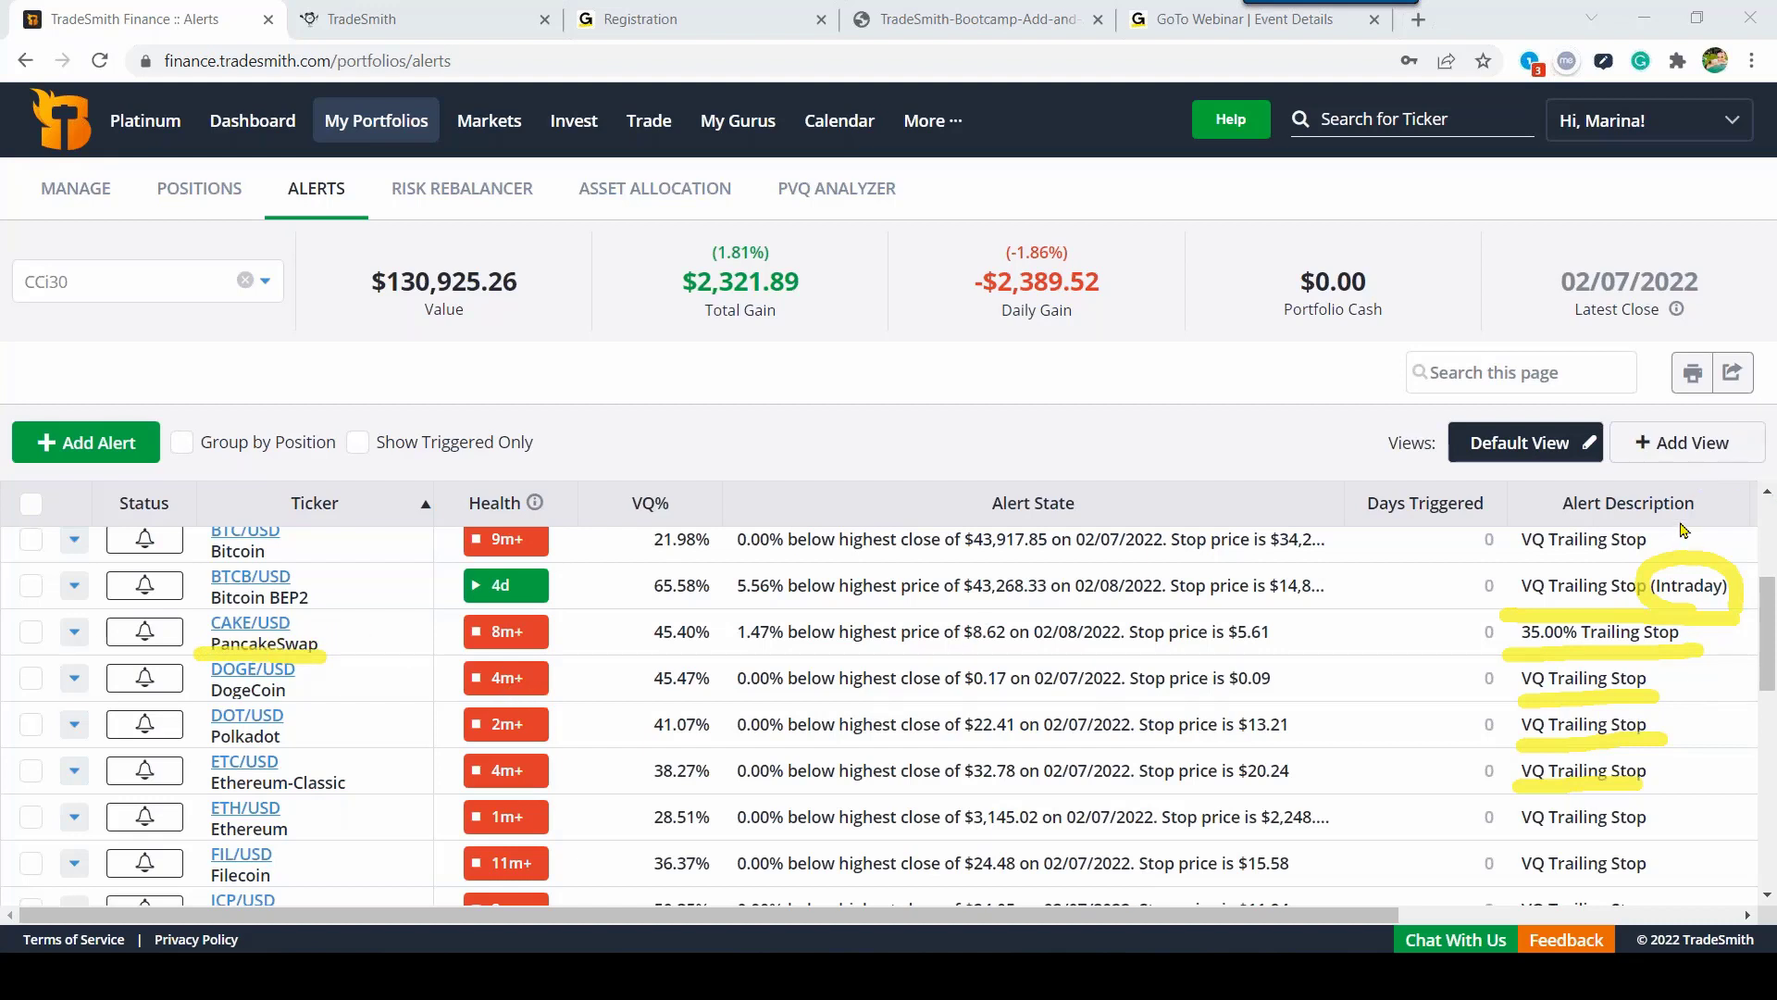
pyautogui.press('Escape')
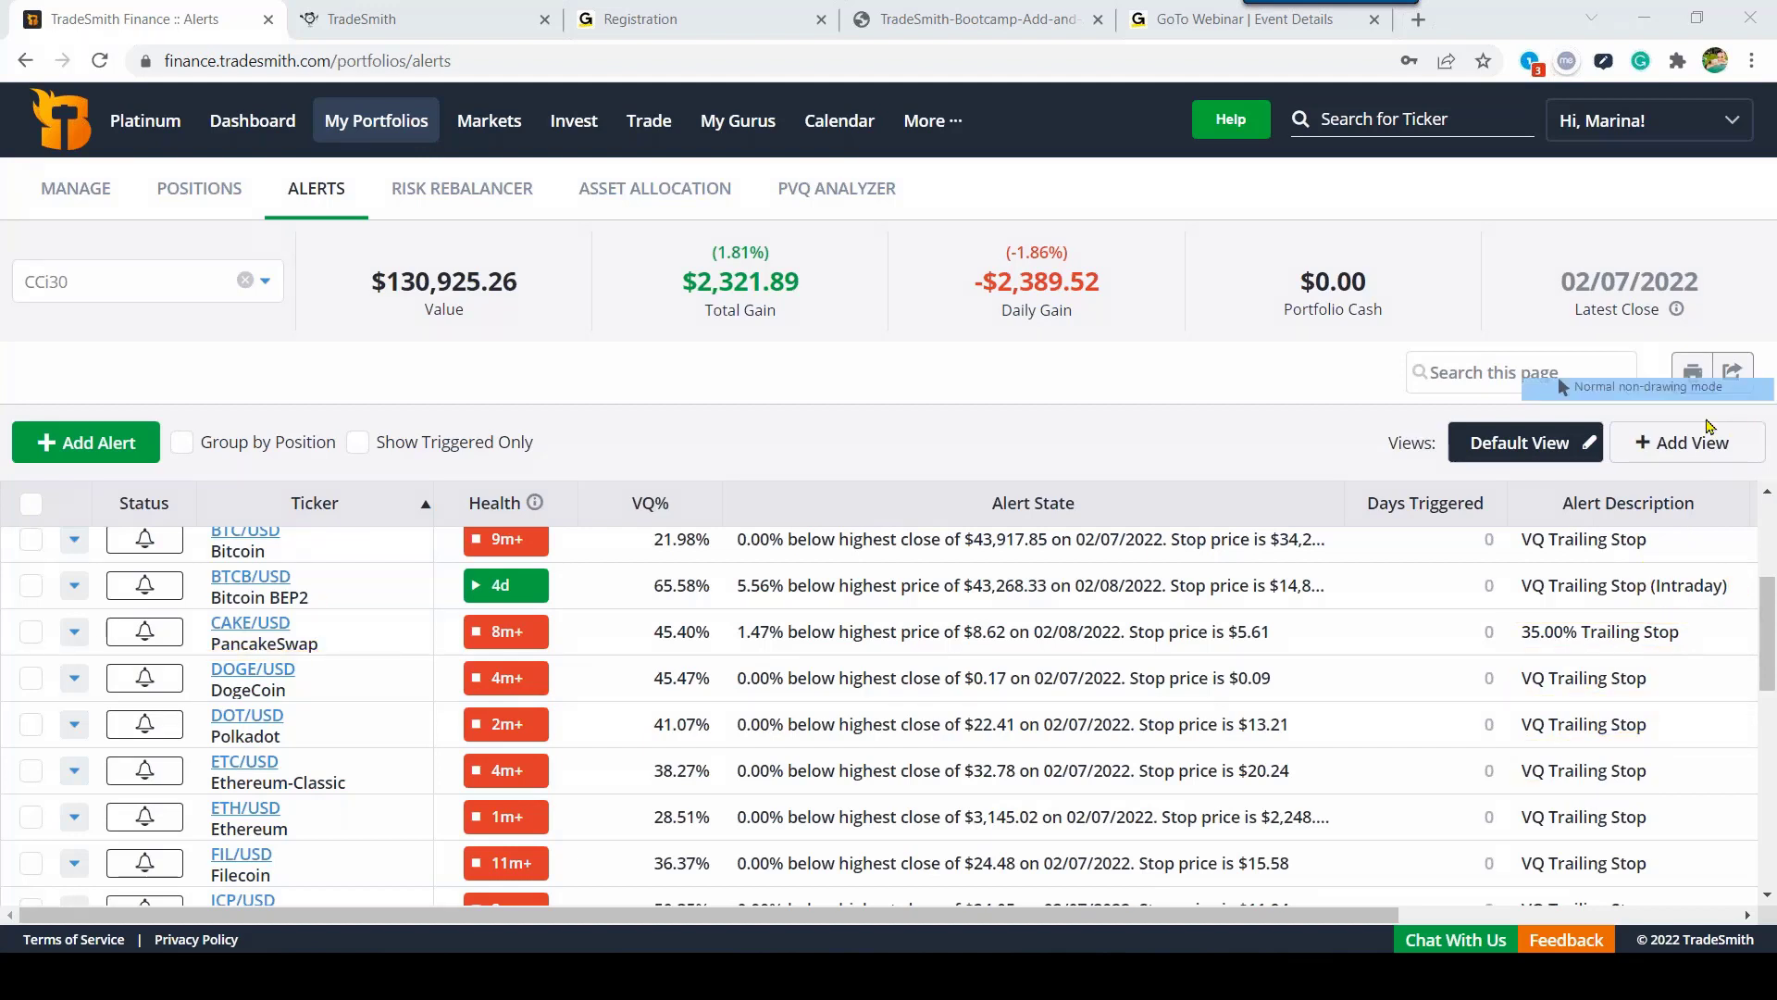
# Step: Examine the Trigger Price and Latest Close columns of the portfolio's alerts
pyautogui.moveTo(1323, 923); pyautogui.dragTo(1775, 465)
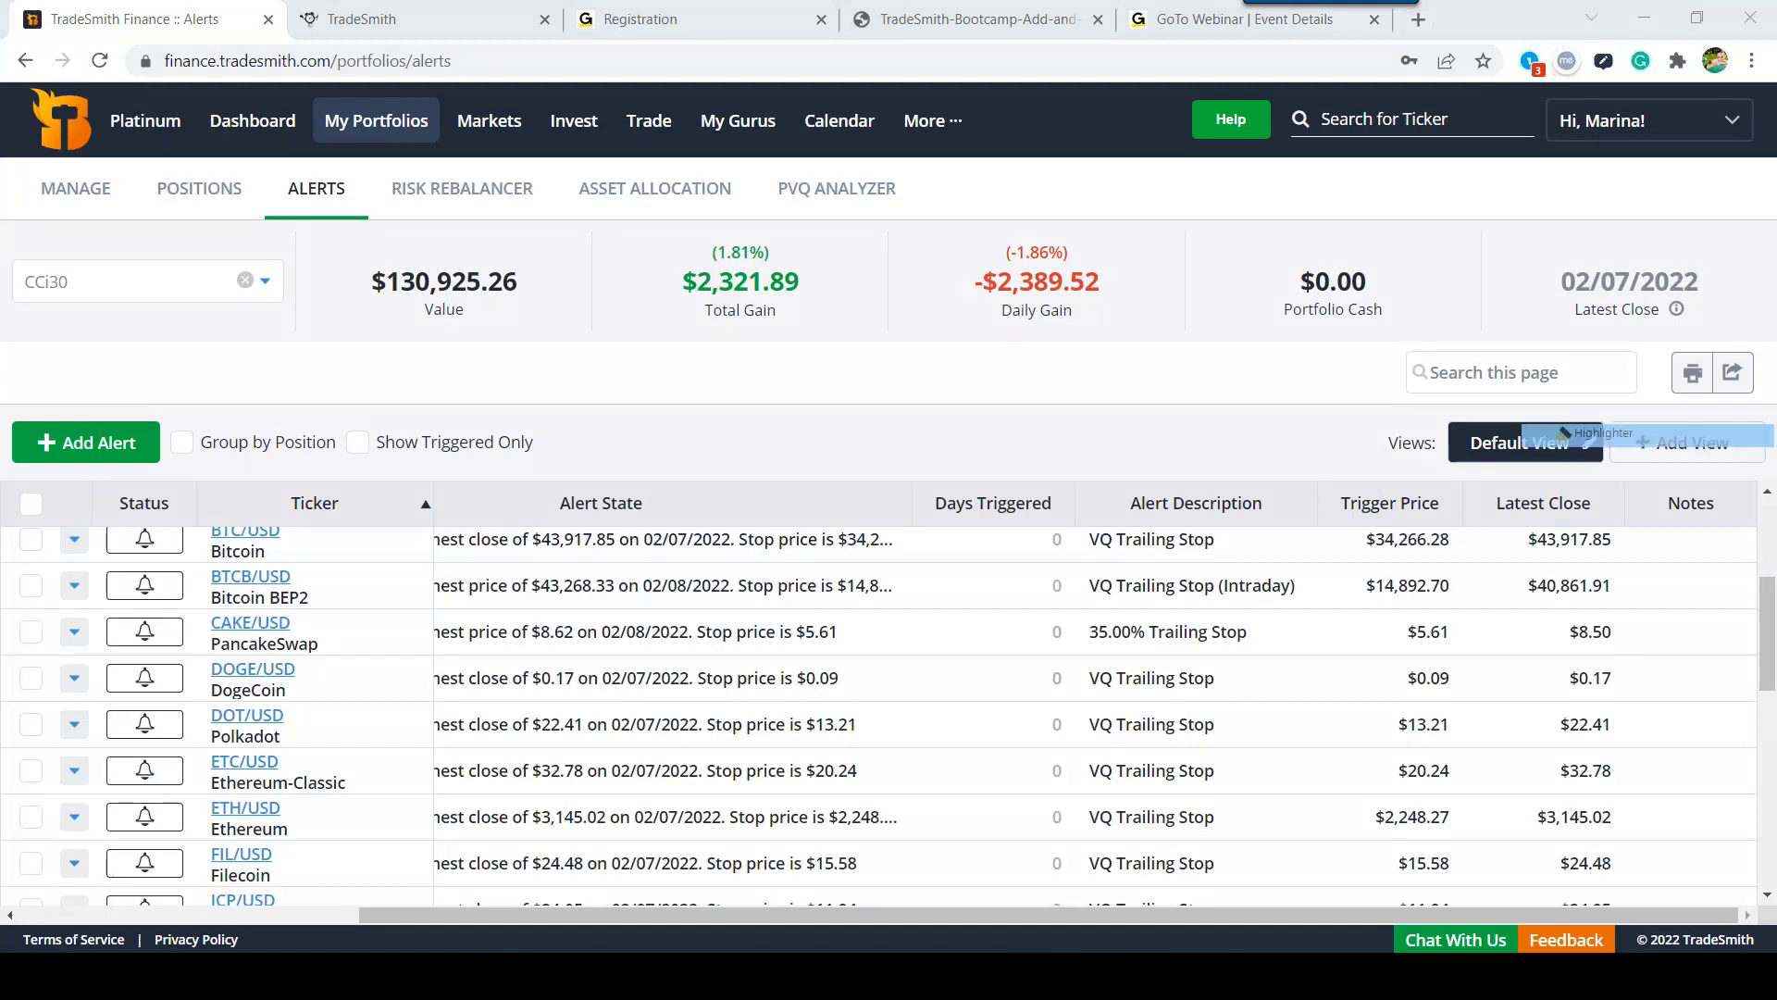
pyautogui.moveTo(1345, 530); pyautogui.dragTo(1456, 533)
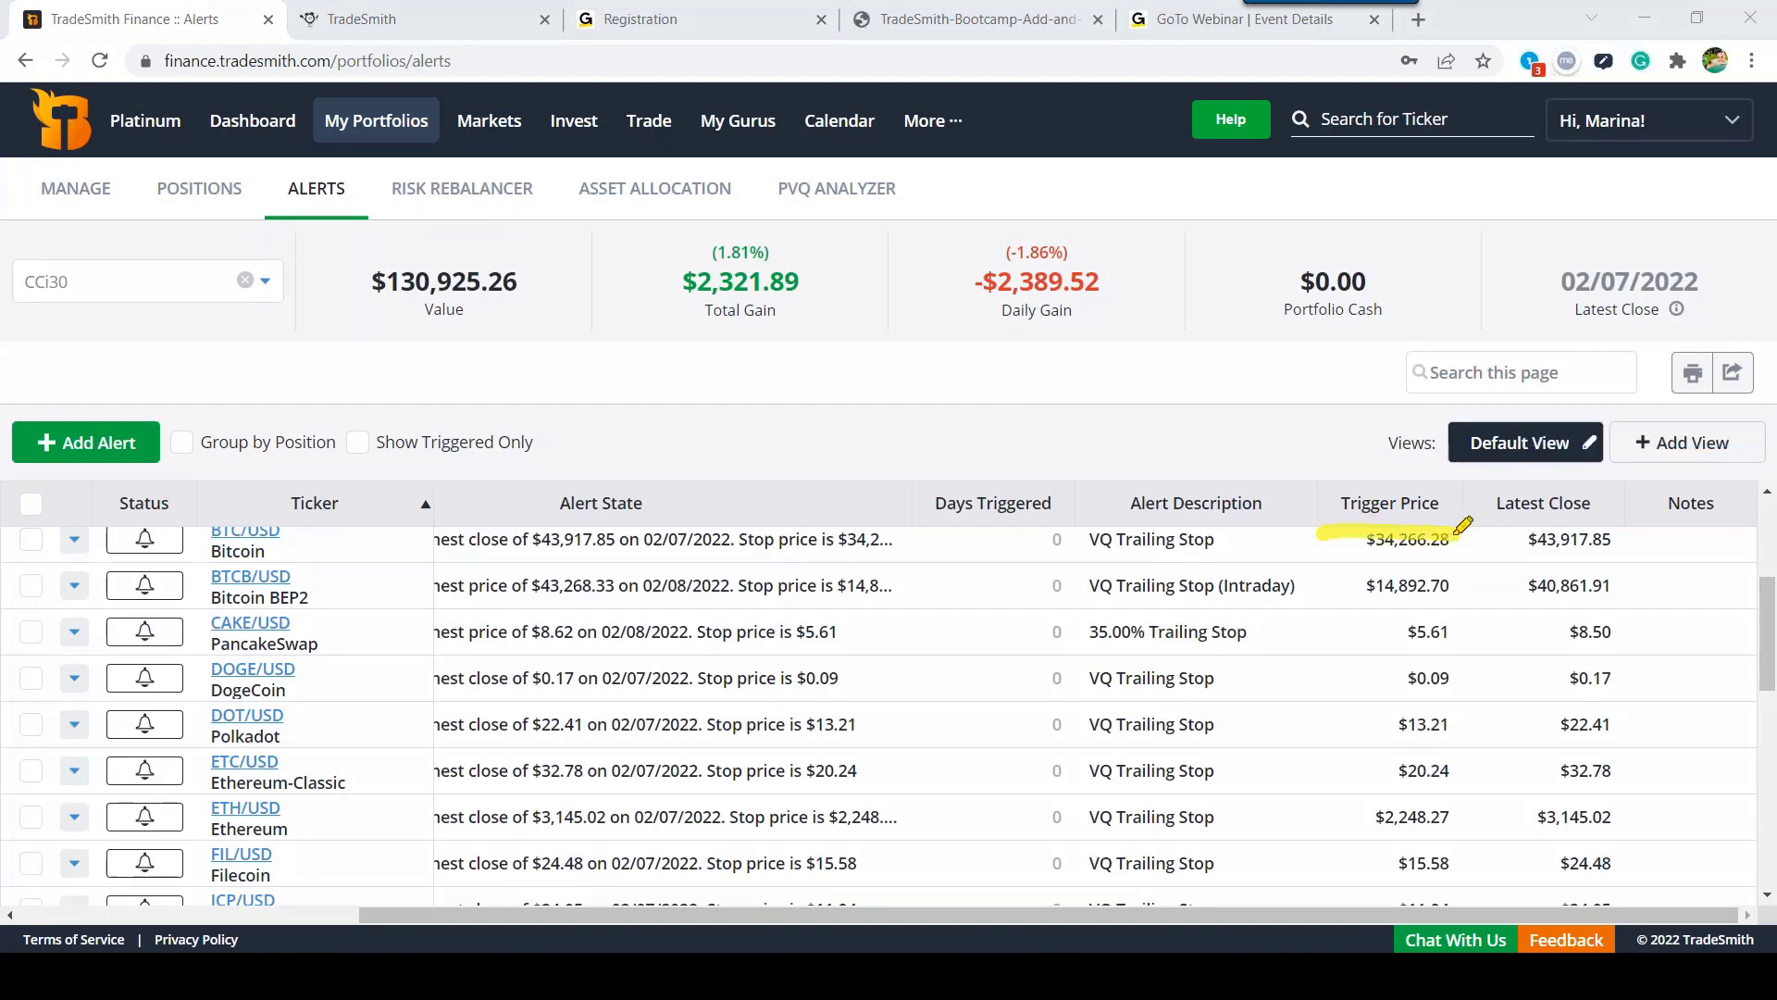
pyautogui.moveTo(1462, 531); pyautogui.dragTo(1597, 517)
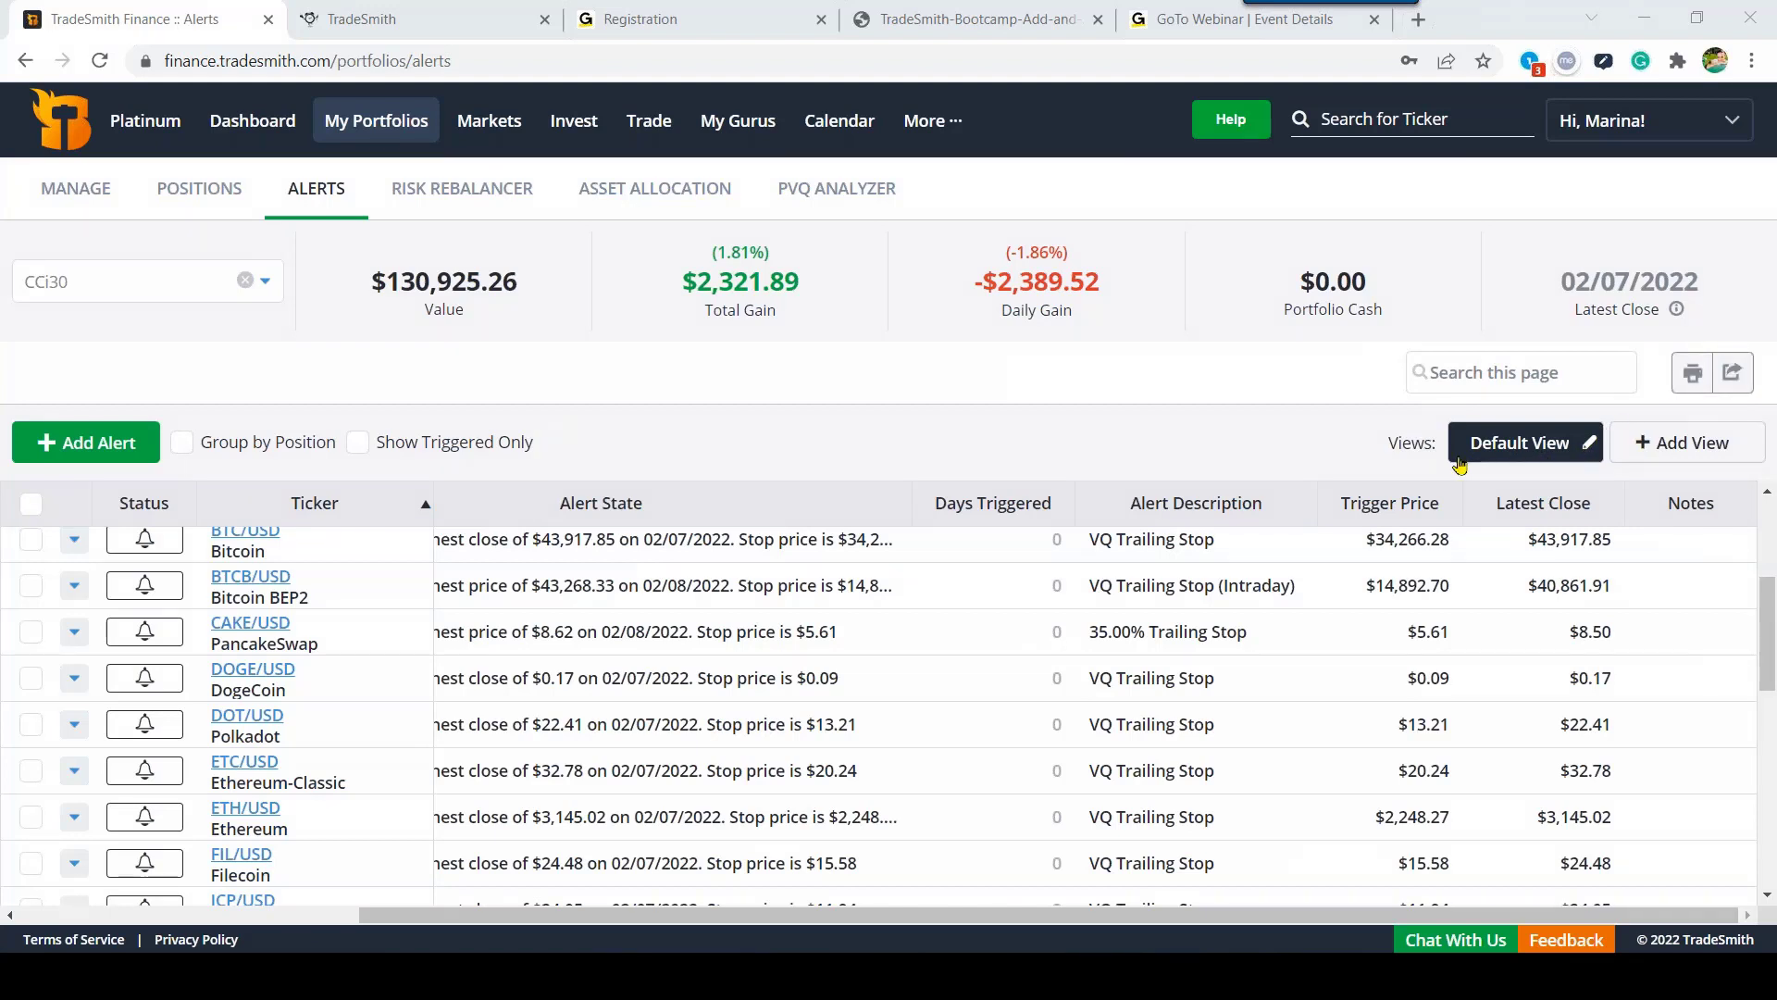
# Step: Try reordering the Trigger Price column to follow Latest Close while editing the Default View, and cancel the edit
pyautogui.click(1589, 448)
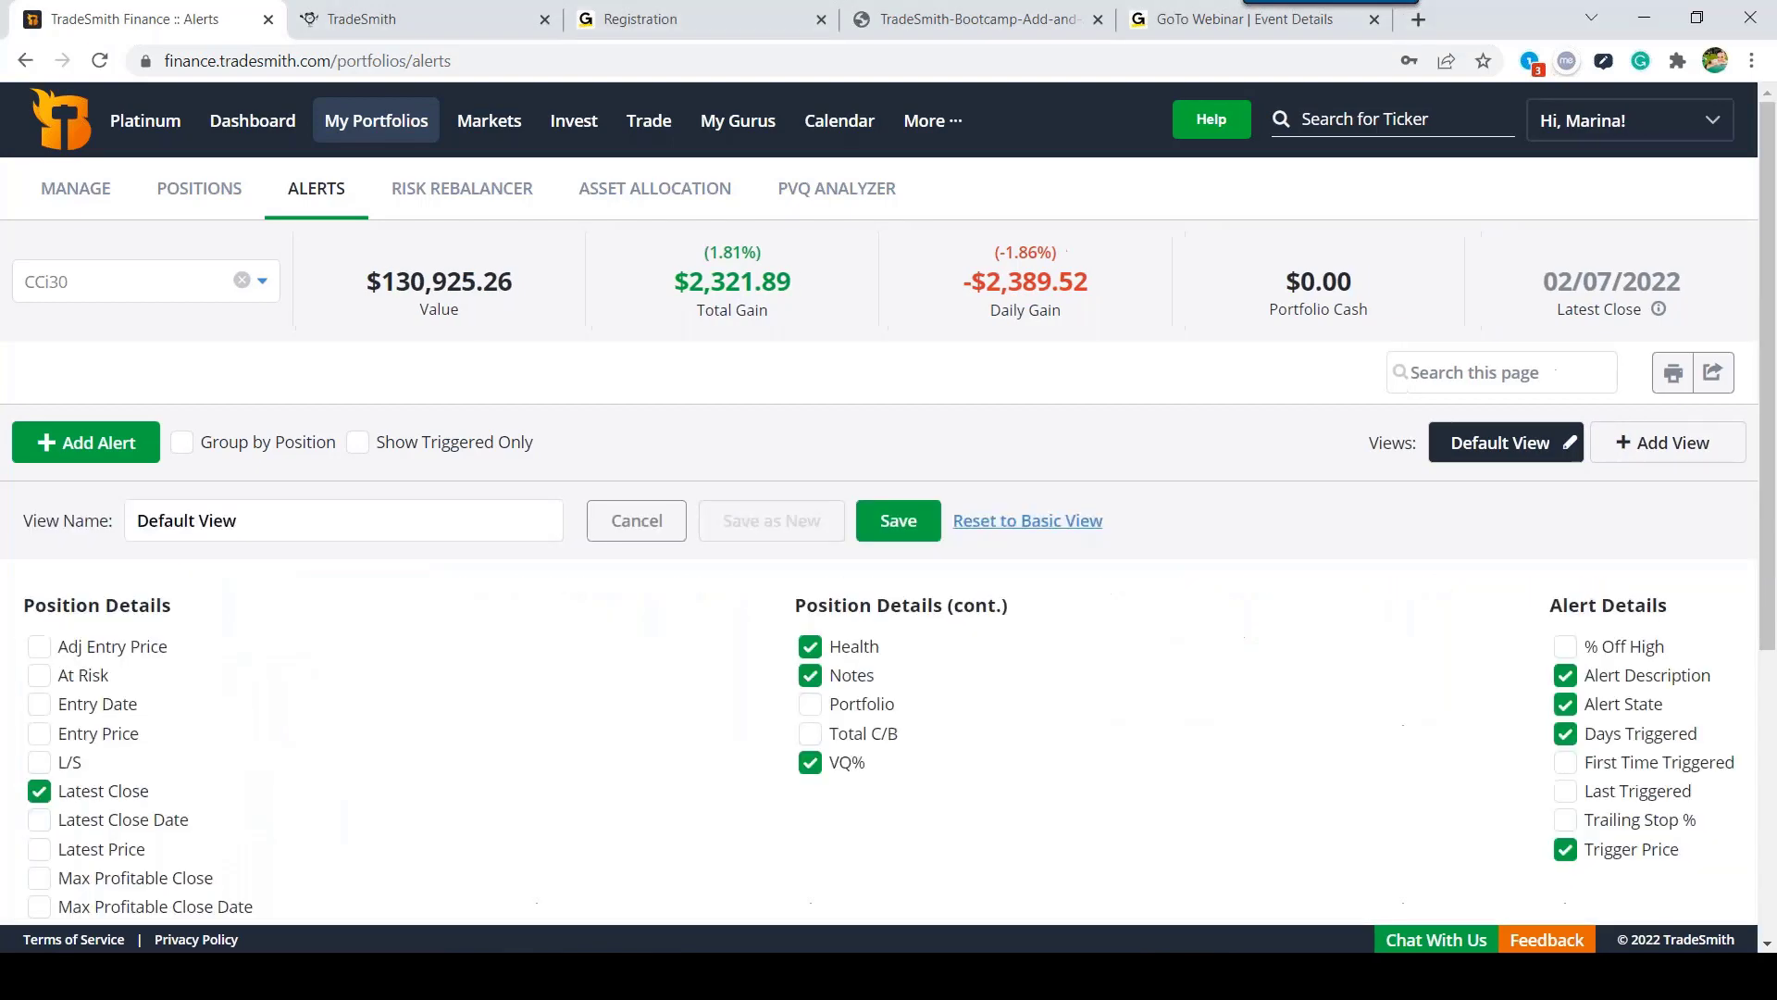
pyautogui.scroll(-3, 1768, 539)
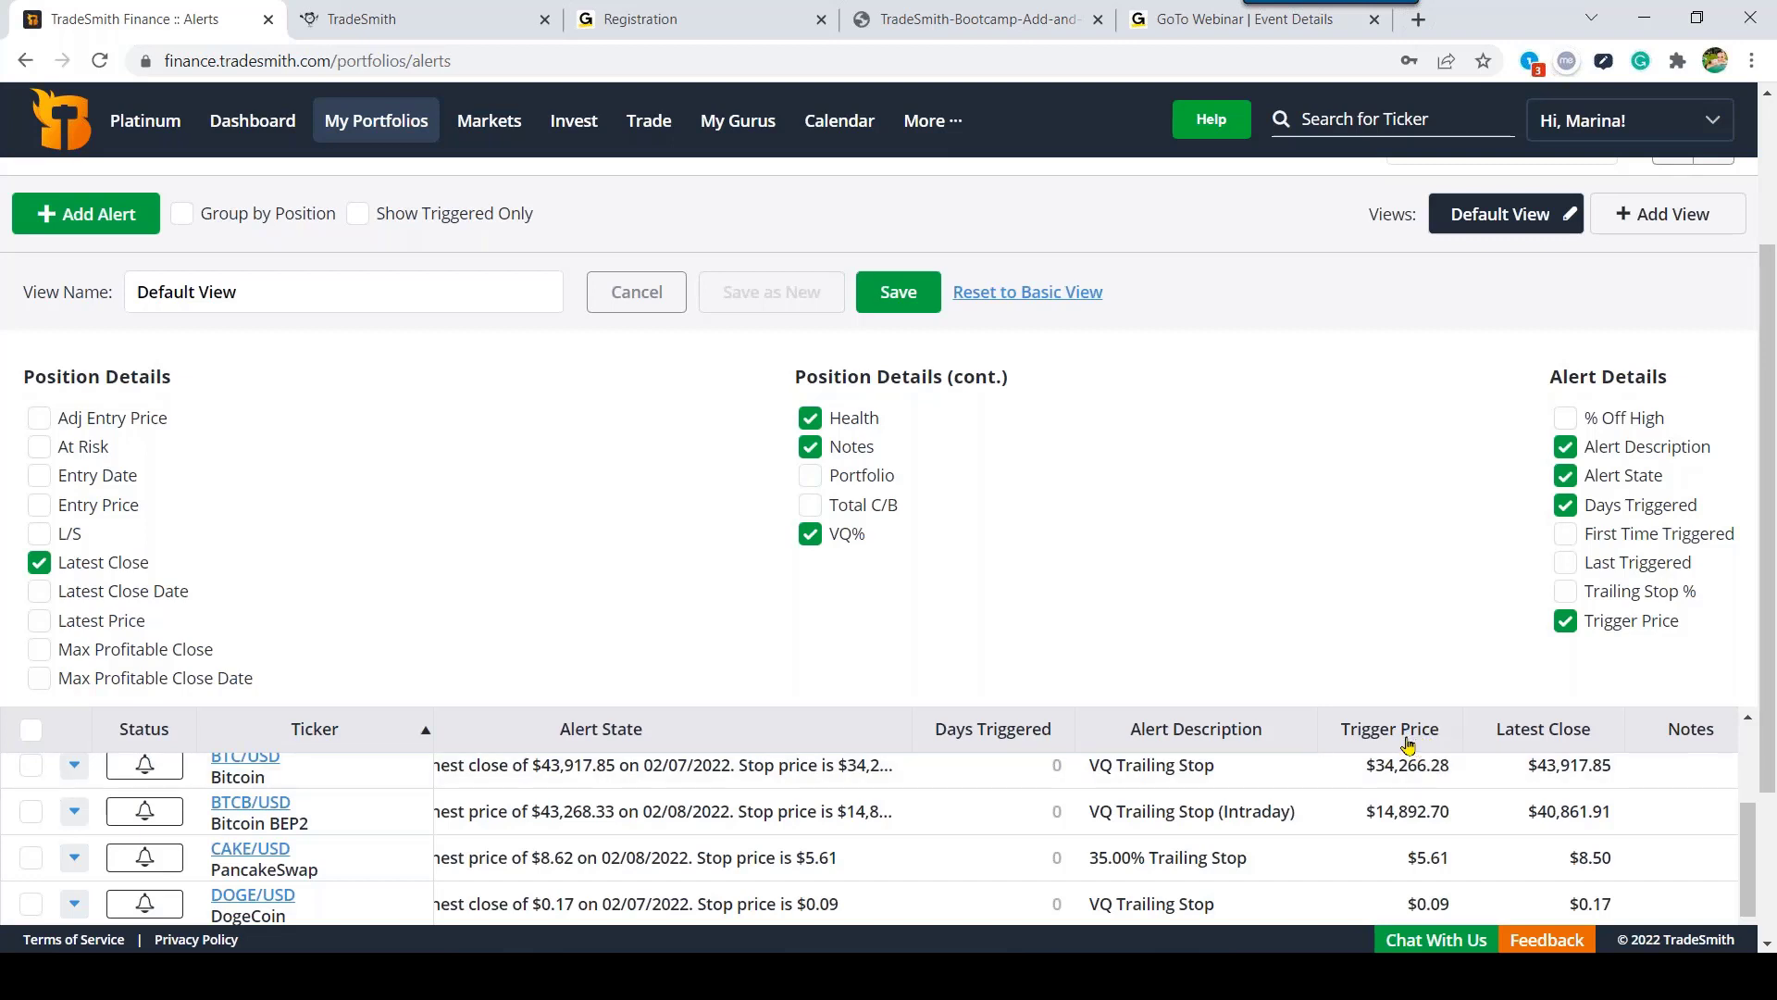
pyautogui.moveTo(1407, 743)
pyautogui.mouseDown()
pyautogui.moveTo(1062, 745)
pyautogui.moveTo(1413, 743)
pyautogui.mouseUp()
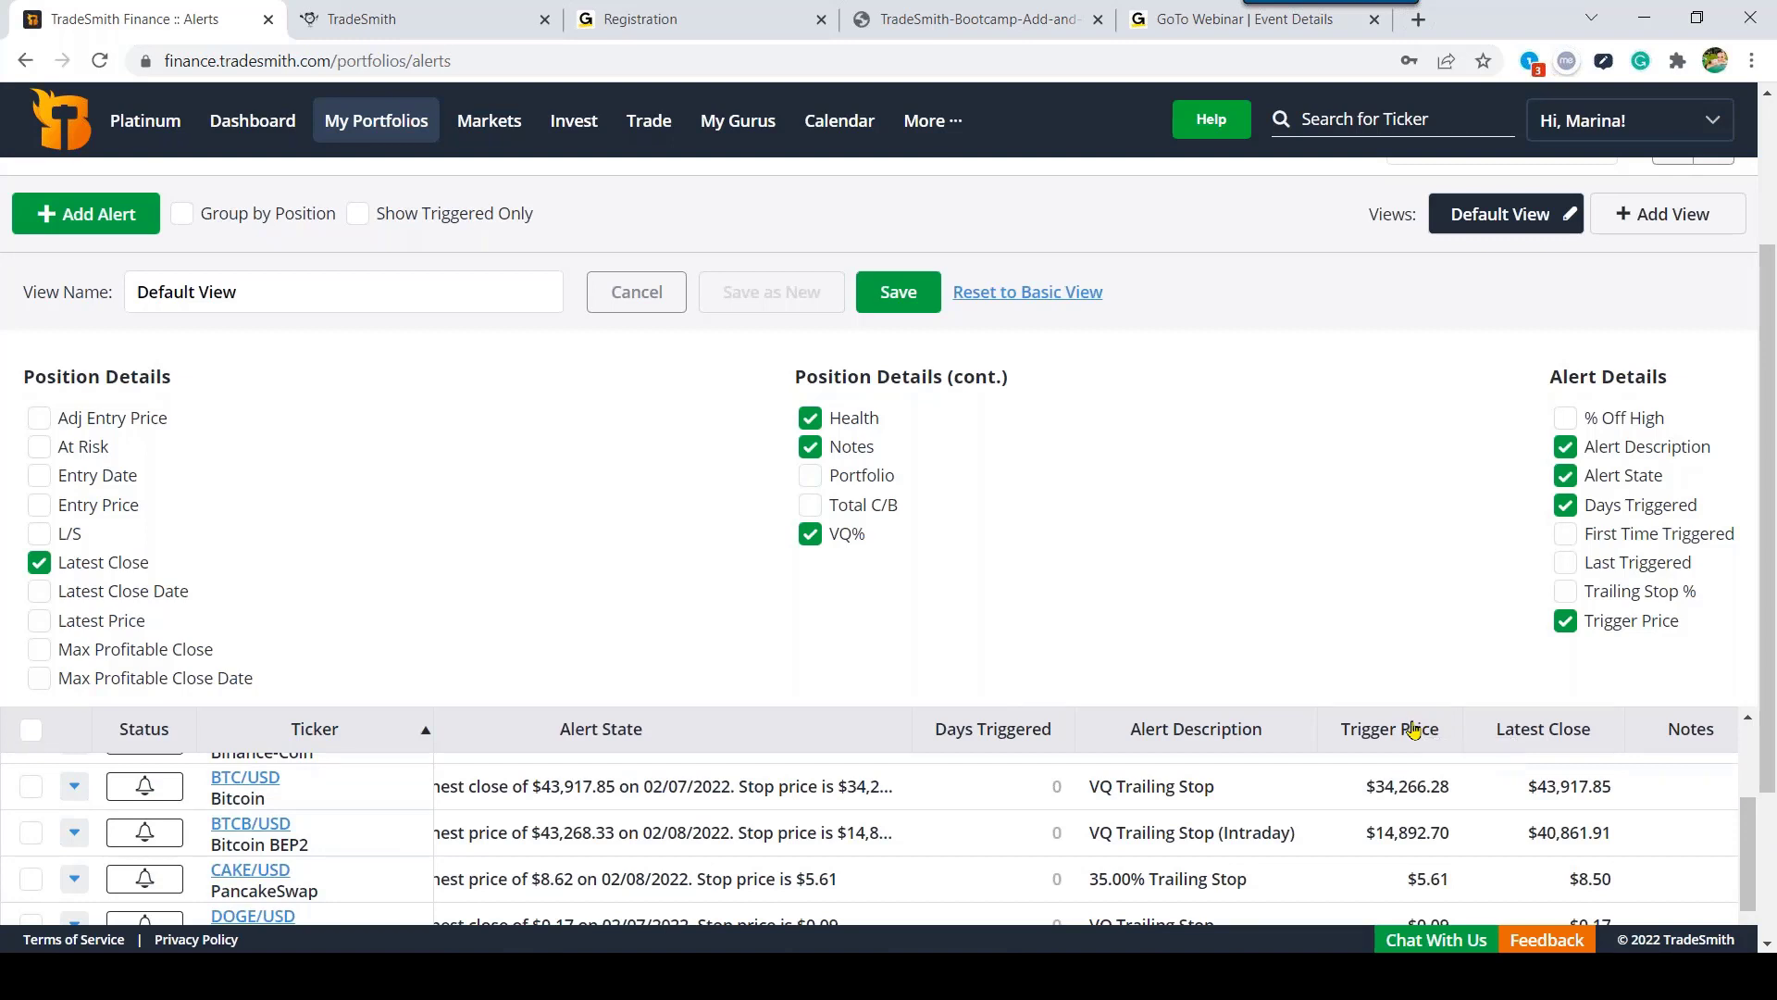
pyautogui.moveTo(1414, 731)
pyautogui.mouseDown()
pyautogui.moveTo(1296, 731)
pyautogui.moveTo(1467, 731)
pyautogui.moveTo(1416, 730)
pyautogui.mouseUp()
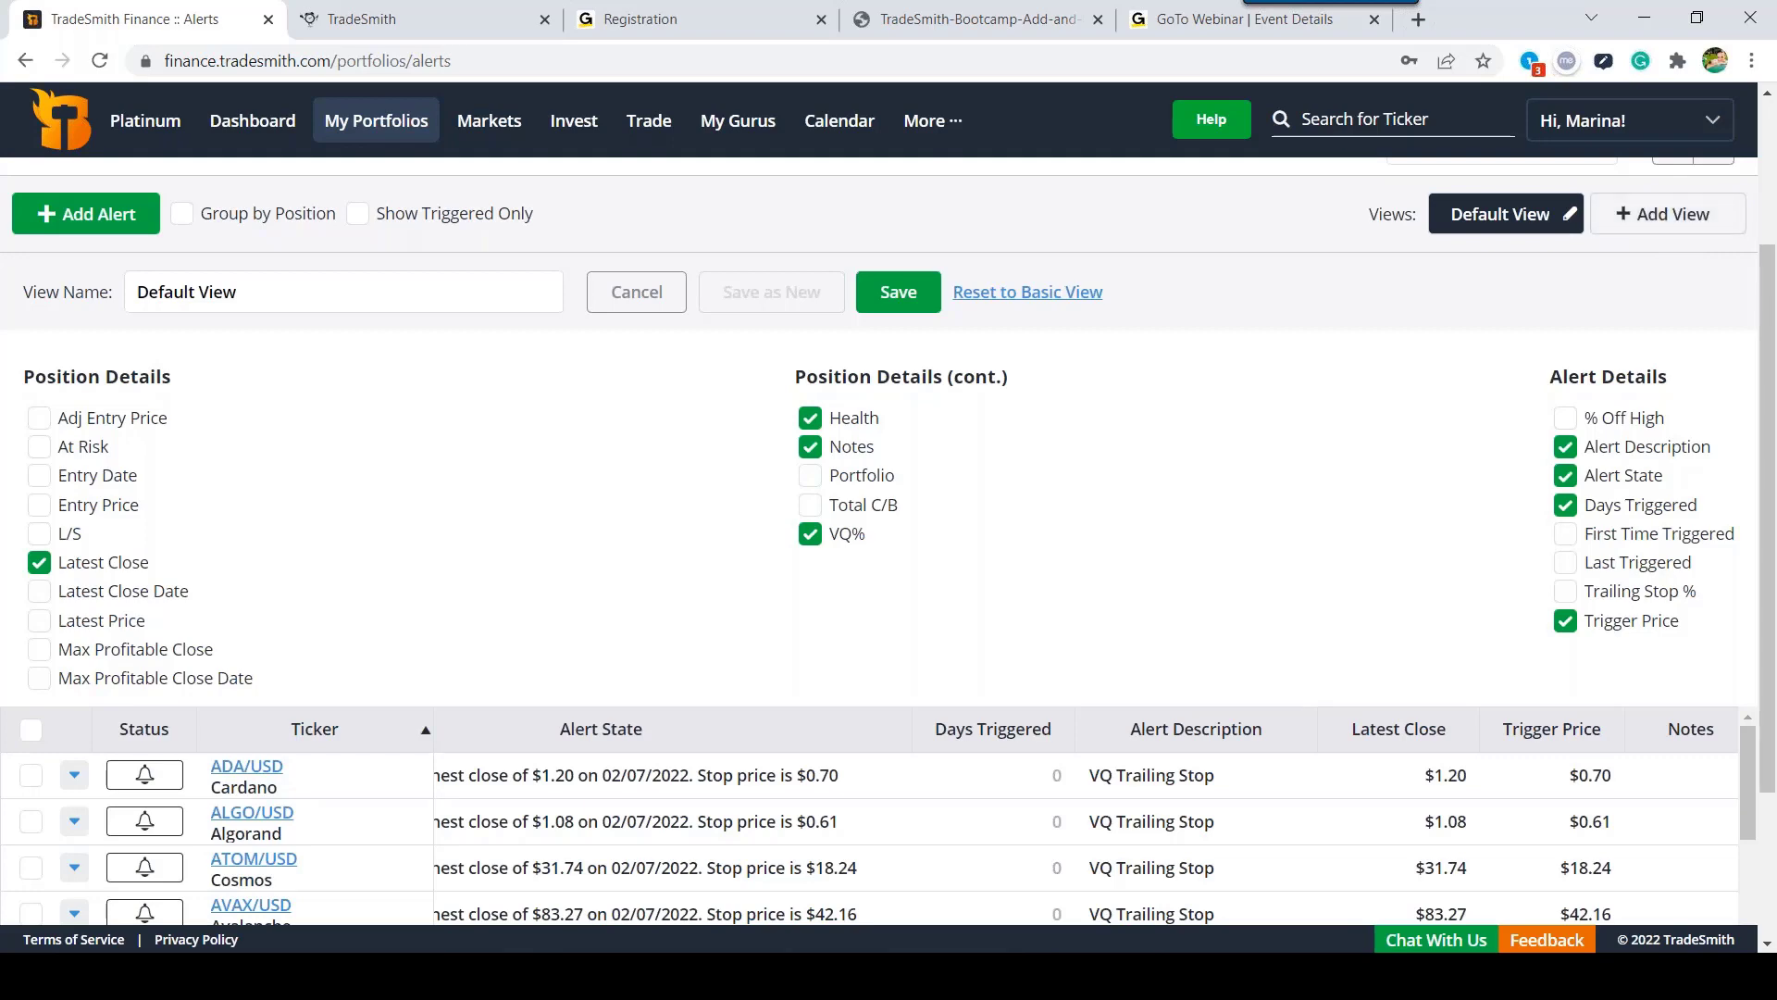
pyautogui.click(633, 309)
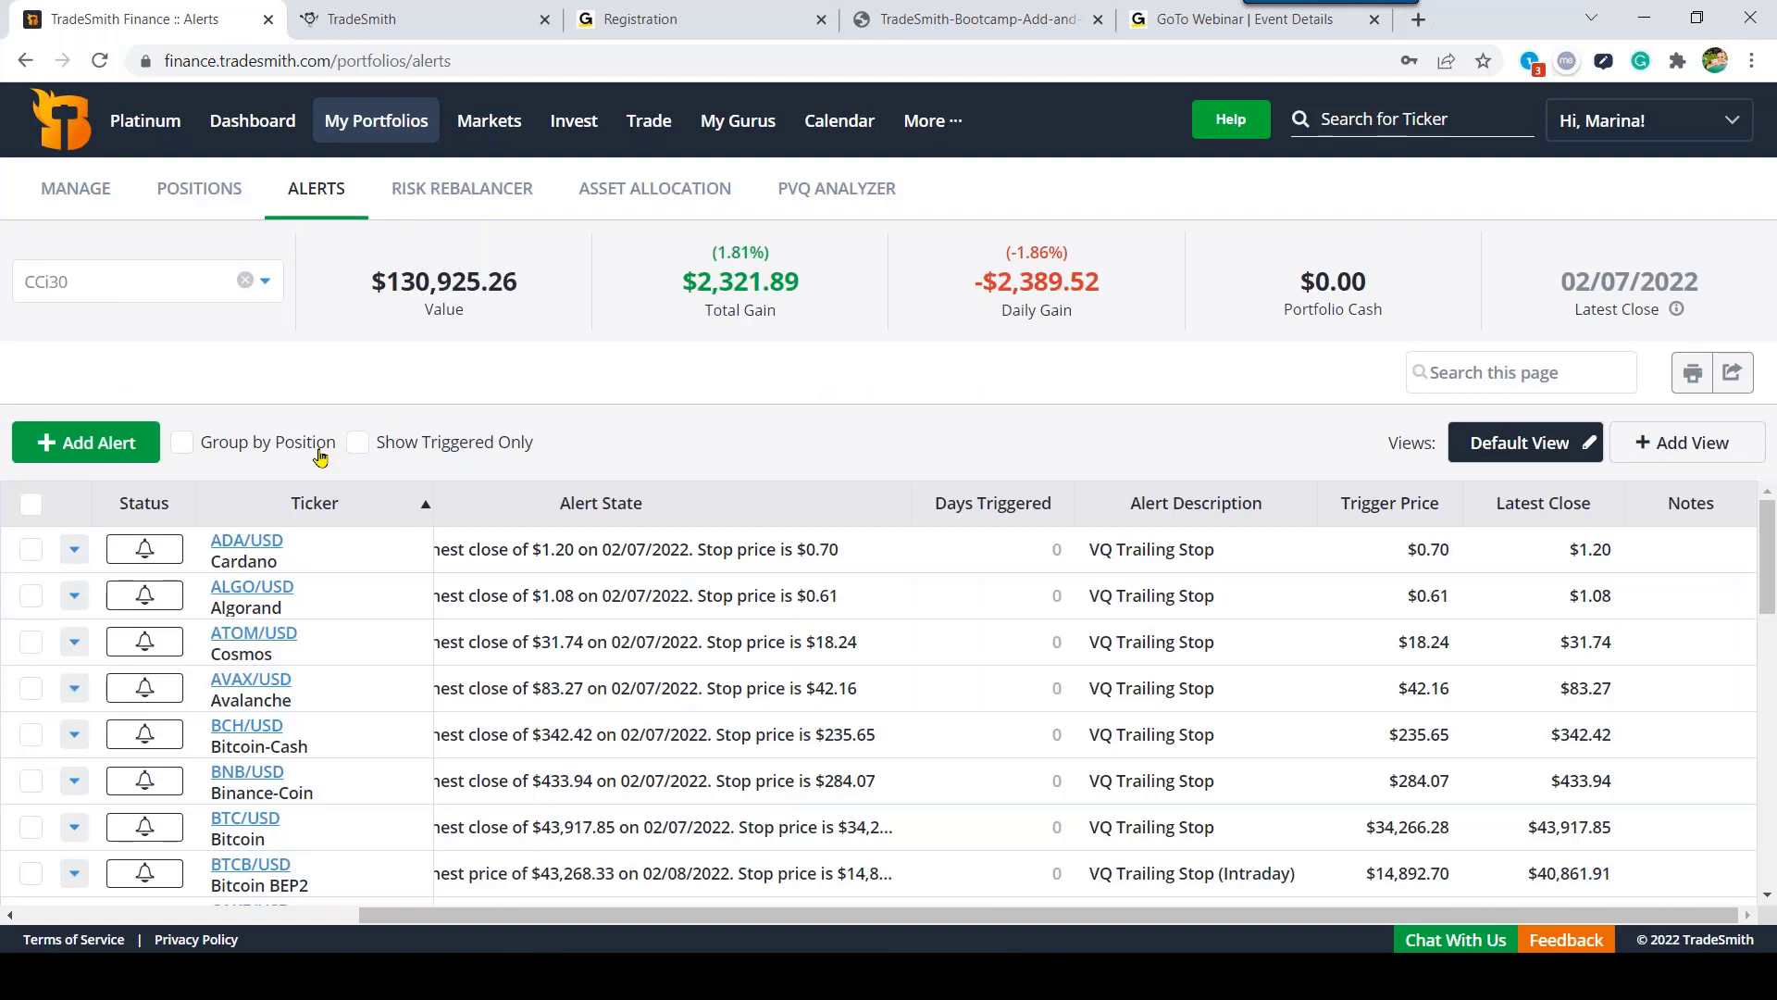
# Step: Select the ADA/USD, ALGO/USD, ATOM/USD and AVAX/USD alerts to check the bulk action offered for them
pyautogui.click(32, 556)
pyautogui.click(31, 597)
pyautogui.click(32, 644)
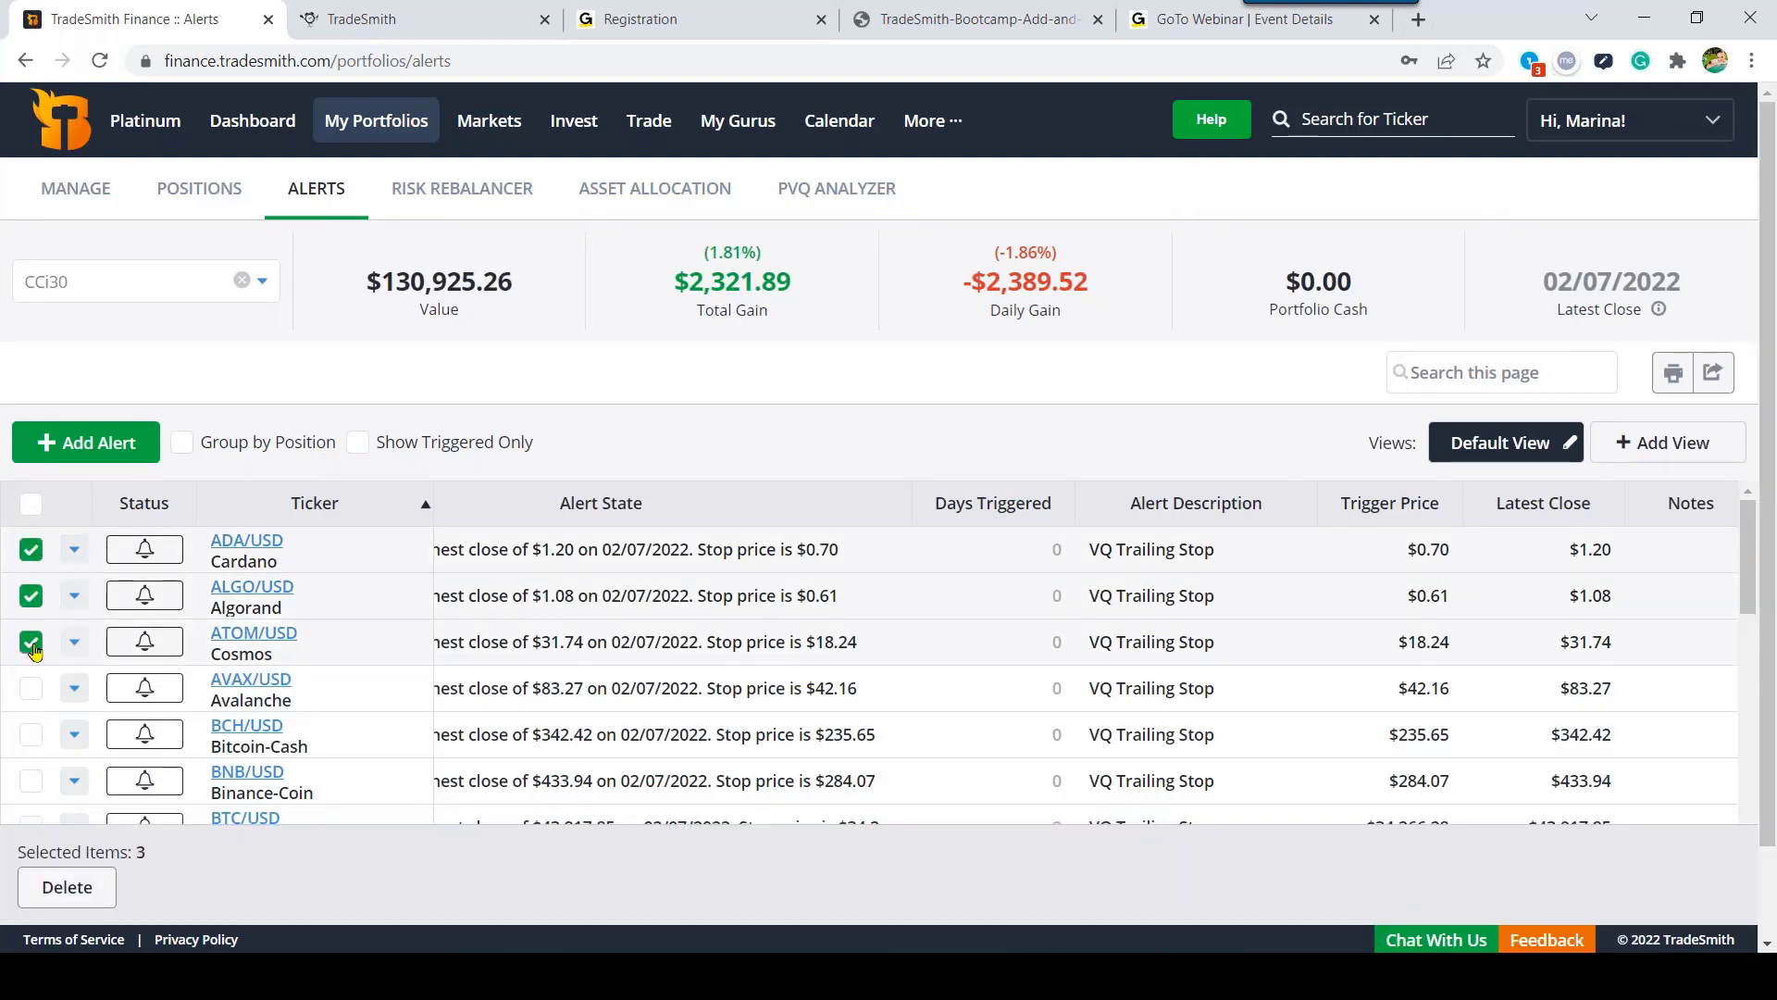
pyautogui.click(30, 690)
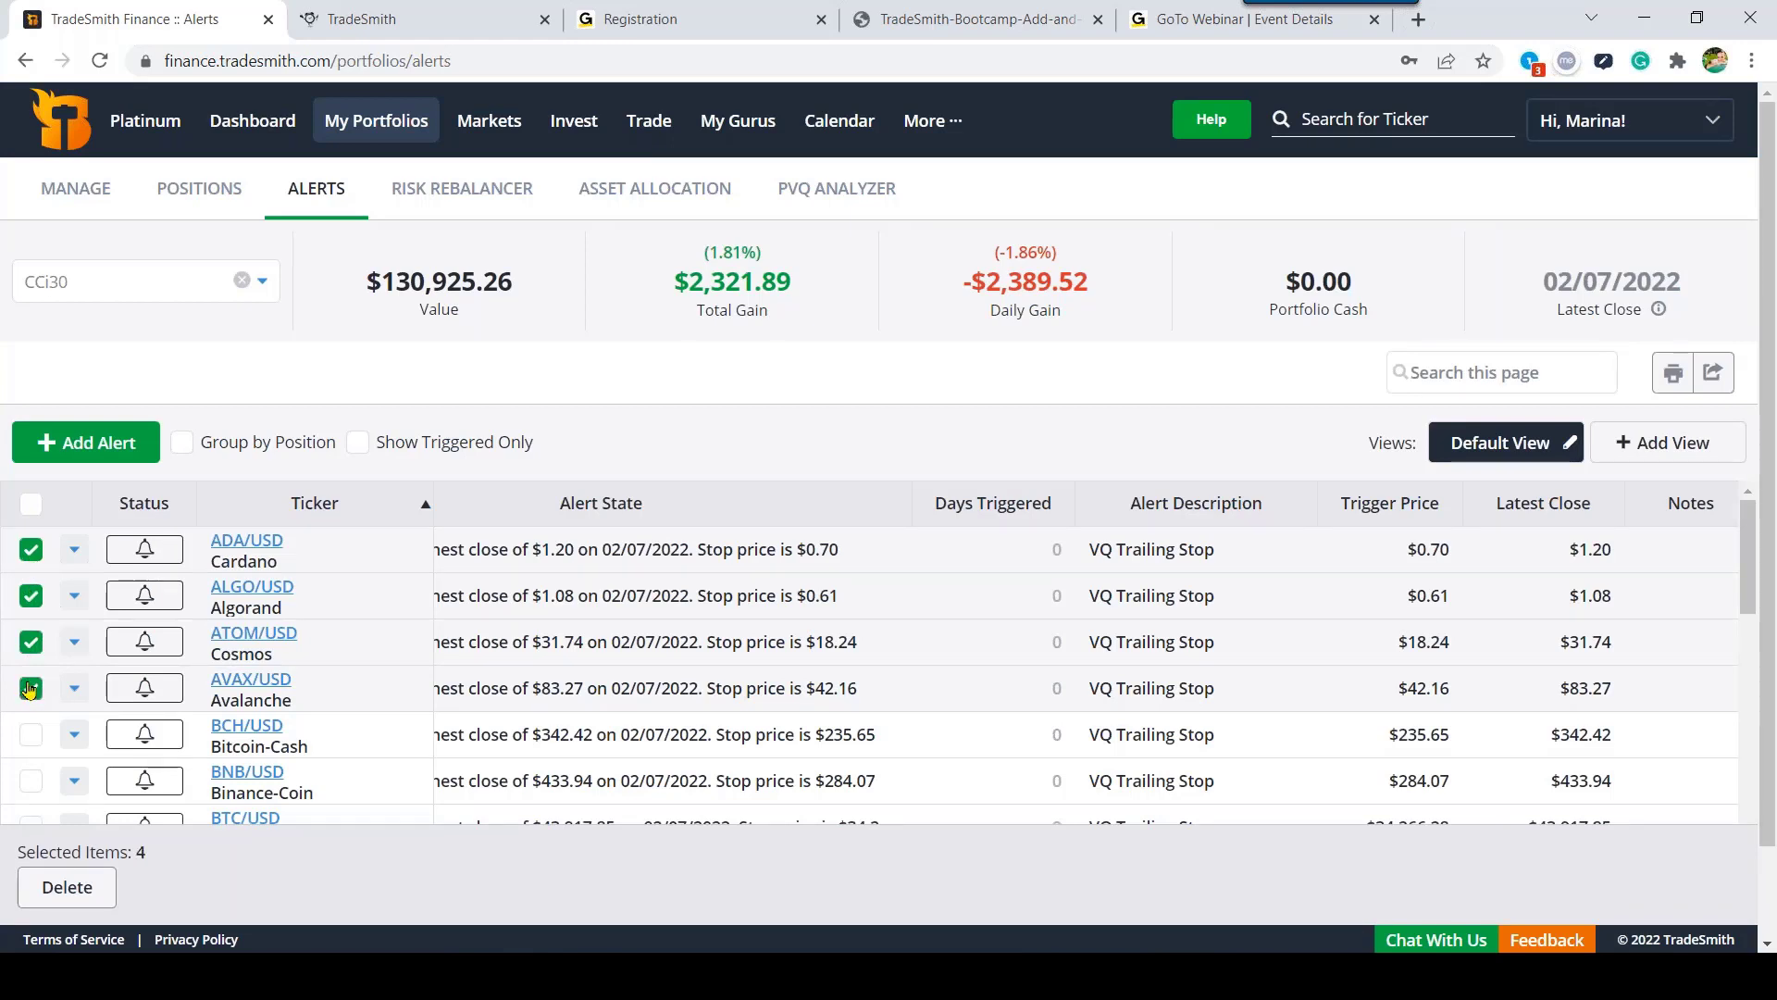
pyautogui.click(82, 887)
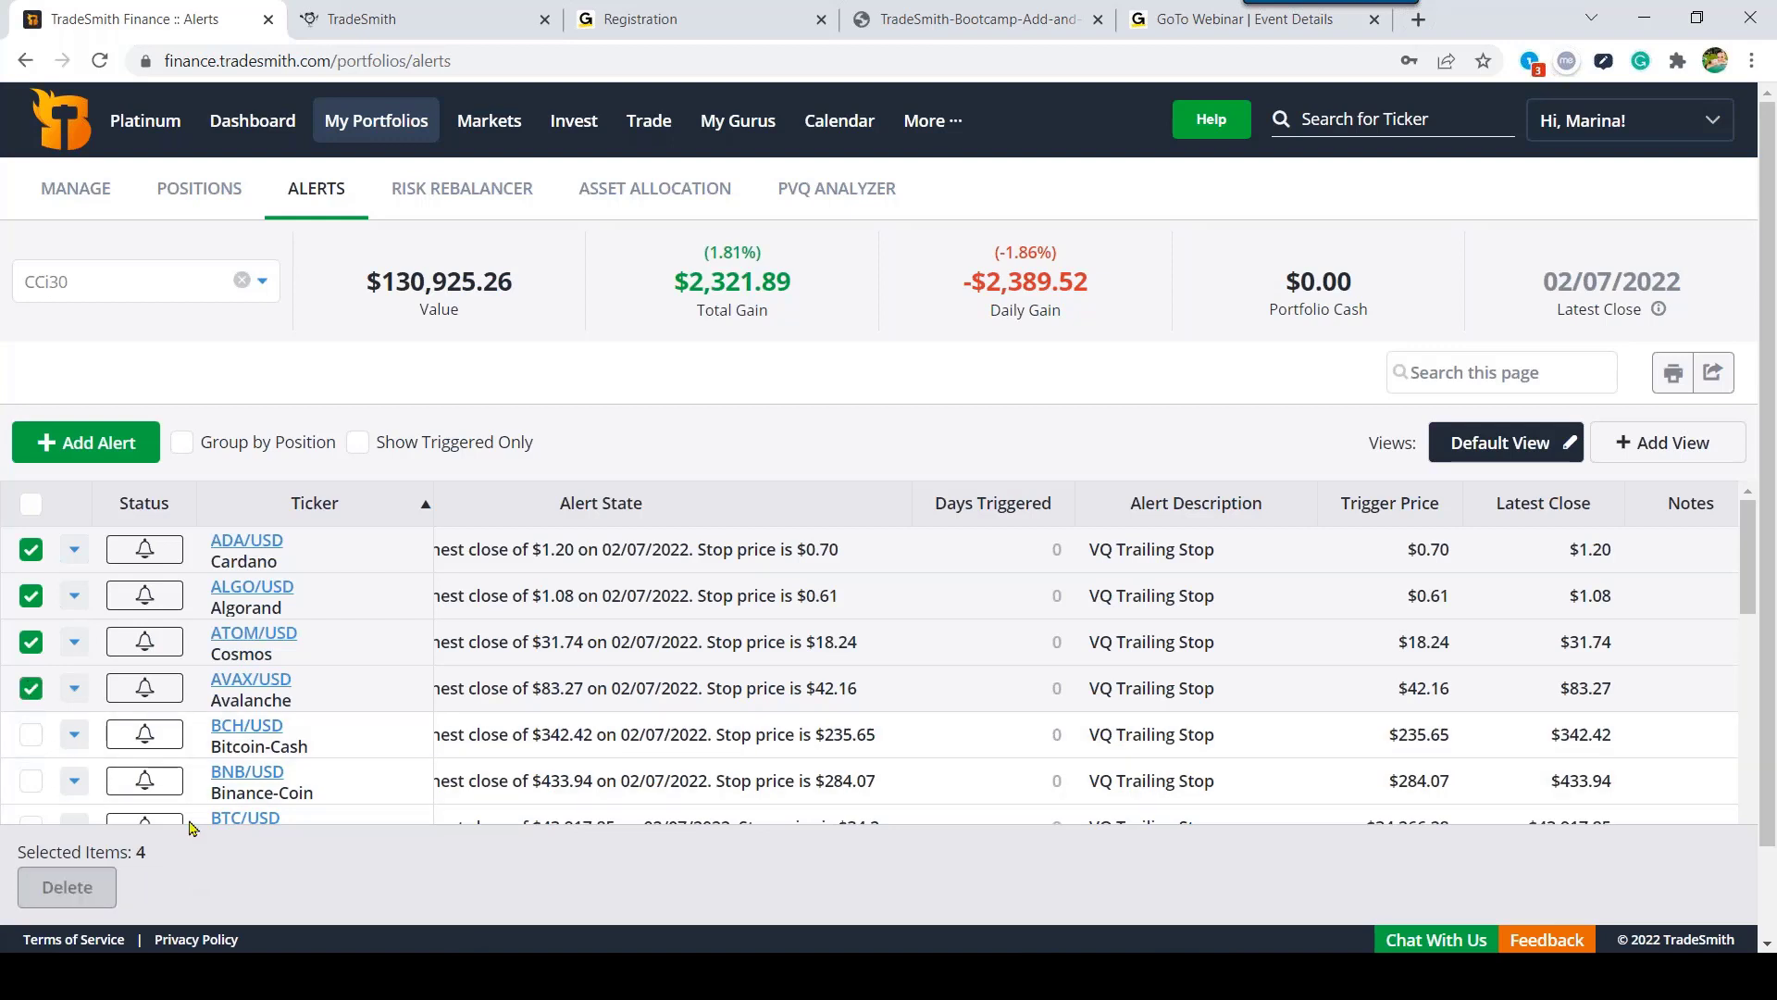
# Step: Check the bulk actions with all alerts selected, and the ADA/USD alert's individual actions after clearing the selection
pyautogui.click(31, 507)
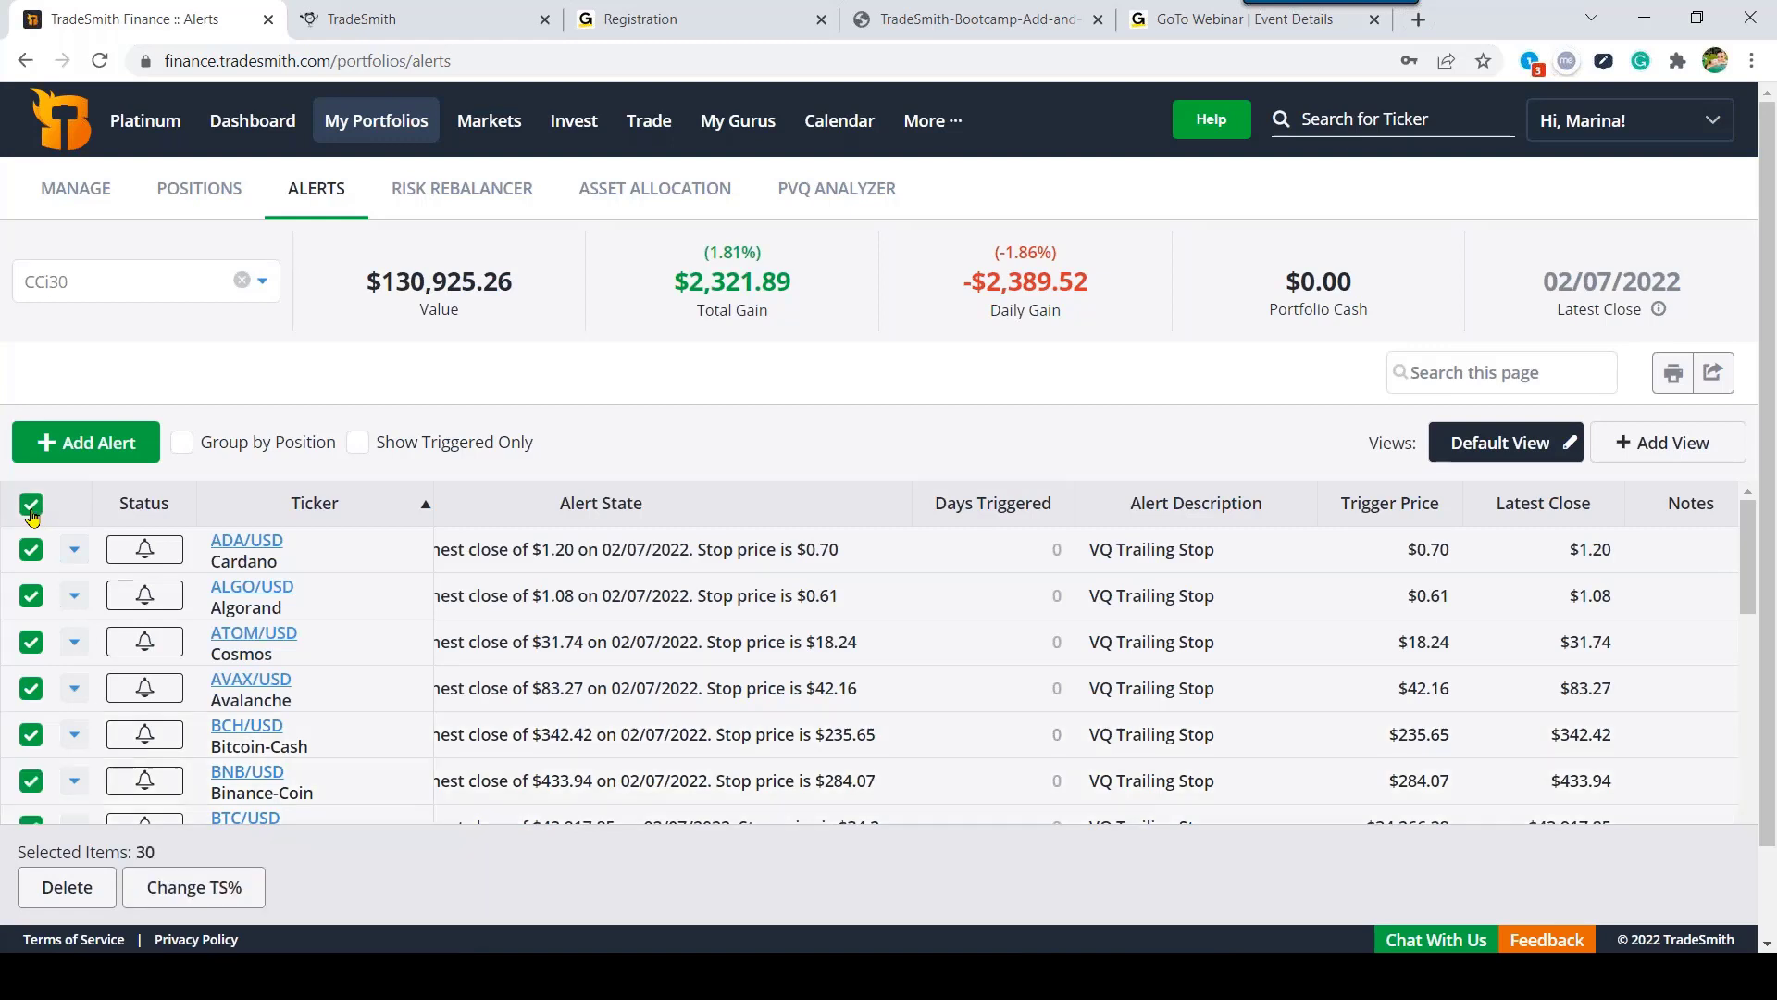
pyautogui.click(63, 898)
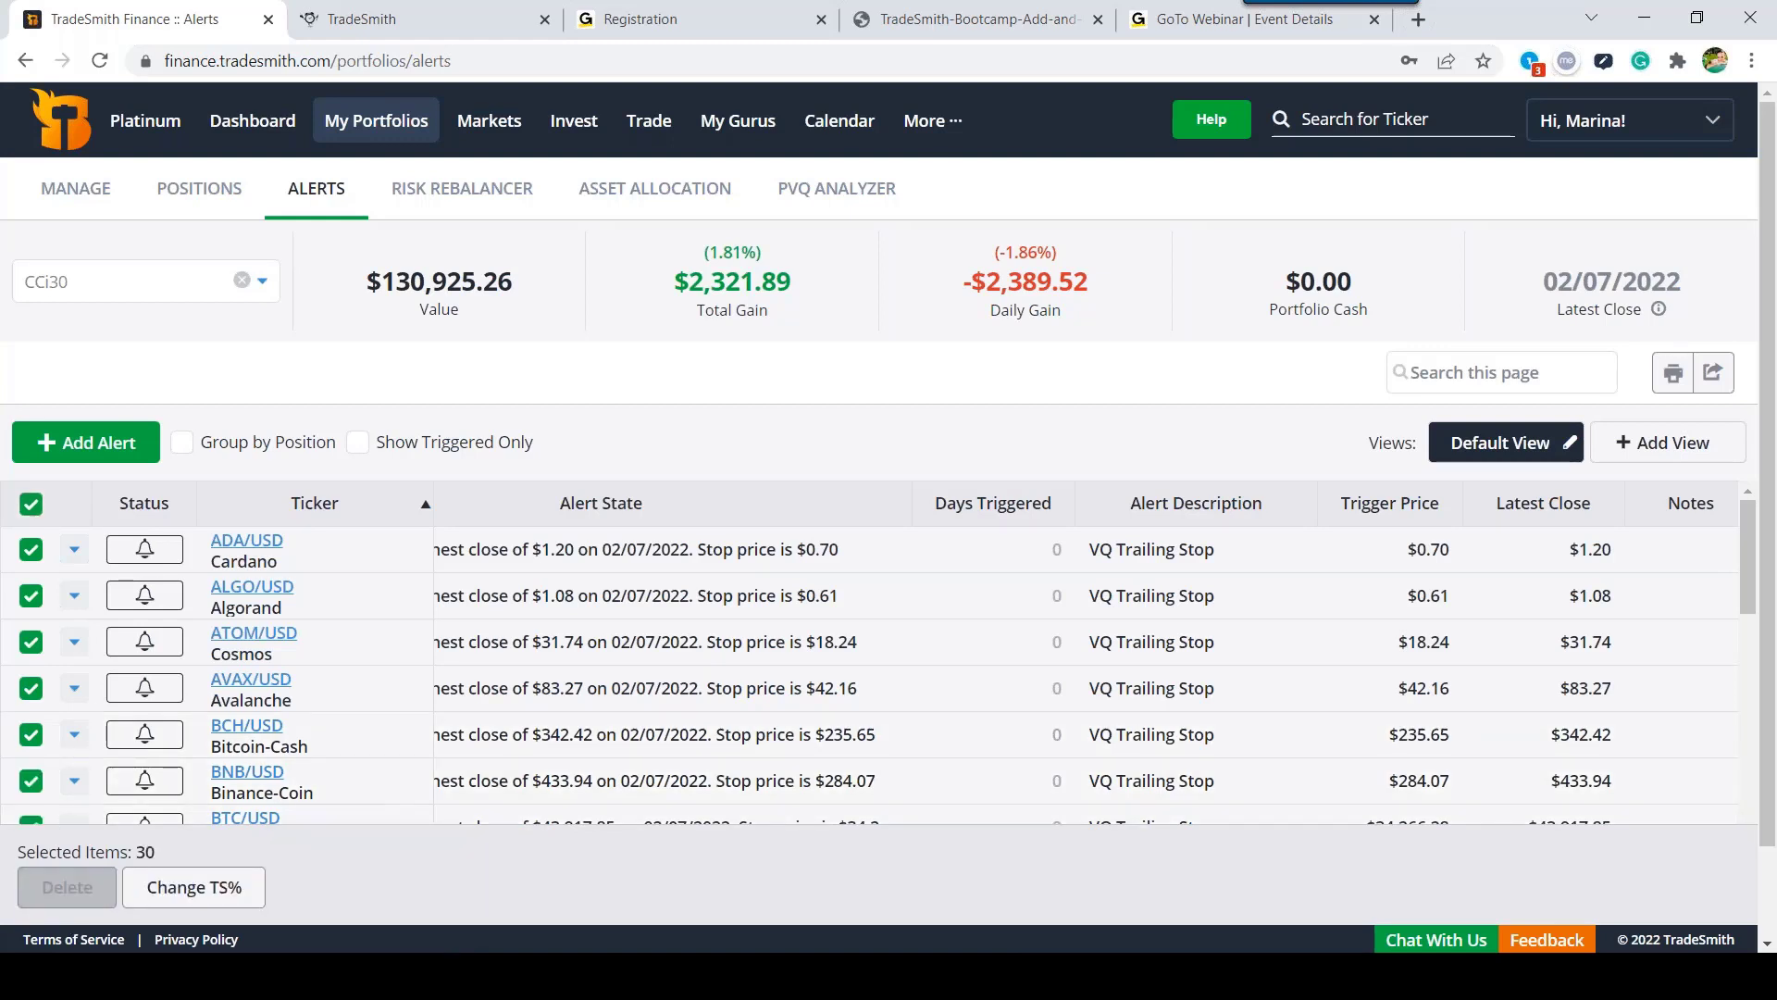
pyautogui.click(33, 505)
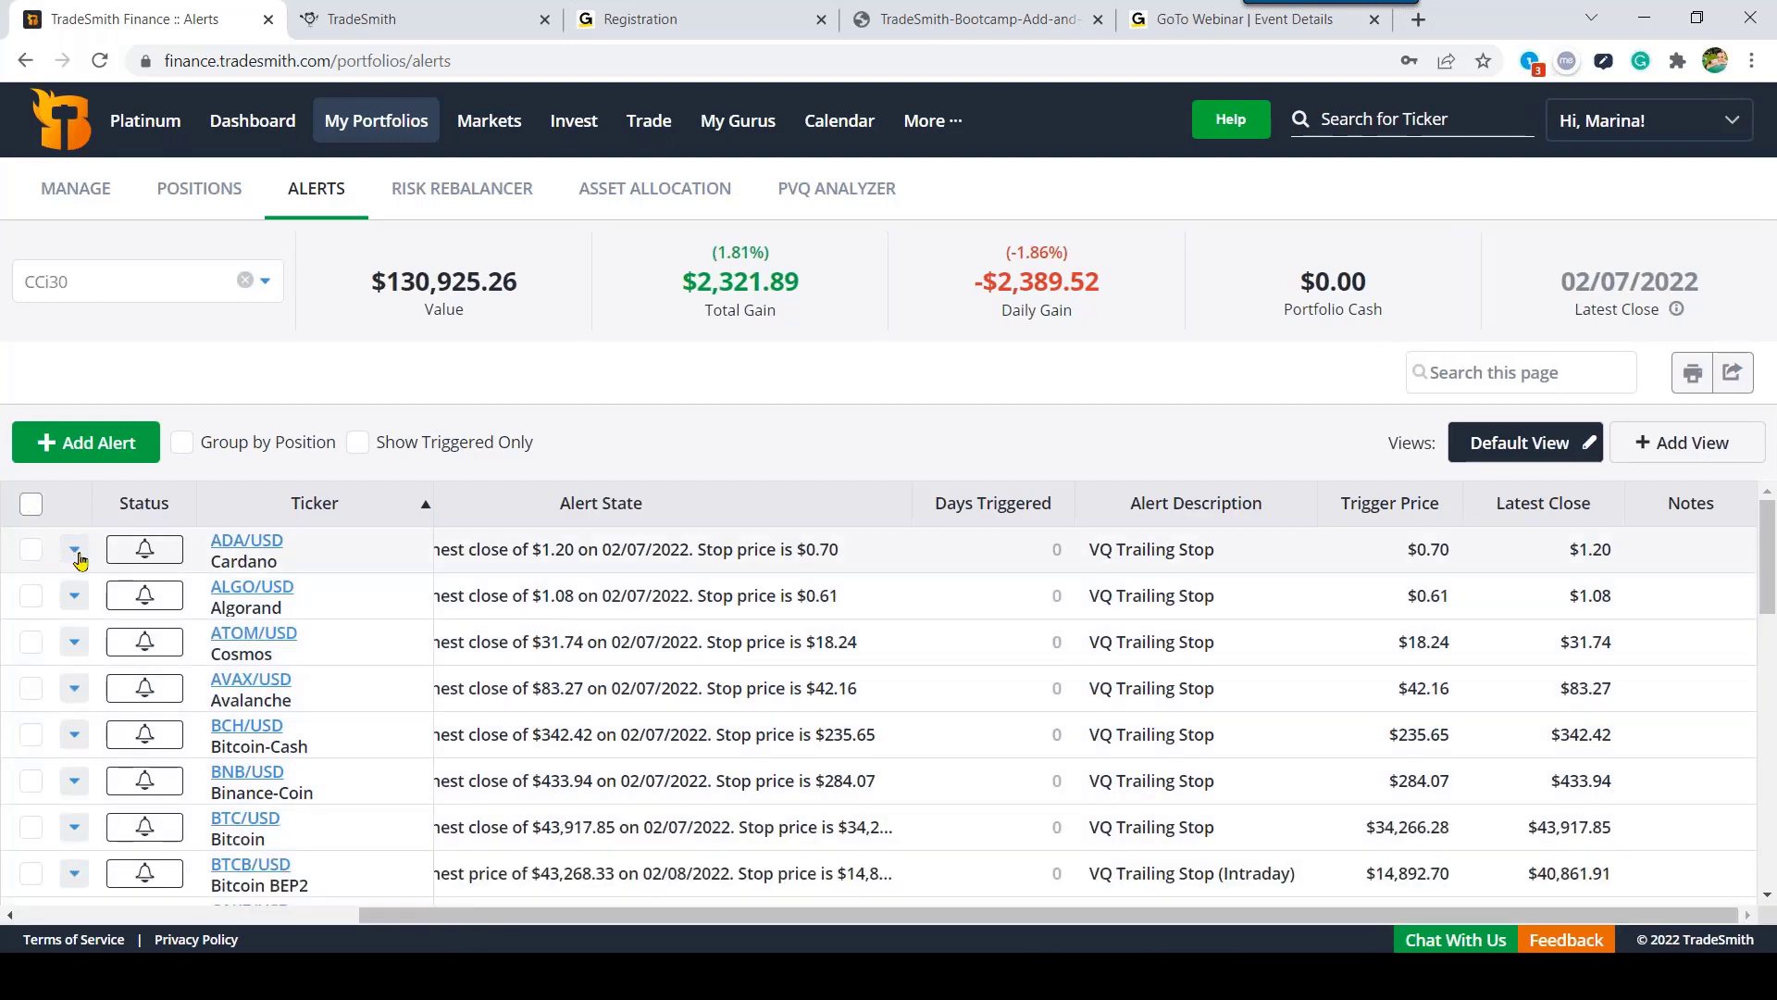
pyautogui.click(76, 552)
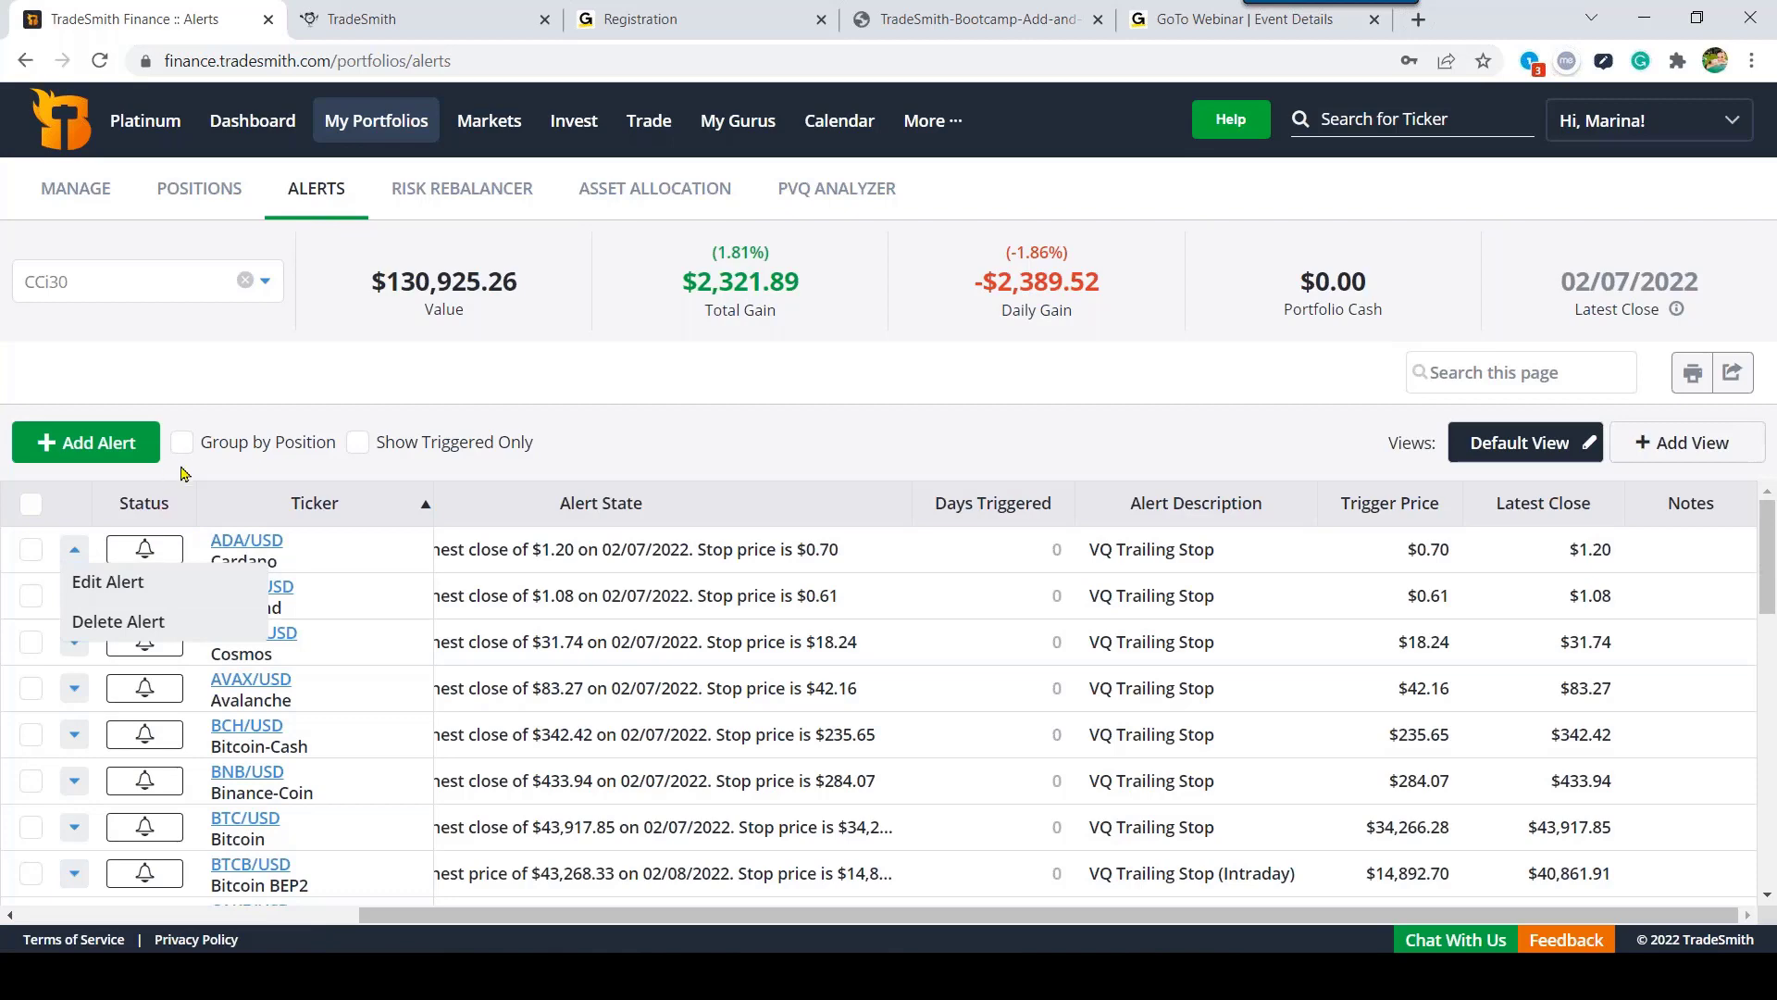
pyautogui.click(75, 549)
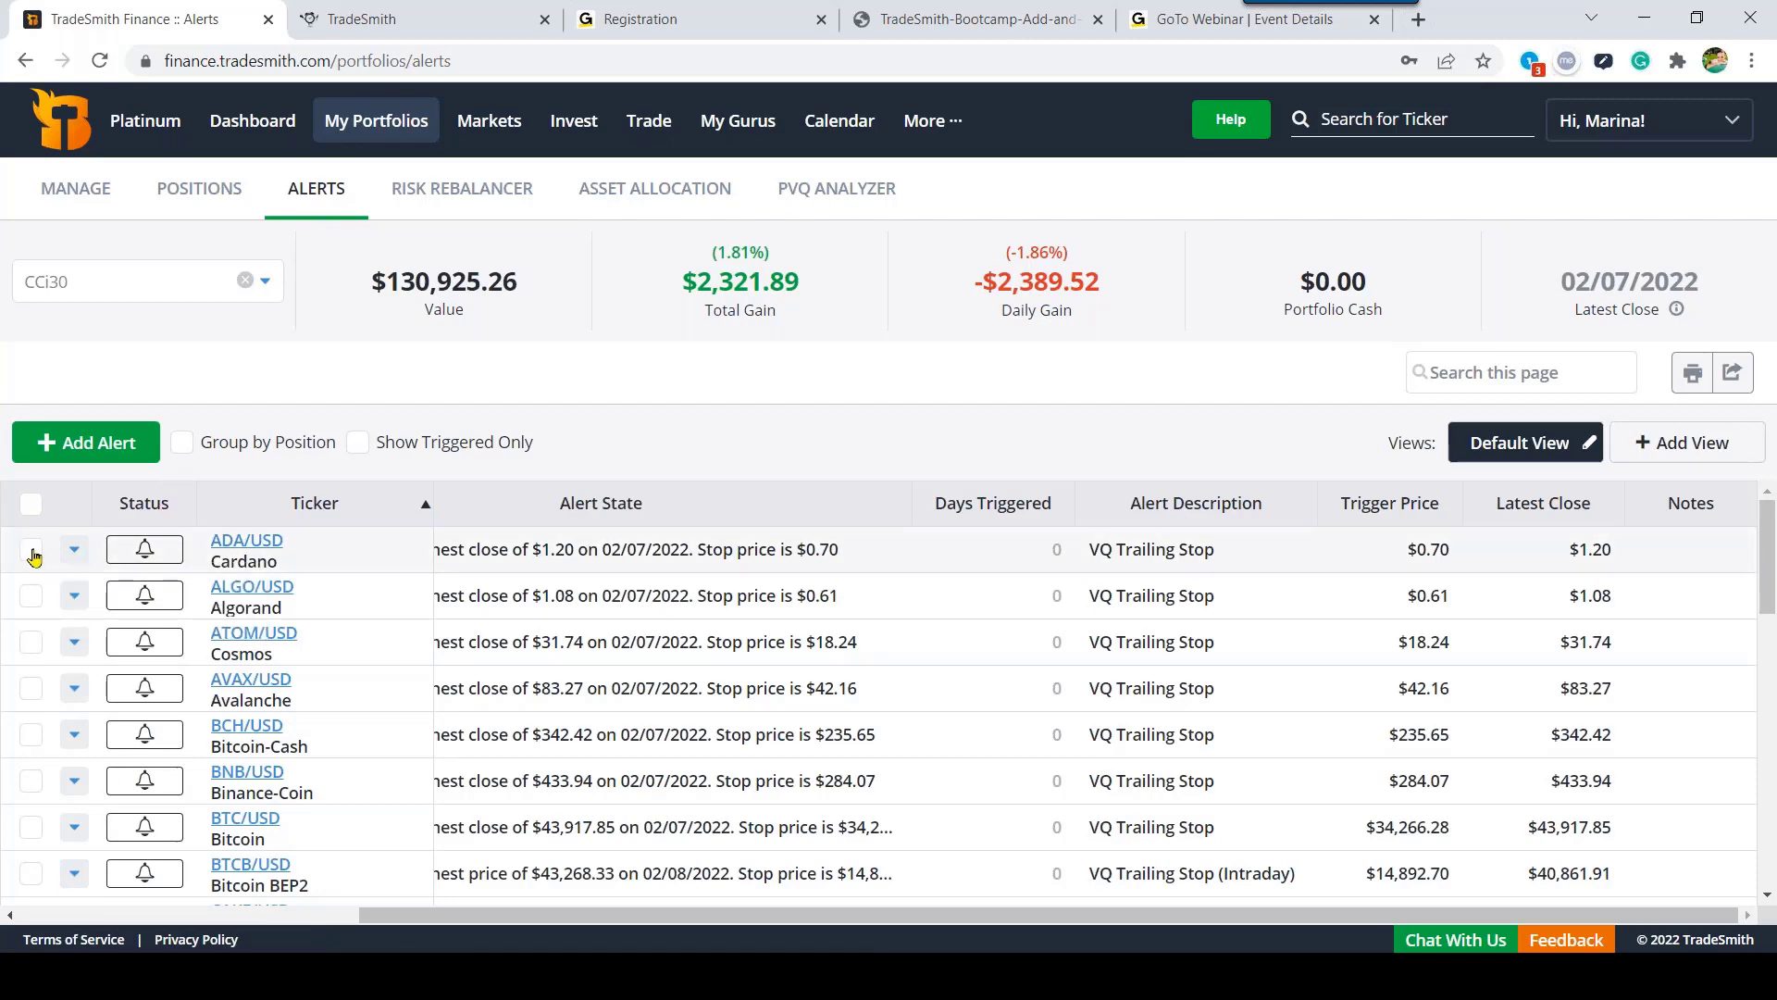
# Step: Compare the bulk actions offered for the CAKE/USD percentage trailing stop alert with those for the BTCB/USD intraday VQ alert
pyautogui.scroll(-1, 74, 648)
pyautogui.scroll(-1, 76, 663)
pyautogui.click(31, 690)
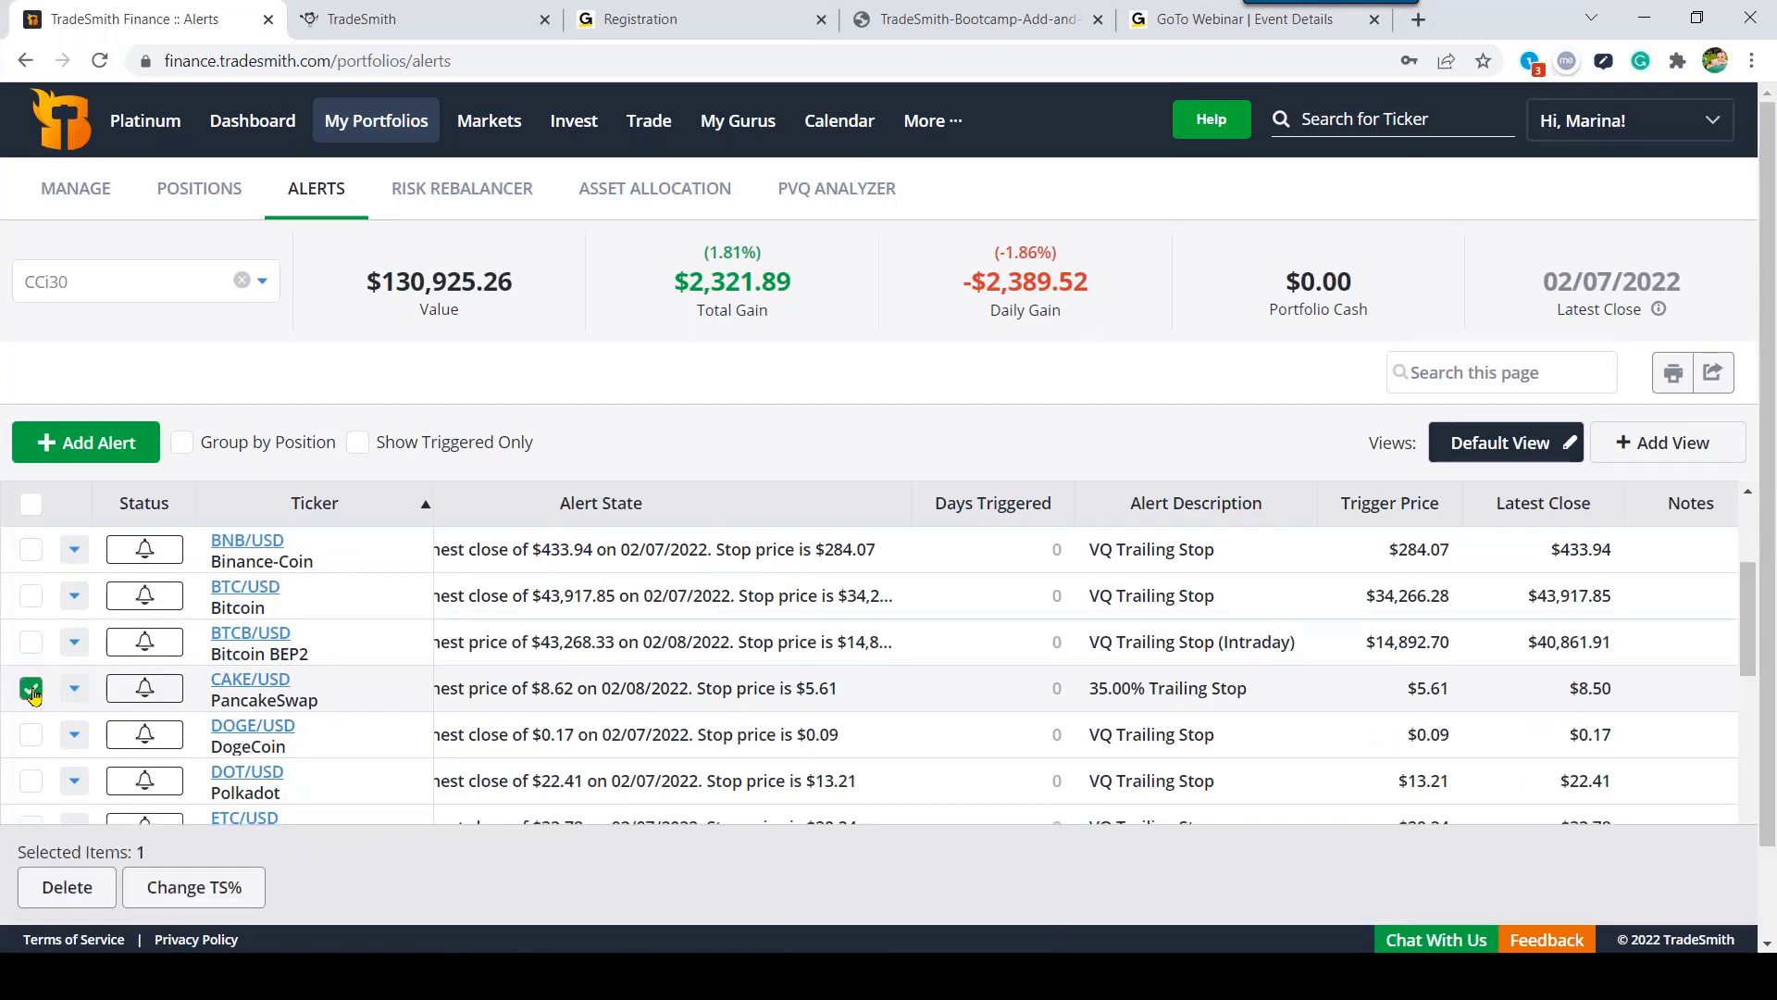
pyautogui.click(196, 891)
pyautogui.moveTo(1089, 689); pyautogui.dragTo(1265, 692)
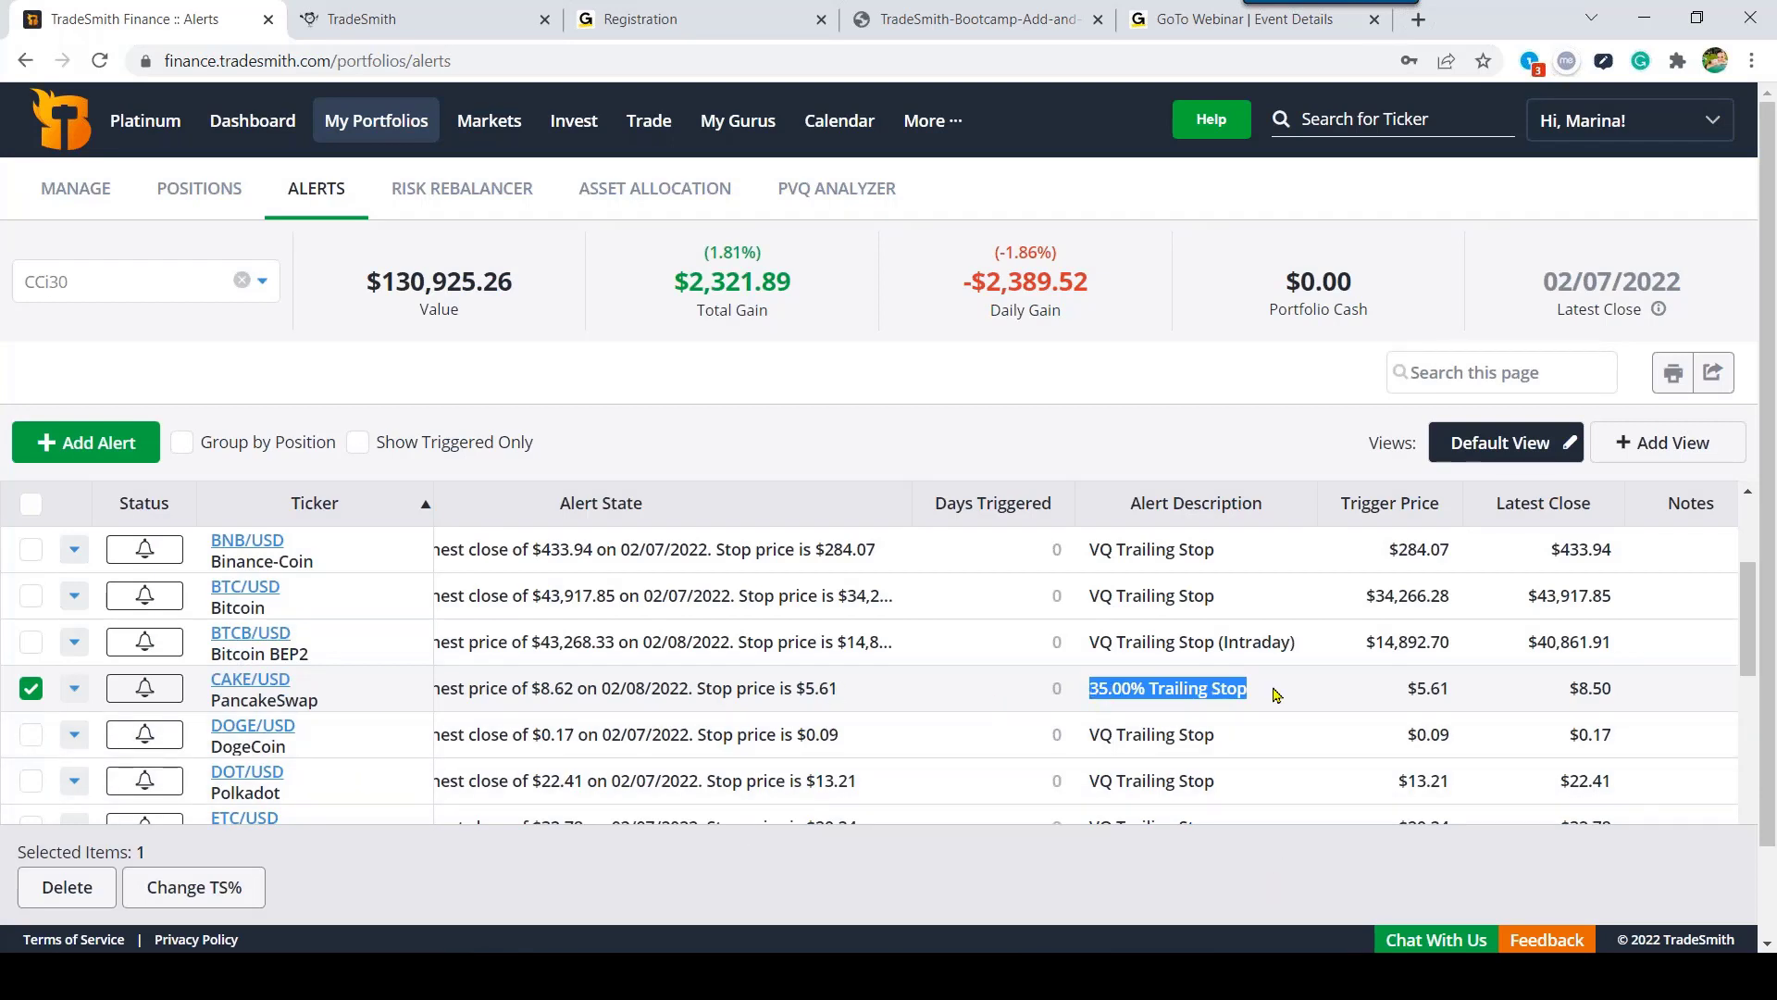
pyautogui.click(31, 692)
pyautogui.click(30, 692)
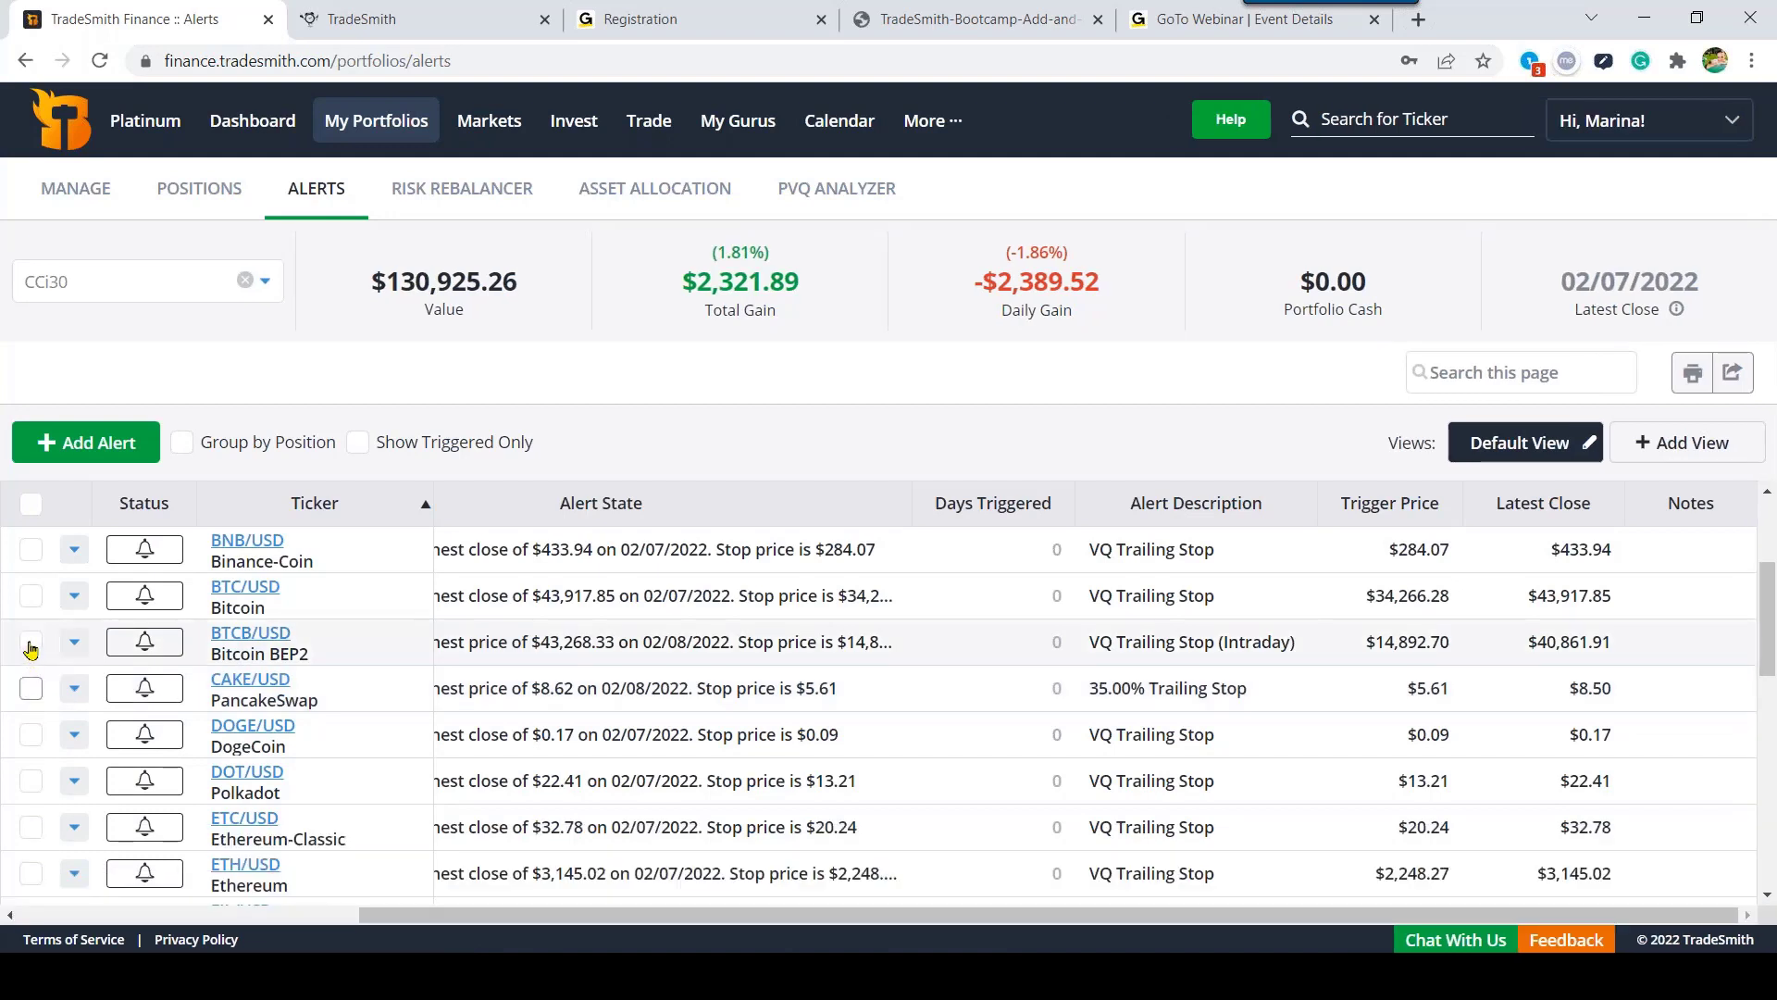
pyautogui.click(31, 645)
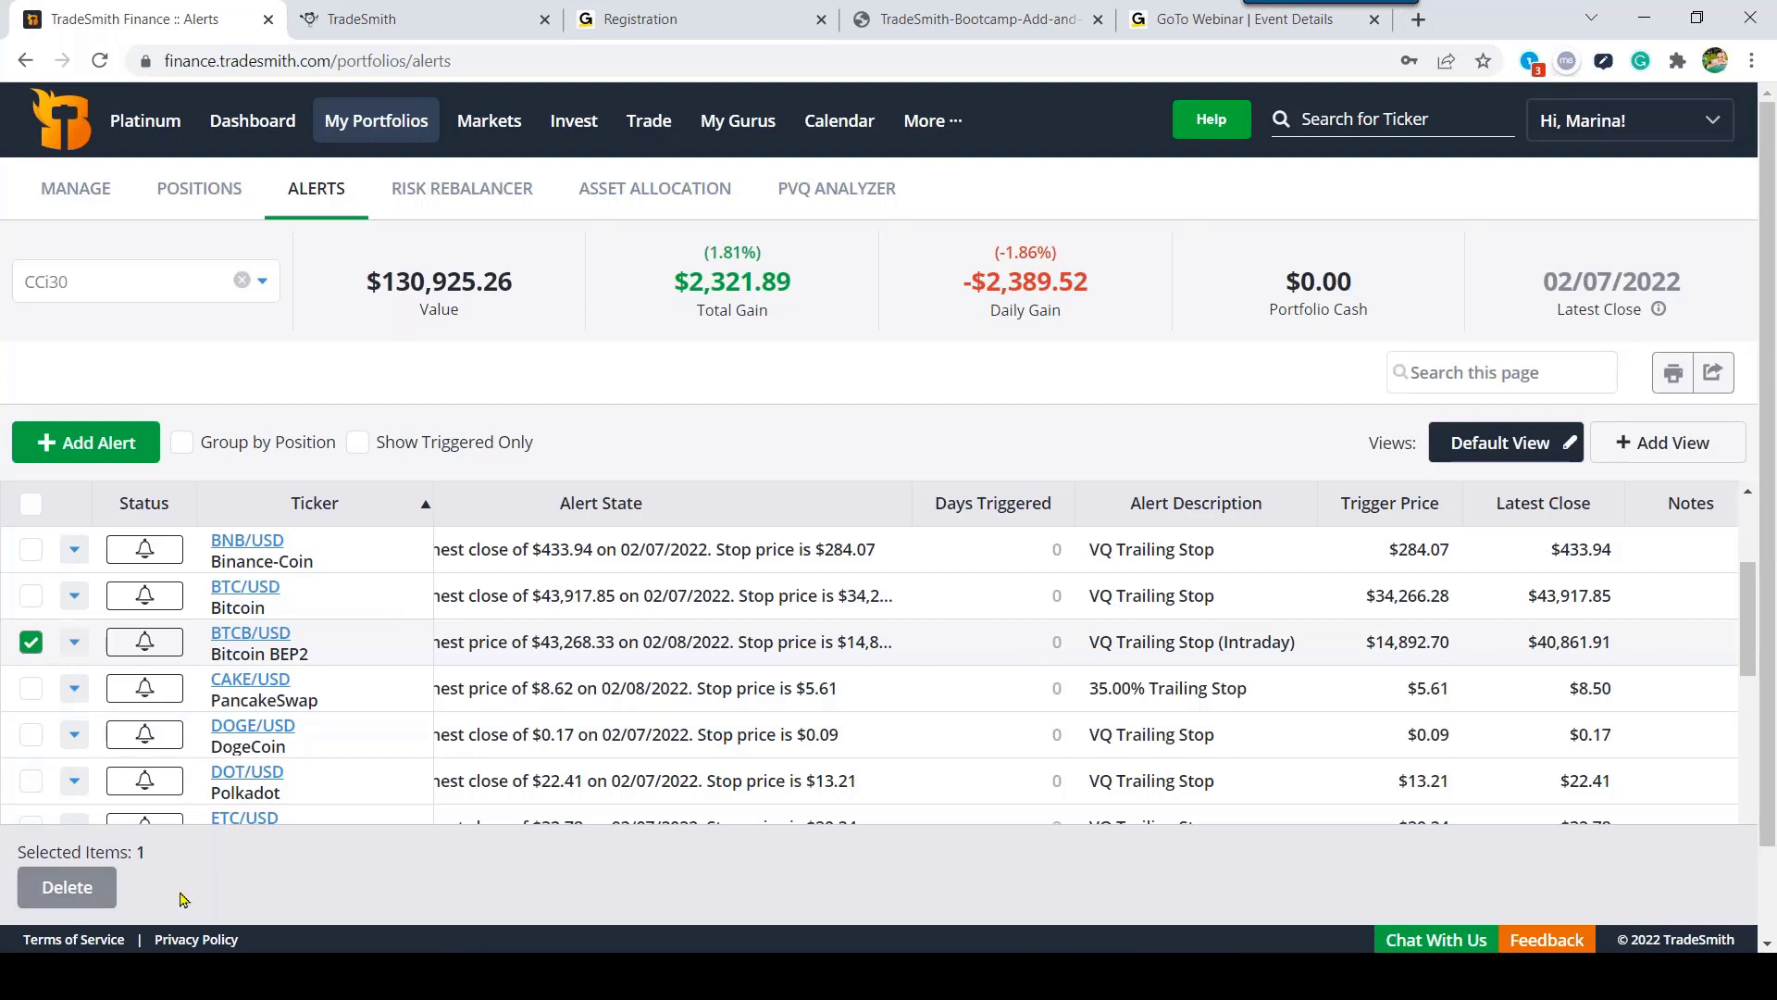
# Step: Try the custom percentage option while editing the BTCB/USD alert, cancel the edit and deselect the alert
pyautogui.click(104, 898)
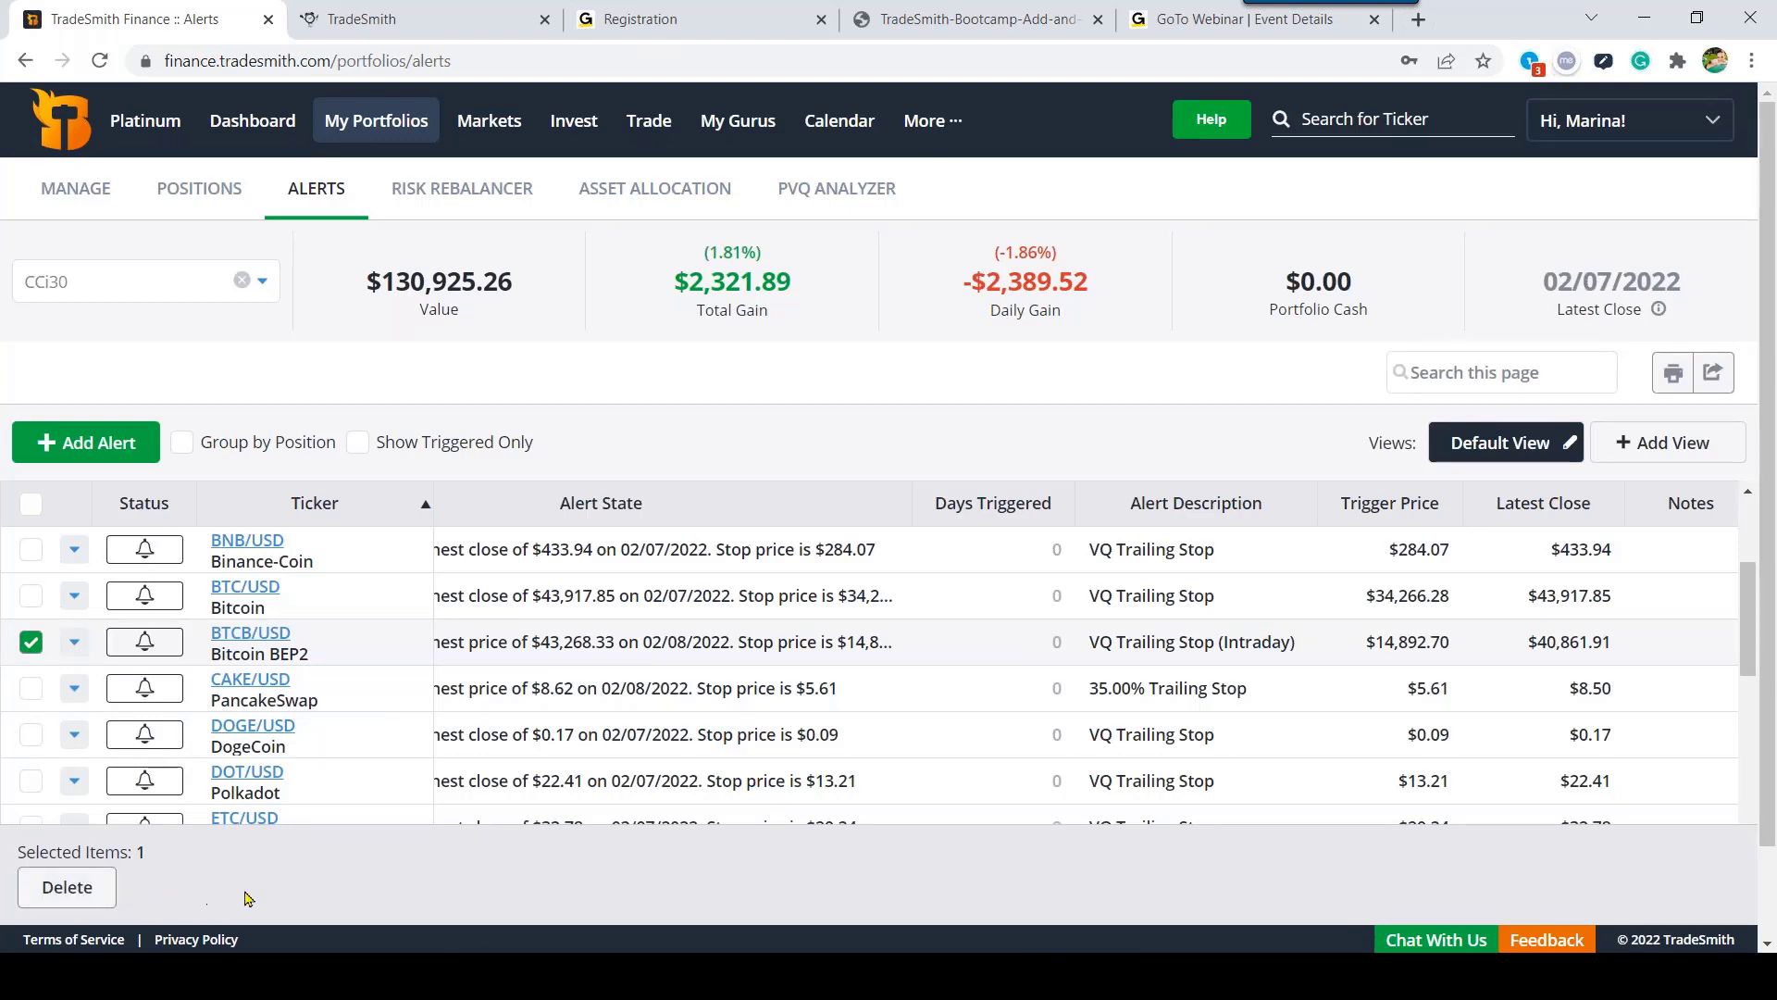
pyautogui.click(73, 643)
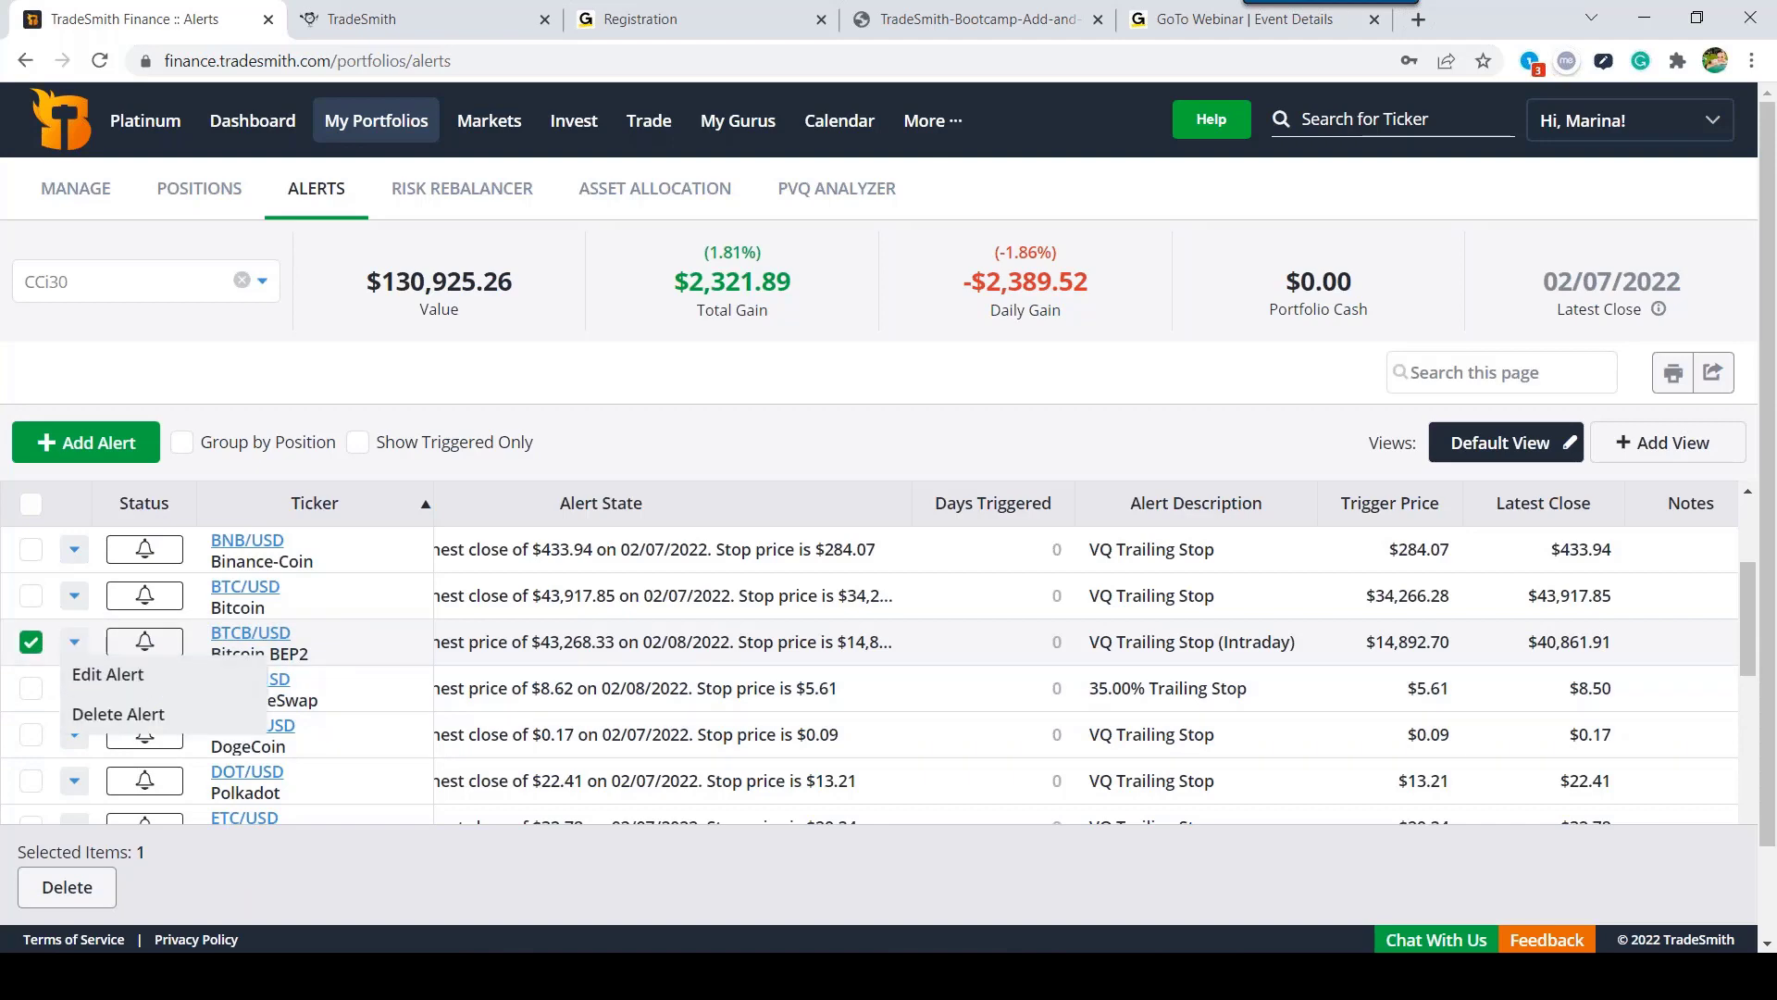
pyautogui.click(107, 674)
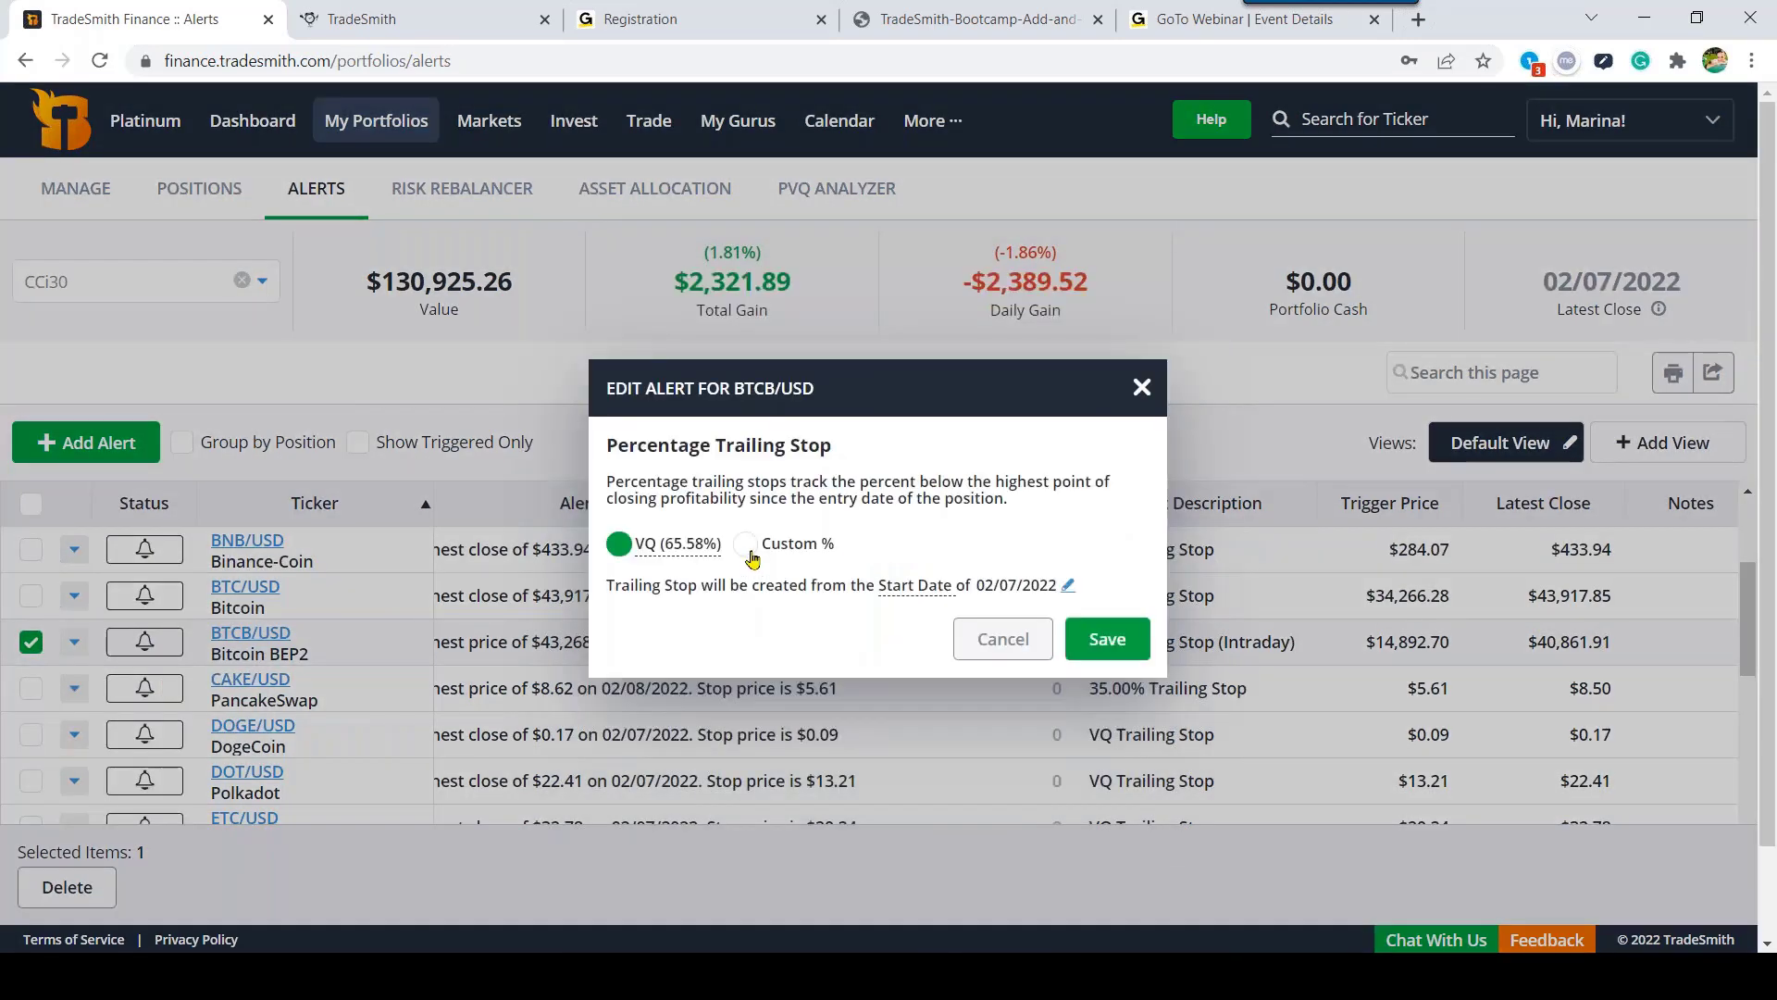
pyautogui.click(748, 548)
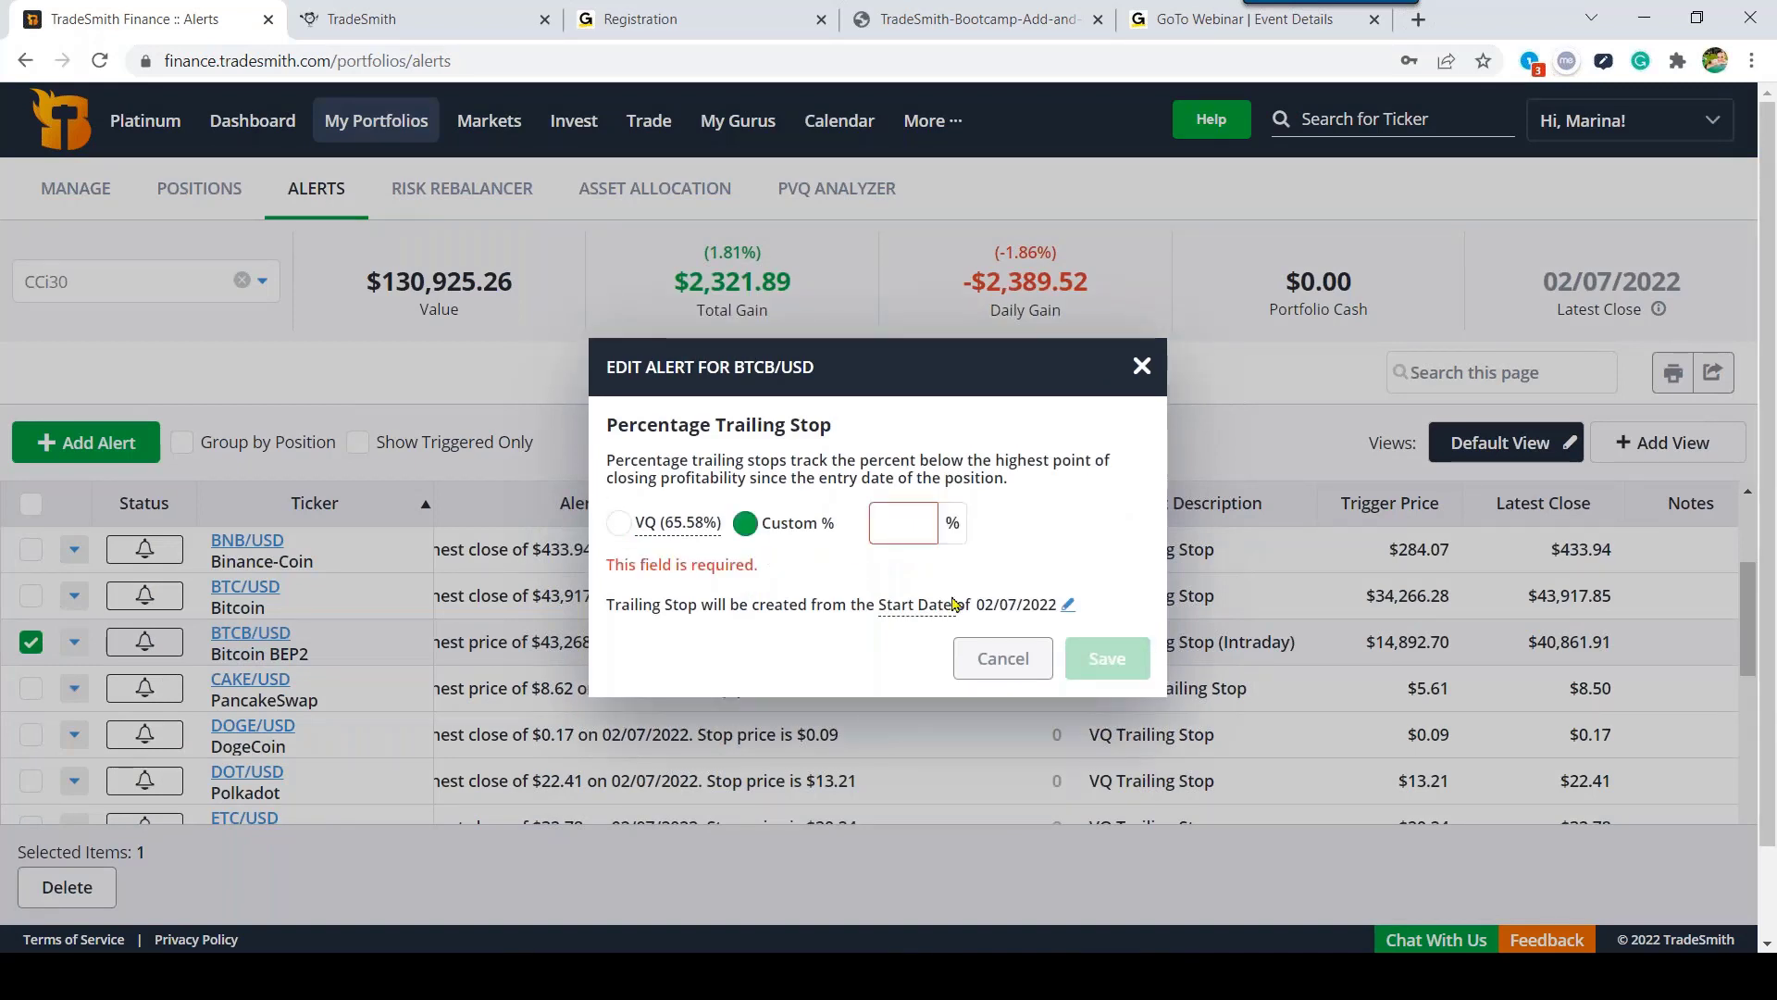
pyautogui.click(1003, 664)
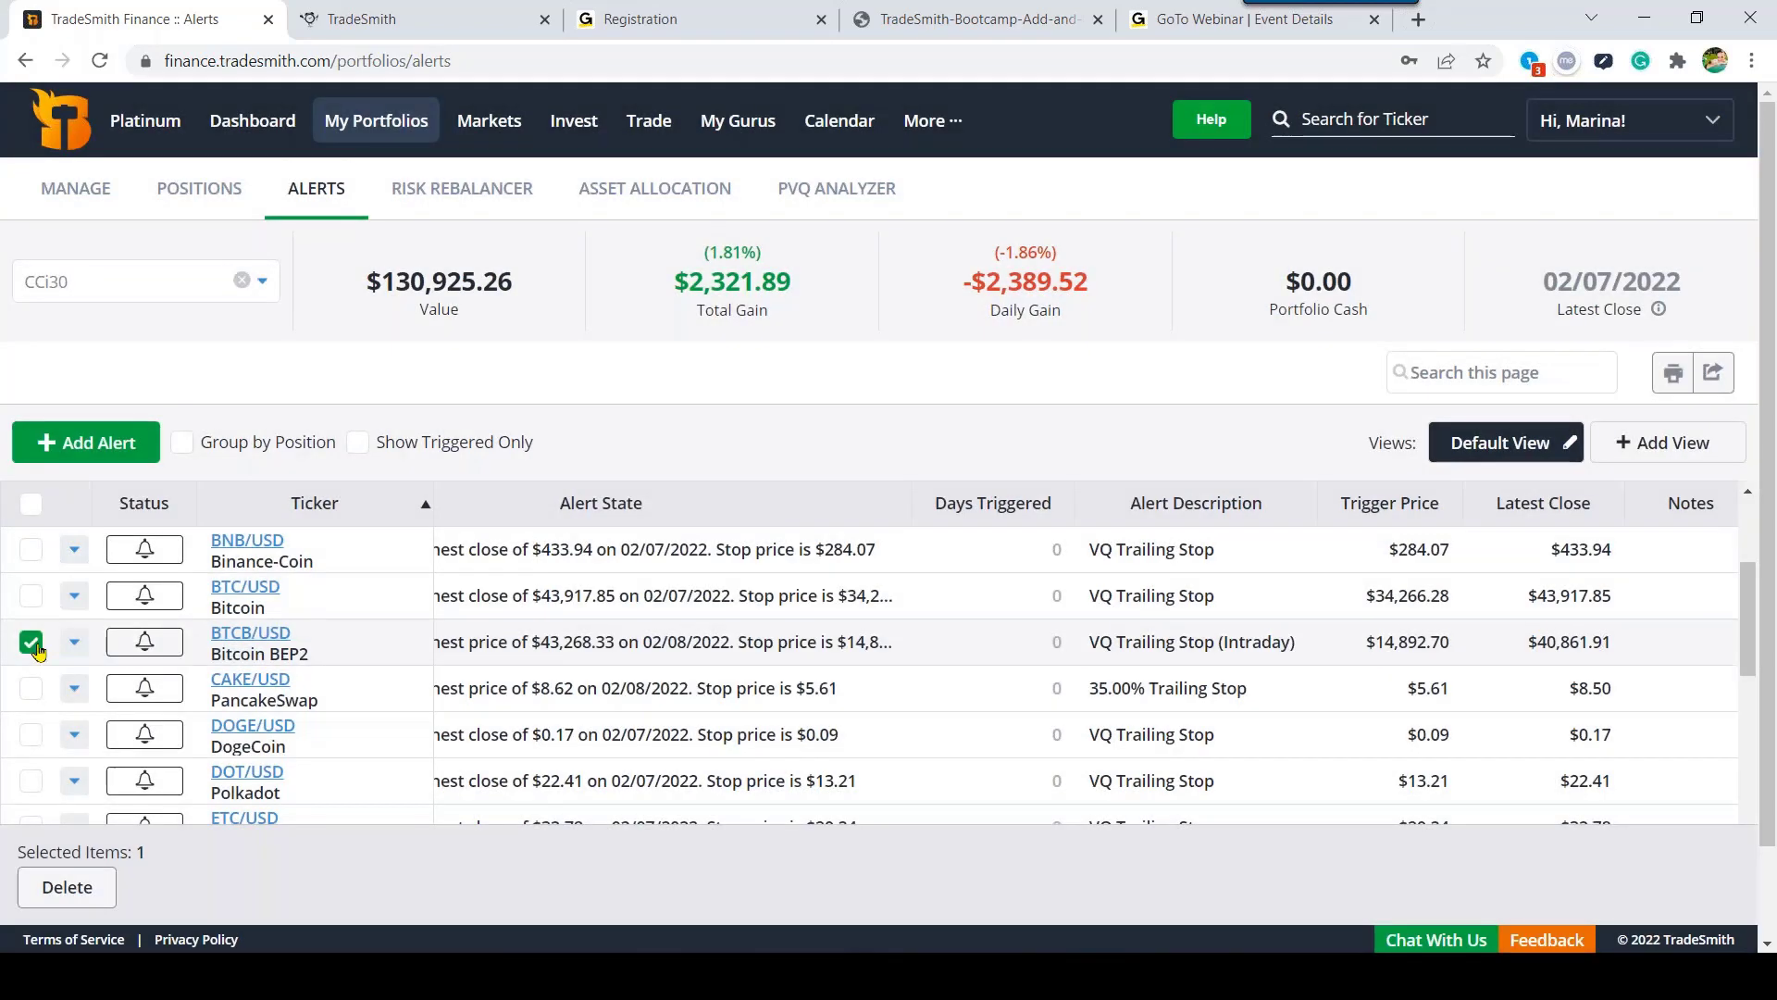
pyautogui.click(31, 643)
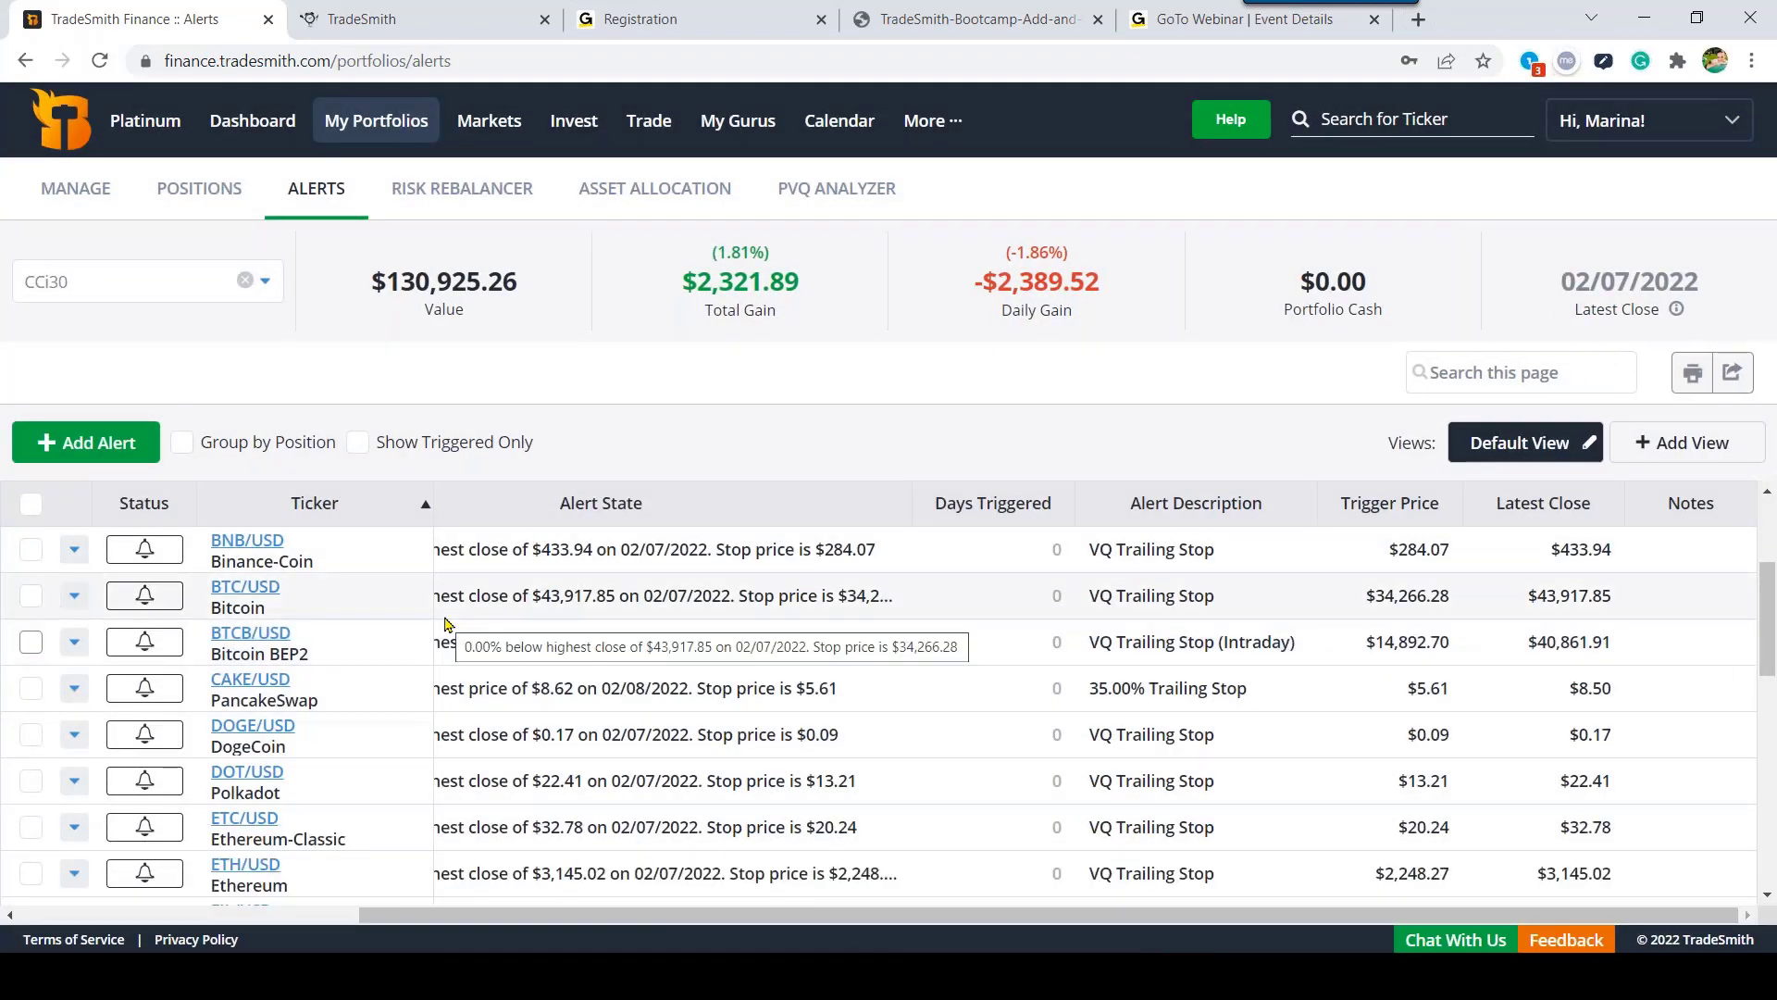
# Step: Start adding an alert to the CAKE/USD position of the CCi30 portfolio and review the alert types and template option offered
pyautogui.click(86, 442)
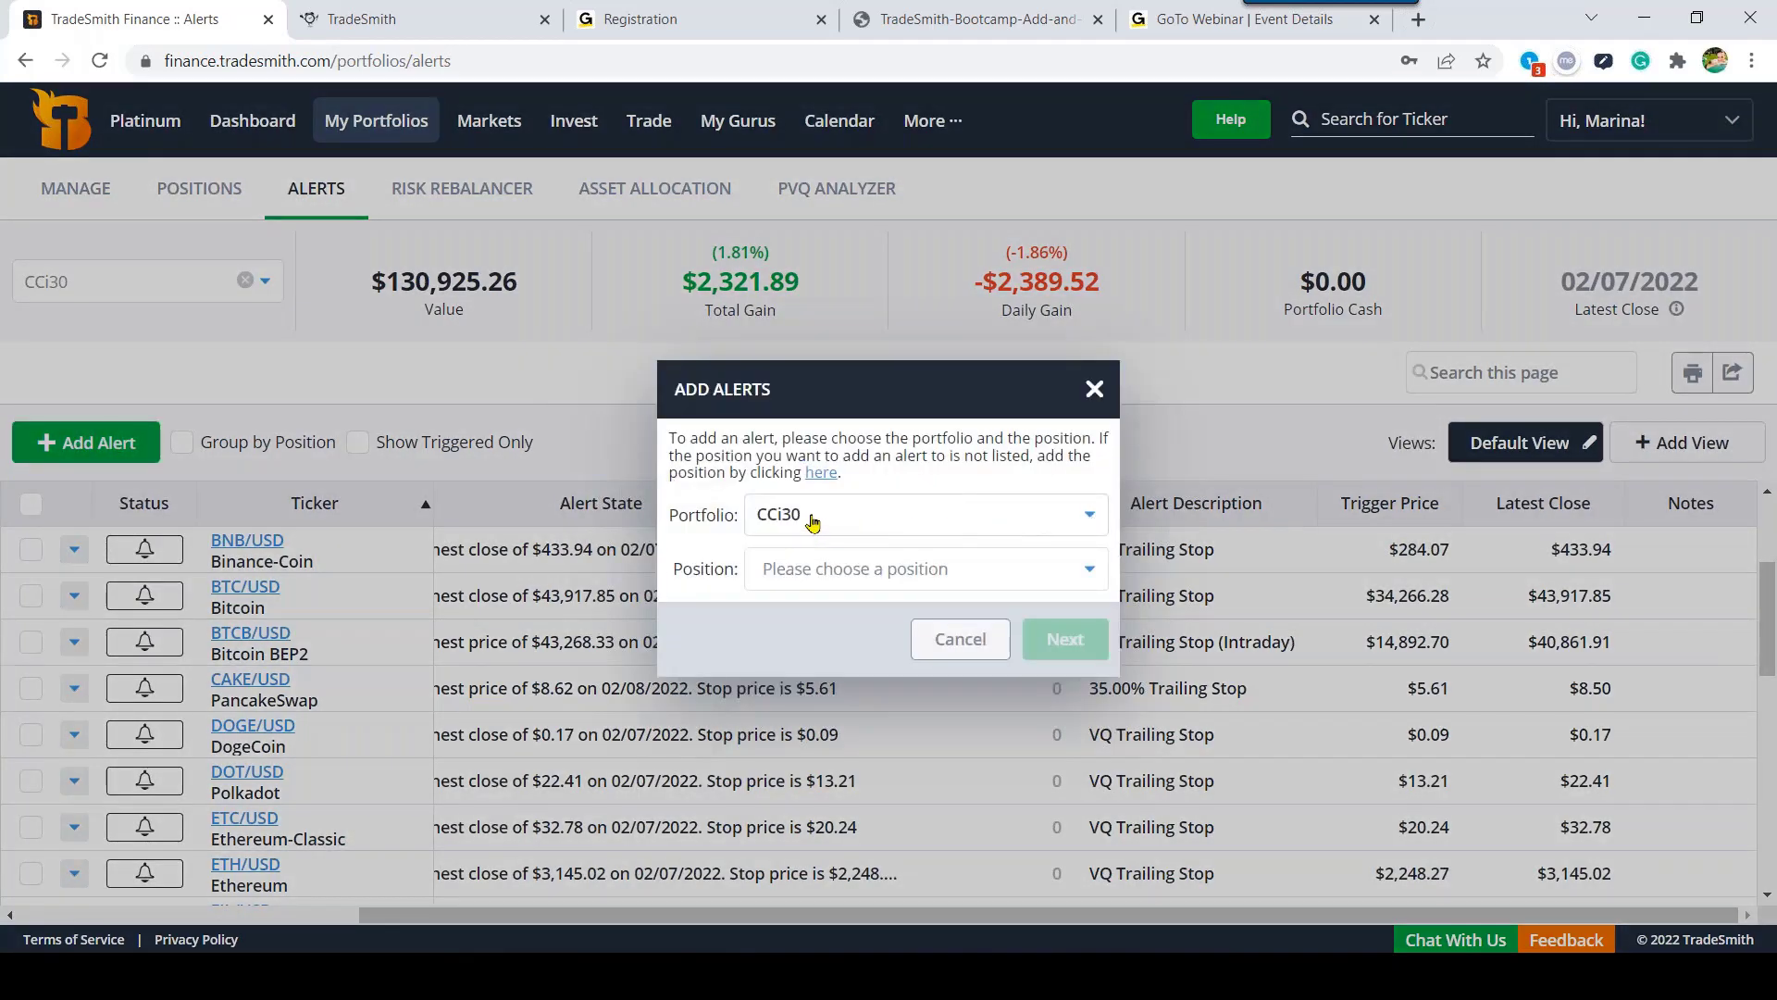
pyautogui.click(827, 576)
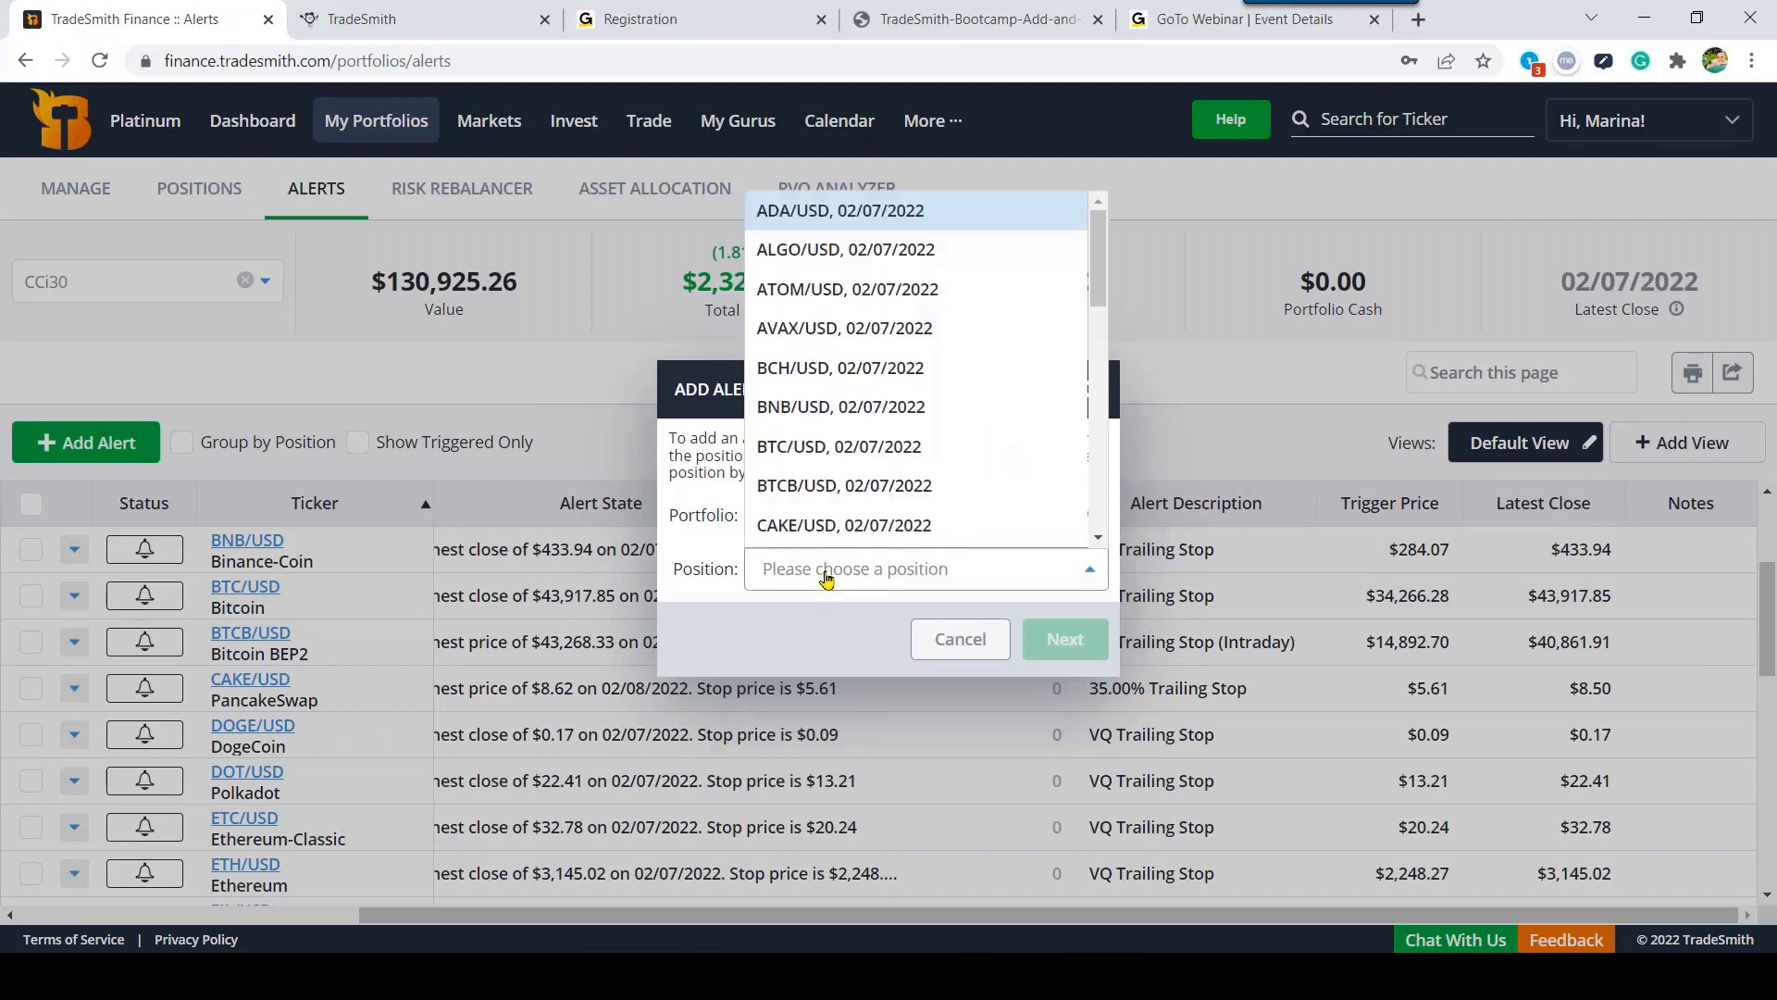
pyautogui.click(843, 528)
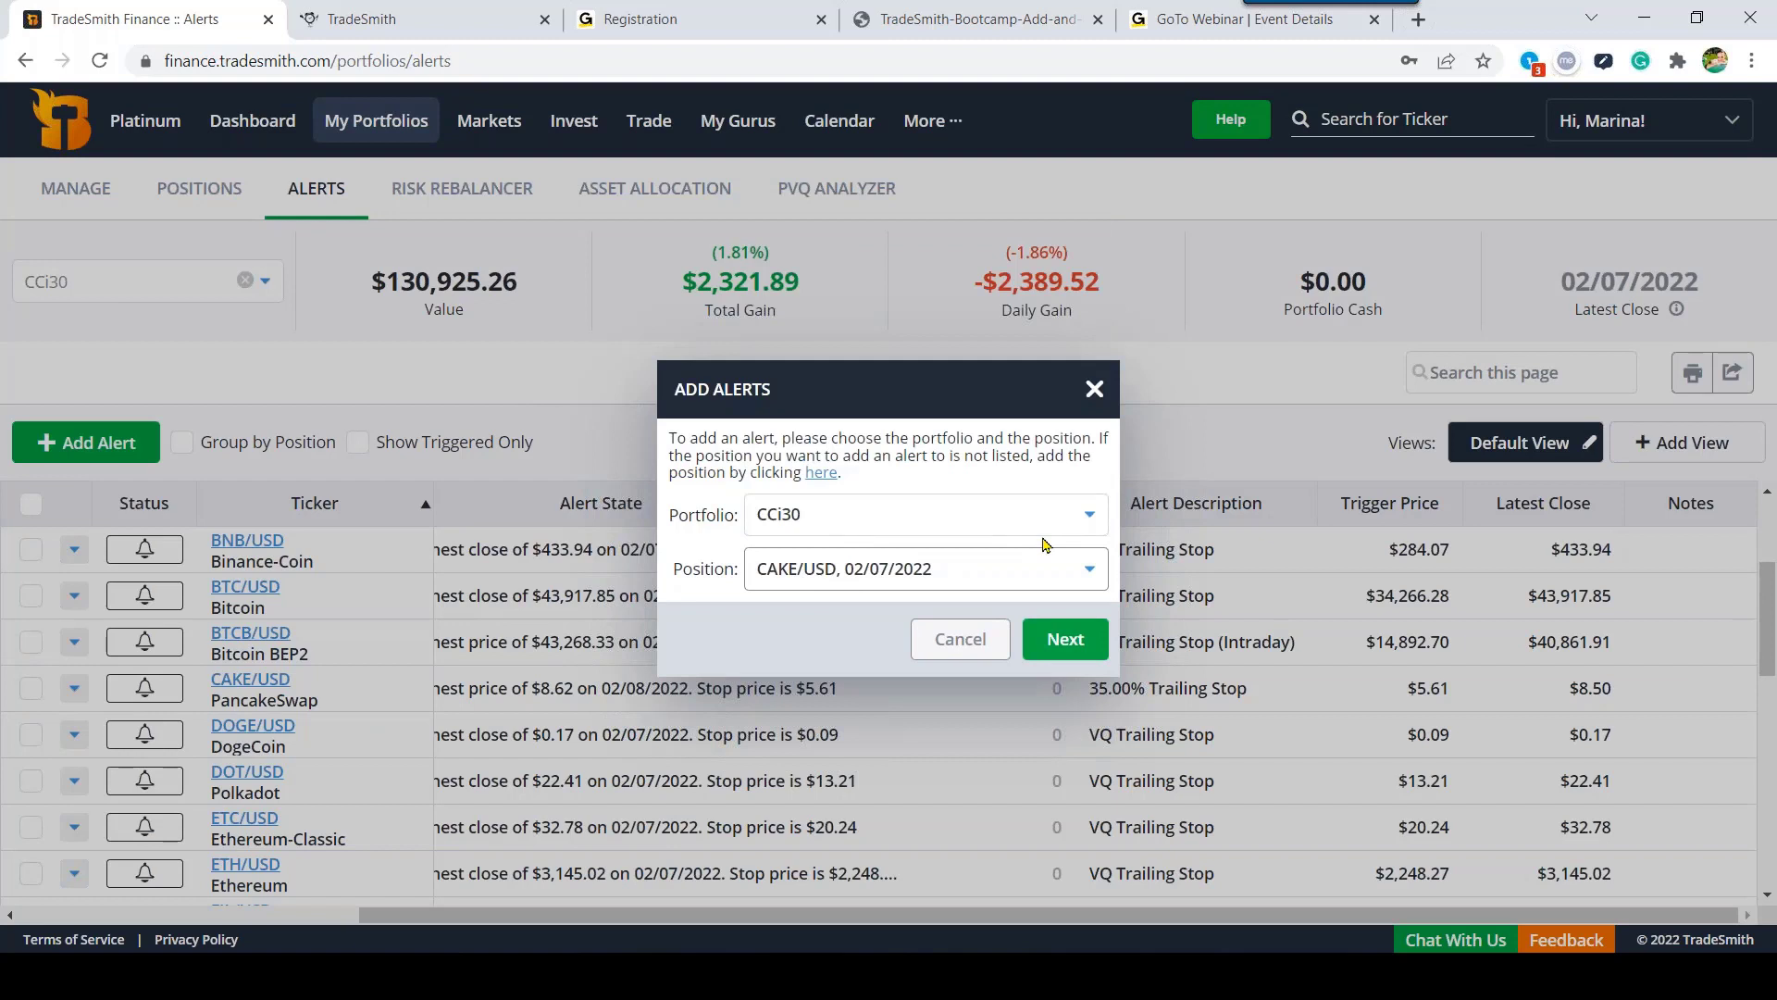
pyautogui.click(1055, 653)
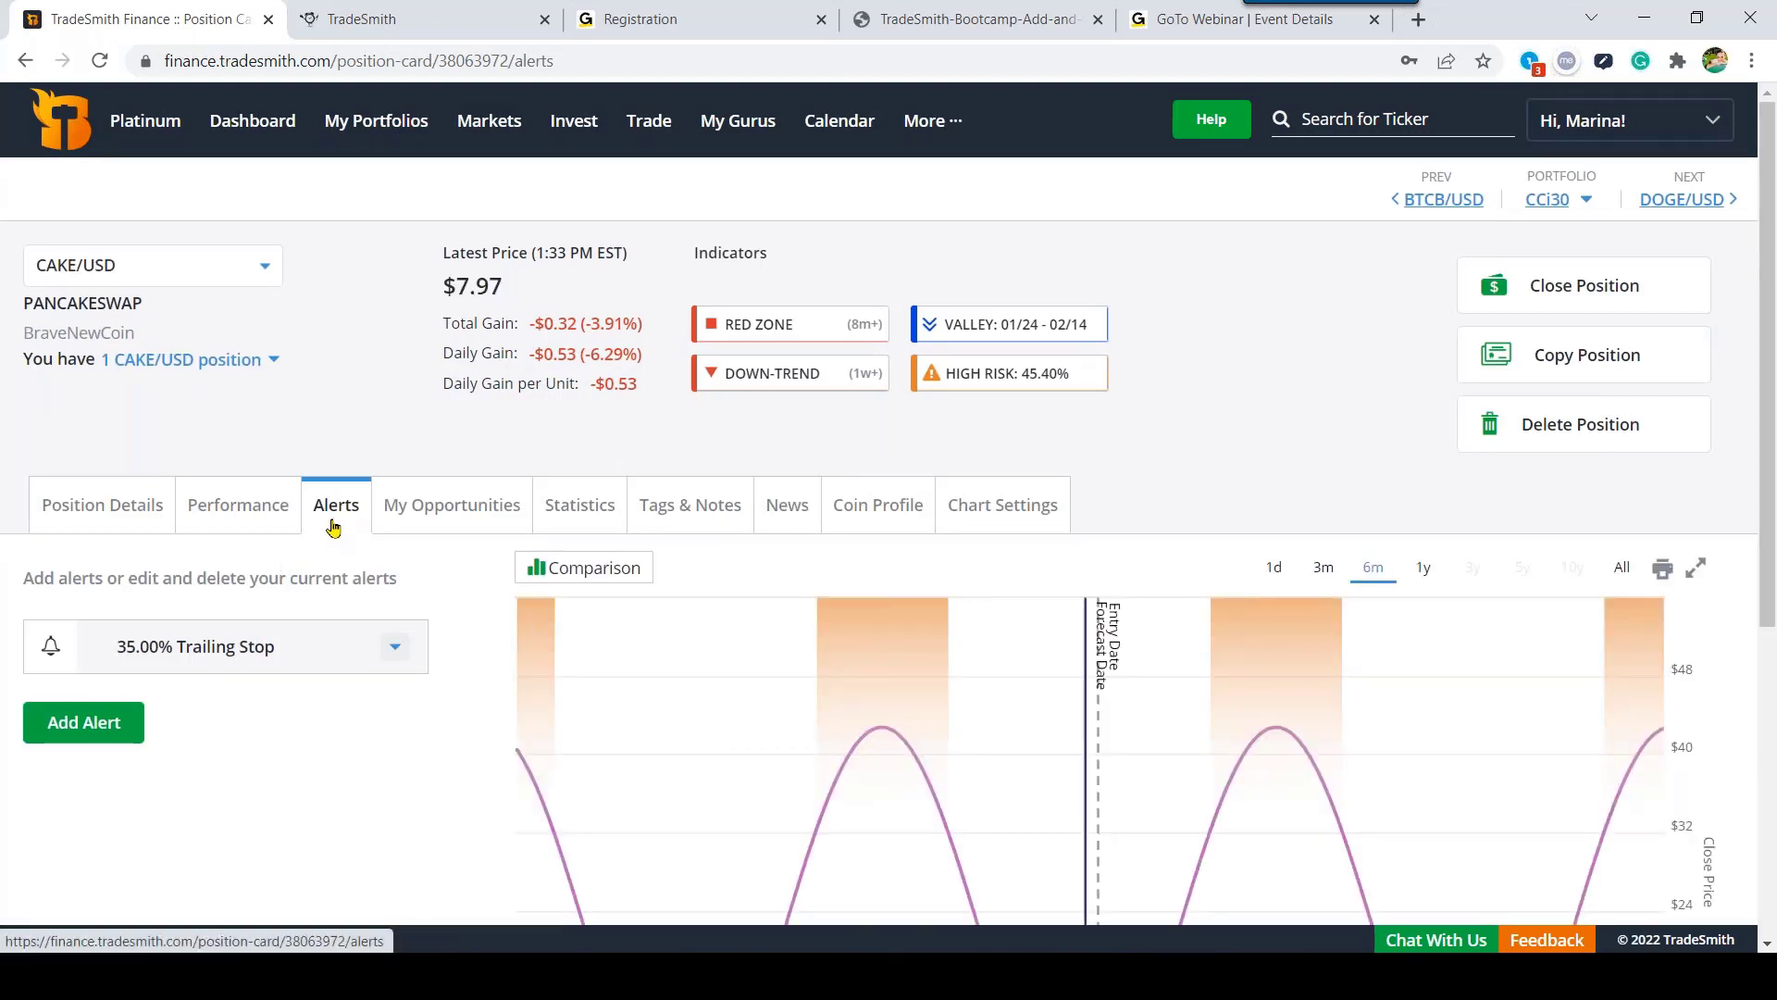
pyautogui.click(75, 724)
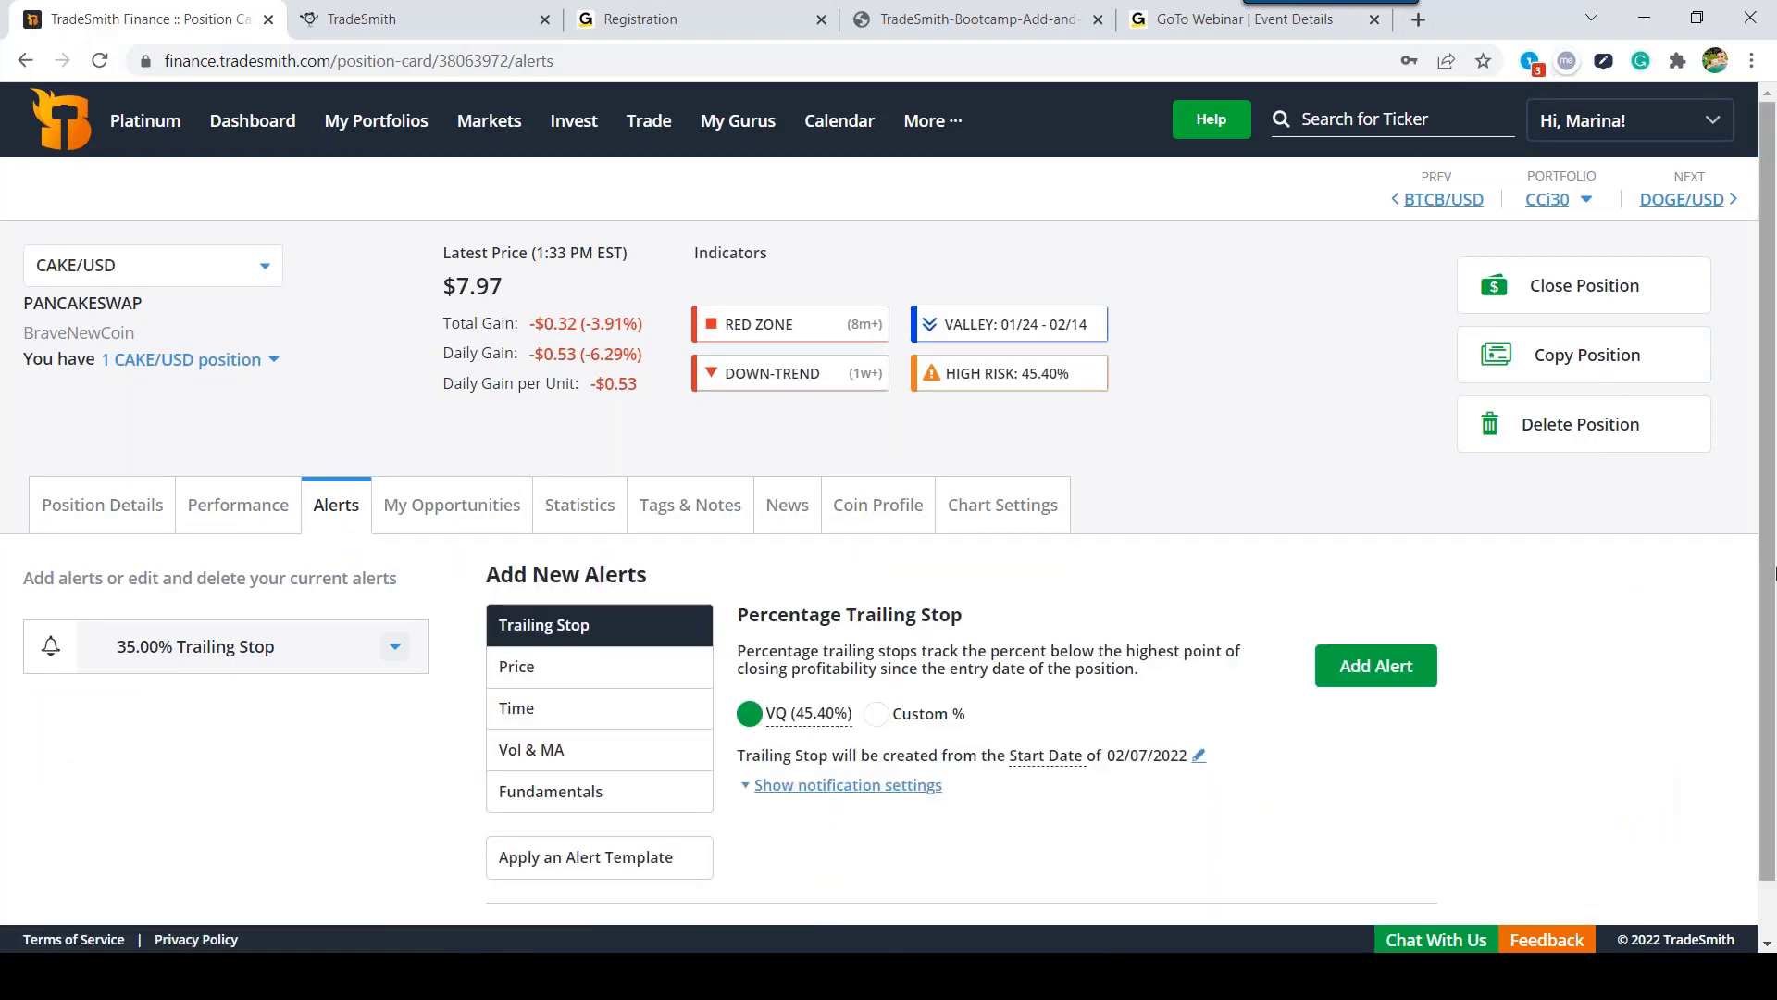
pyautogui.scroll(-1, 1769, 600)
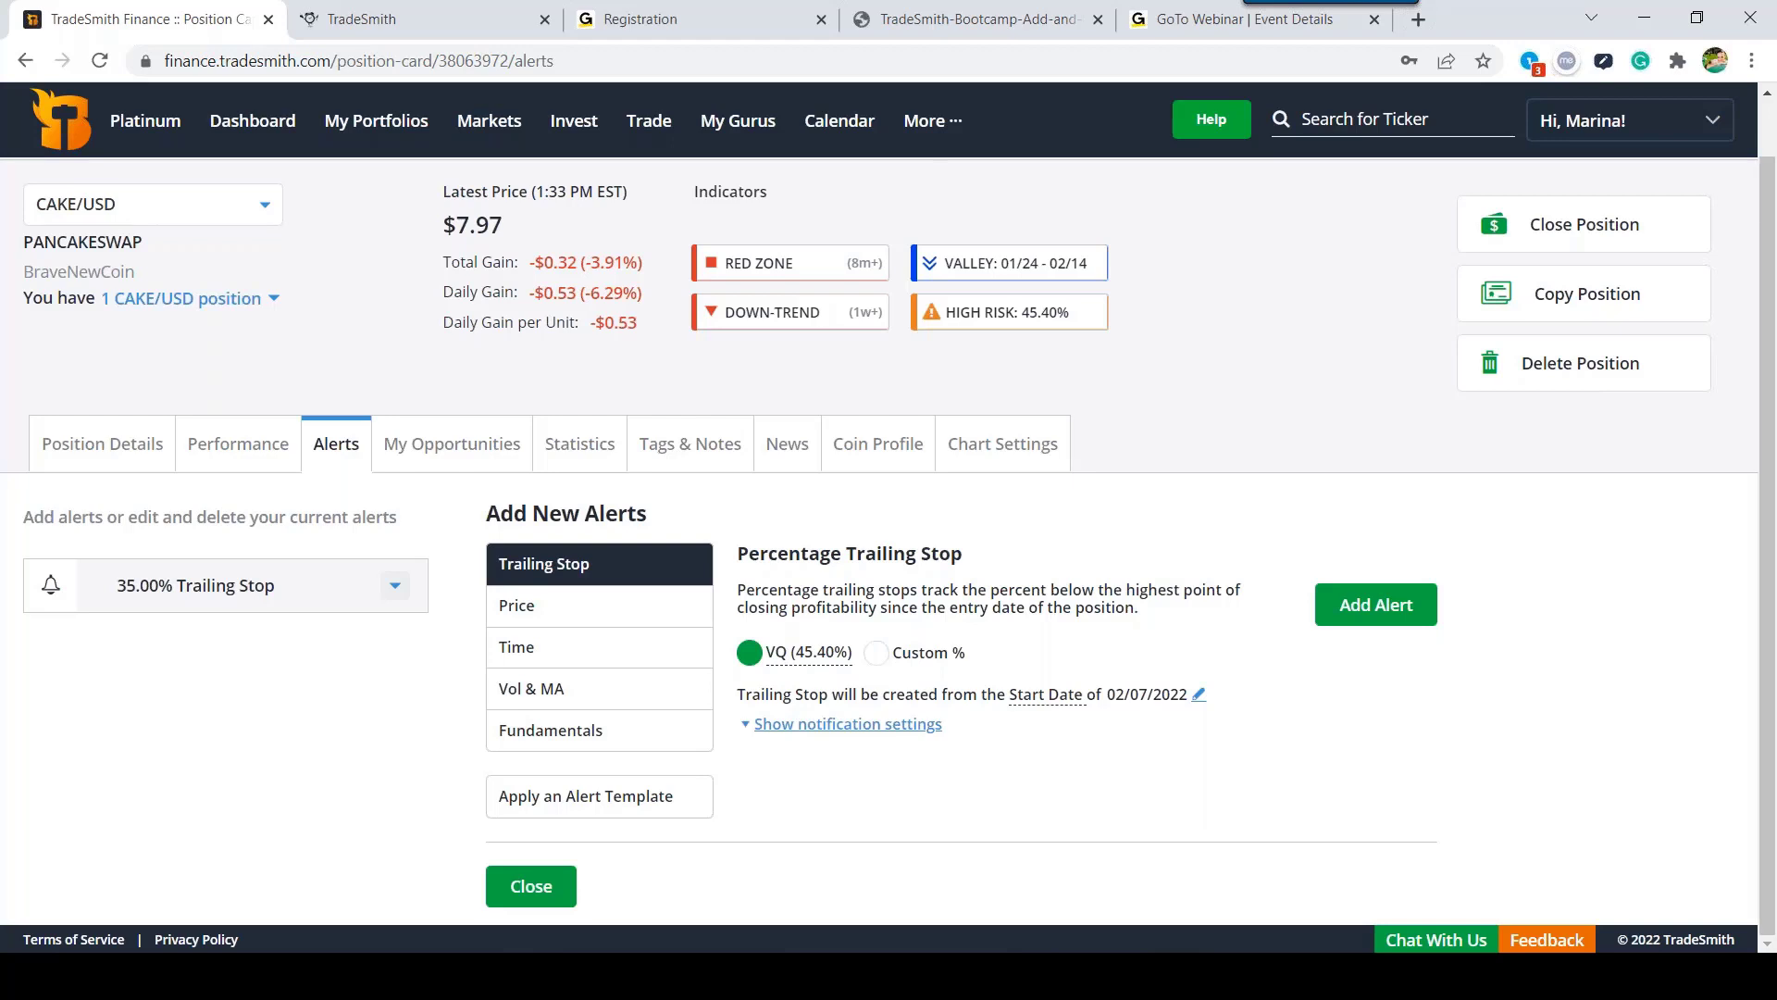
# Step: Go to the Alert Templates page
pyautogui.click(948, 146)
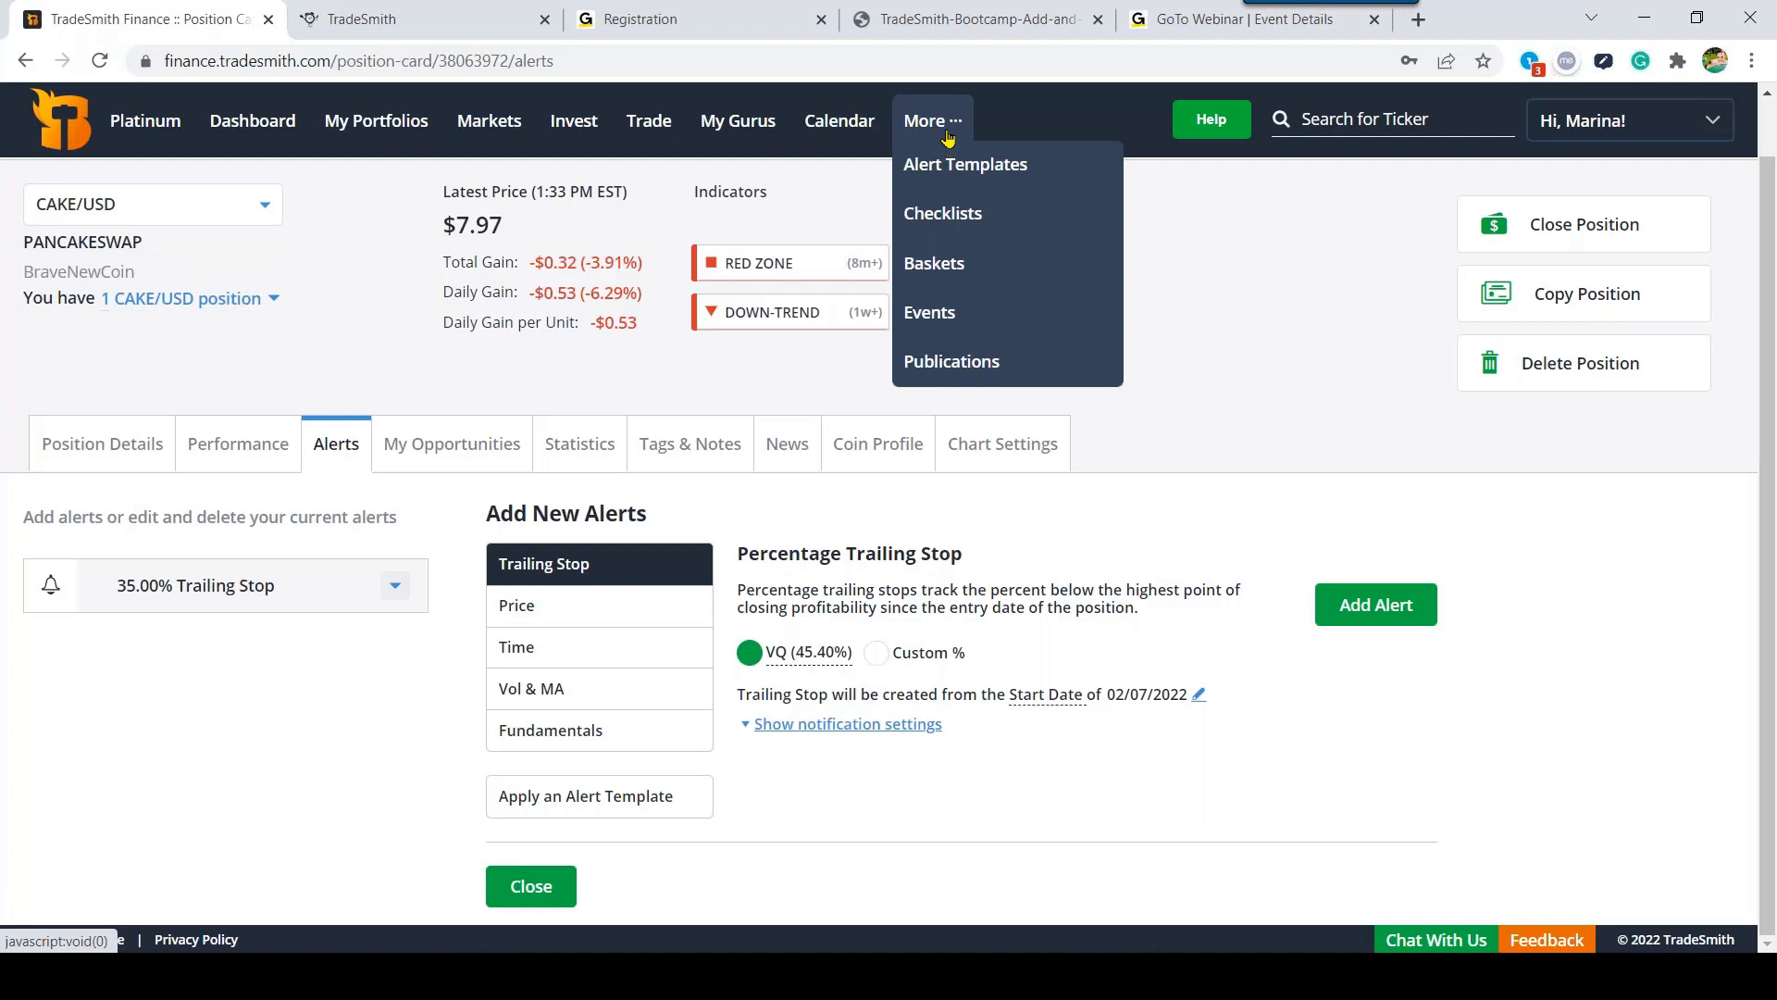
pyautogui.click(1056, 169)
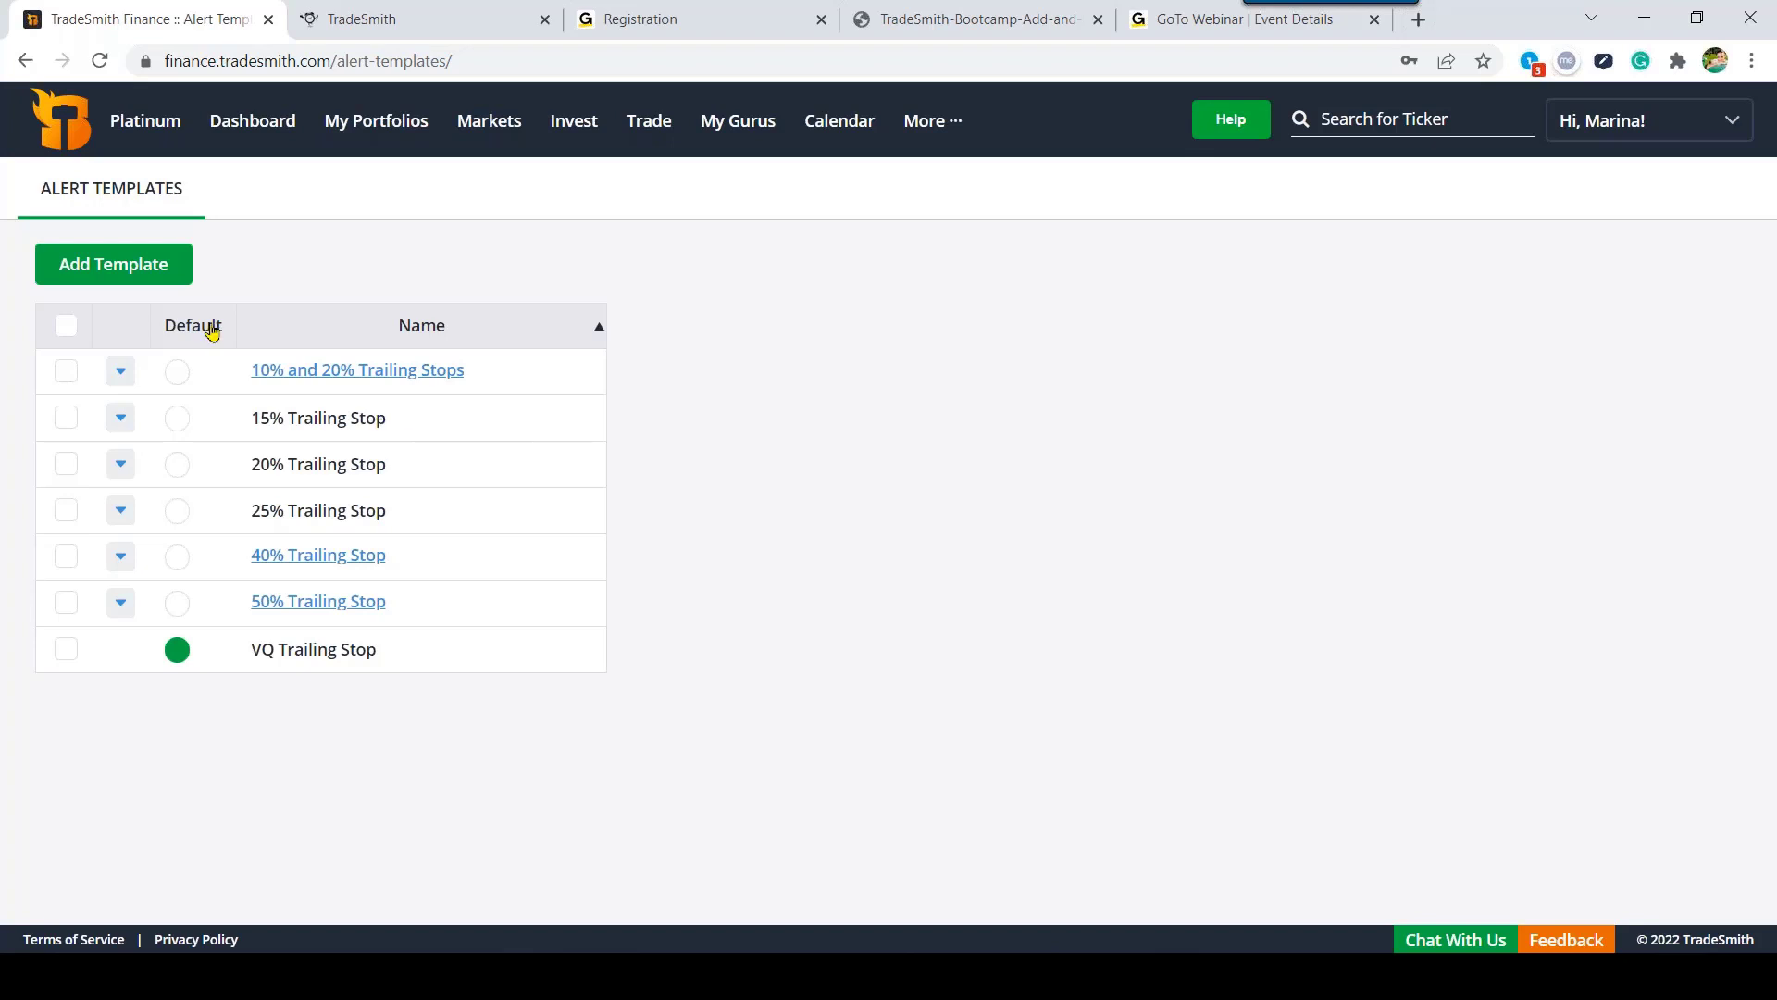
# Step: Start a new alert template and add a custom 50% trailing stop alert to it
pyautogui.click(110, 279)
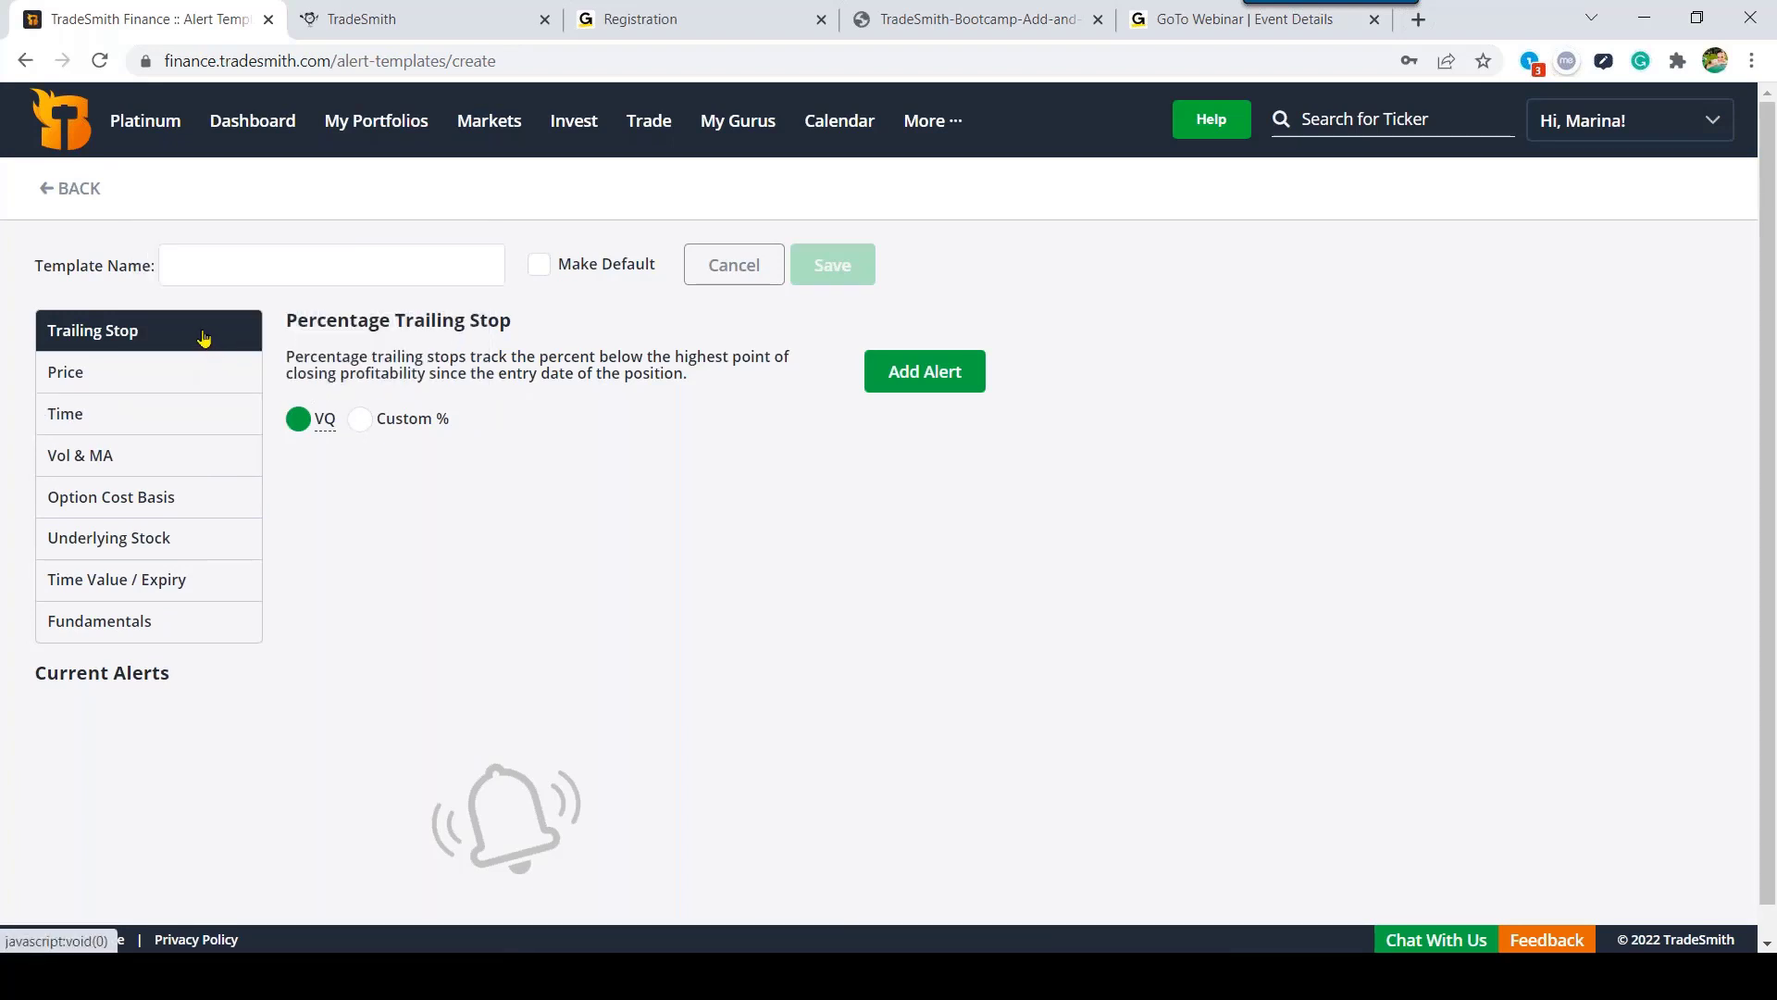
pyautogui.click(360, 422)
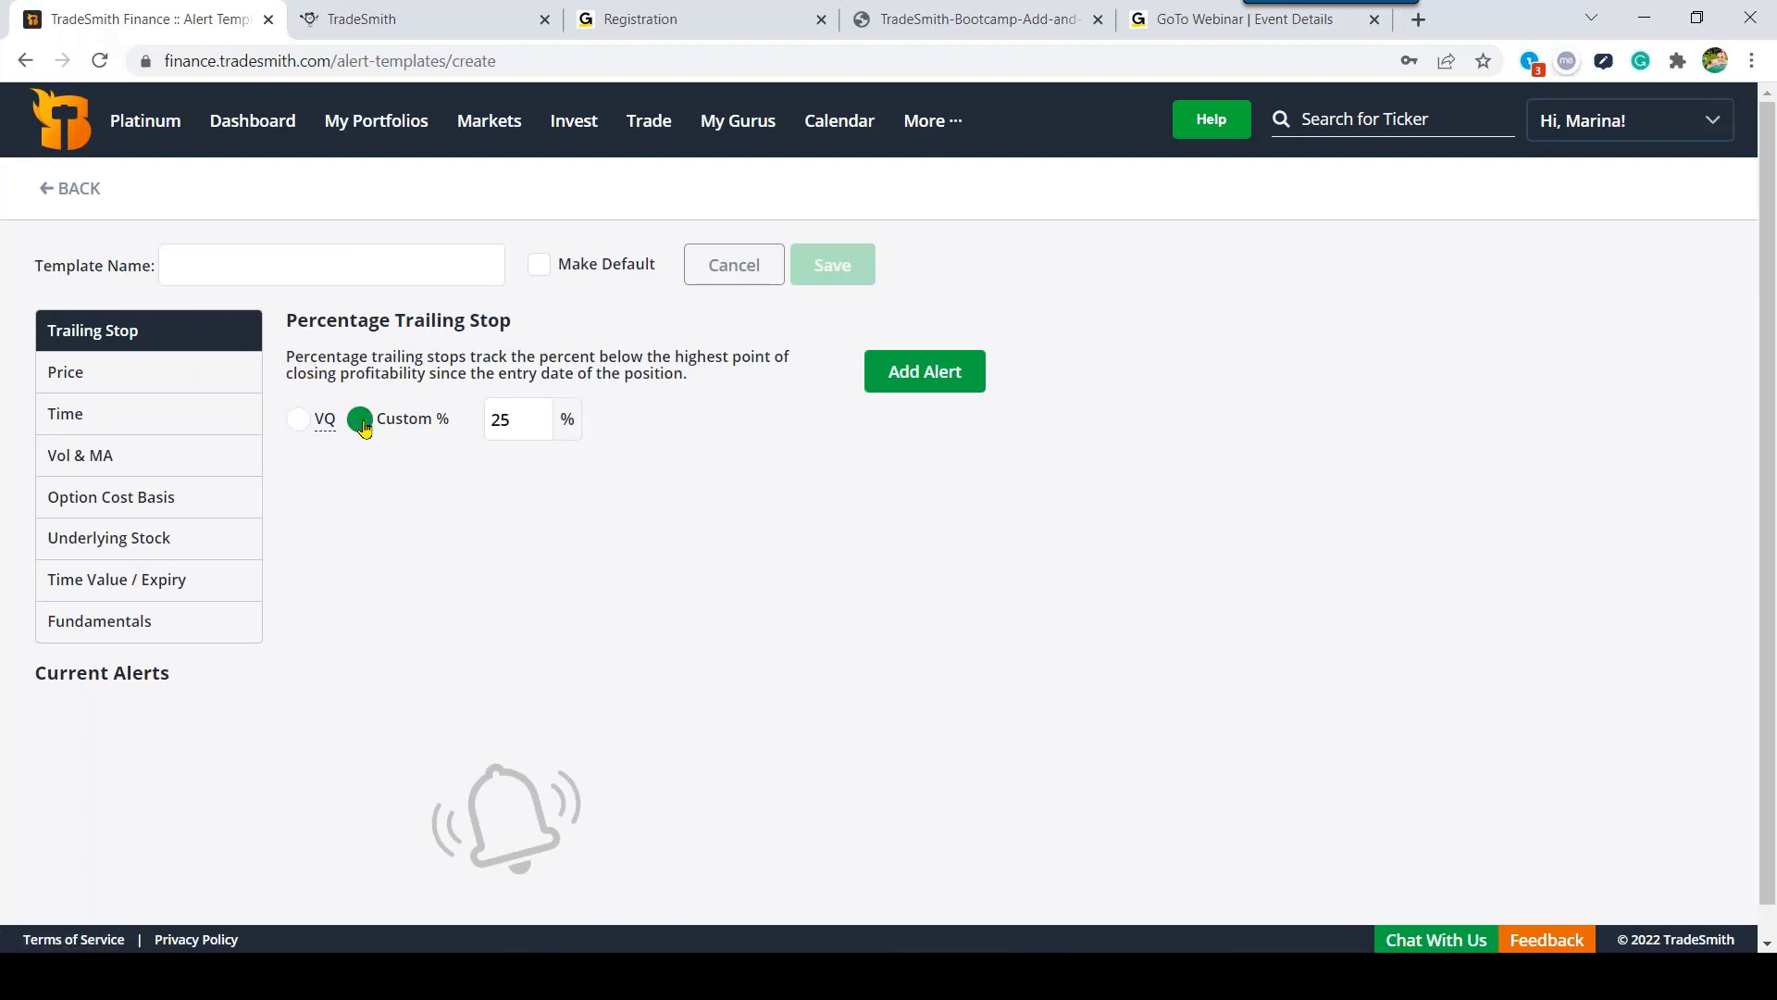
pyautogui.click(517, 418)
pyautogui.doubleClick(517, 418)
pyautogui.write('50')
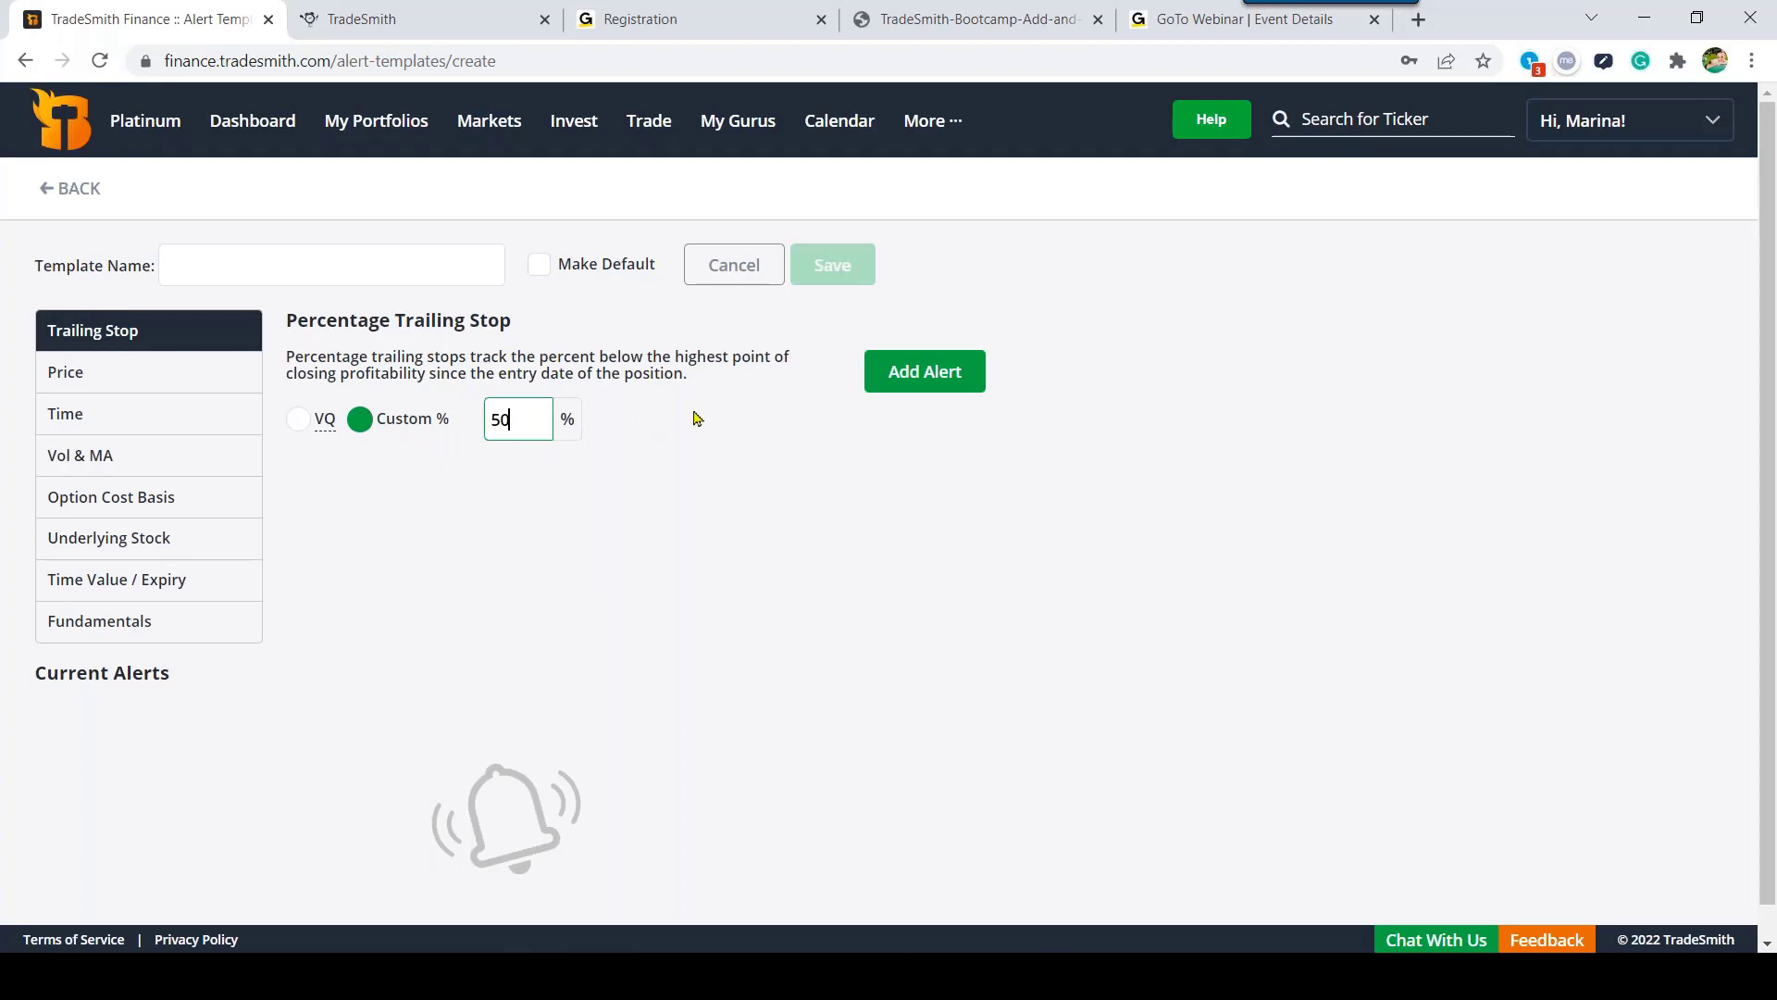
pyautogui.click(921, 389)
pyautogui.moveTo(300, 737); pyautogui.dragTo(137, 746)
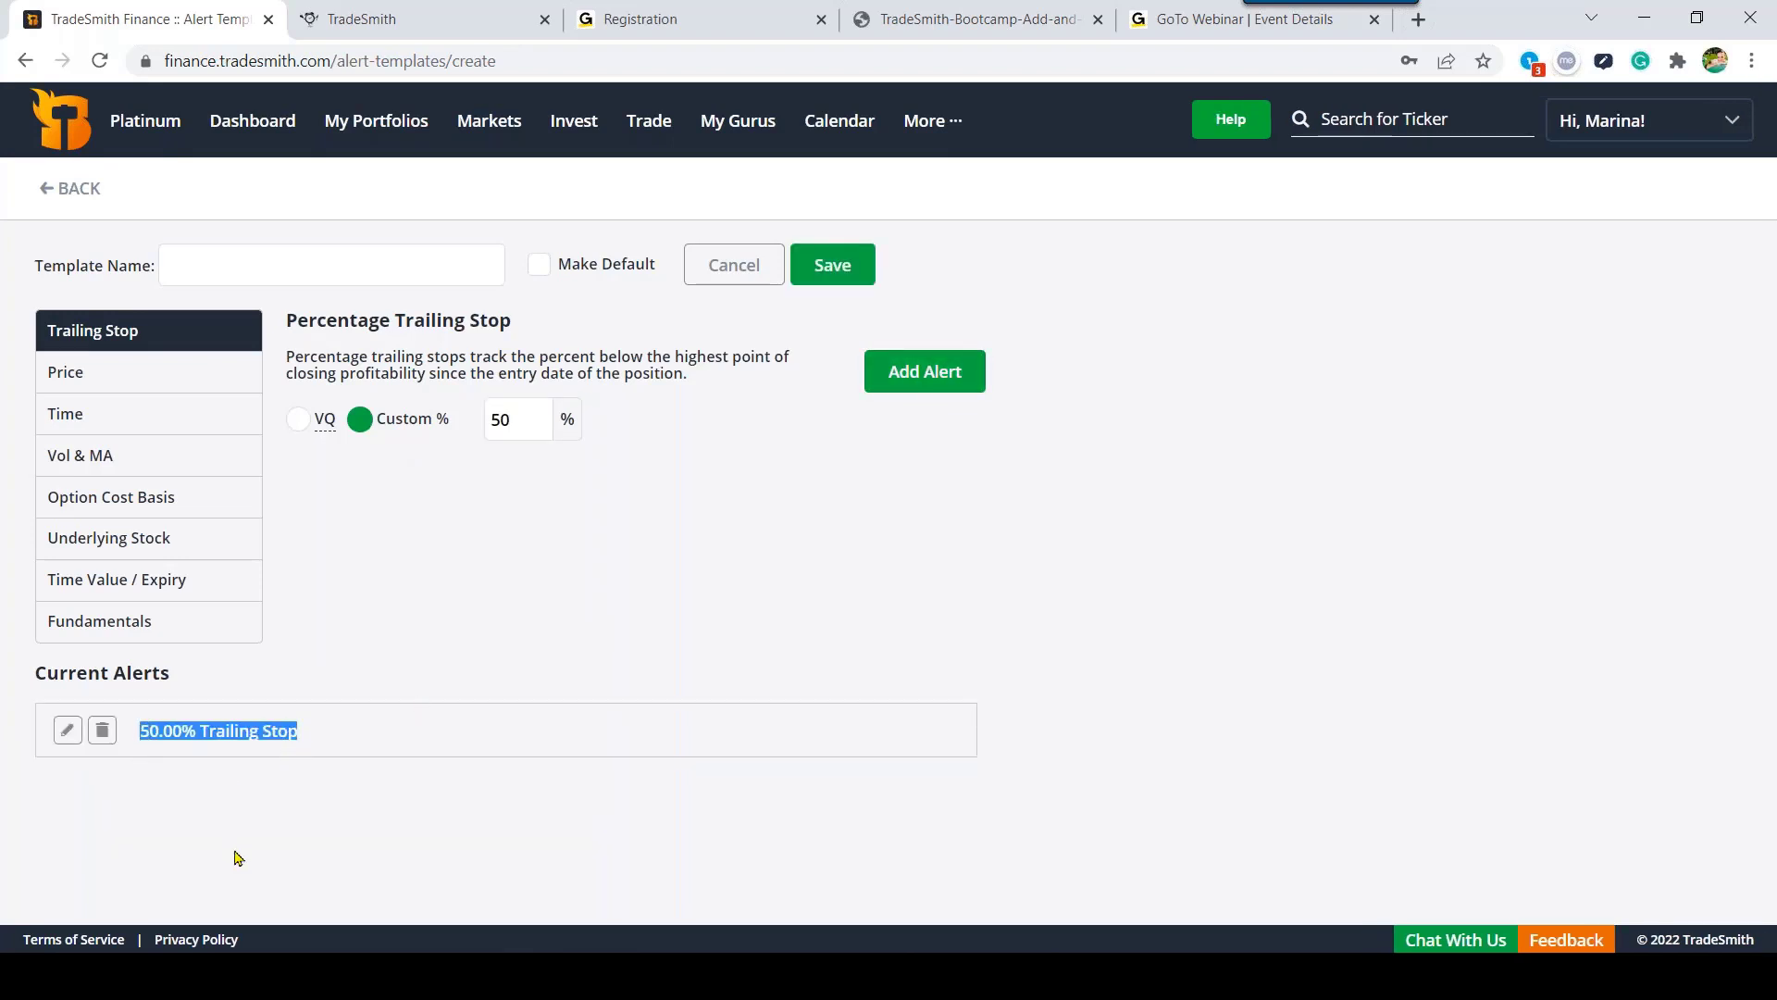
pyautogui.click(257, 831)
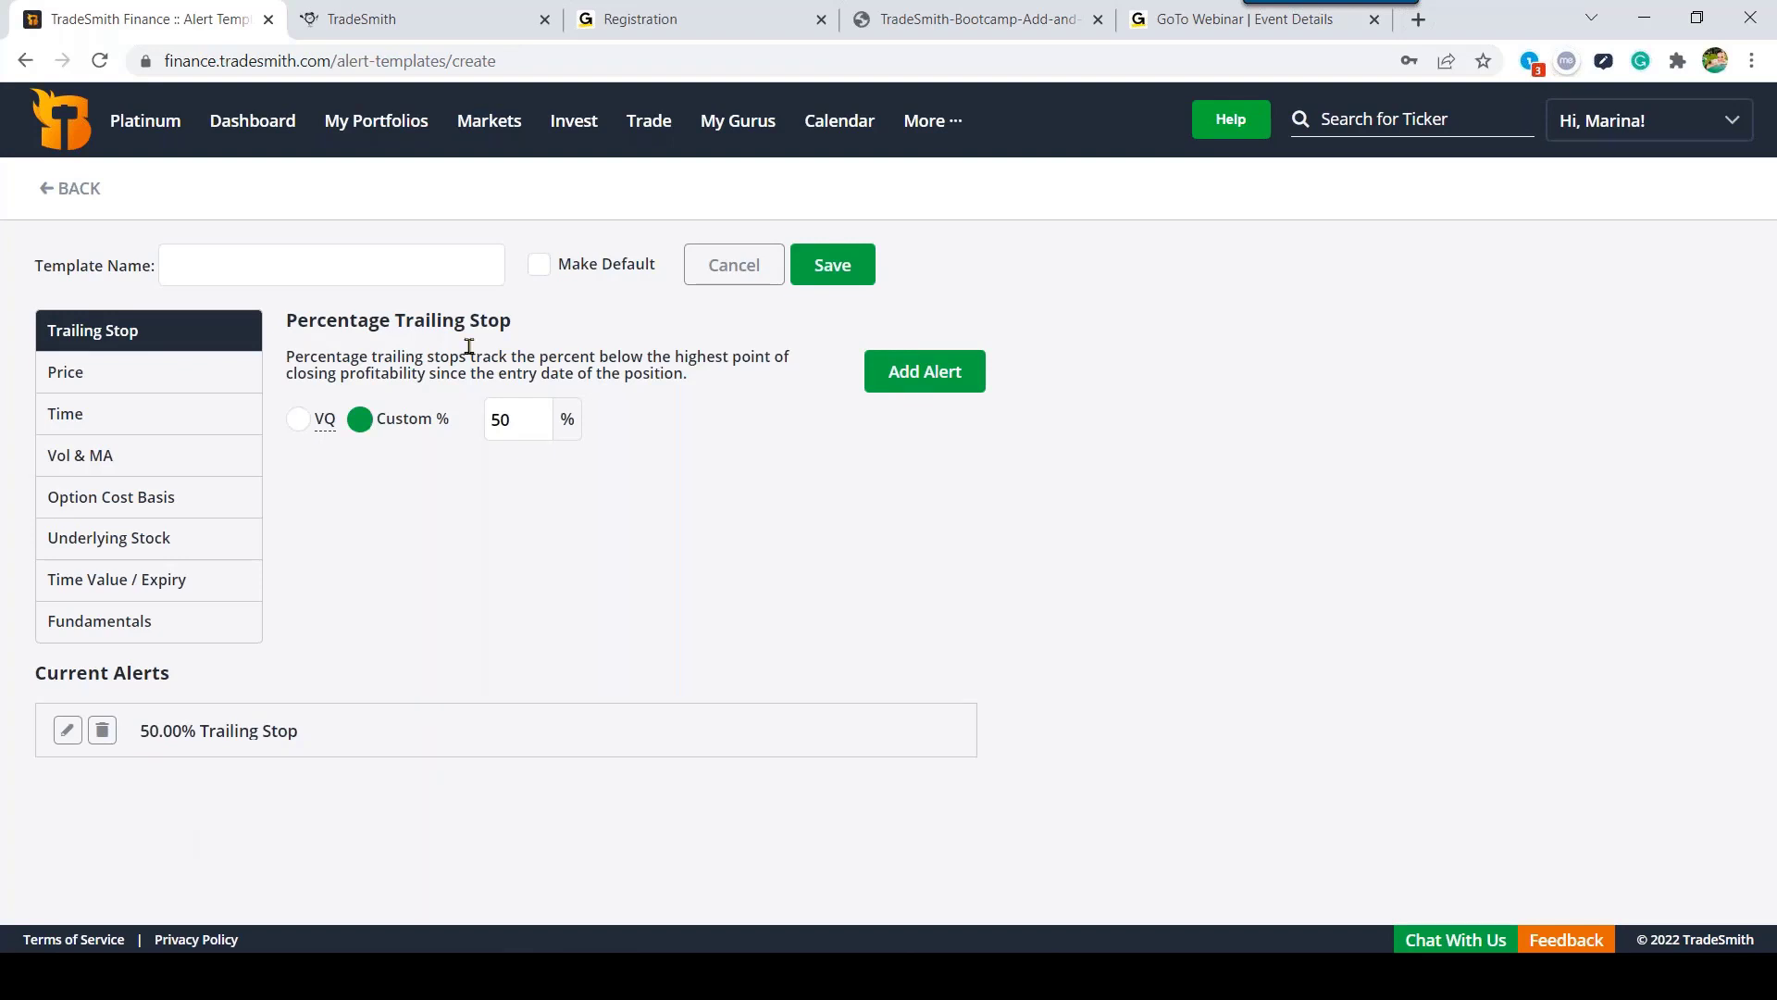
# Step: Name the new template "50% TS" and cancel its creation
pyautogui.click(260, 268)
pyautogui.write('5')
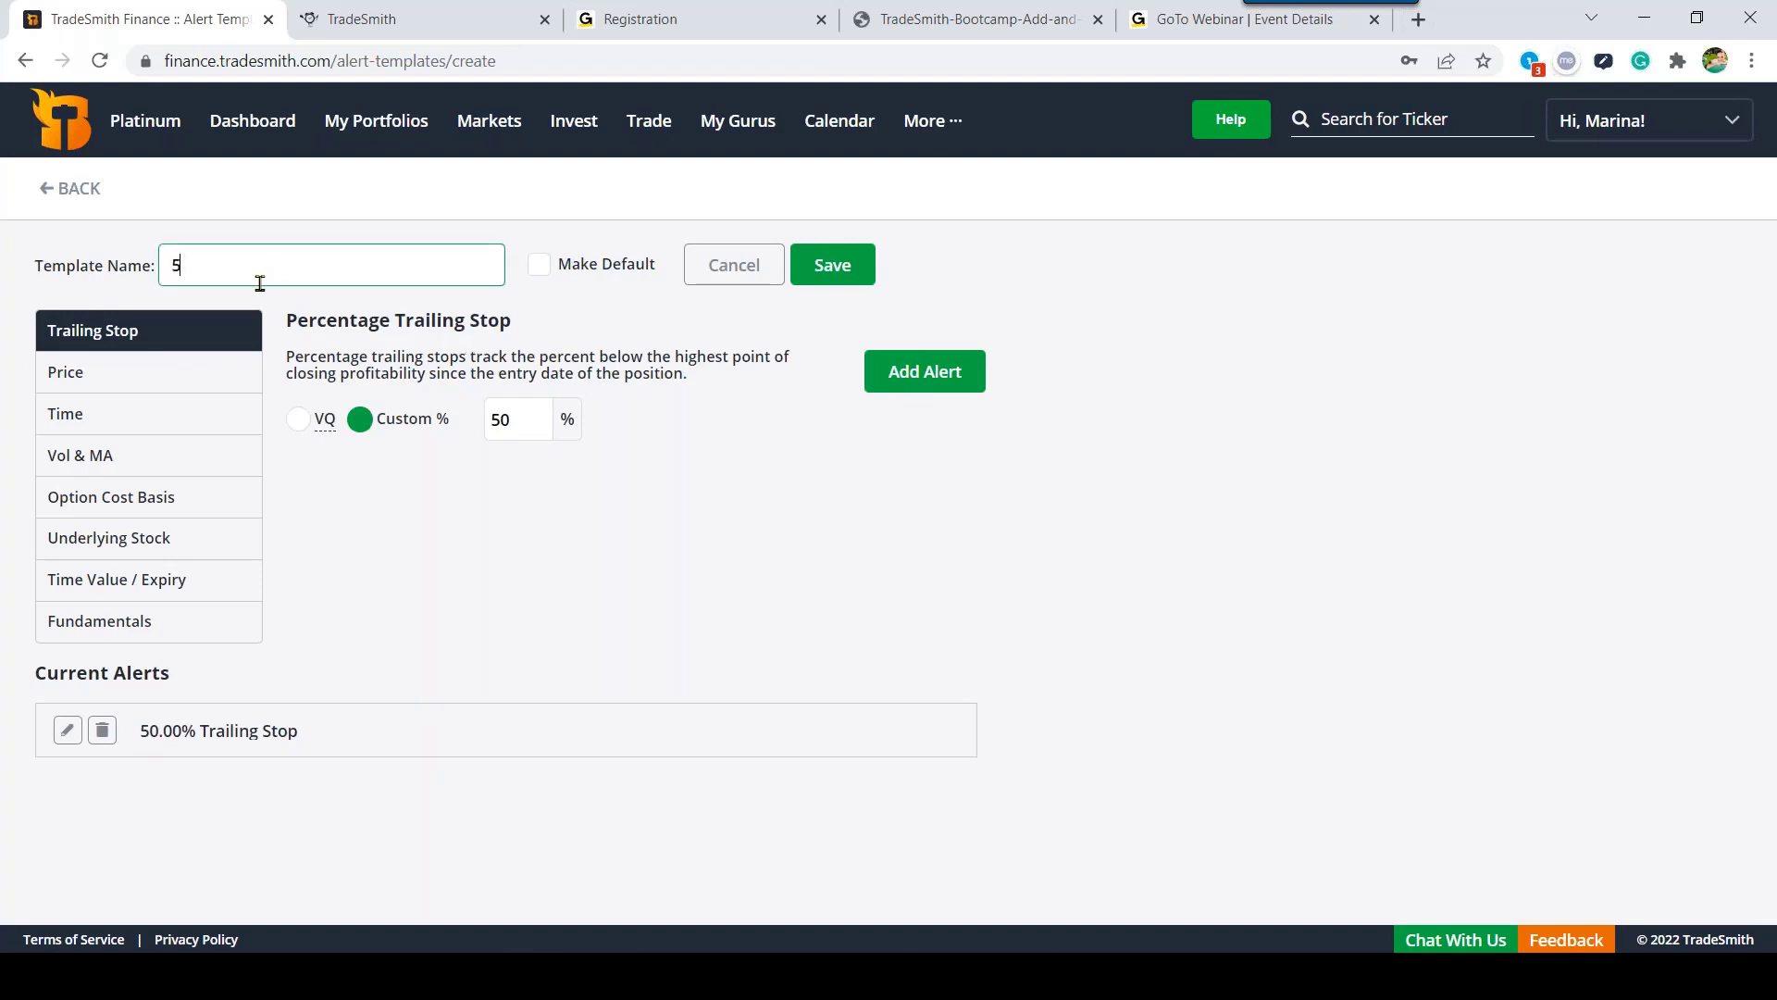
pyautogui.write('0% TS')
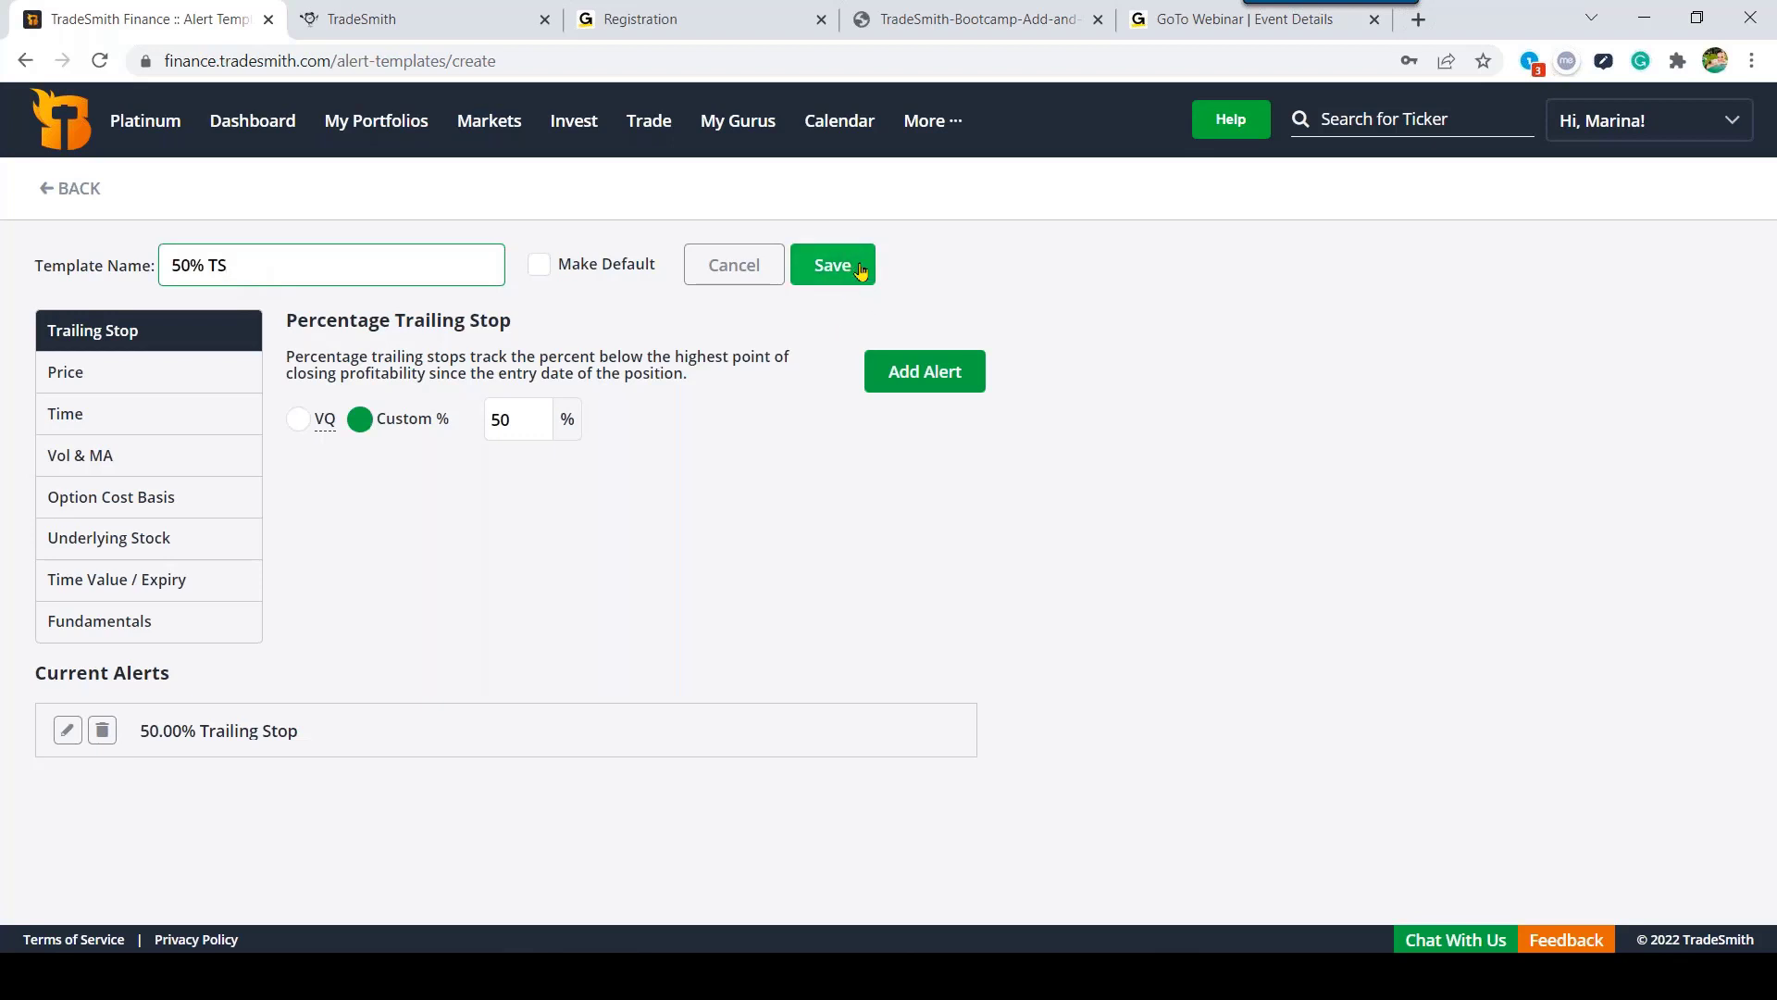
pyautogui.click(734, 286)
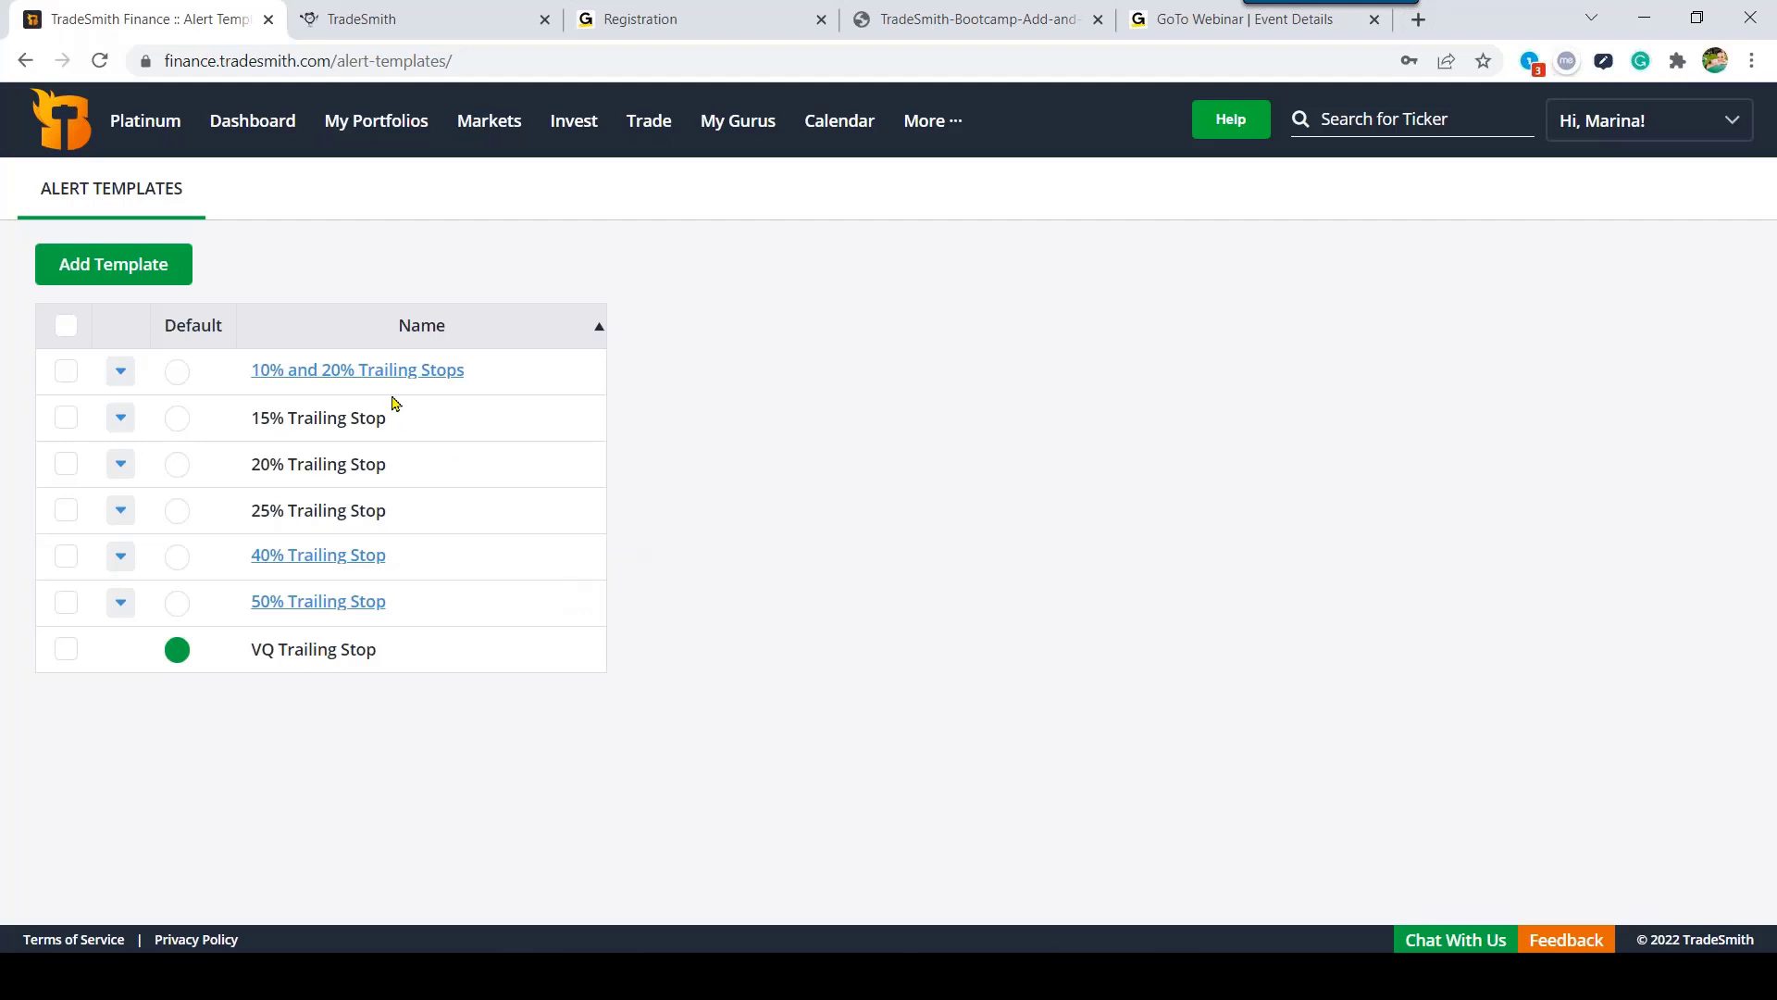
# Step: Delete the "10% and 20% Trailing Stops" alert template
pyautogui.click(119, 378)
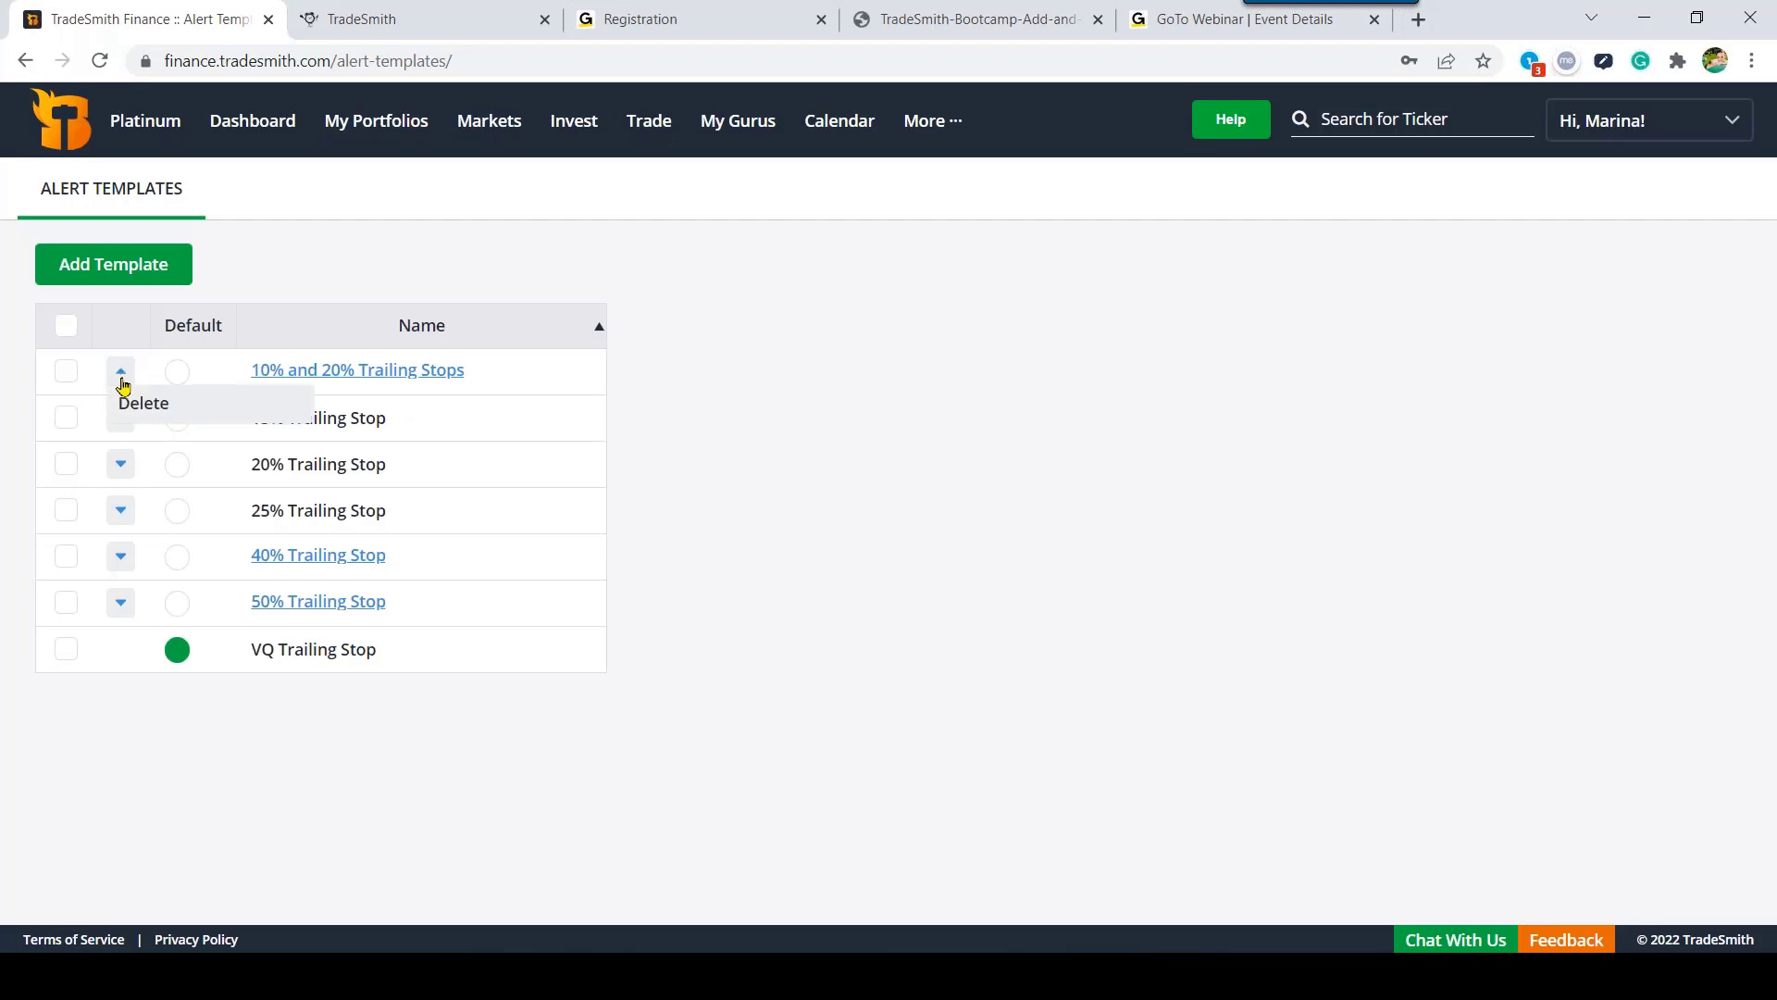
pyautogui.click(141, 400)
pyautogui.click(1072, 604)
pyautogui.click(1070, 582)
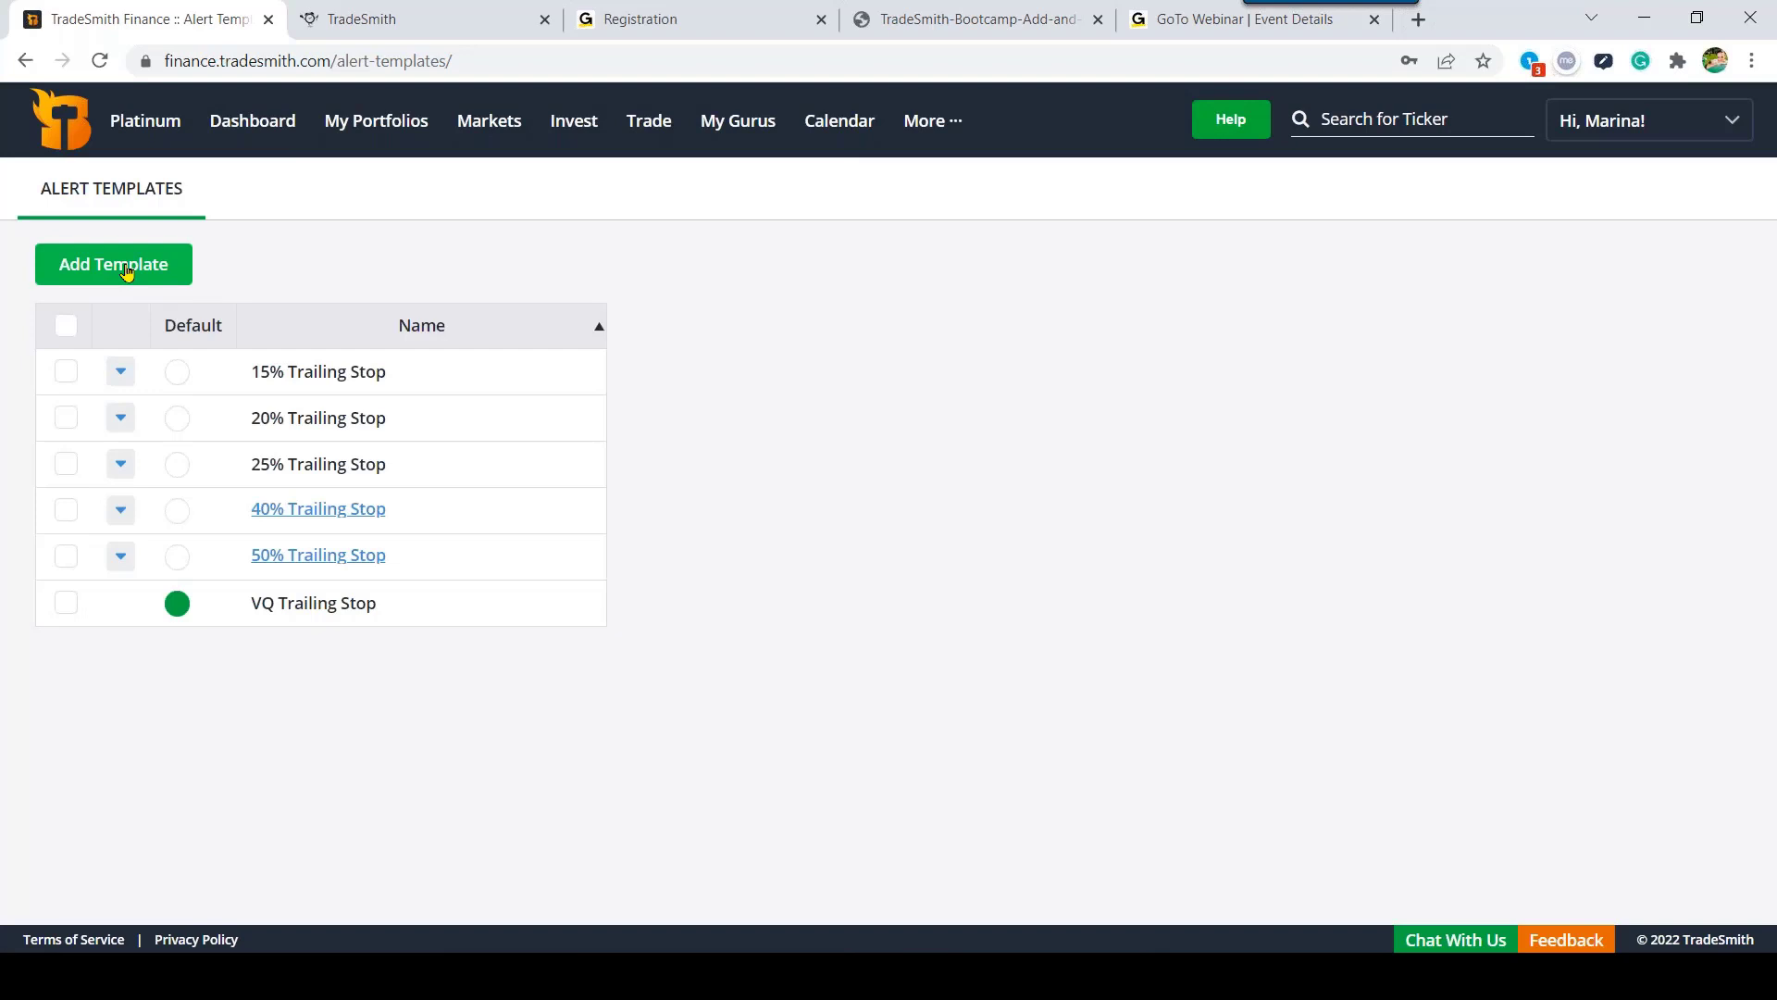
# Step: Start another new alert template and bring up its price alert options, including Percentage Gain/Loss
pyautogui.click(127, 269)
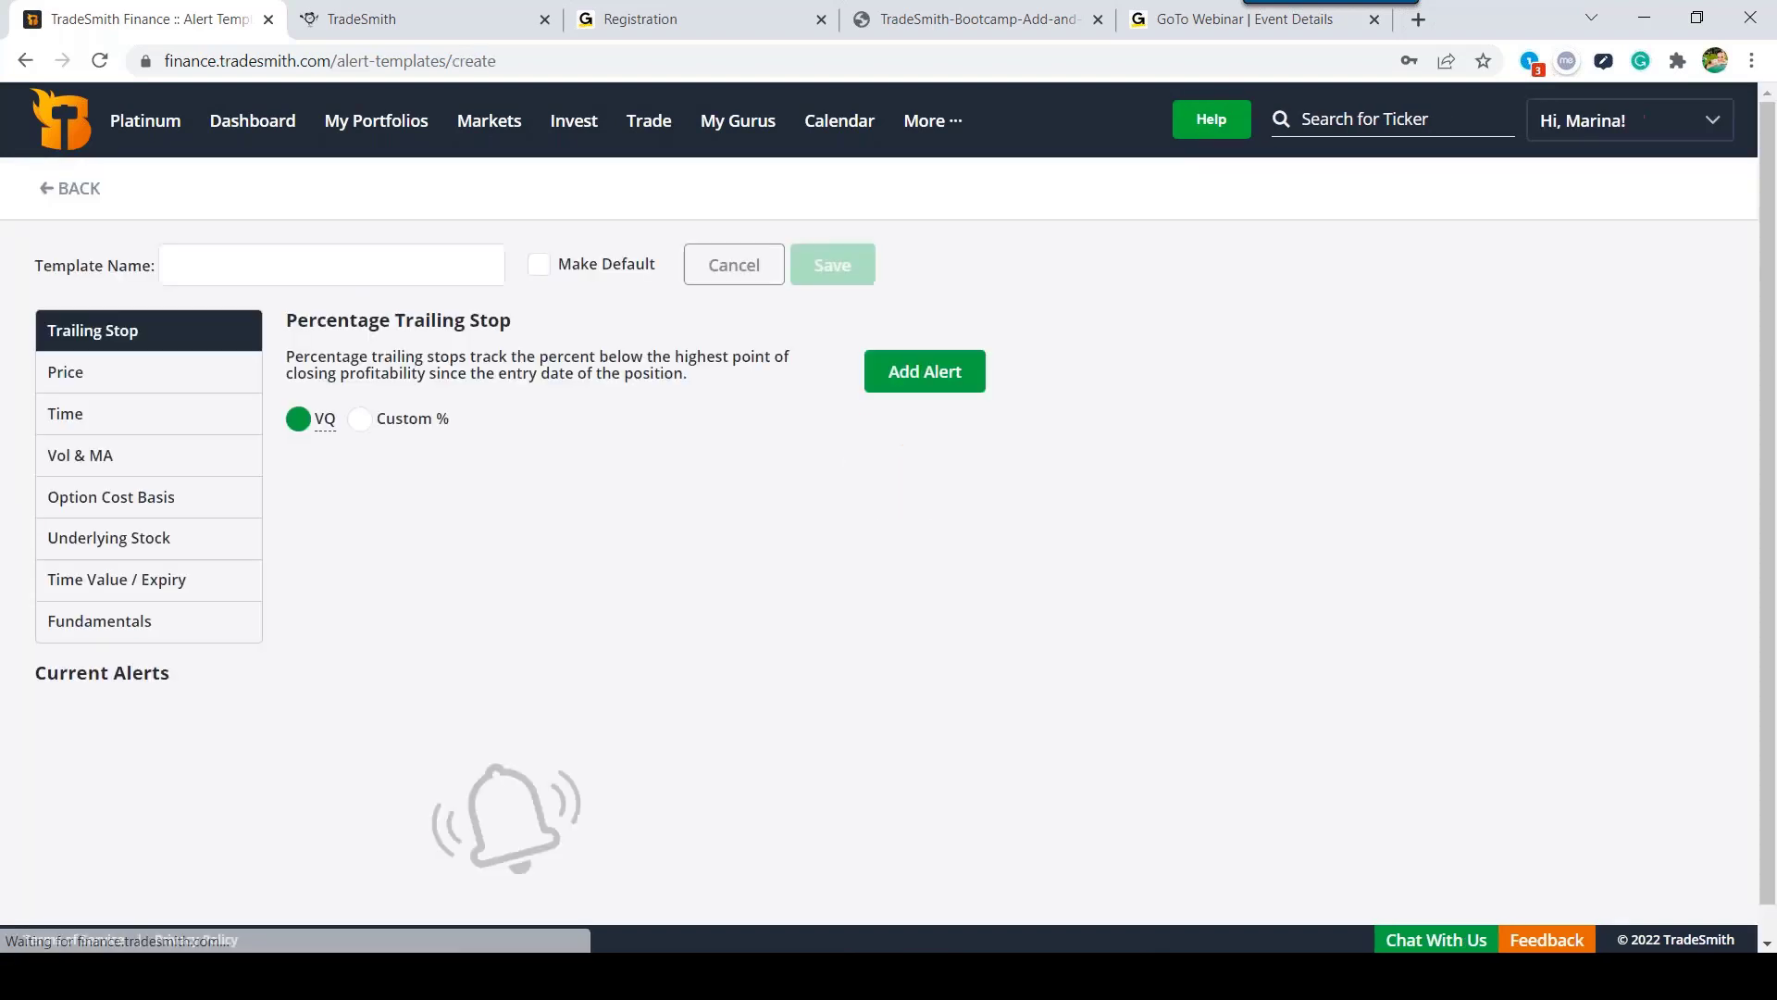
pyautogui.click(125, 375)
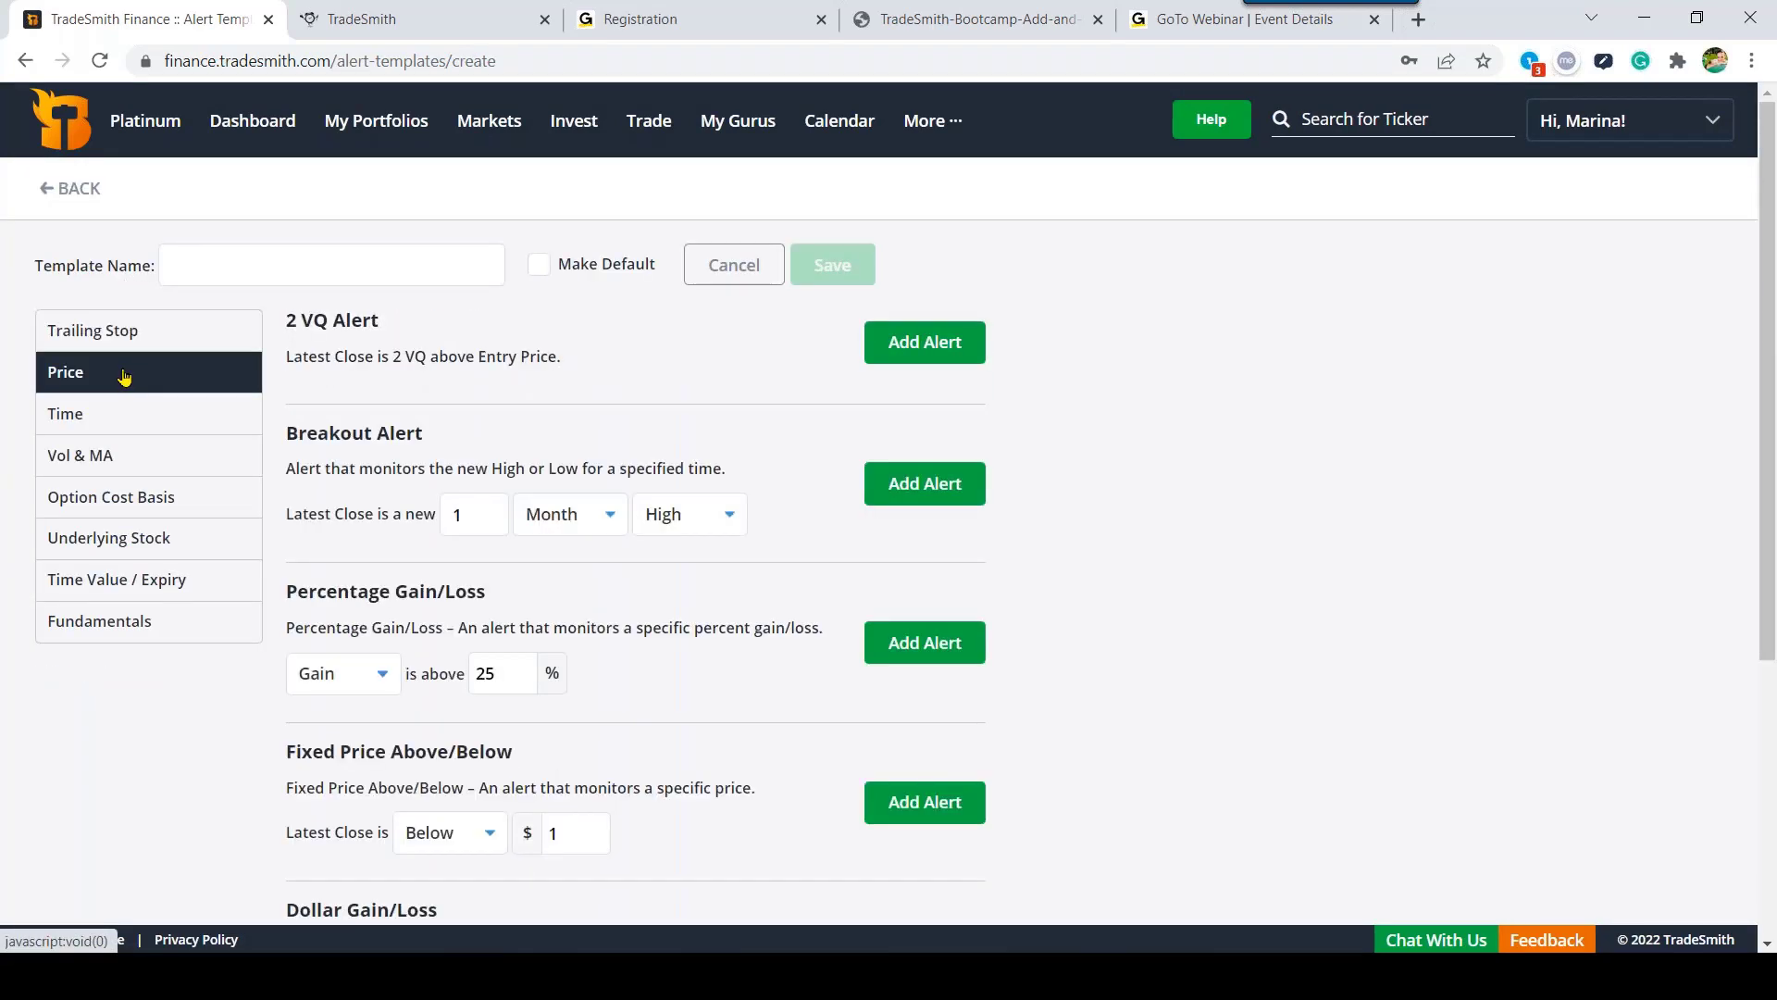
pyautogui.moveTo(286, 592); pyautogui.dragTo(500, 599)
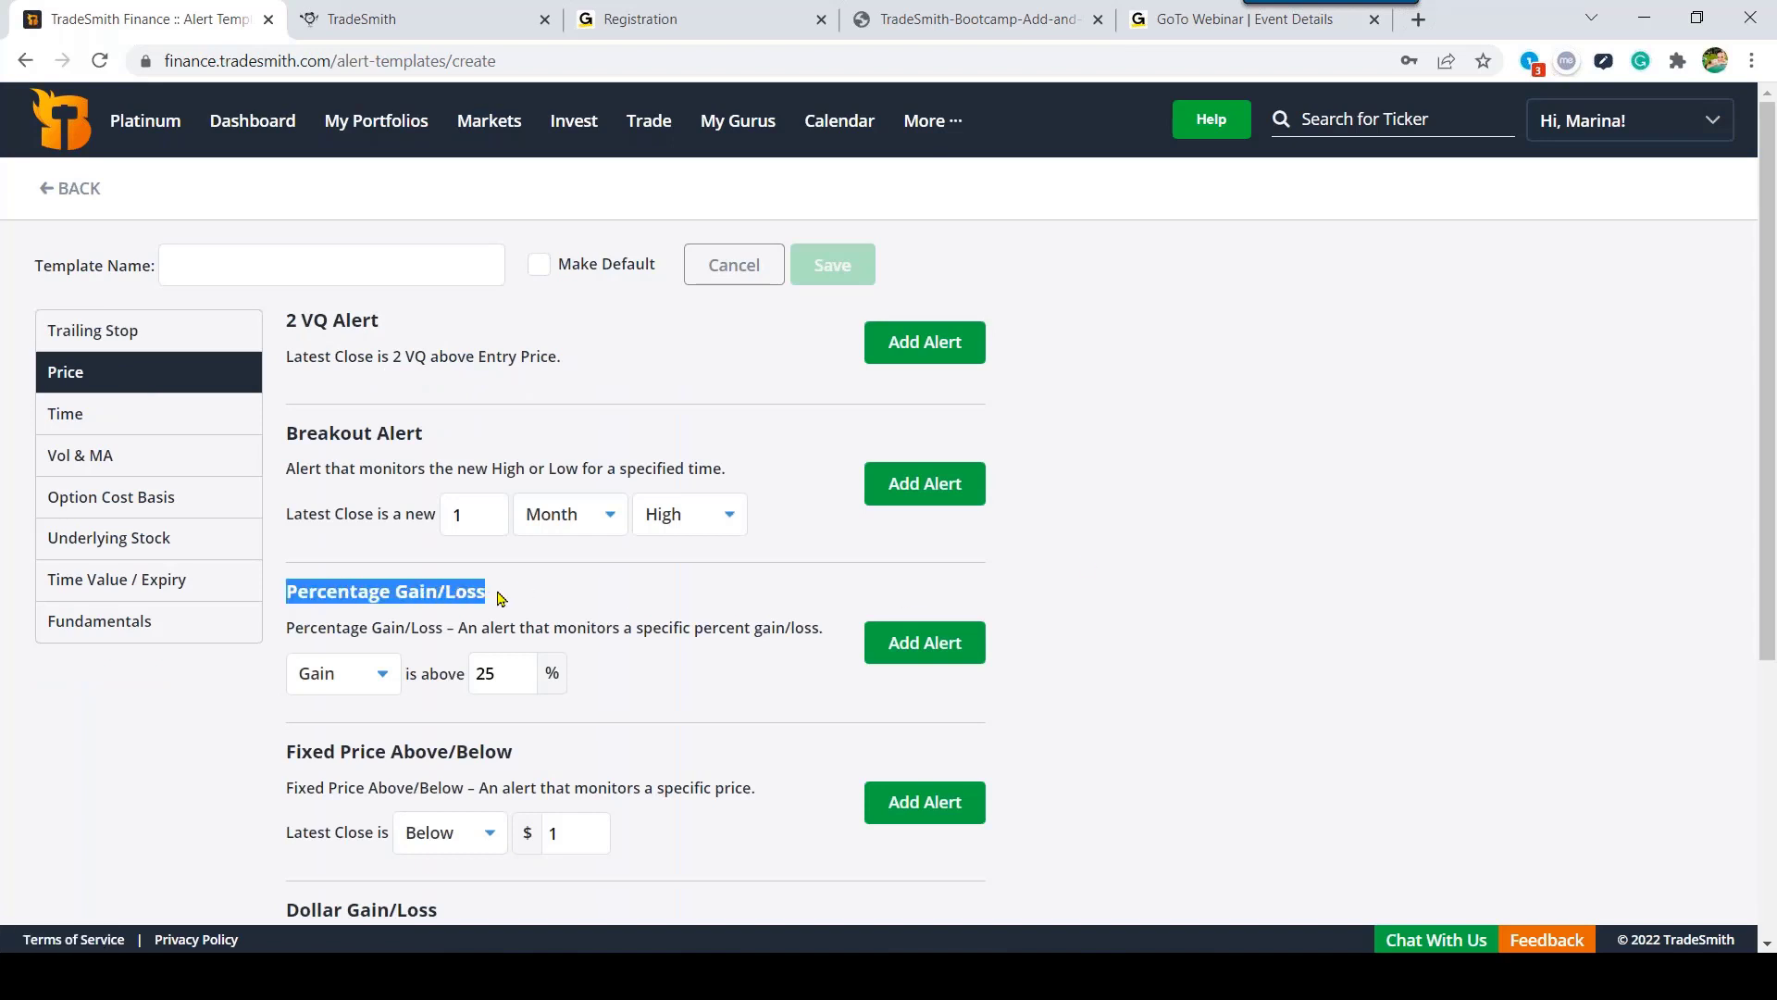
pyautogui.click(544, 595)
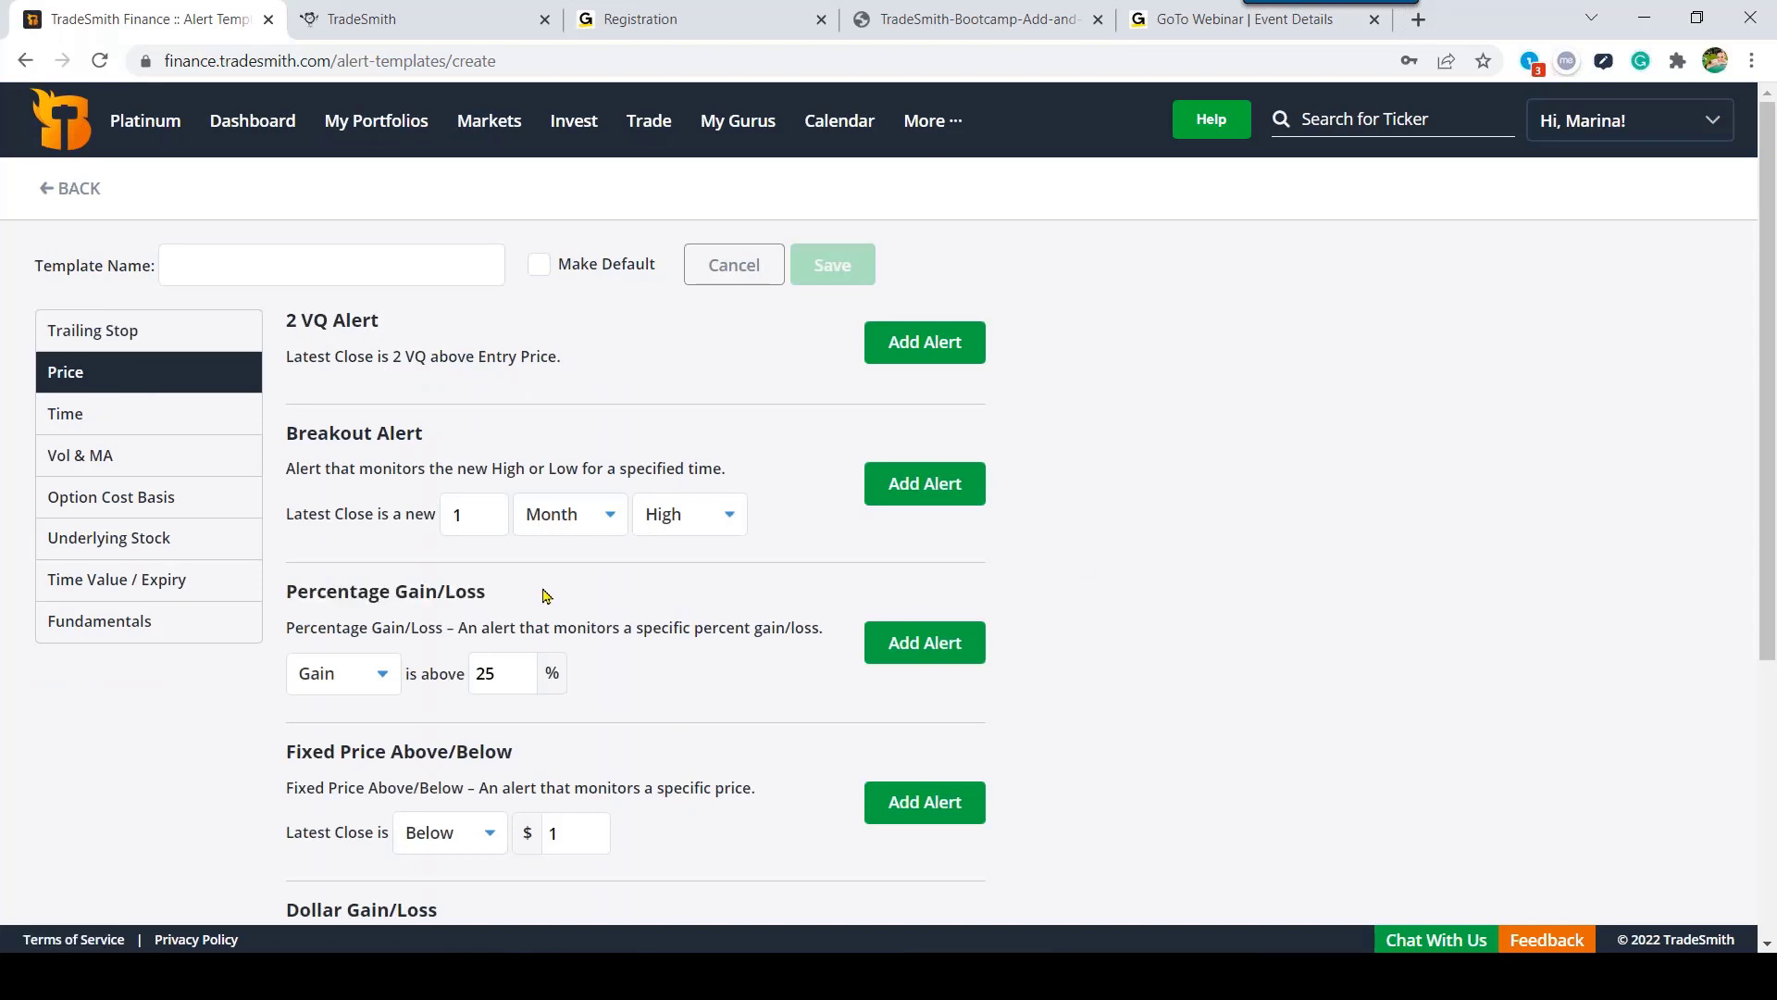
# Step: Add a Percentage Gain/Loss alert to the template for a loss above 10%
pyautogui.click(380, 682)
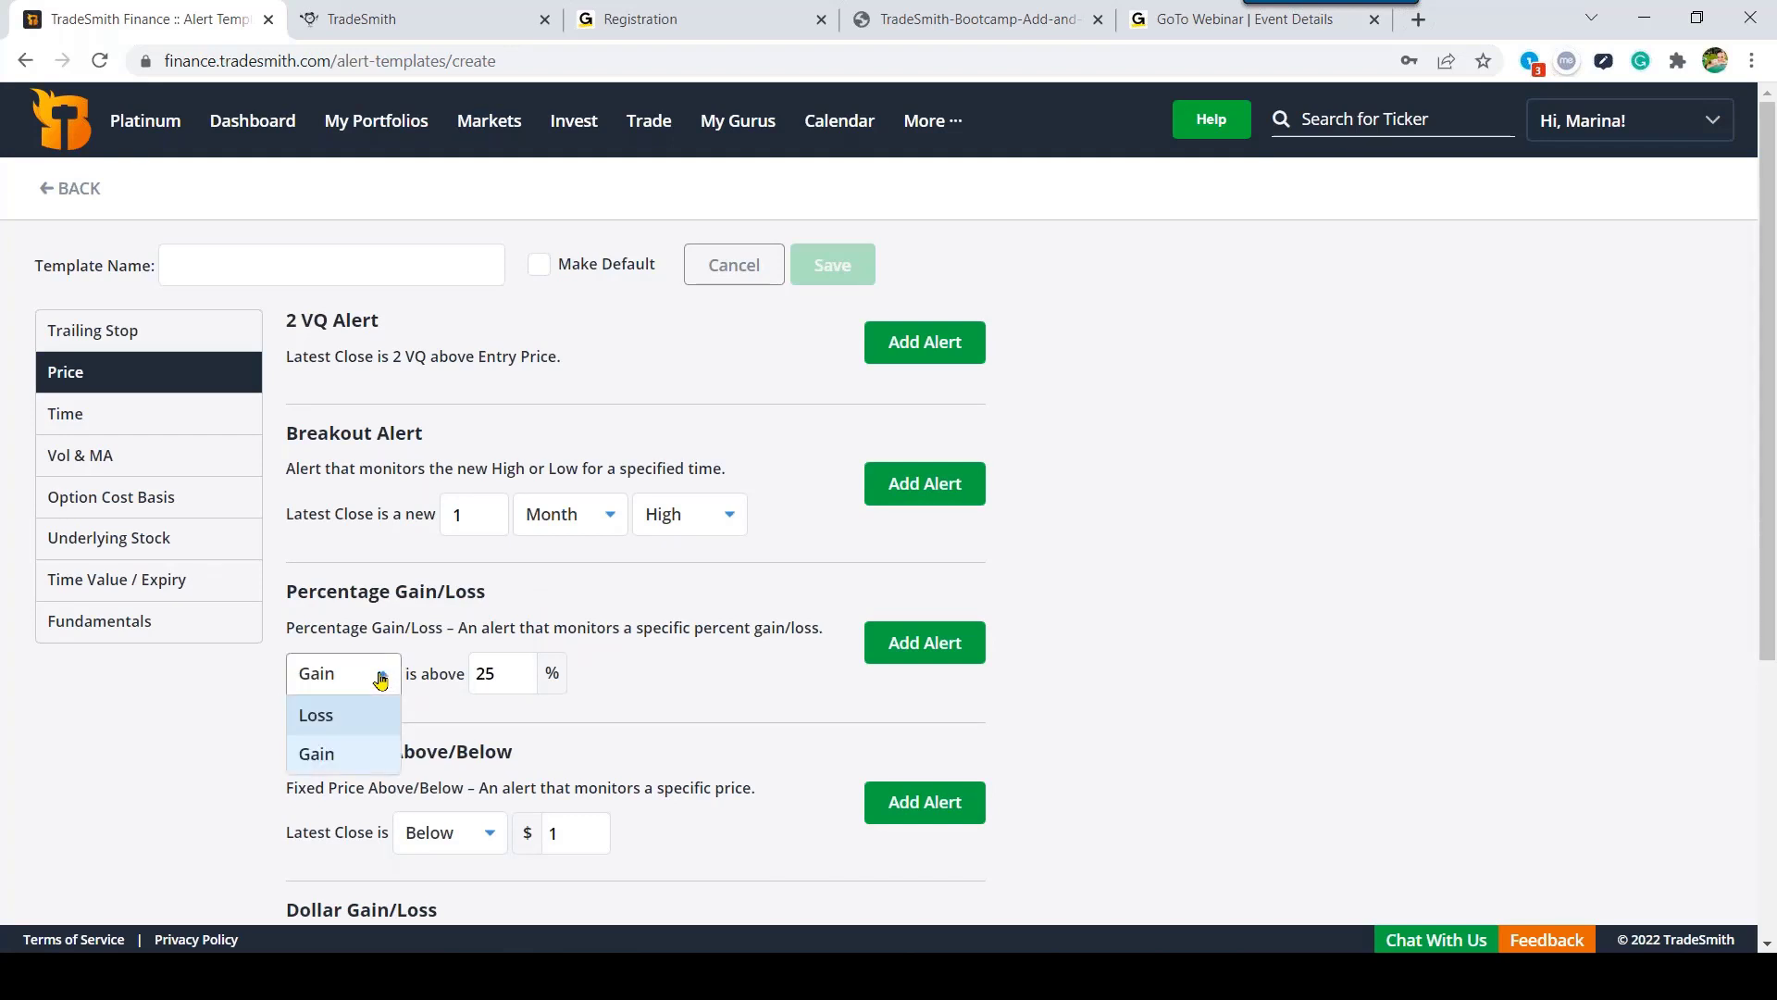
pyautogui.click(372, 715)
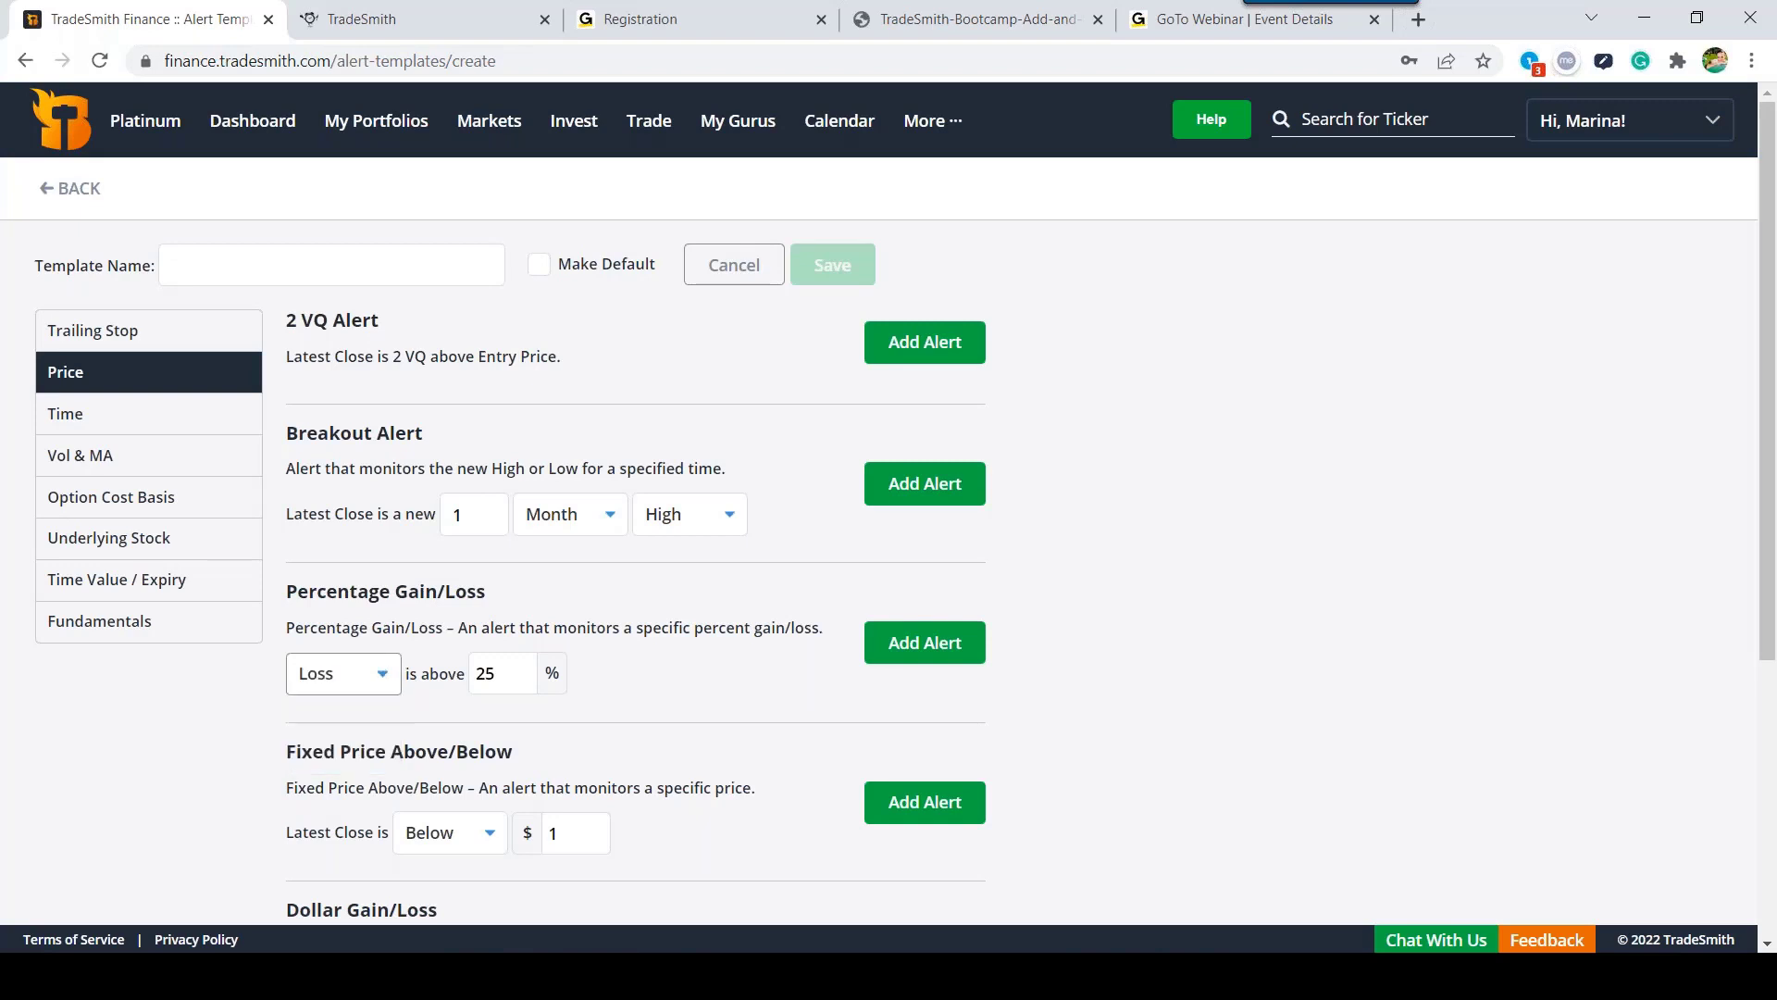
pyautogui.doubleClick(509, 674)
pyautogui.write('10')
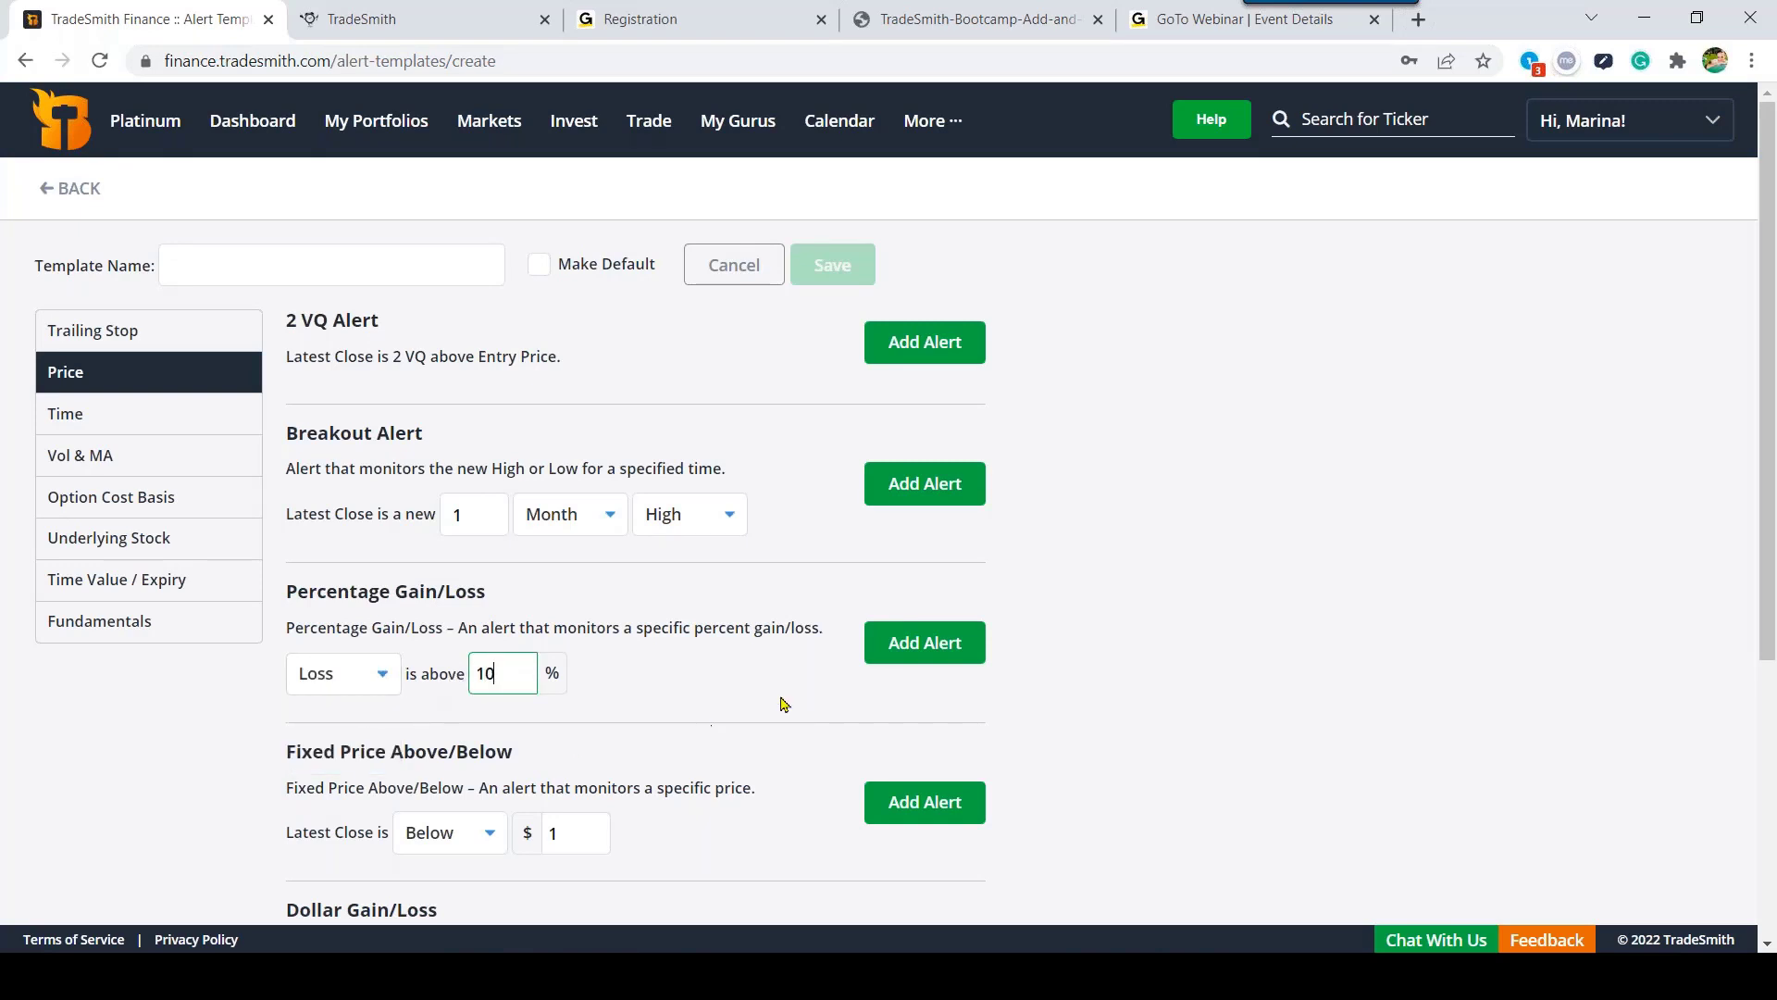
pyautogui.click(900, 662)
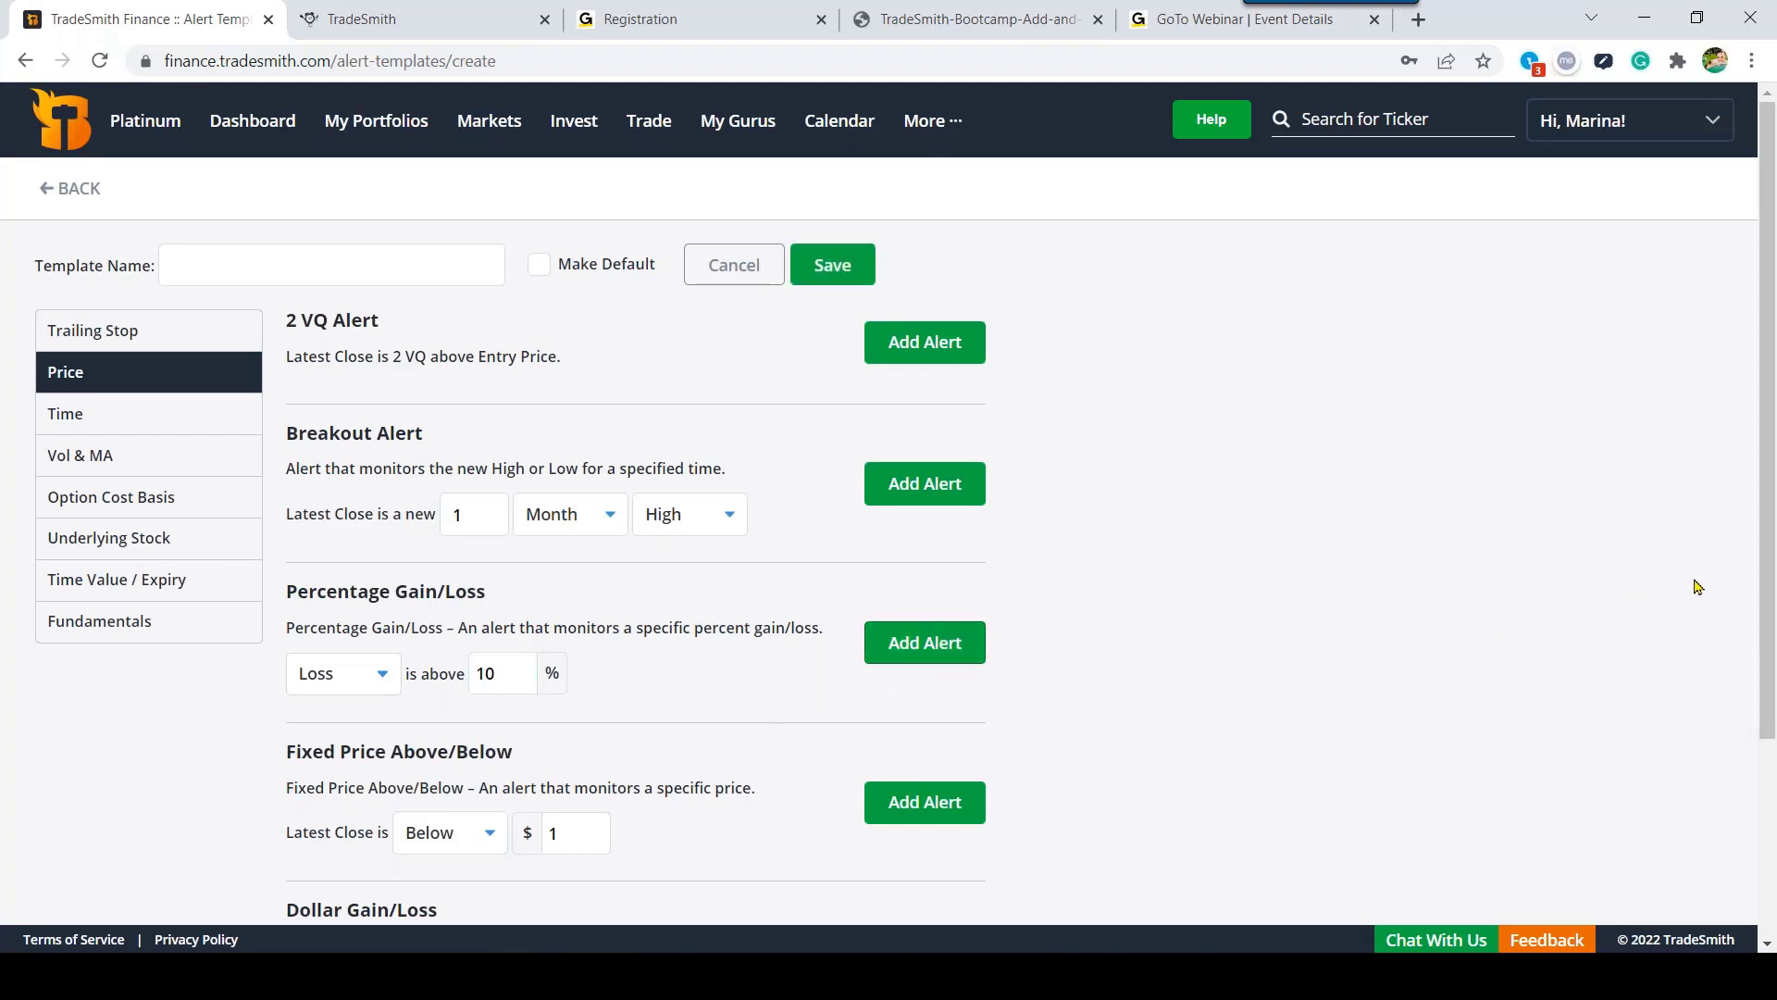
pyautogui.moveTo(1768, 564); pyautogui.dragTo(1773, 769)
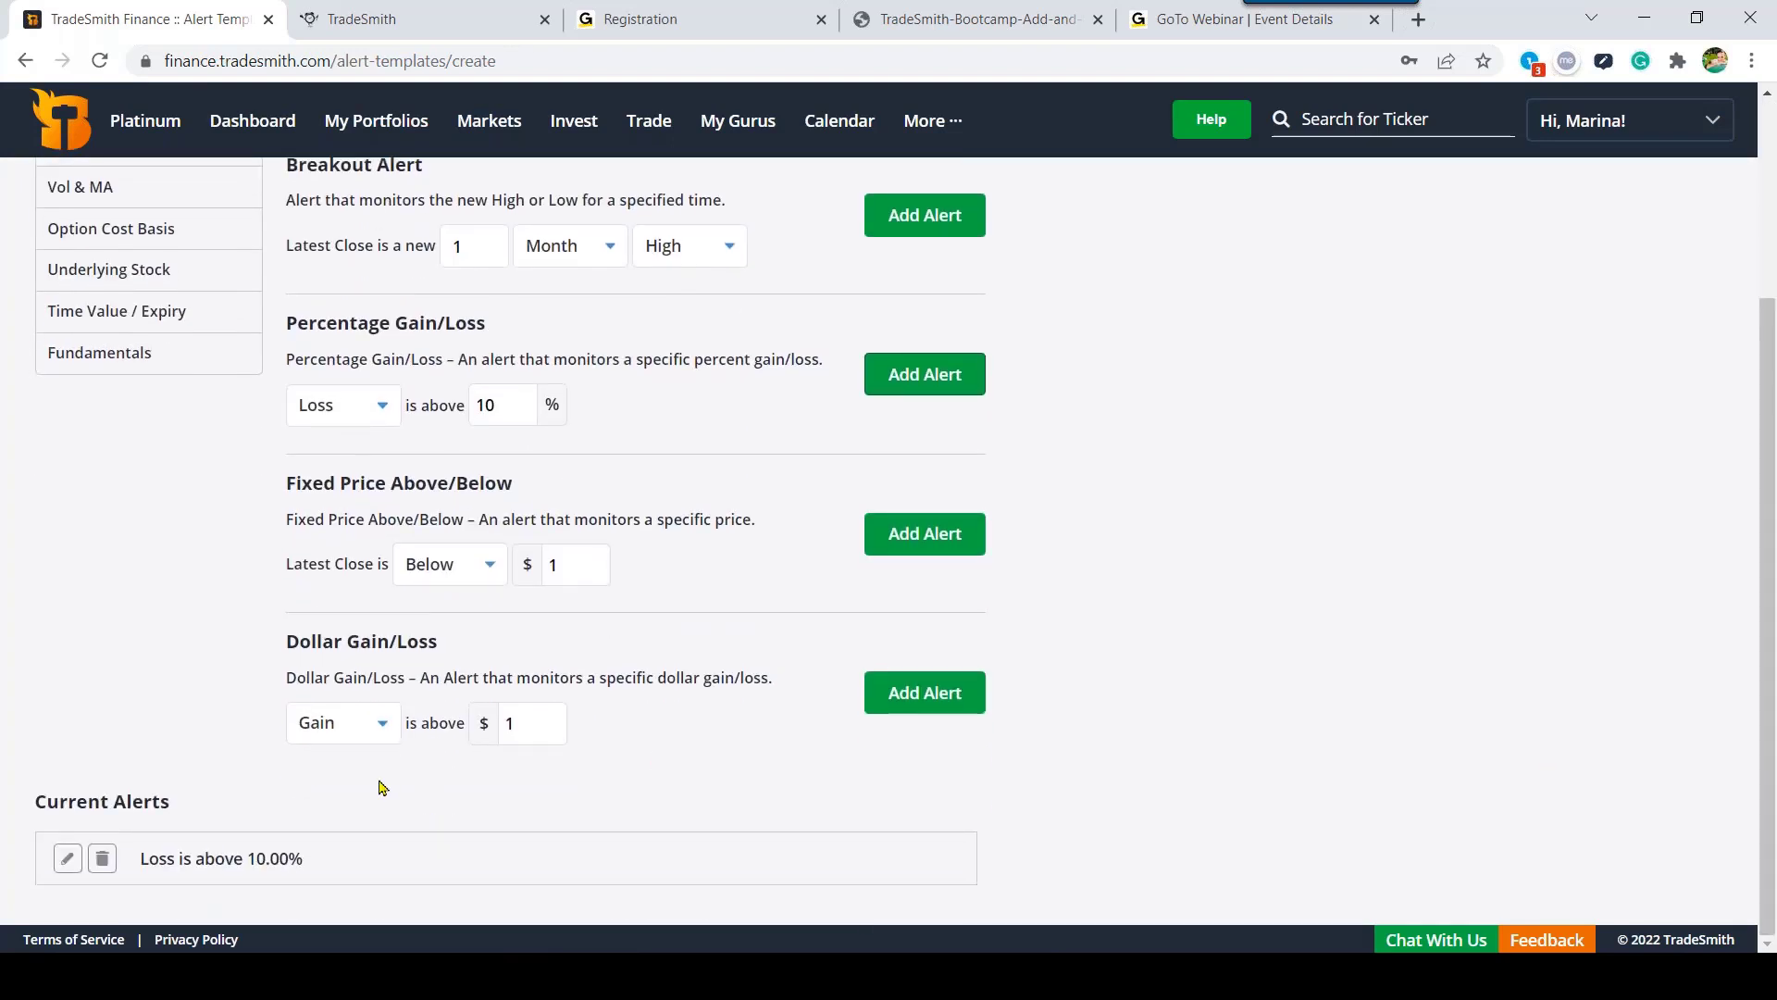
pyautogui.moveTo(310, 861); pyautogui.dragTo(132, 868)
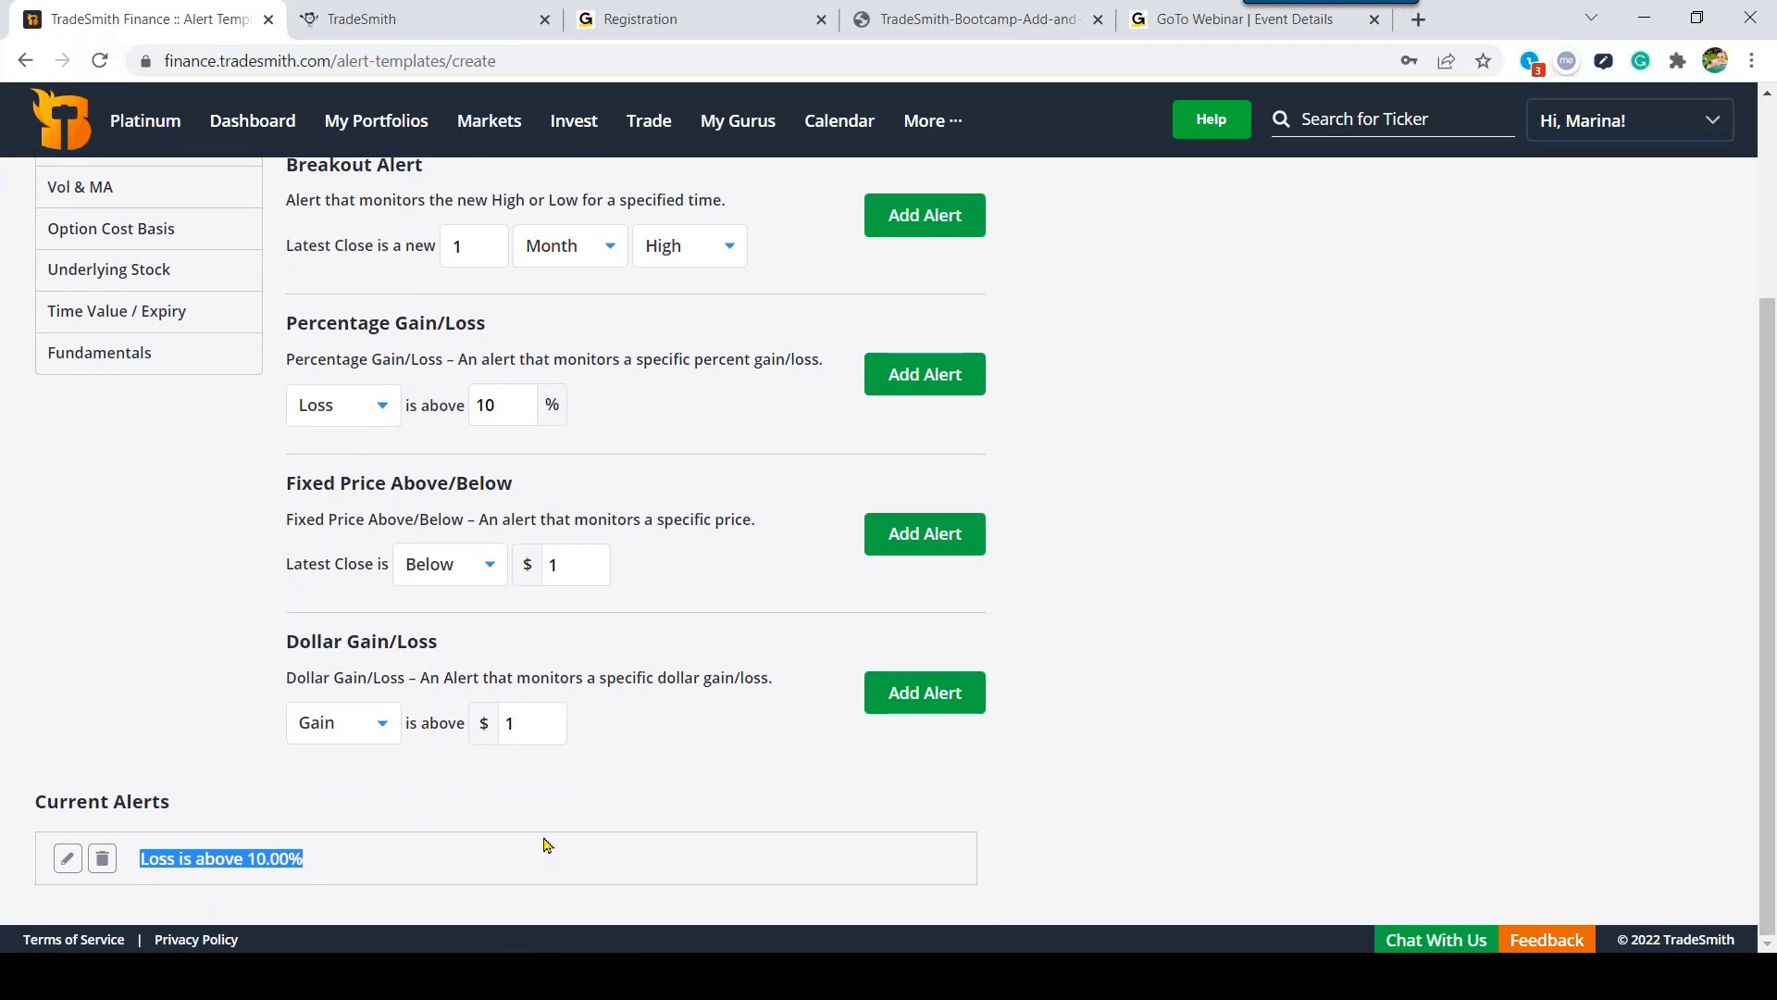
# Step: Add a second Percentage Gain/Loss alert to the template for a loss above 20%
pyautogui.click(501, 405)
pyautogui.moveTo(504, 405); pyautogui.dragTo(477, 405)
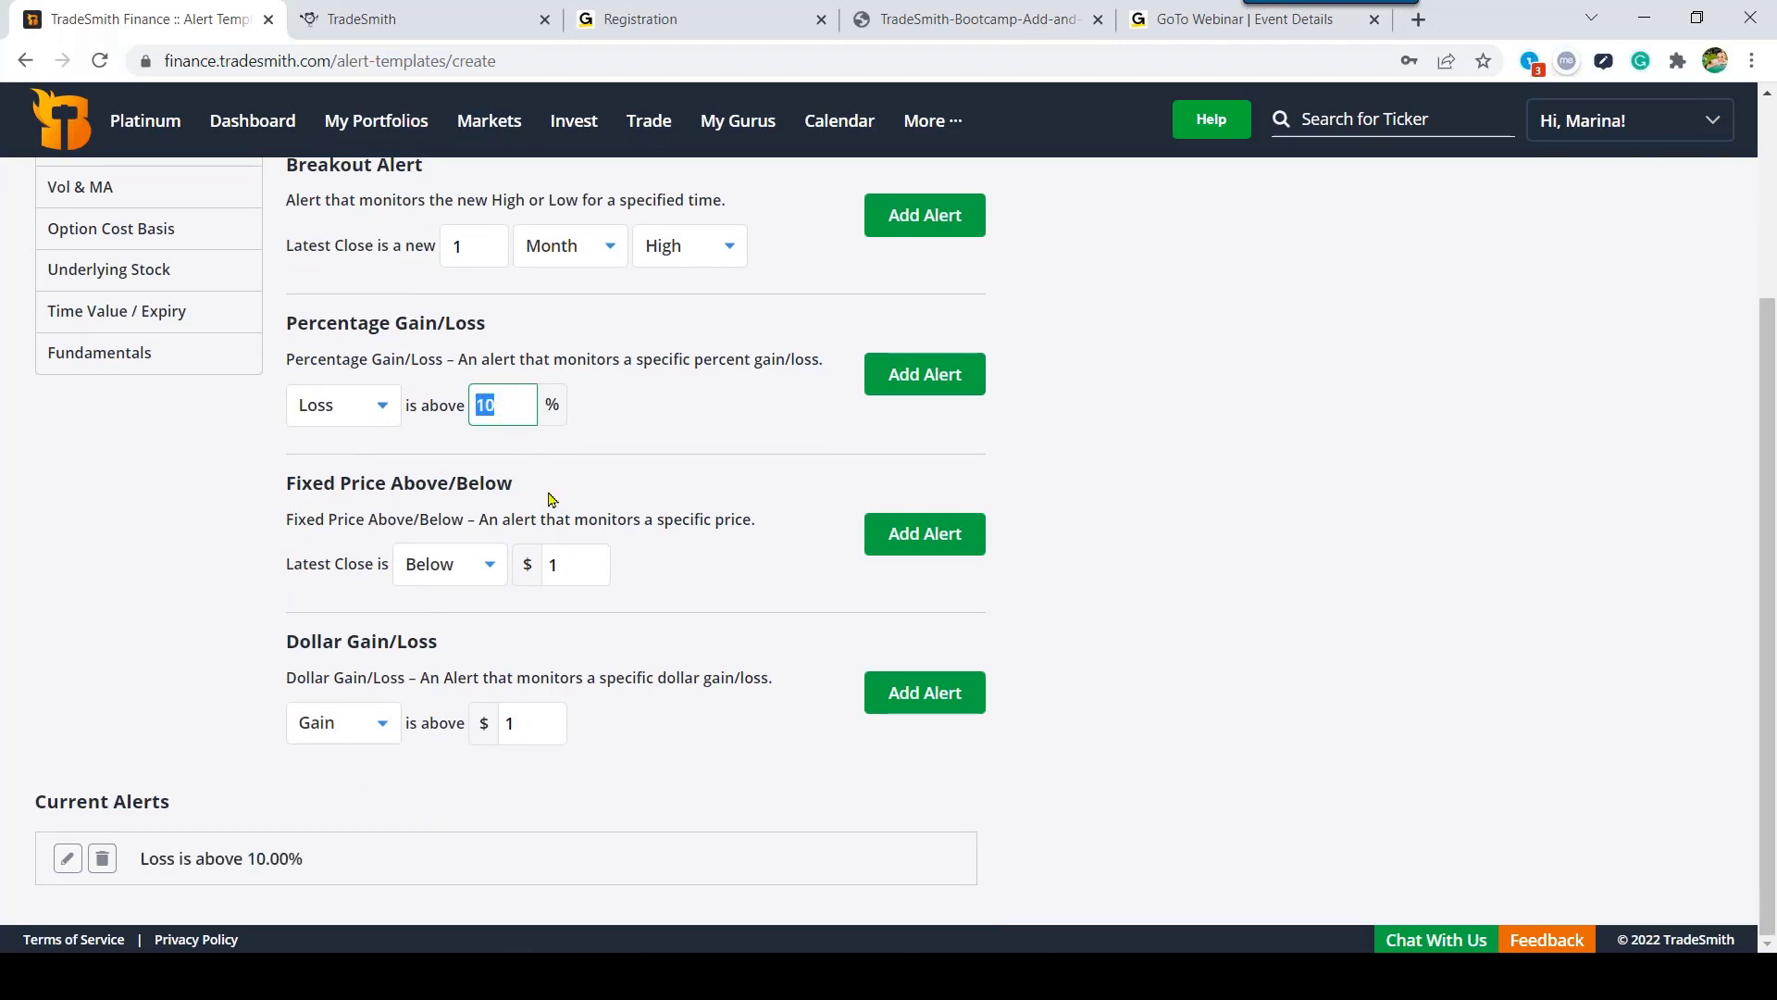
pyautogui.write('20')
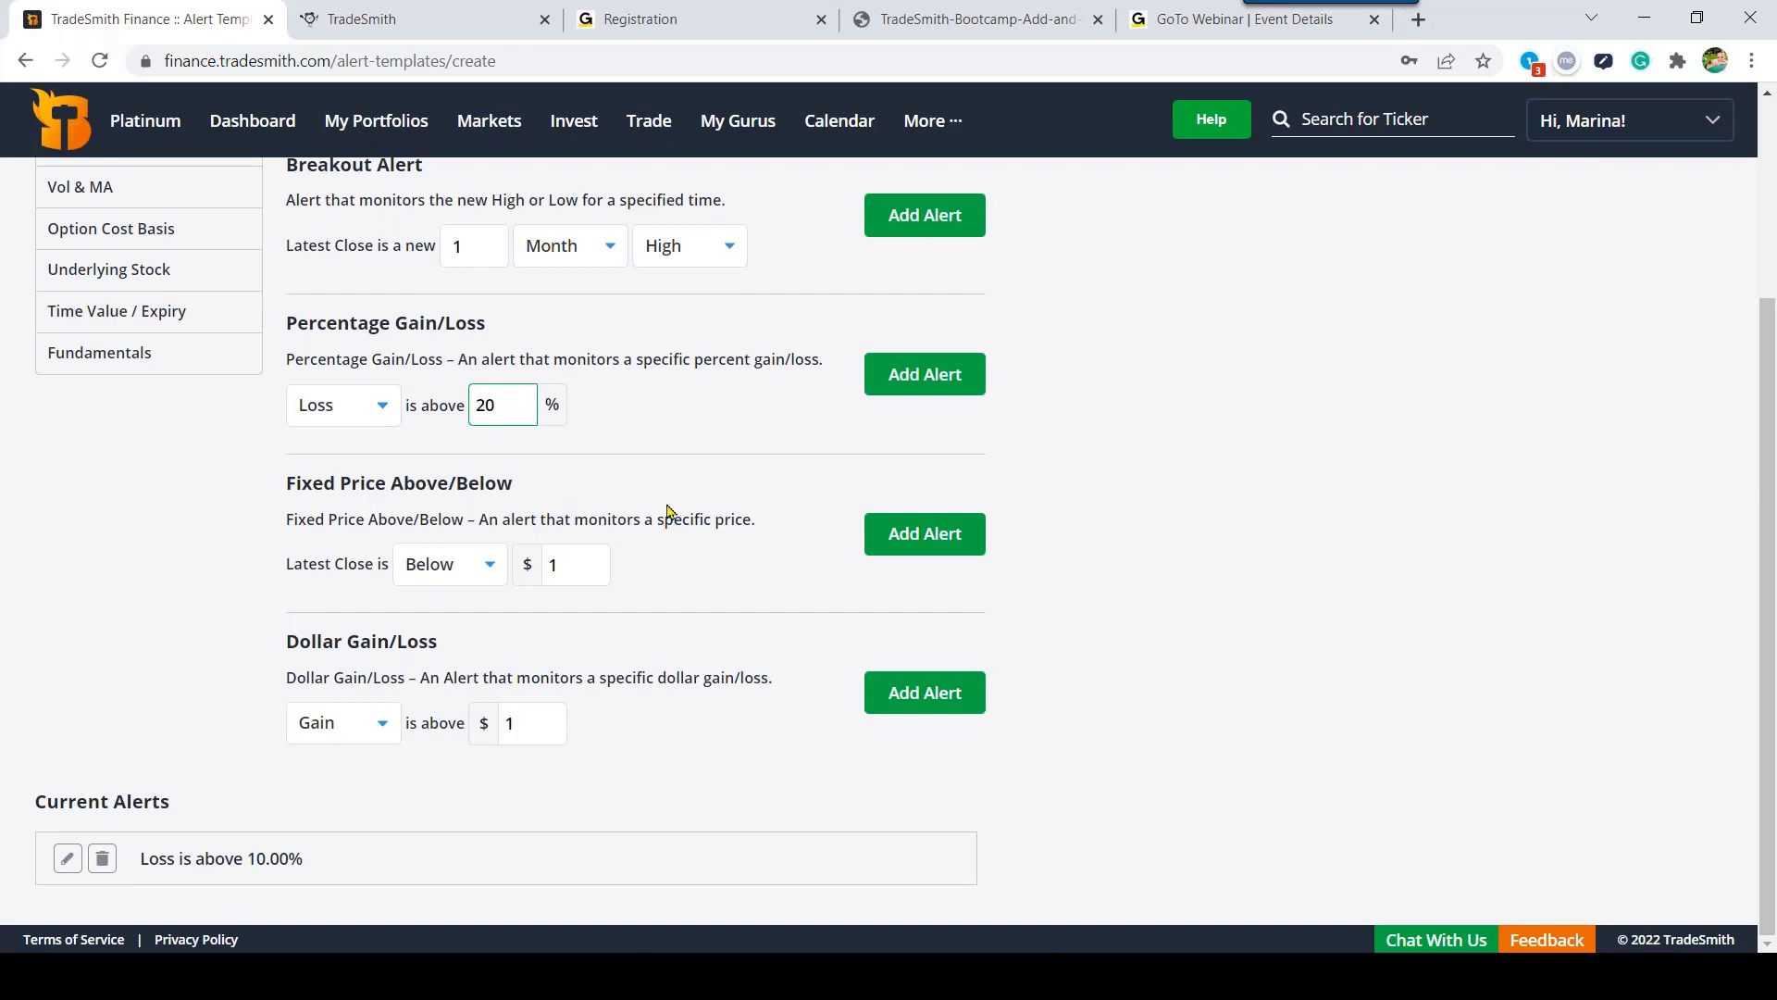
pyautogui.click(918, 392)
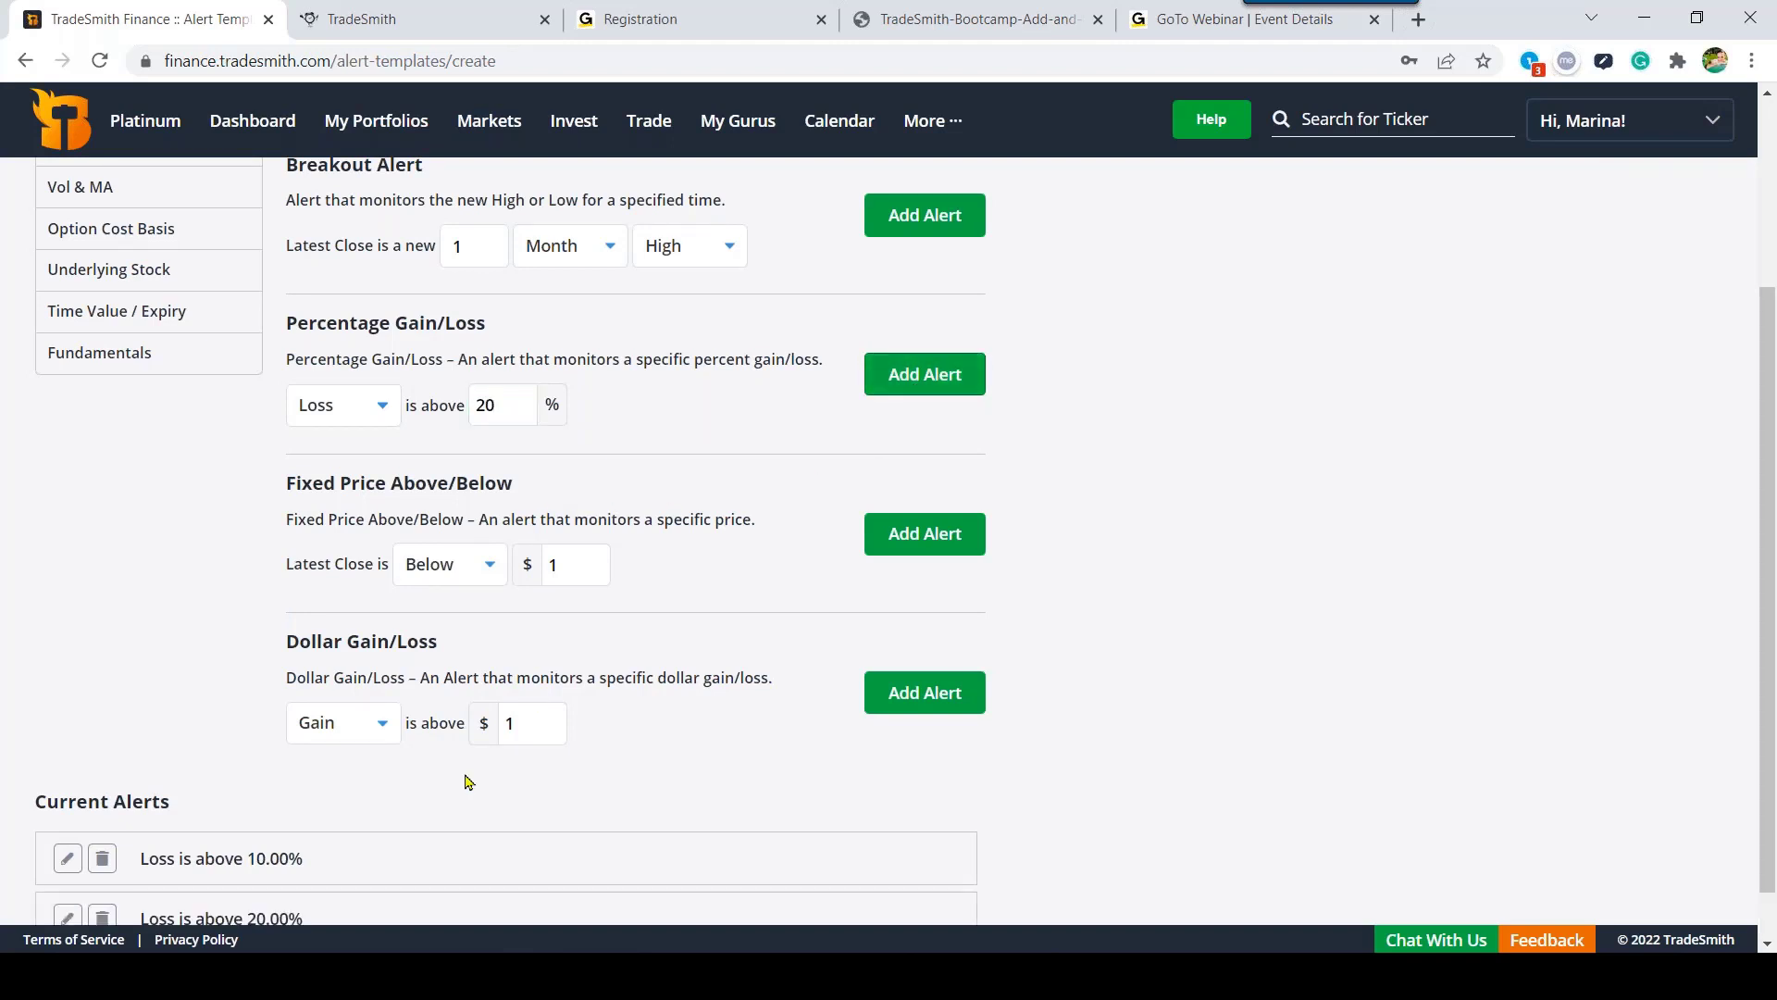
pyautogui.scroll(-1, 468, 782)
pyautogui.moveTo(295, 860); pyautogui.dragTo(144, 817)
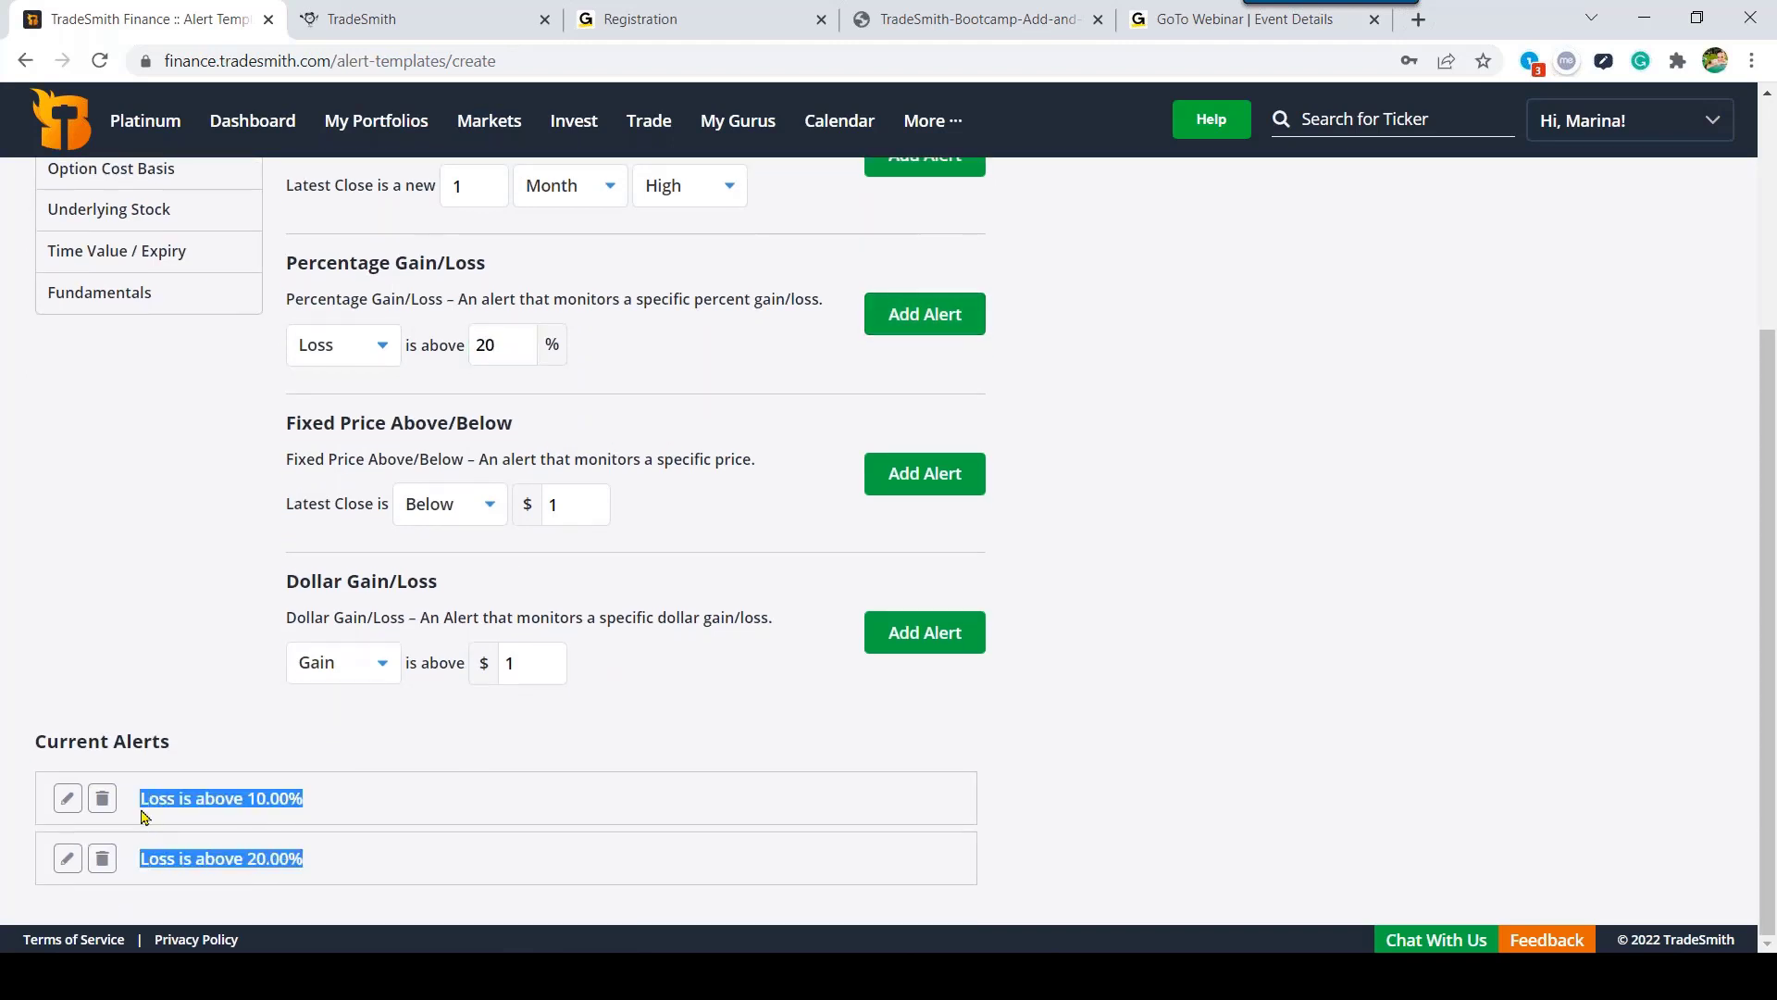
pyautogui.click(379, 783)
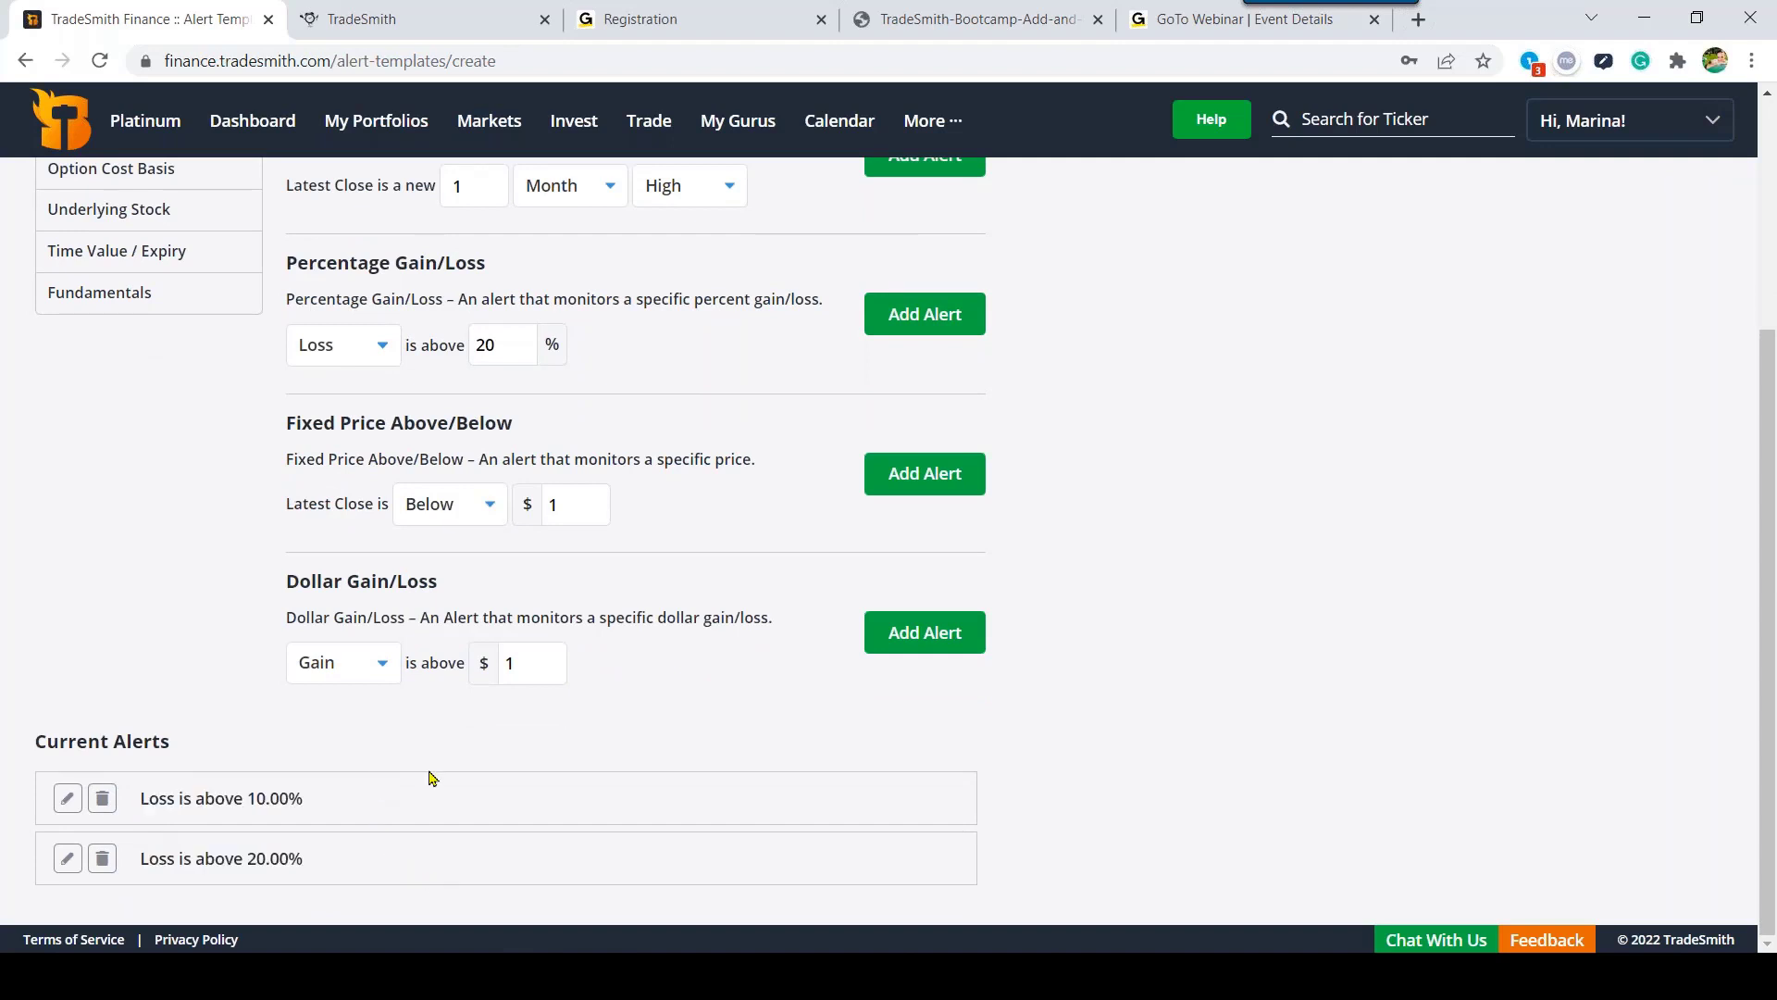
# Step: Name the alert template "10% & 20% Loss" and save it
pyautogui.scroll(4, 571, 784)
pyautogui.click(283, 264)
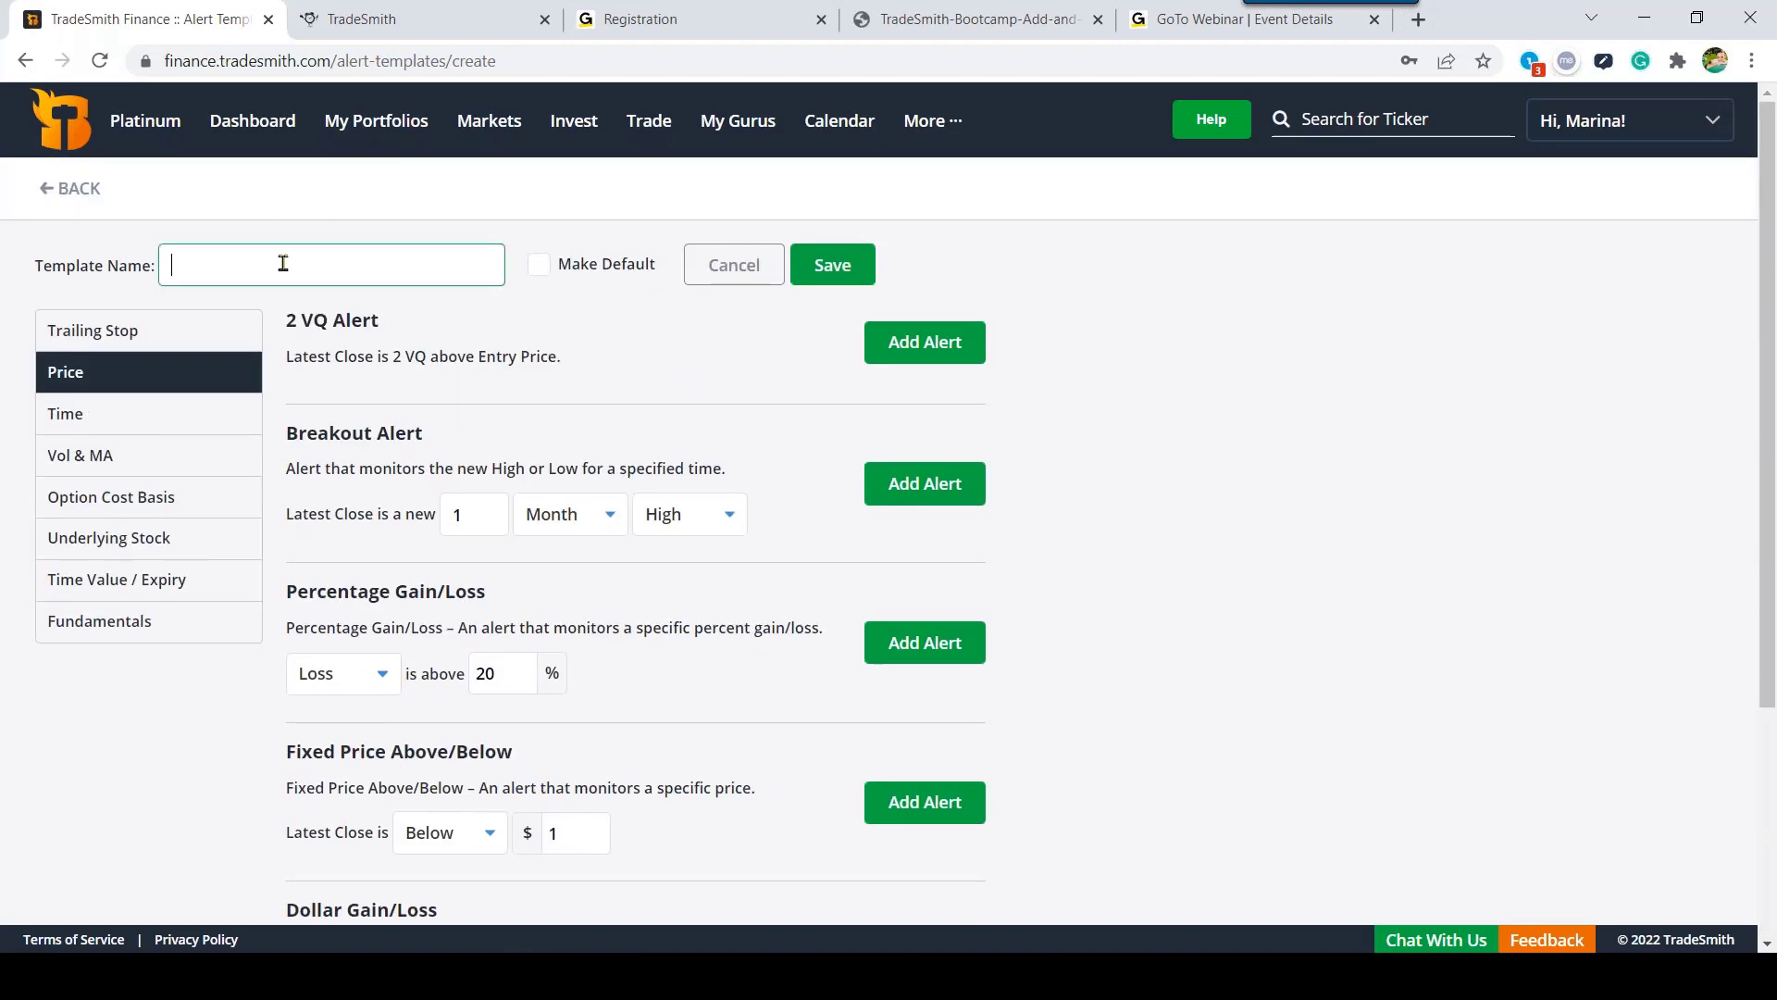
pyautogui.write('10')
pyautogui.write('% & 20%')
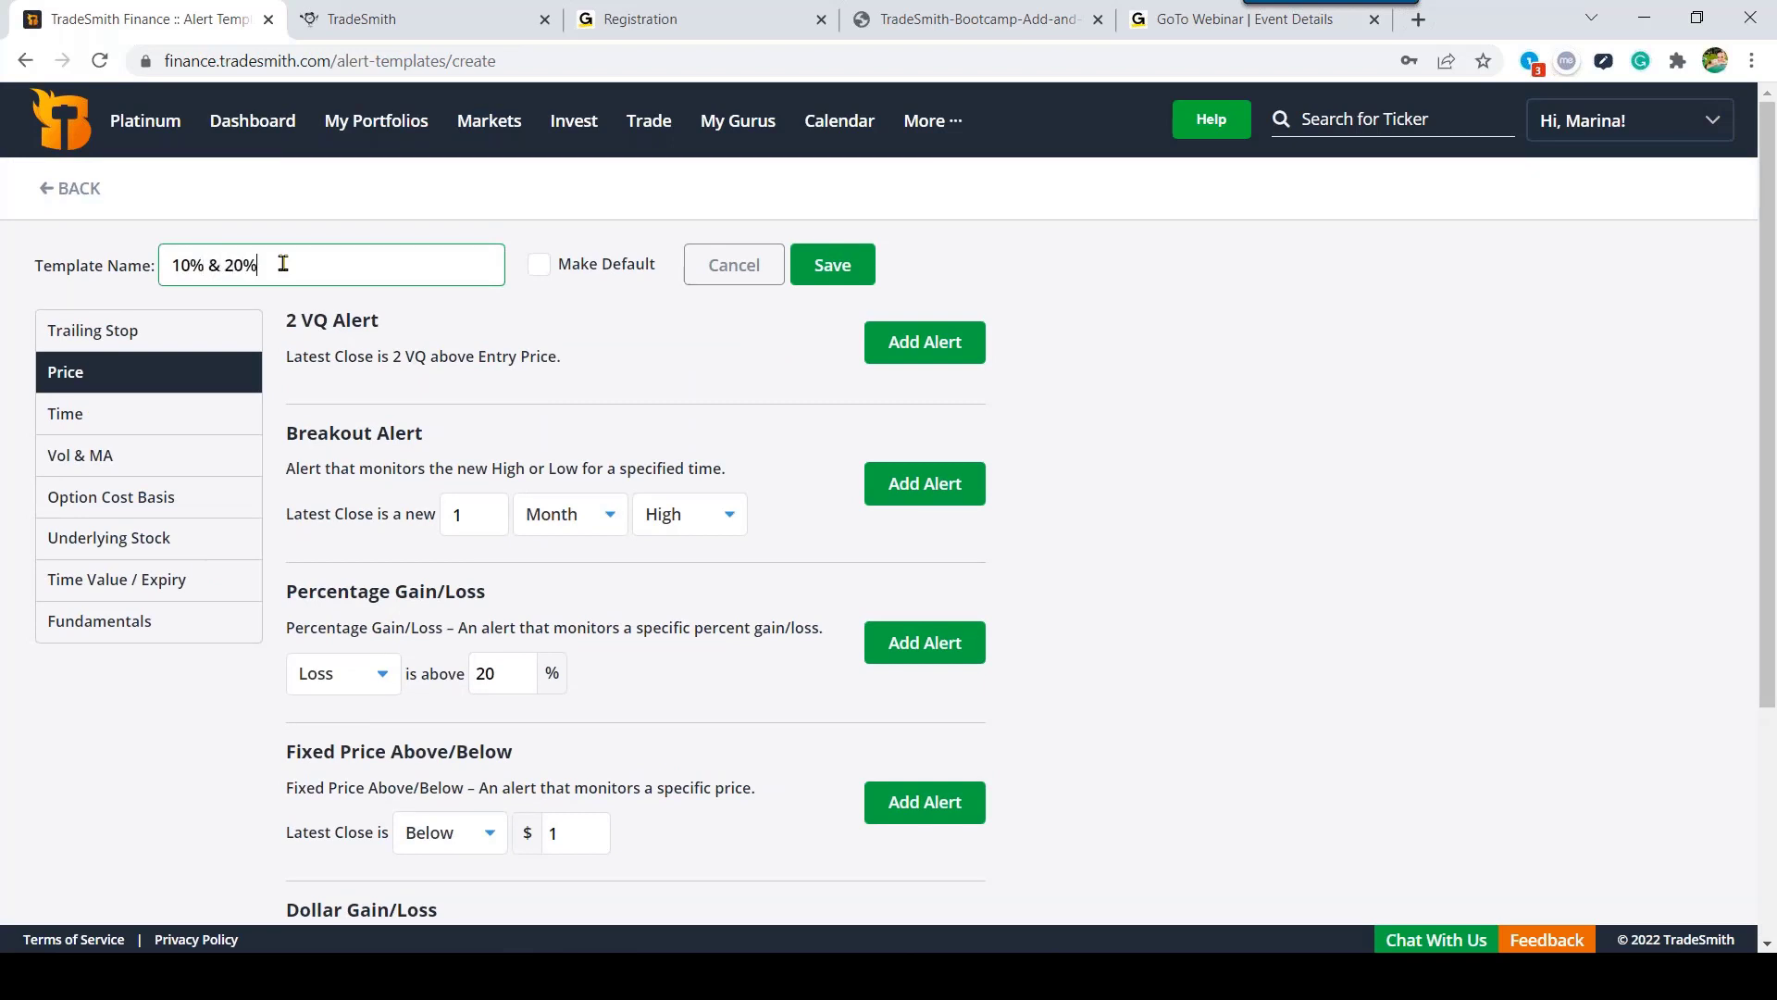
pyautogui.write(' Loss')
pyautogui.click(849, 283)
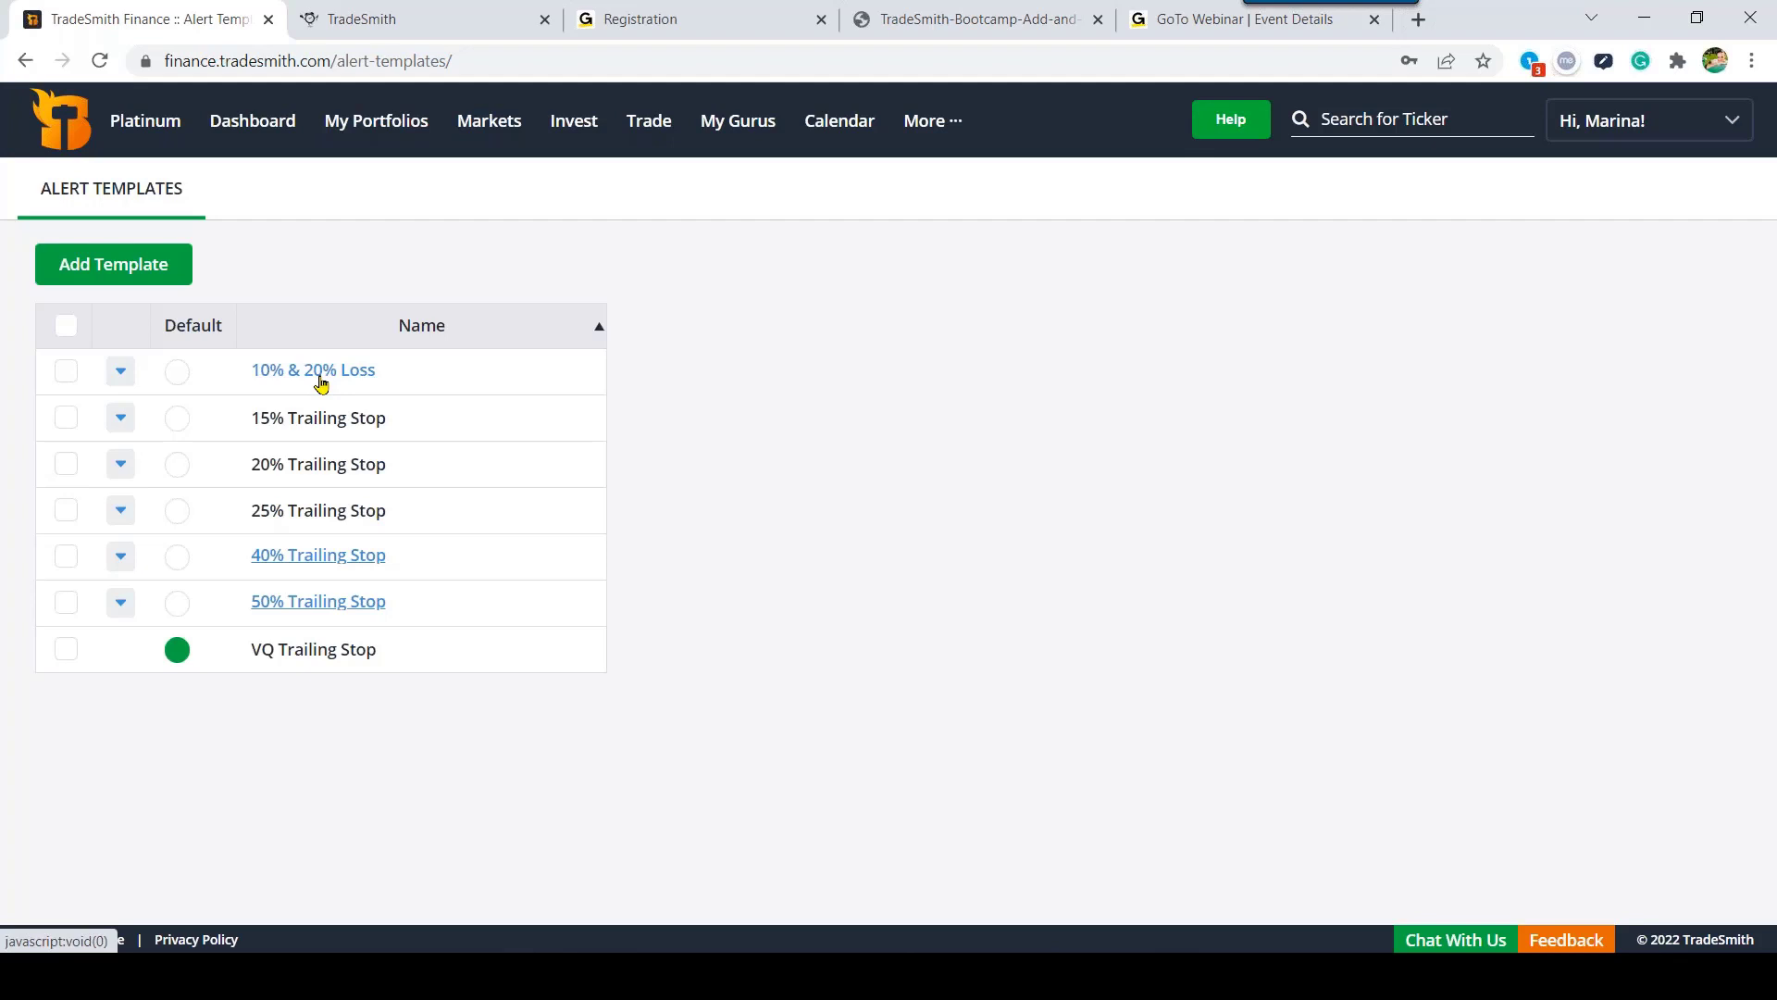
# Step: Open the positions of the watch-only CCi30 portfolio
pyautogui.click(381, 136)
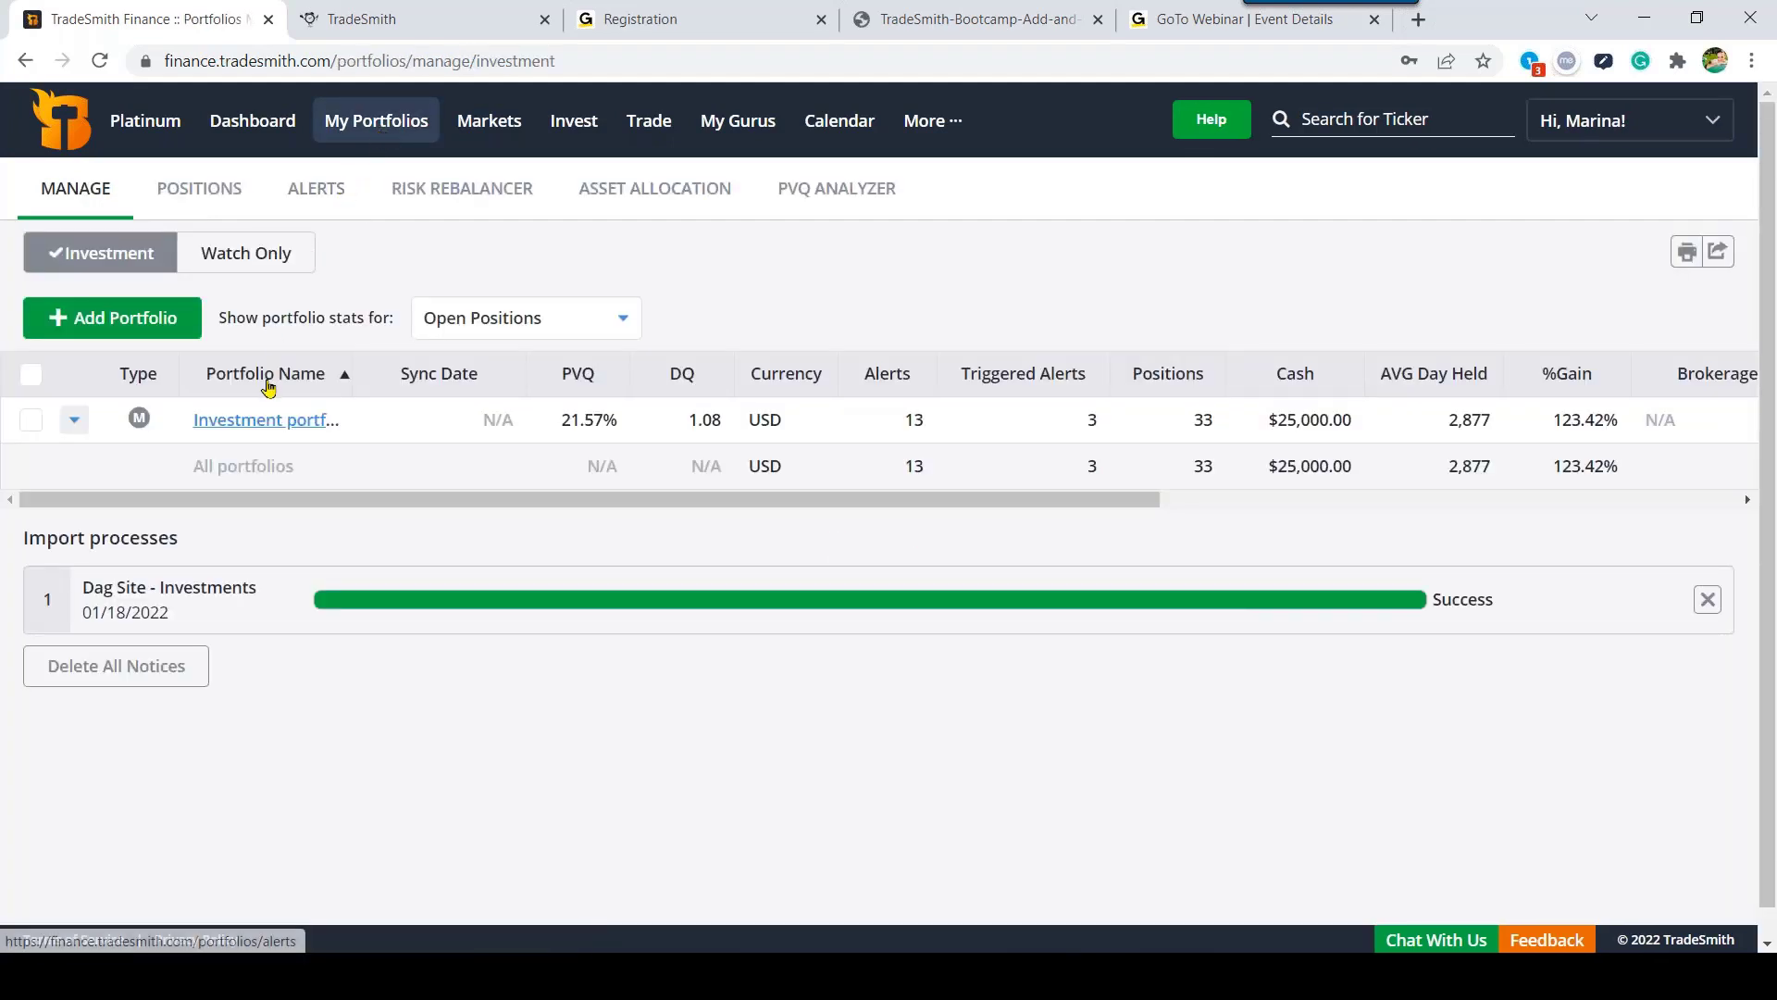
pyautogui.click(263, 266)
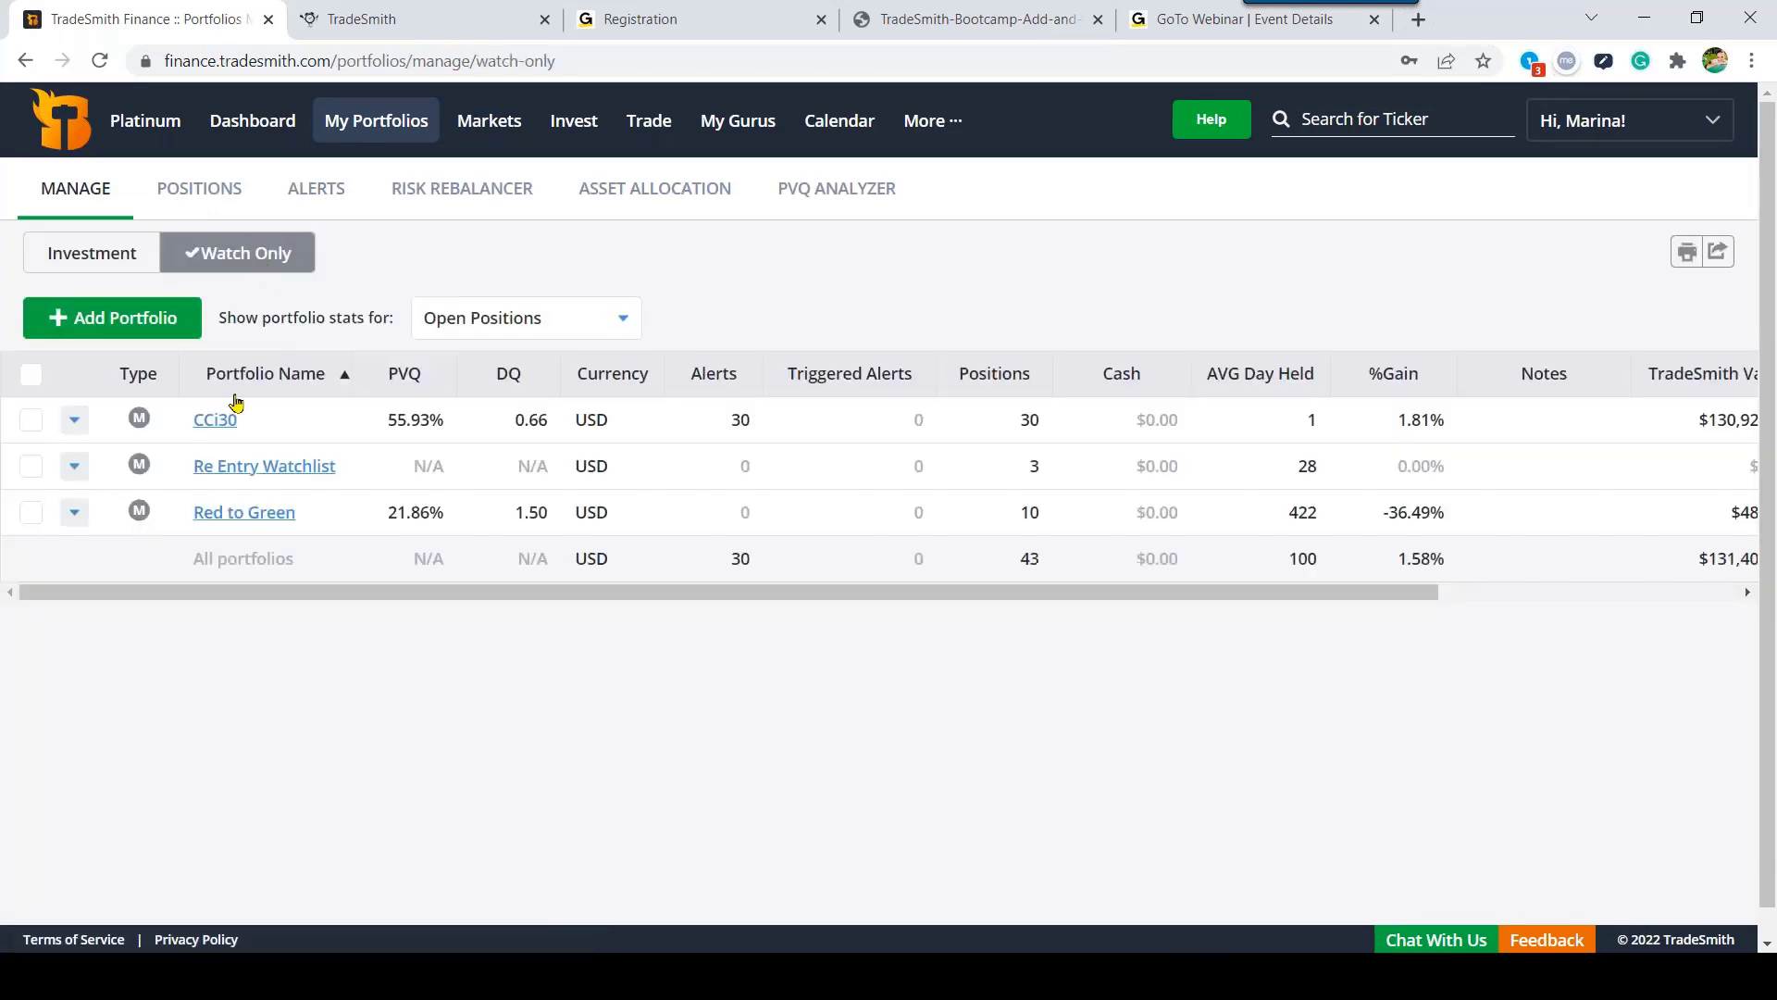
pyautogui.click(214, 424)
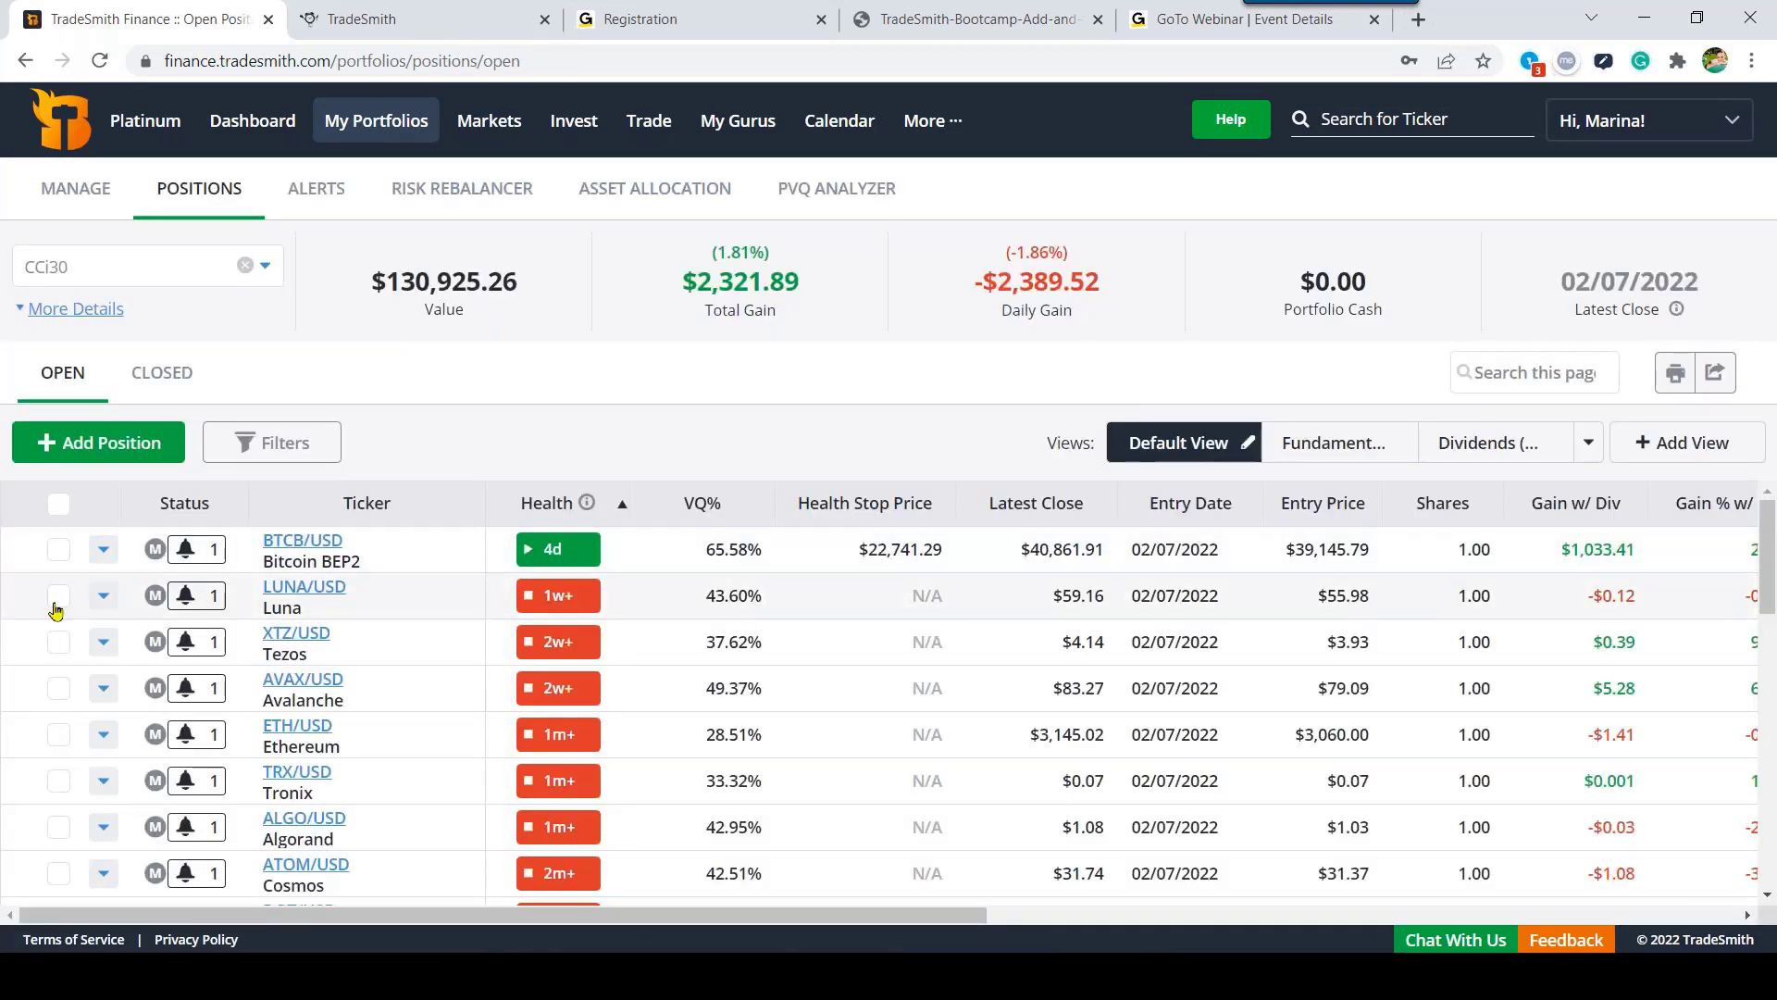
# Step: Look through the alert templates offered for the LUNA/USD position, including 10% & 20% Loss, without adding an alert
pyautogui.click(58, 597)
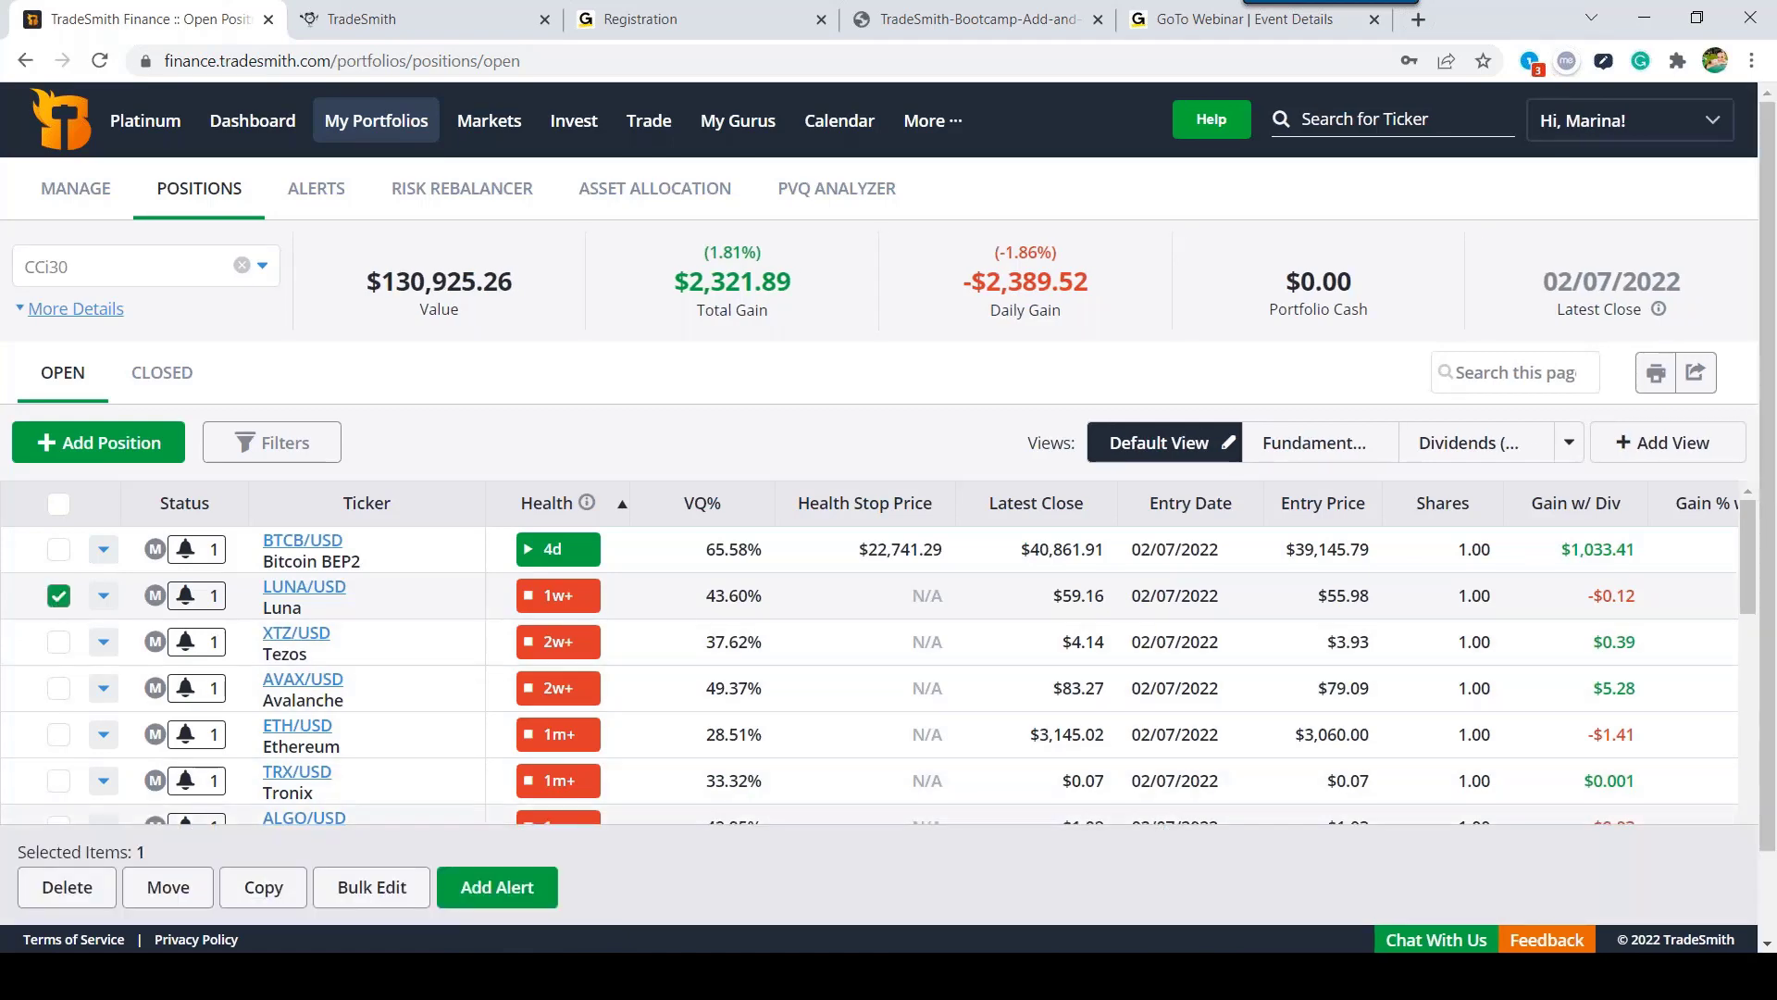
pyautogui.click(495, 903)
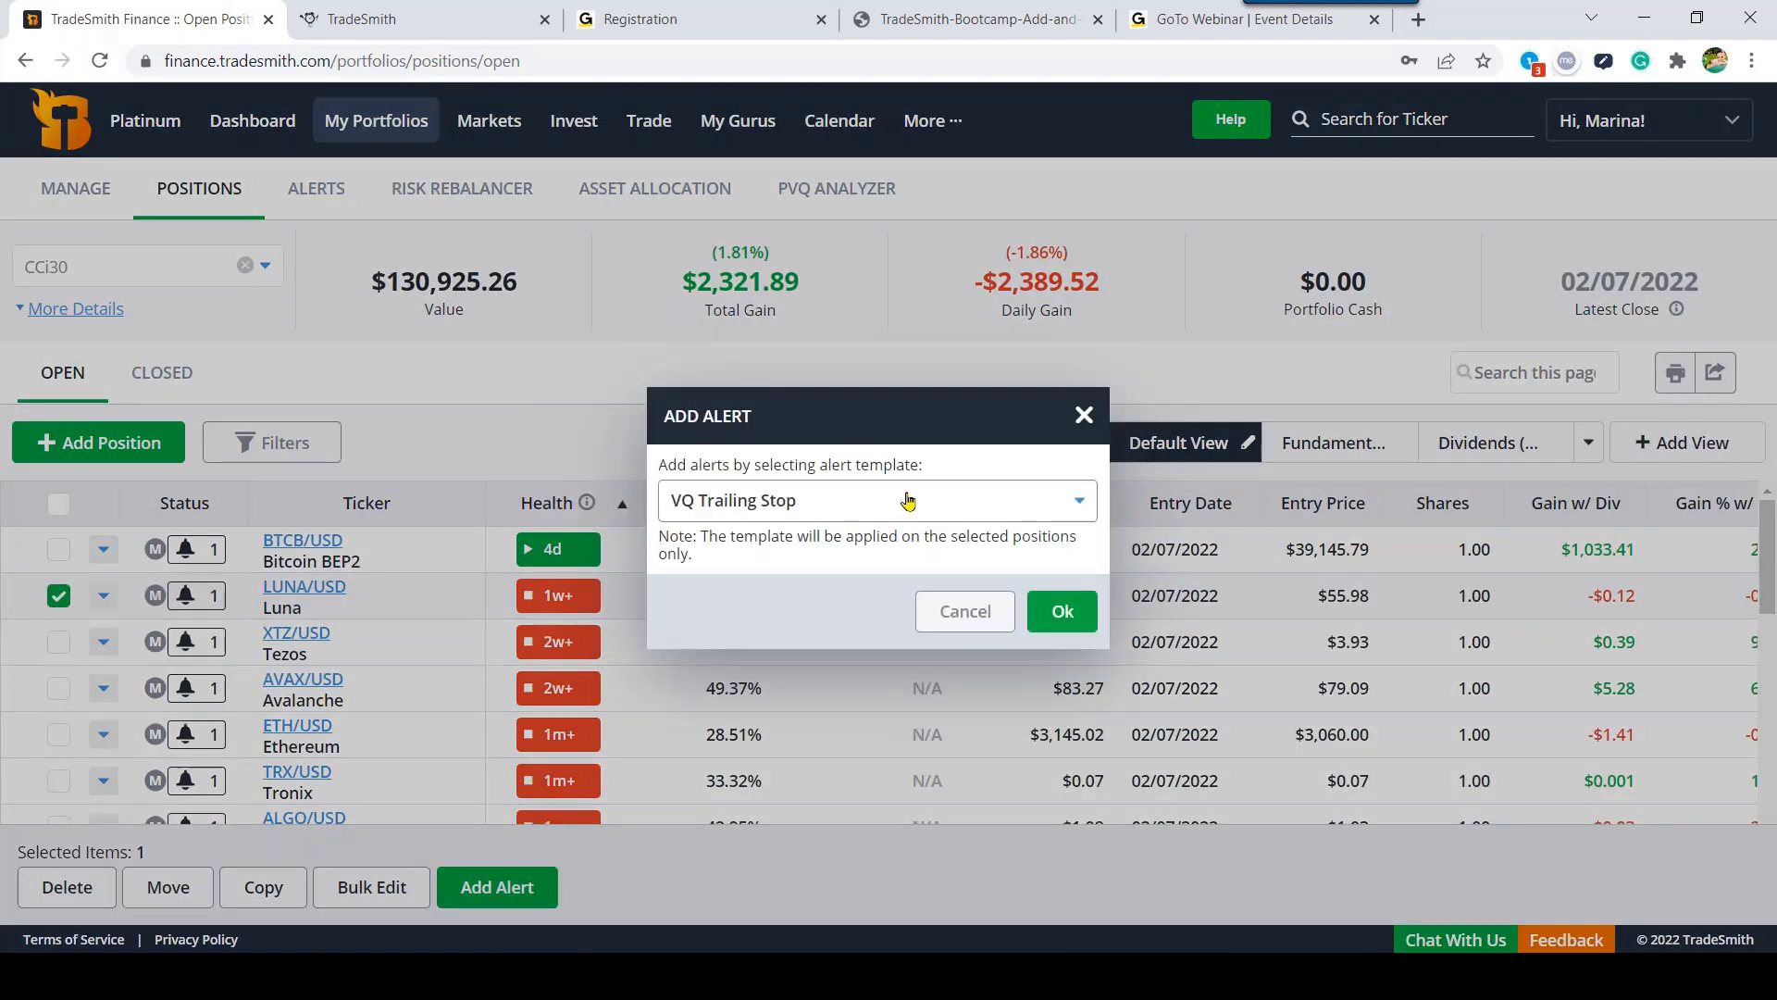
pyautogui.click(907, 501)
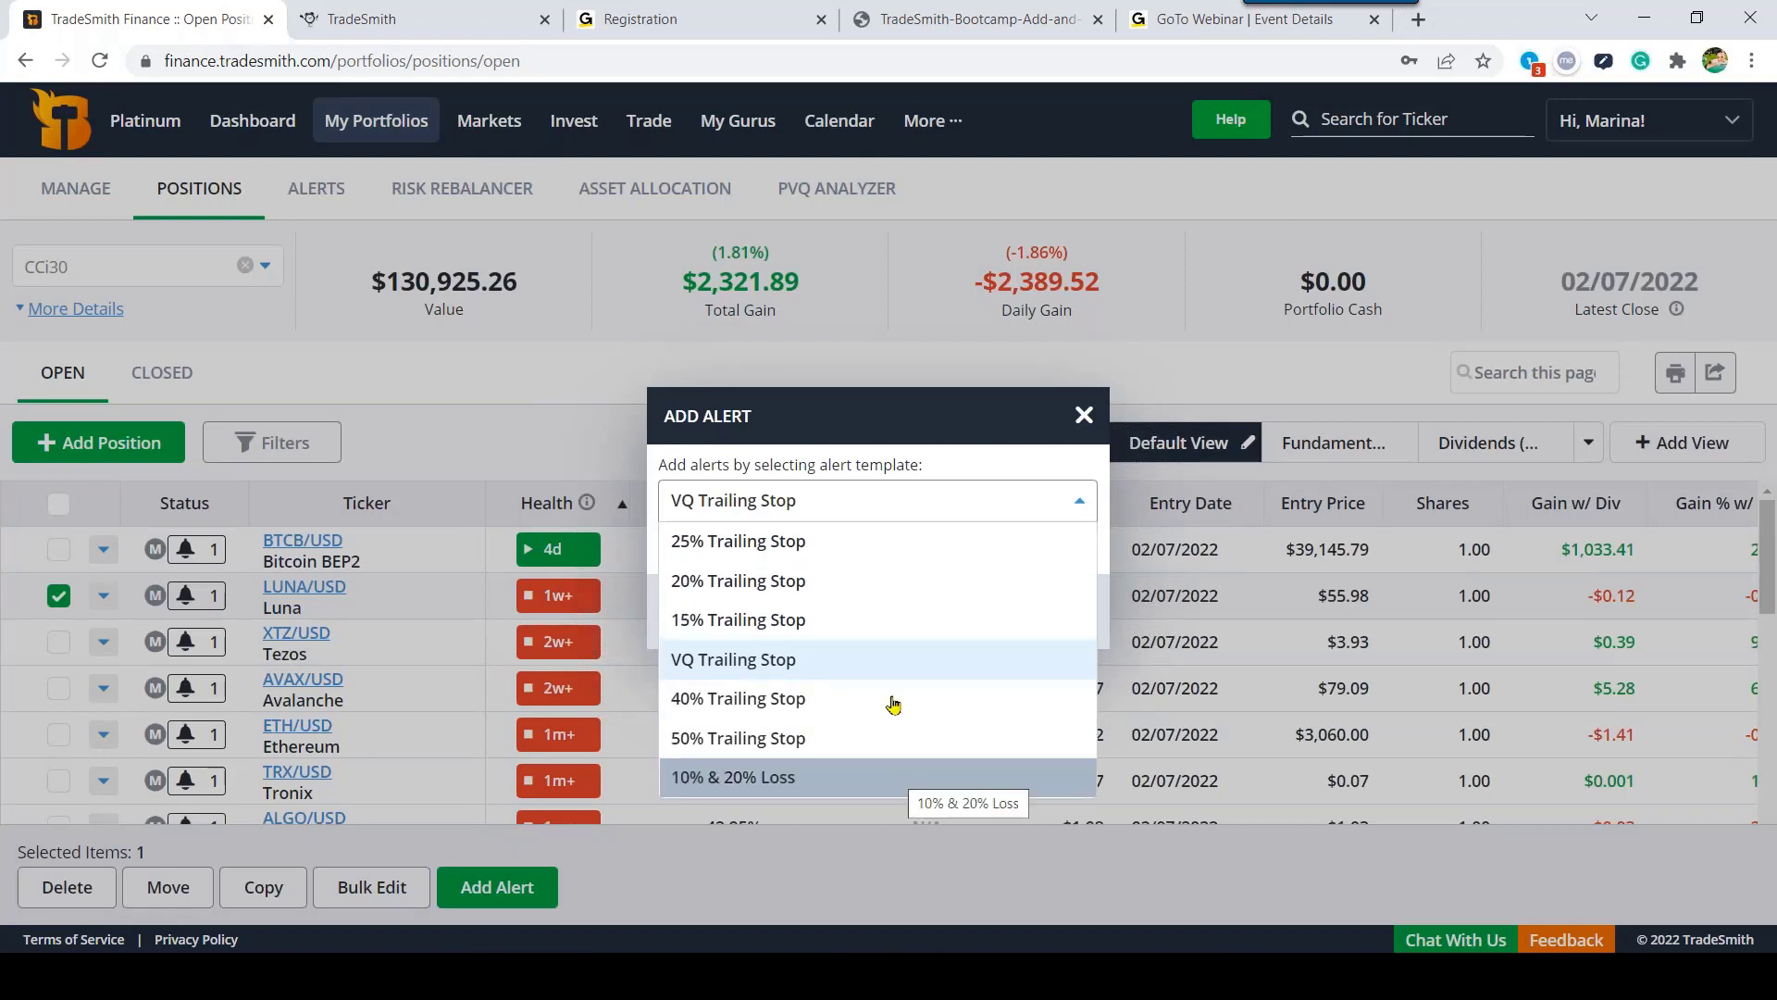
pyautogui.click(1084, 415)
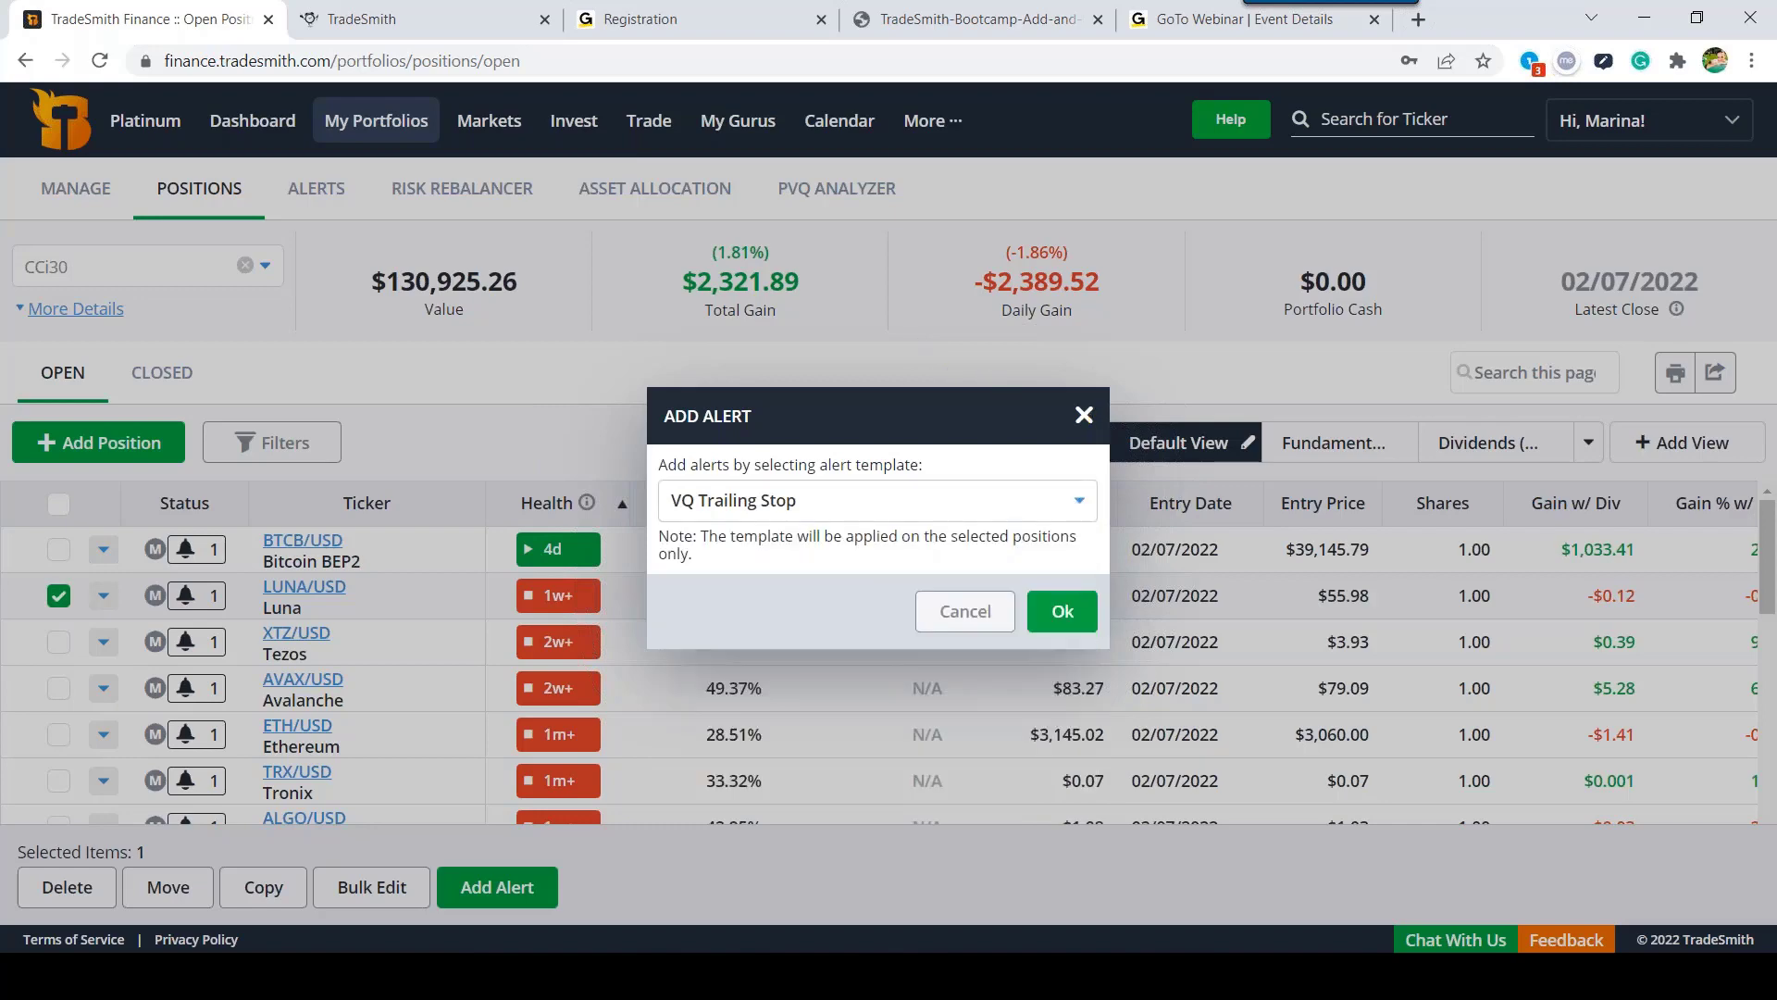
pyautogui.click(1084, 416)
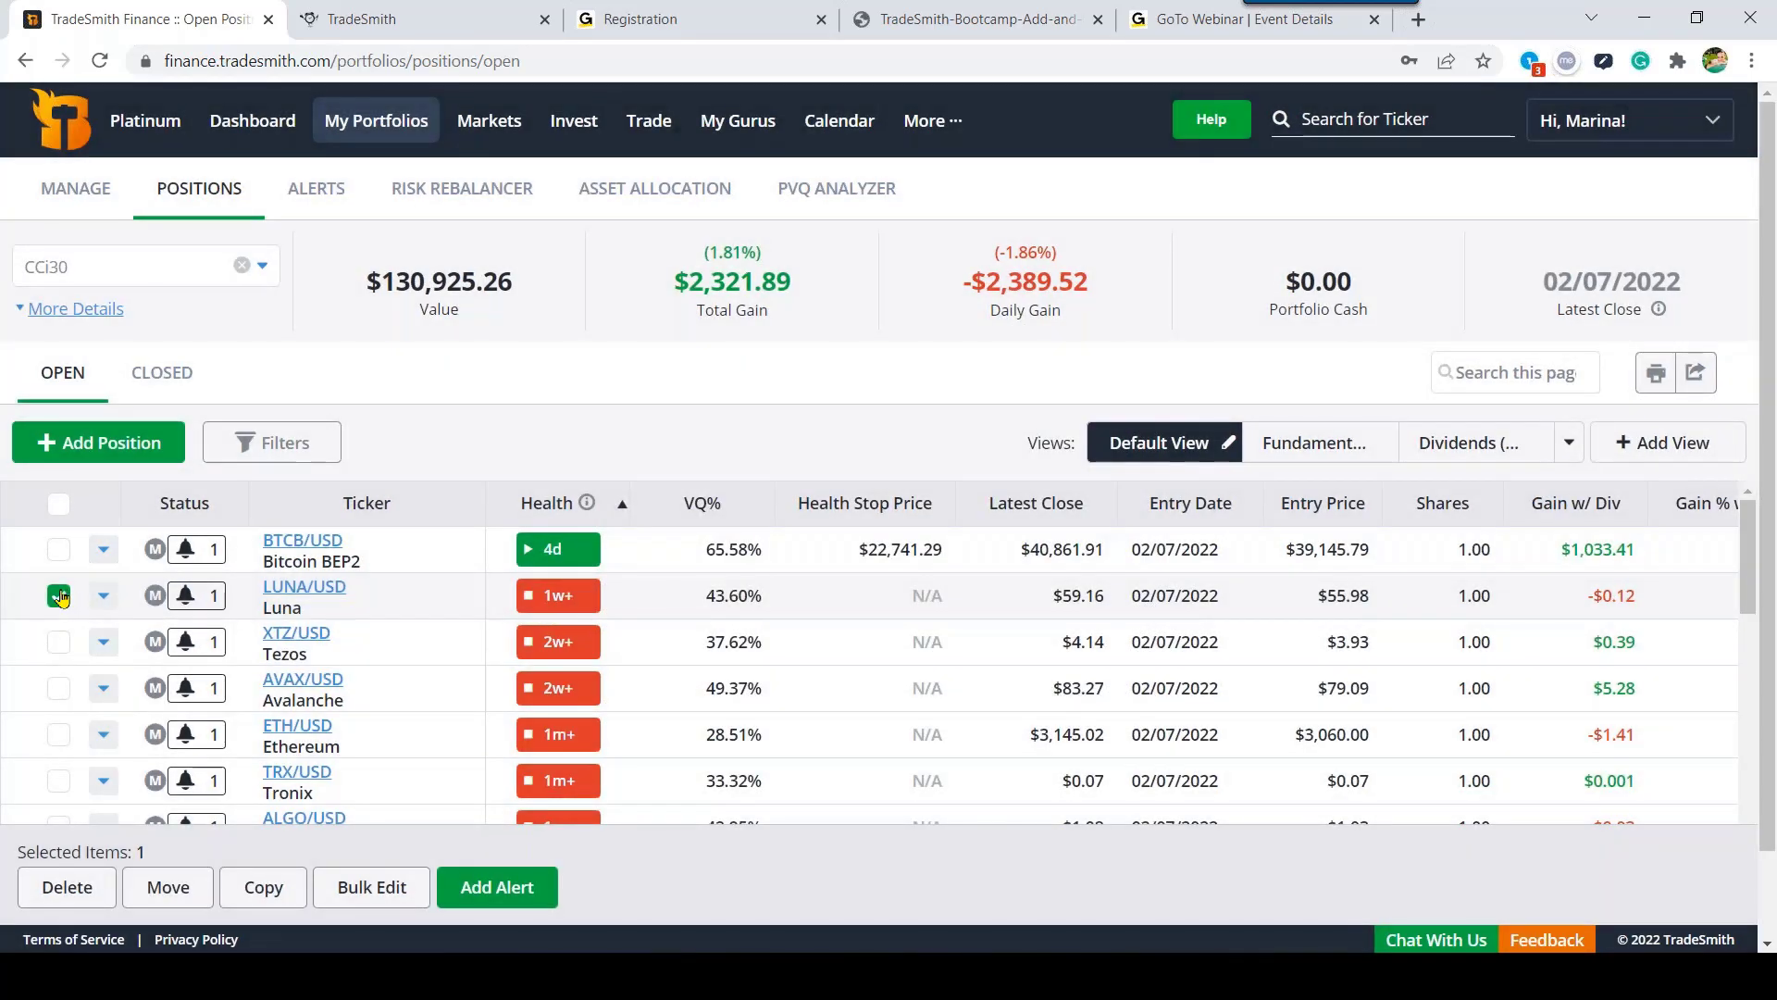
pyautogui.click(60, 596)
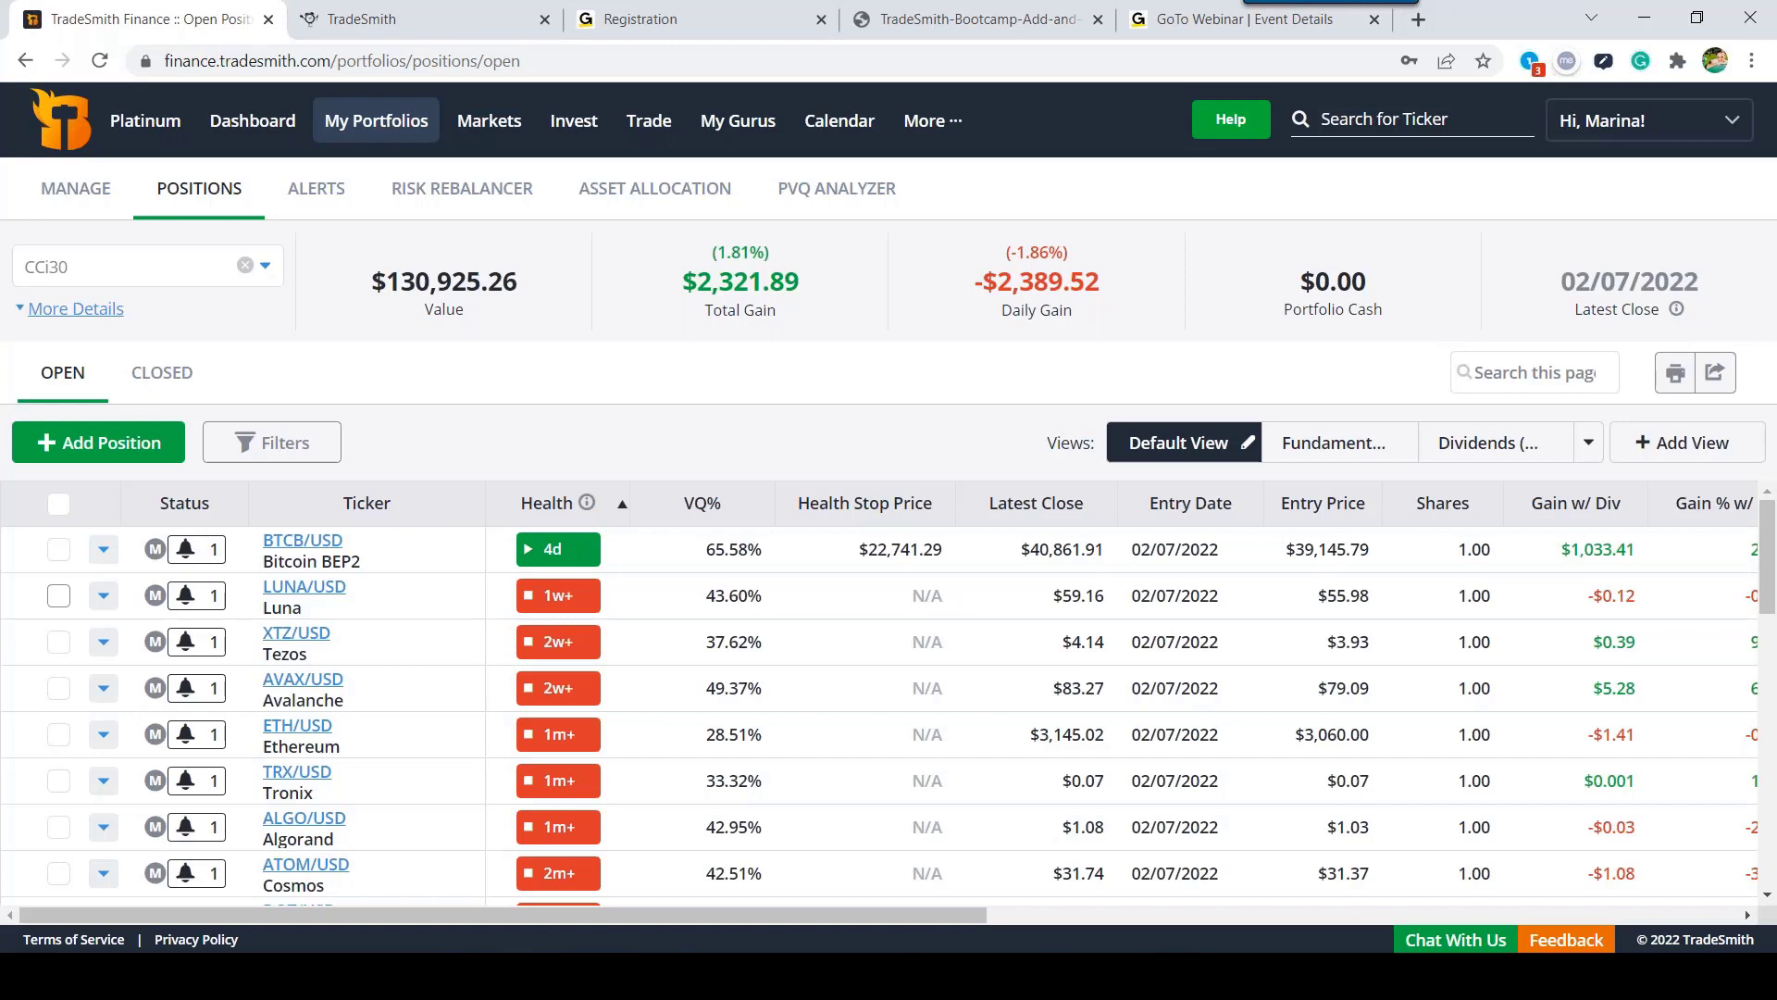
# Step: Open the account's alert settings and review the Automatic Alert Creation options for stocks and options
pyautogui.click(1664, 122)
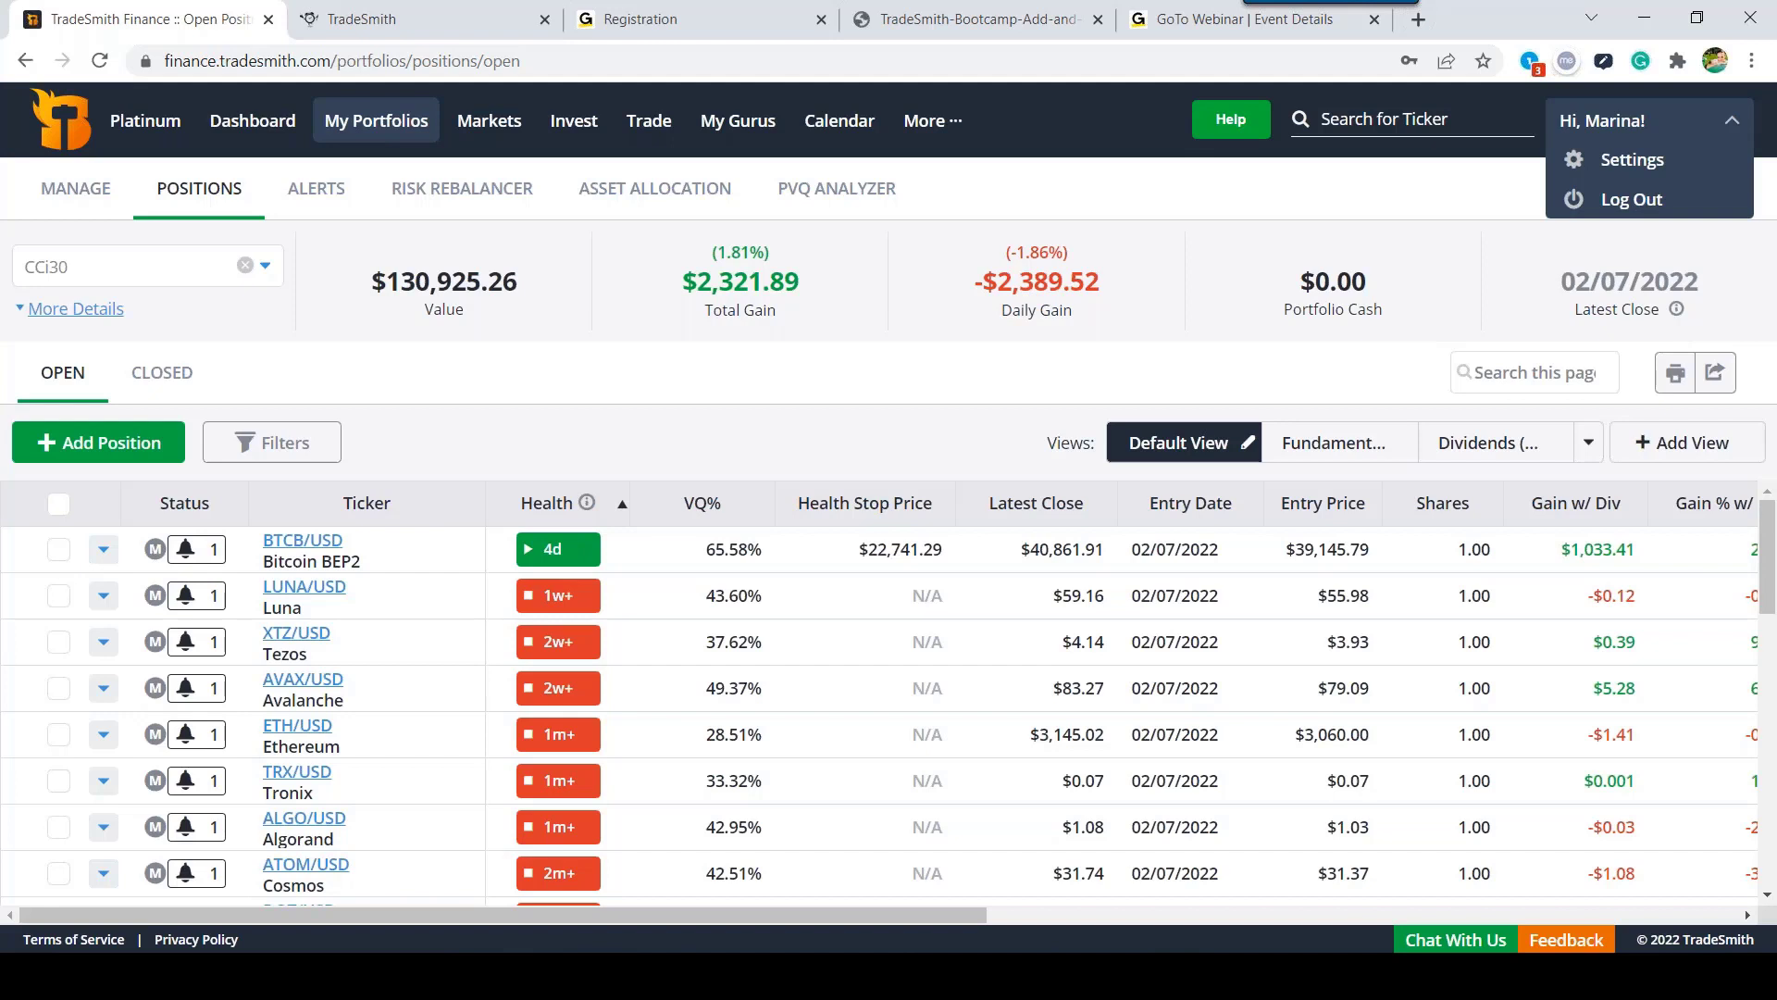
pyautogui.click(1677, 173)
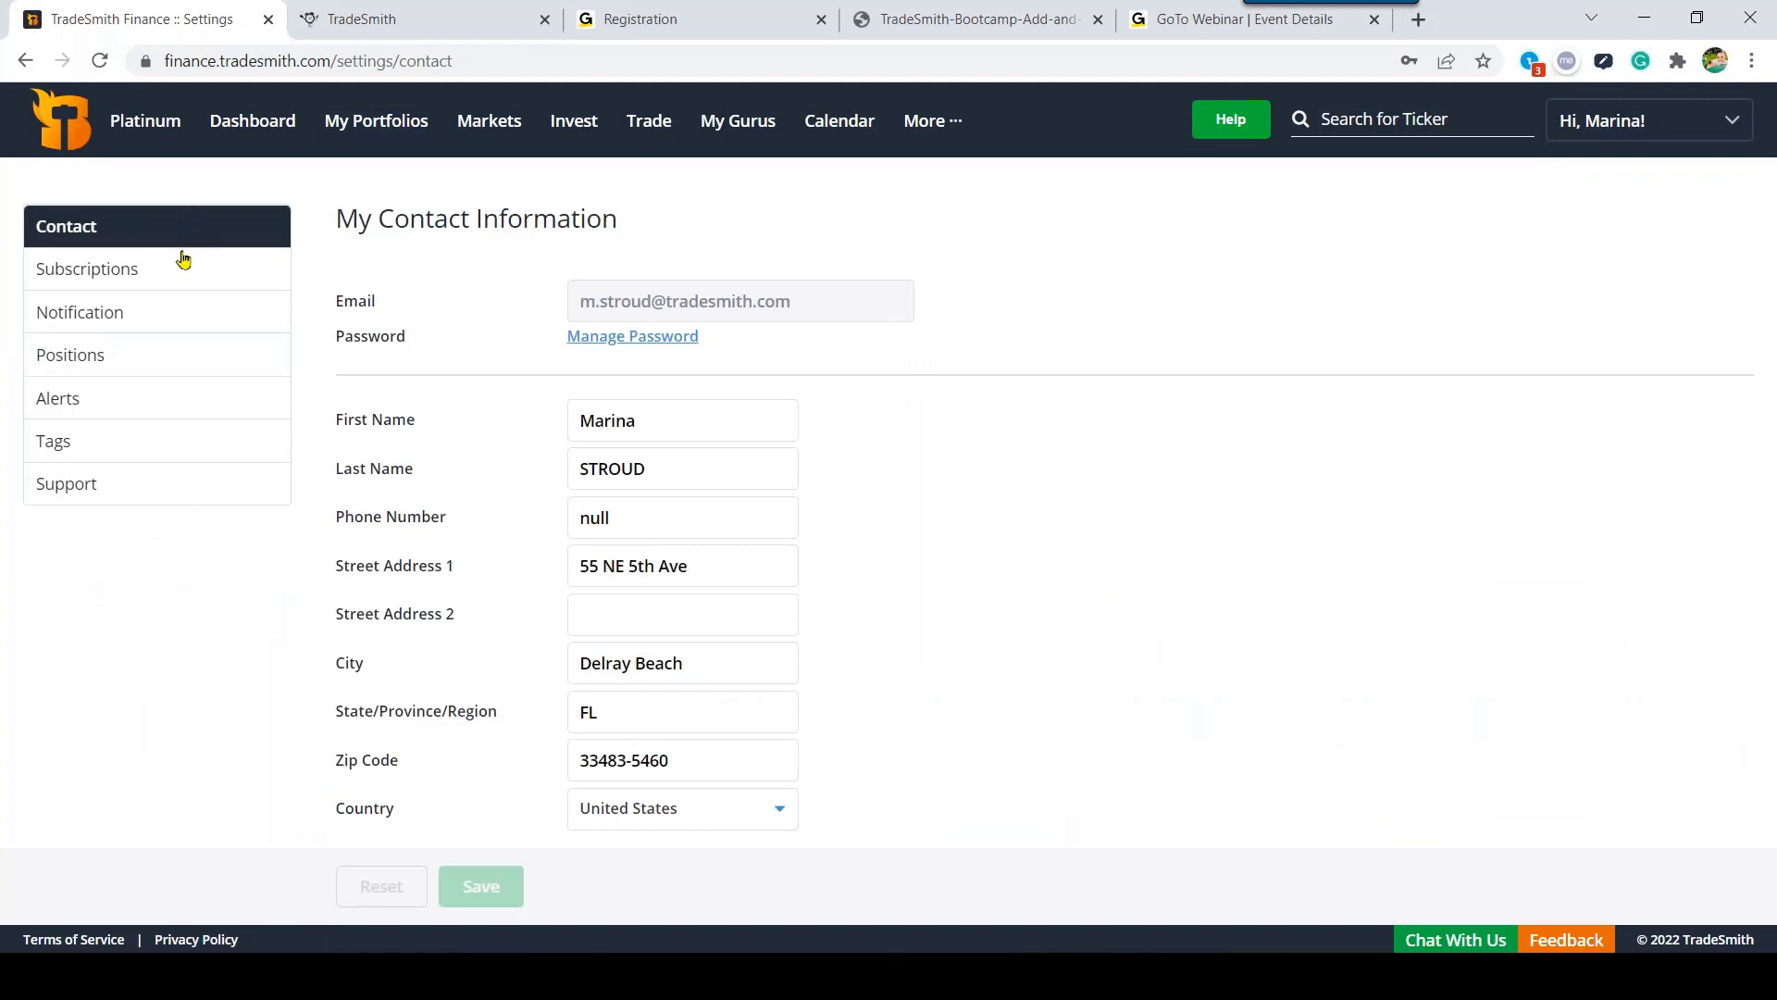
pyautogui.click(179, 409)
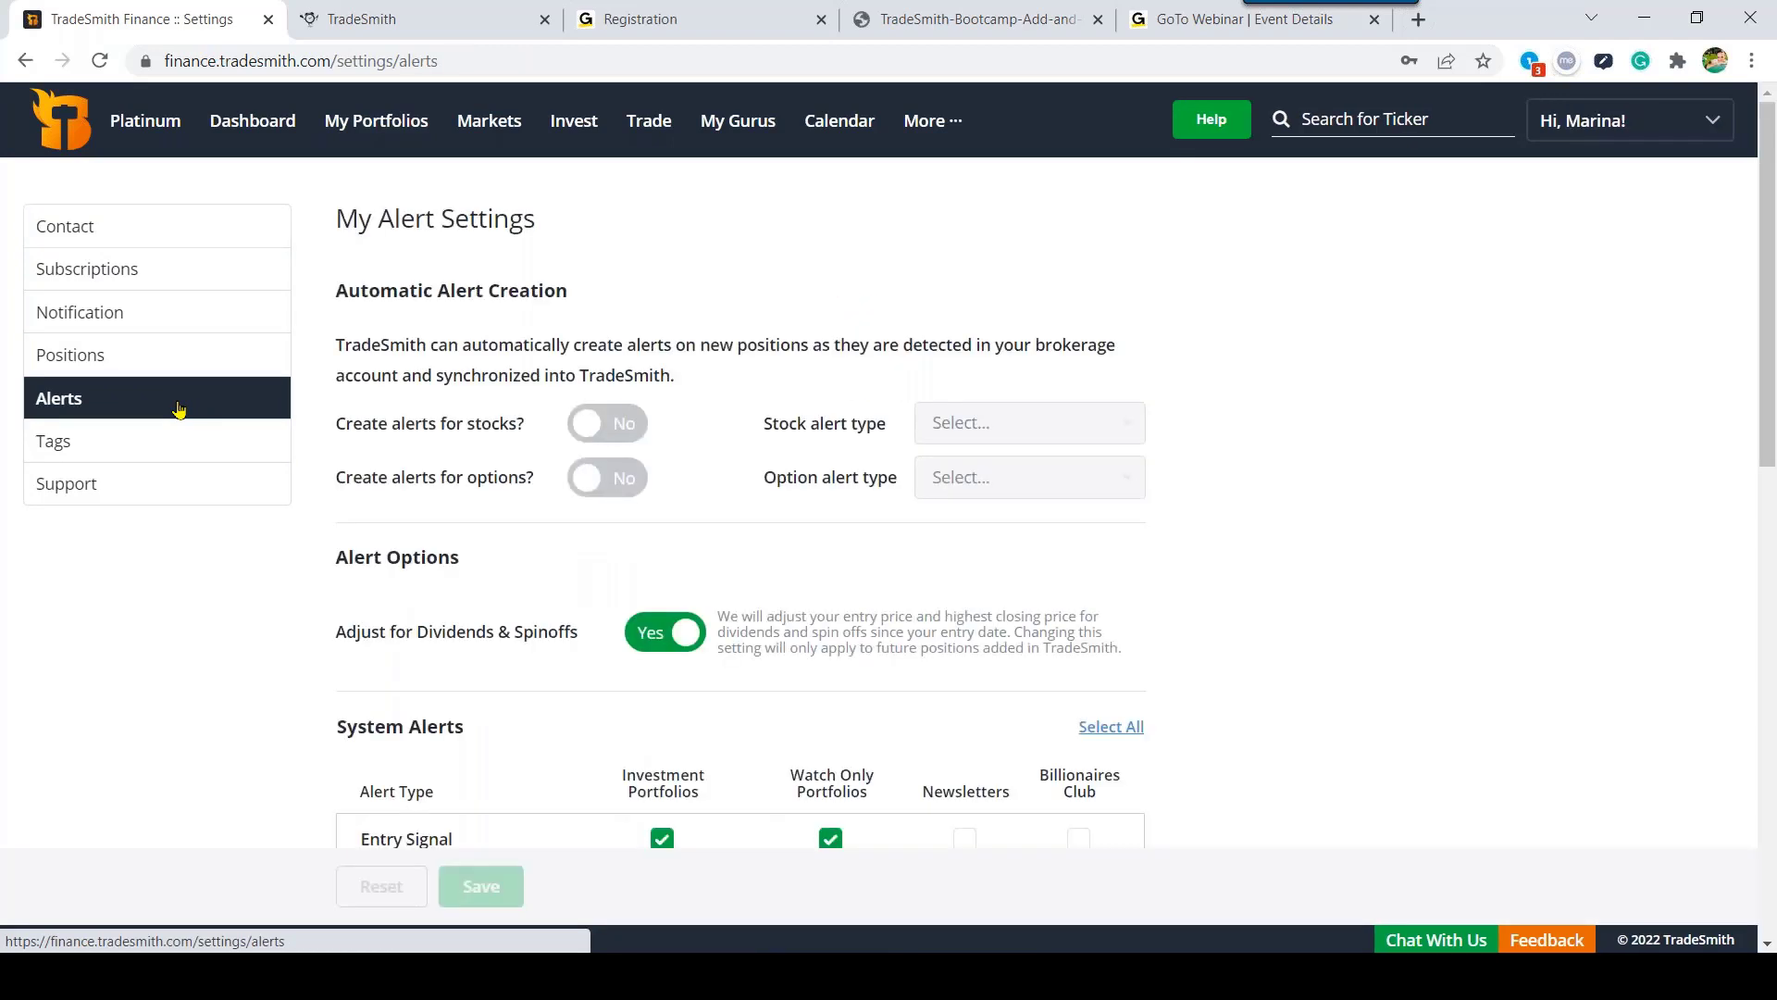
pyautogui.moveTo(334, 290); pyautogui.dragTo(599, 294)
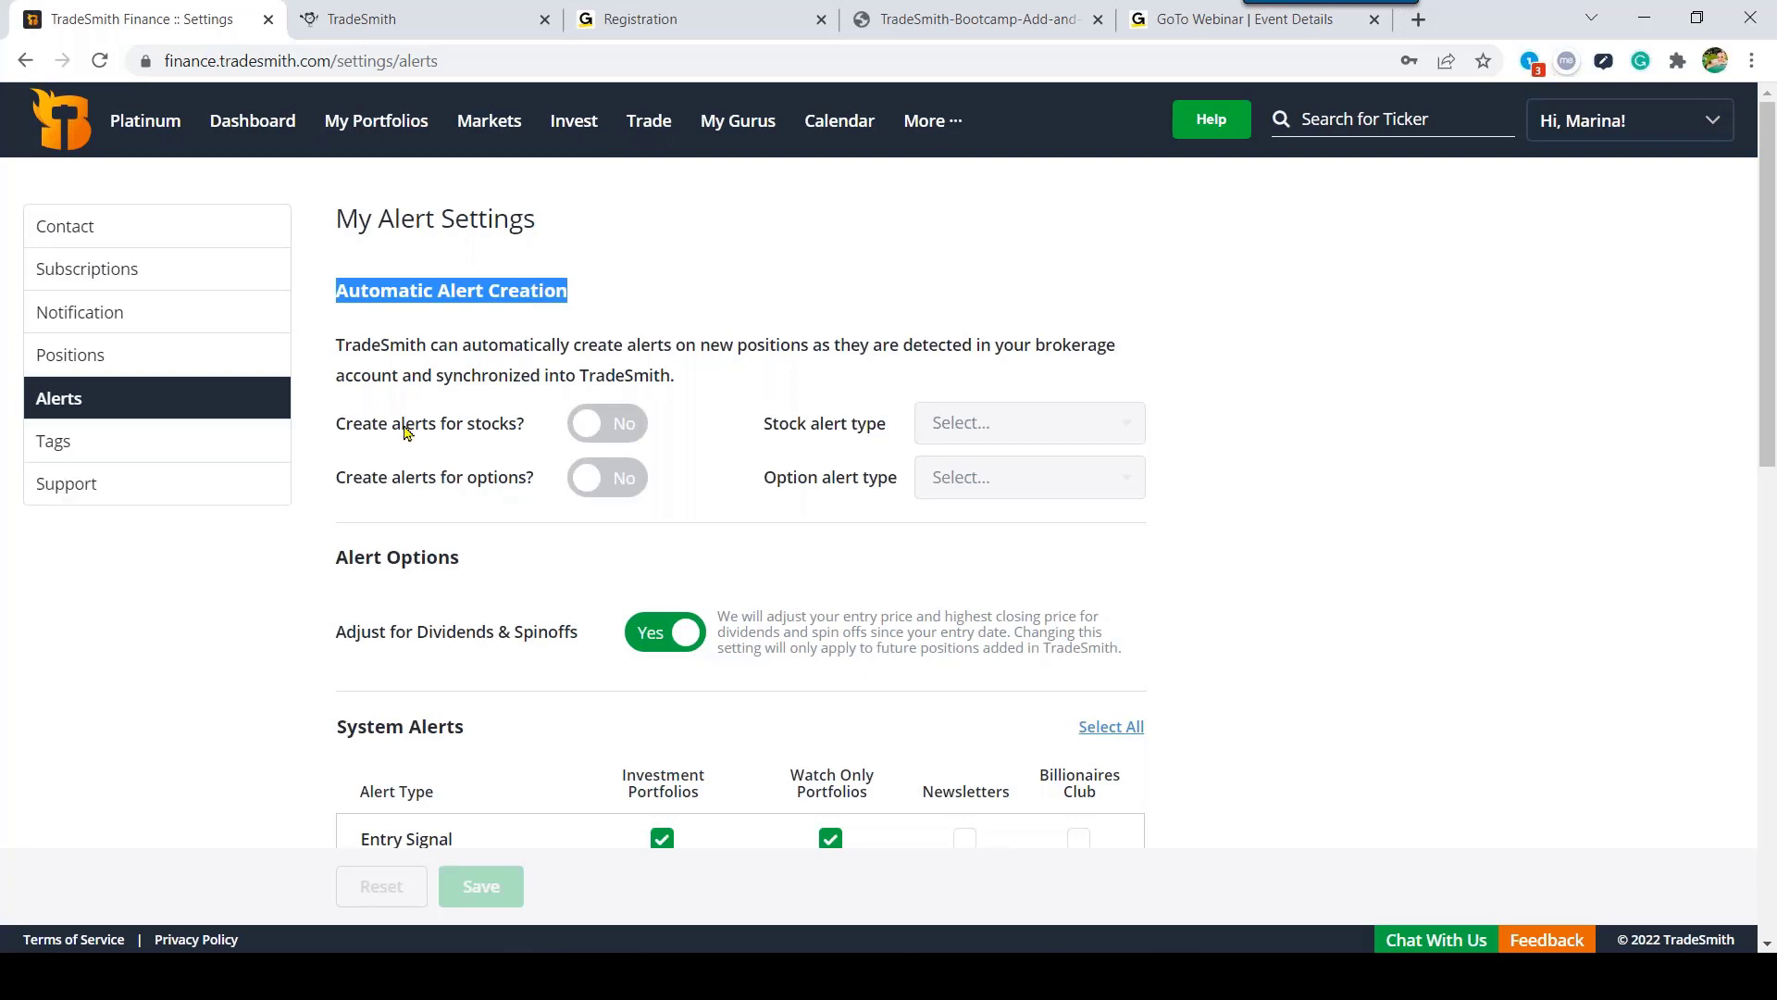
pyautogui.moveTo(339, 428); pyautogui.dragTo(546, 434)
pyautogui.moveTo(339, 481); pyautogui.dragTo(536, 481)
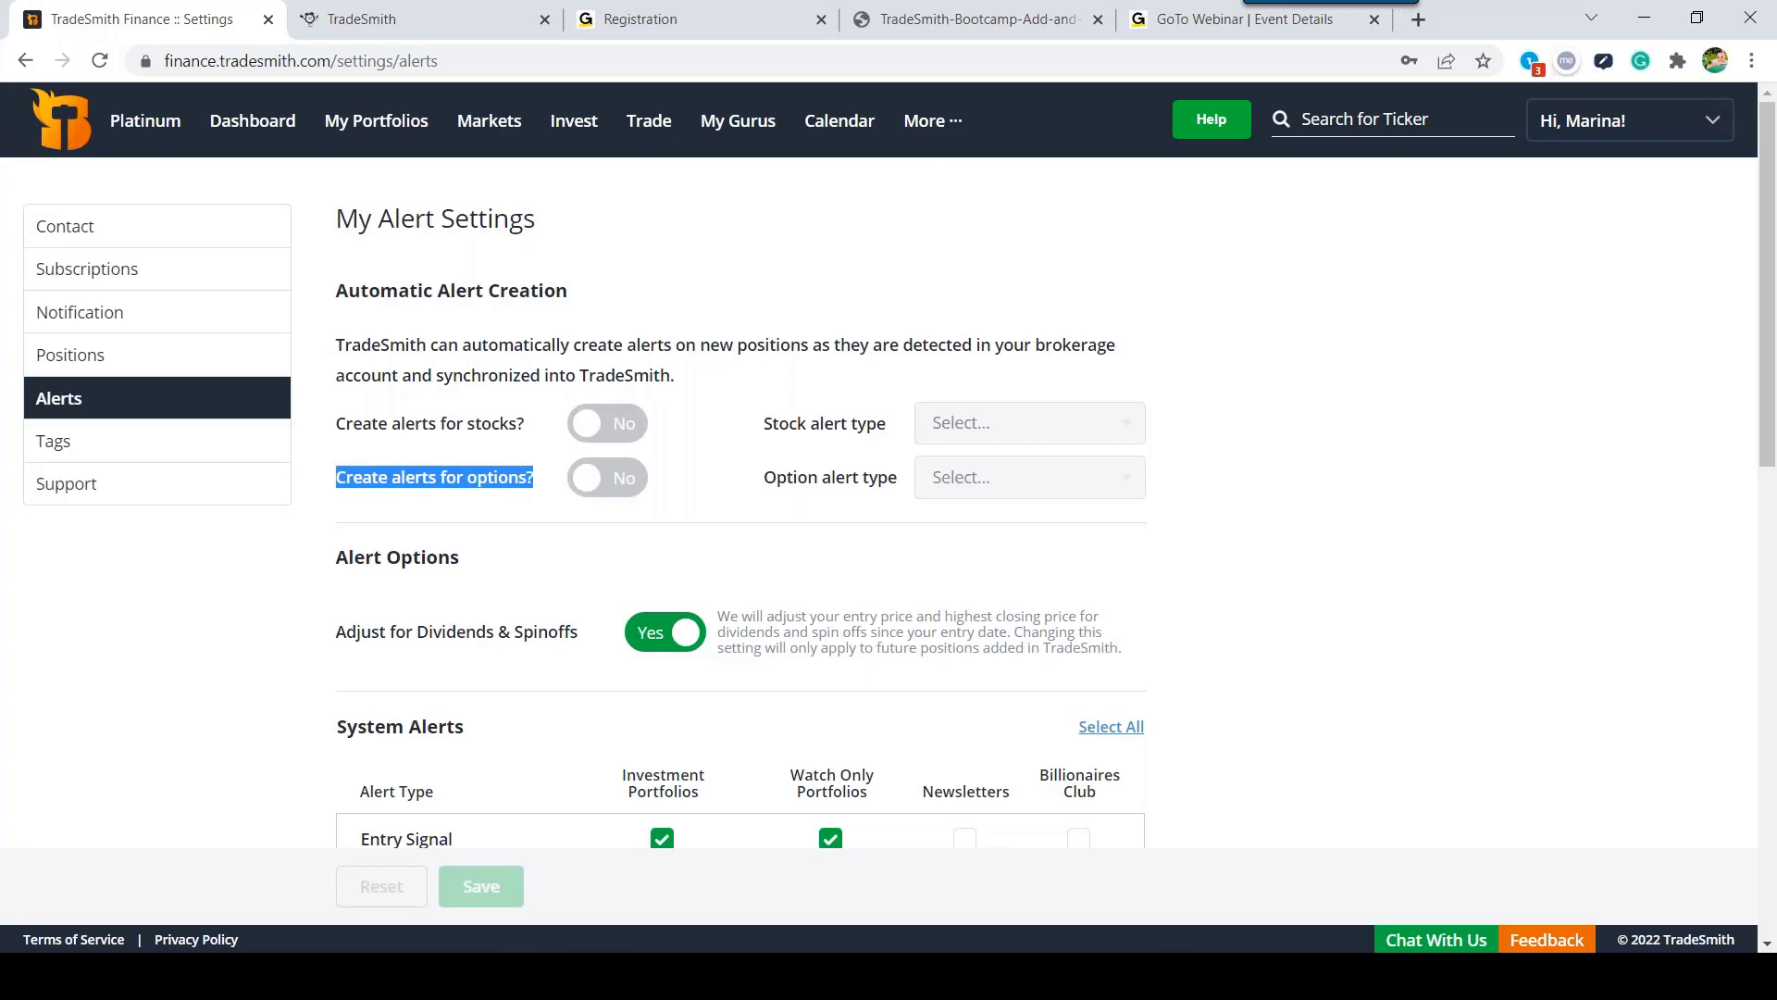
pyautogui.click(442, 453)
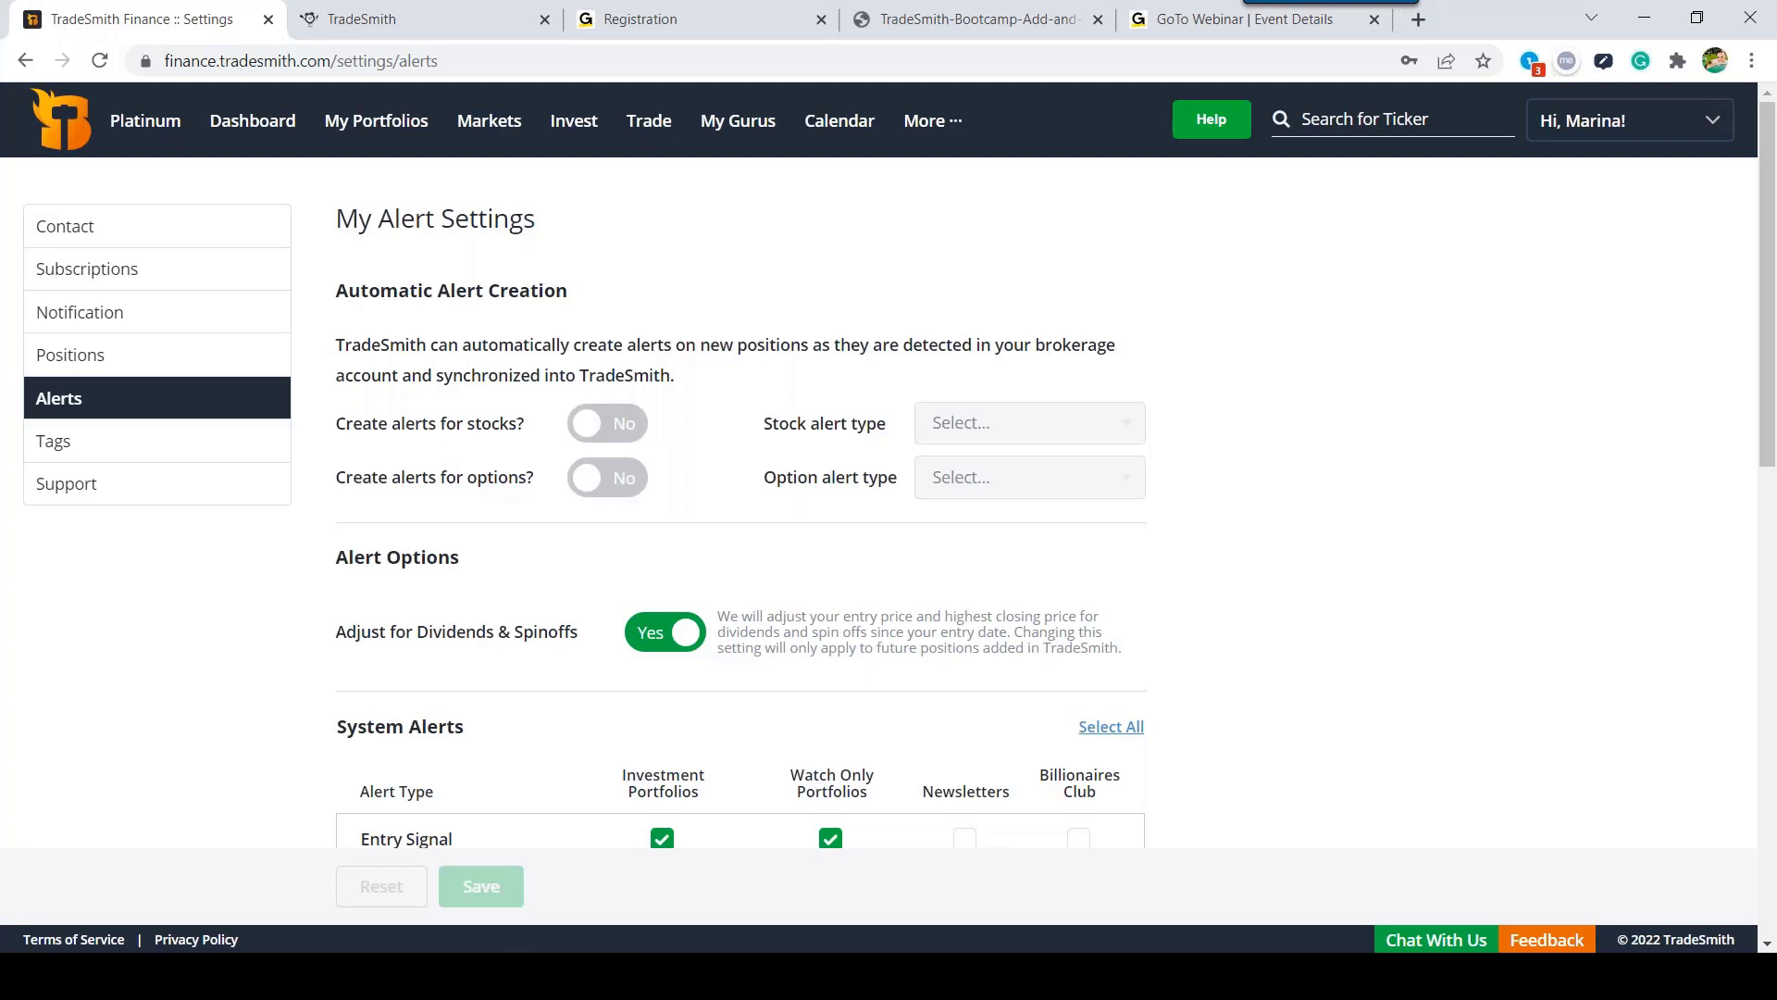
# Step: Examine the System Alerts types and the portfolio, newsletter and Billionaires Club categories they can apply to
pyautogui.moveTo(1763, 128); pyautogui.dragTo(1770, 346)
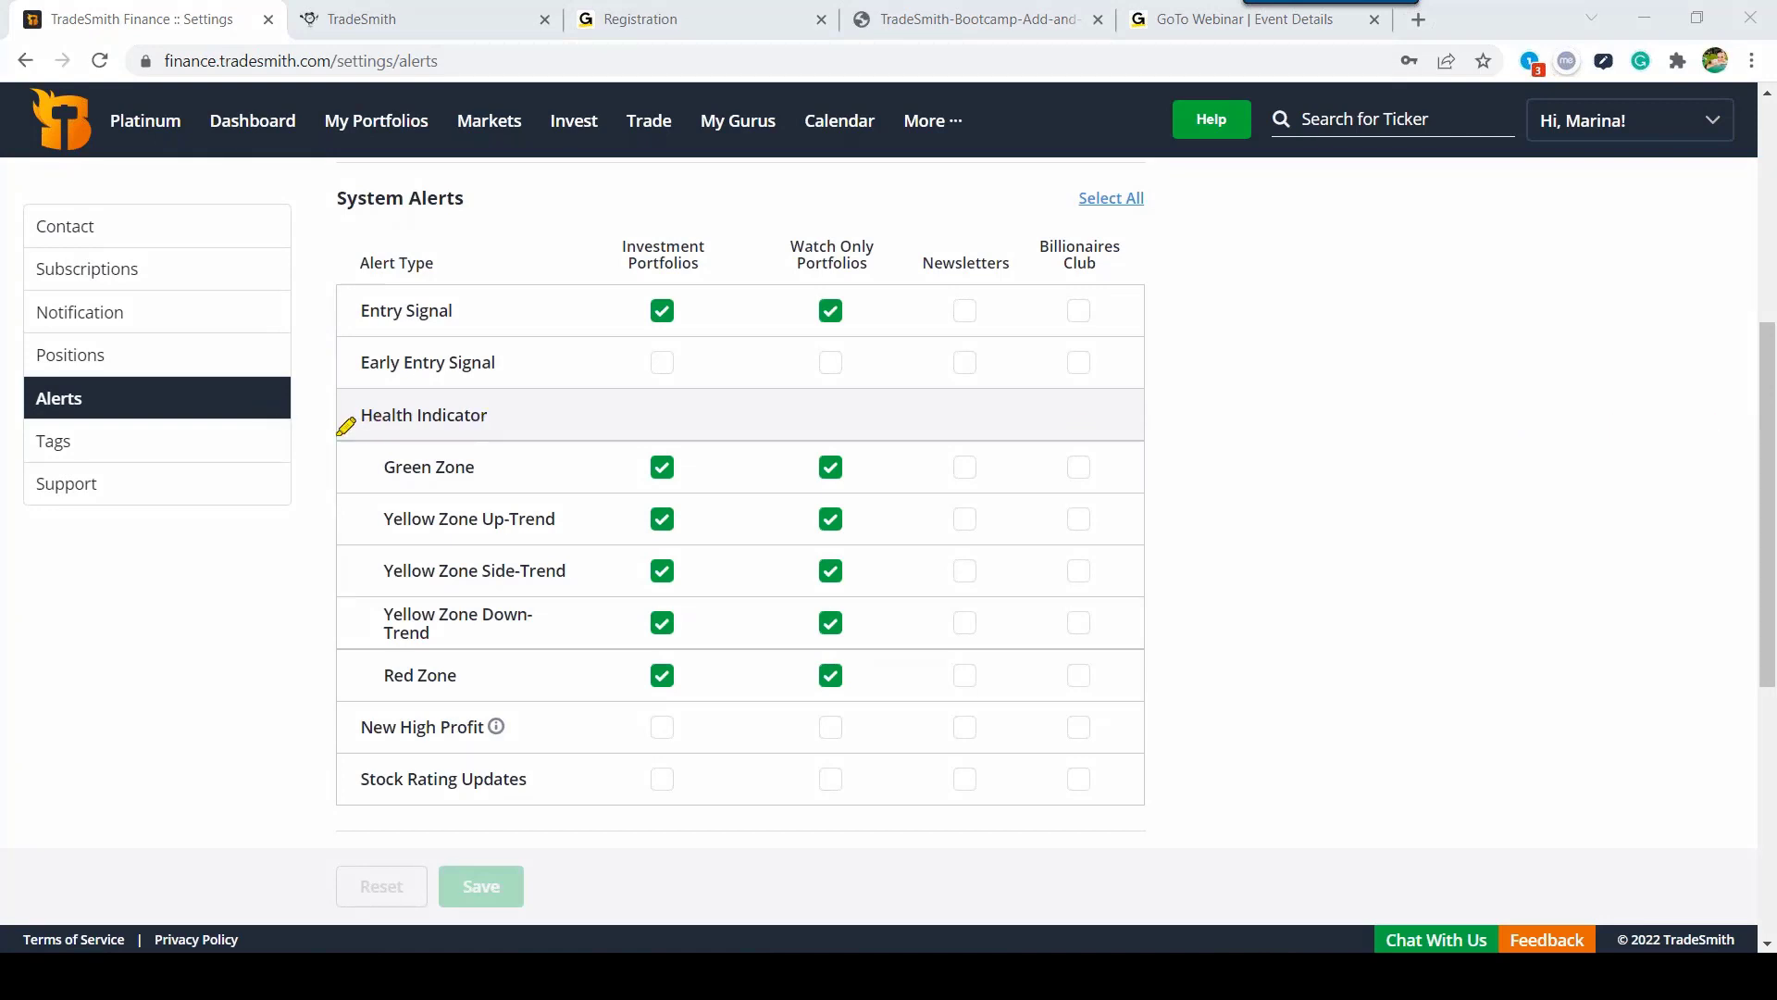
pyautogui.moveTo(351, 433); pyautogui.dragTo(504, 438)
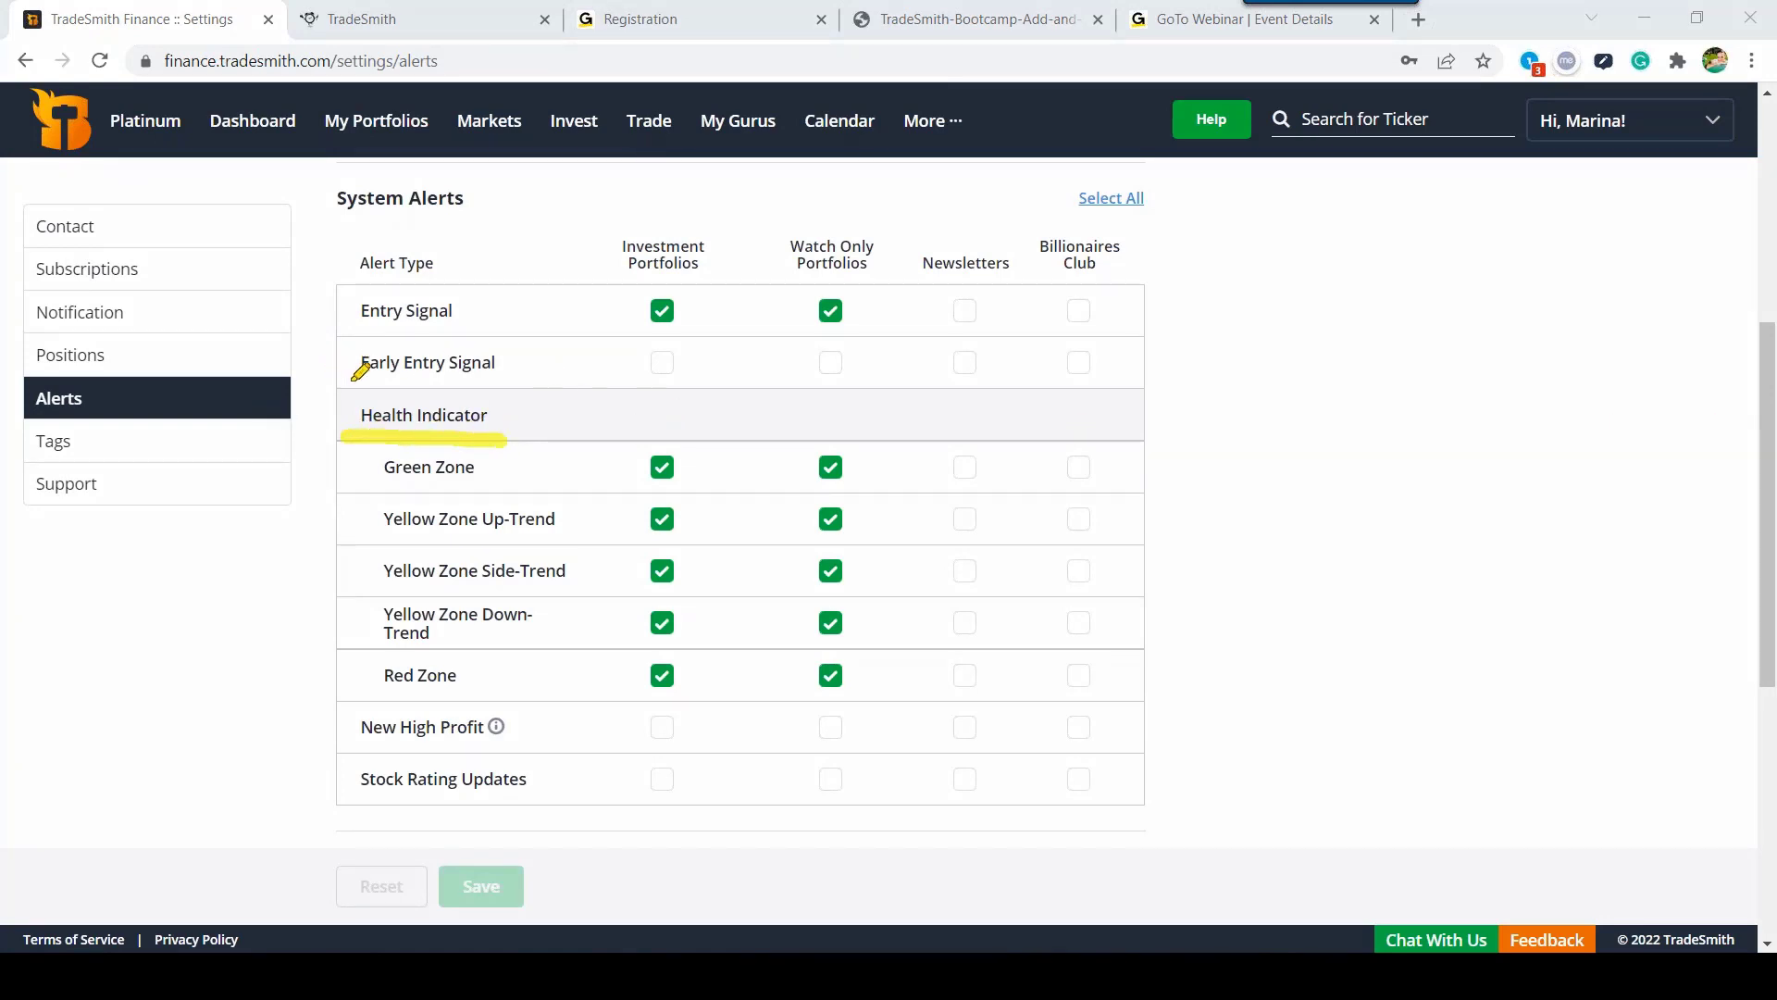
pyautogui.moveTo(355, 377); pyautogui.dragTo(524, 380)
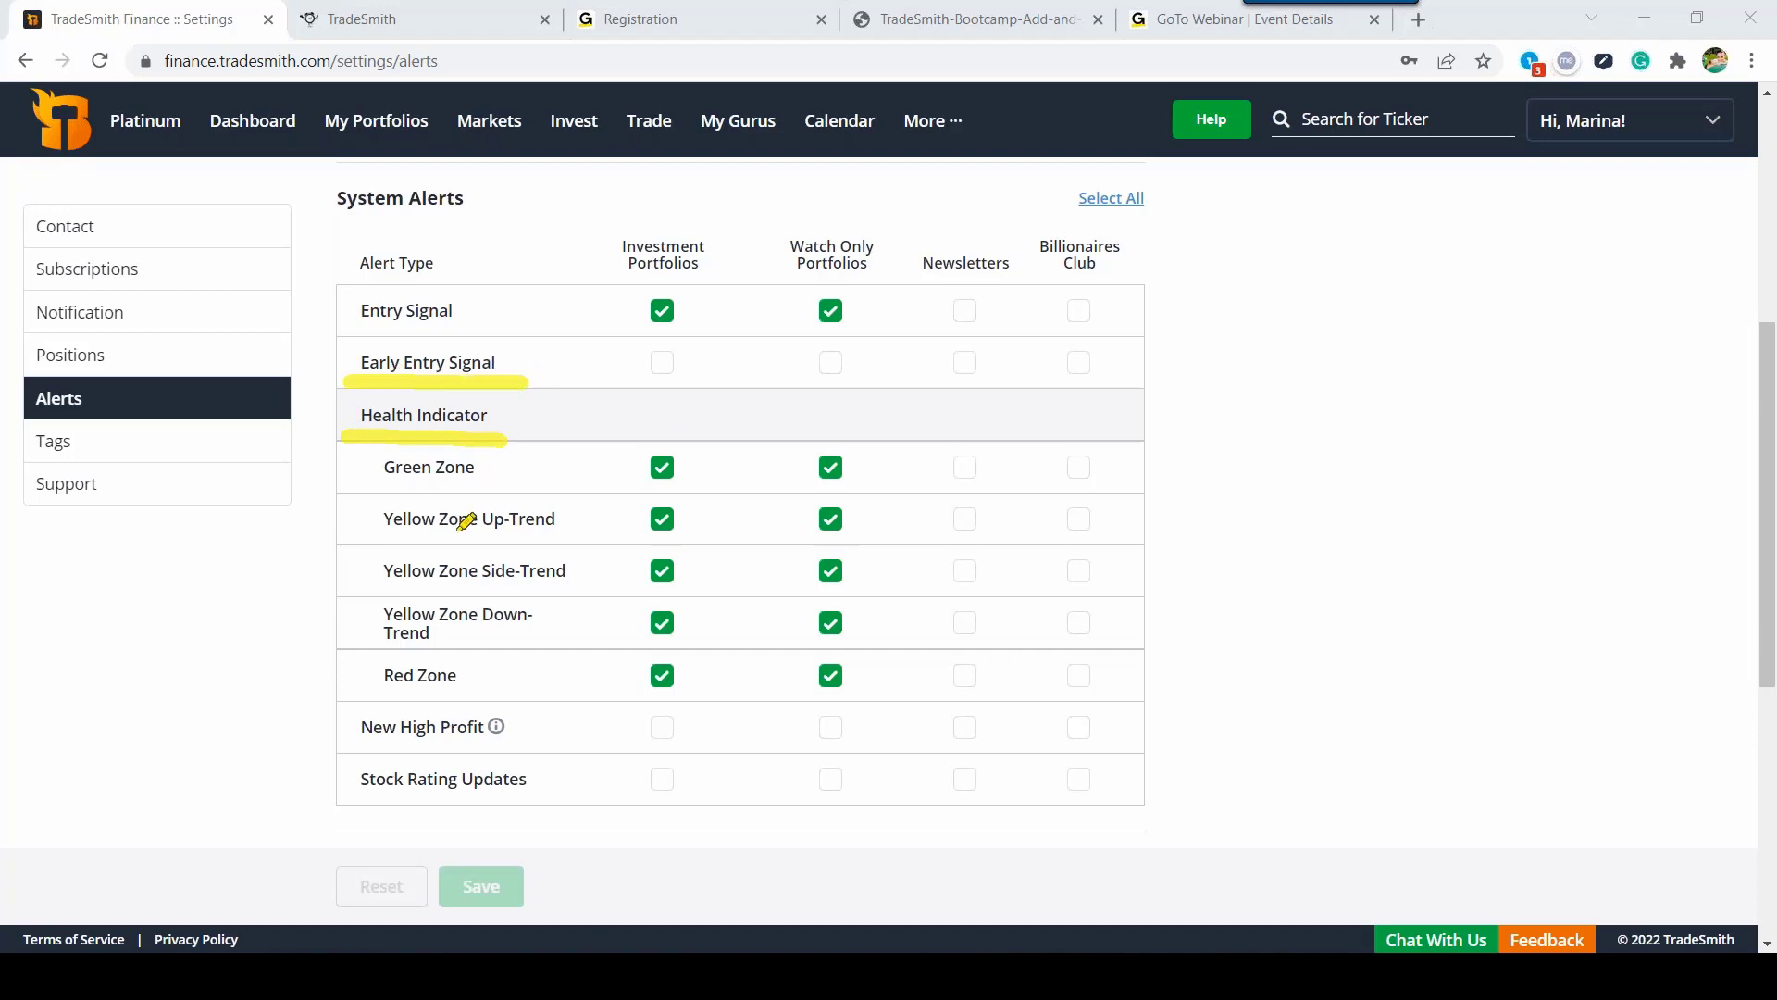
pyautogui.moveTo(342, 757); pyautogui.dragTo(512, 757)
pyautogui.moveTo(343, 802); pyautogui.dragTo(532, 803)
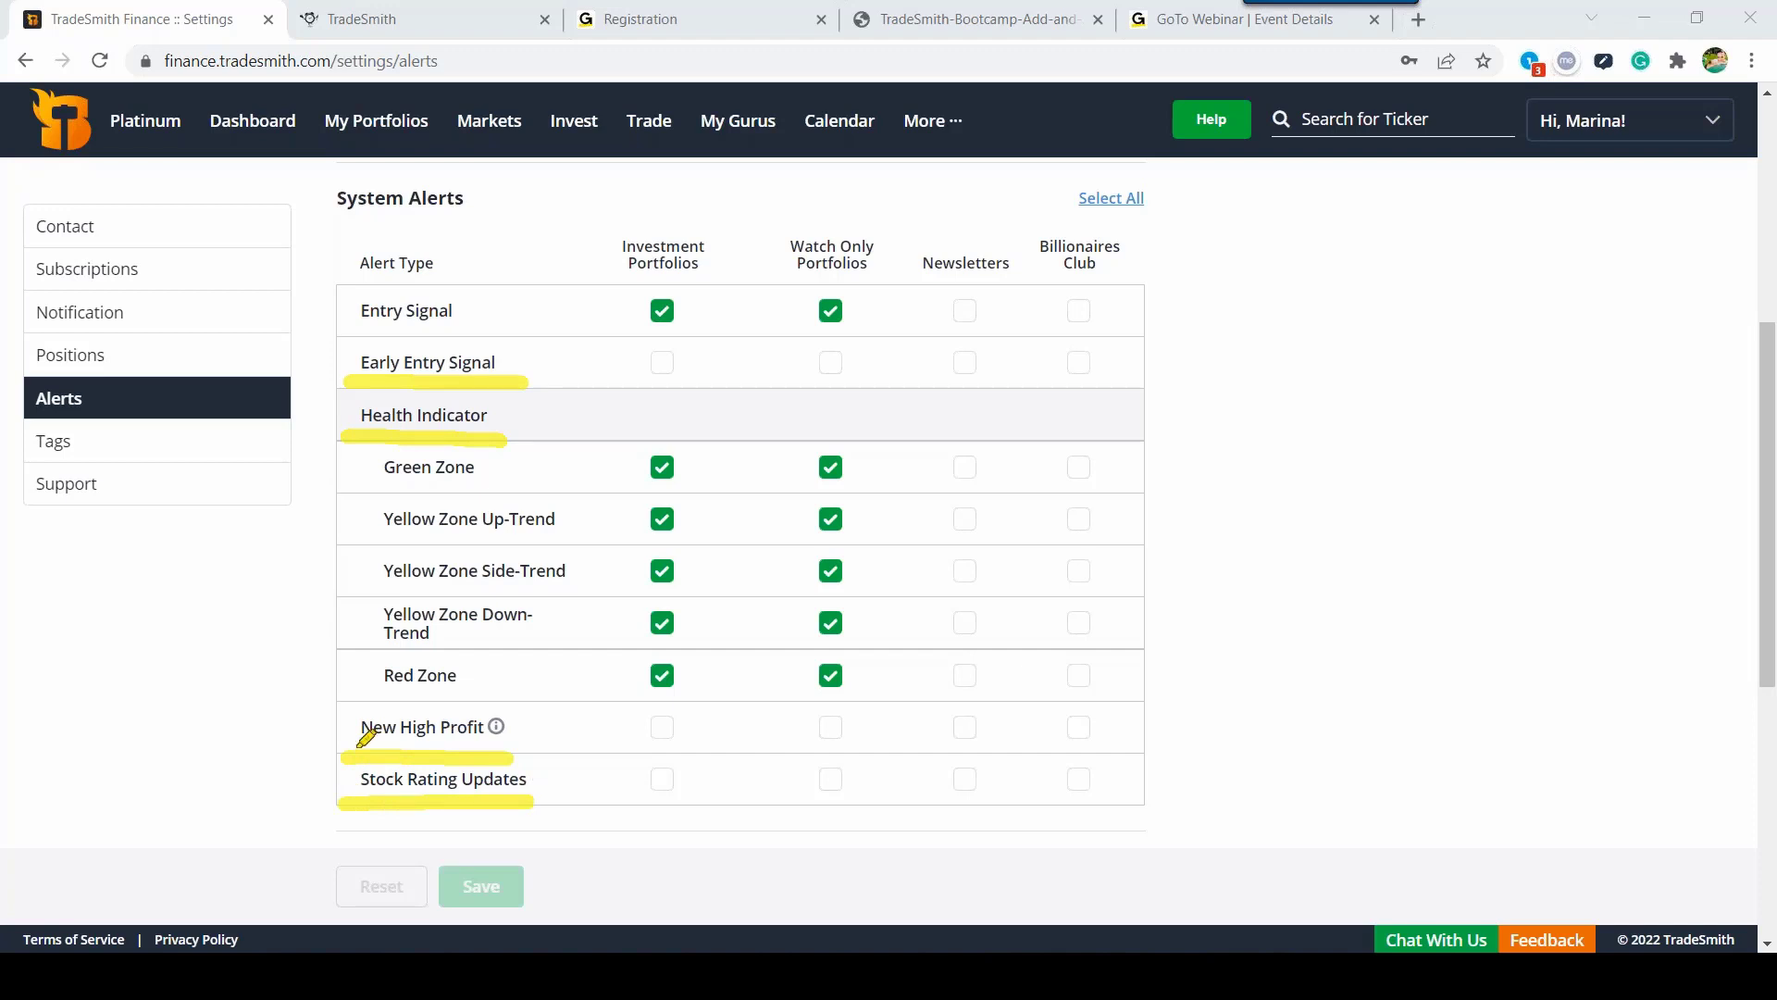
pyautogui.moveTo(339, 337); pyautogui.dragTo(488, 339)
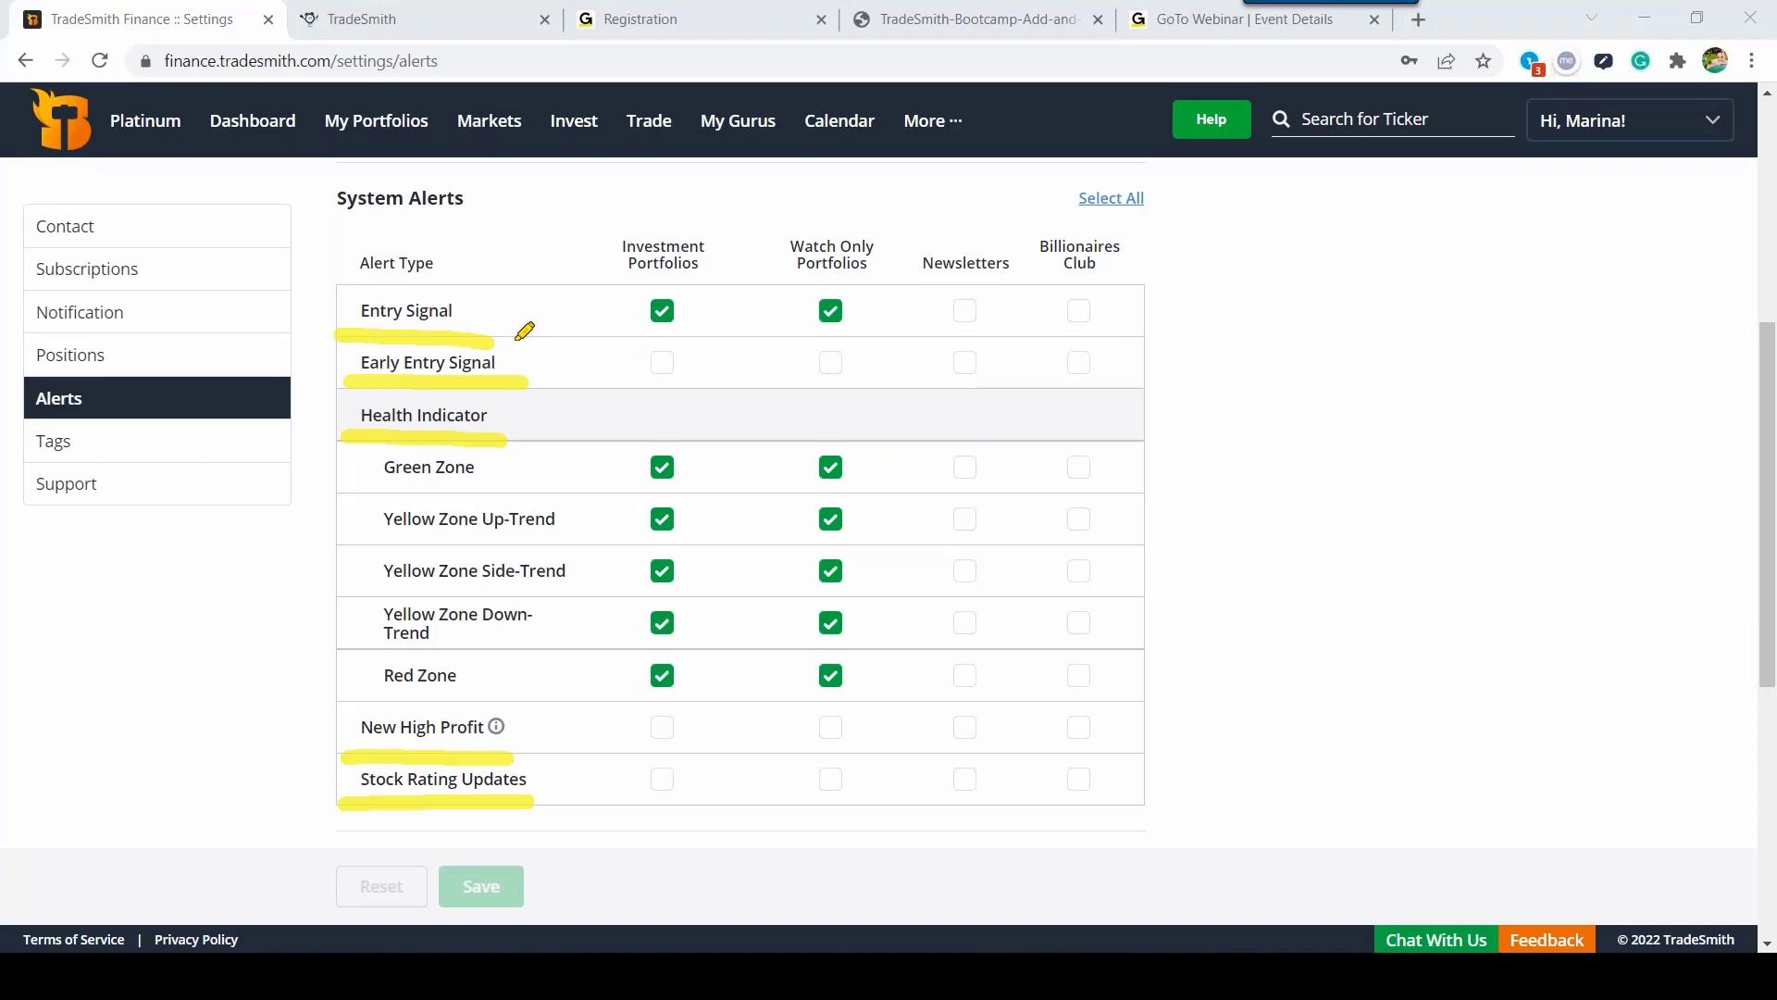
pyautogui.moveTo(616, 282); pyautogui.dragTo(701, 283)
pyautogui.moveTo(782, 286); pyautogui.dragTo(1026, 289)
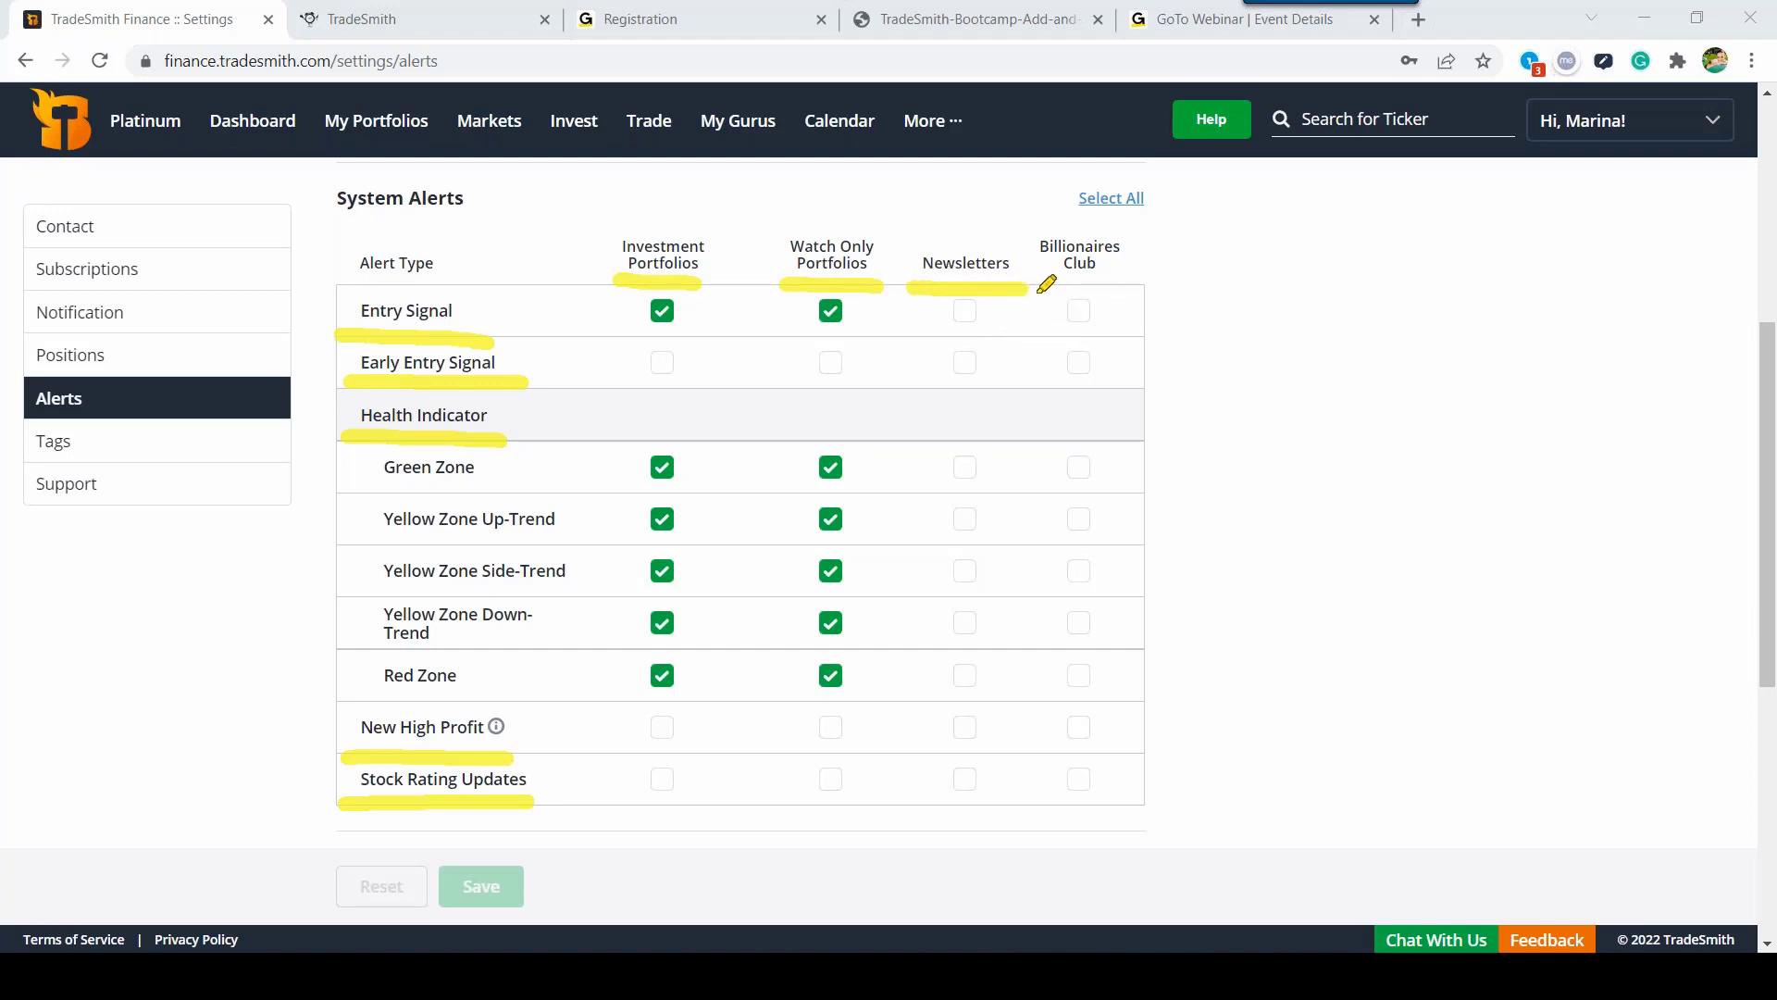
pyautogui.moveTo(1034, 289); pyautogui.dragTo(1145, 289)
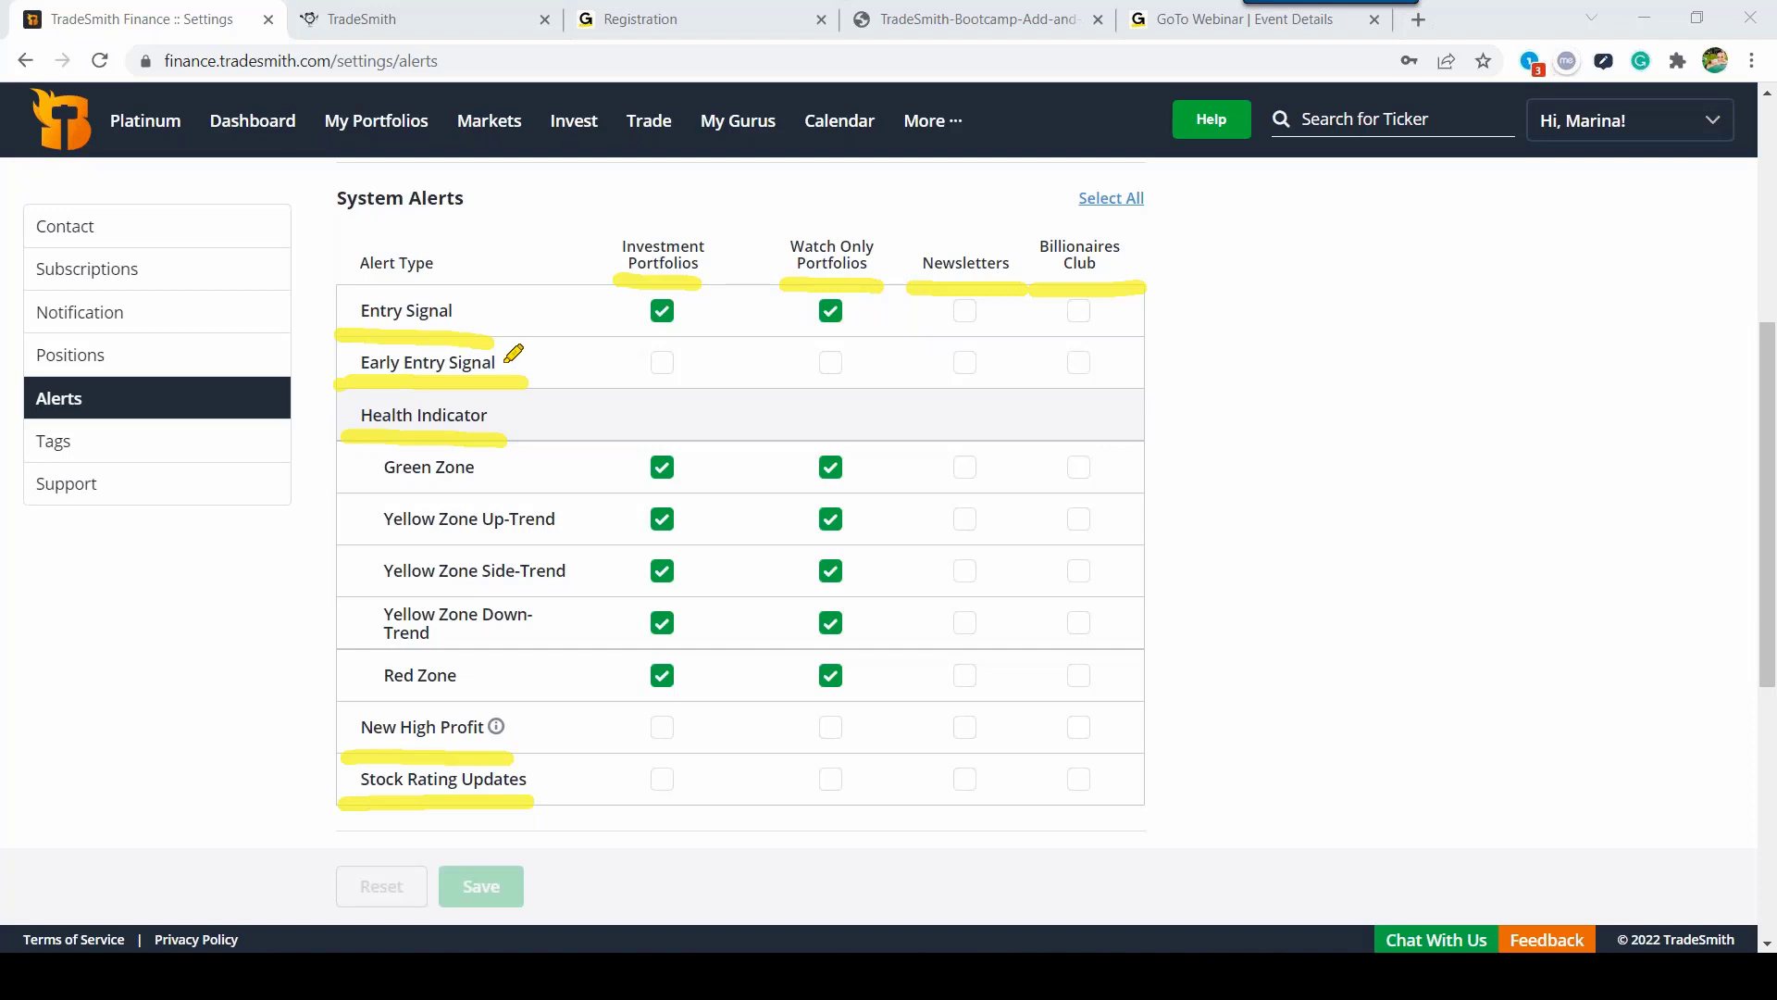
# Step: Review the Health Indicator zone alerts for Newsletters, plus the New High Profit and Stock Rating Updates alerts
pyautogui.moveTo(335, 436); pyautogui.dragTo(528, 430)
pyautogui.moveTo(1021, 278)
pyautogui.mouseDown()
pyautogui.moveTo(1012, 237)
pyautogui.moveTo(932, 231)
pyautogui.moveTo(908, 282)
pyautogui.mouseUp()
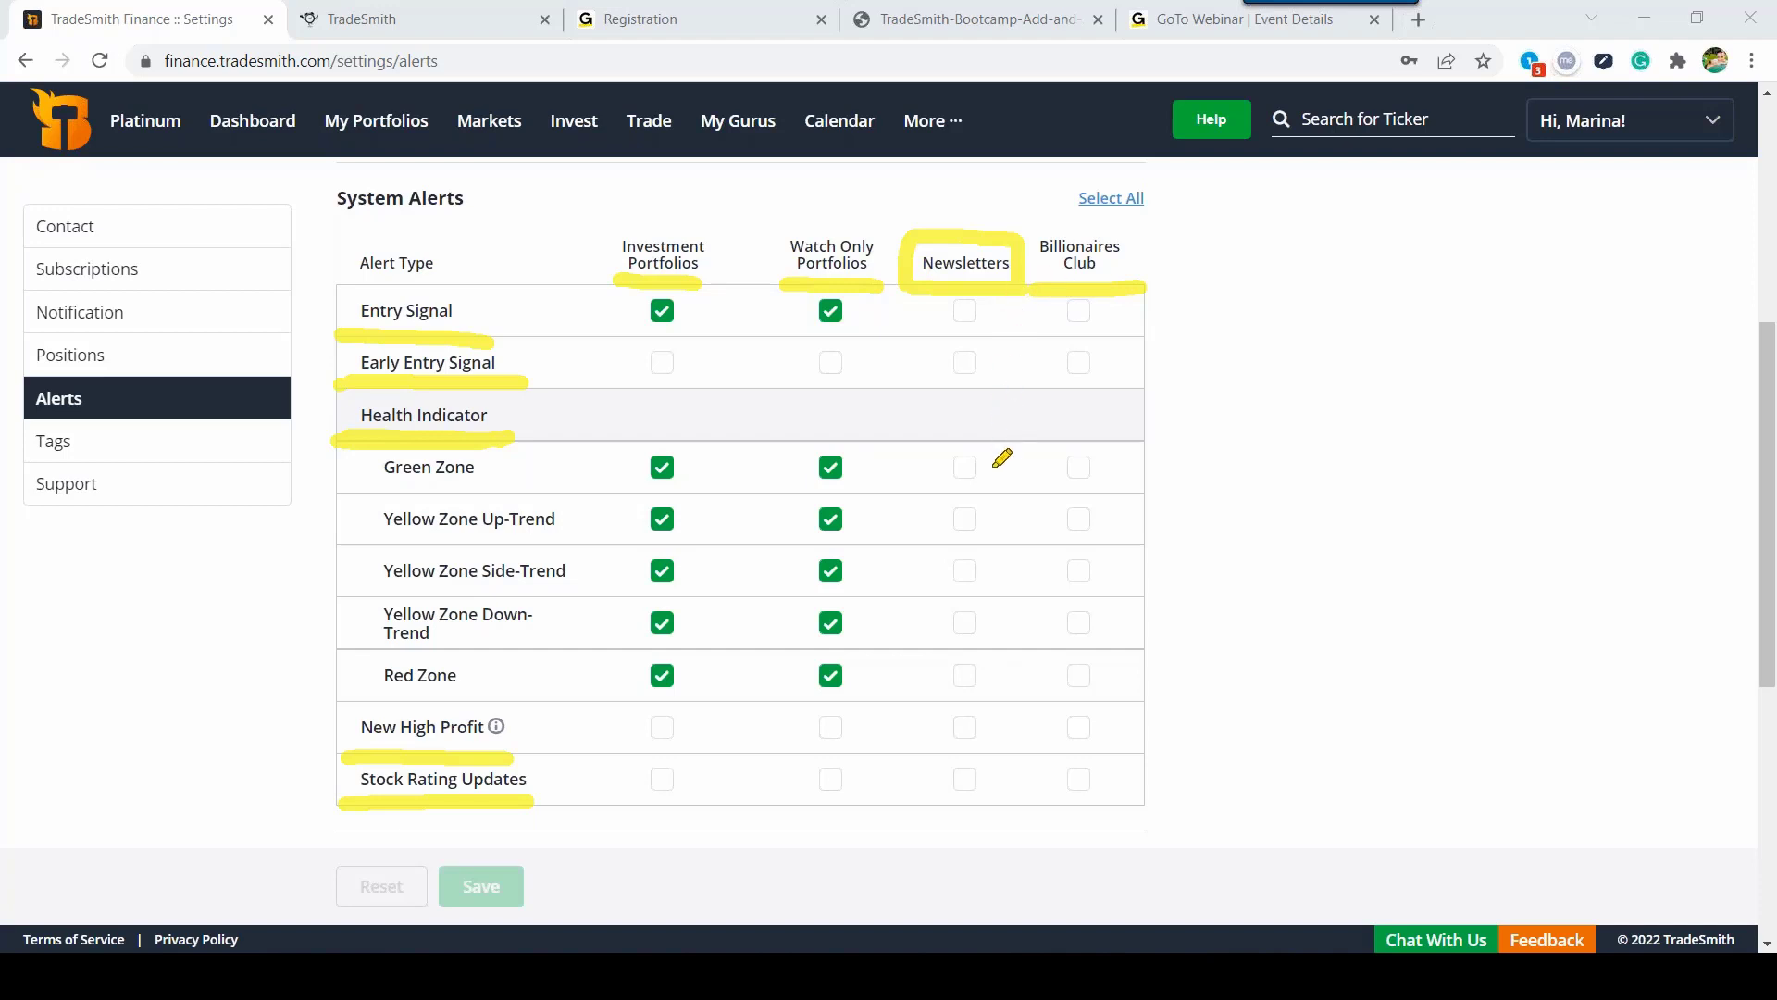
pyautogui.moveTo(968, 460); pyautogui.dragTo(961, 684)
pyautogui.click(964, 516)
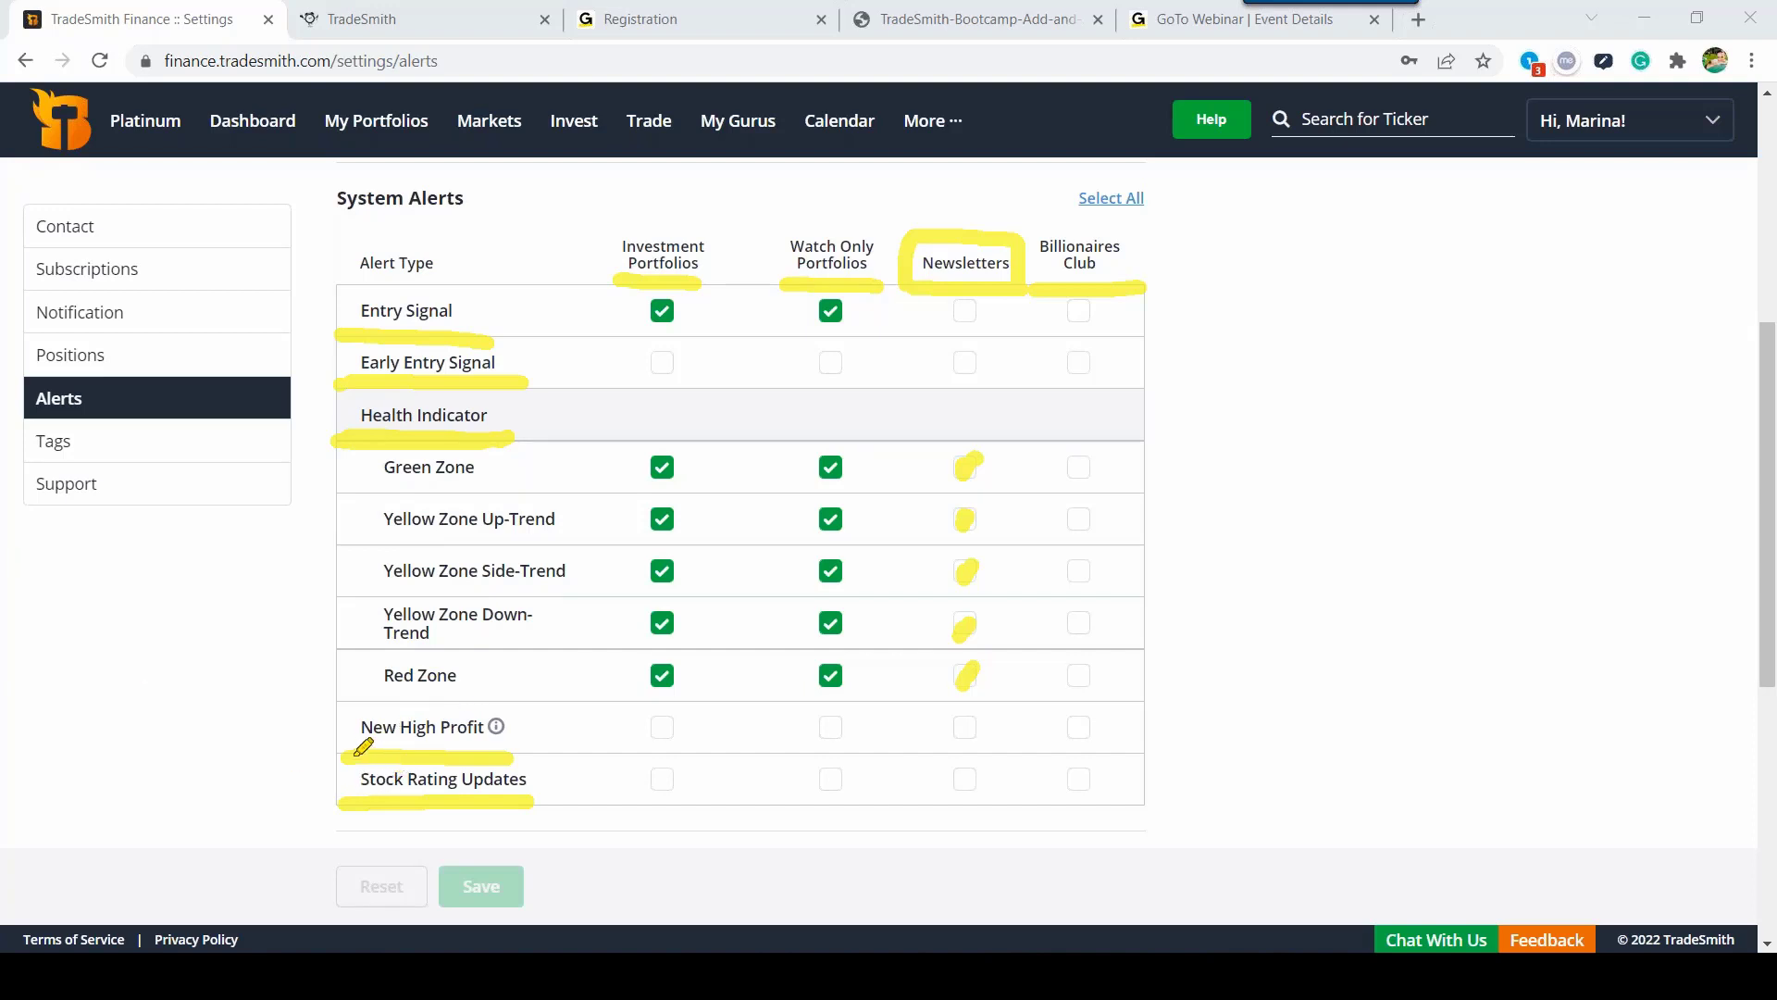
pyautogui.moveTo(335, 759); pyautogui.dragTo(380, 757)
pyautogui.moveTo(330, 800); pyautogui.dragTo(454, 797)
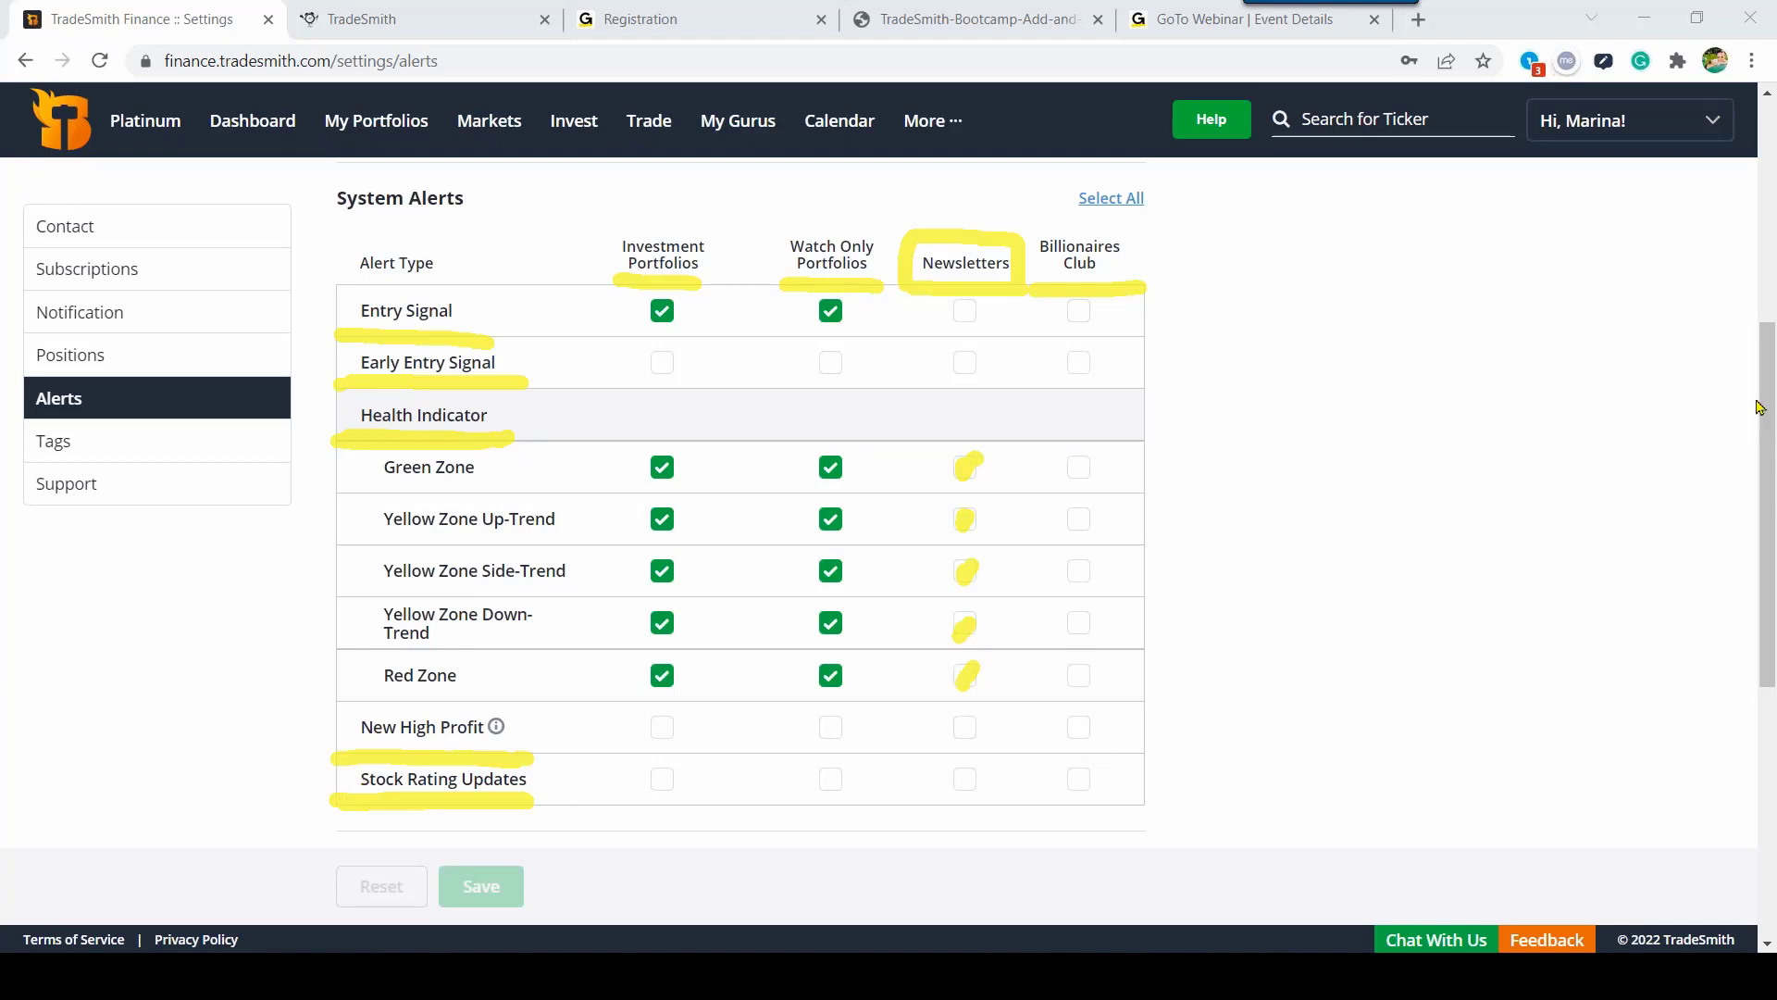
pyautogui.press('e')
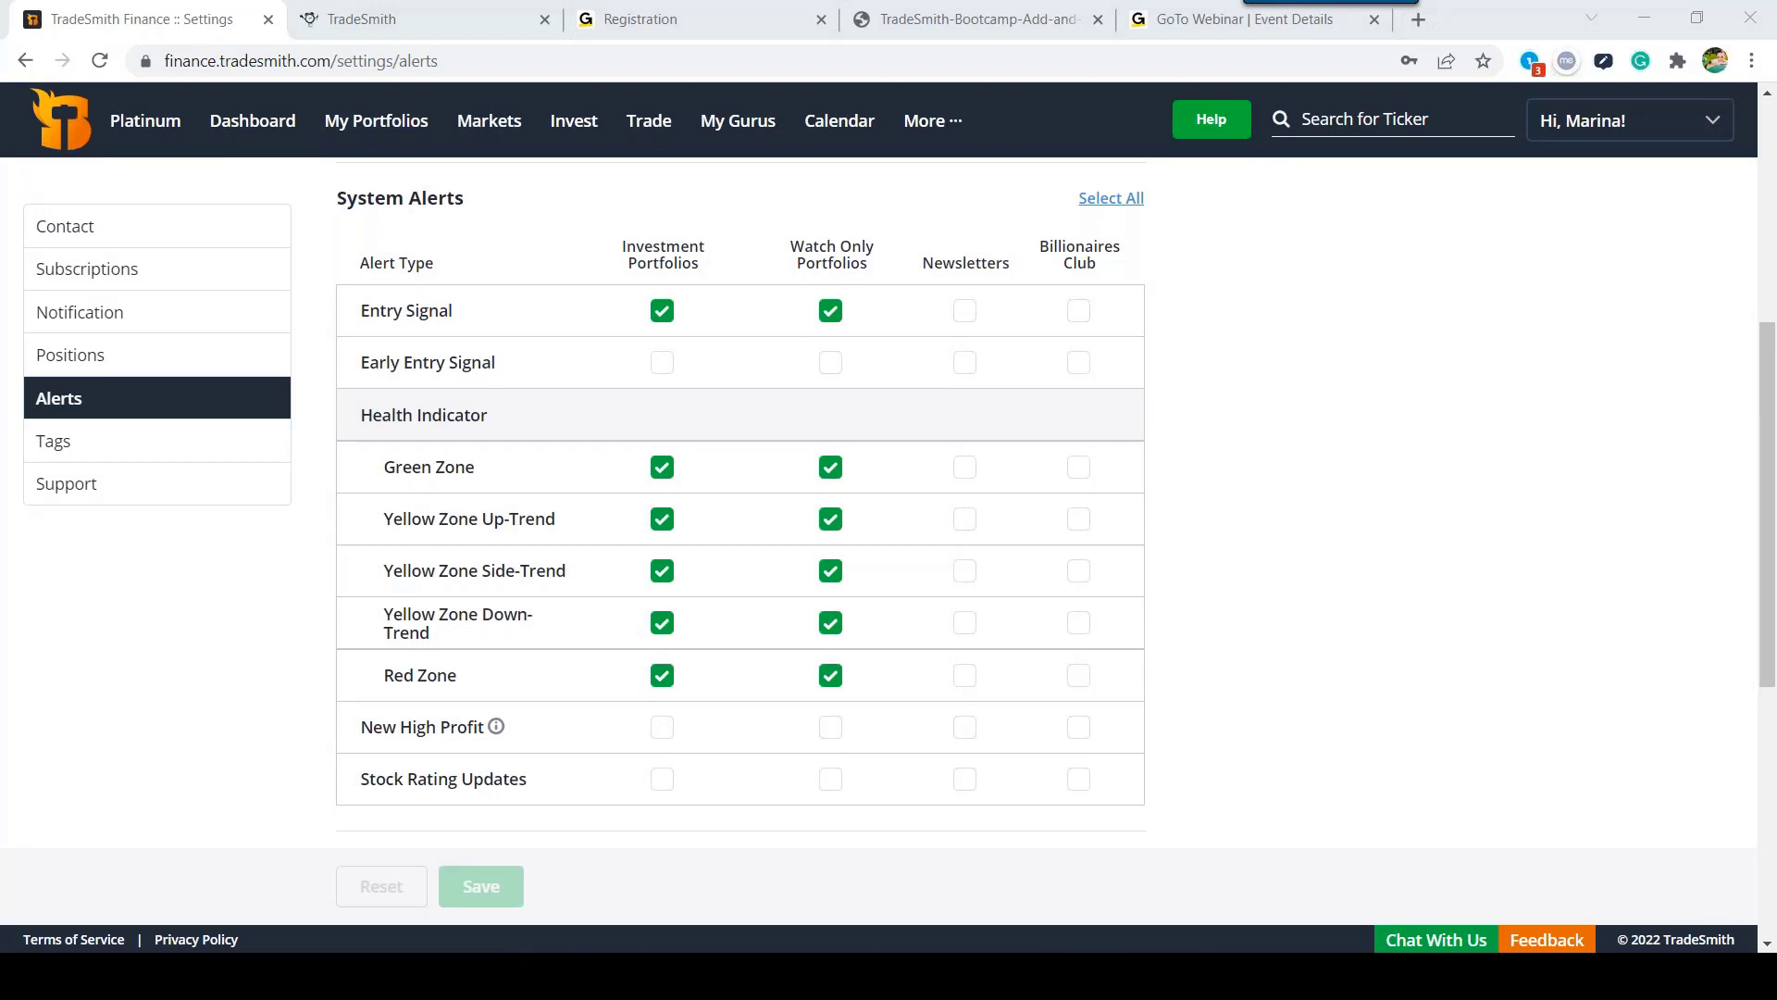
# Step: Open the CCi30 portfolio from the watch-only portfolios to show its open positions
pyautogui.click(384, 131)
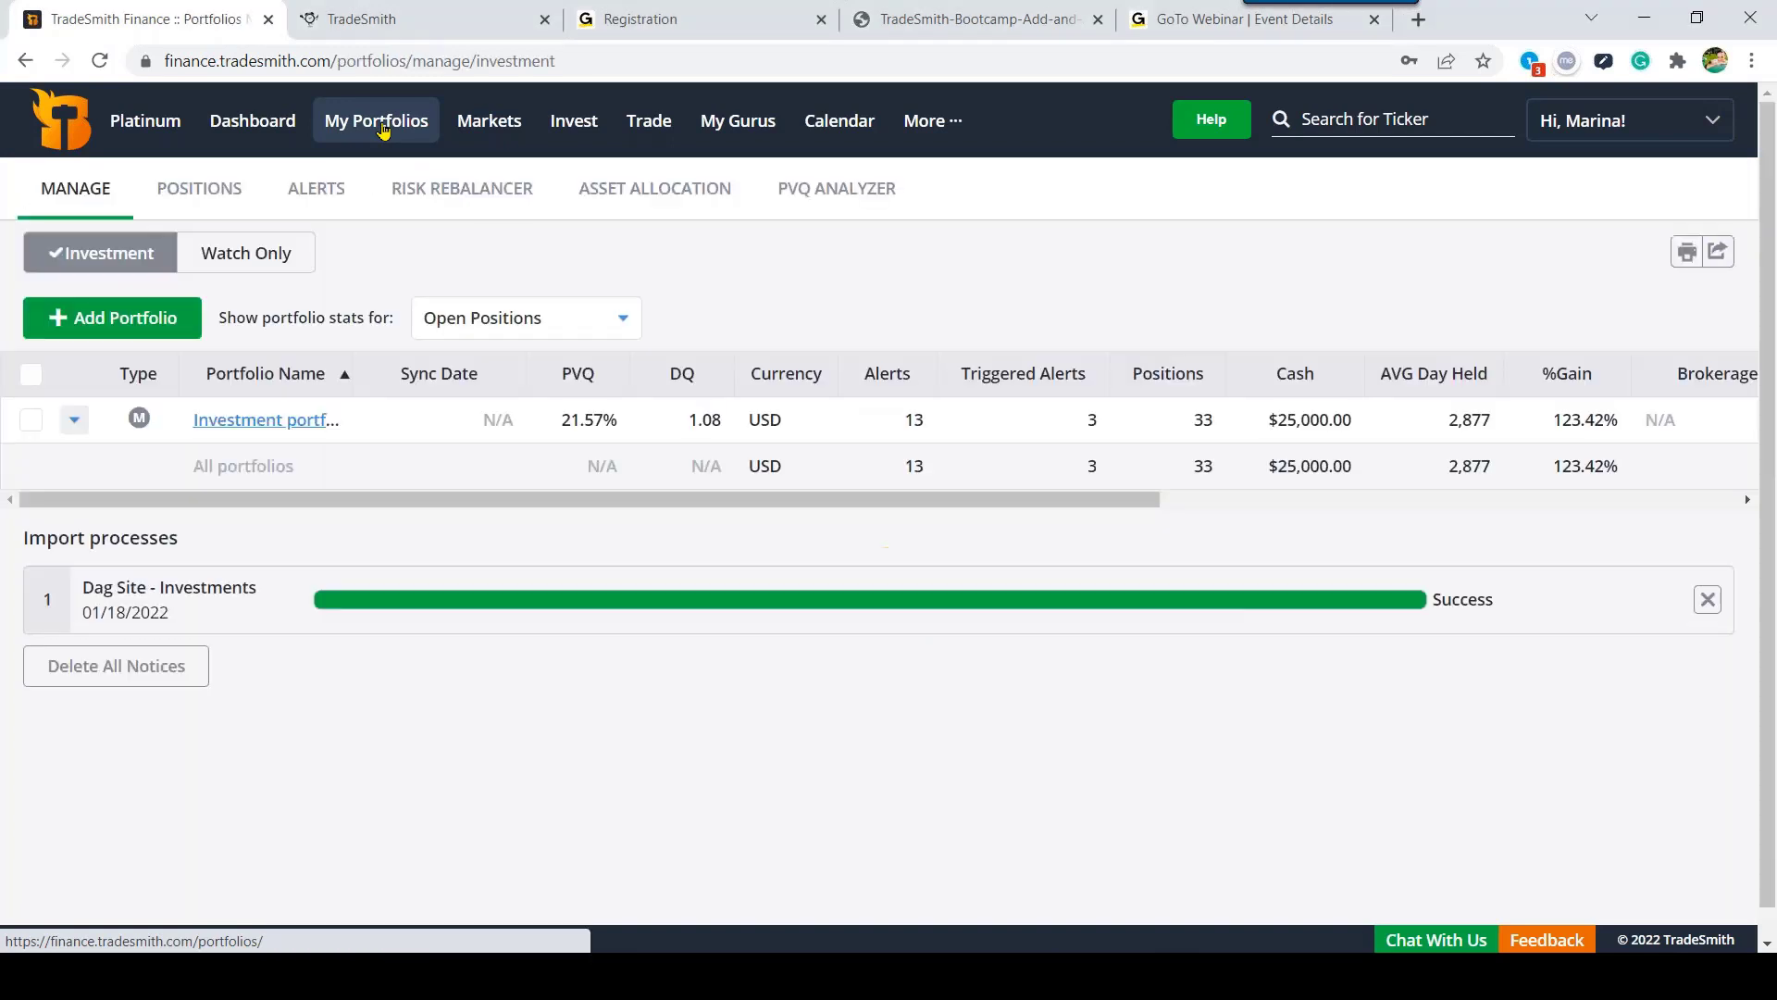
pyautogui.click(275, 263)
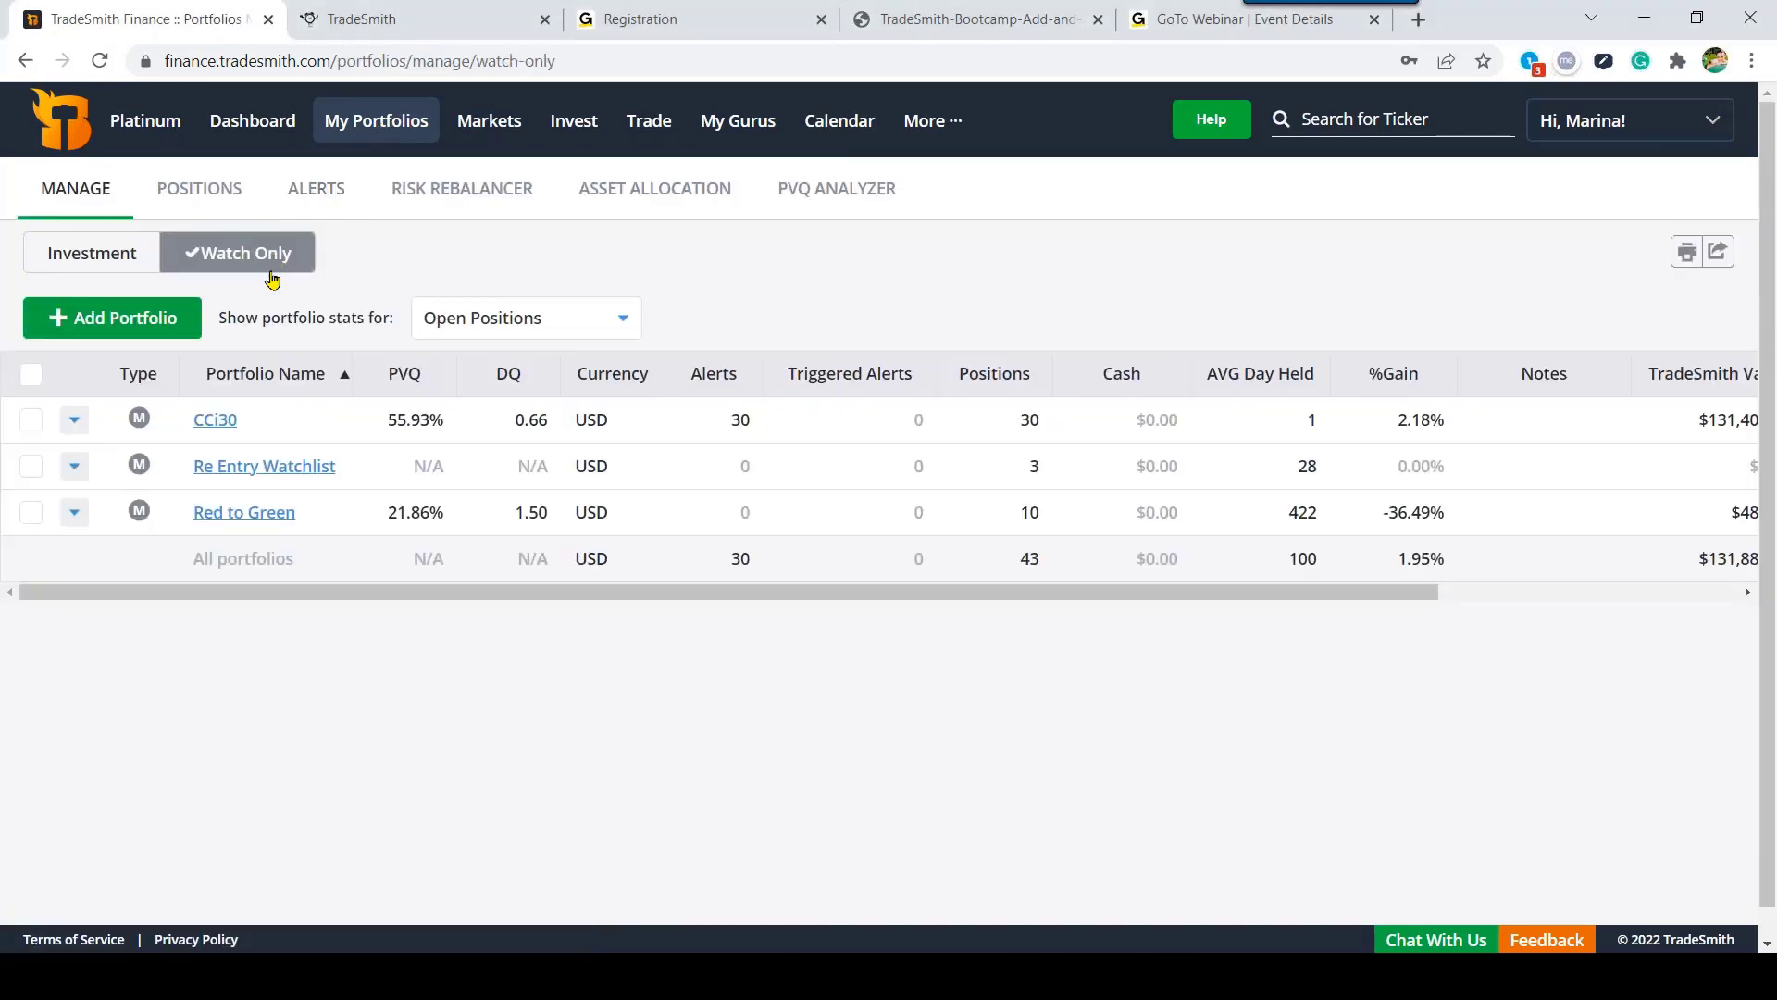
pyautogui.click(215, 421)
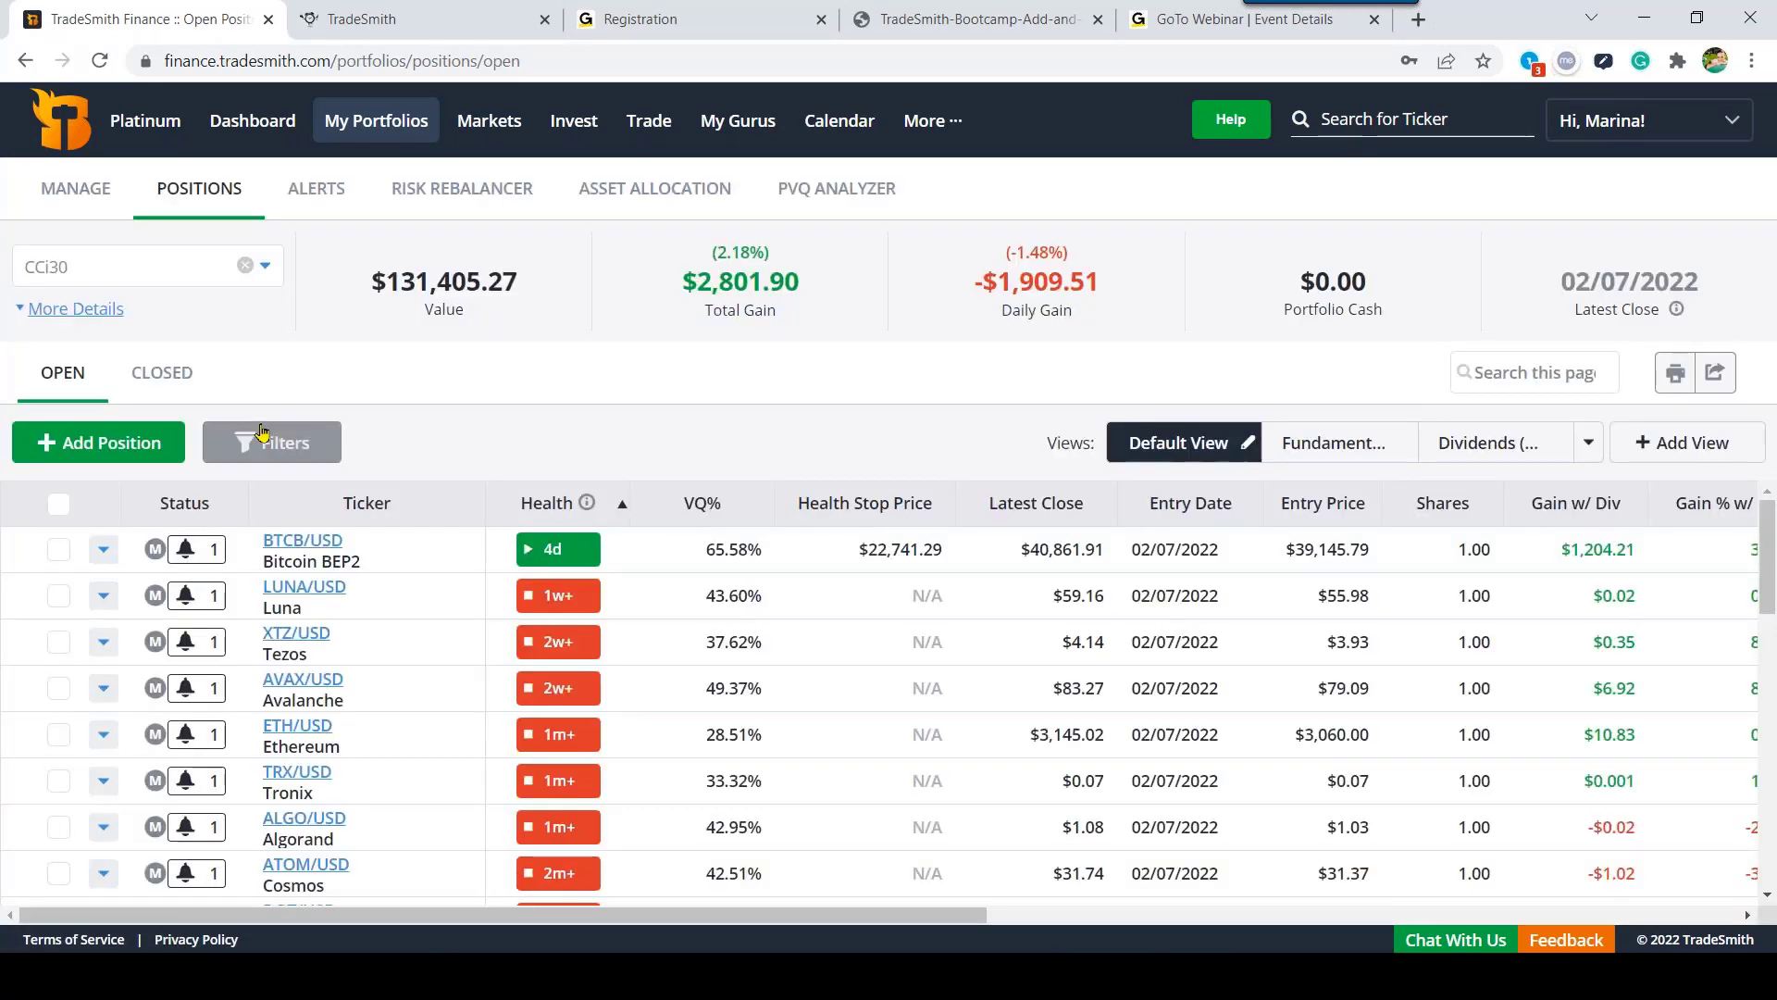
# Step: Look at the alert templates offered for all CCi30 positions together, without adding an alert, and clear the selection
pyautogui.click(60, 505)
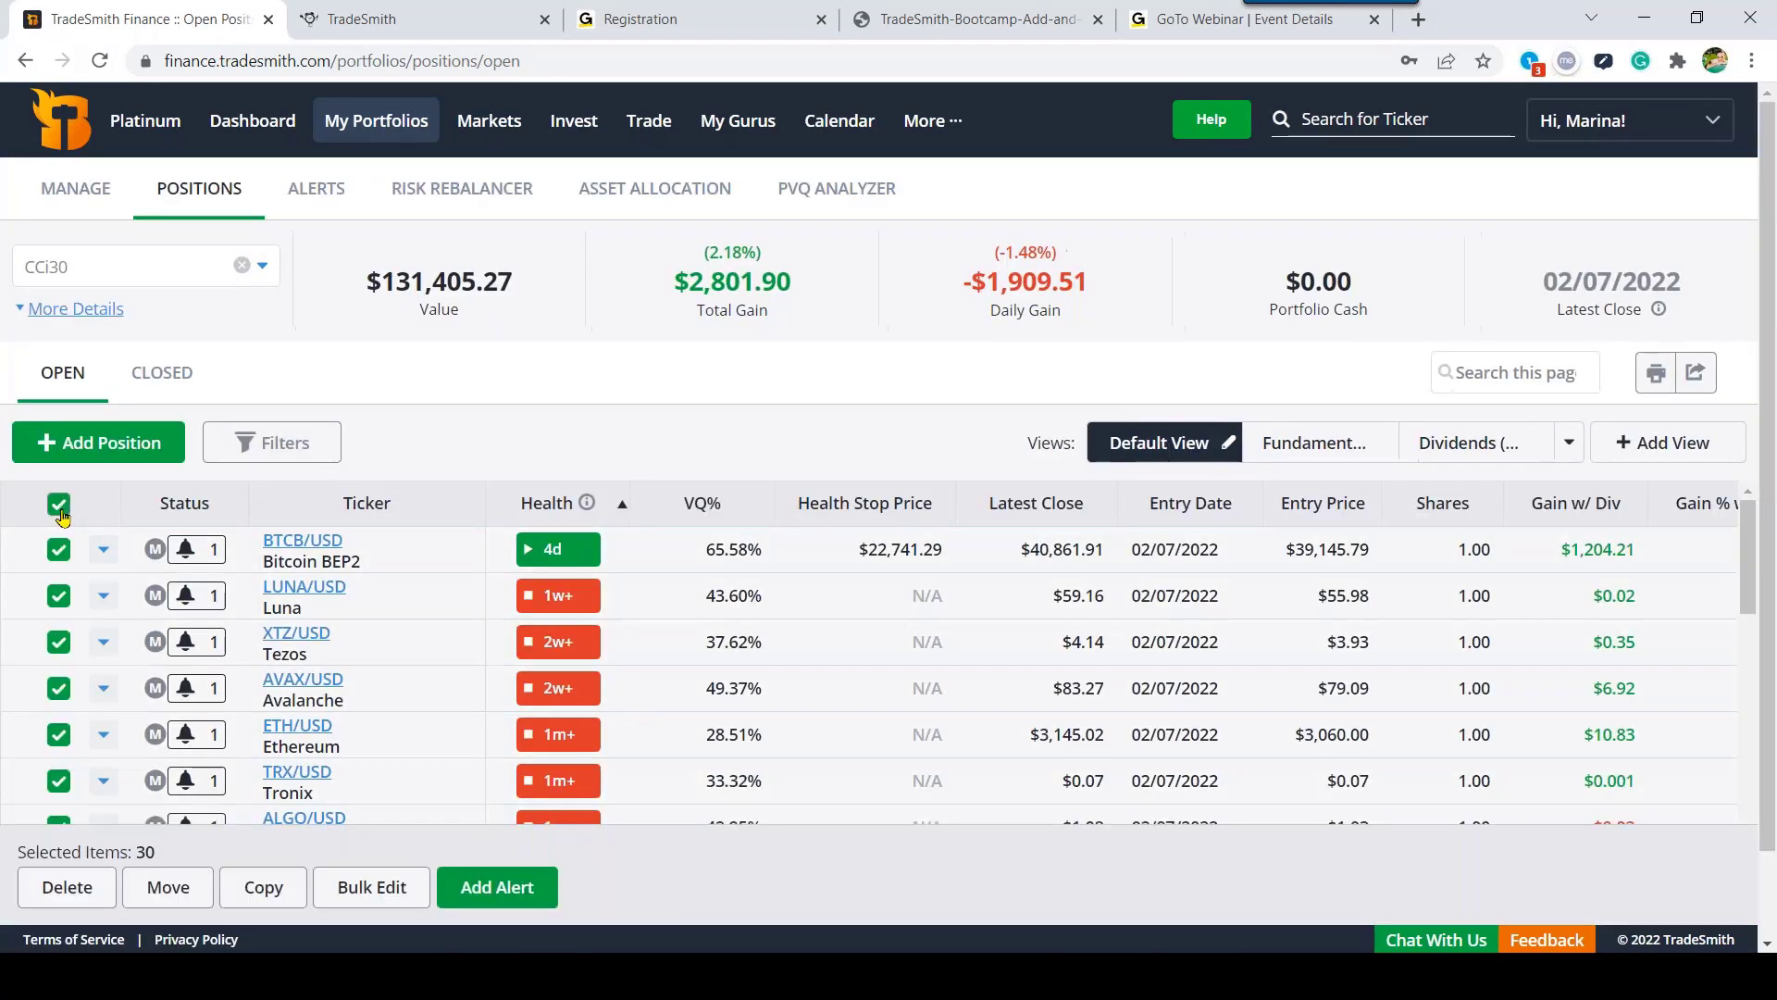
pyautogui.click(490, 898)
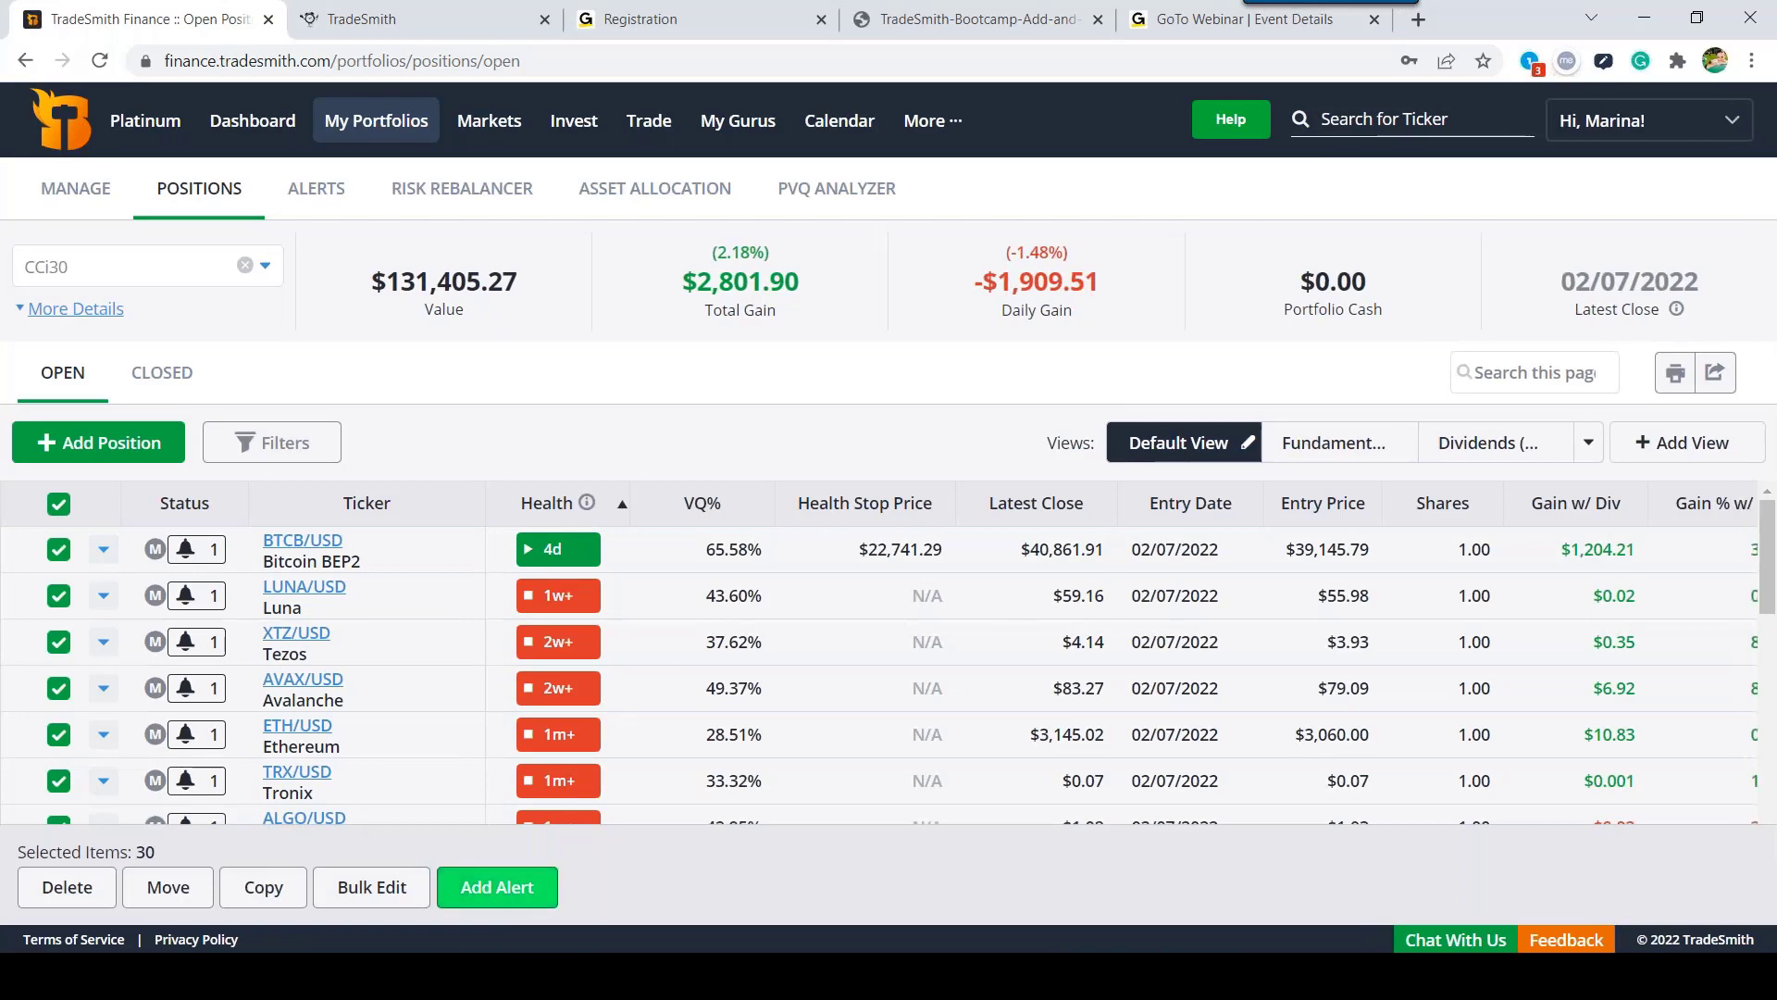
pyautogui.click(856, 504)
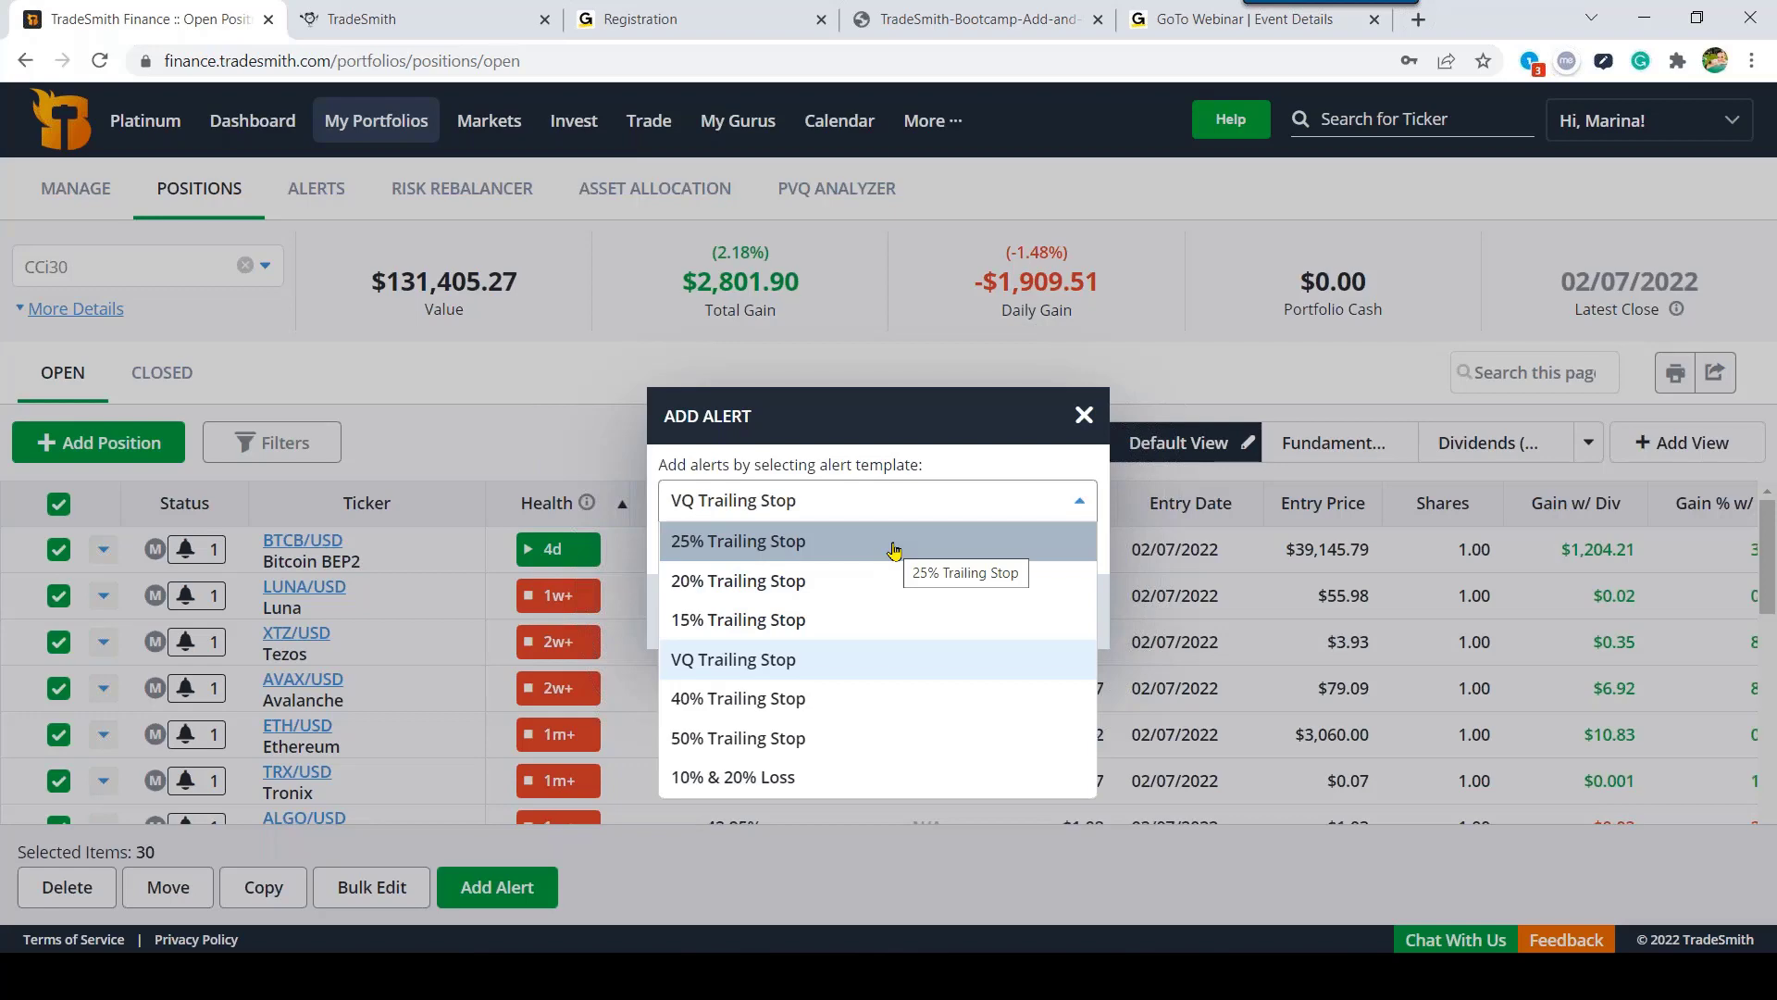
pyautogui.click(644, 374)
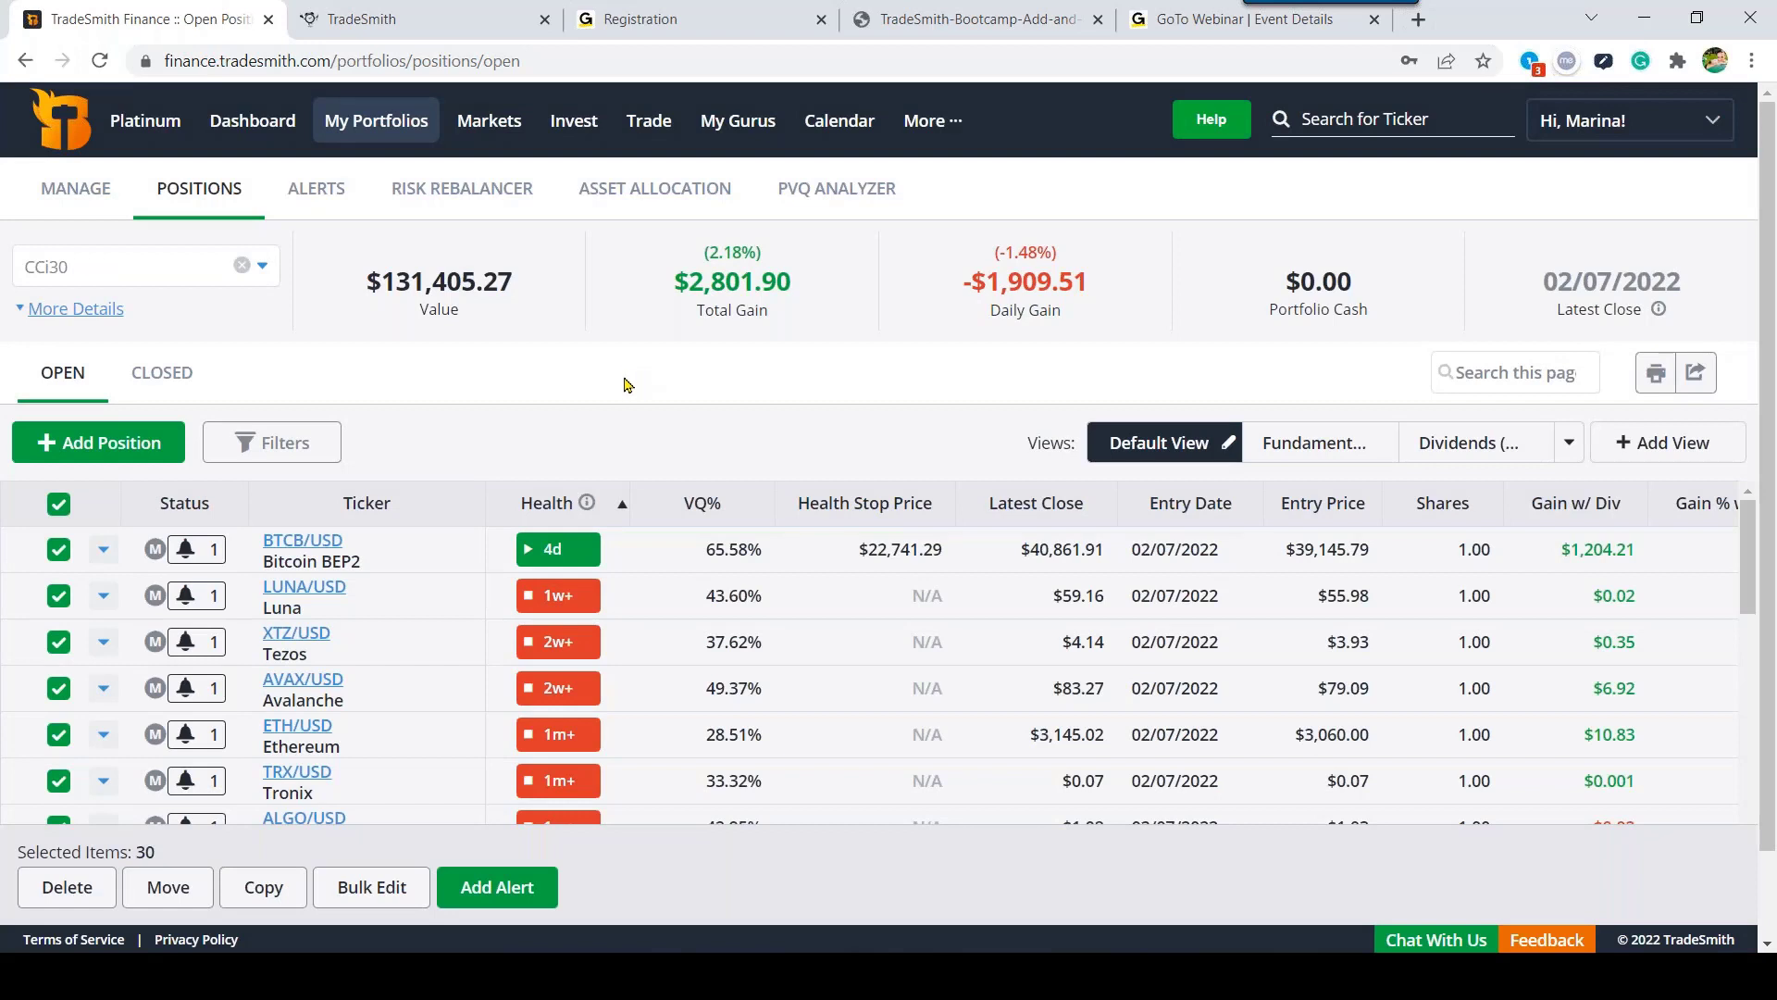
pyautogui.click(57, 507)
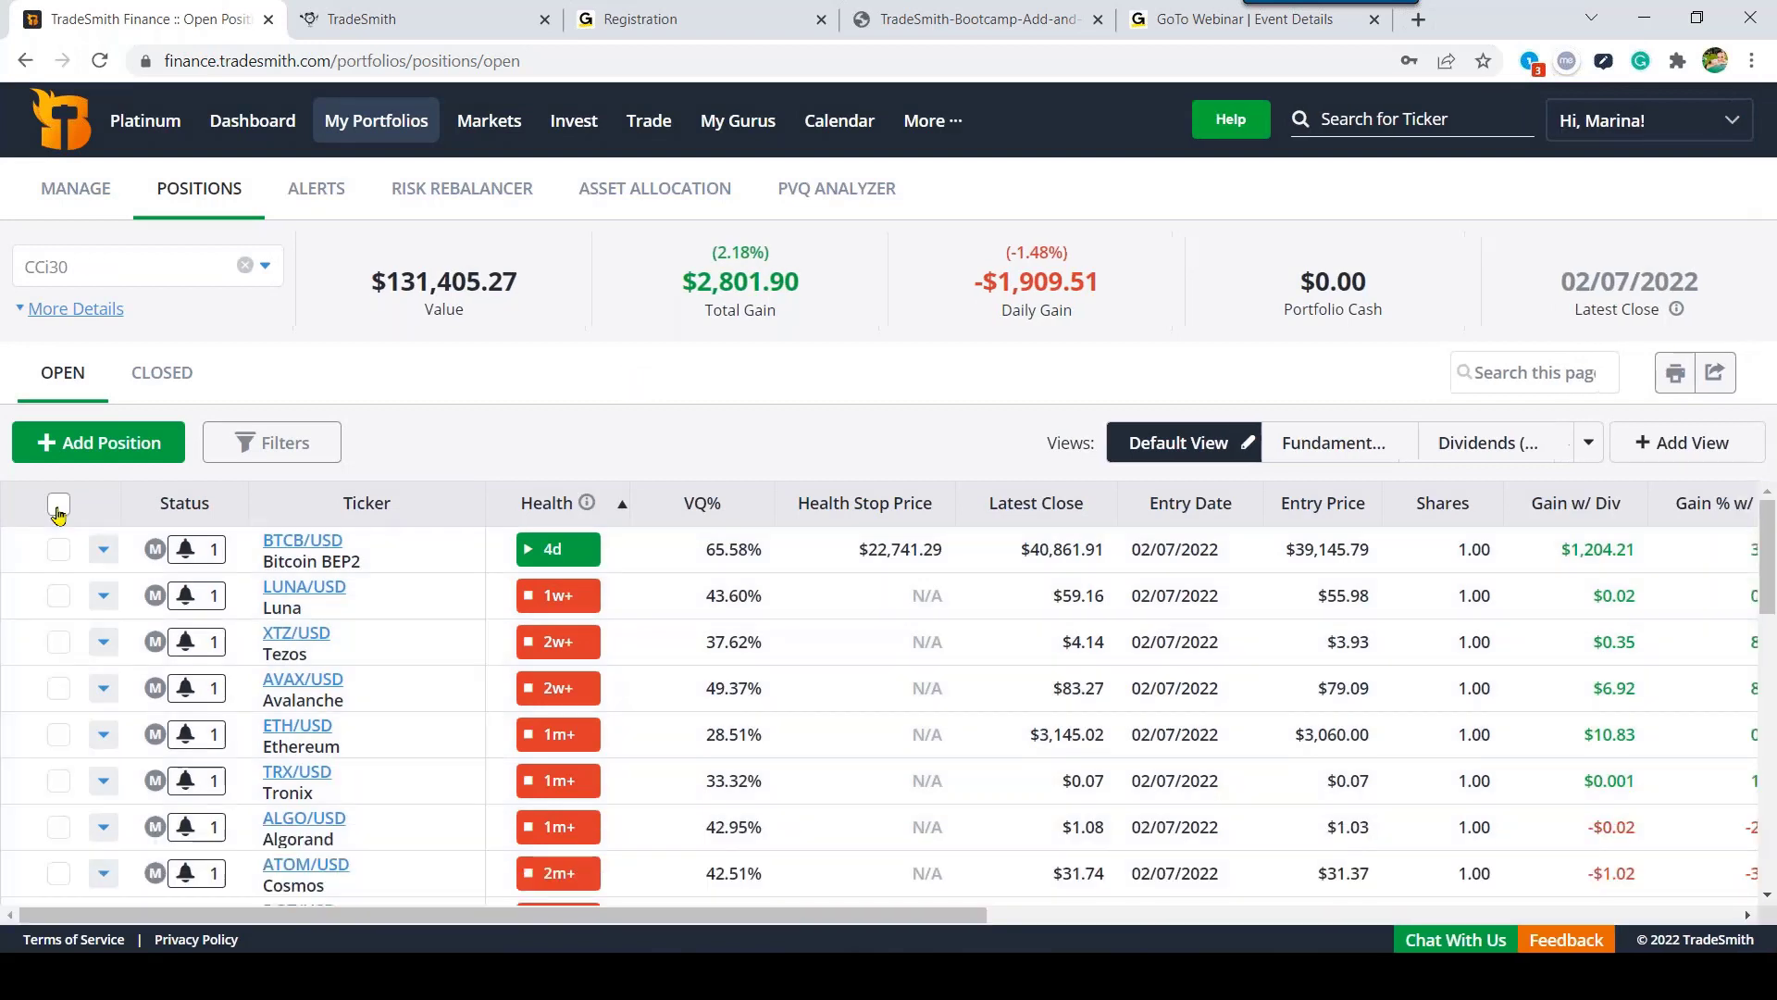
# Step: Open the LUNA/USD position's VQ Trailing Stop alert for editing and read the explanation of its VQ option
pyautogui.click(322, 594)
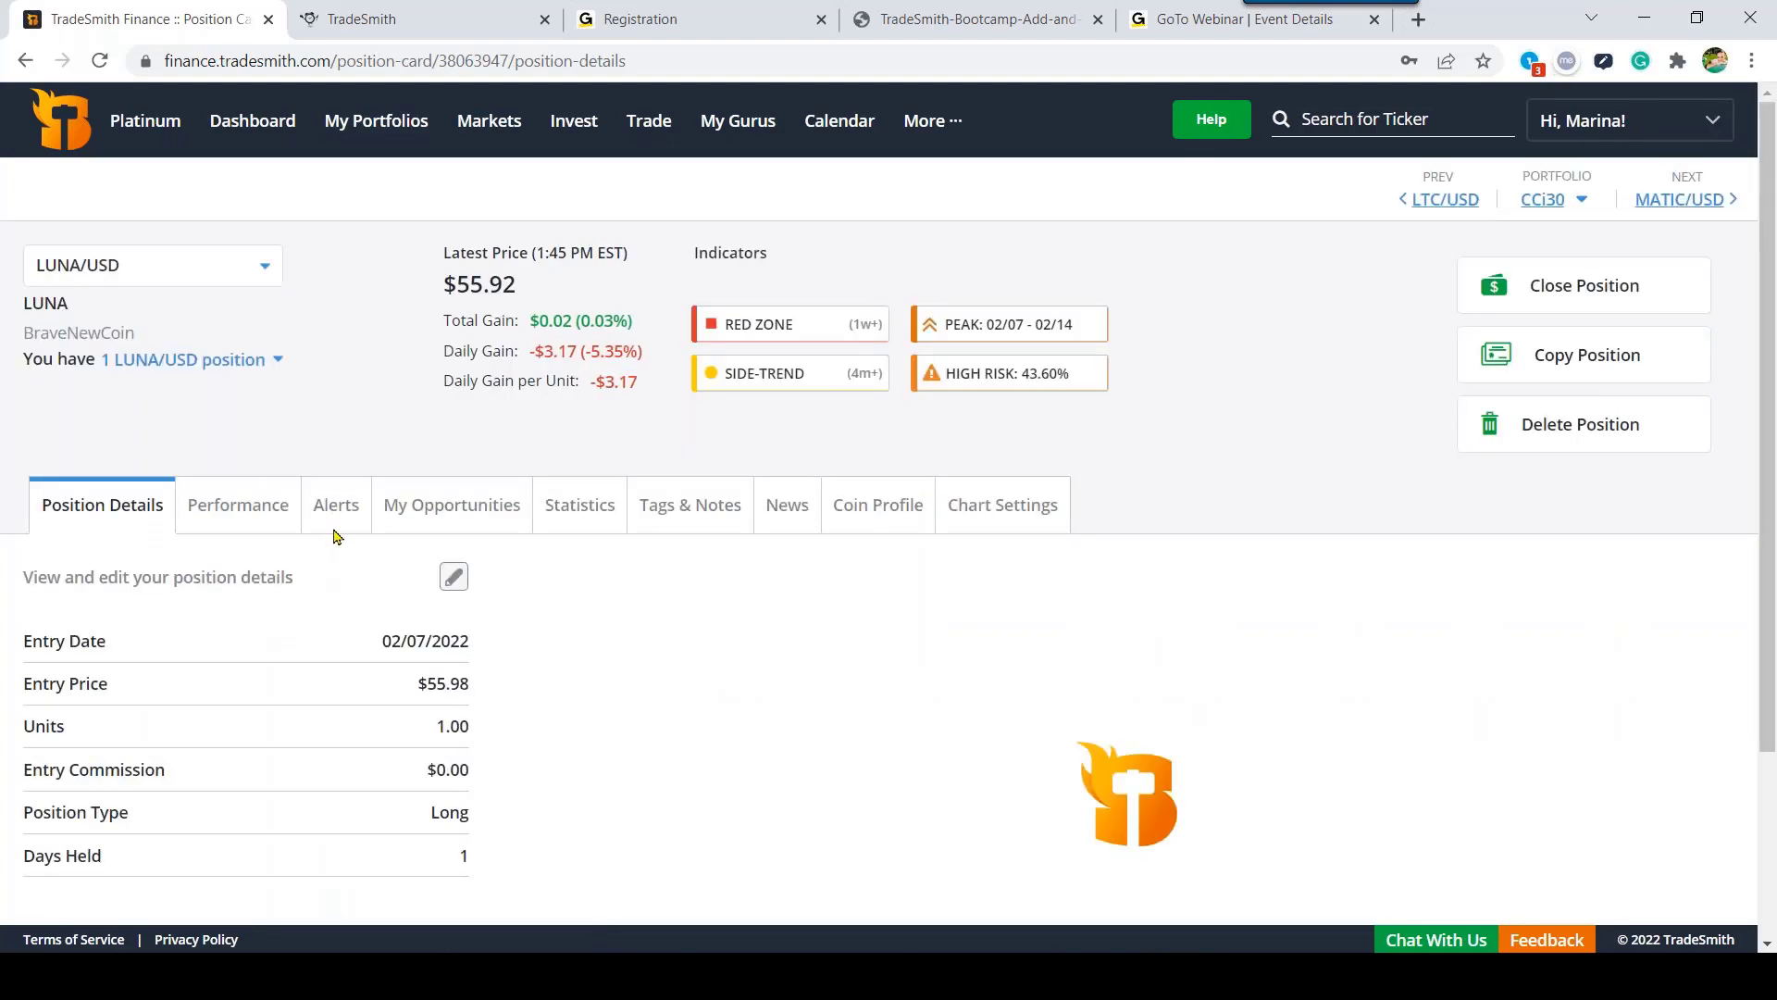
pyautogui.click(338, 530)
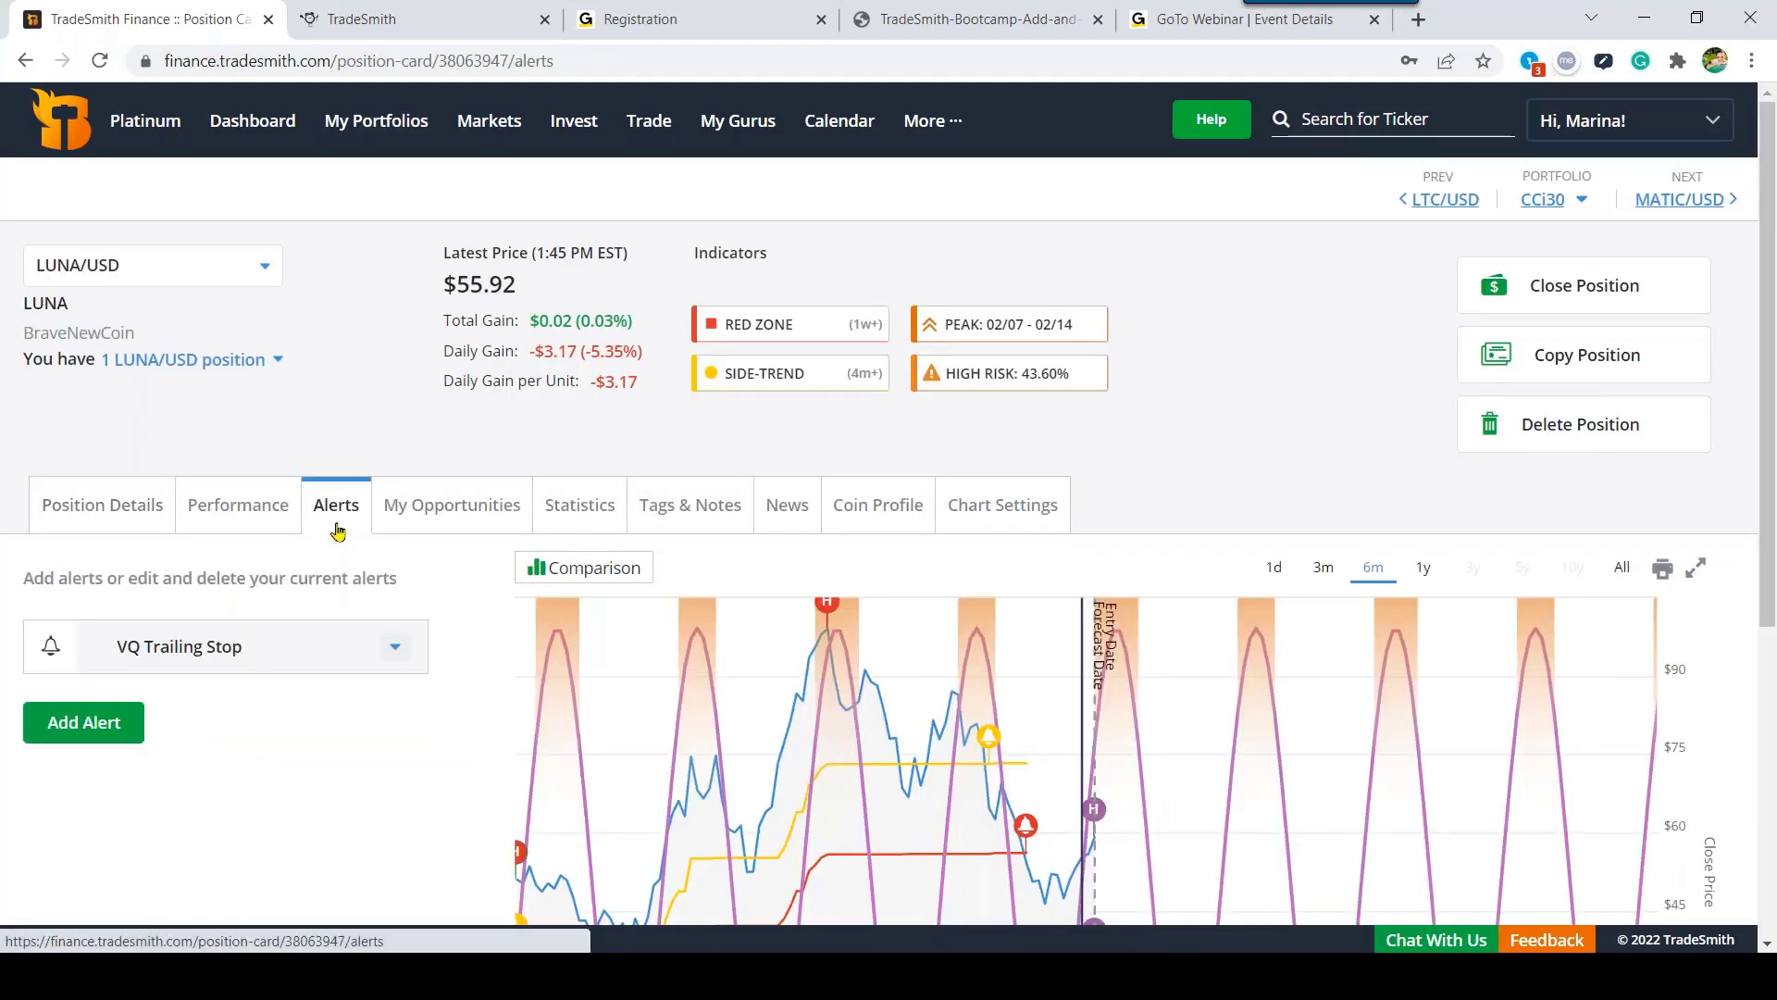
pyautogui.click(395, 653)
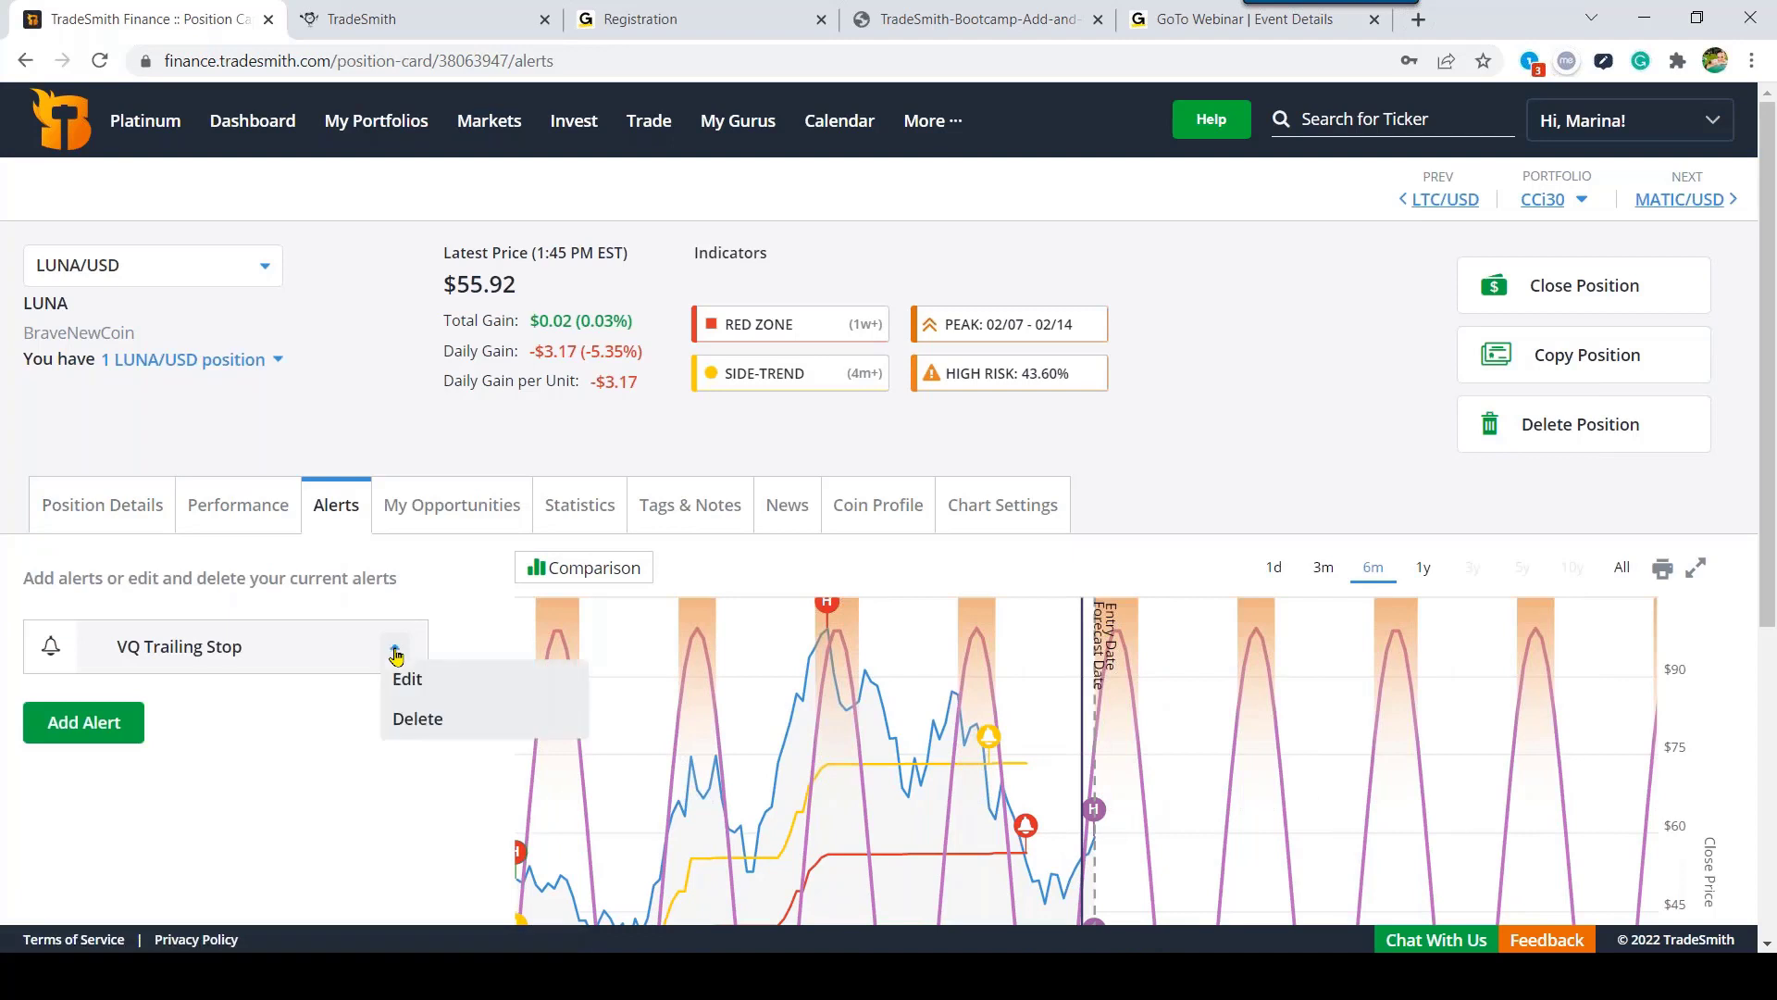
pyautogui.click(457, 683)
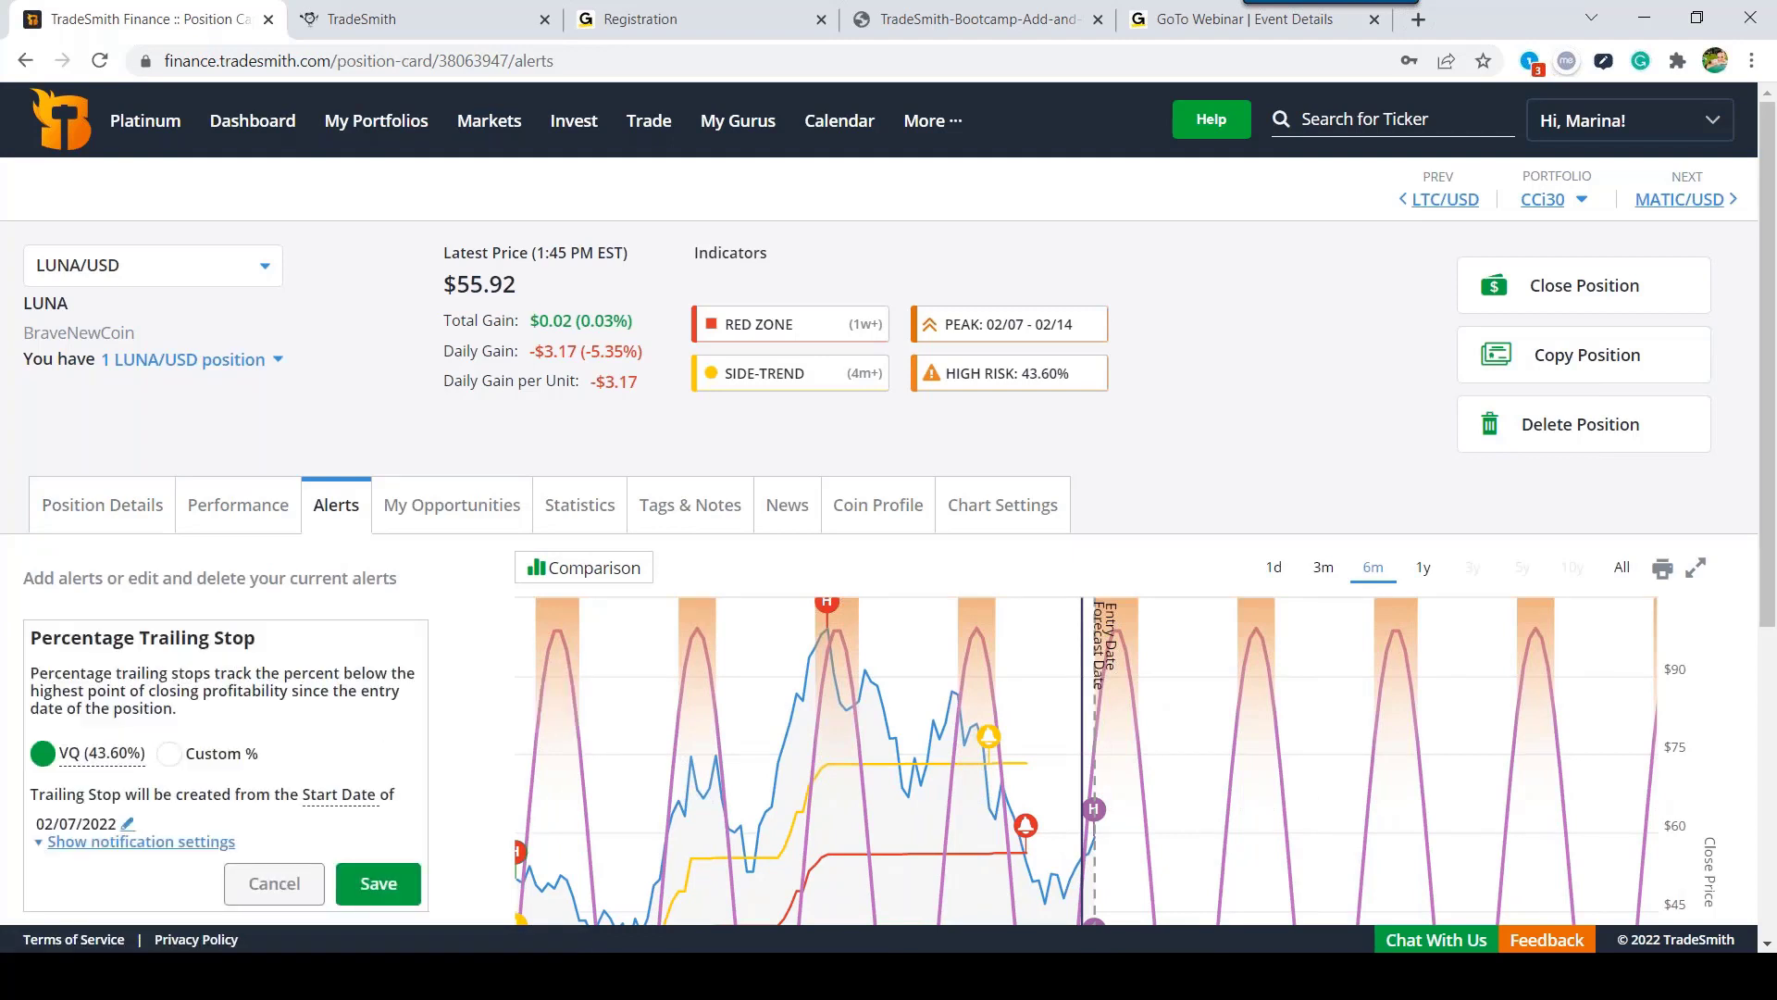
pyautogui.scroll(-4, 134, 431)
pyautogui.moveTo(74, 424)
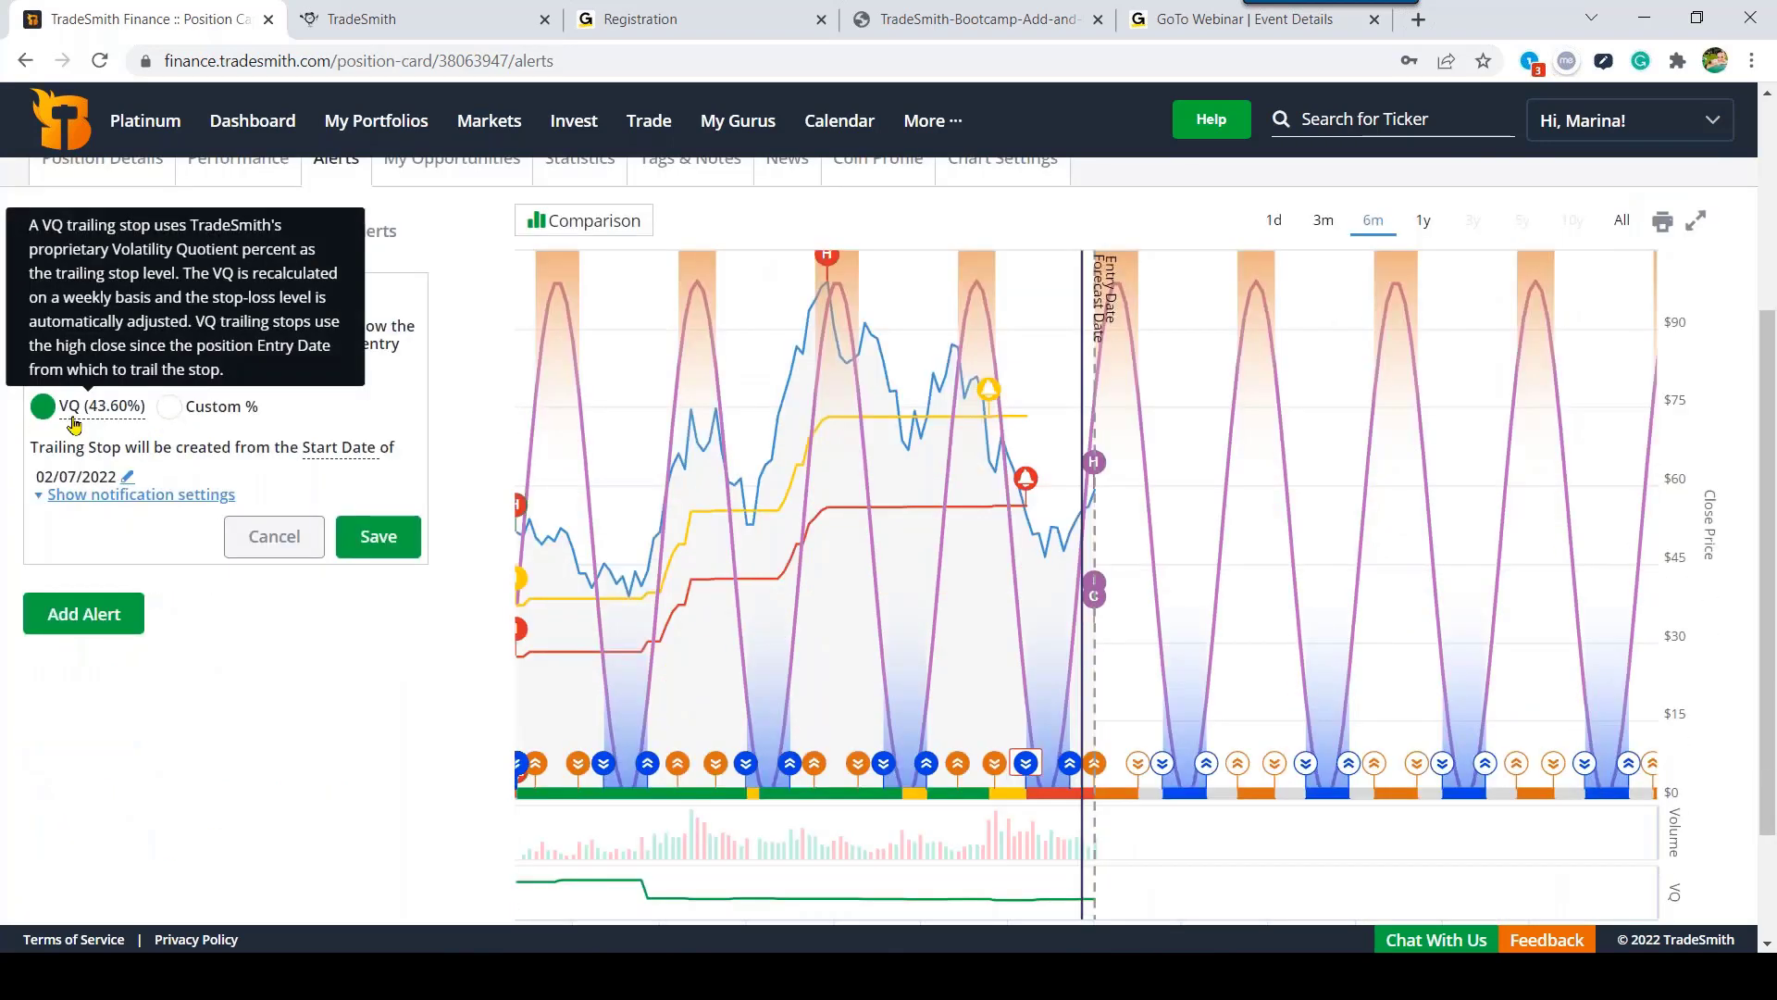
# Step: Try basing the LUNA/USD trailing stop notification on Latest Price, read how the price bases differ, and discard the edit
pyautogui.click(189, 500)
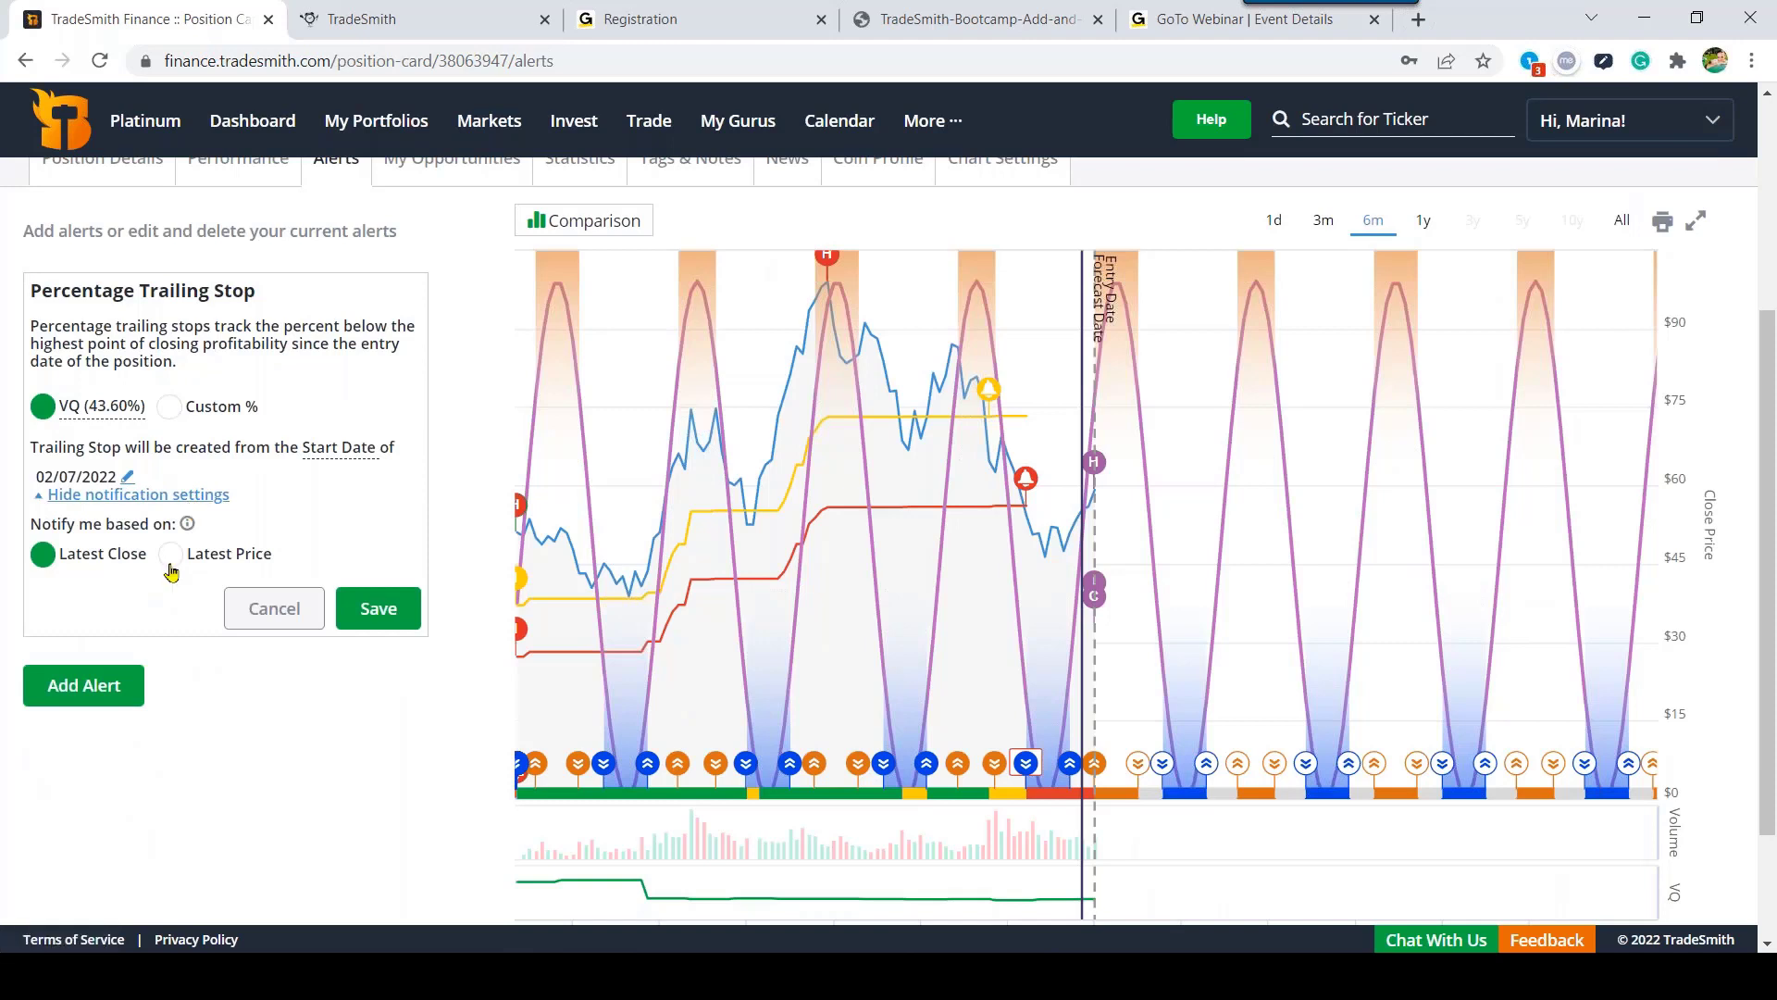
pyautogui.click(170, 559)
pyautogui.moveTo(187, 528)
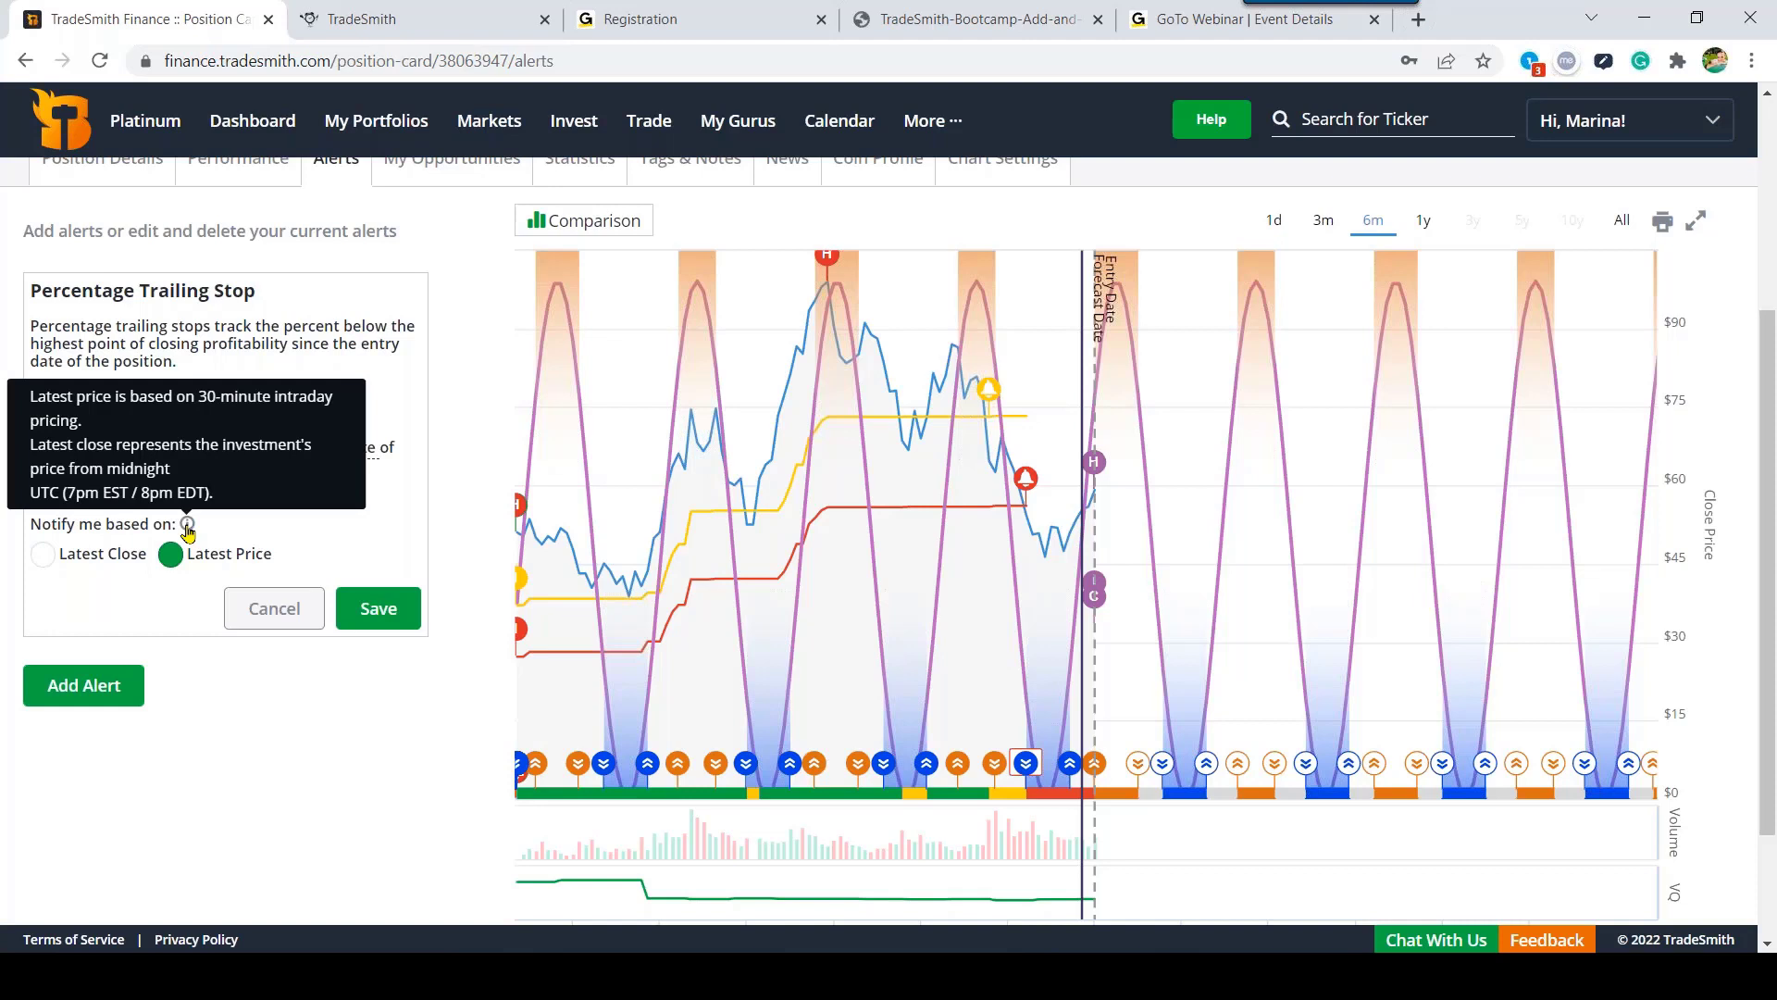
pyautogui.click(270, 604)
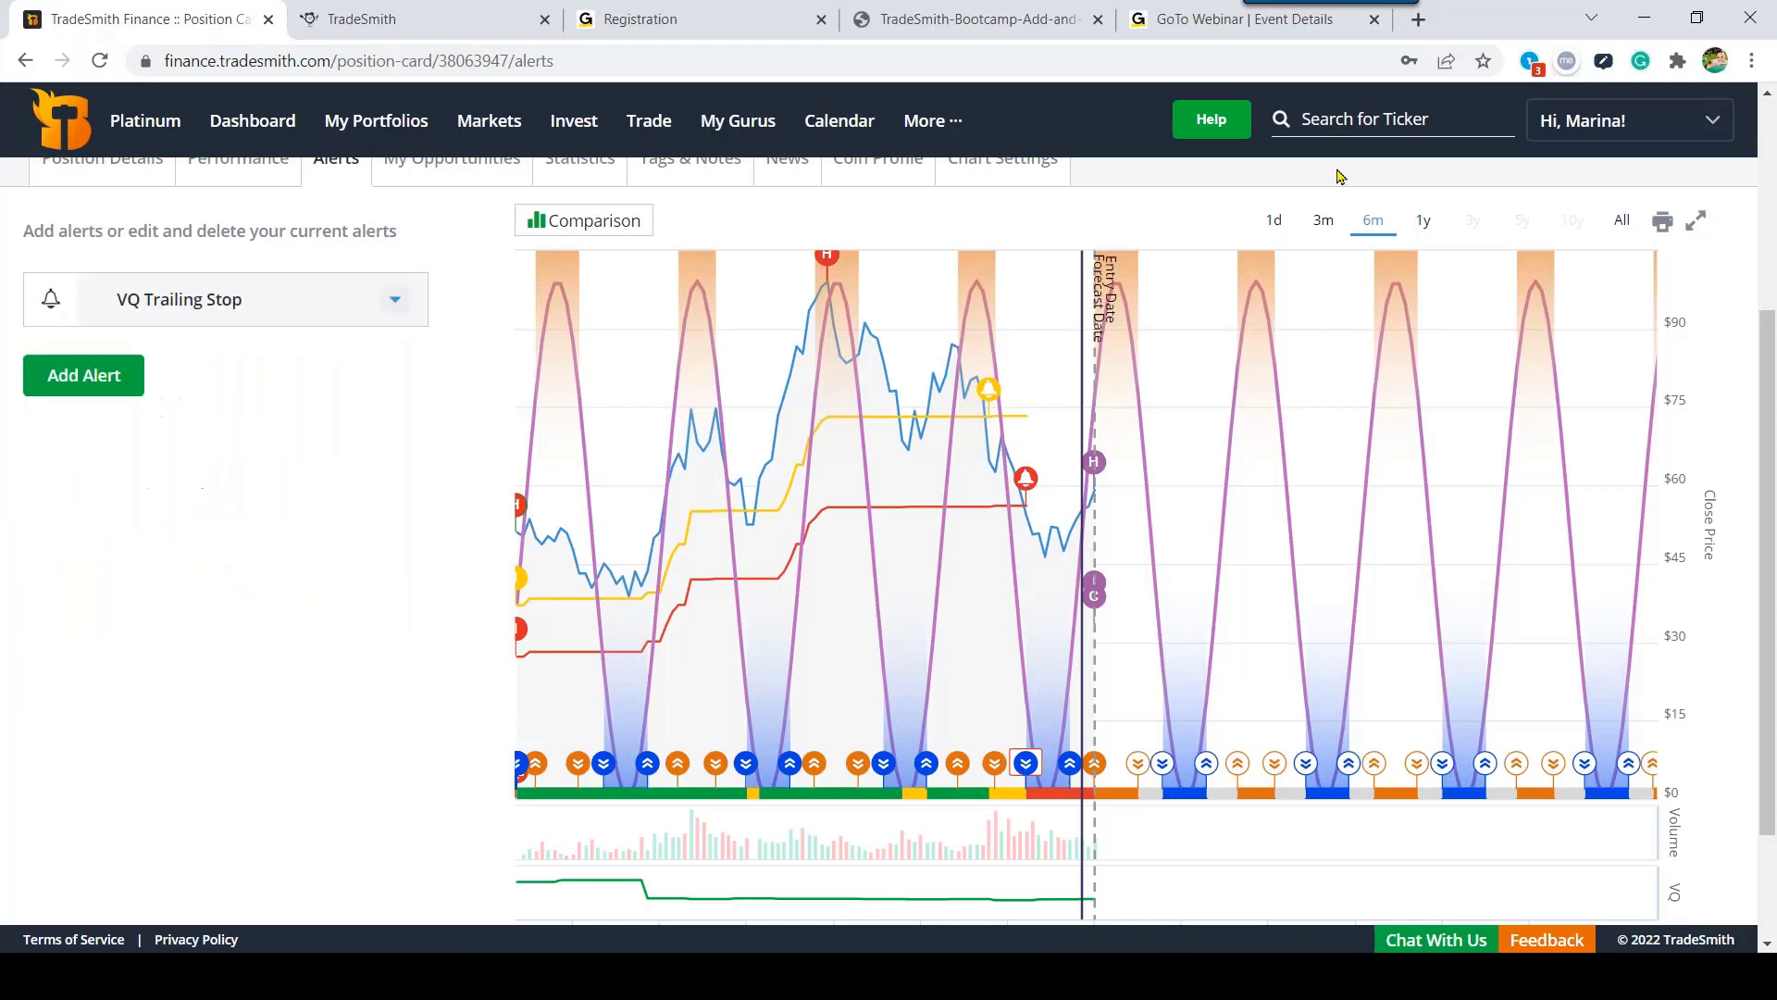
# Step: Open the account's alert settings and review the System Alerts table, focusing on the Health Indicator section
pyautogui.click(1646, 127)
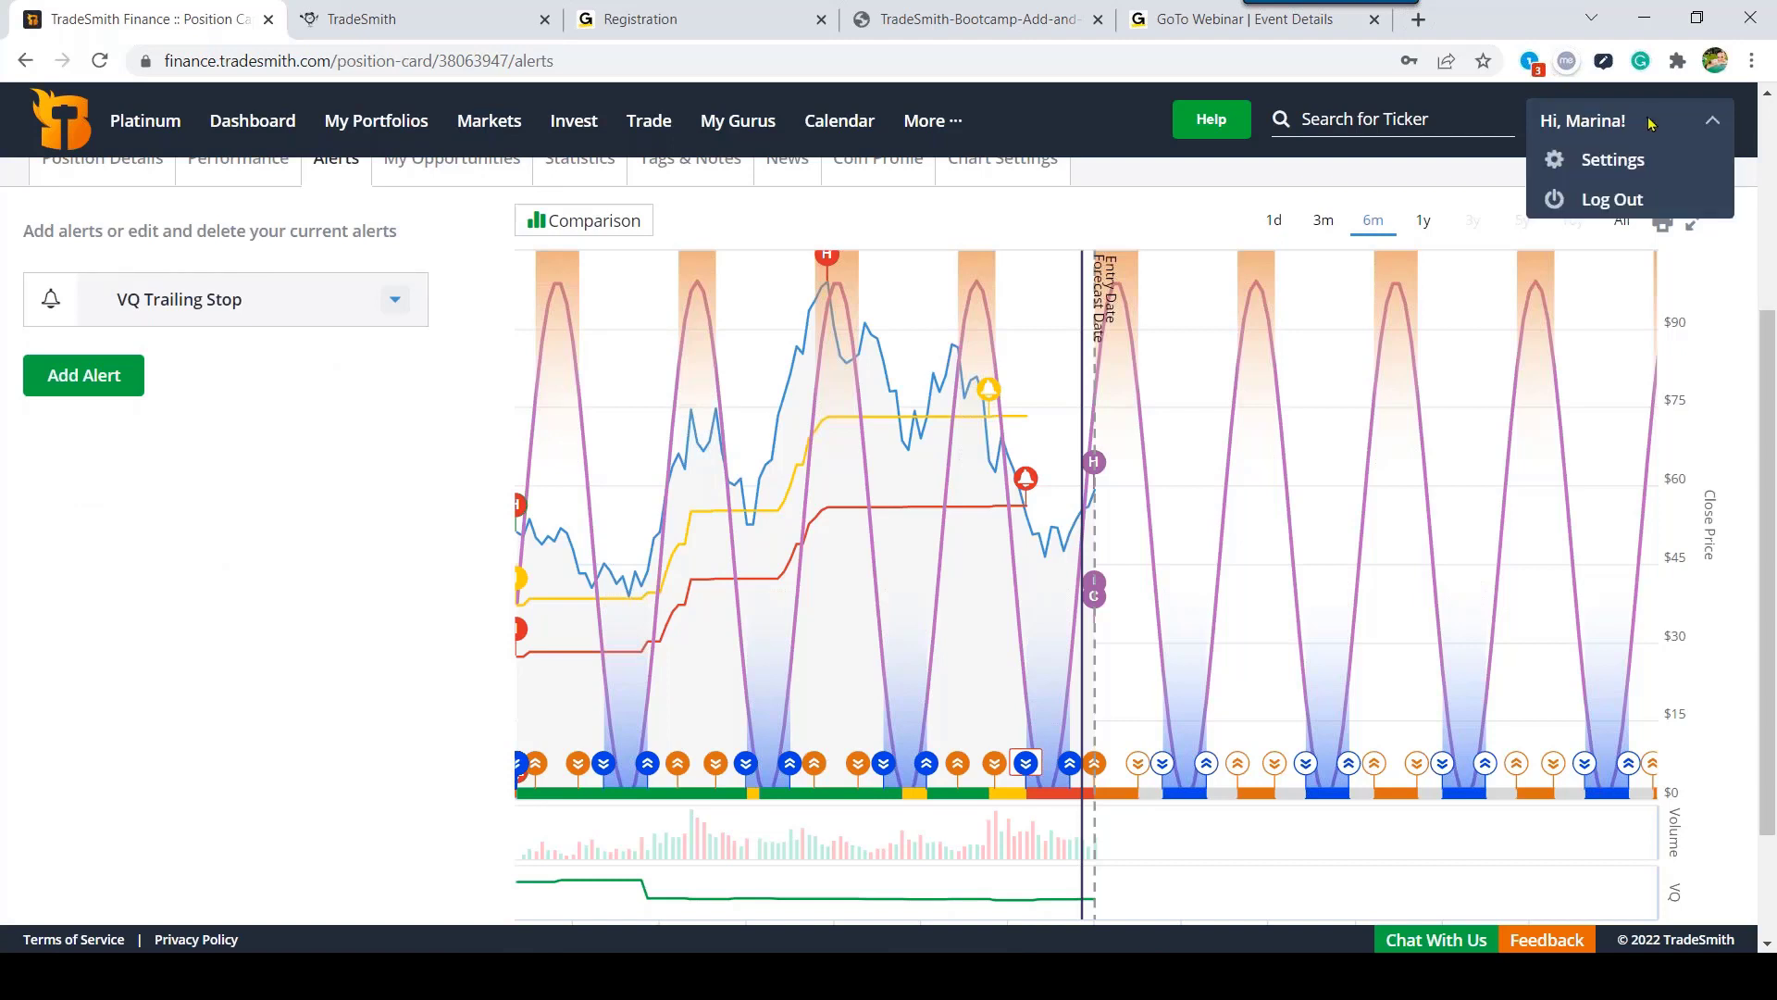
pyautogui.click(1653, 166)
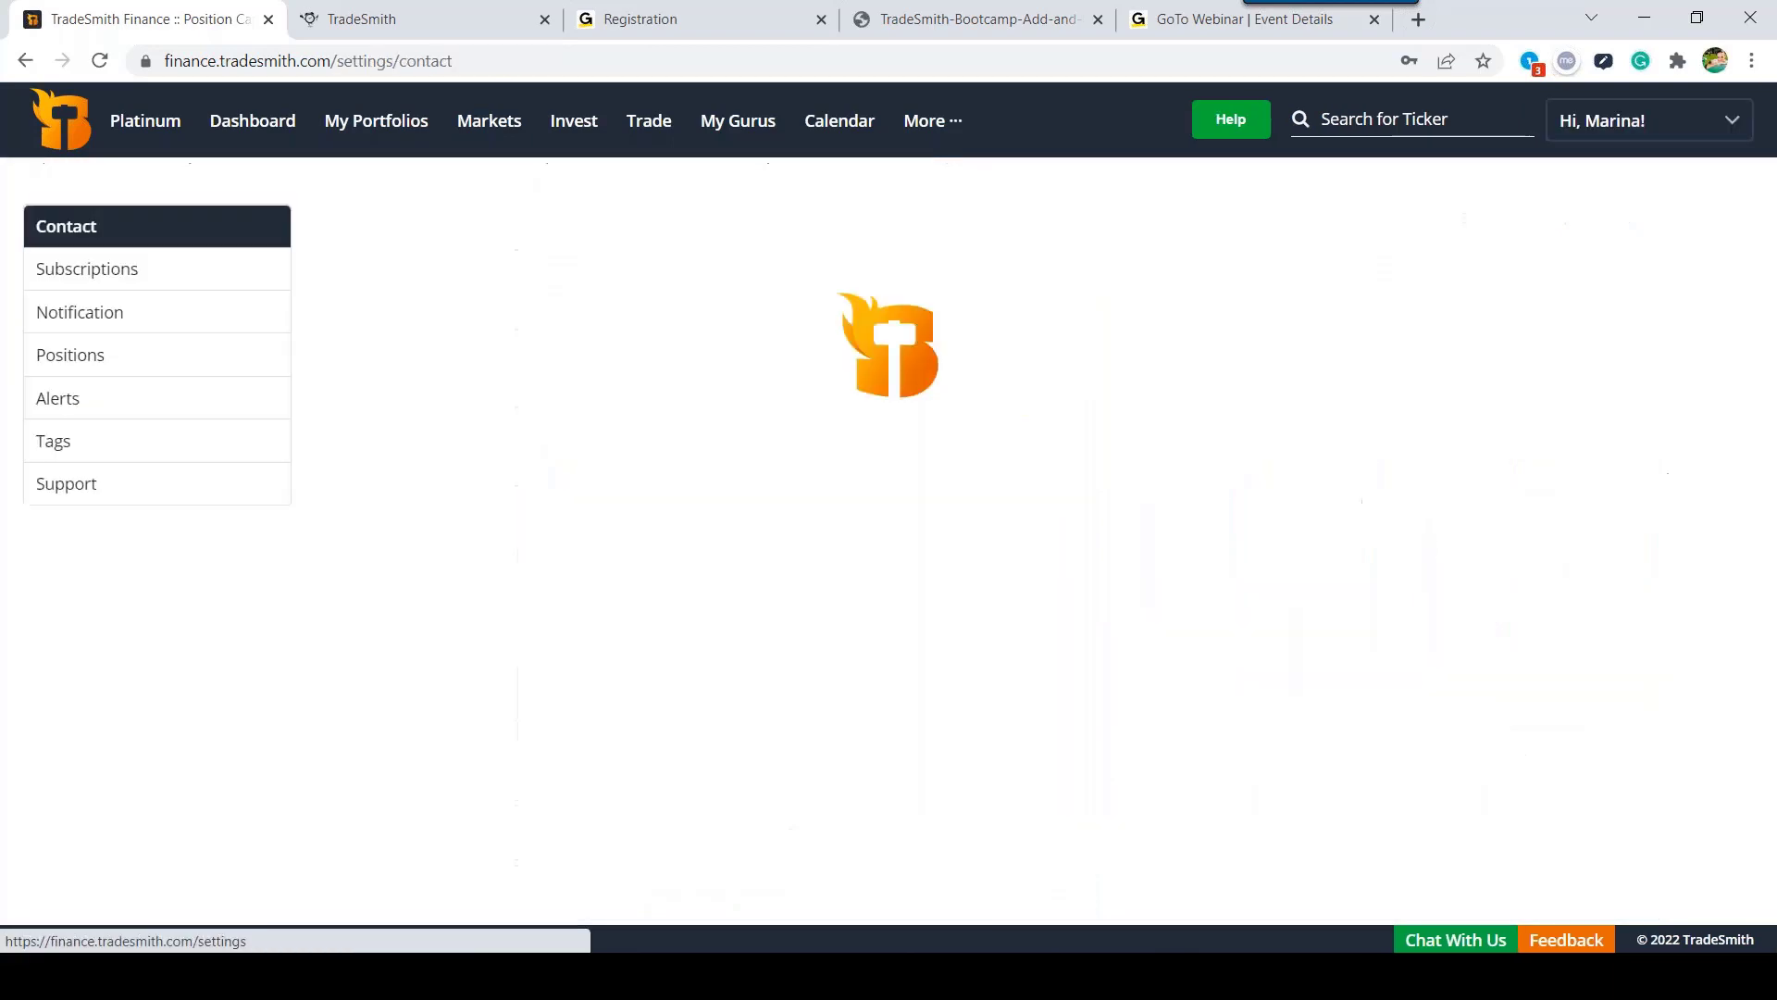
pyautogui.click(204, 403)
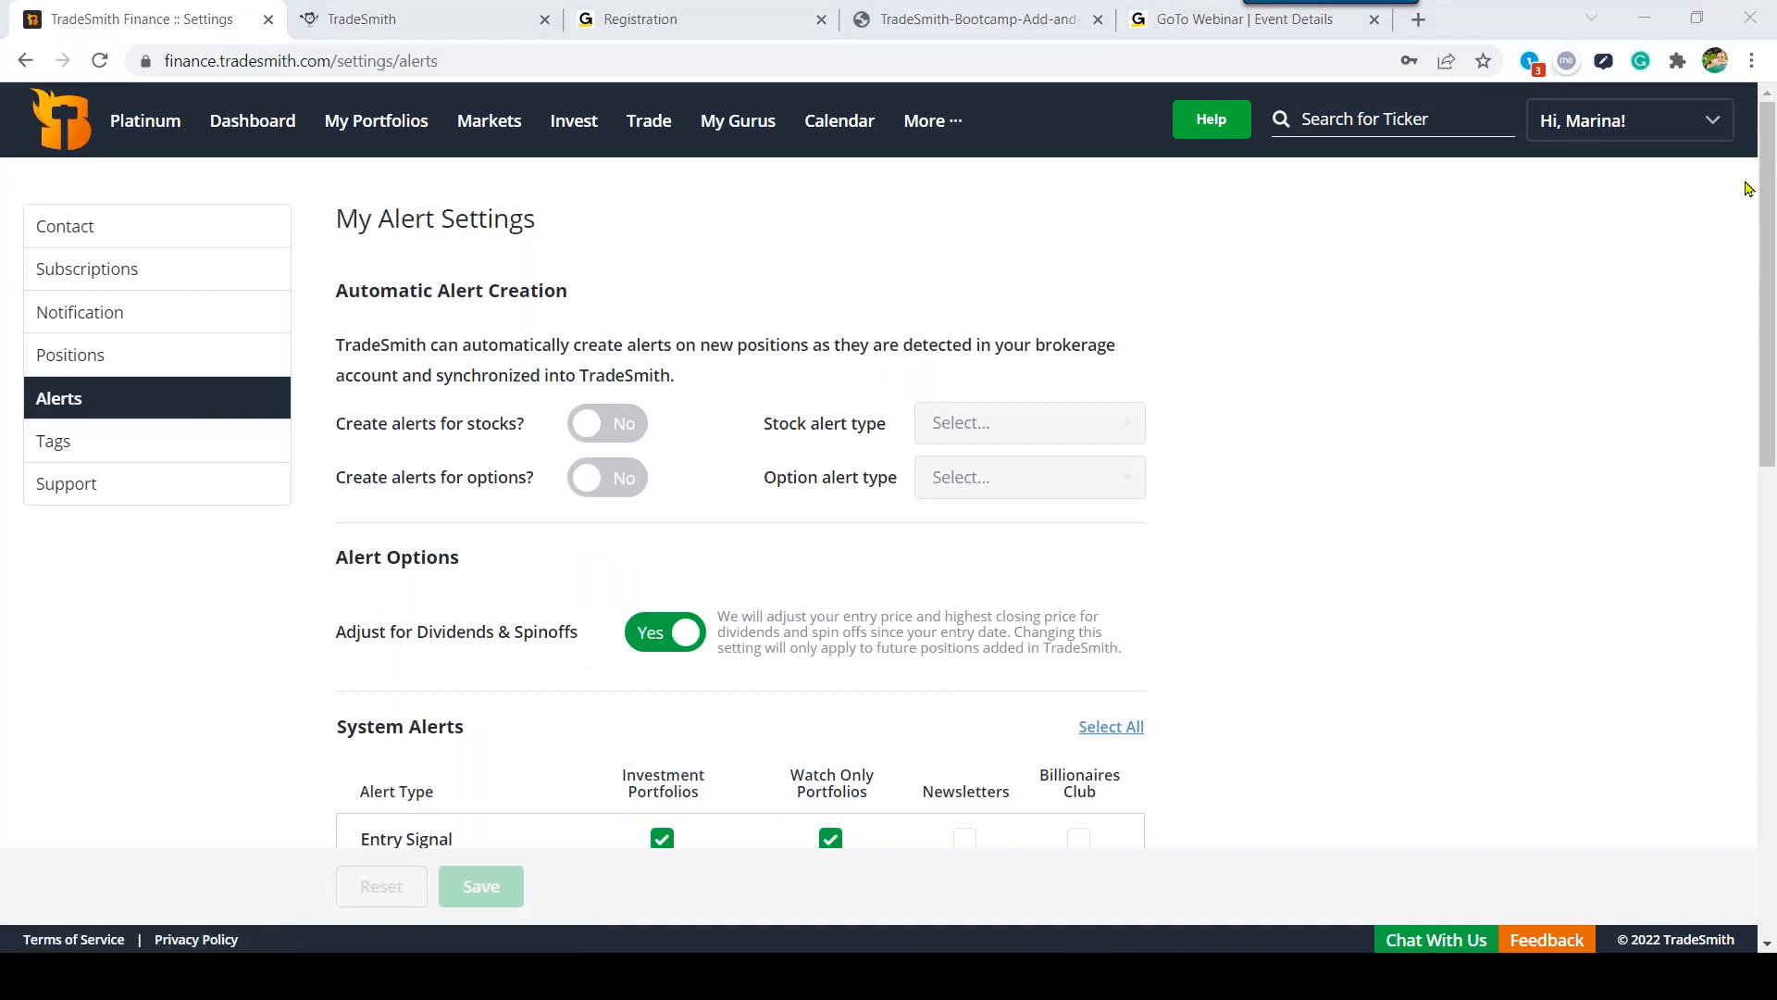
pyautogui.moveTo(1770, 169); pyautogui.dragTo(1772, 384)
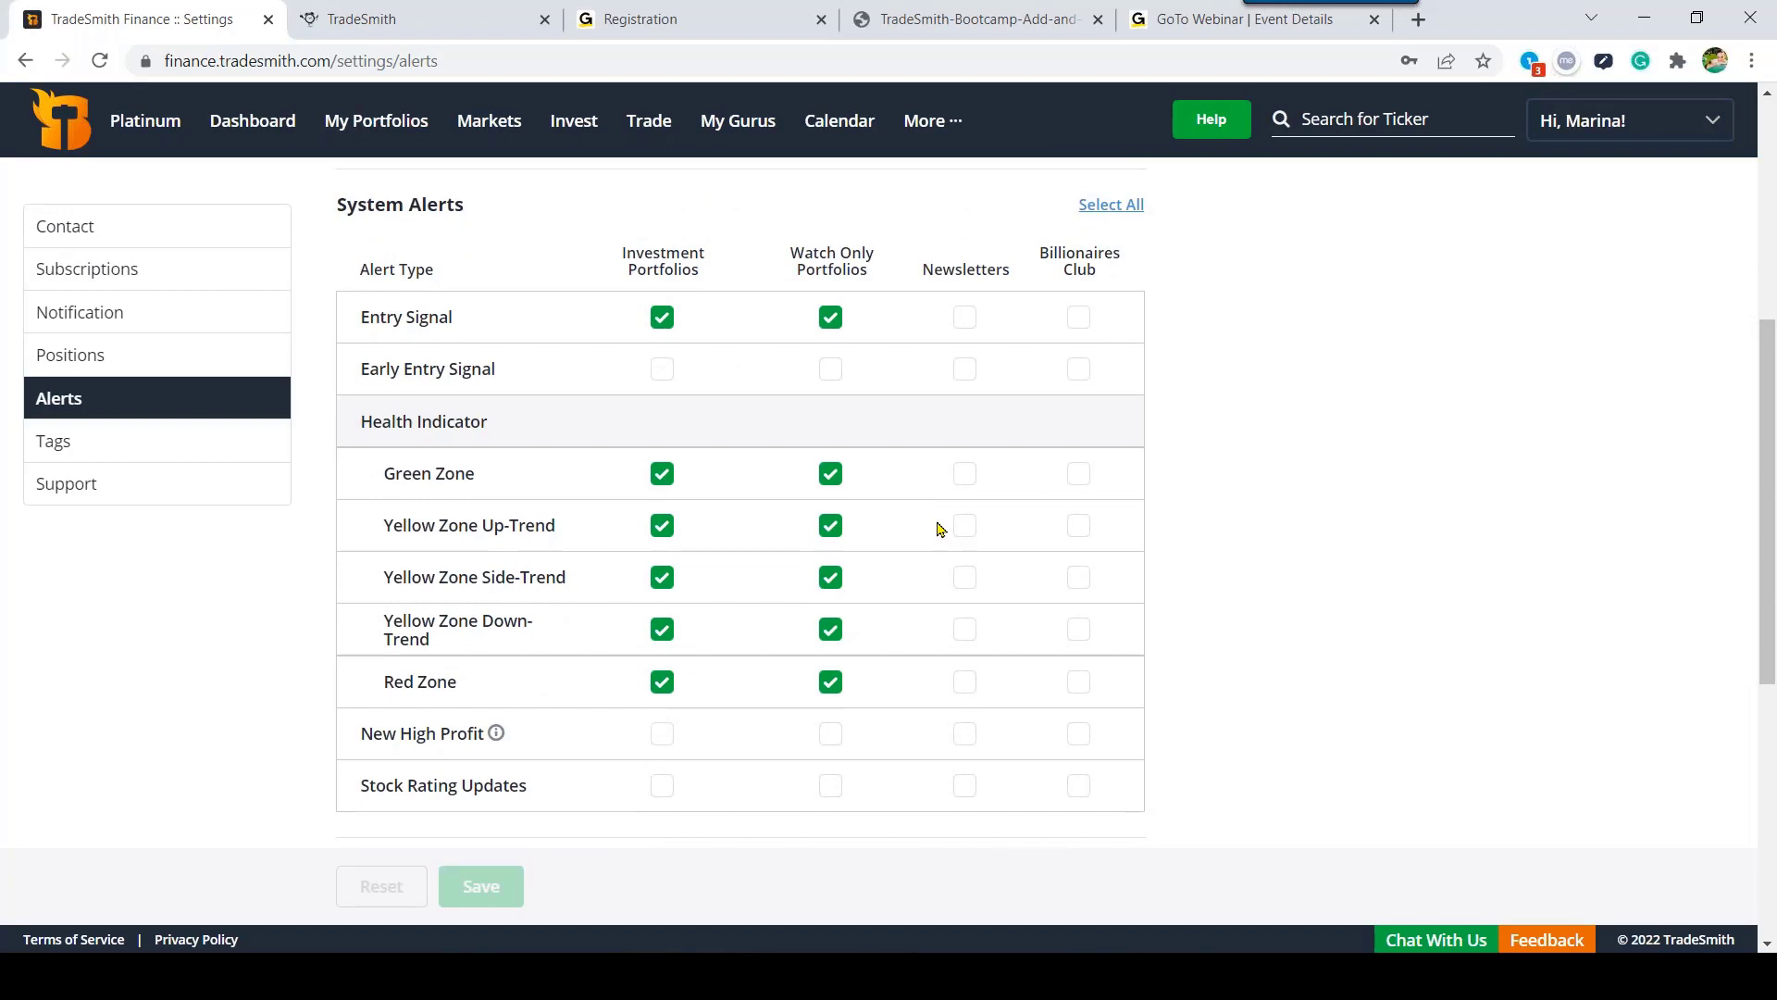
pyautogui.moveTo(361, 421); pyautogui.dragTo(487, 422)
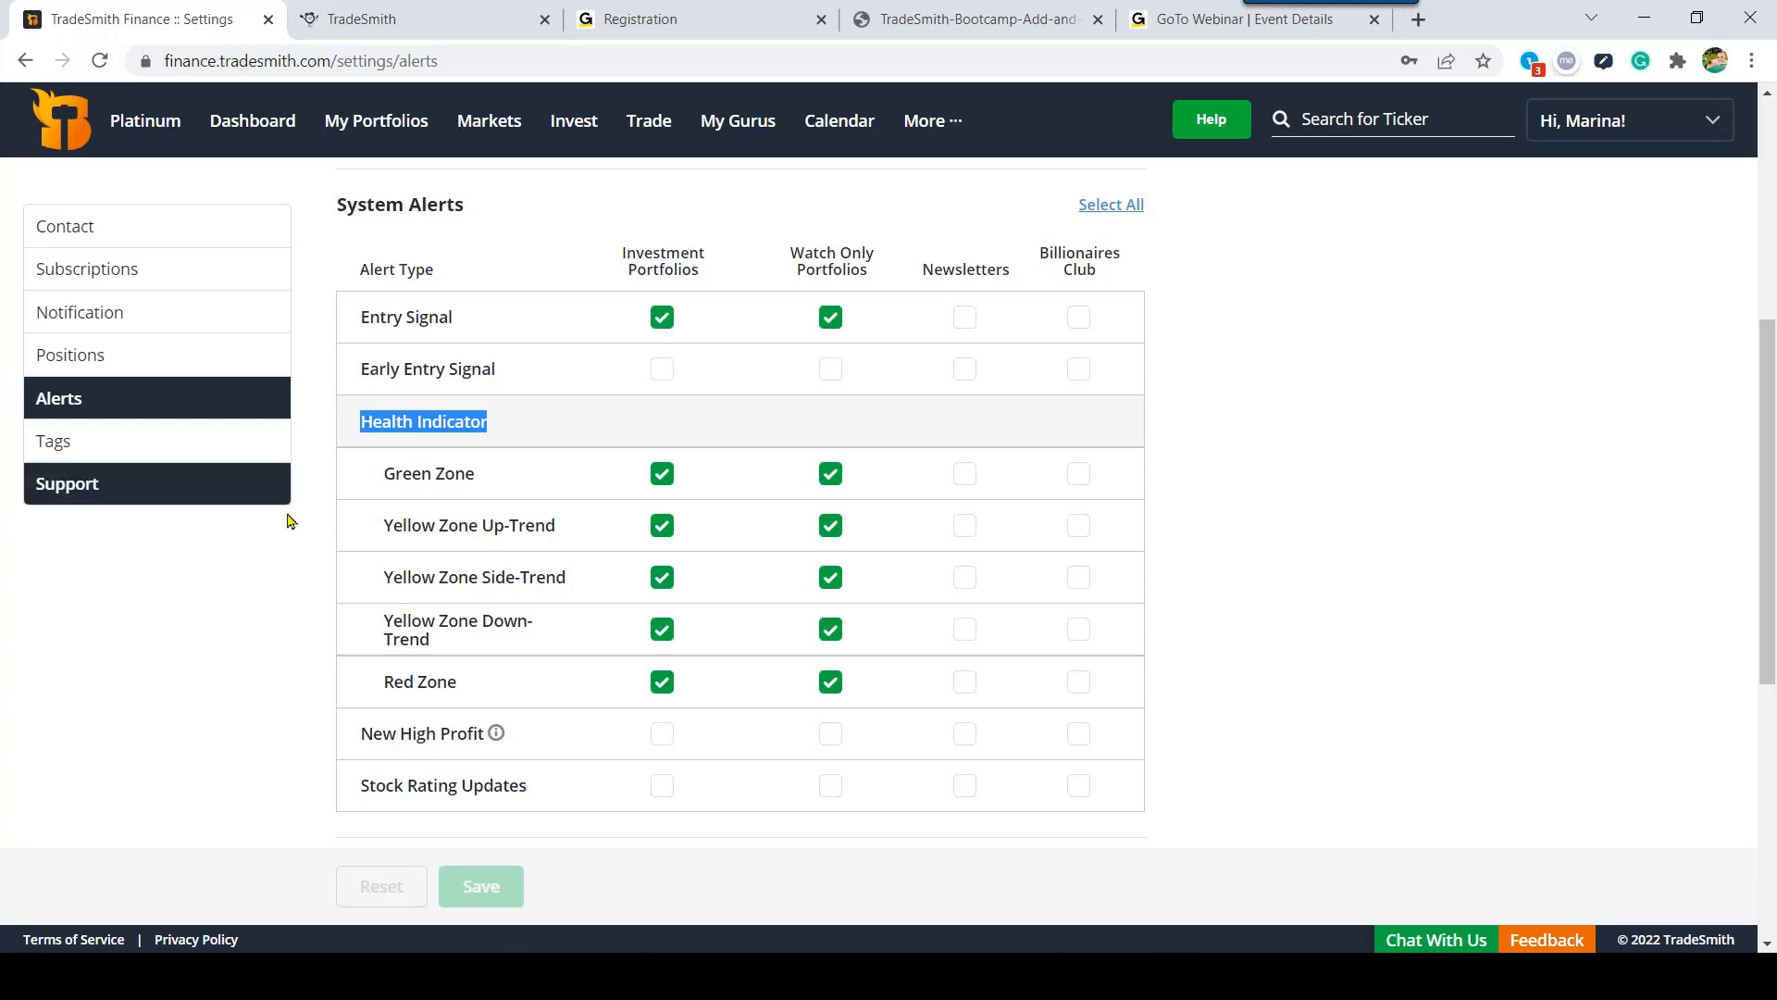
pyautogui.click(312, 556)
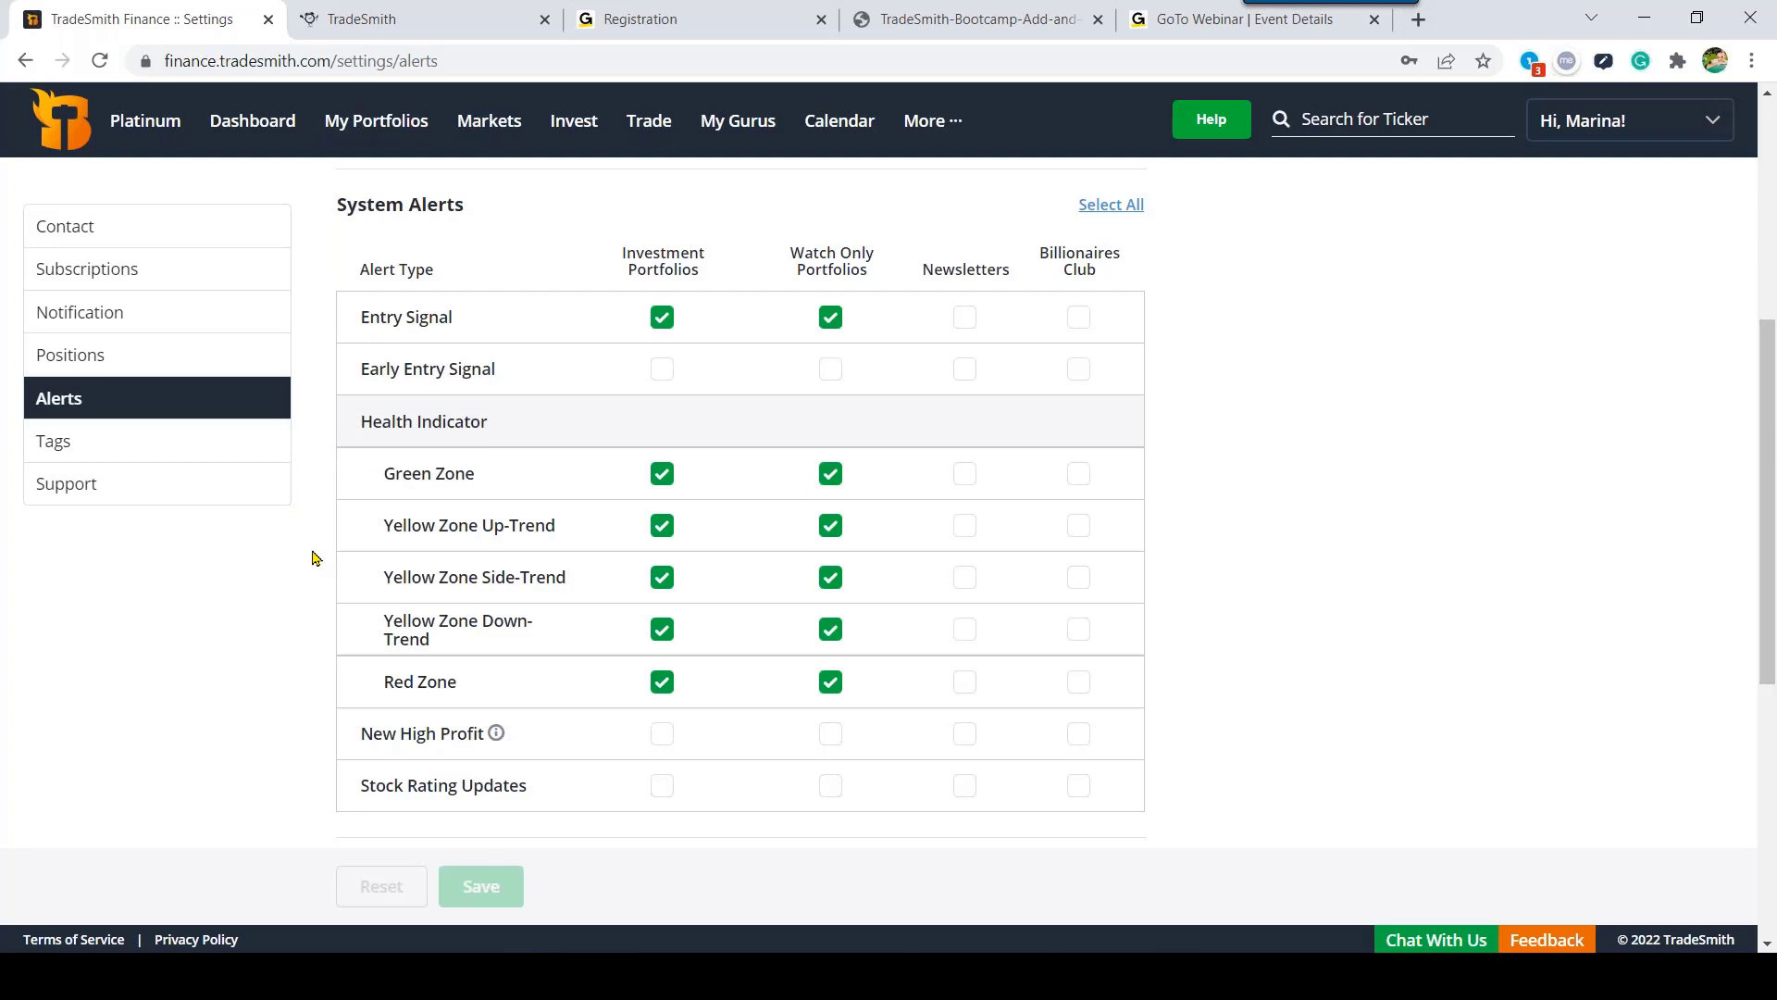
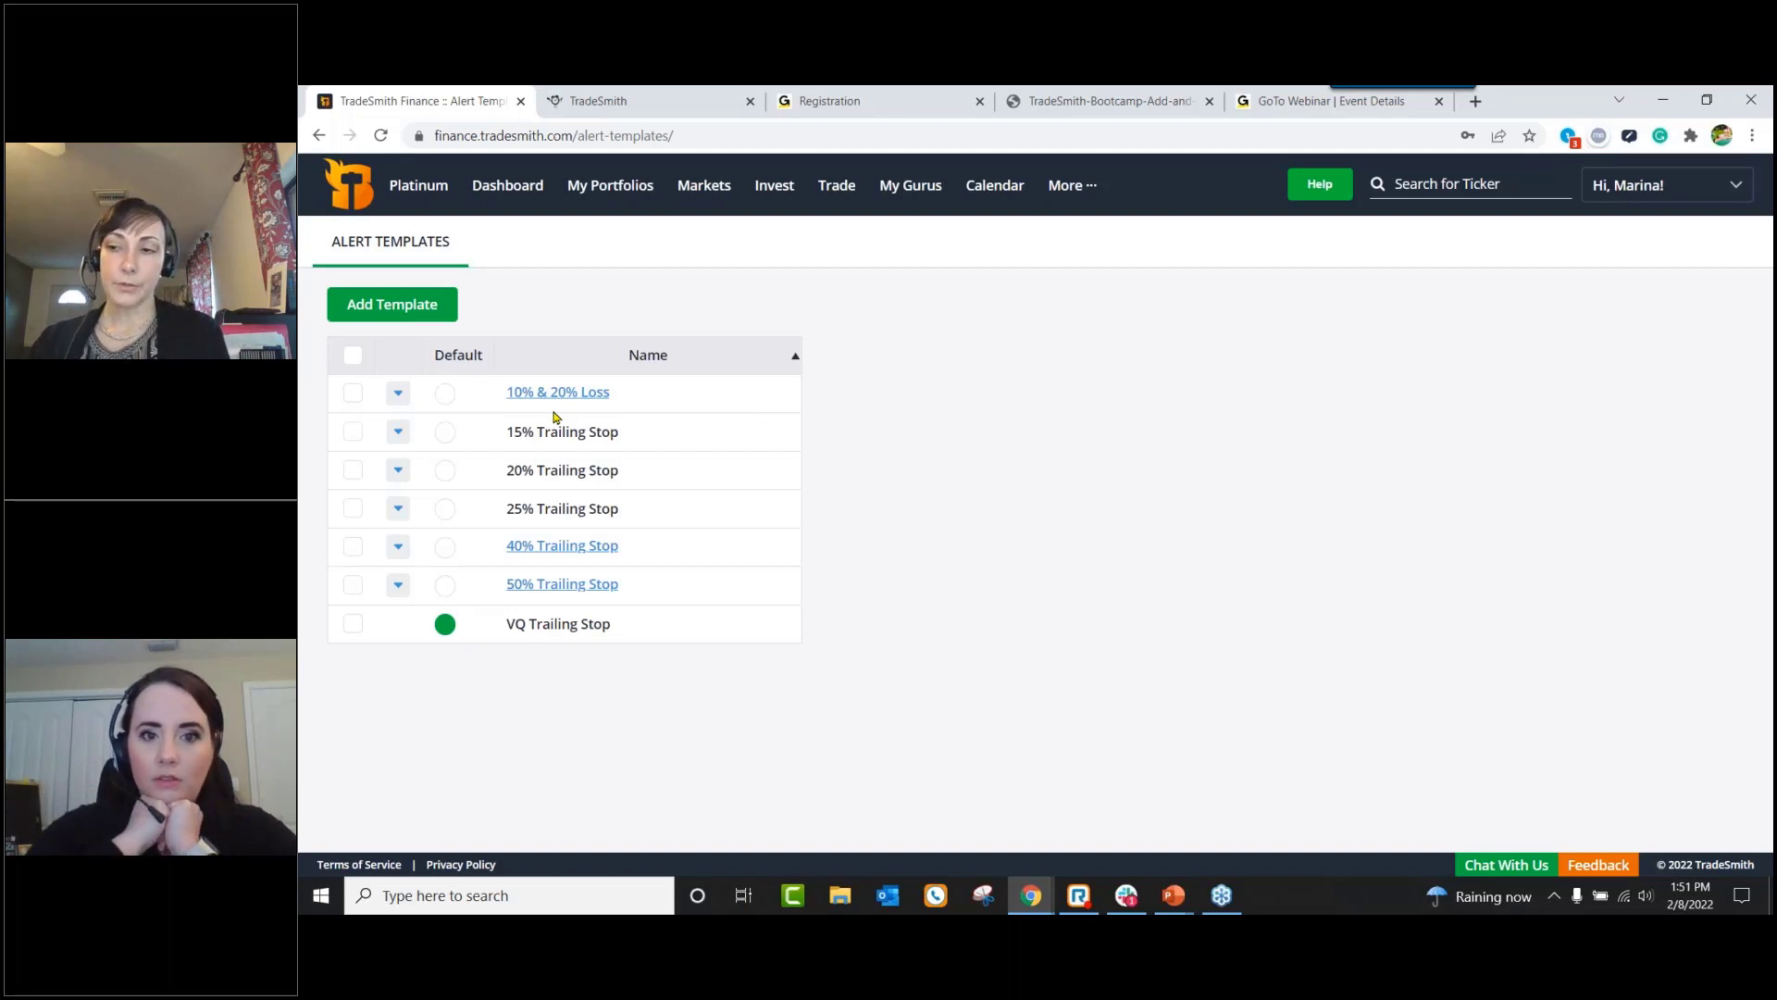
# Step: Start a new alert template and bring up its Price alert types, locating the Percentage Gain/Loss alert
pyautogui.click(382, 308)
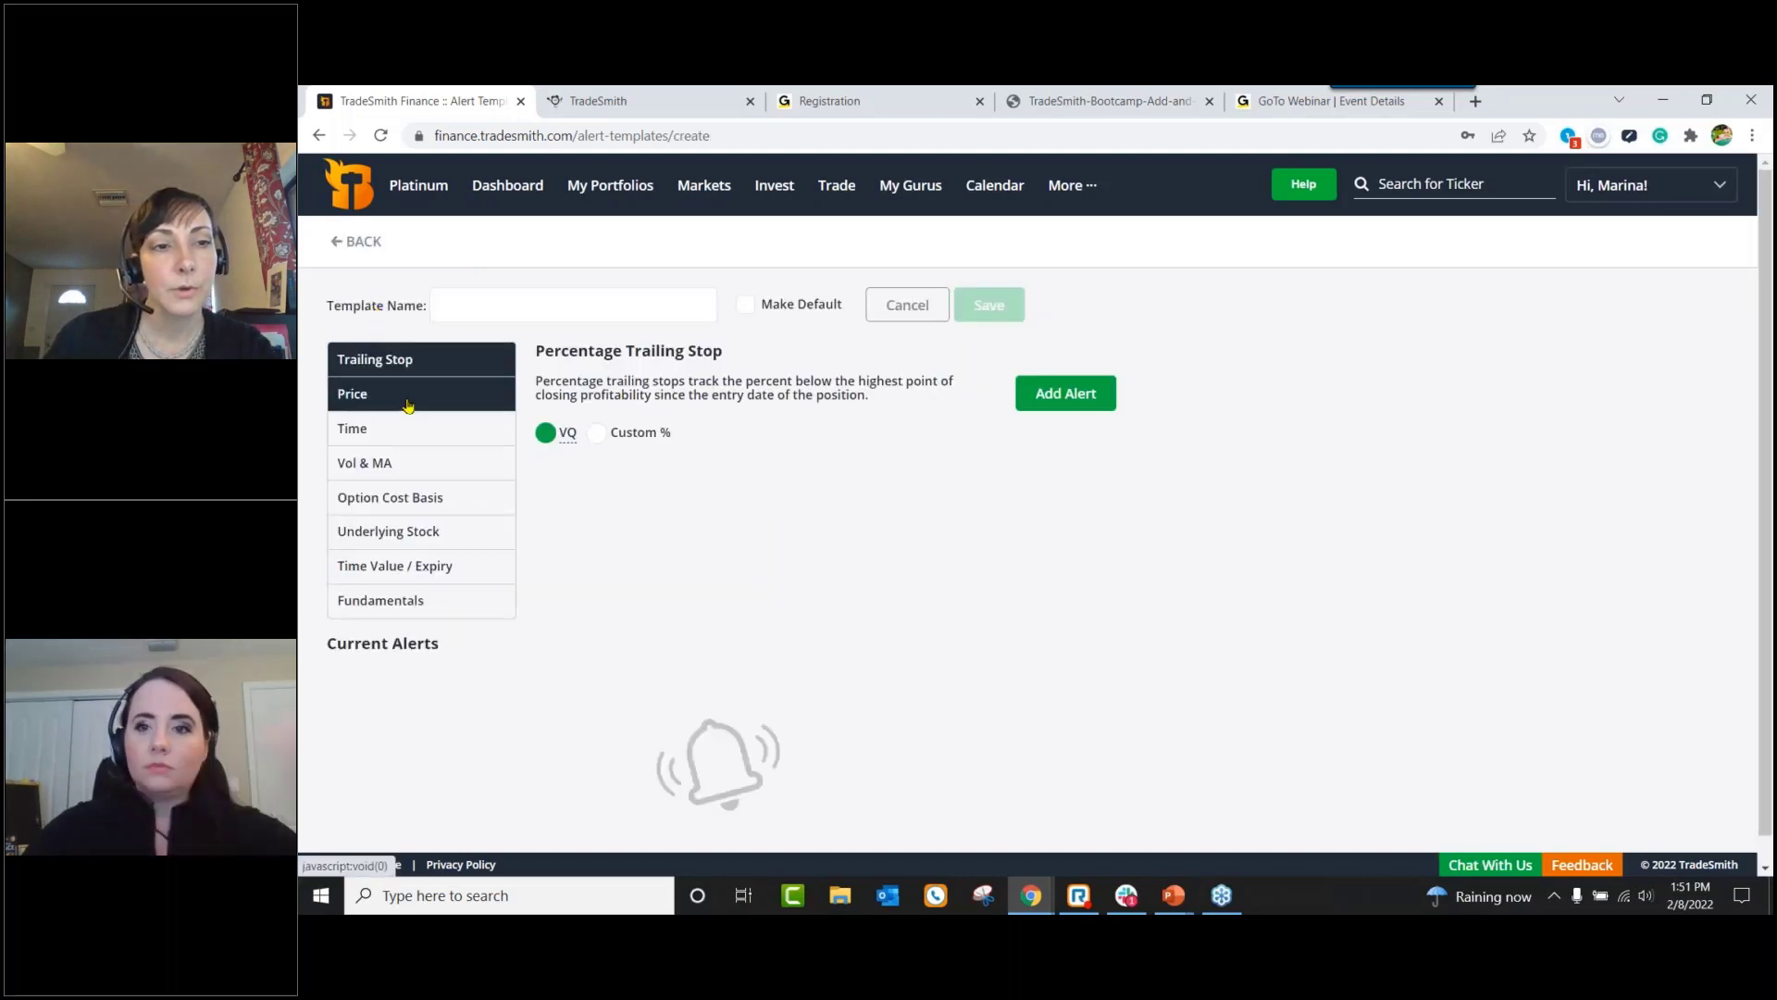
pyautogui.click(363, 393)
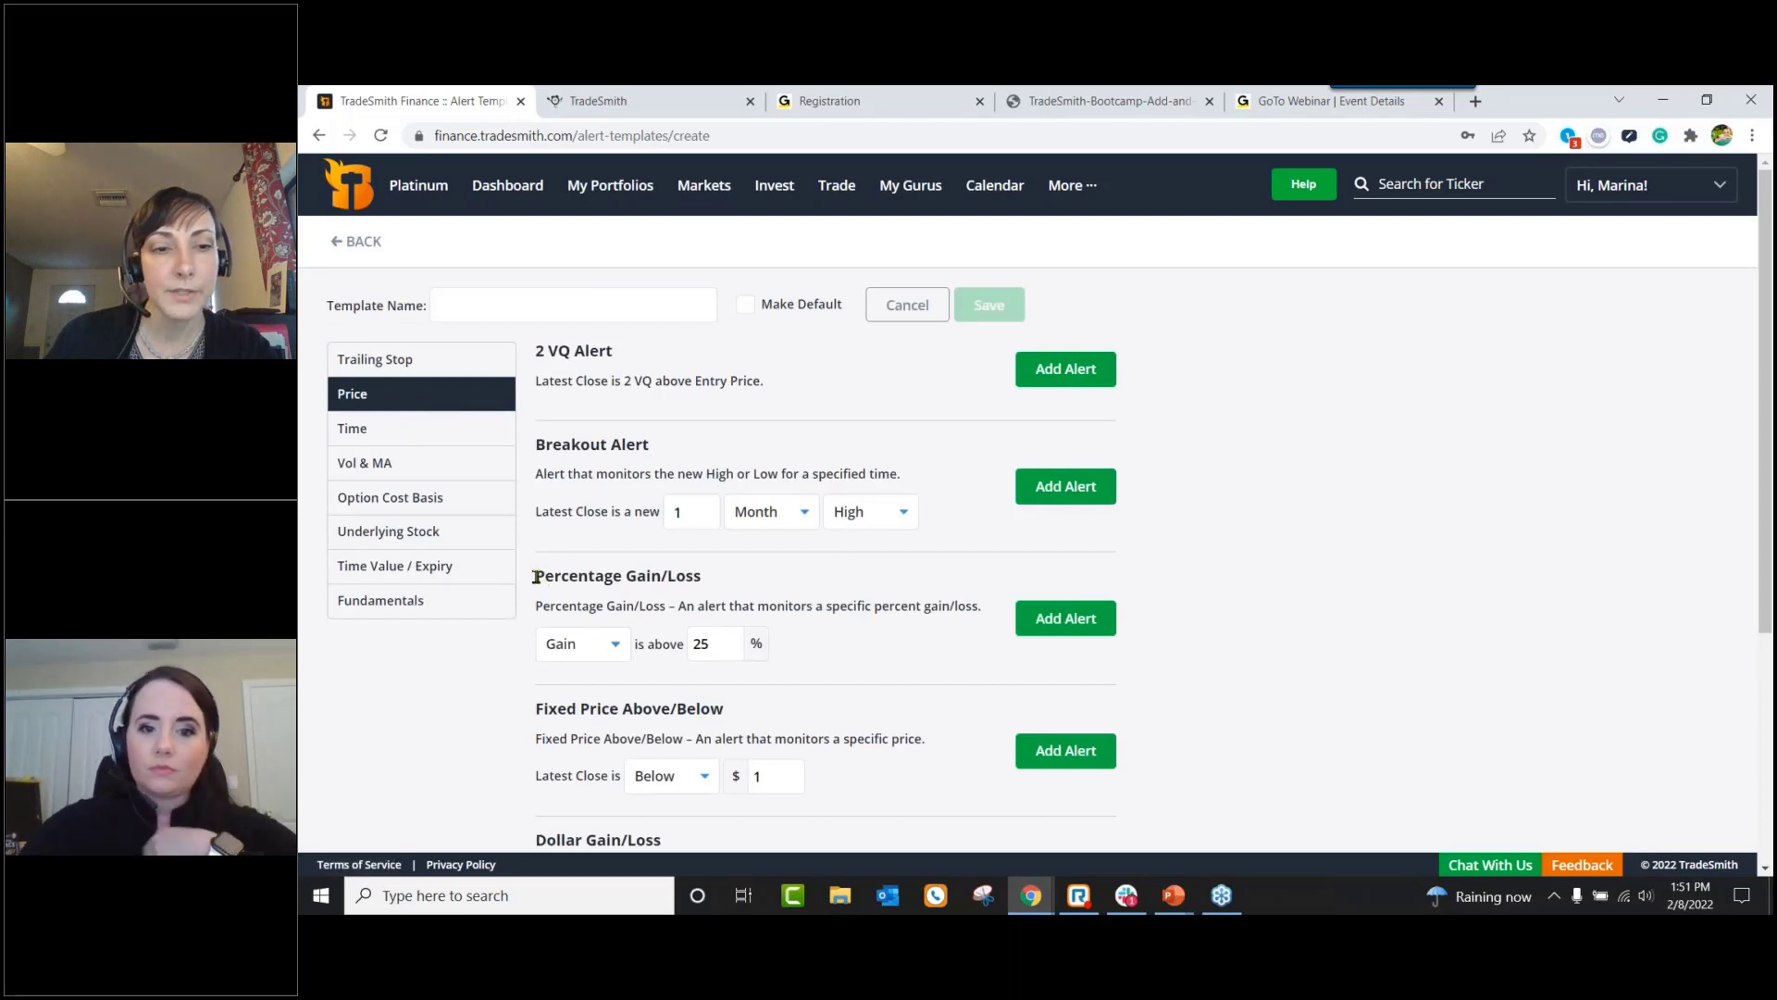
pyautogui.moveTo(535, 576); pyautogui.dragTo(715, 579)
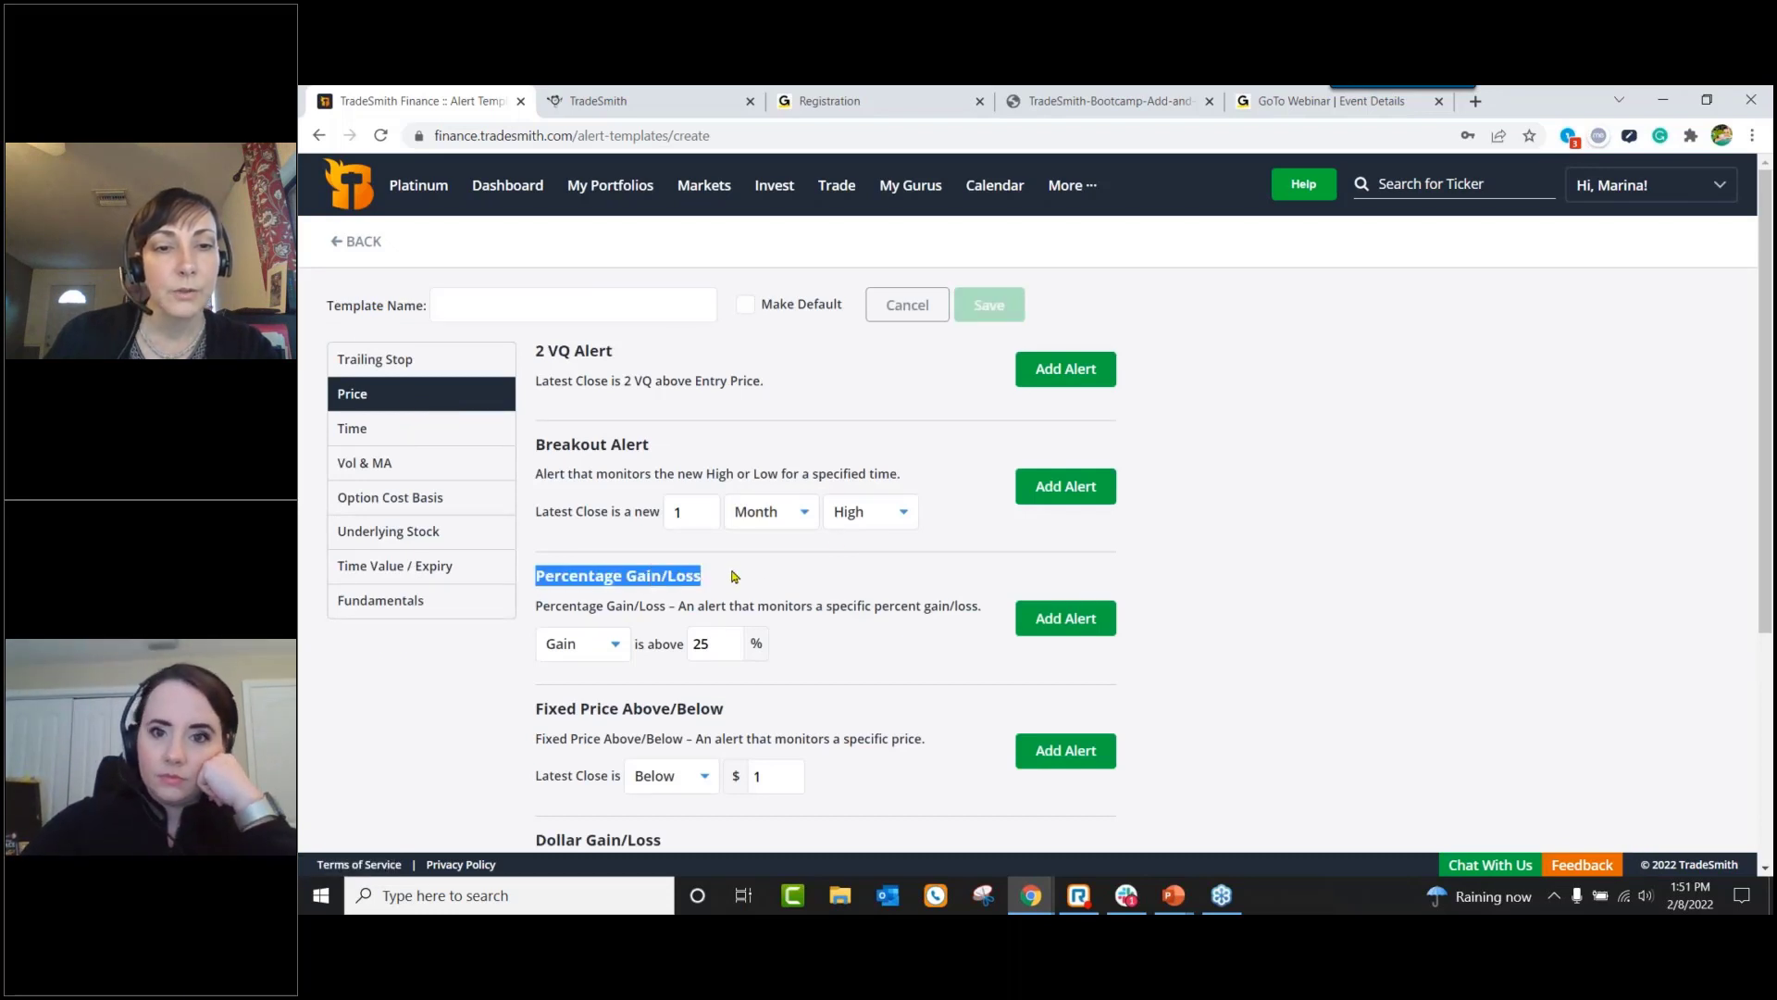
pyautogui.click(736, 576)
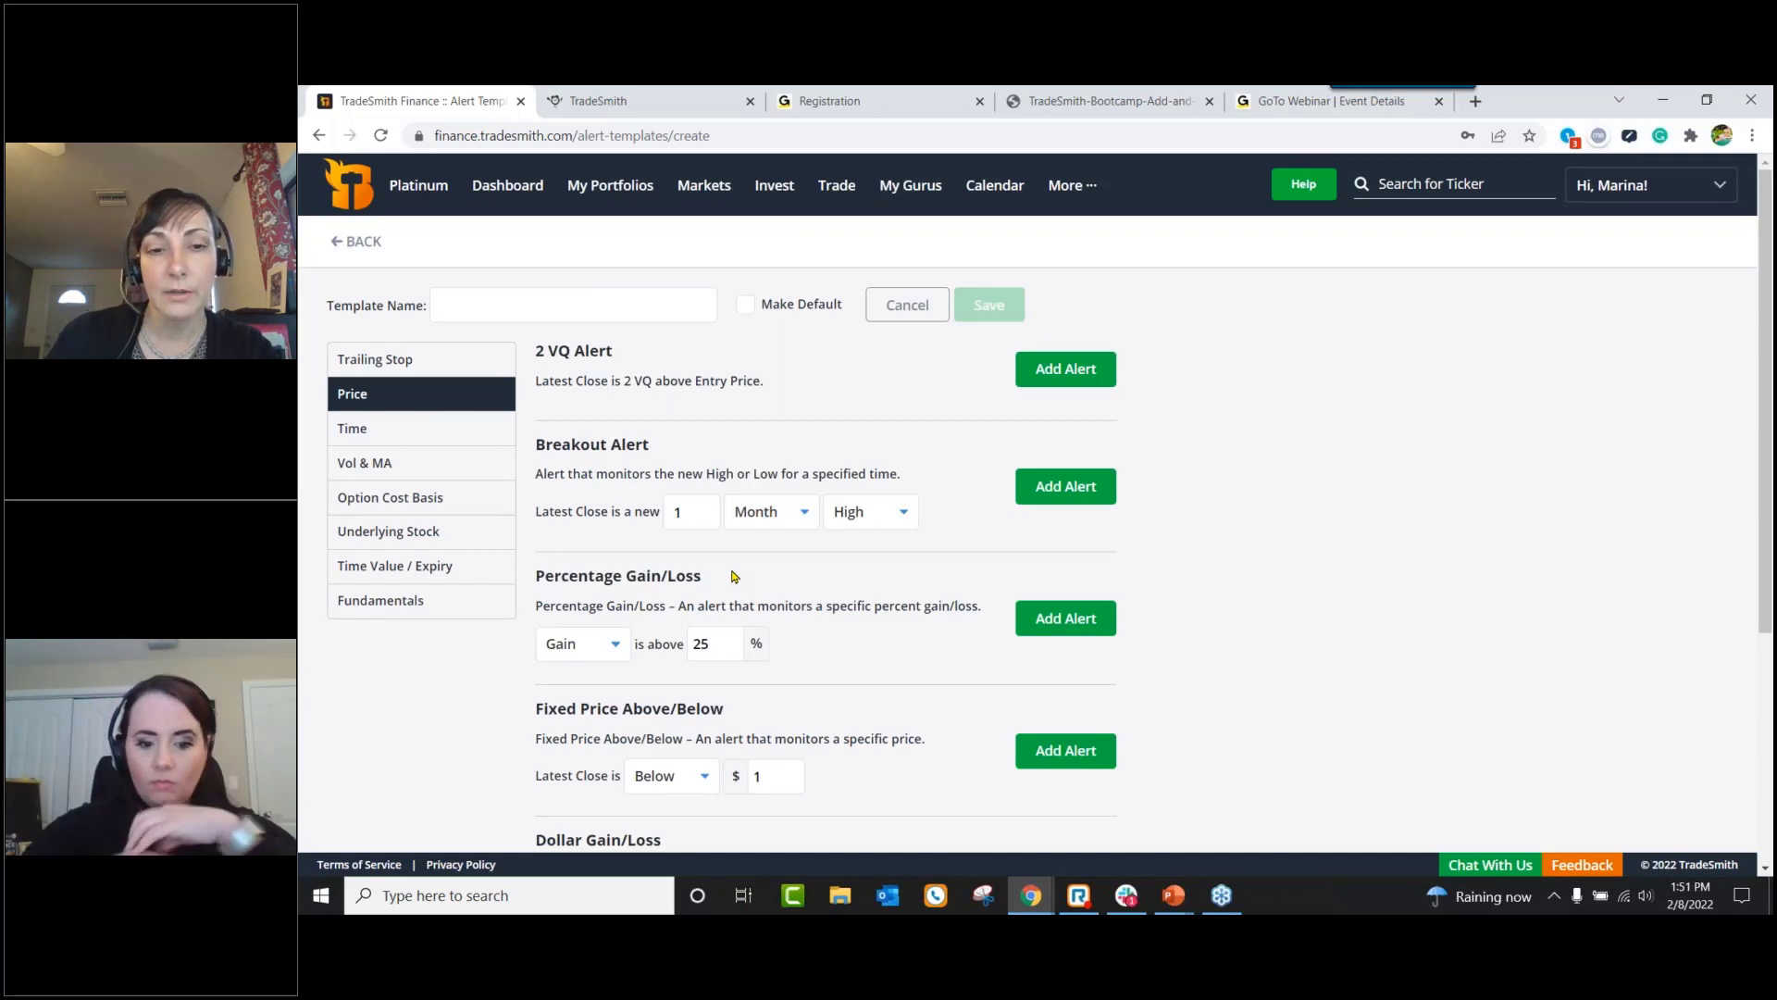
# Step: Add a Percentage Gain/Loss alert to the template for a Loss above 10%
pyautogui.click(608, 657)
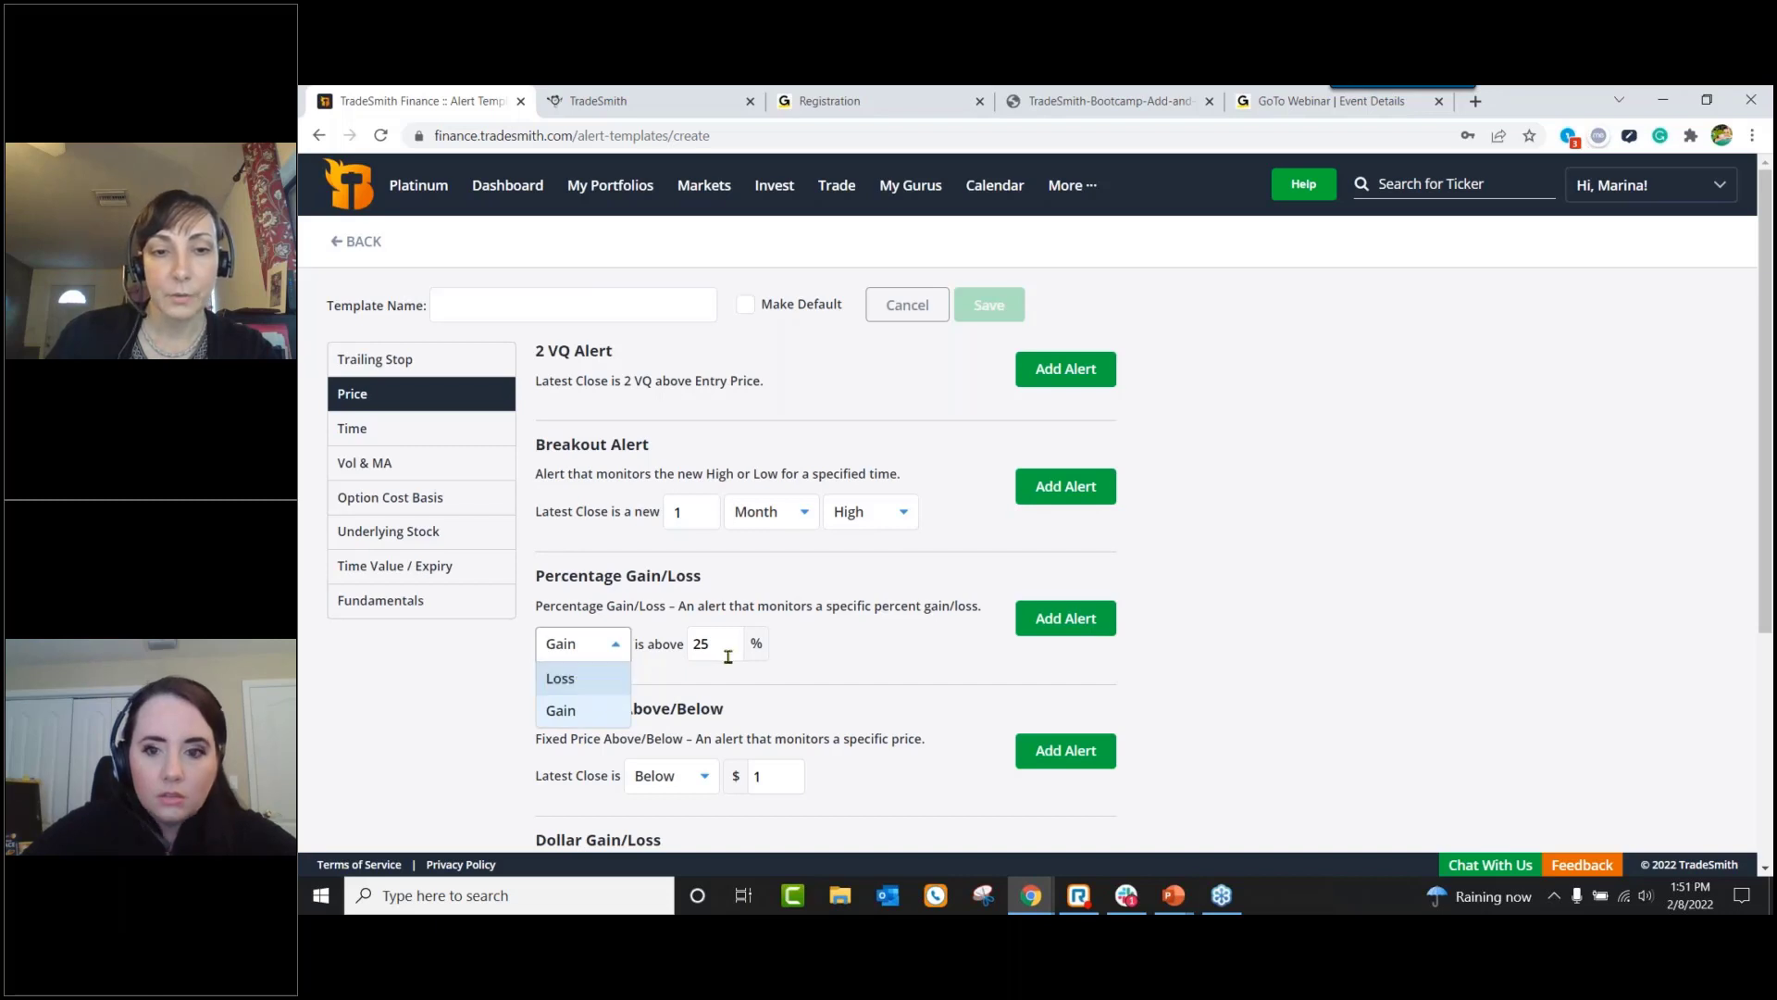
pyautogui.click(617, 648)
pyautogui.click(614, 645)
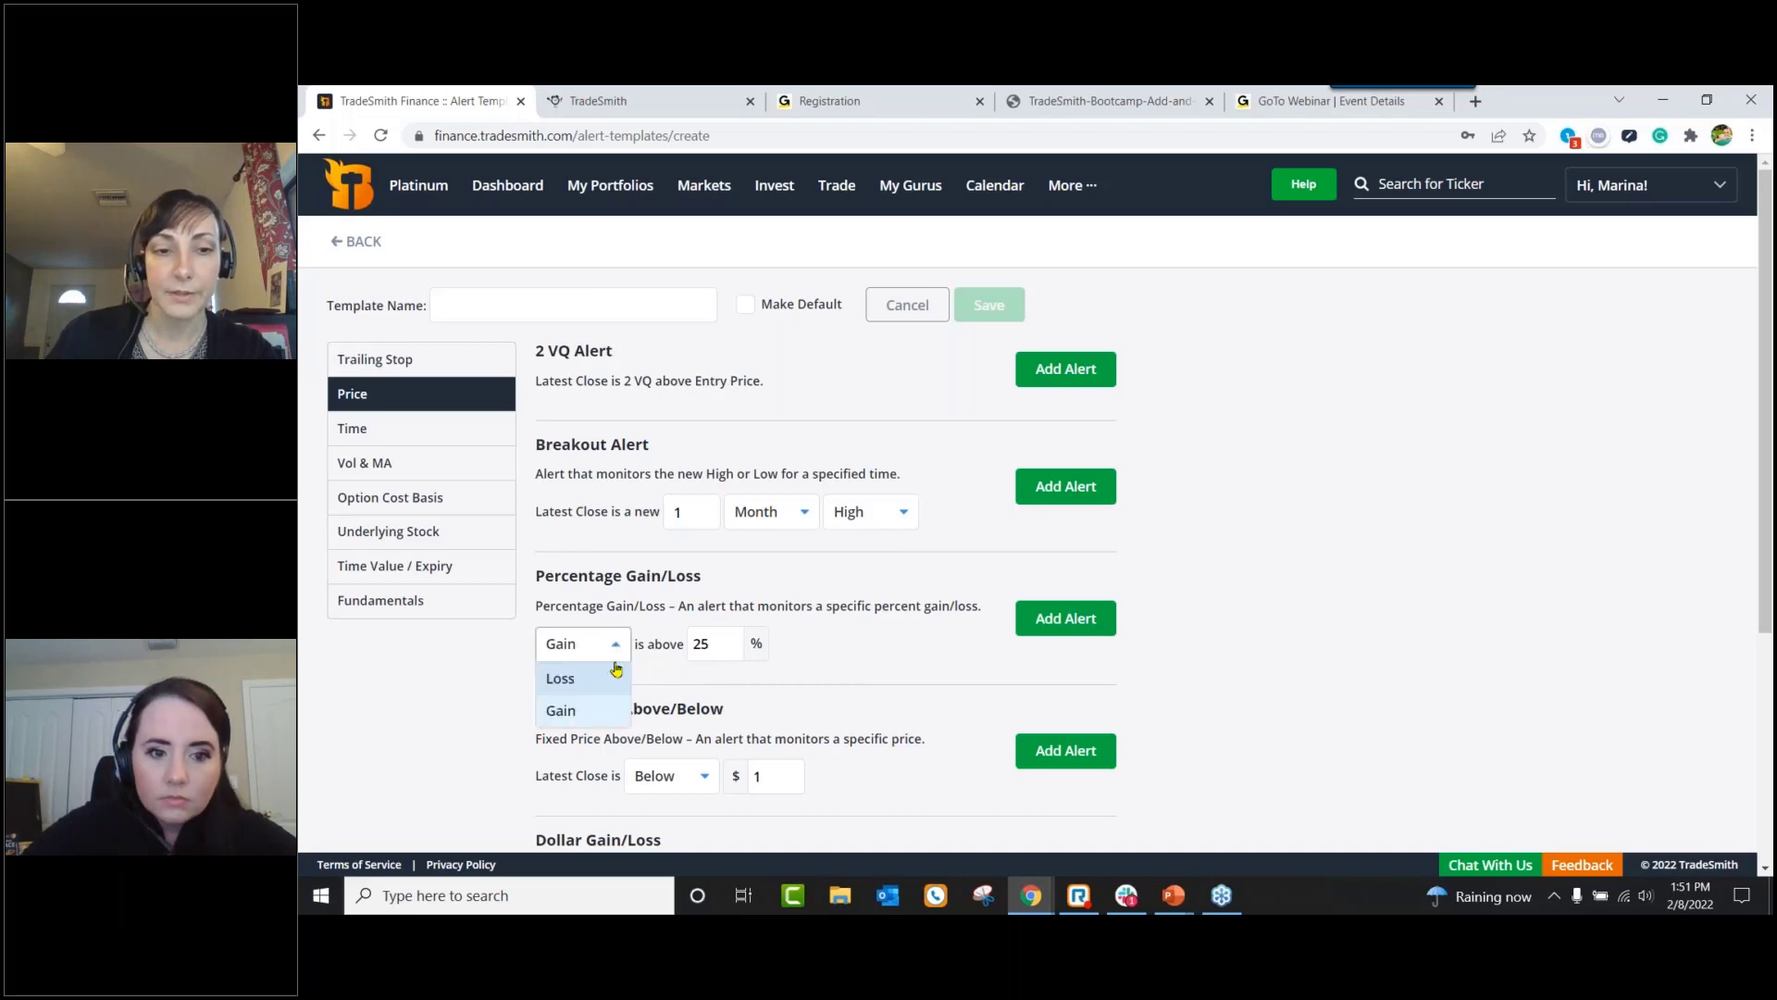
pyautogui.click(625, 679)
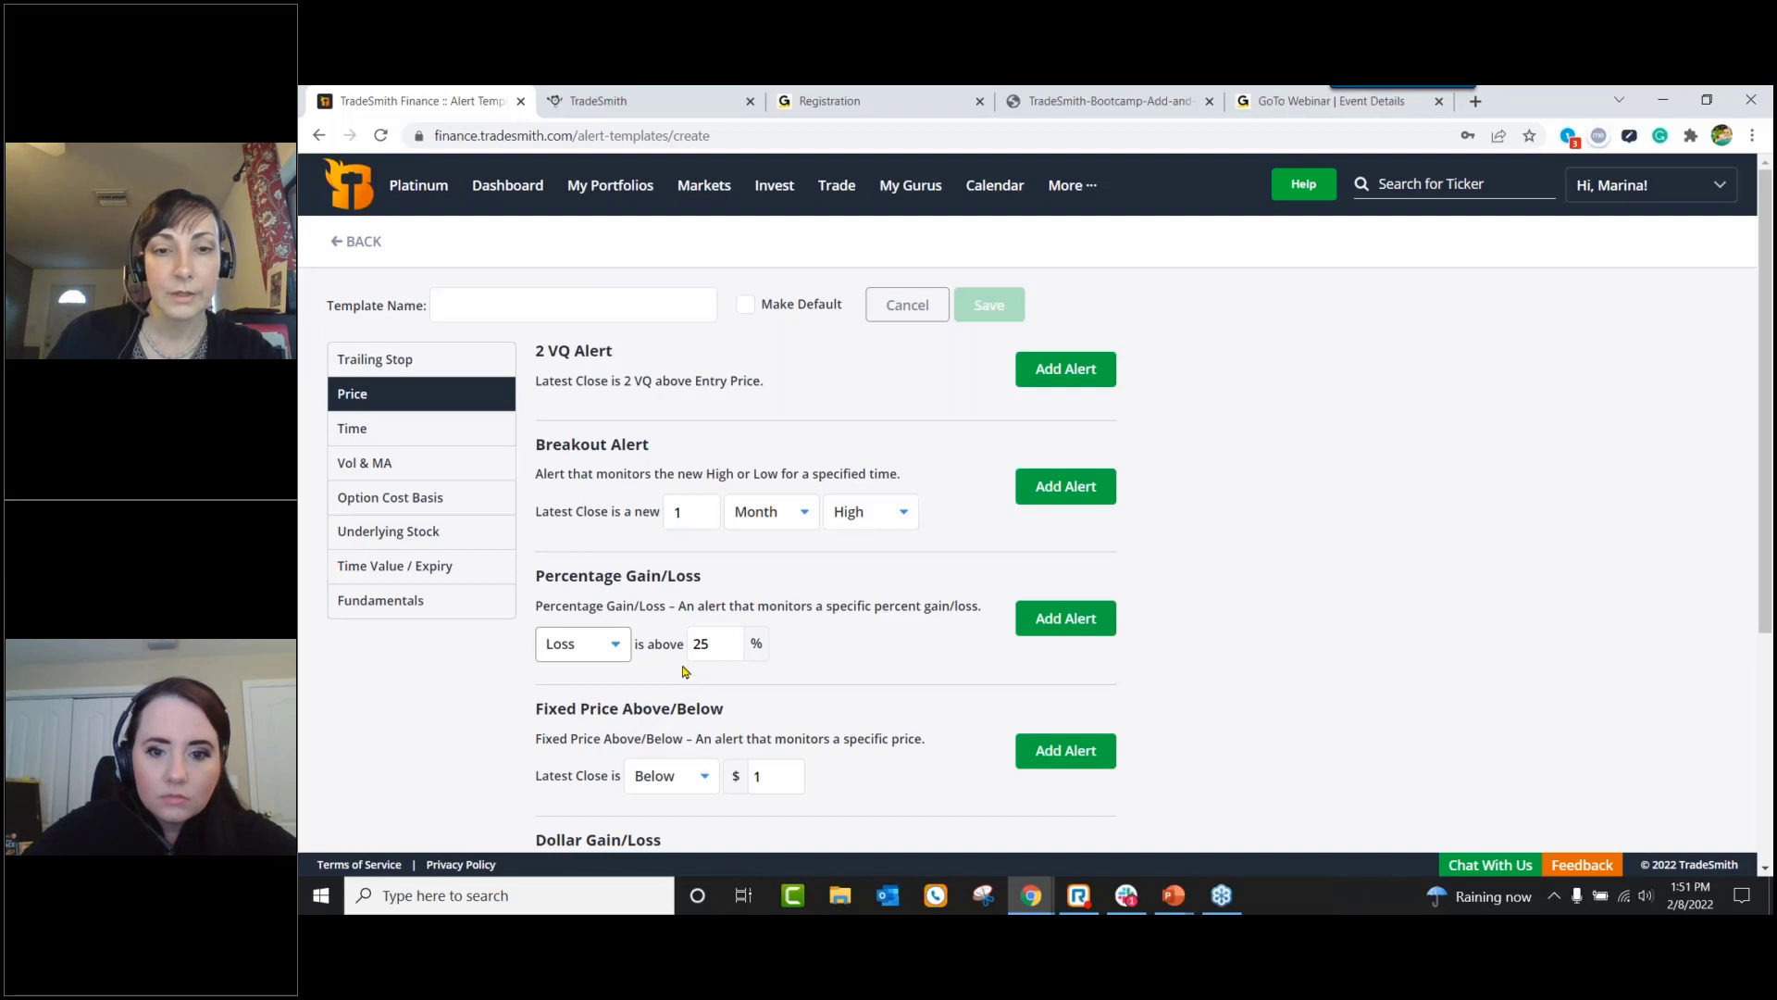
pyautogui.doubleClick(709, 643)
pyautogui.write('10')
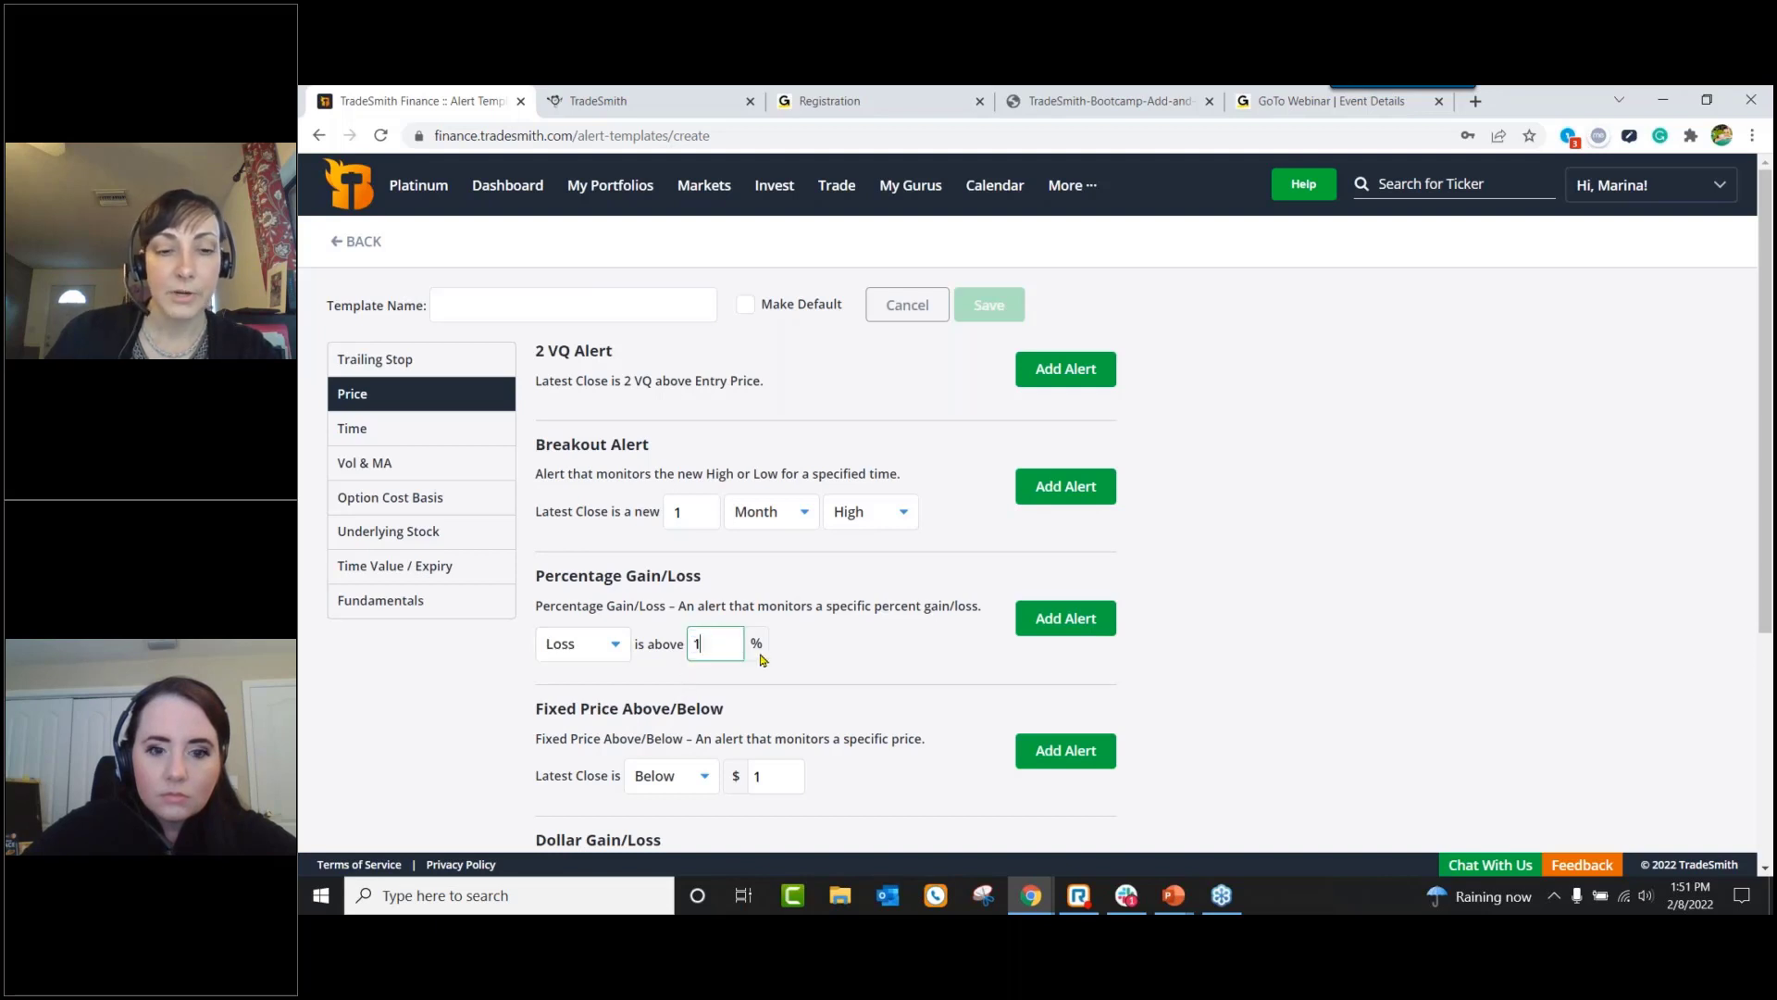
pyautogui.click(1094, 626)
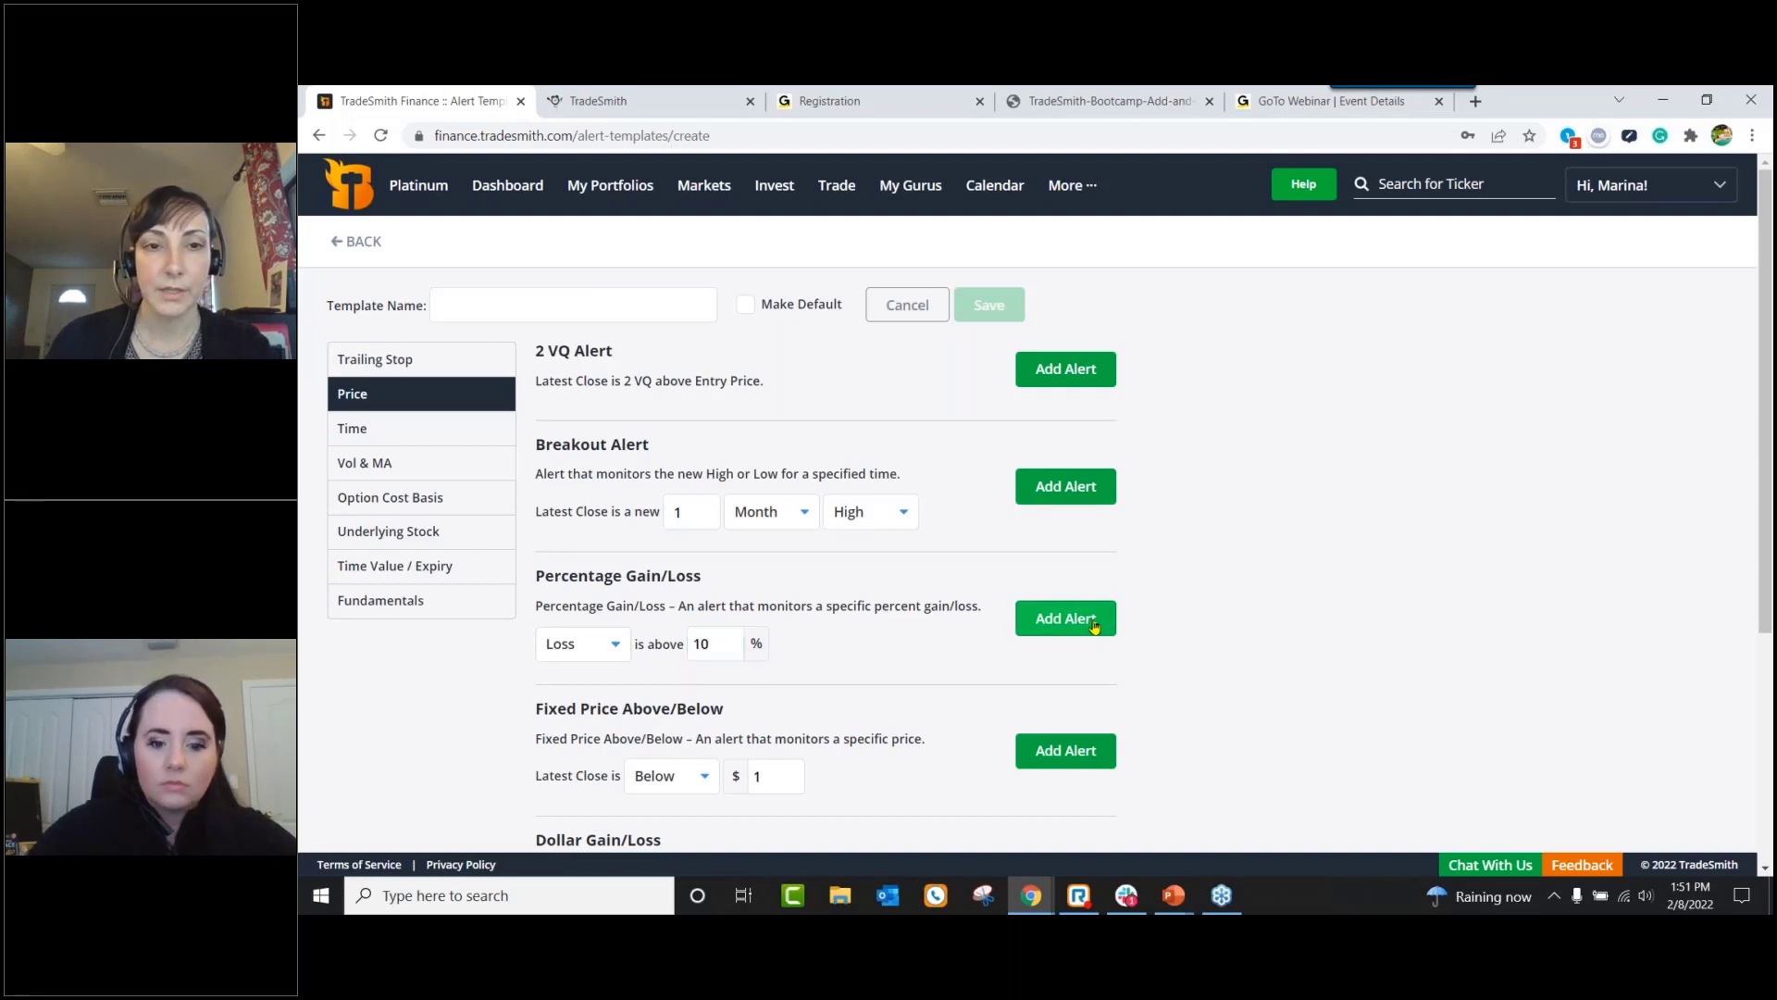
# Step: Add a second Percentage Gain/Loss alert to the template for a Loss above 20%
pyautogui.click(616, 651)
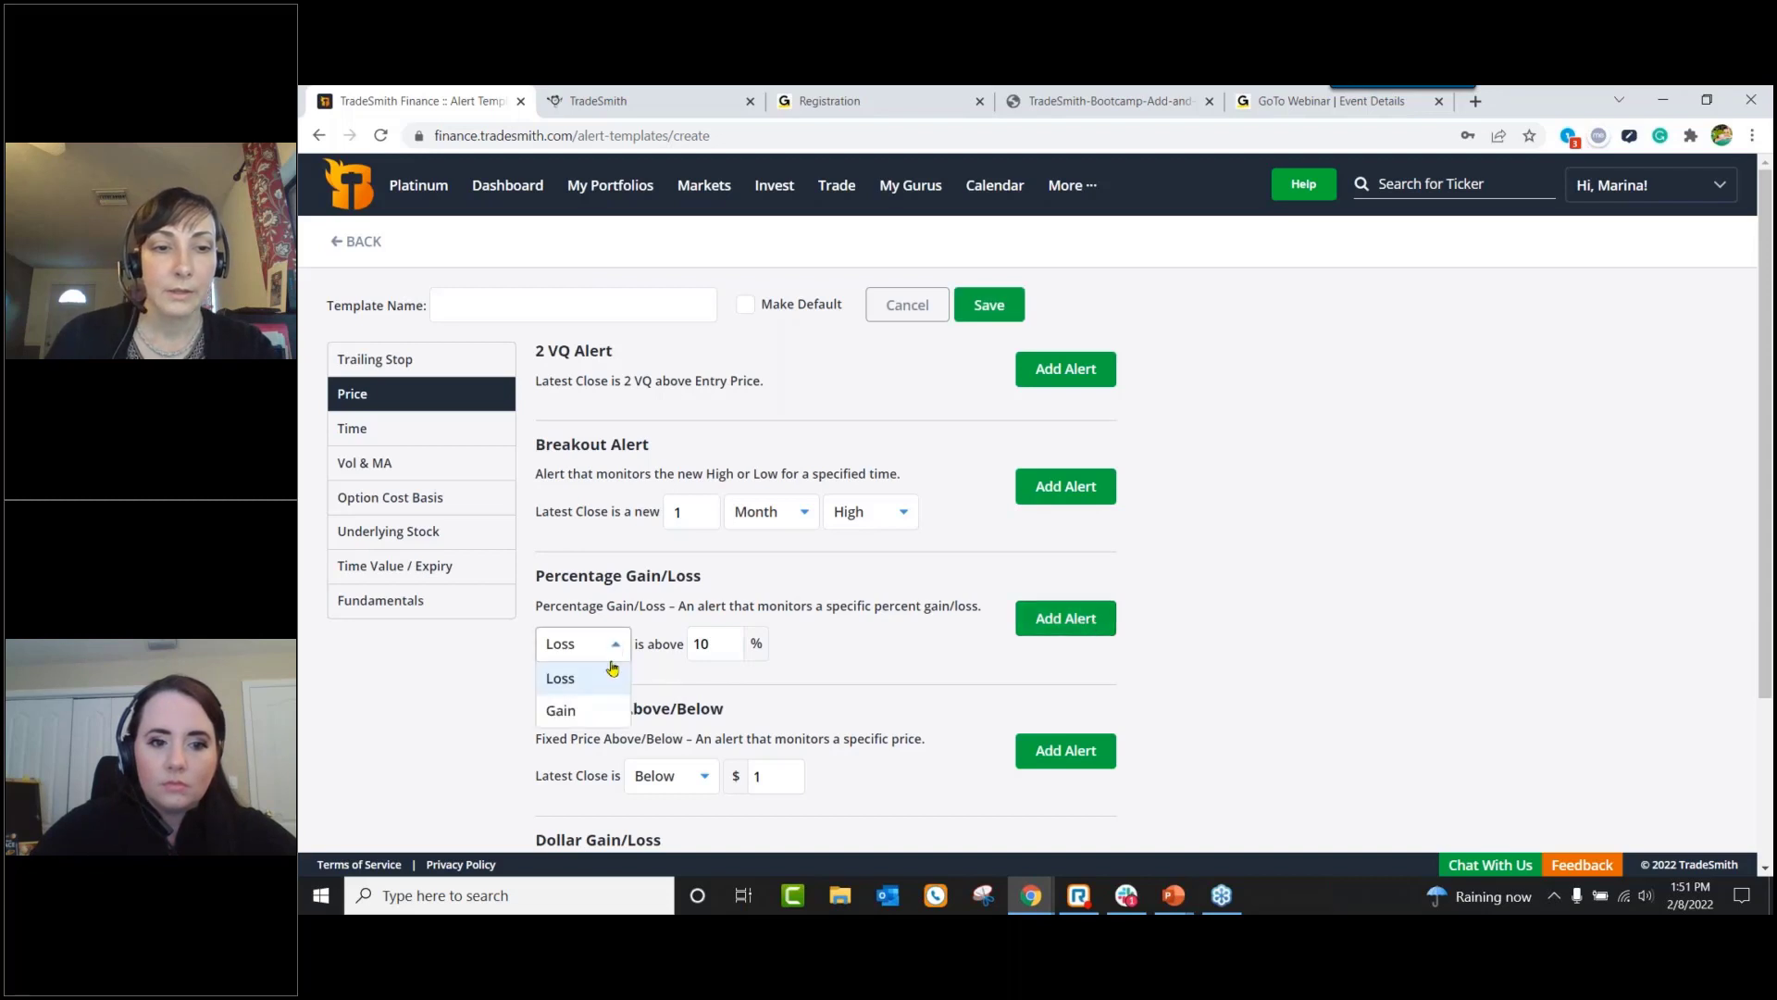
pyautogui.click(603, 685)
pyautogui.doubleClick(683, 643)
pyautogui.write('20')
pyautogui.click(1037, 622)
# Step: Check the 10% and 20% loss entries in the new template's Current Alerts list
pyautogui.moveTo(1763, 628); pyautogui.dragTo(1764, 808)
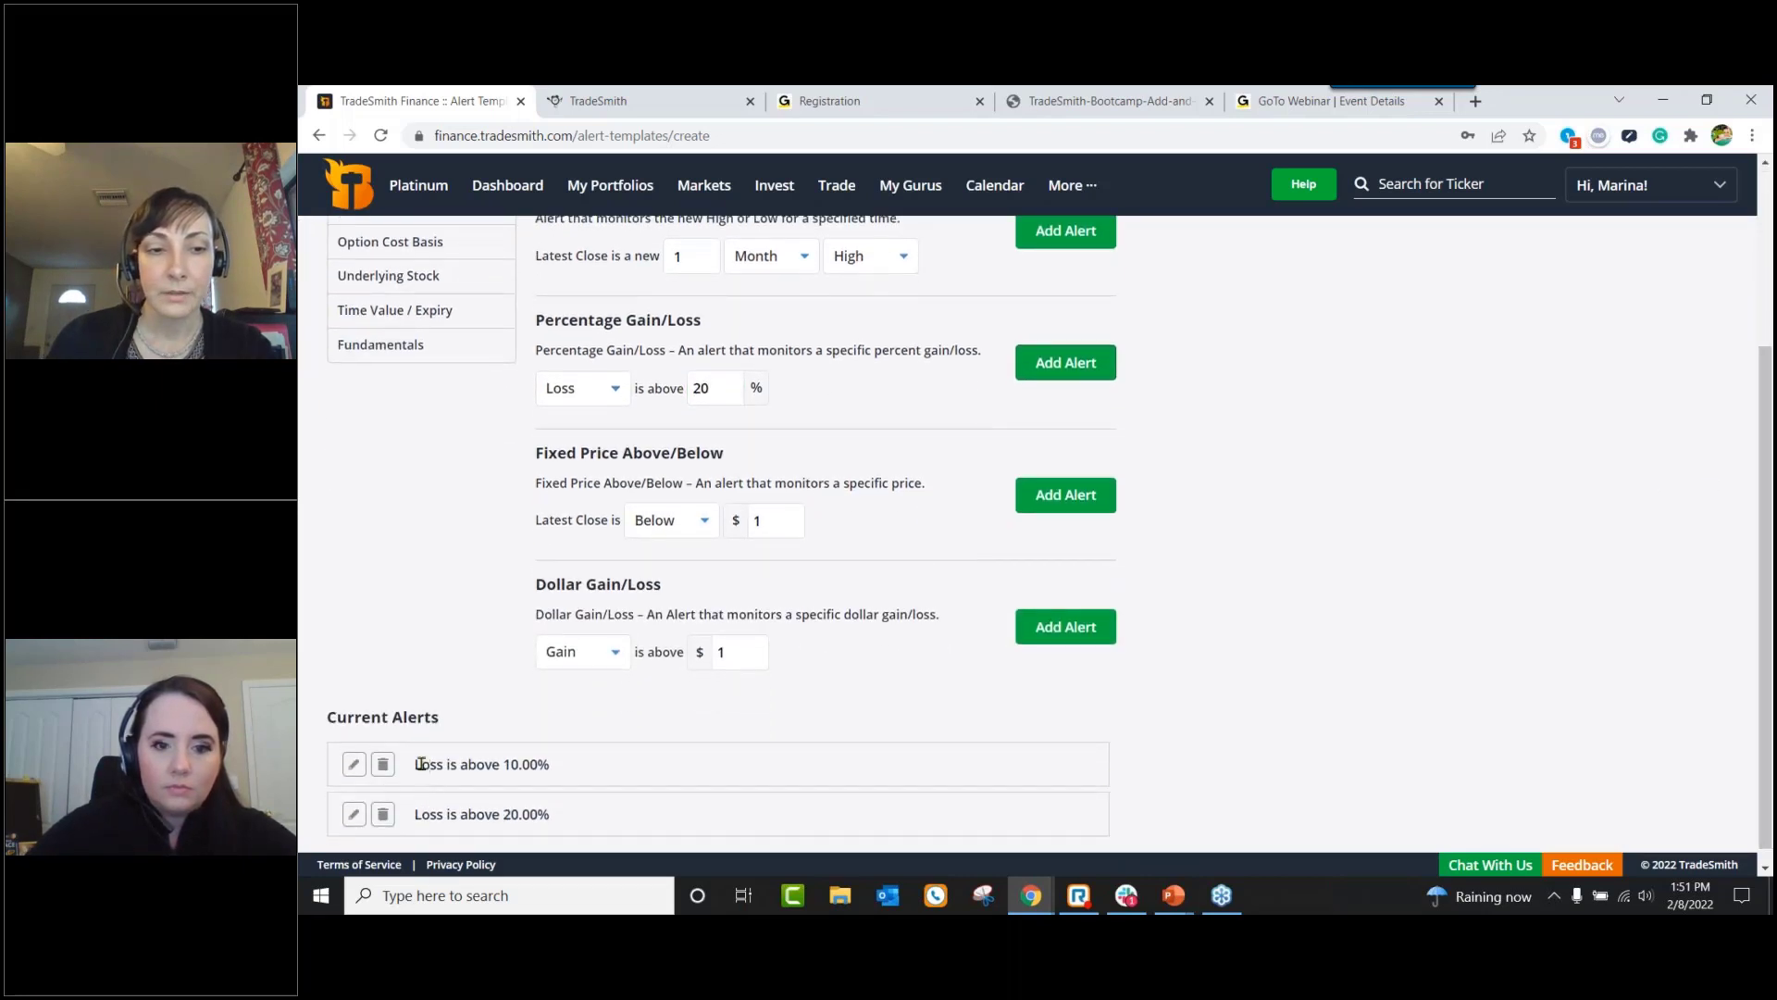
pyautogui.moveTo(417, 763); pyautogui.dragTo(567, 773)
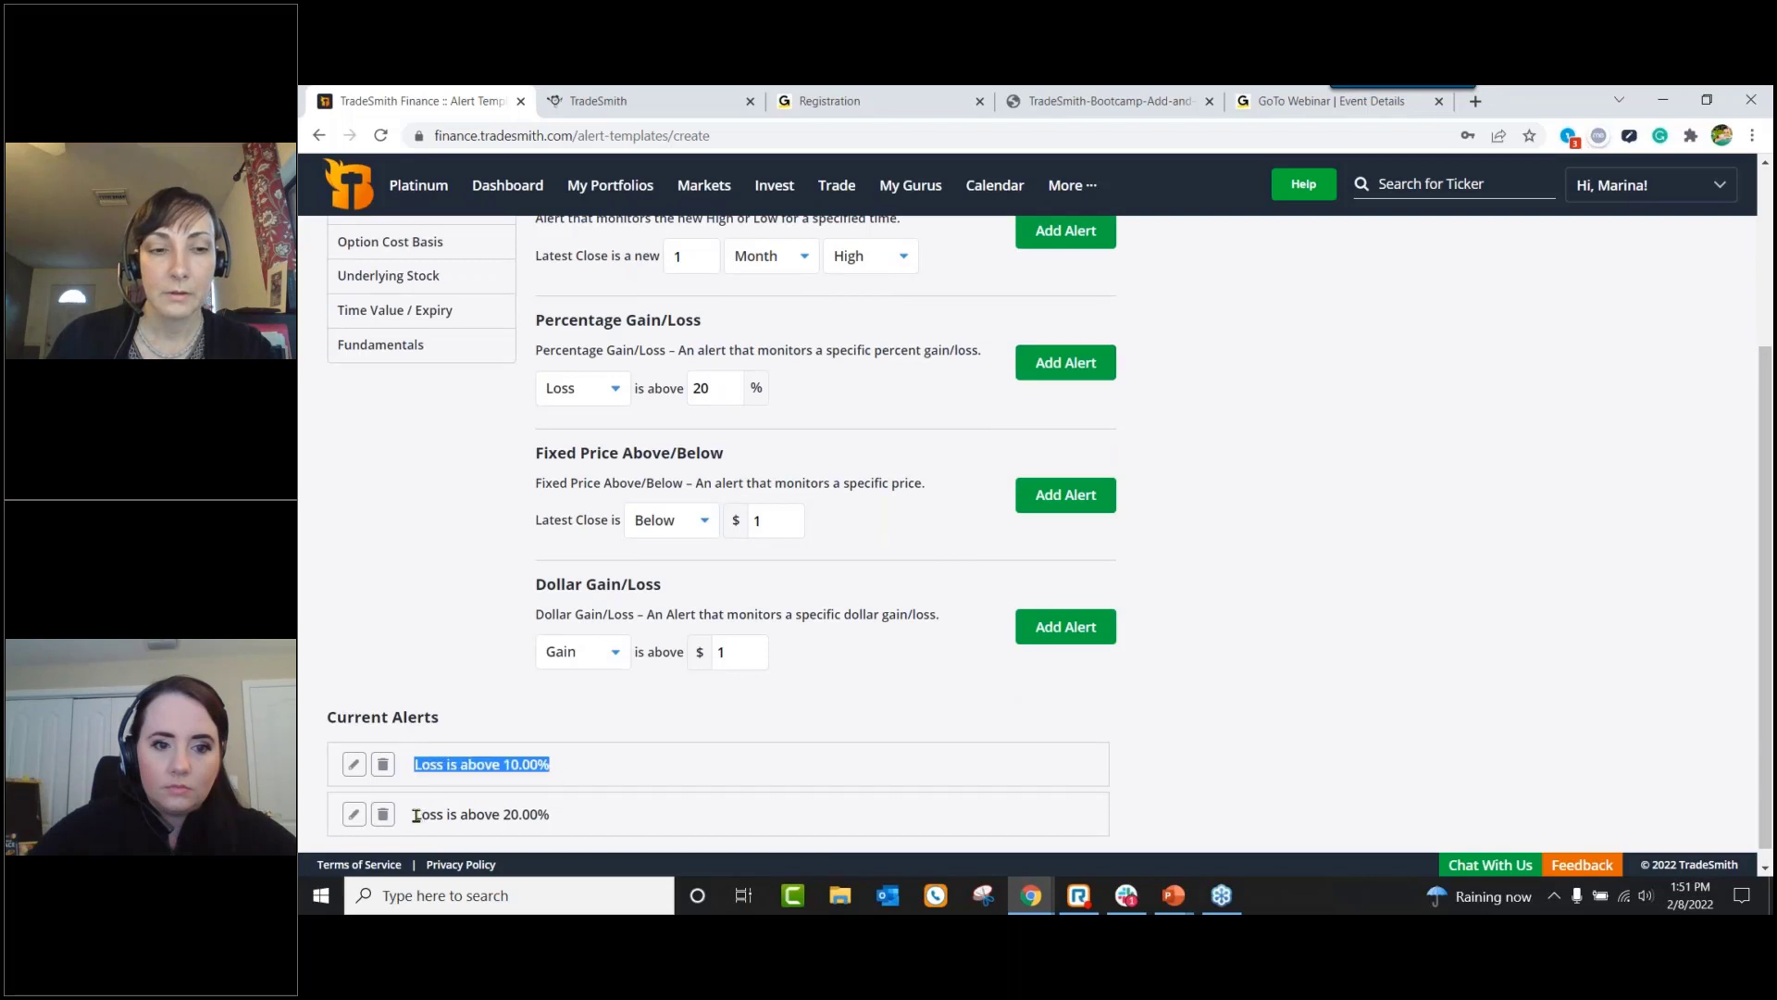
pyautogui.moveTo(416, 815); pyautogui.dragTo(569, 820)
pyautogui.click(588, 763)
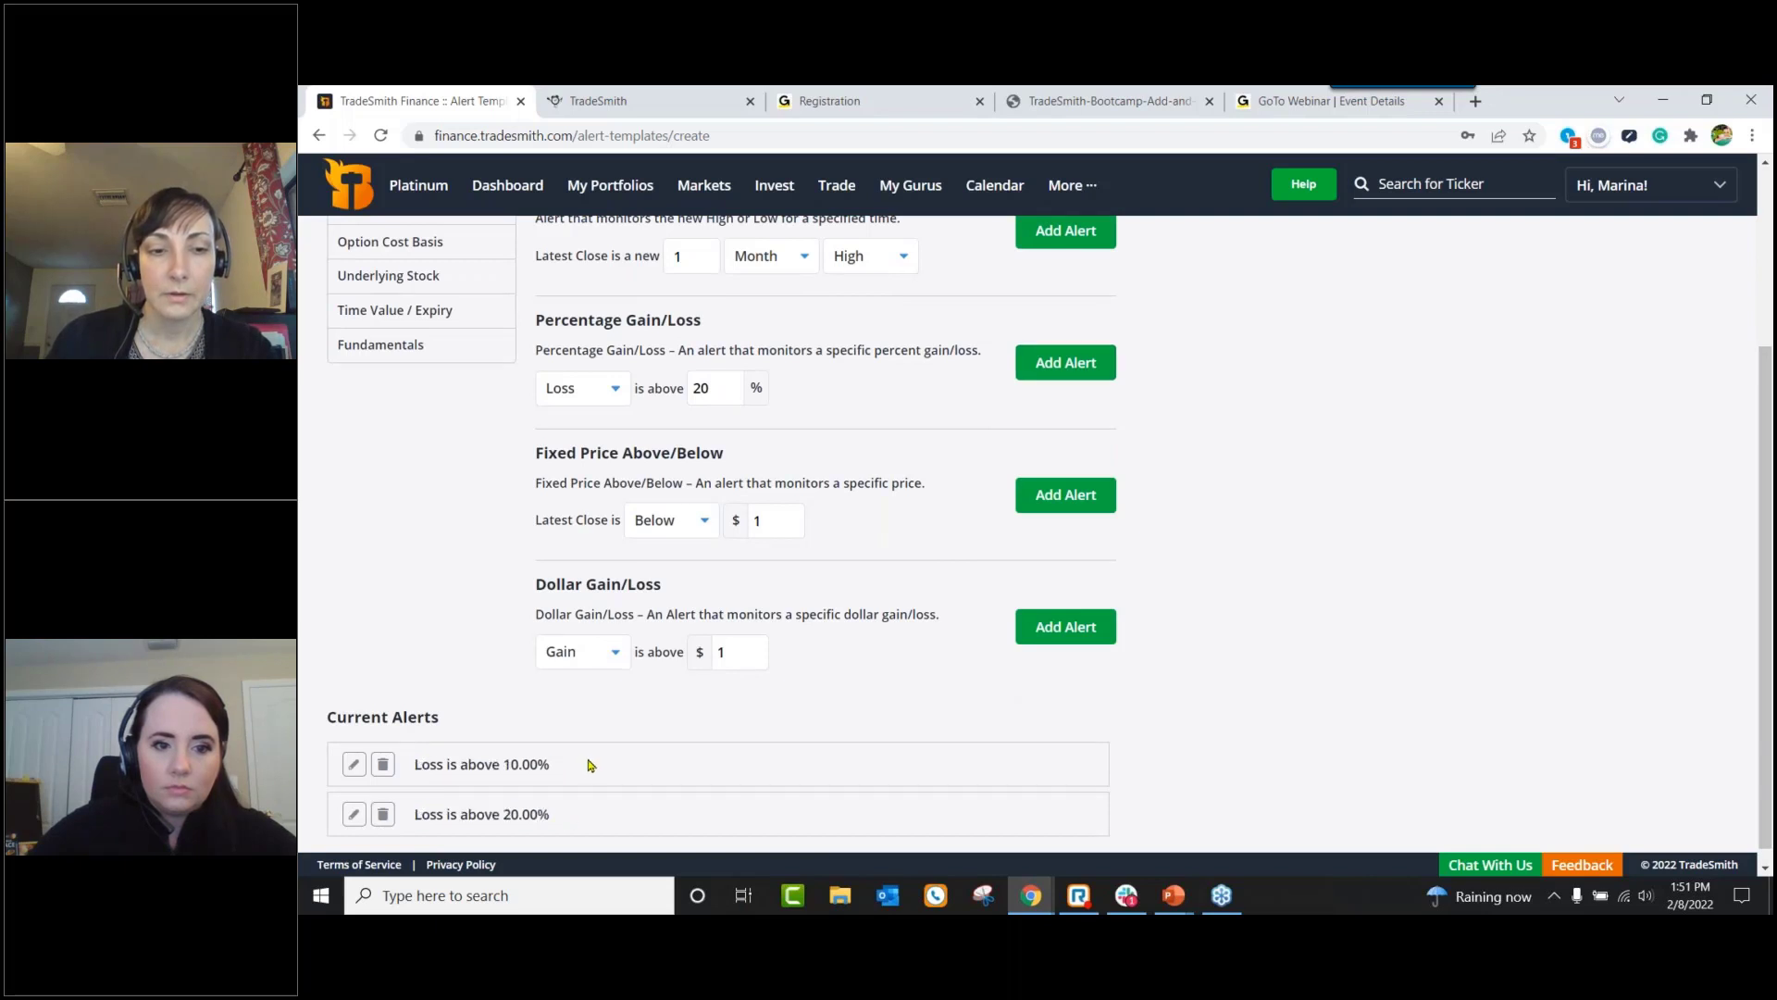
# Step: Open the help resources and browse the TradeSmith Bootcamp lessons for adding and editing equity, crypto and options alerts
pyautogui.click(1312, 189)
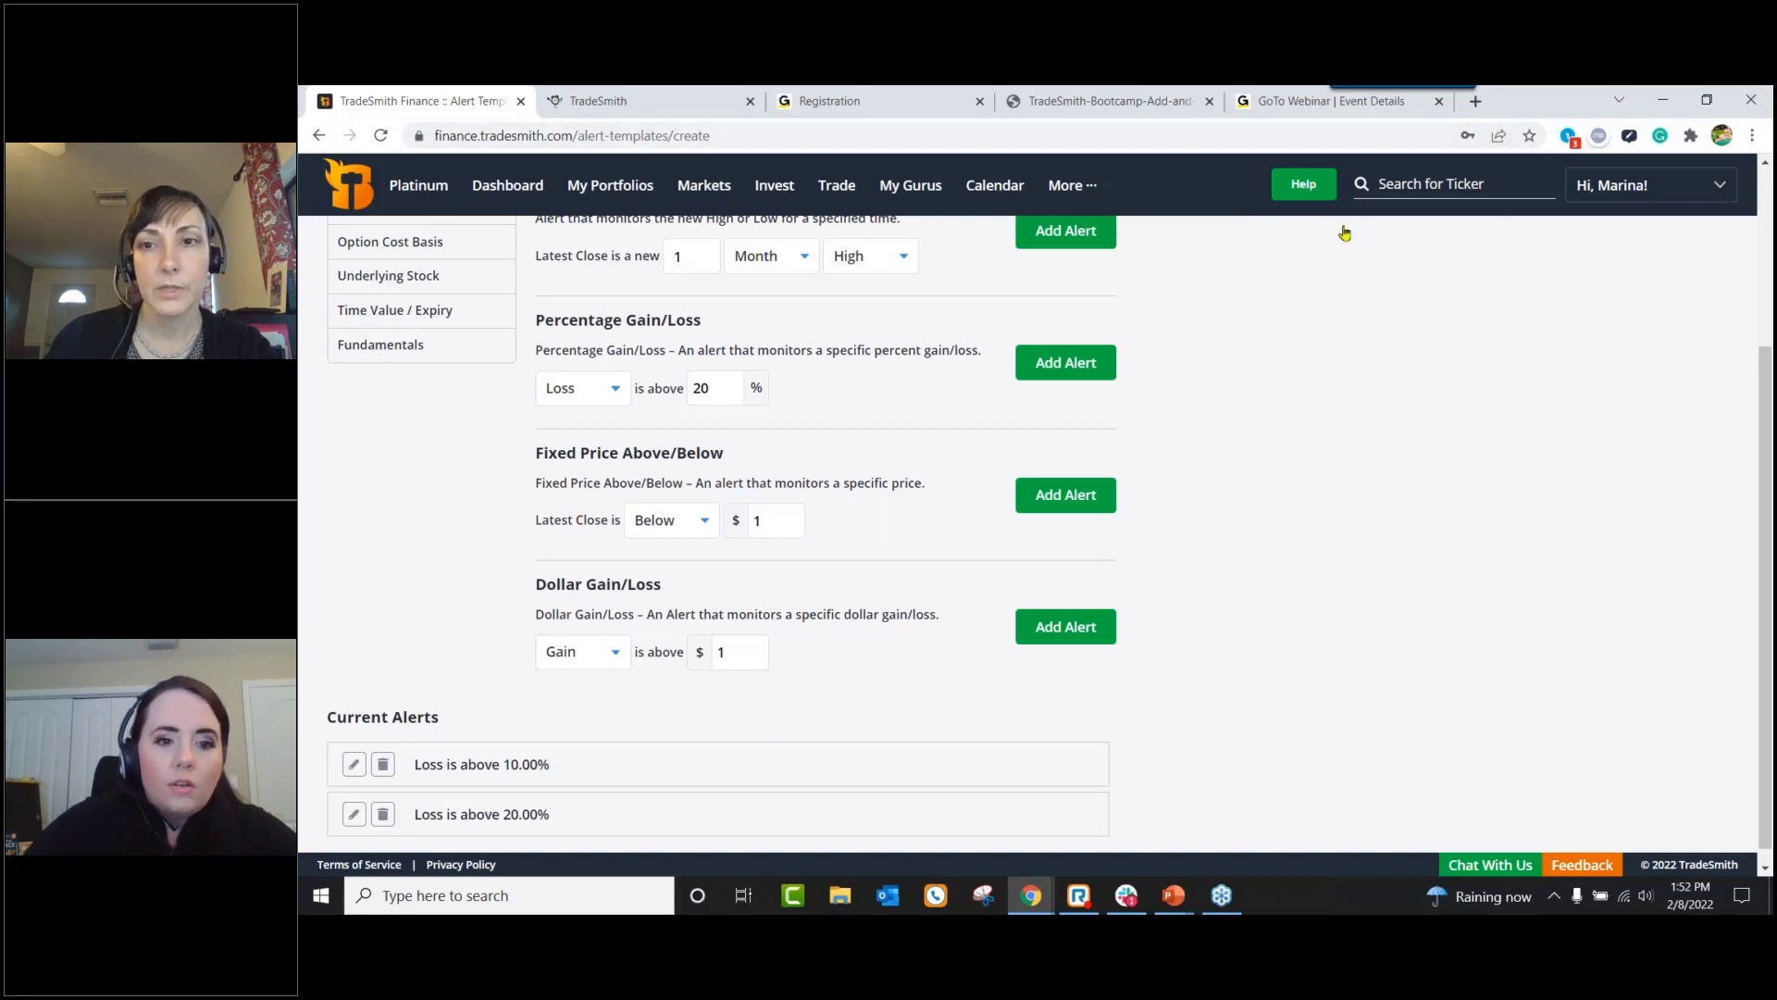
pyautogui.scroll(-1, 1552, 413)
pyautogui.click(1551, 361)
pyautogui.scroll(-2, 1553, 370)
pyautogui.scroll(-3, 1552, 370)
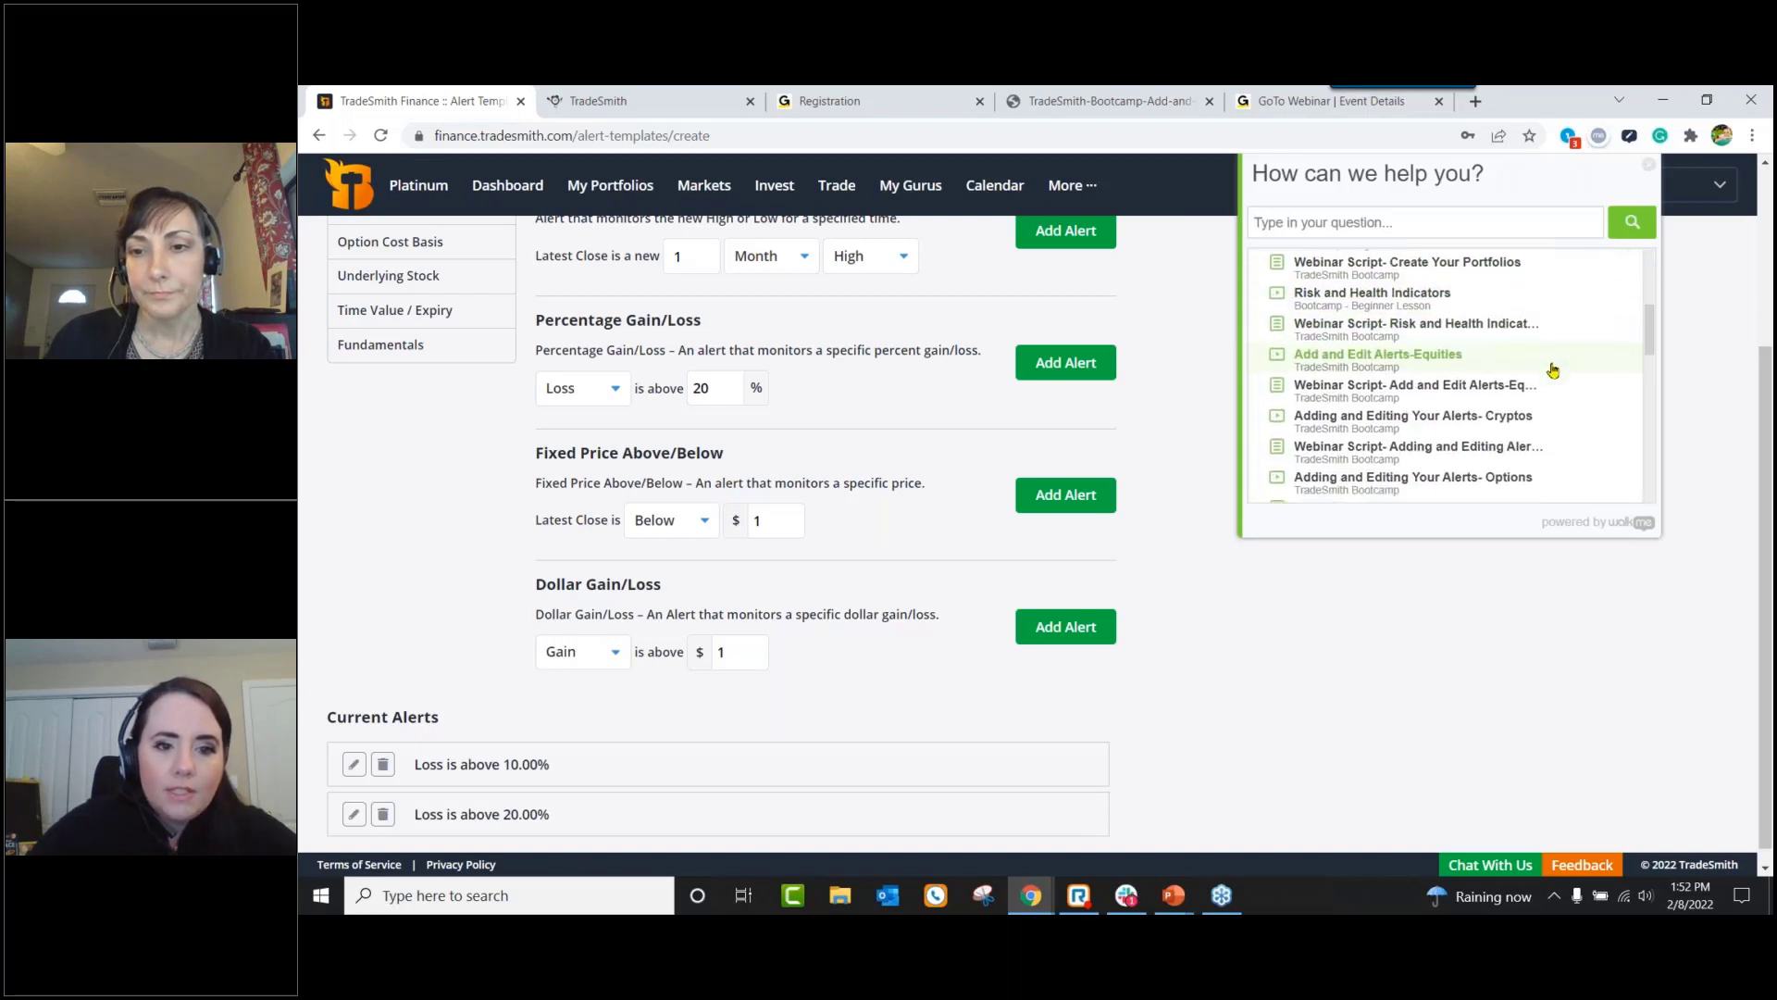
pyautogui.scroll(-2, 1553, 373)
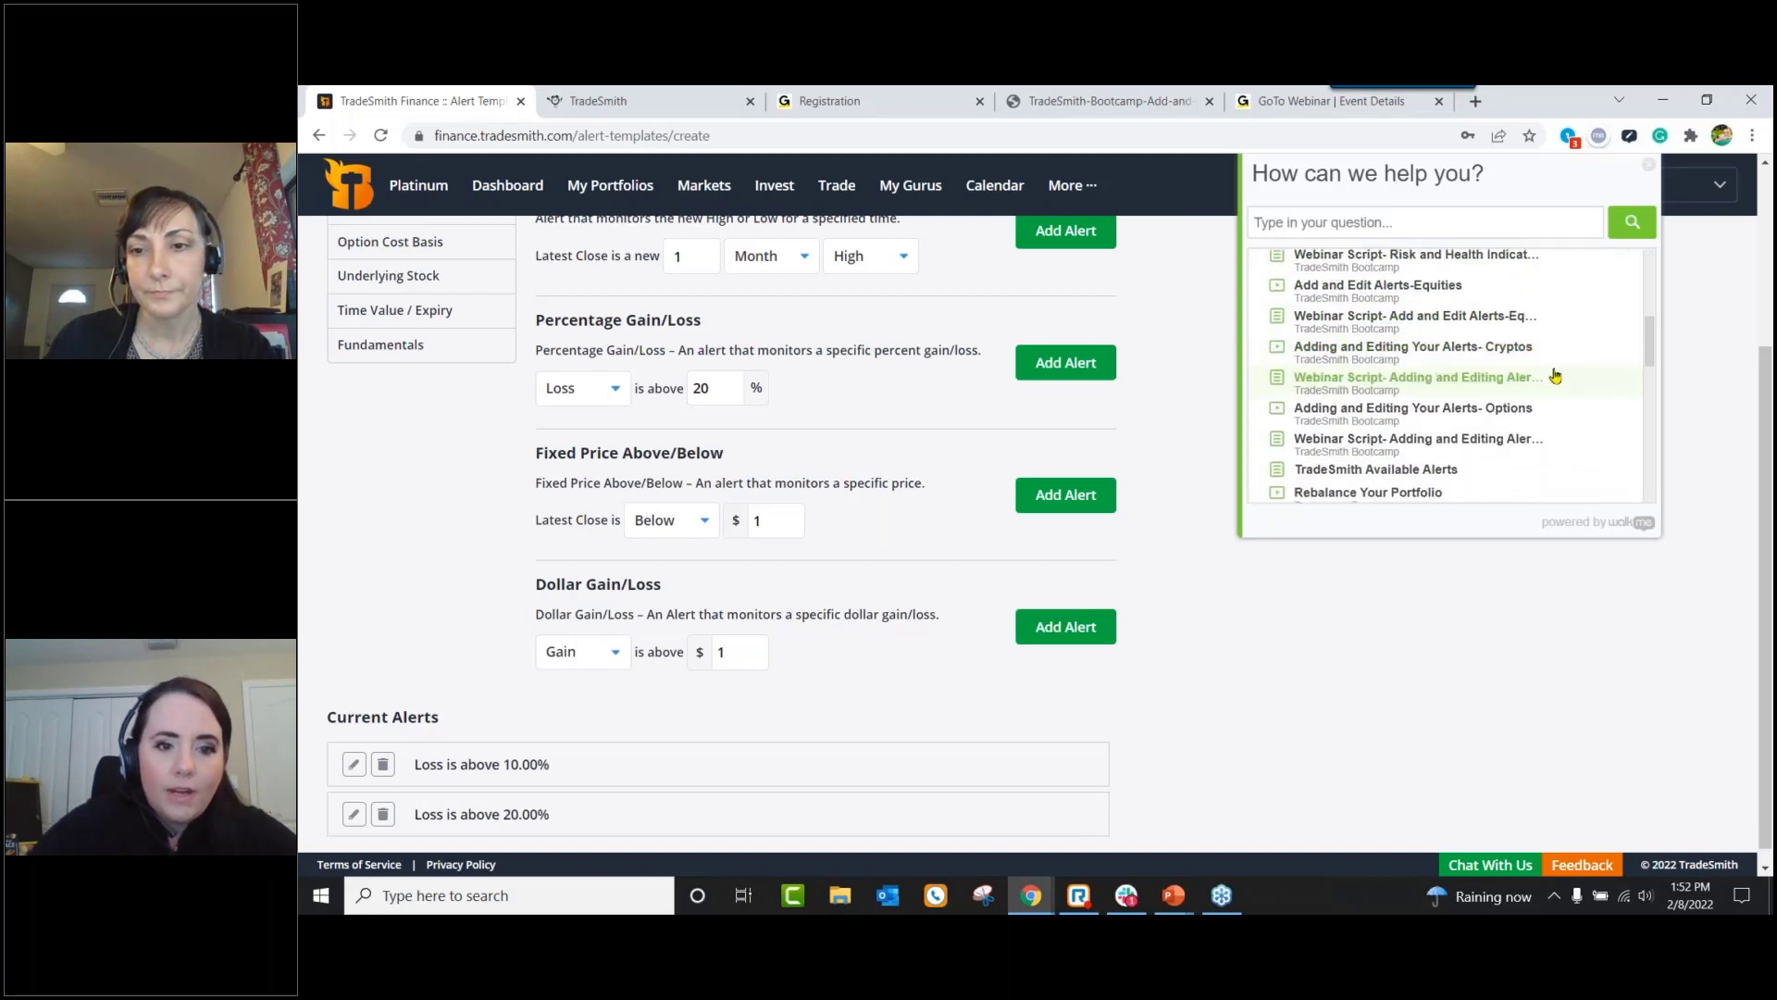
# Step: Open the TradeSmith Available Alerts document from the help list and skim it to the Price alerts section
pyautogui.click(1459, 467)
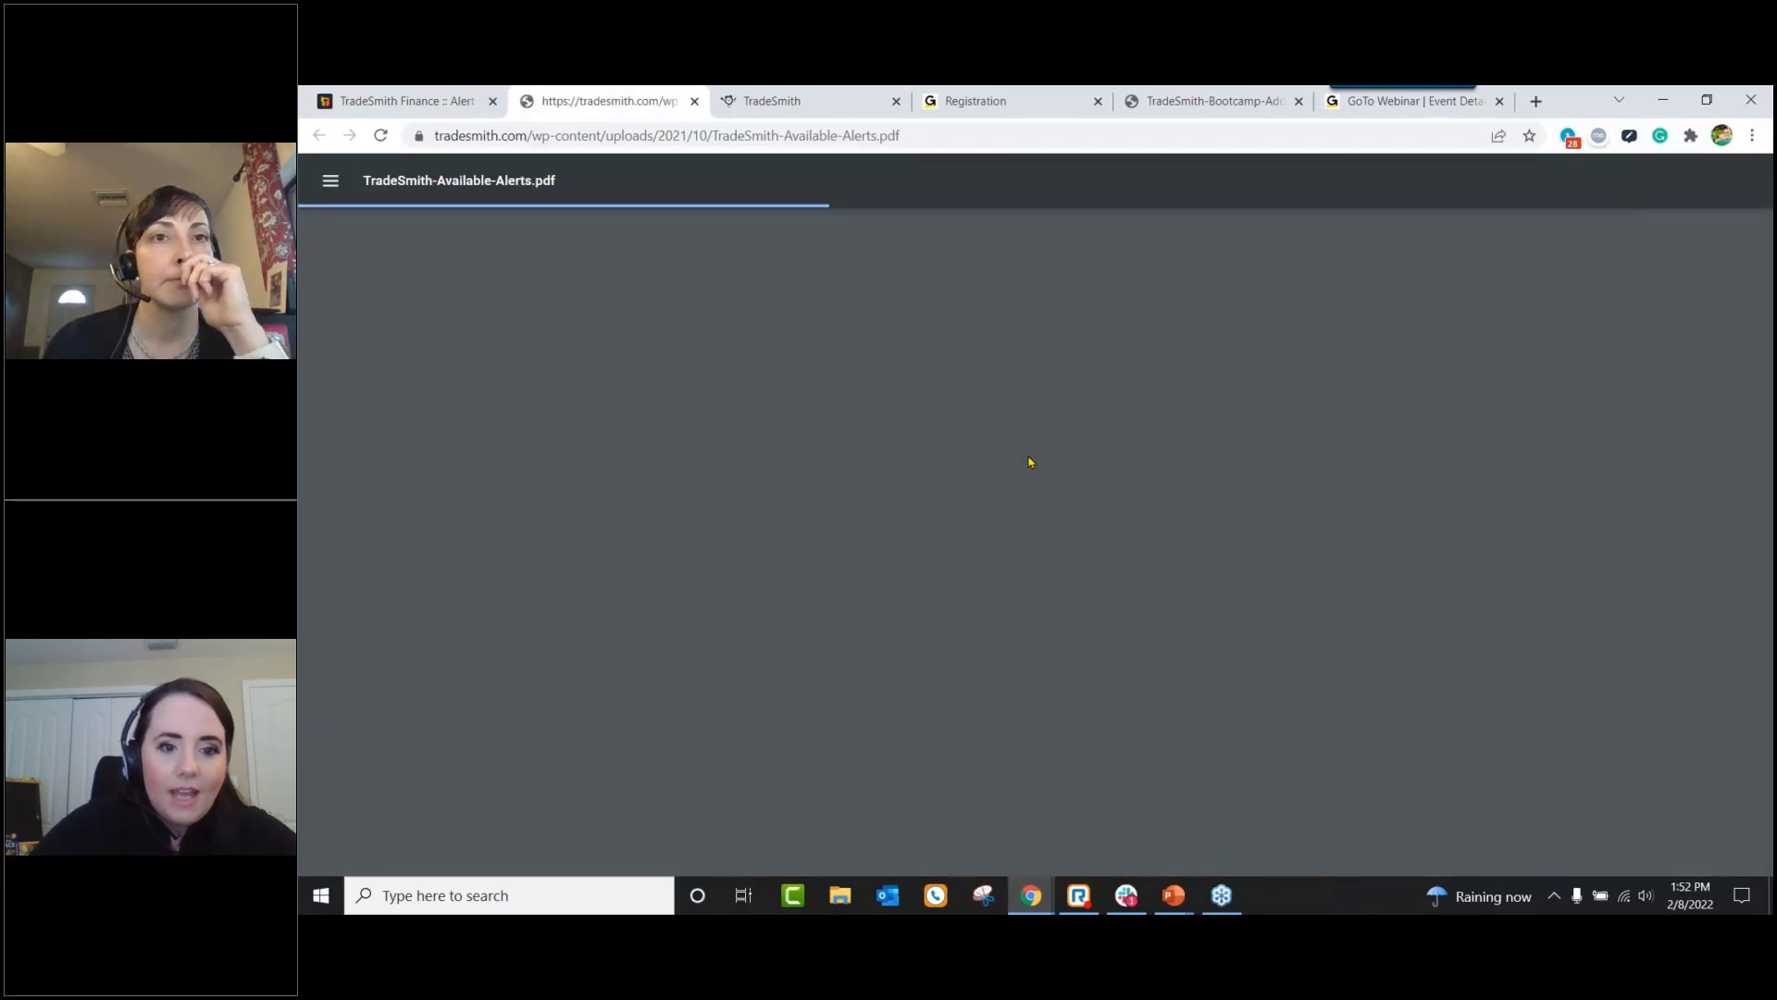
pyautogui.scroll(-4, 1028, 542)
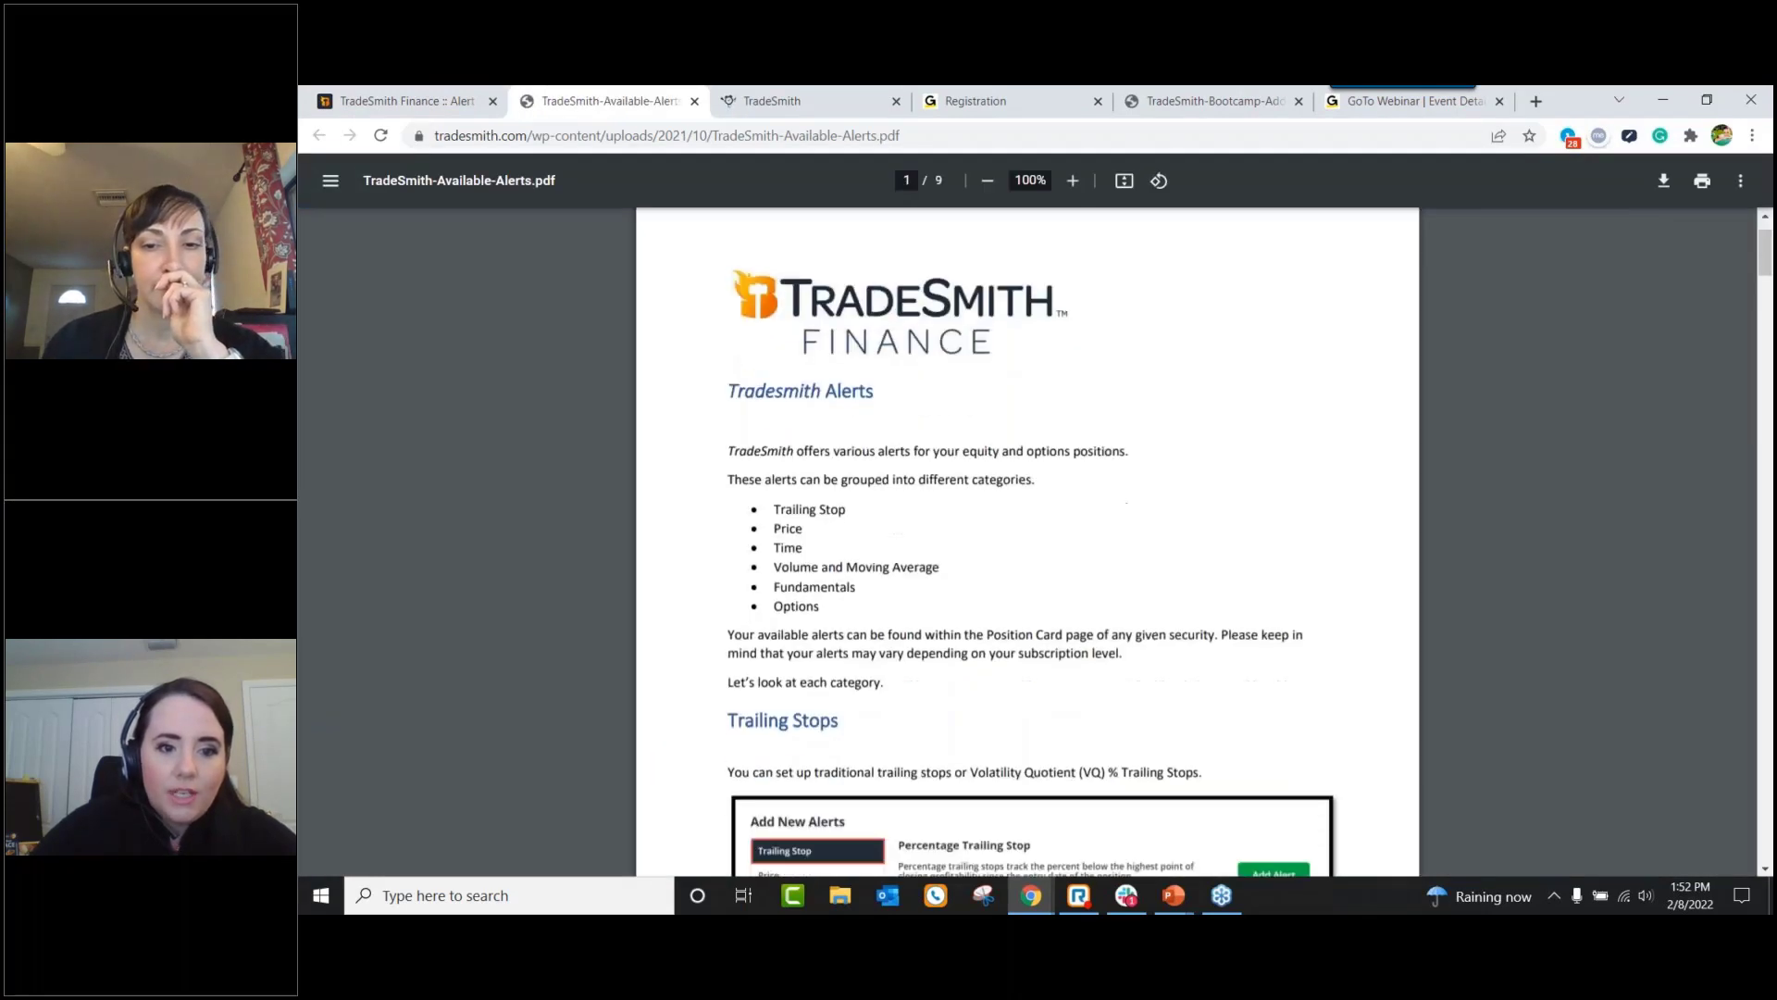
pyautogui.scroll(-5, 1145, 531)
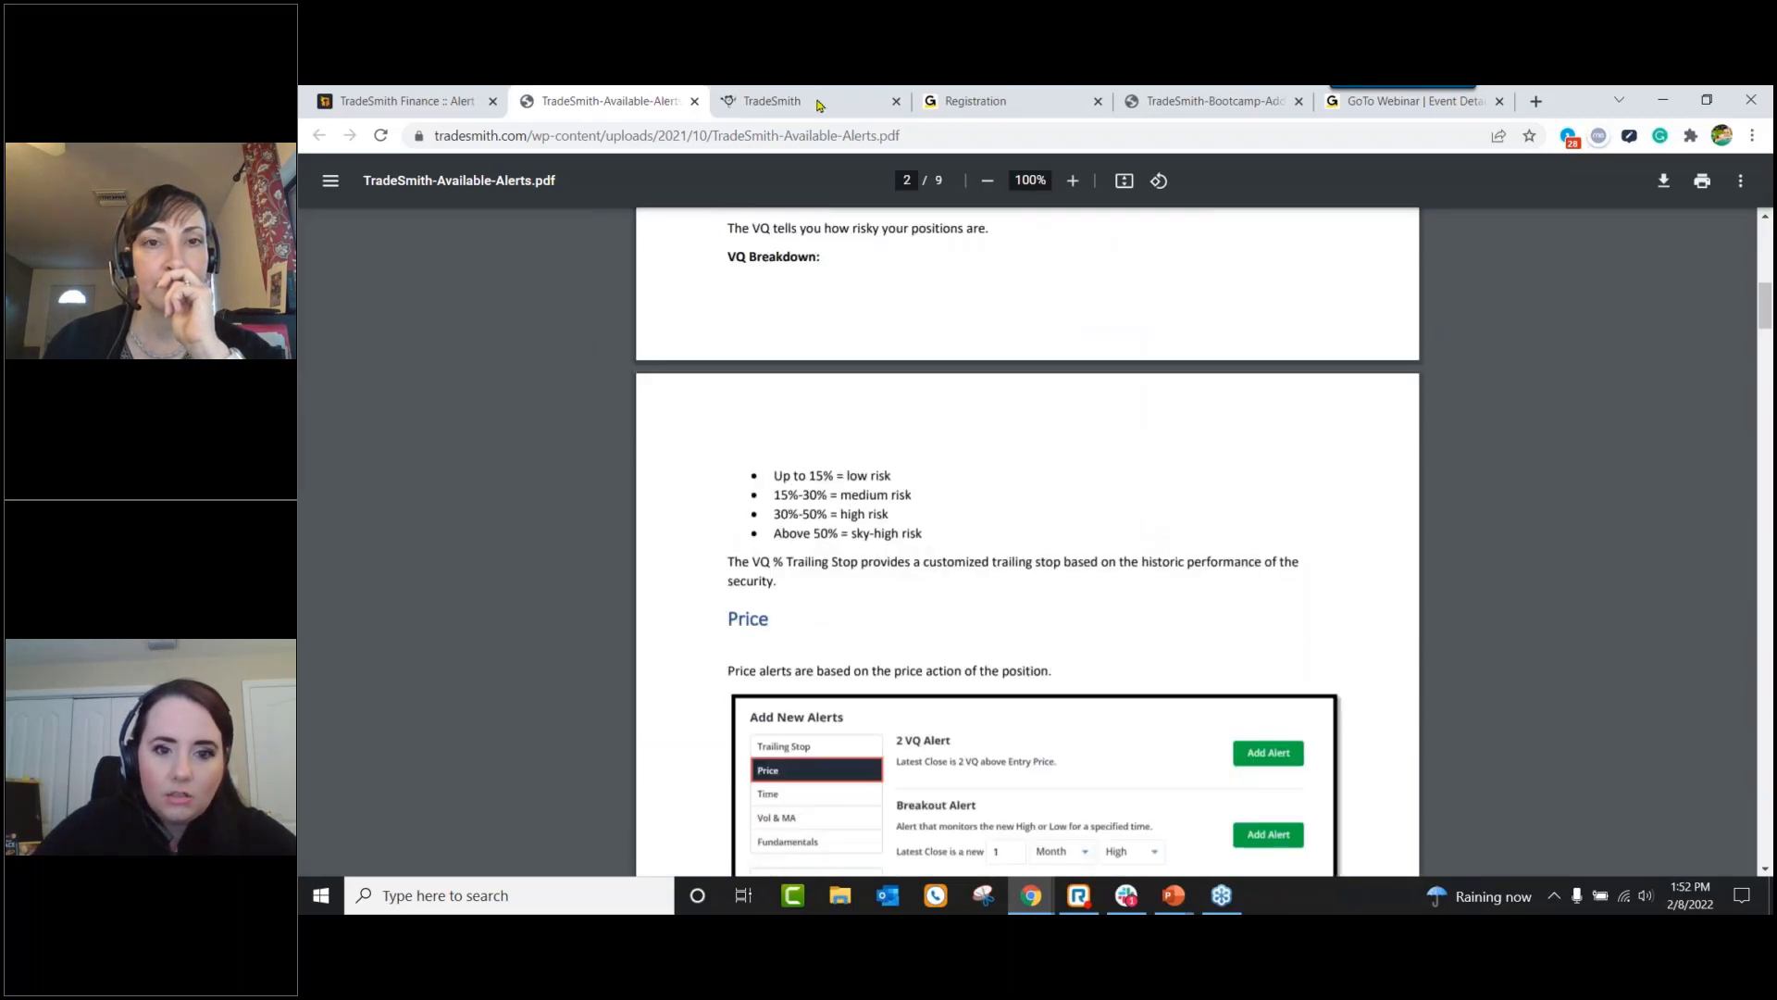
# Step: Compare the Percentage Gain/Loss alert's choices in the alert template with its definition in the Available Alerts document
pyautogui.click(438, 102)
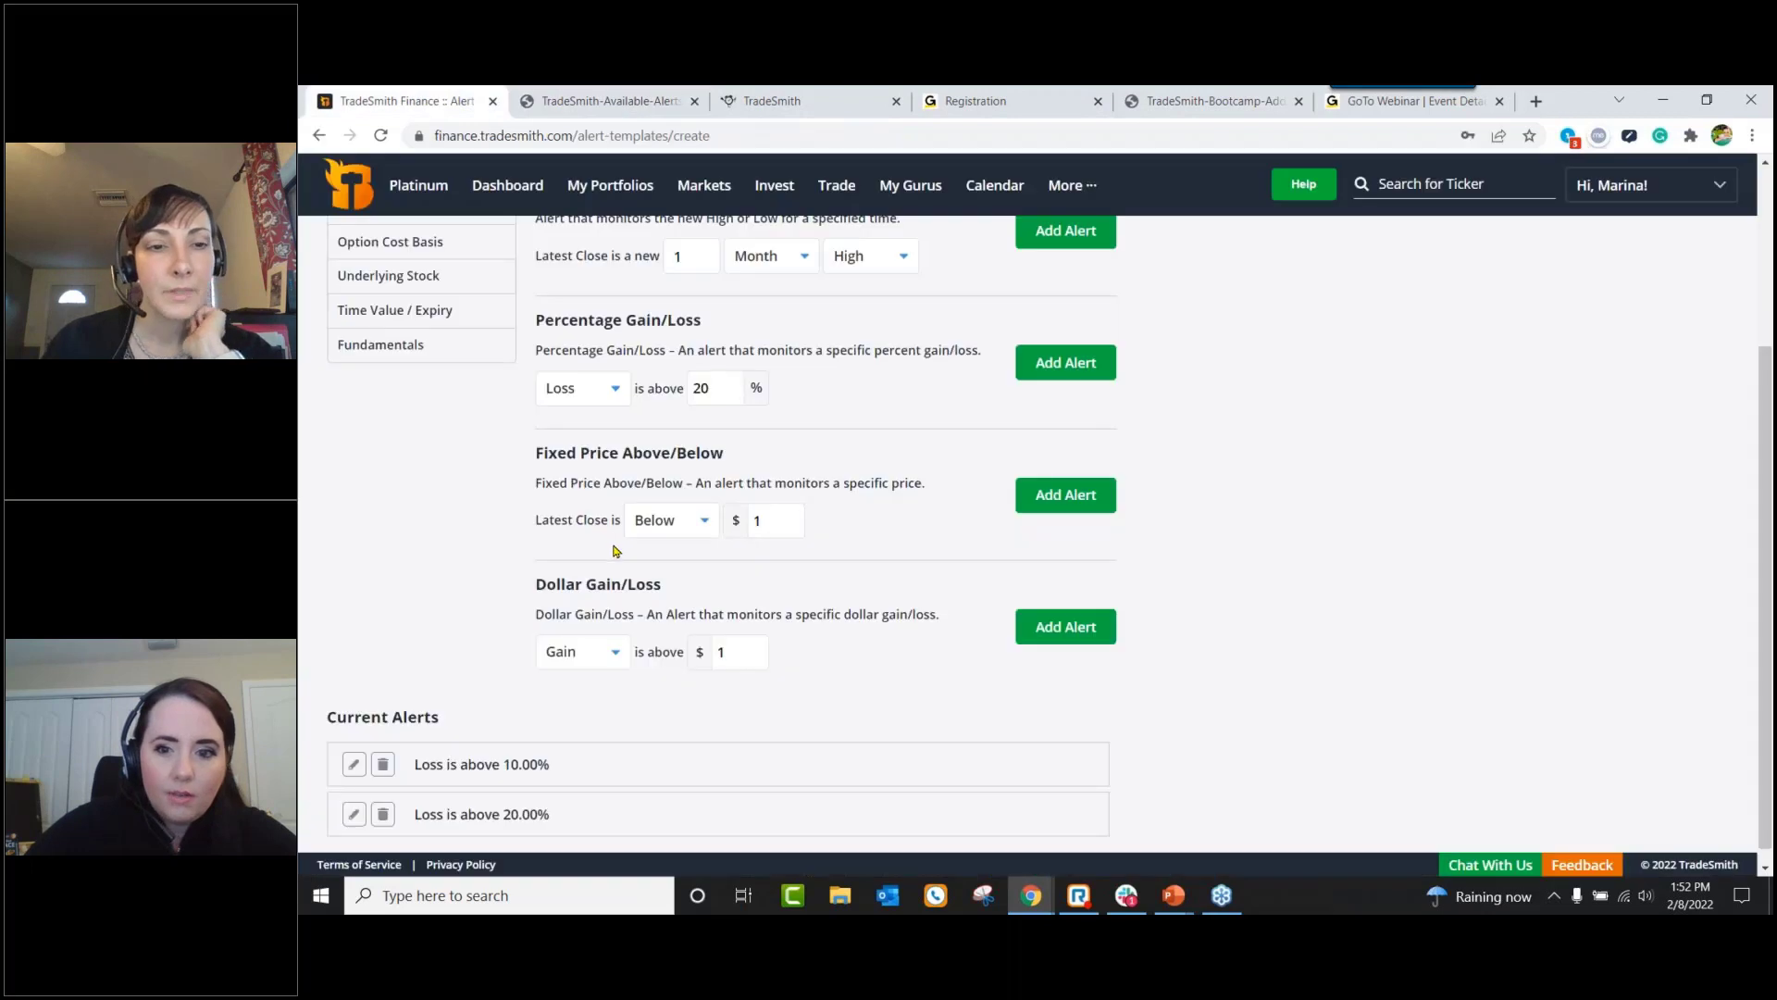
pyautogui.click(619, 393)
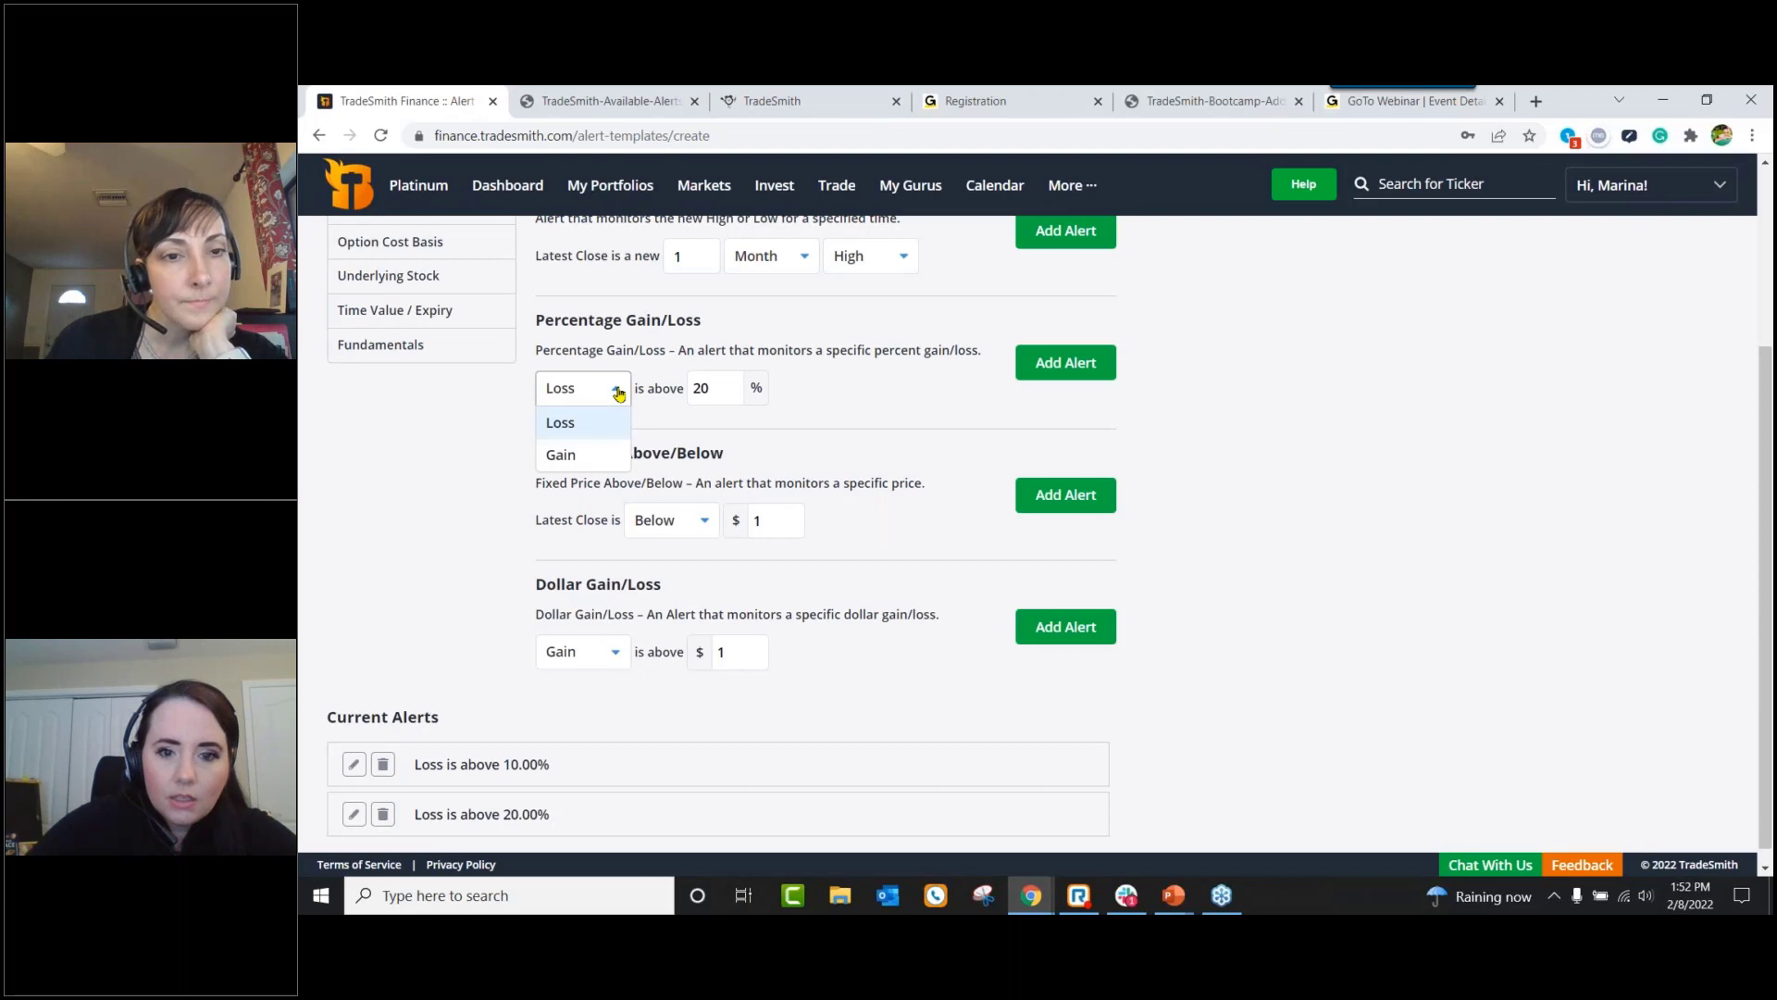
pyautogui.click(643, 103)
pyautogui.scroll(-10, 998, 482)
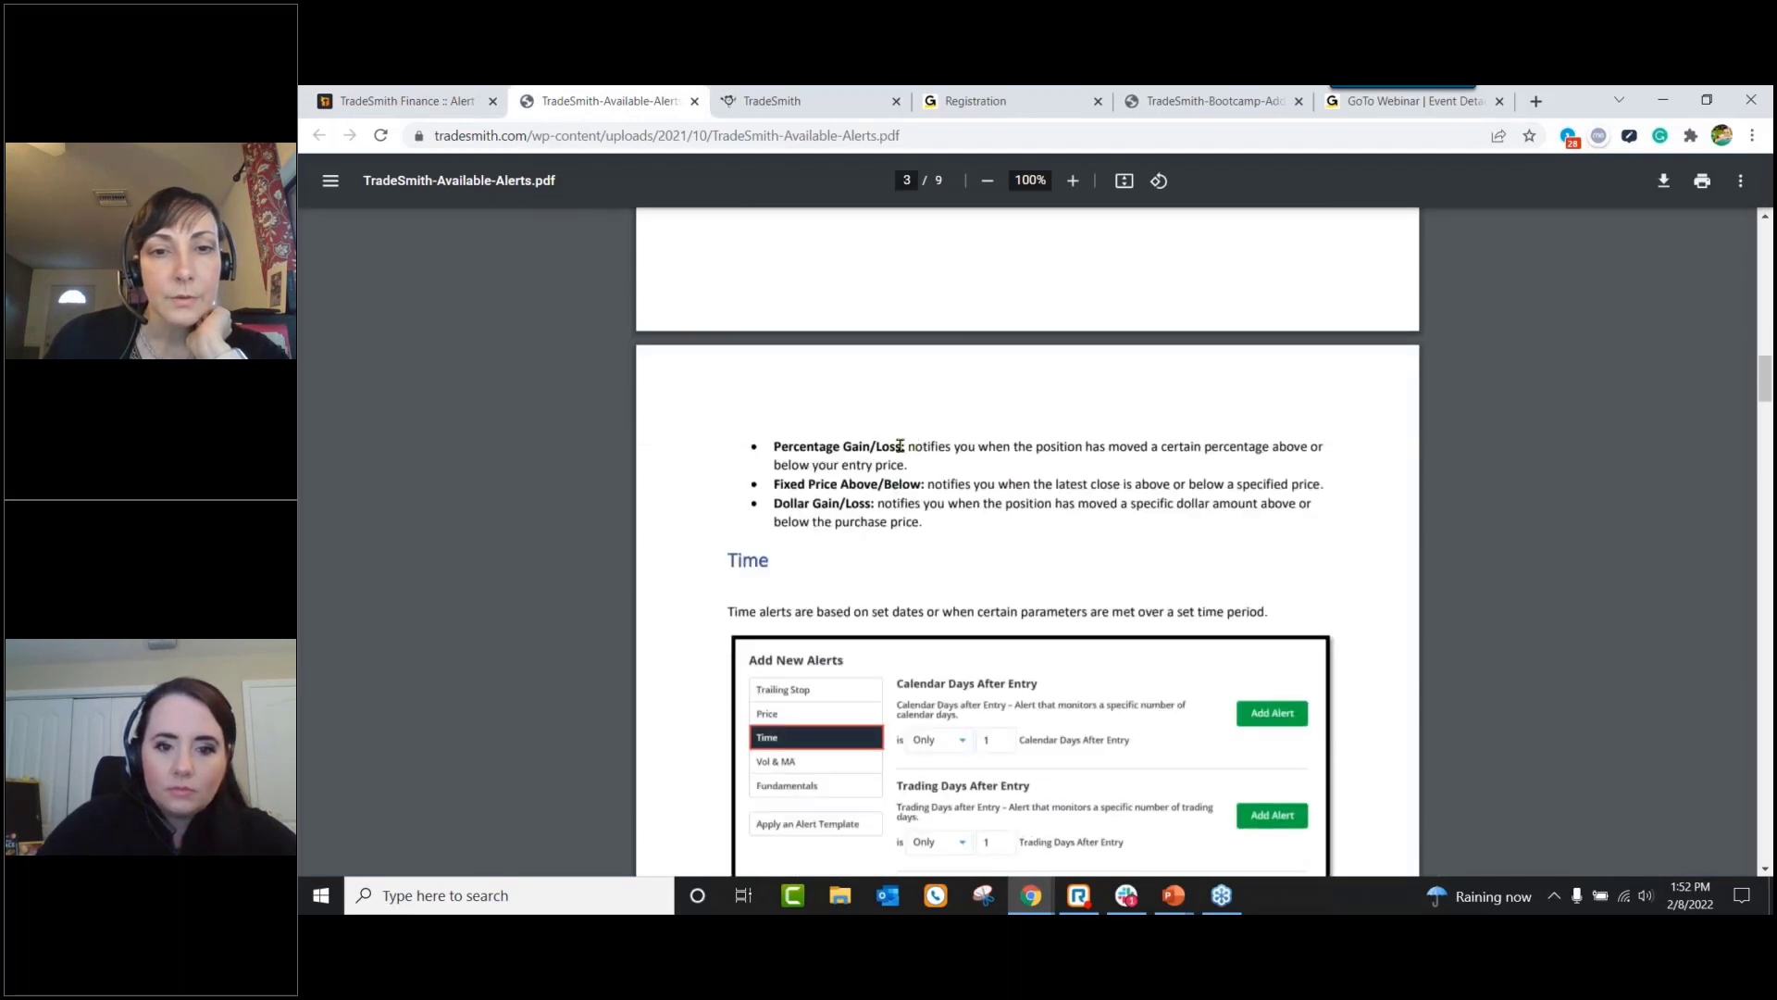
pyautogui.moveTo(774, 446); pyautogui.dragTo(1330, 447)
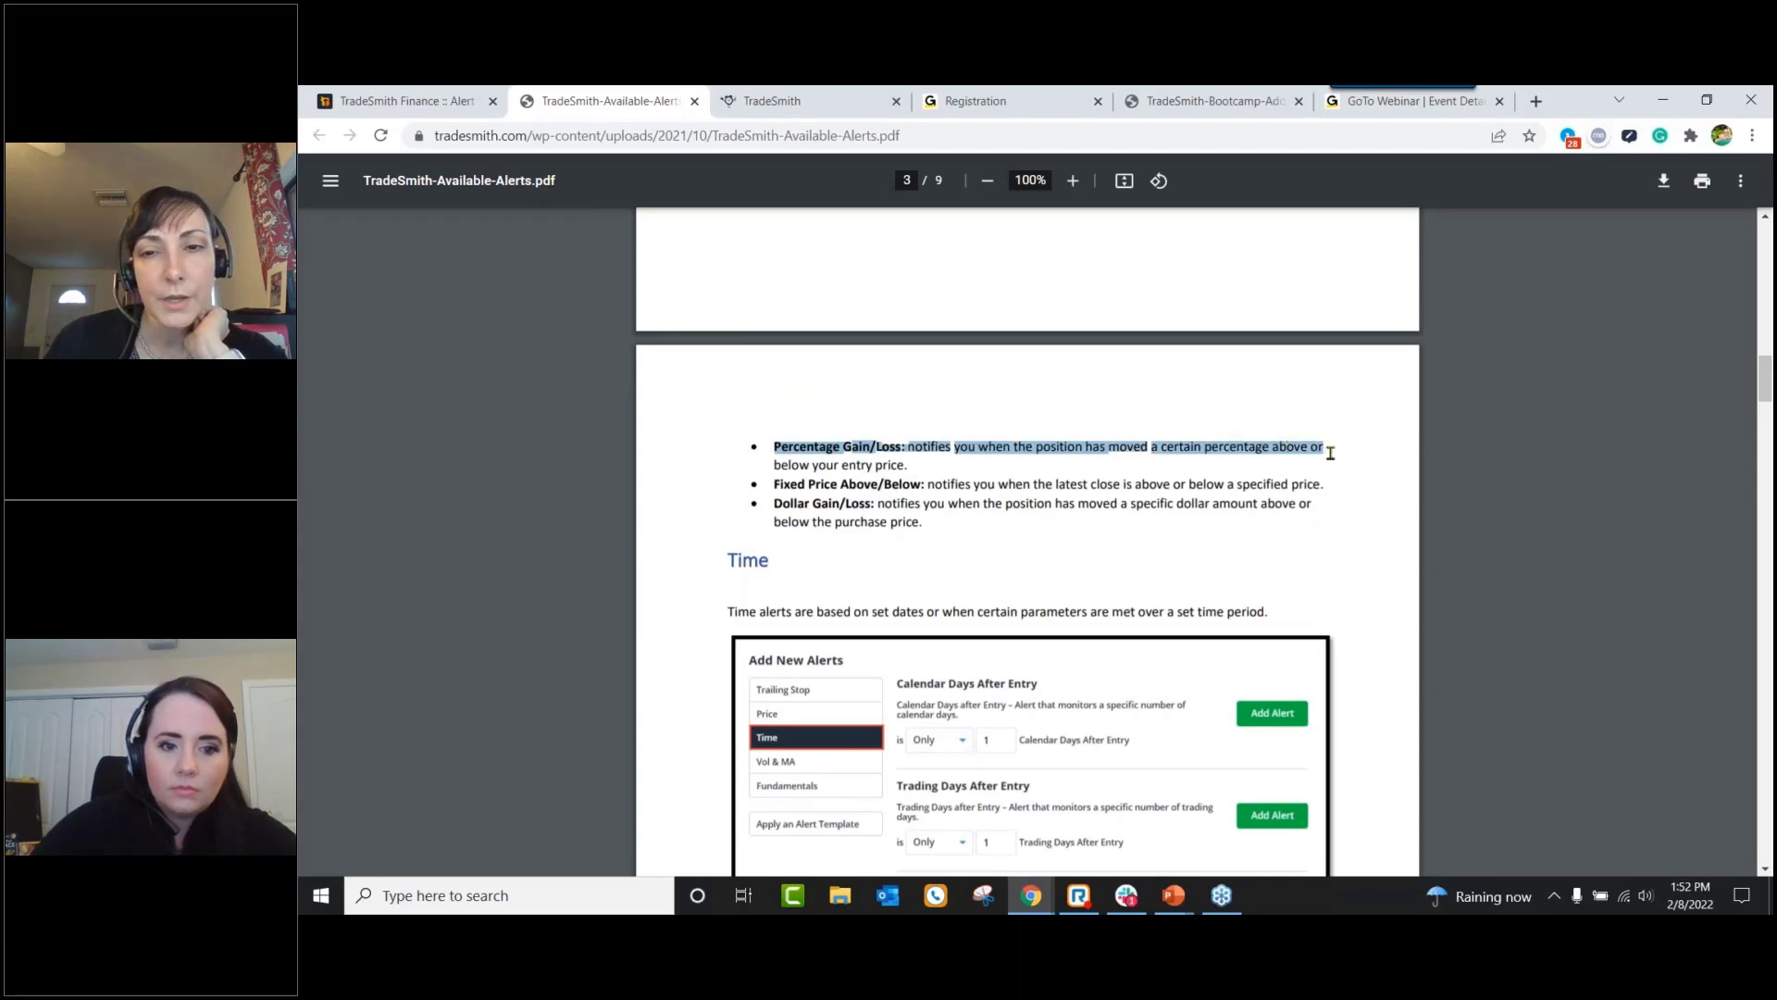
pyautogui.click(1324, 476)
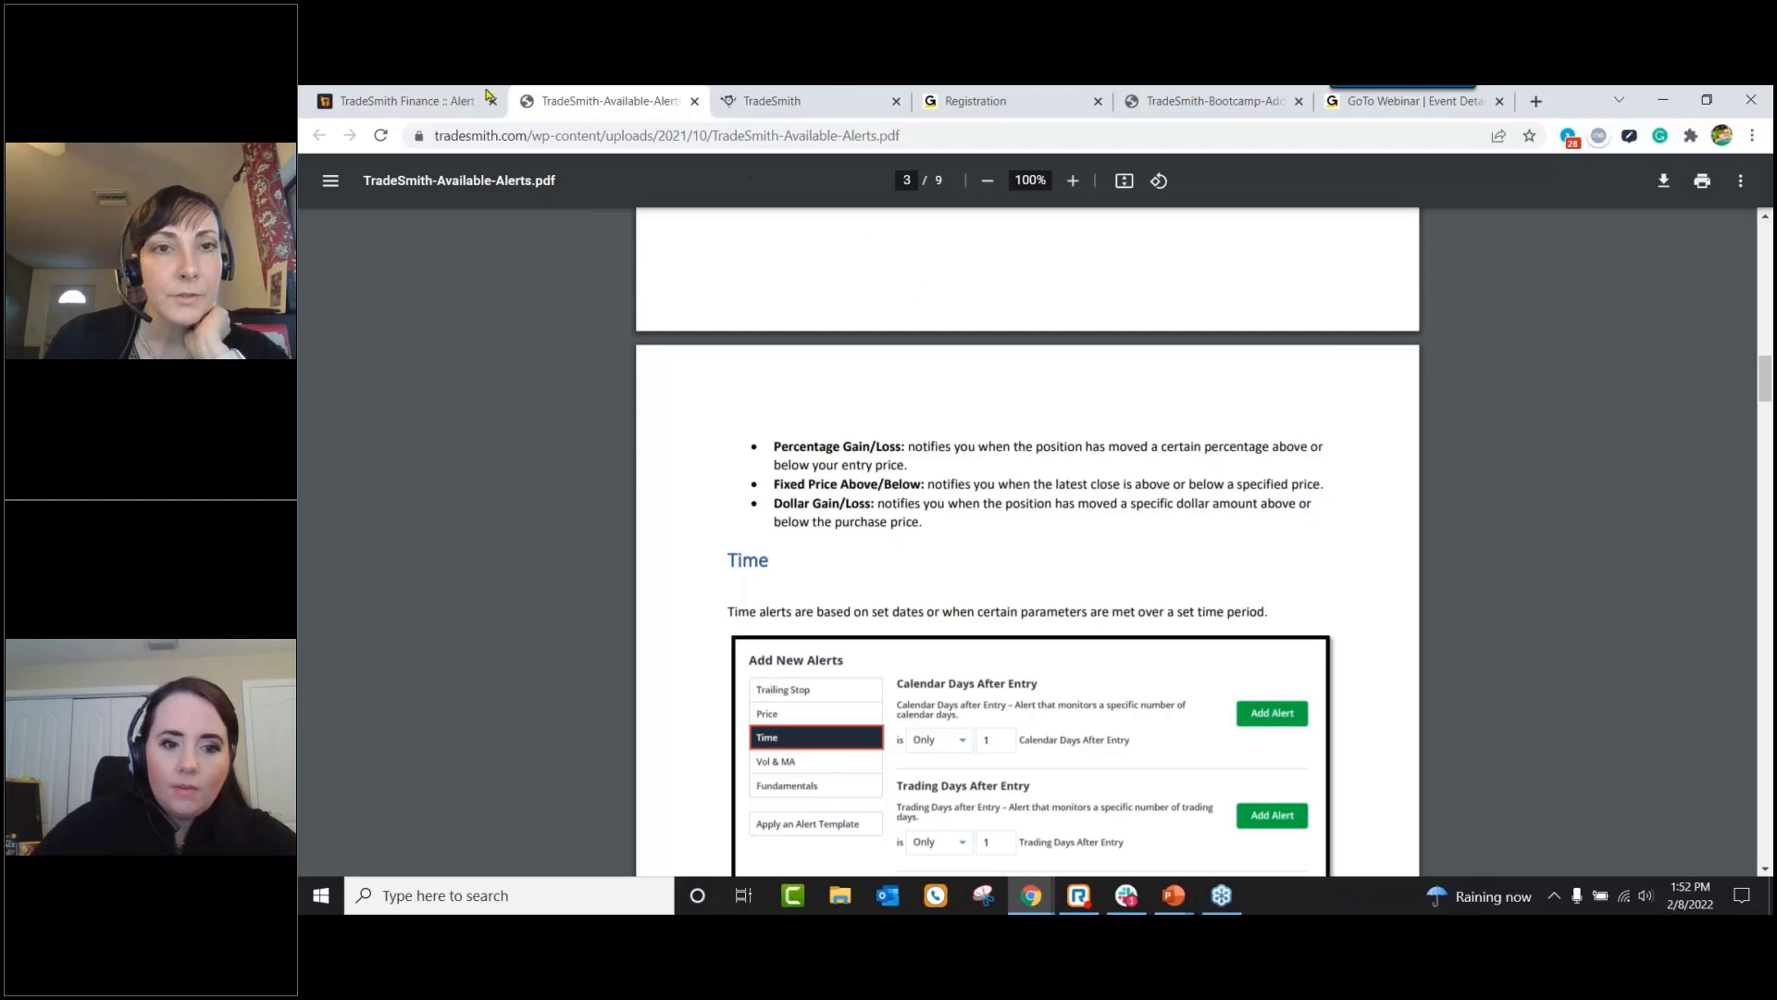
# Step: Return to the alert template and review the Percentage Gain/Loss alert's Loss and Gain choices, keeping Loss selected
pyautogui.click(444, 104)
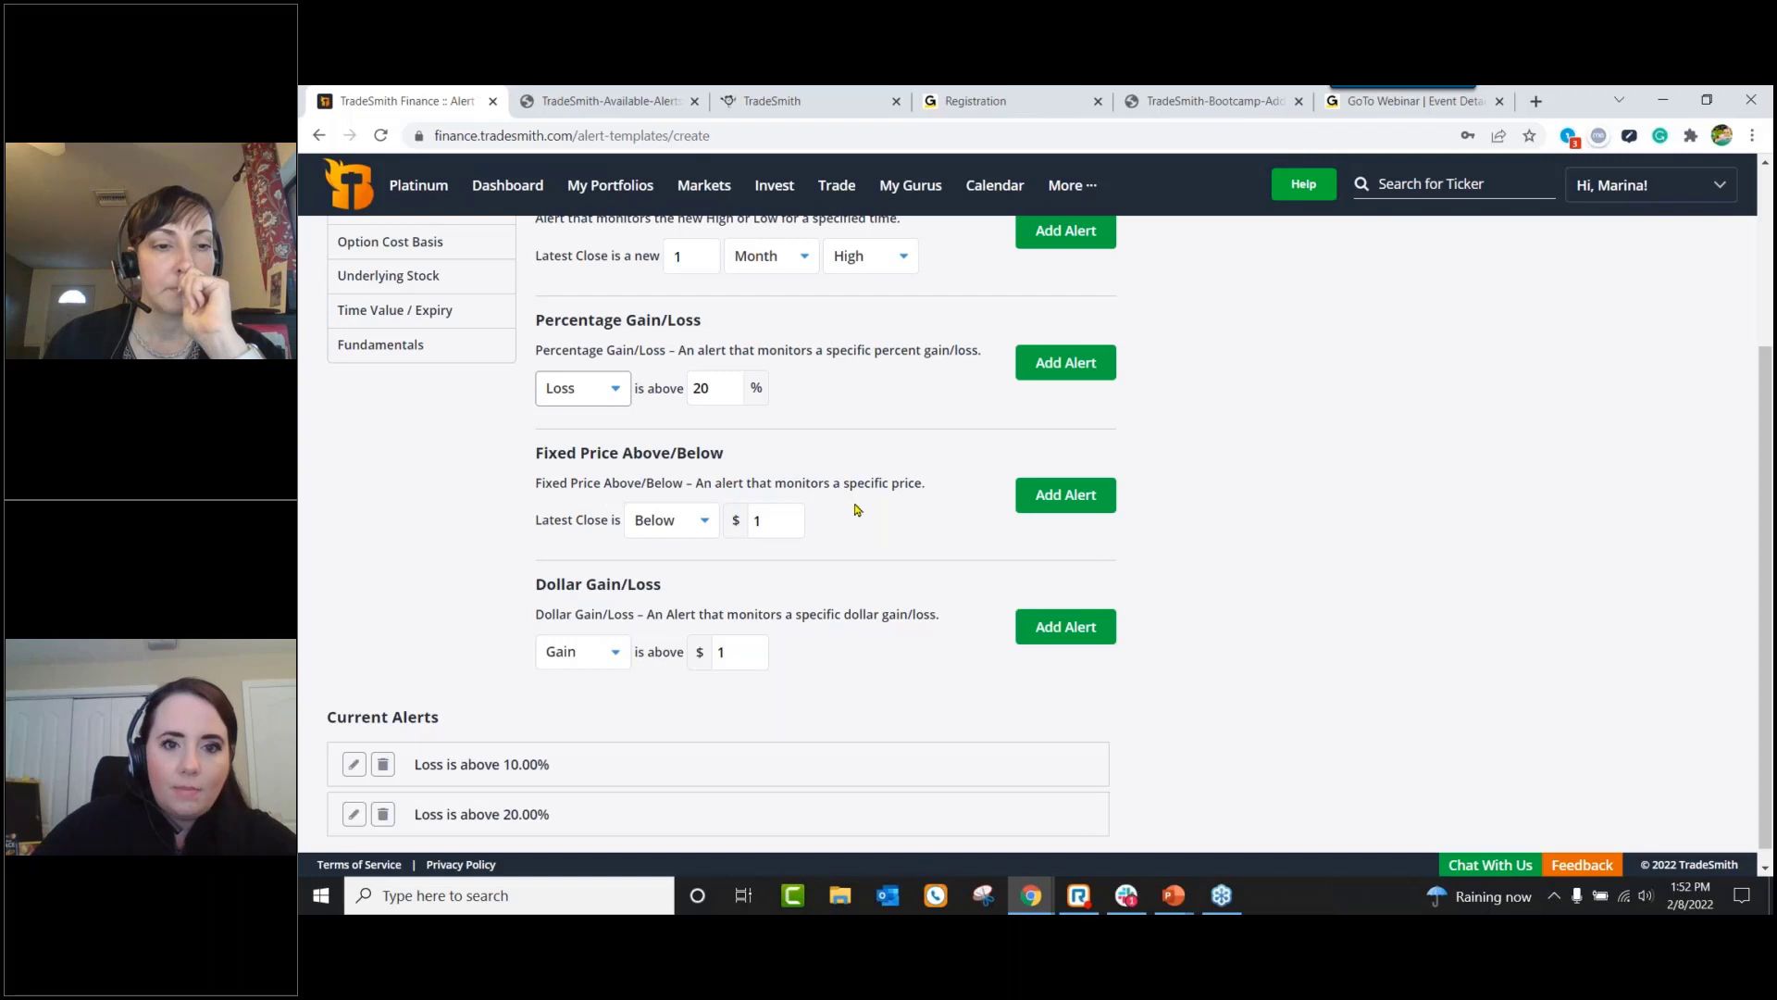
pyautogui.scroll(3, 816, 503)
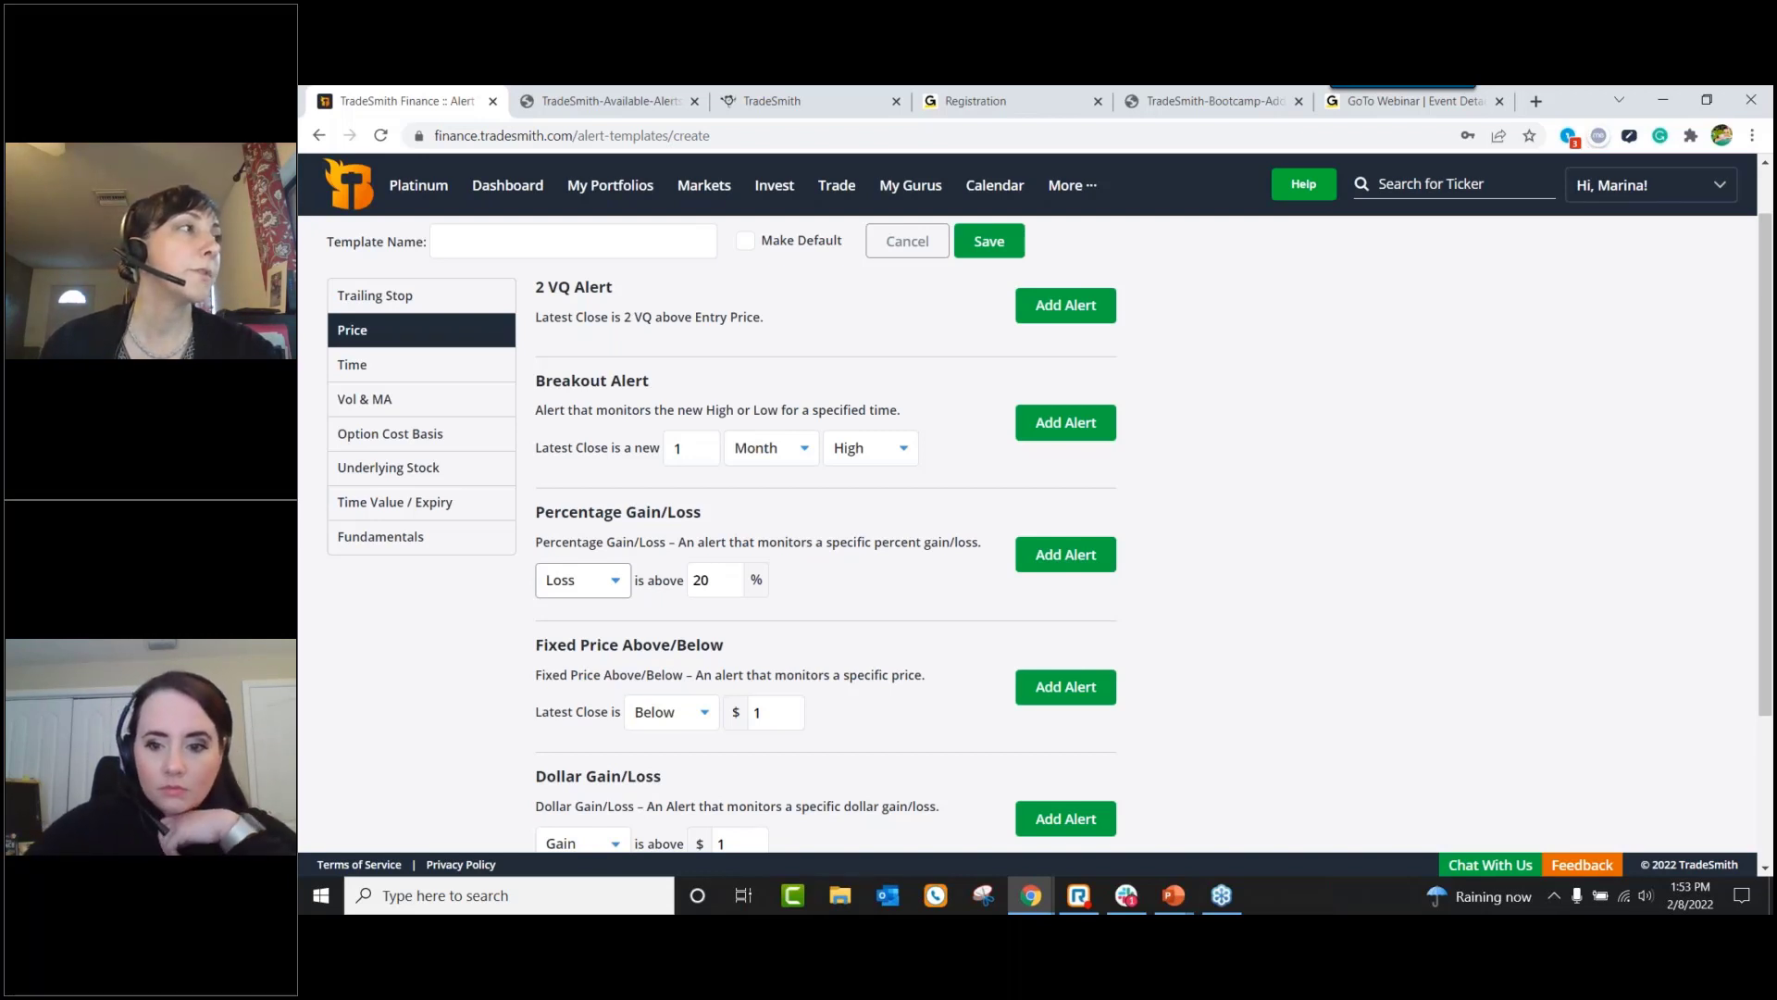
pyautogui.click(612, 592)
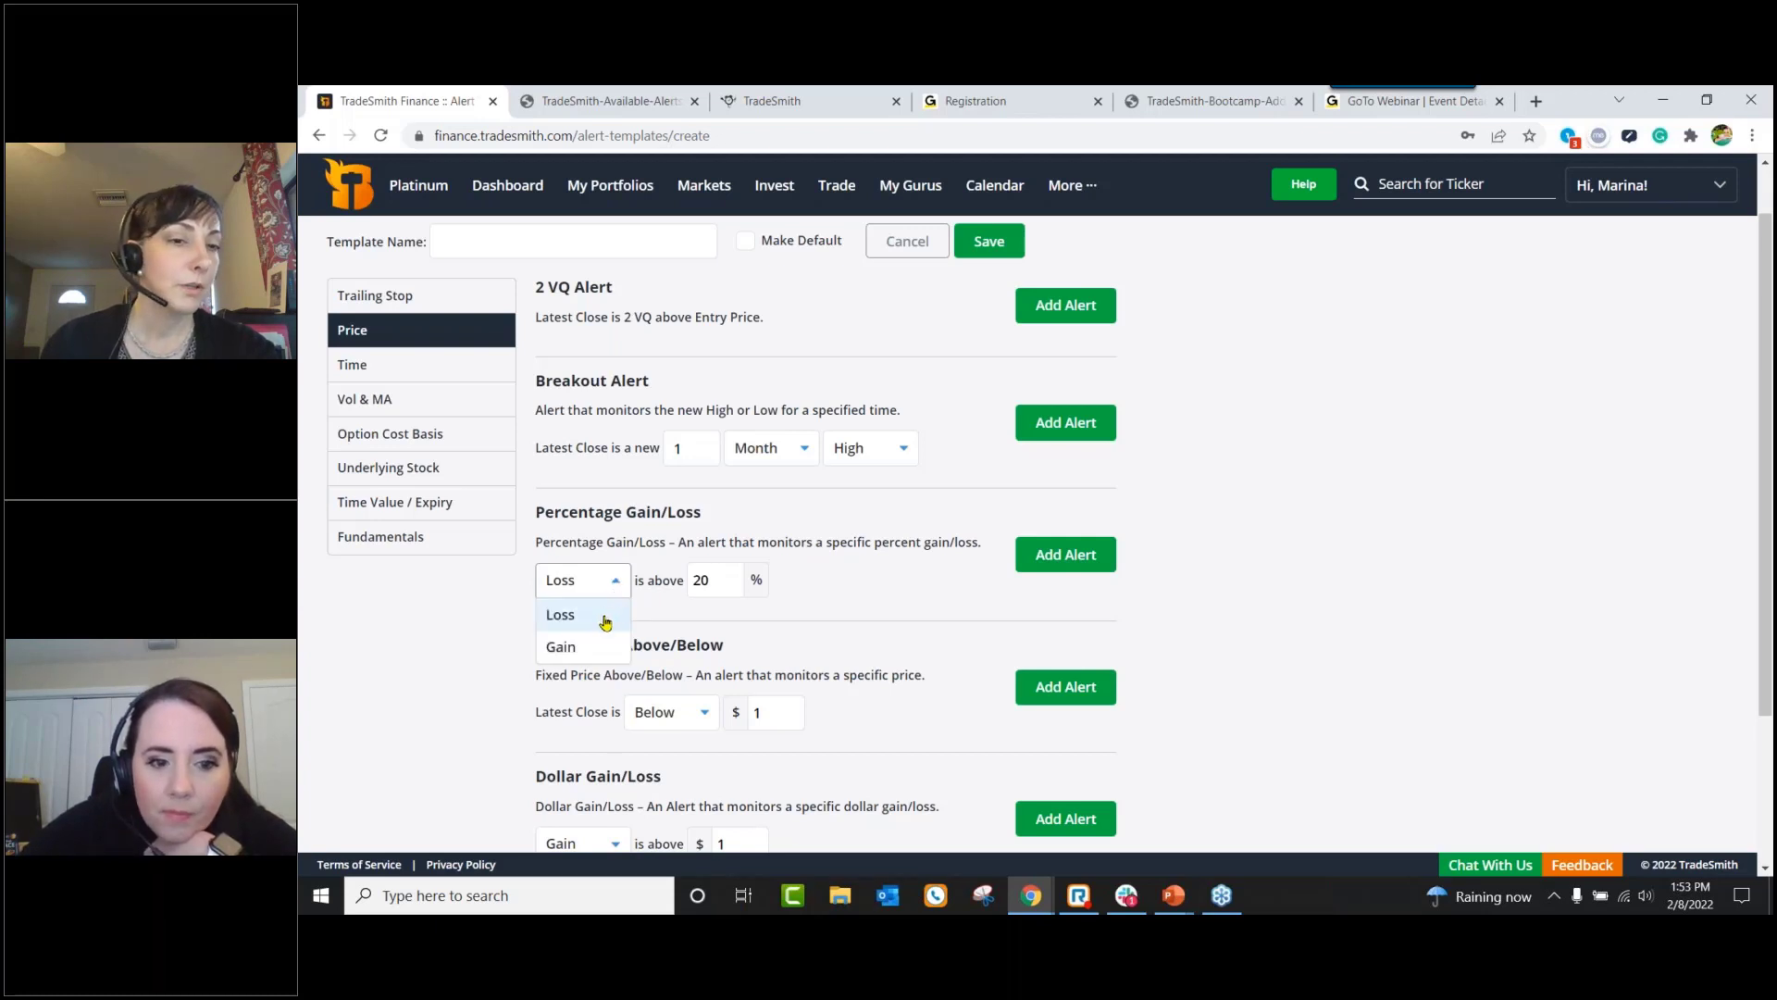
pyautogui.click(605, 622)
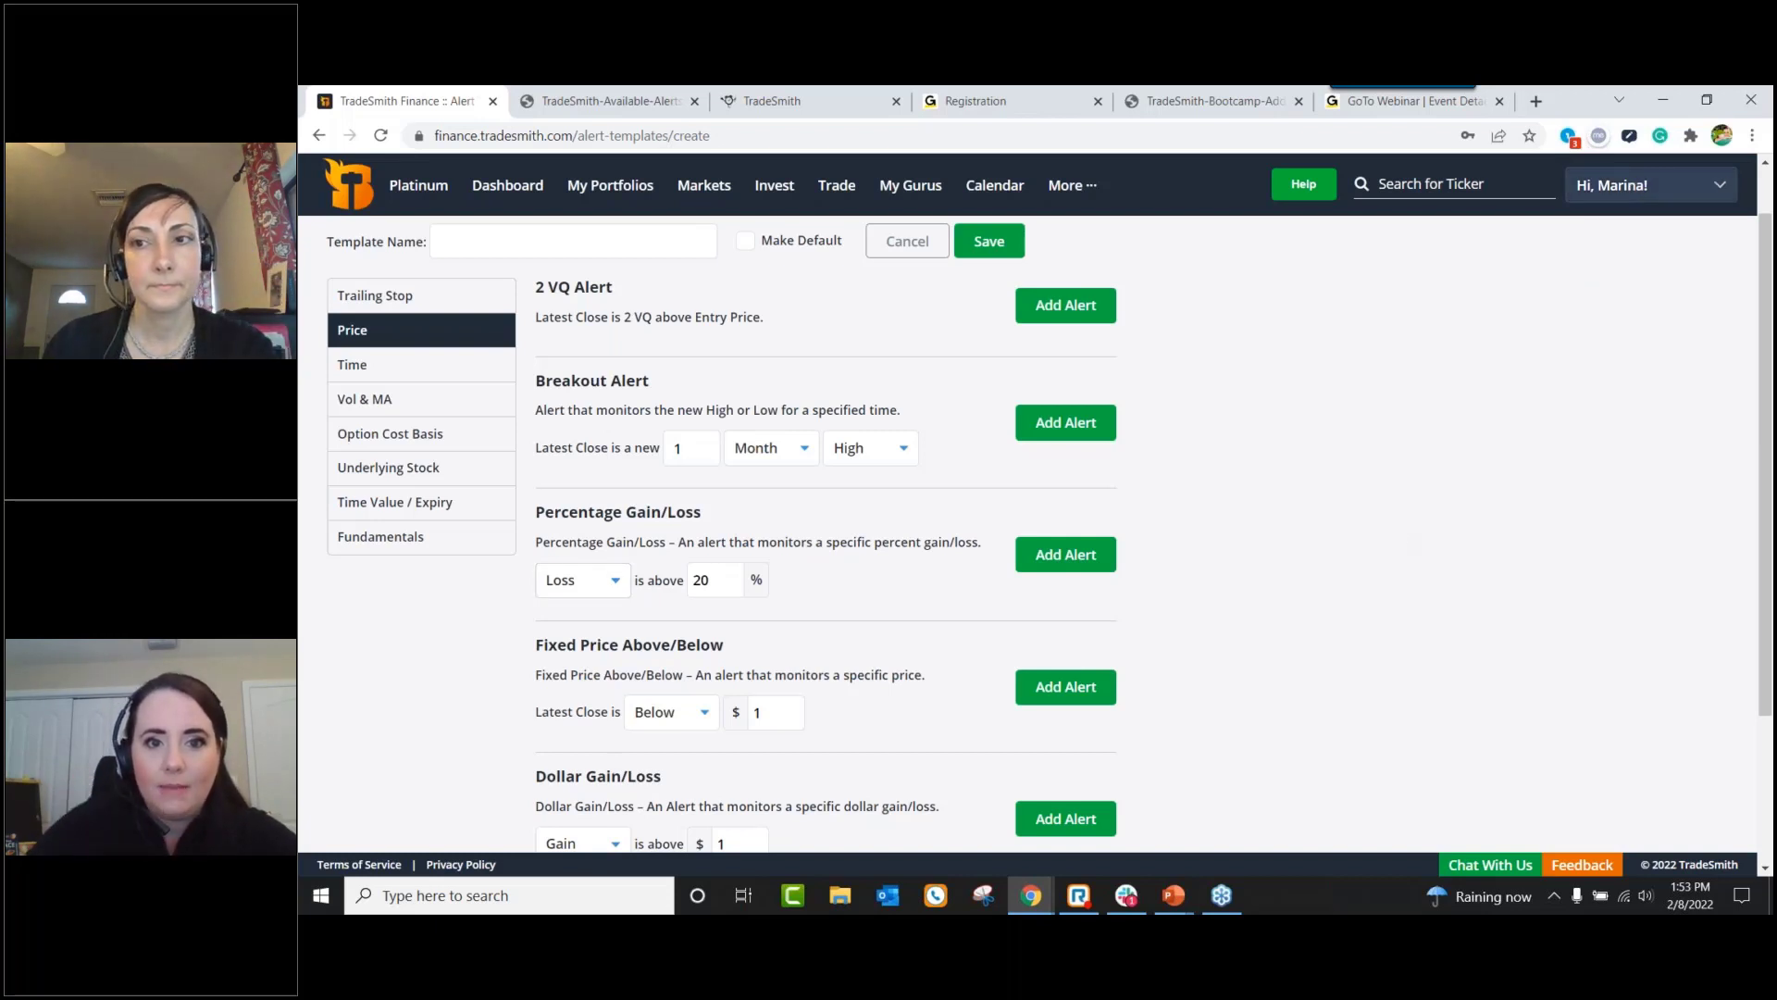
# Step: Open the account's alert settings and bring up the System Alerts table
pyautogui.click(1639, 189)
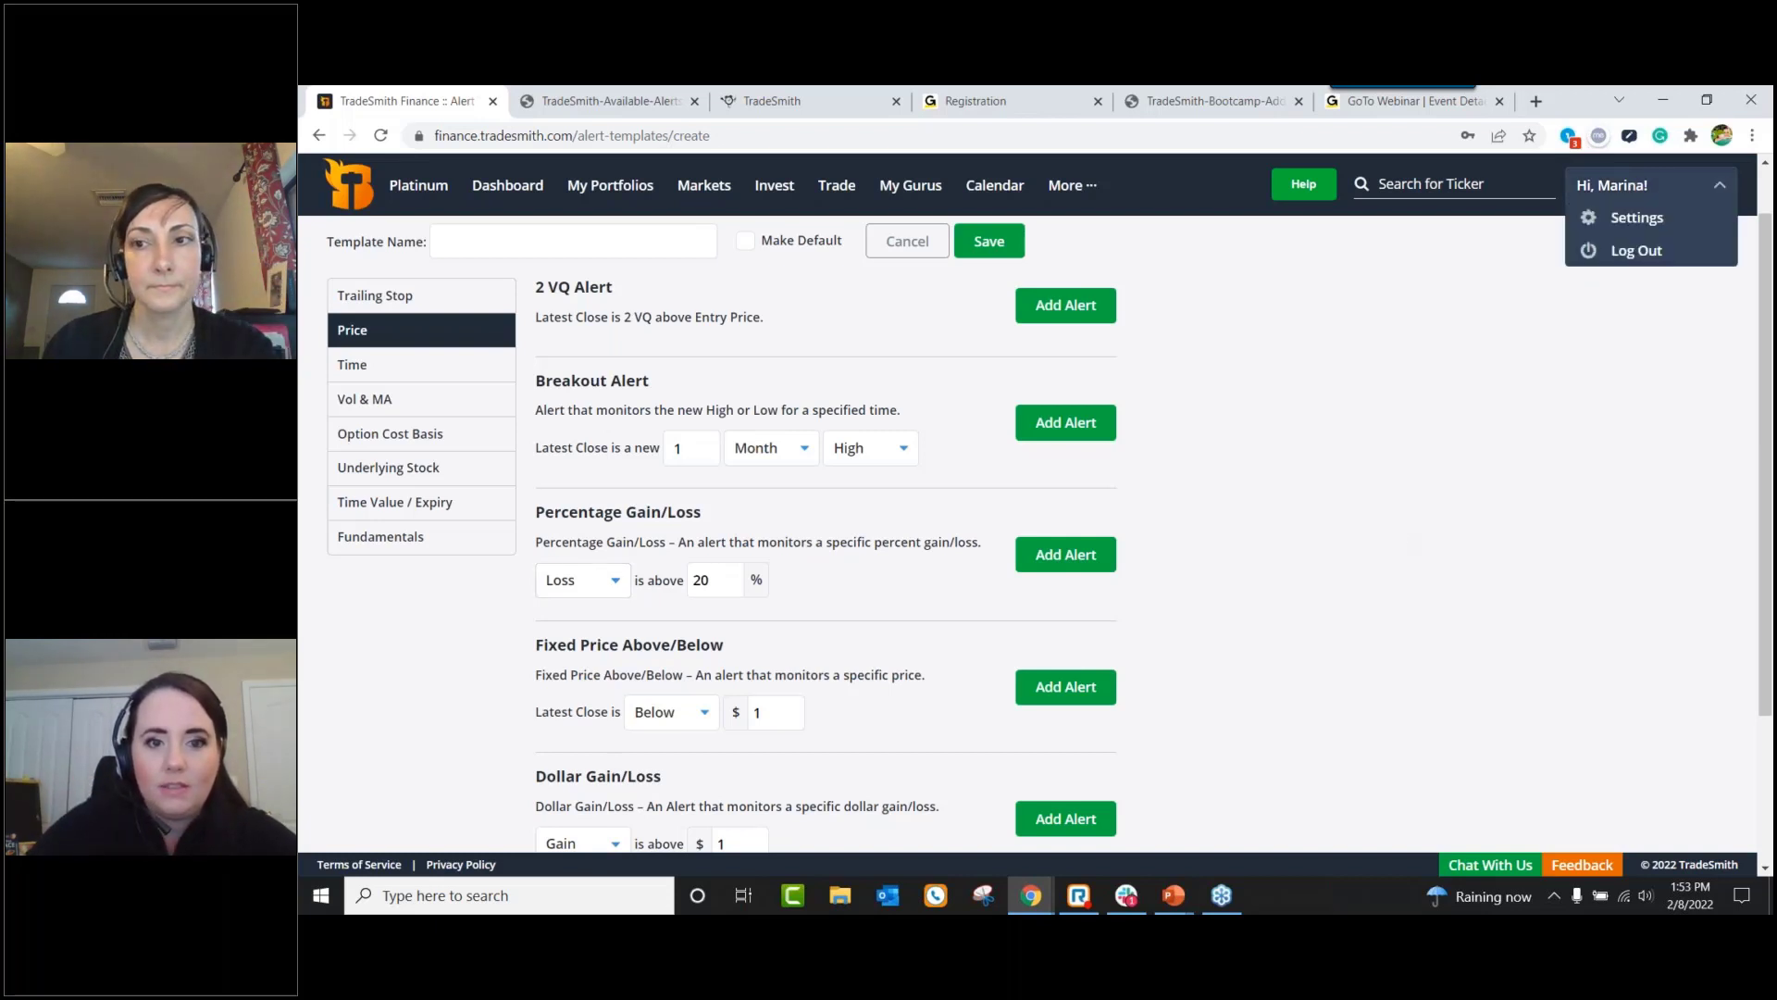
pyautogui.click(1677, 225)
pyautogui.click(474, 424)
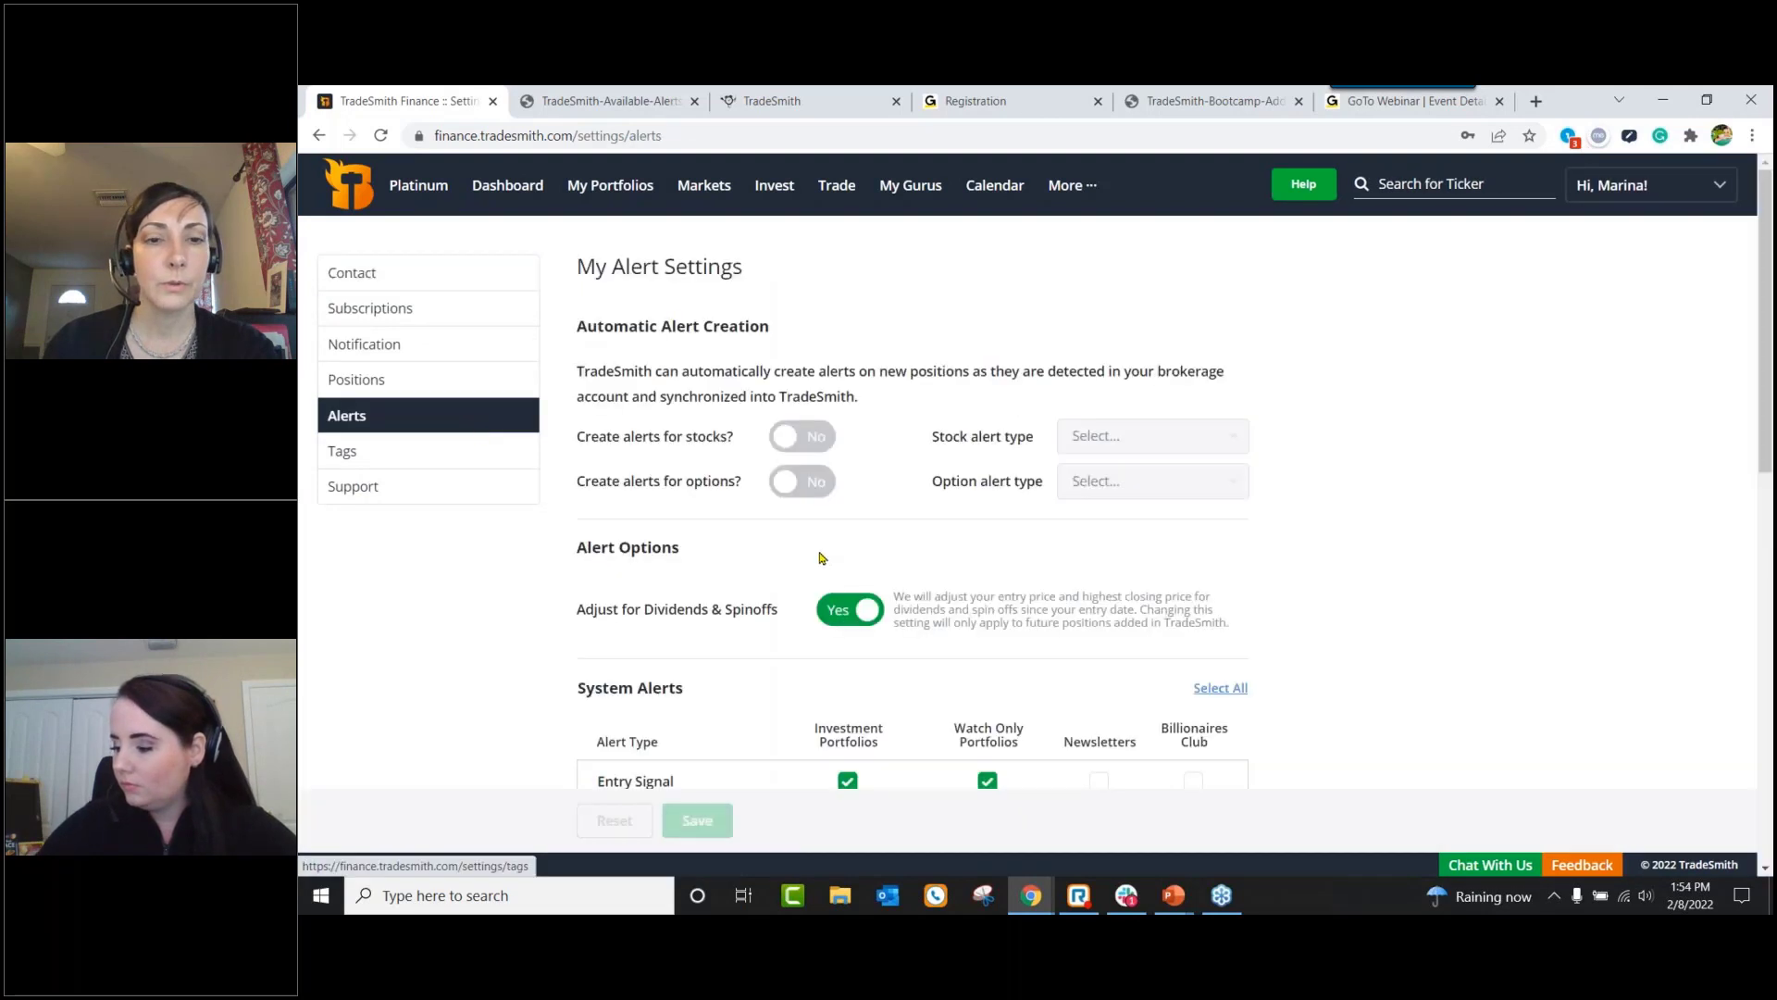
pyautogui.scroll(-5, 825, 559)
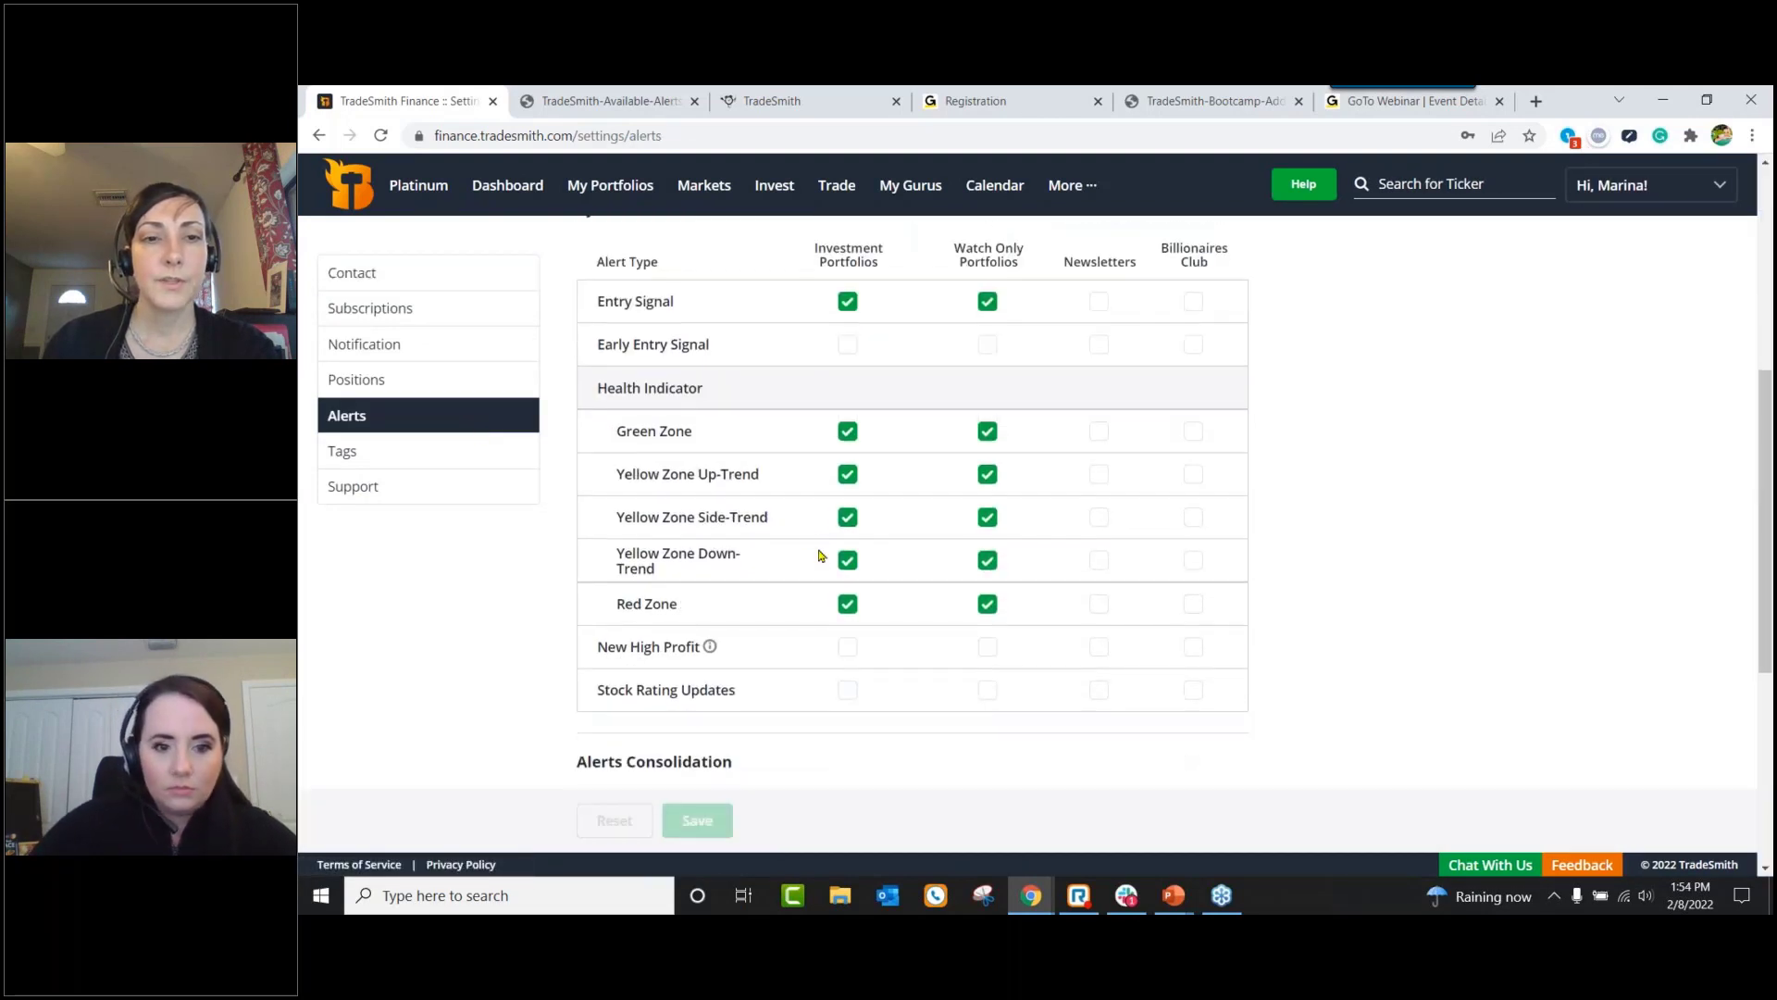
# Step: Examine the Health Indicator alert types in the System Alerts table, from Green Zone through Red Zone
pyautogui.moveTo(597, 389); pyautogui.dragTo(715, 393)
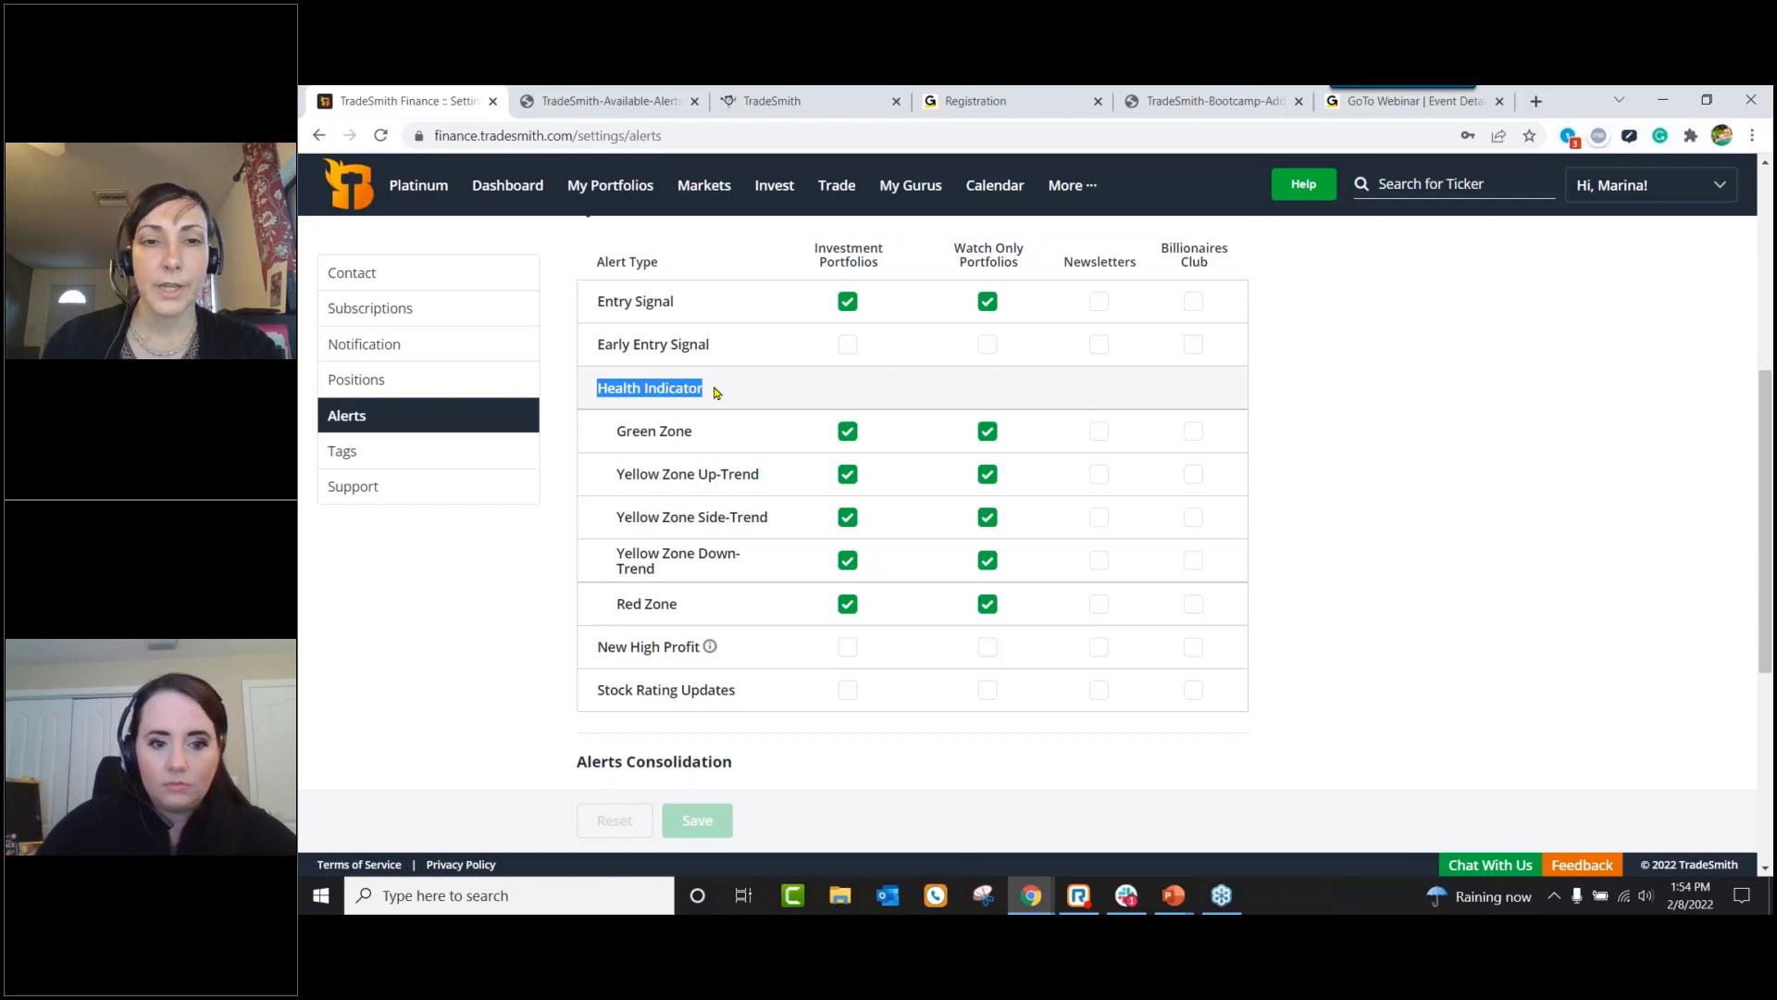
pyautogui.click(715, 393)
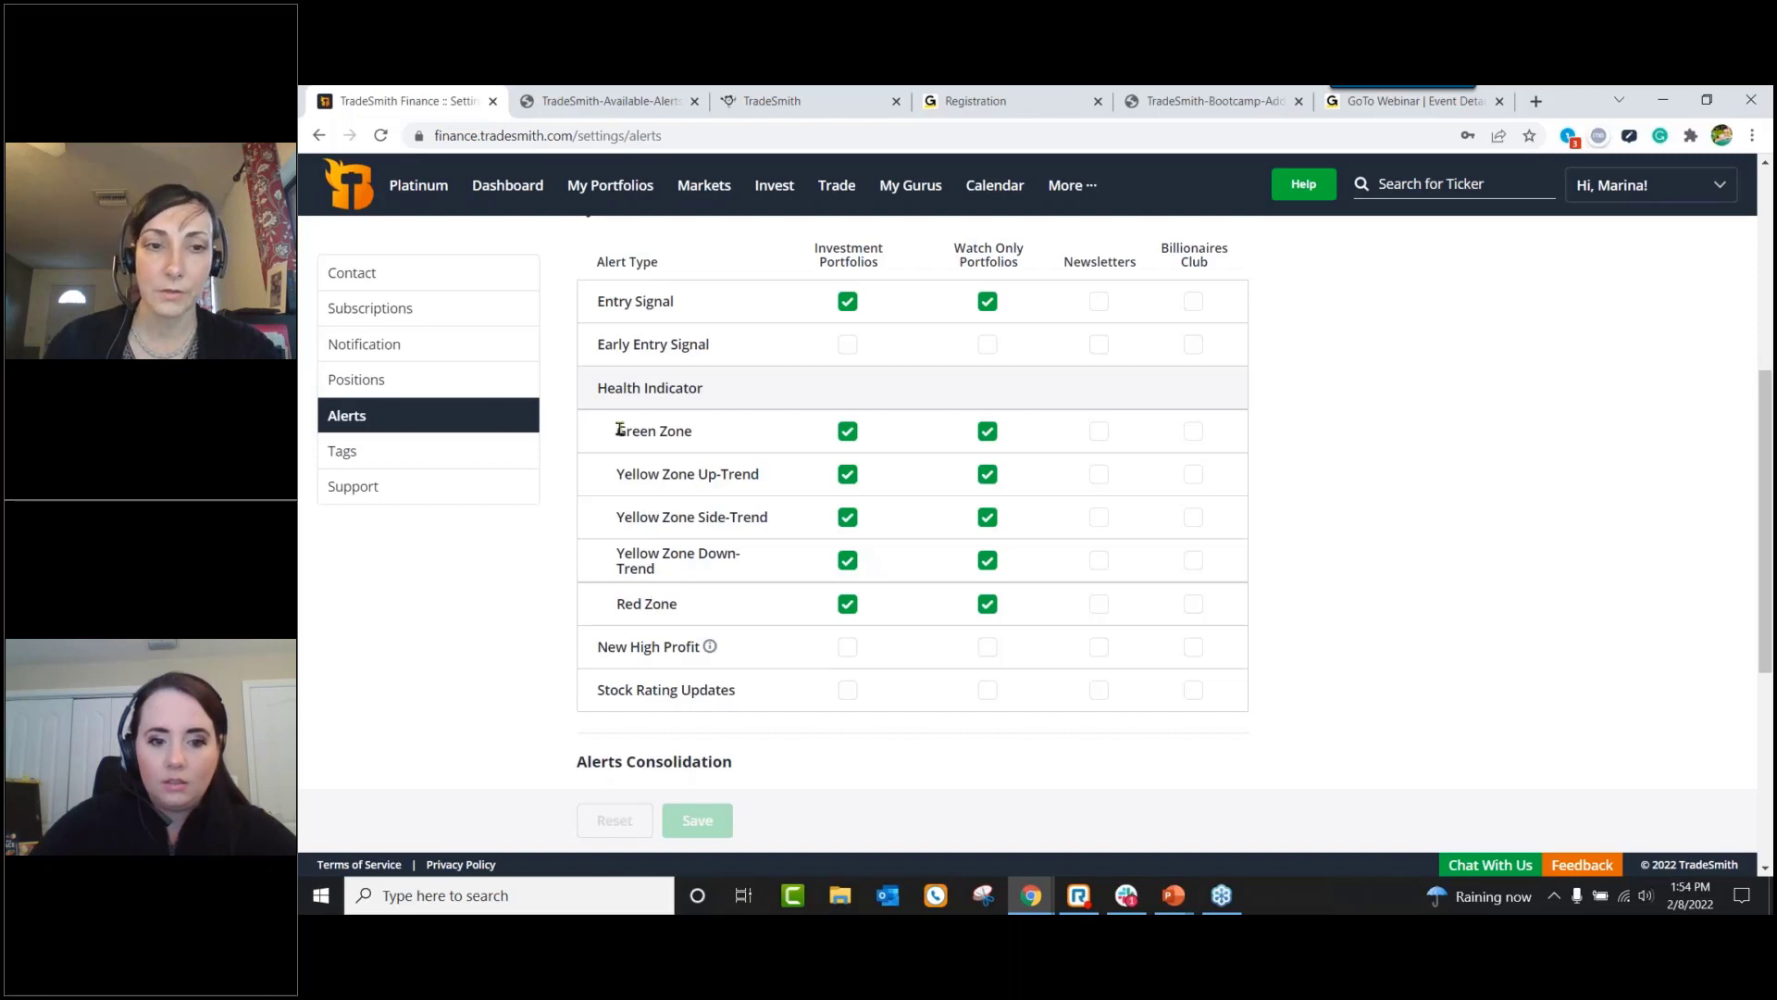
pyautogui.moveTo(616, 430); pyautogui.dragTo(761, 488)
pyautogui.moveTo(615, 516); pyautogui.dragTo(772, 519)
pyautogui.moveTo(617, 552); pyautogui.dragTo(687, 608)
pyautogui.doubleClick(629, 604)
pyautogui.click(490, 592)
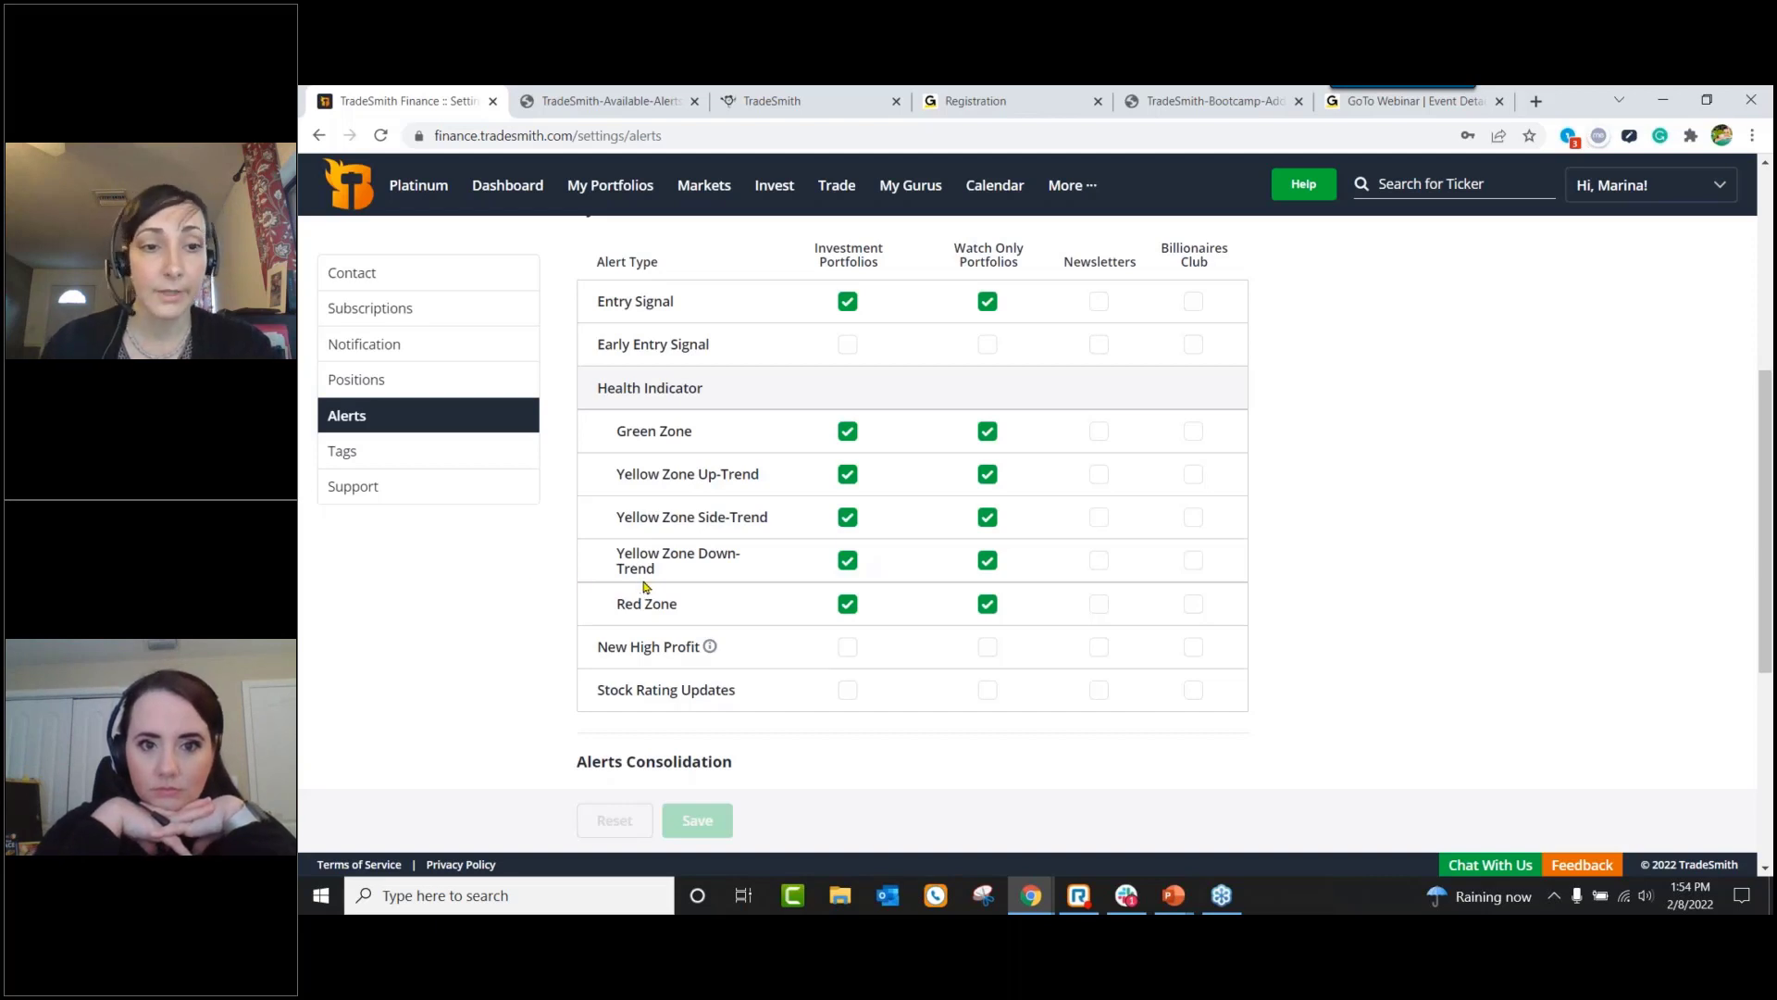
# Step: Turn the Yellow Zone Side-Trend alert for Investment Portfolios off and back on
pyautogui.click(846, 518)
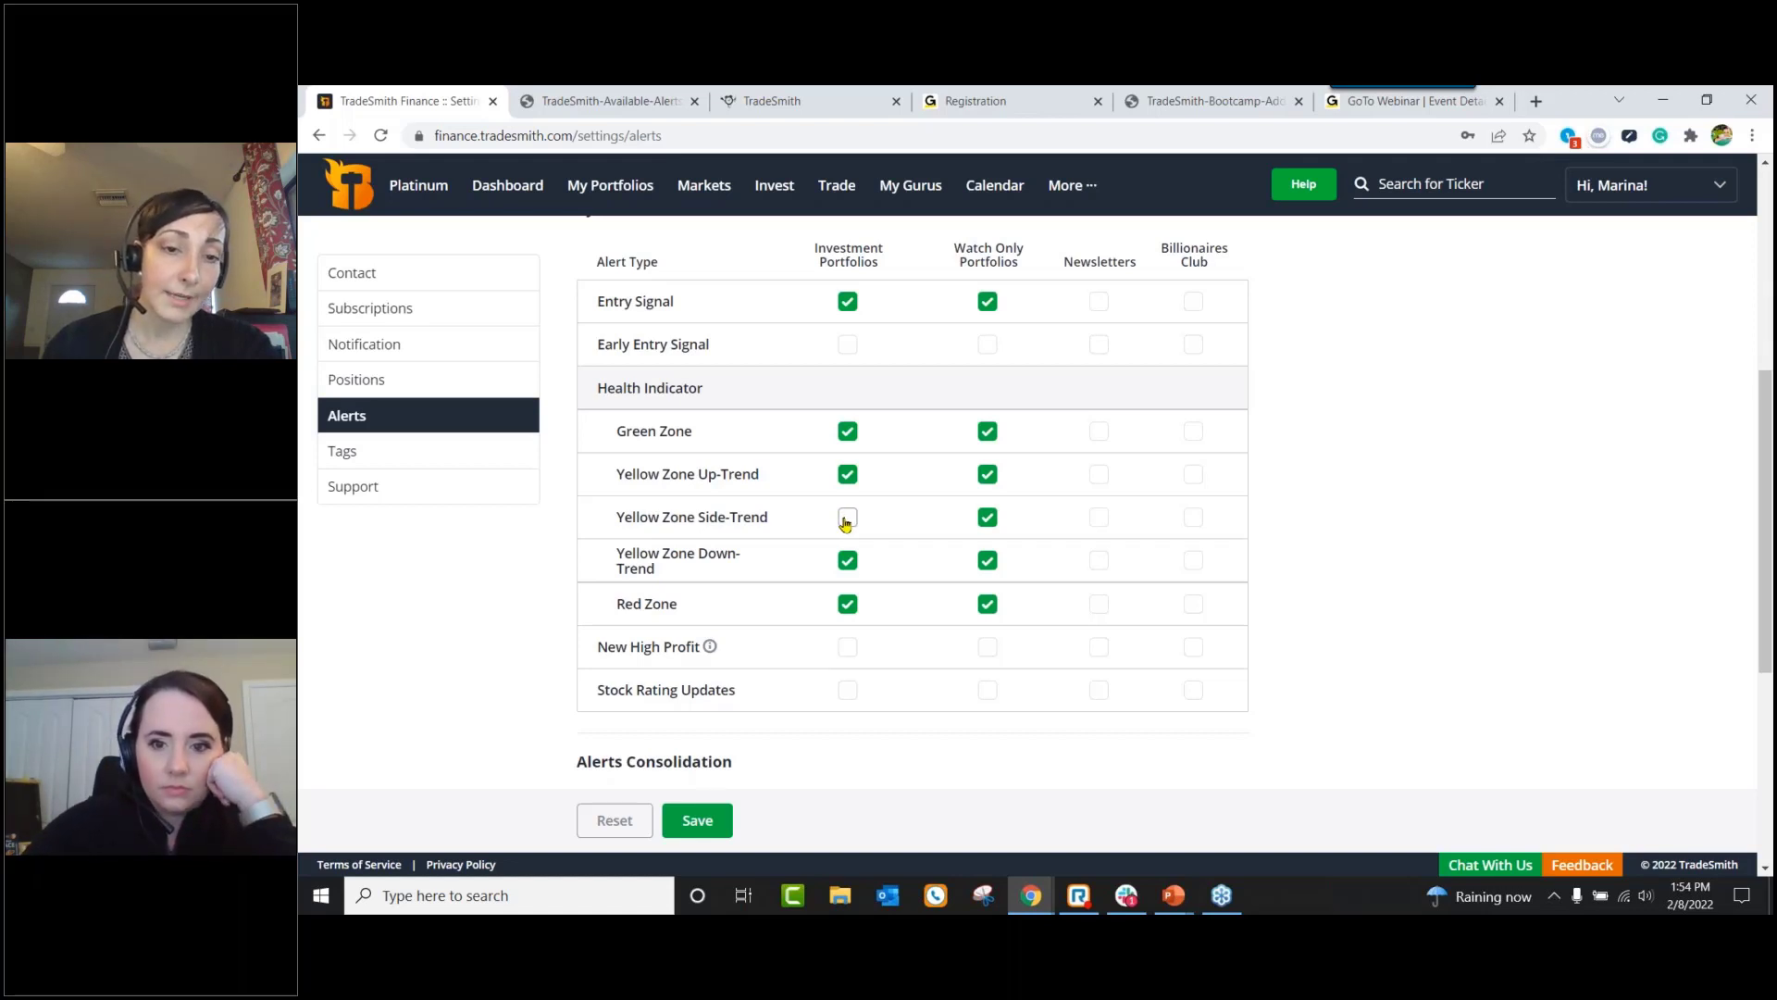
pyautogui.click(846, 518)
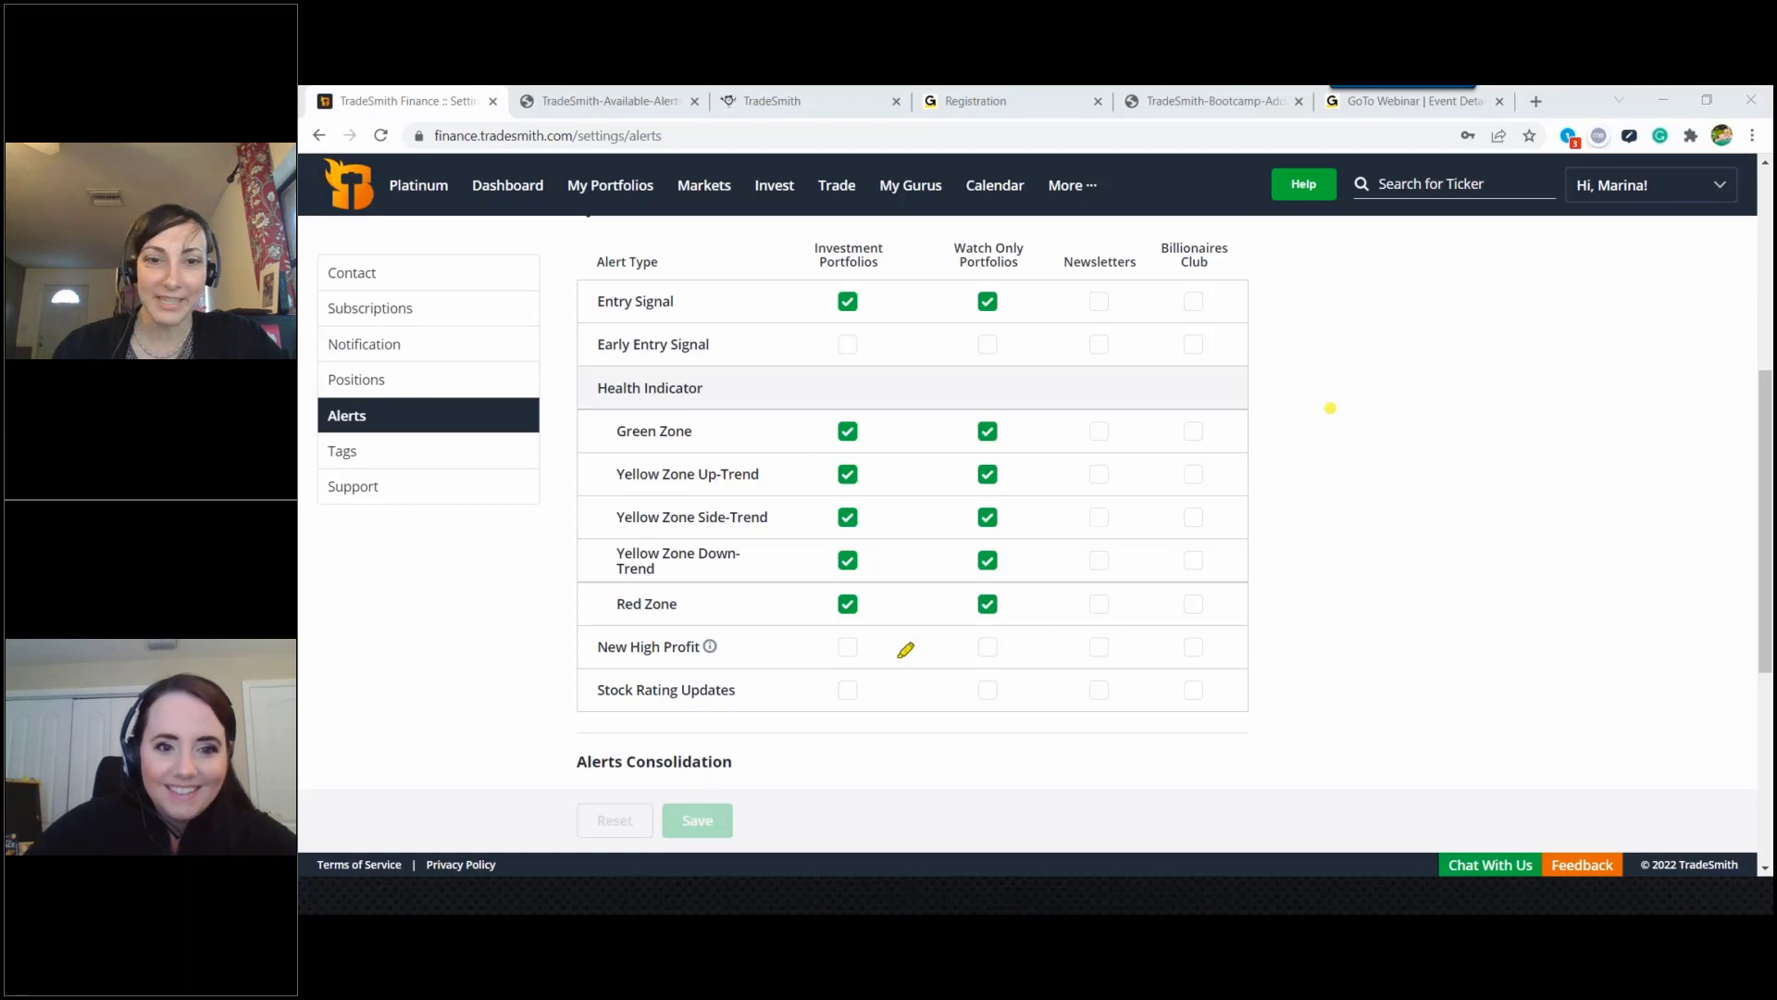
# Step: Circle the Investment Portfolios checkboxes in yellow highlighter and underline each Health Indicator zone from Green Zone to Red Zone
pyautogui.moveTo(872, 614)
pyautogui.mouseDown()
pyautogui.moveTo(887, 437)
pyautogui.moveTo(847, 400)
pyautogui.moveTo(820, 533)
pyautogui.moveTo(836, 623)
pyautogui.moveTo(871, 621)
pyautogui.mouseUp()
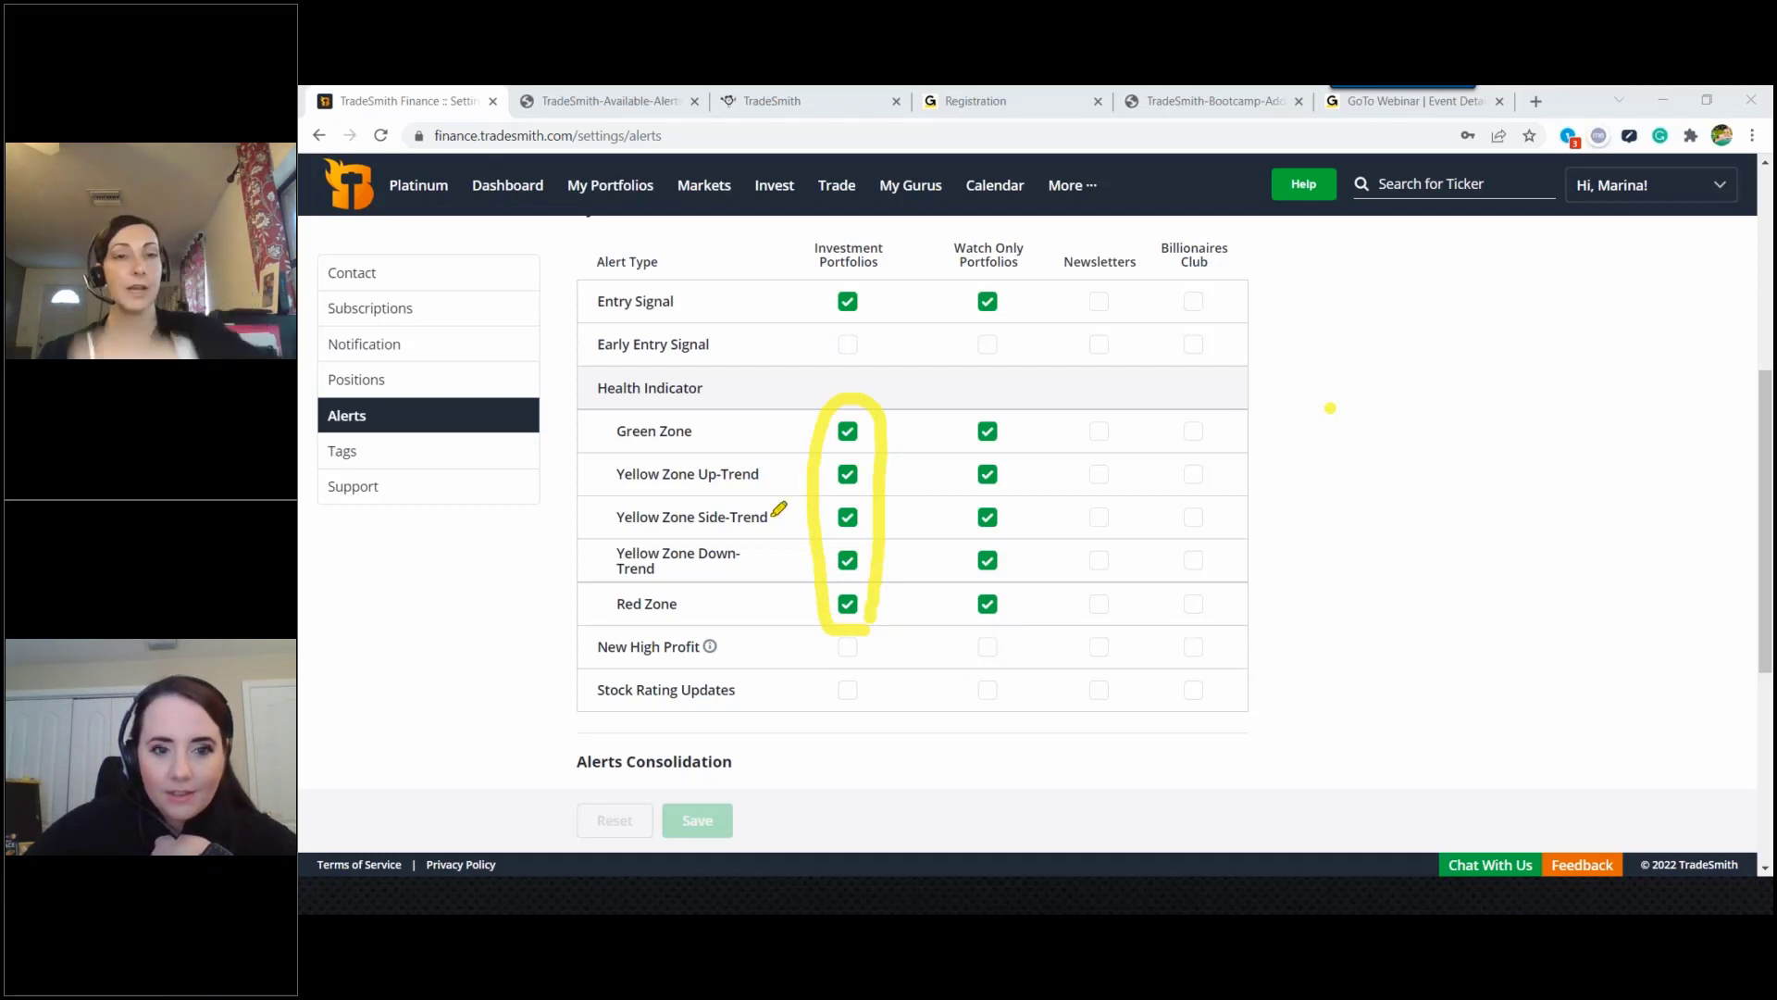
pyautogui.moveTo(597, 452); pyautogui.dragTo(775, 463)
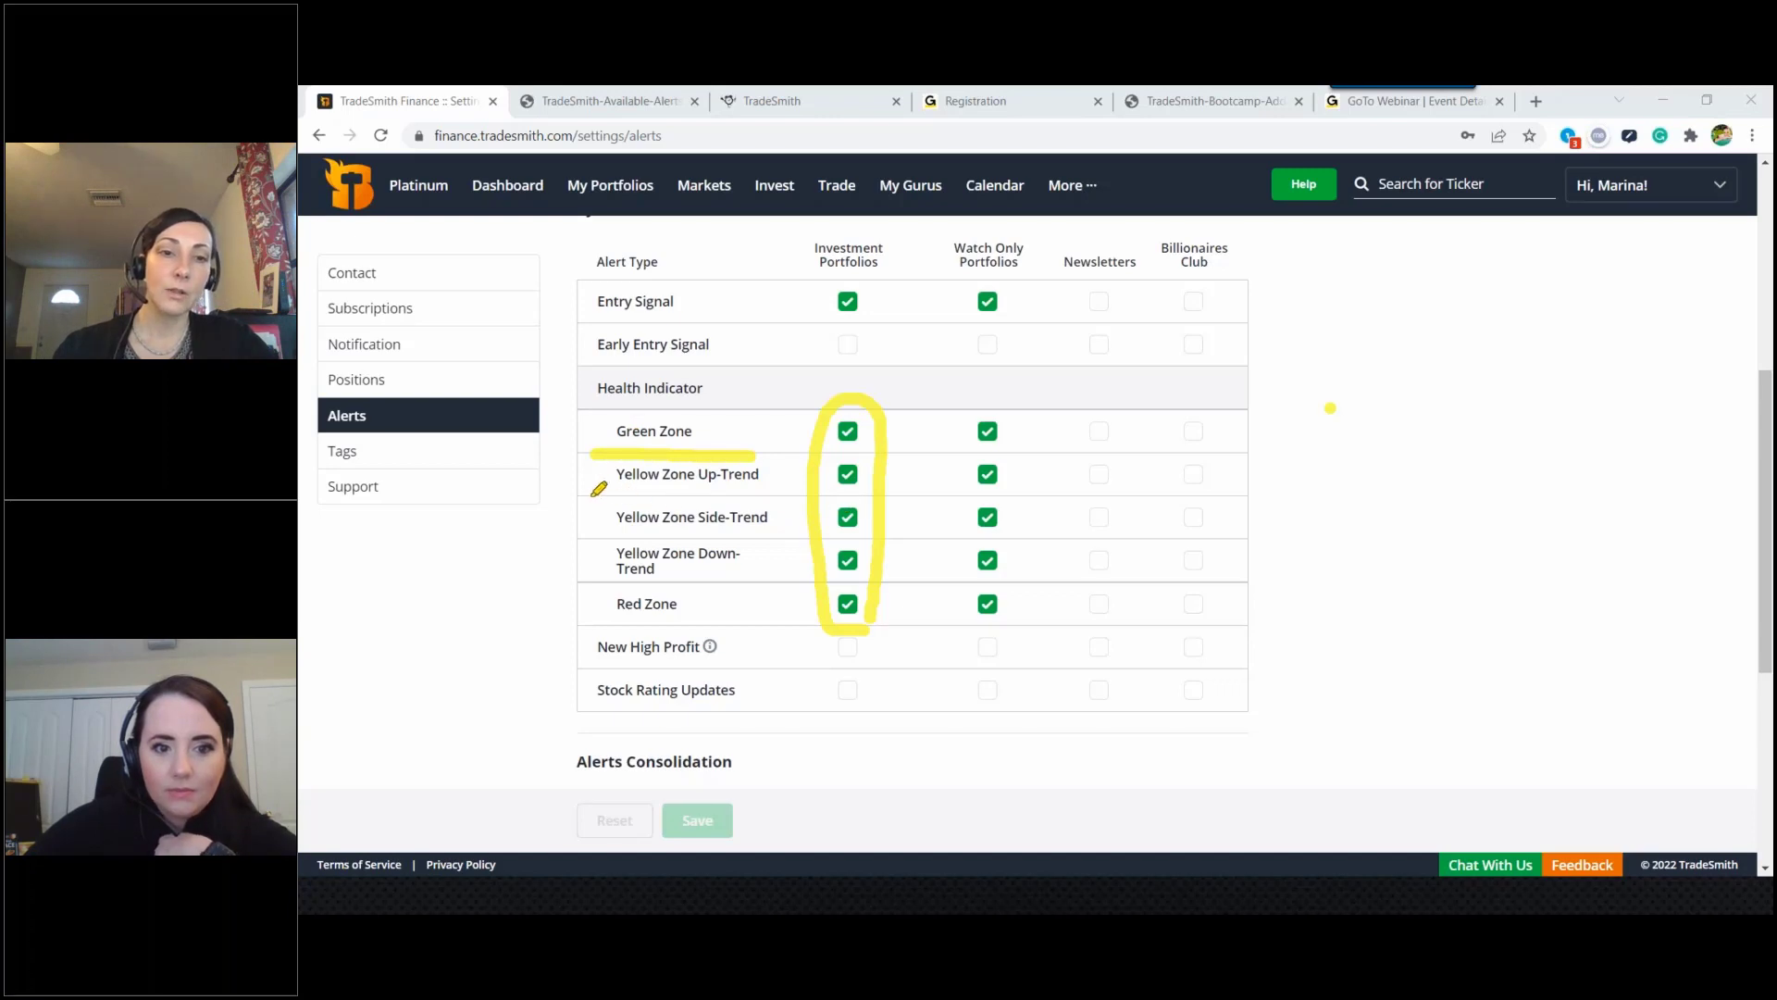
pyautogui.moveTo(593, 495); pyautogui.dragTo(765, 504)
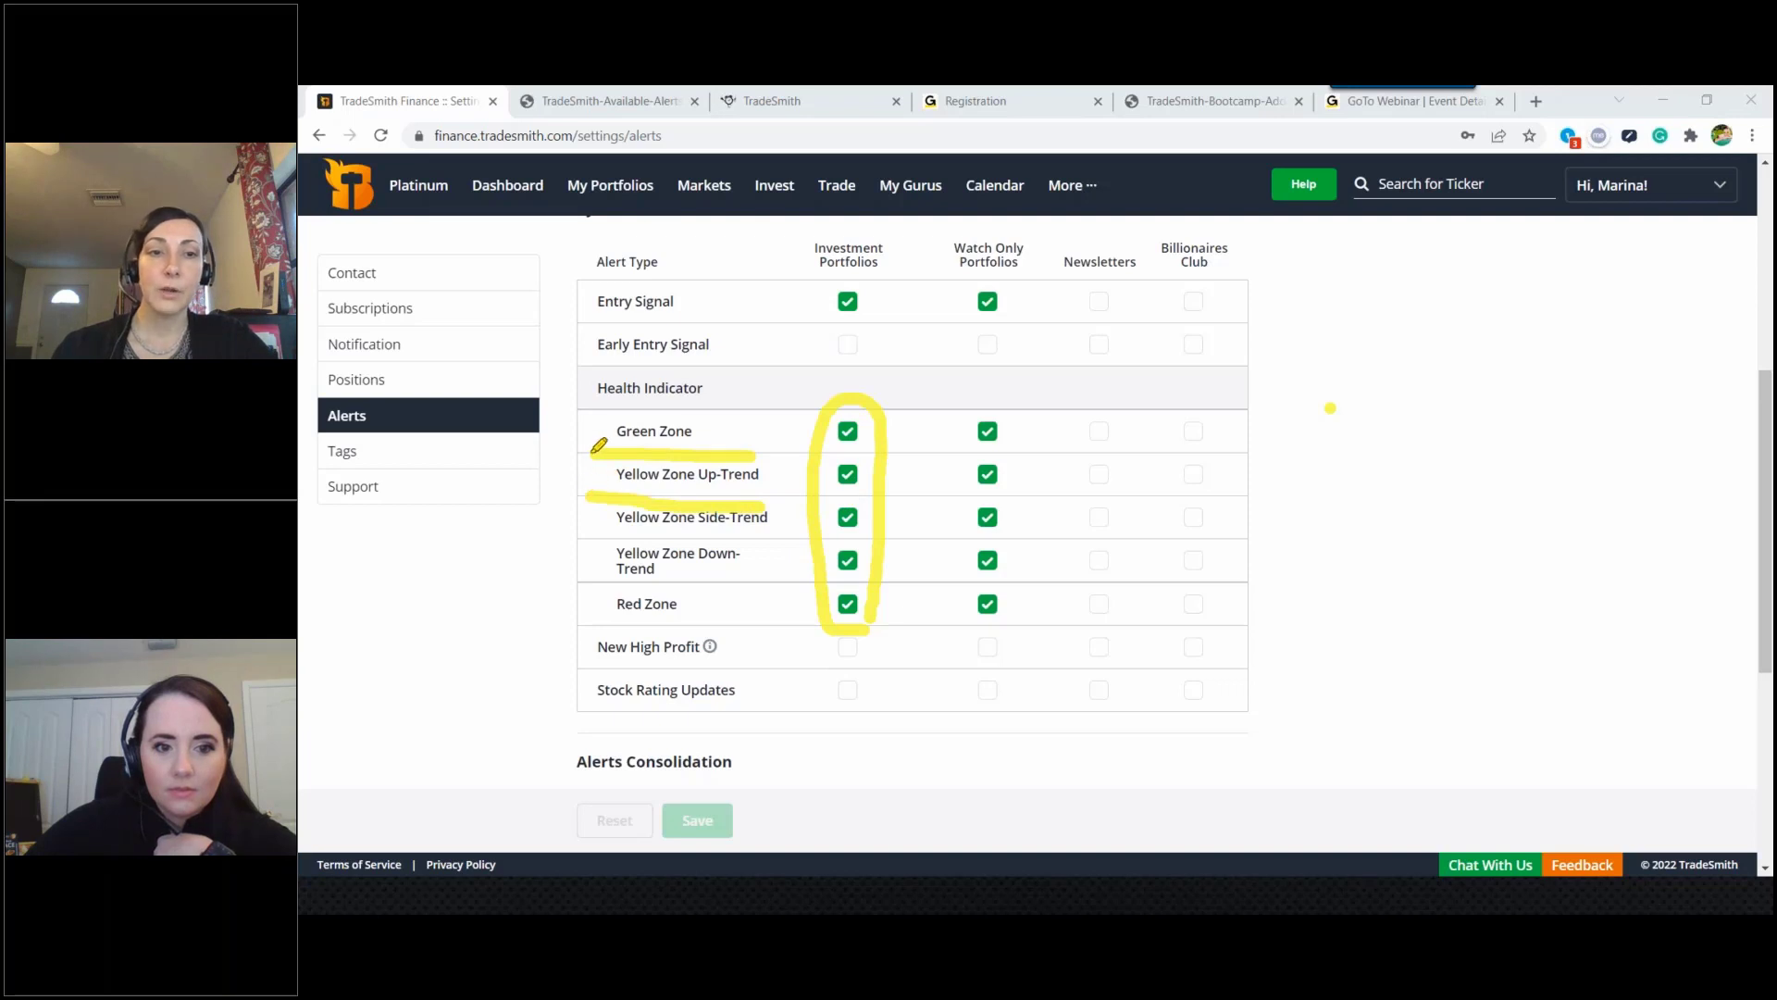
pyautogui.moveTo(599, 445); pyautogui.dragTo(765, 459)
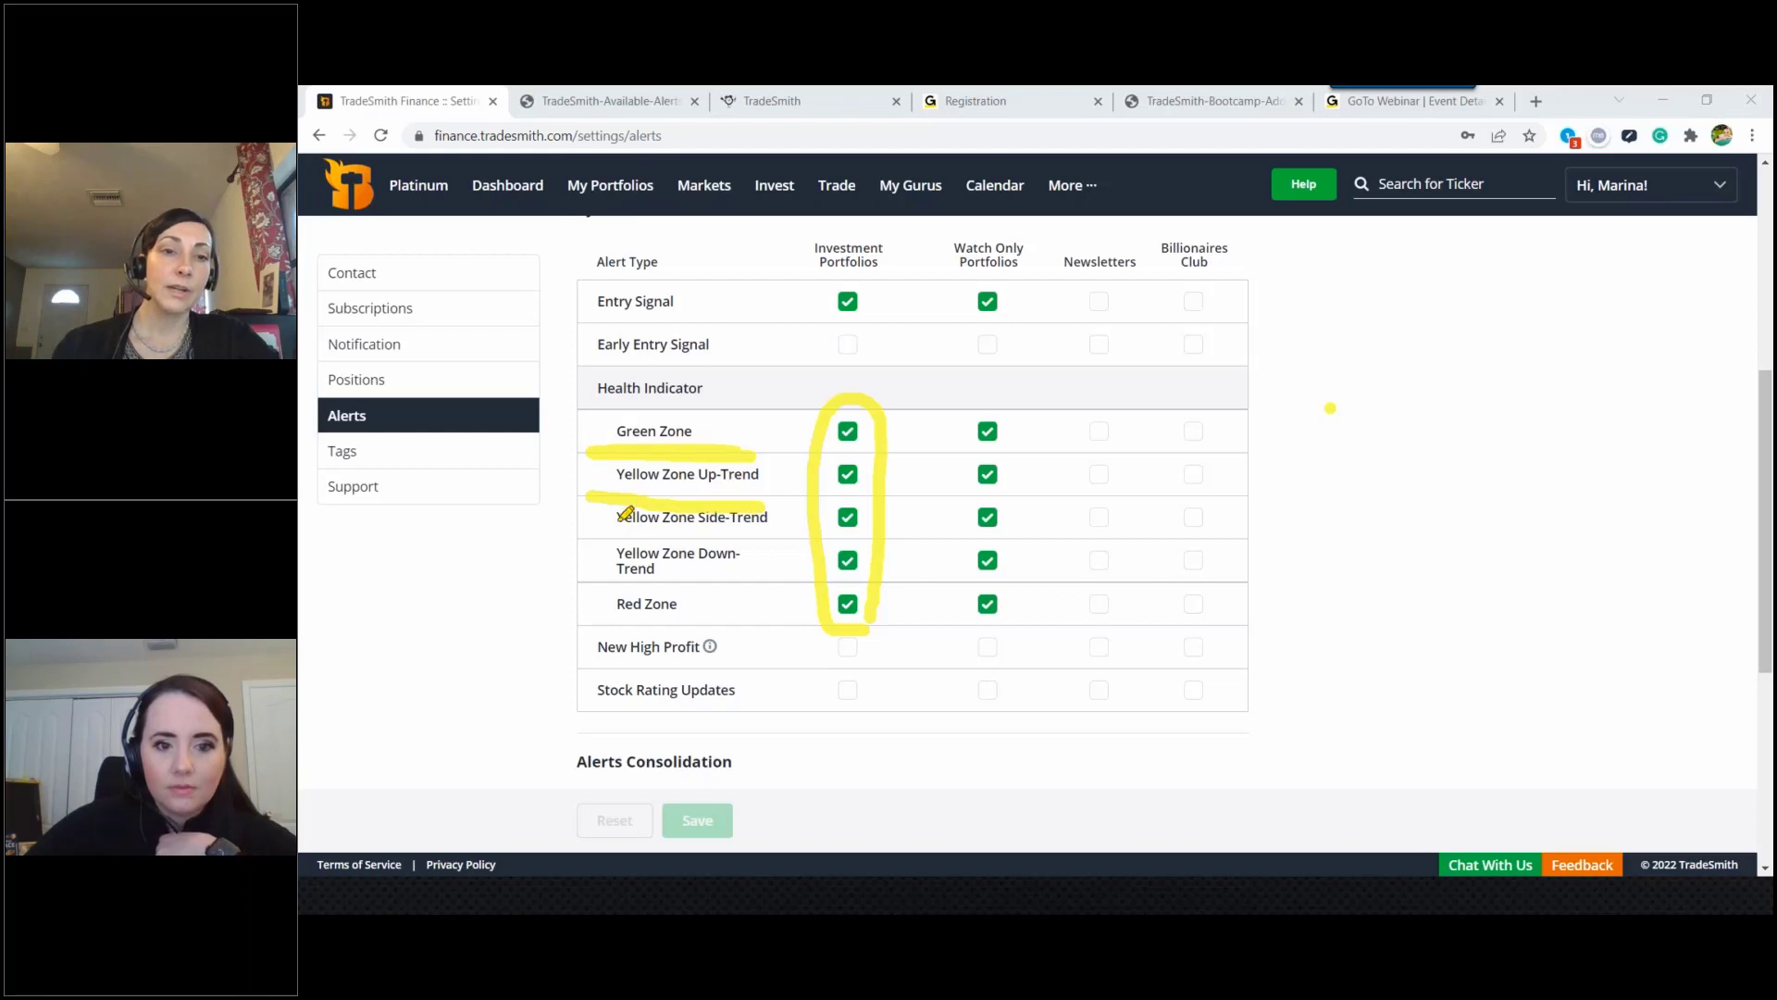
pyautogui.moveTo(597, 535); pyautogui.dragTo(772, 530)
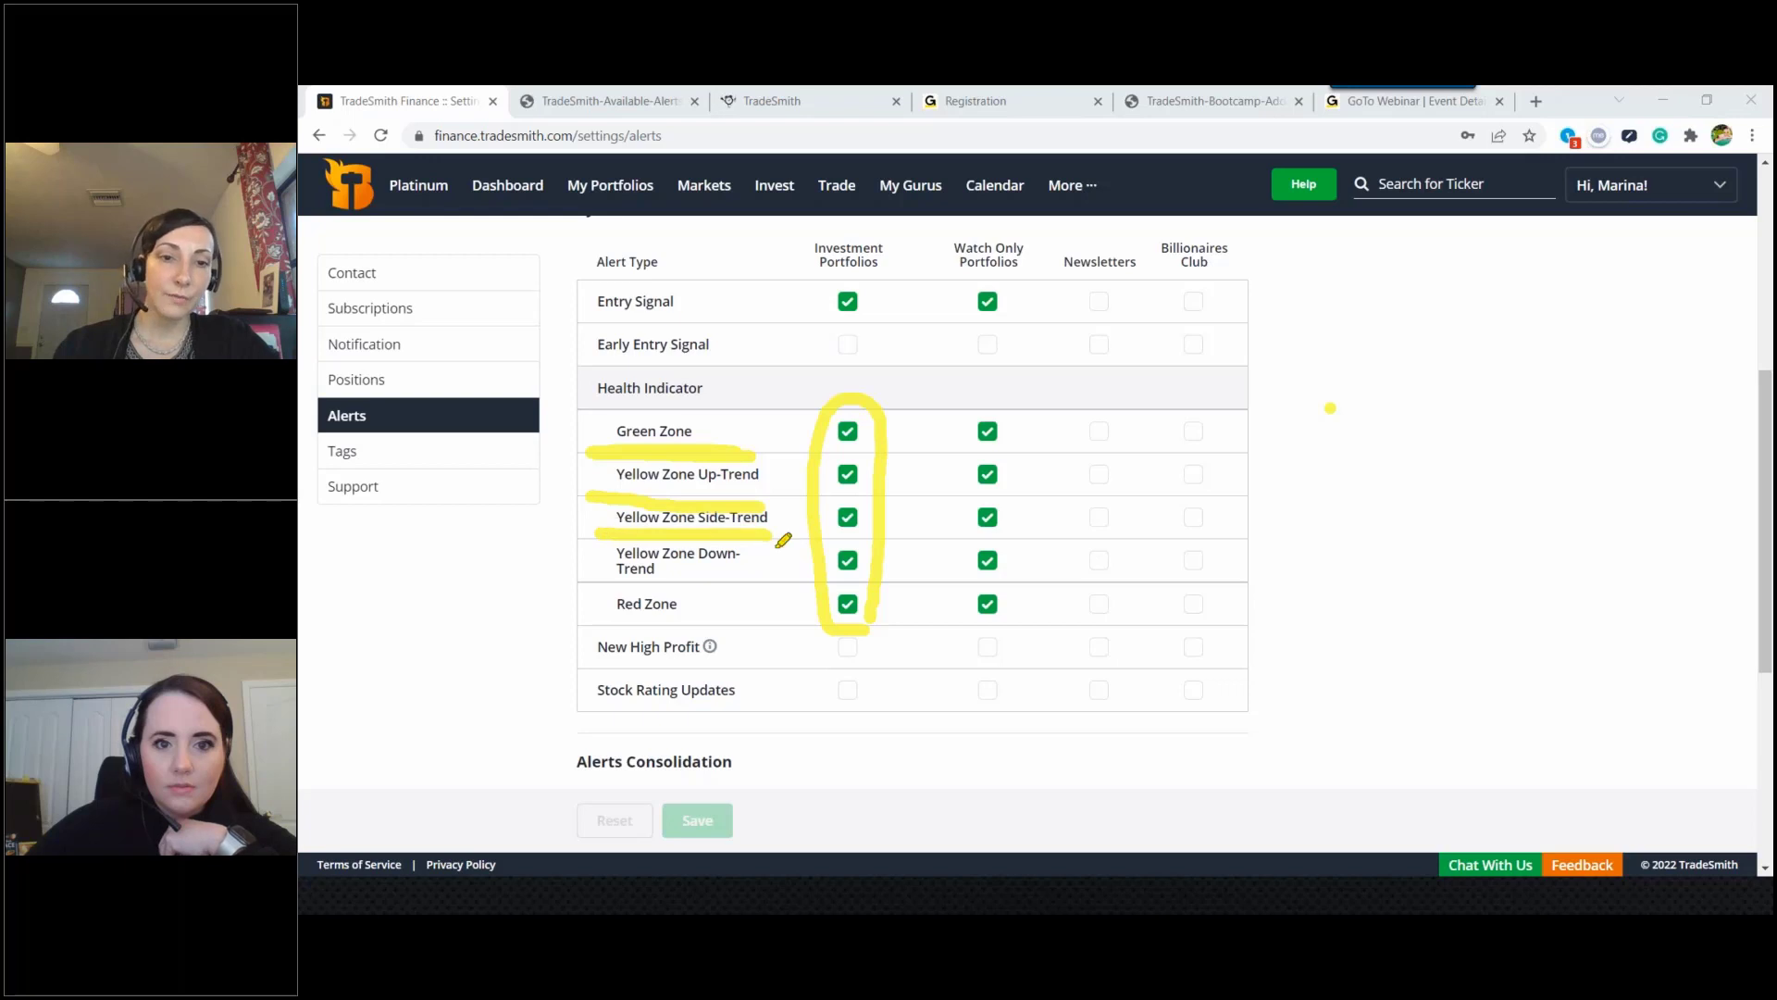
pyautogui.moveTo(590, 582); pyautogui.dragTo(777, 592)
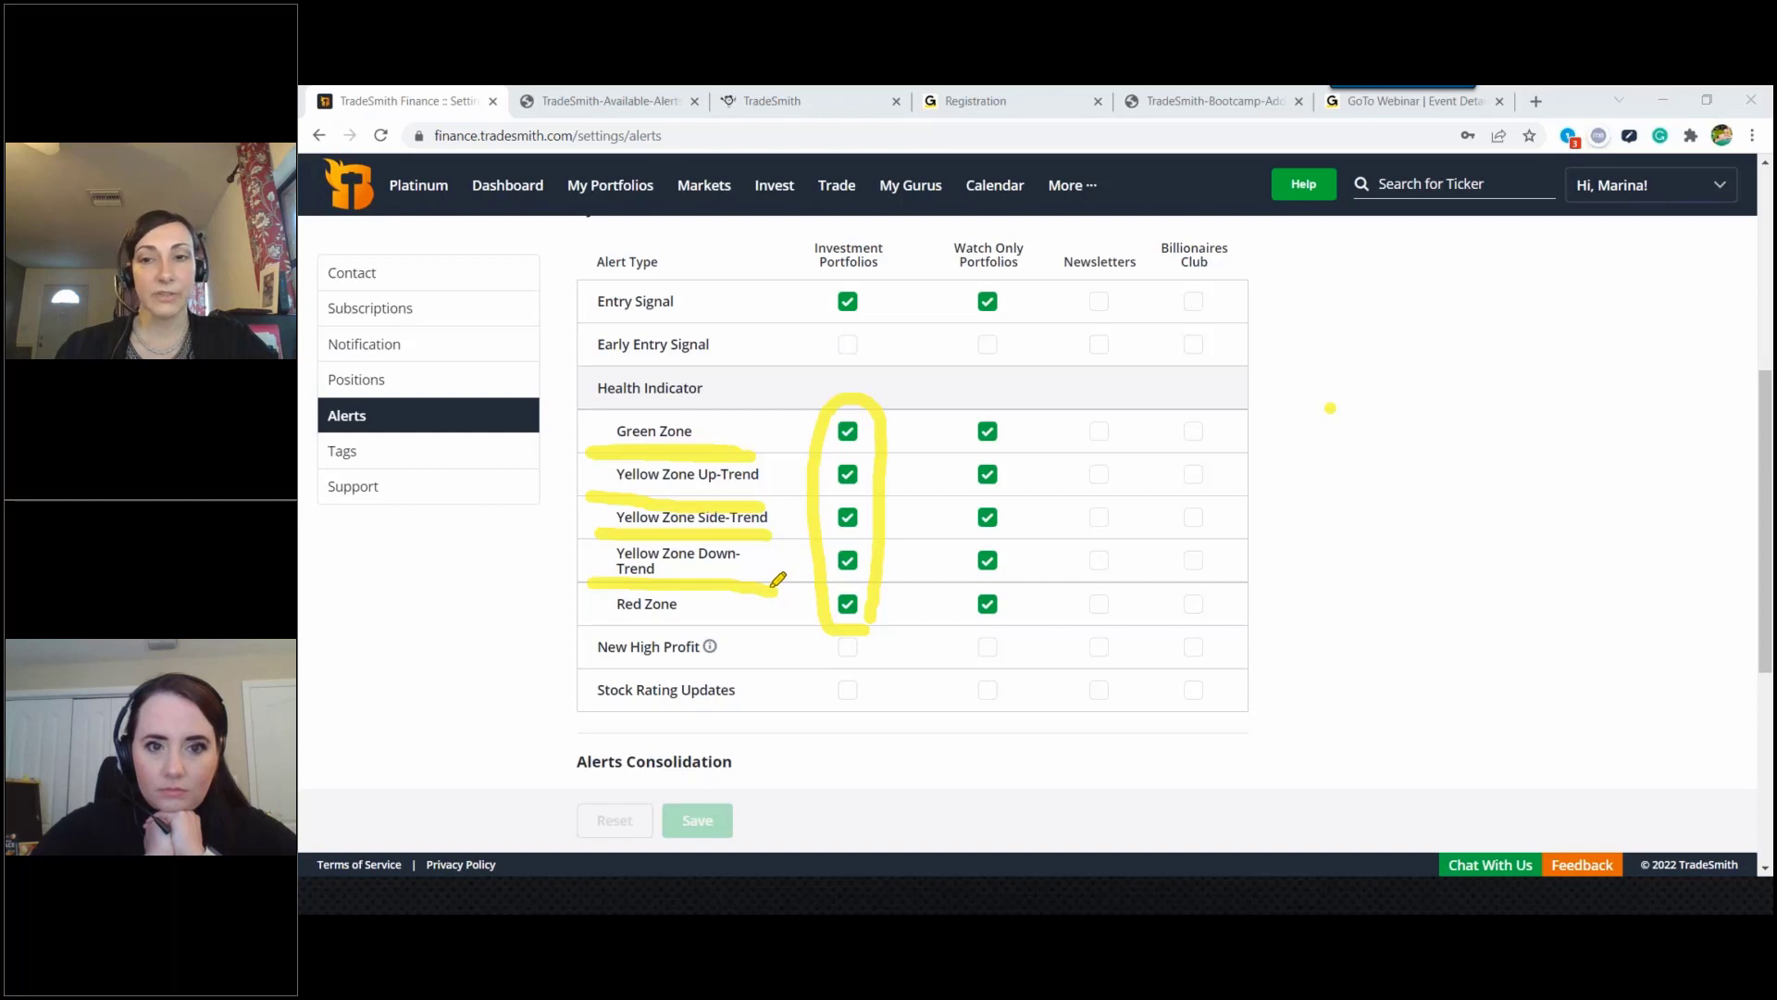
pyautogui.moveTo(584, 624); pyautogui.dragTo(807, 626)
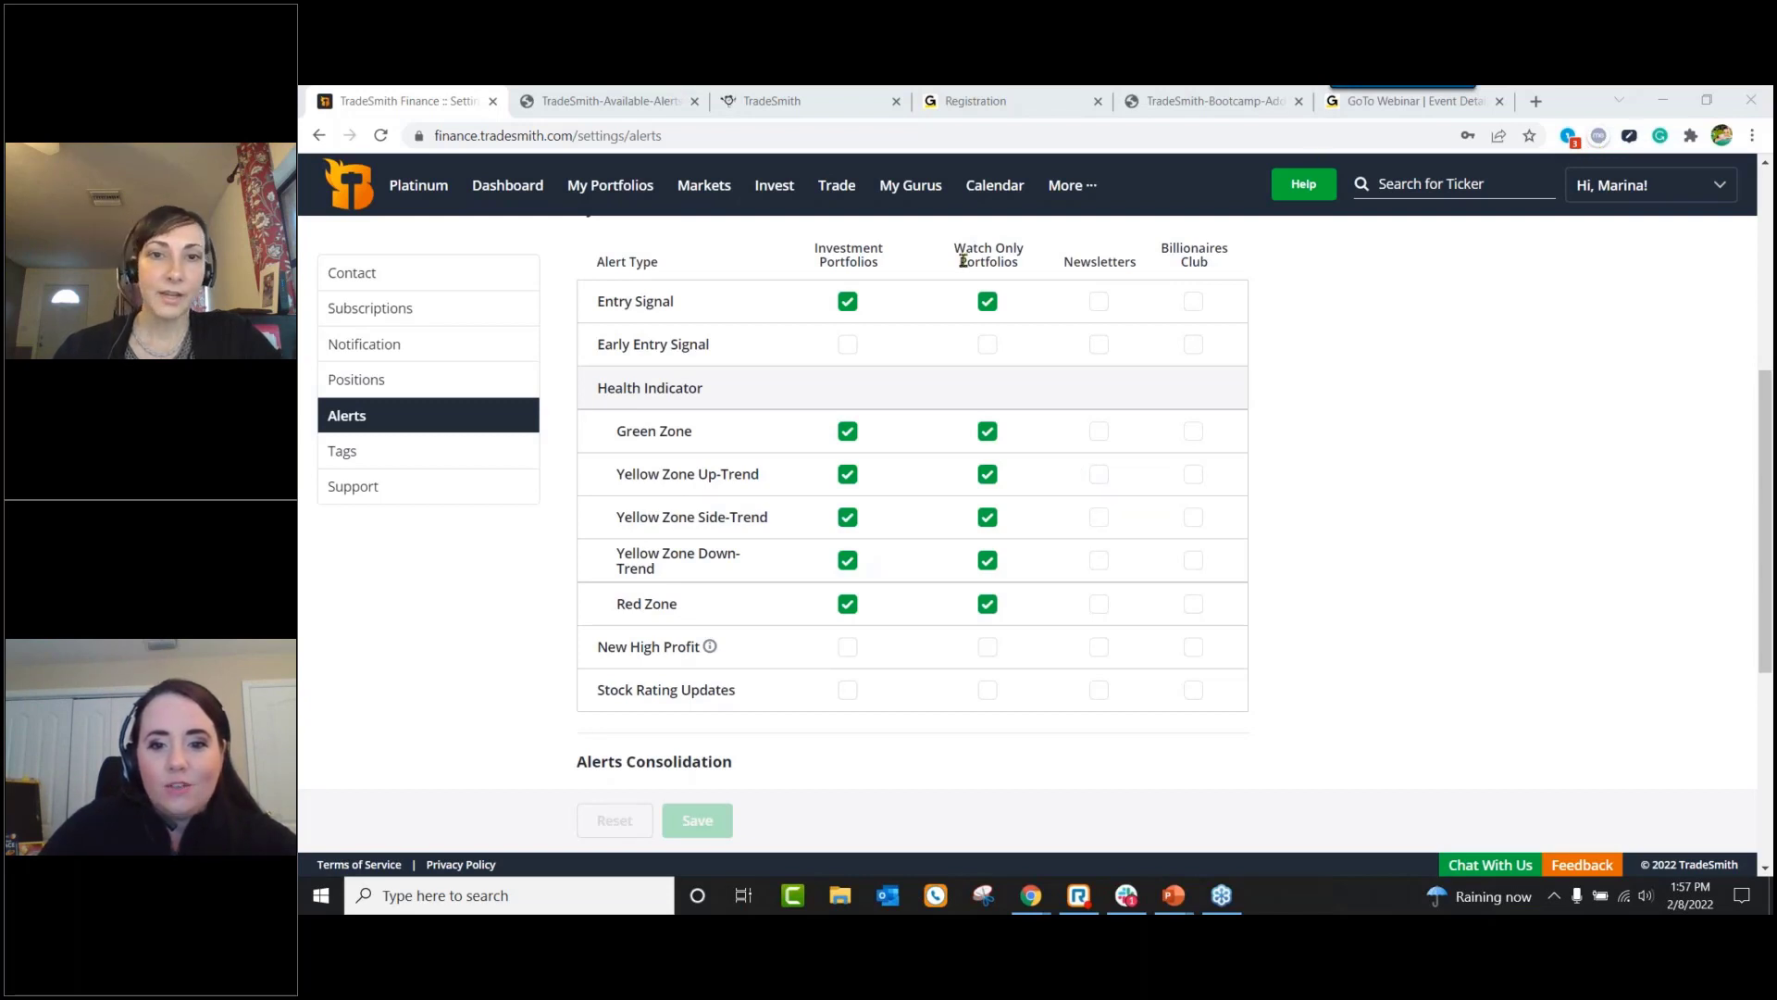
# Step: Open the positions of the CCi30 portfolio from the watch-only portfolios
pyautogui.click(617, 195)
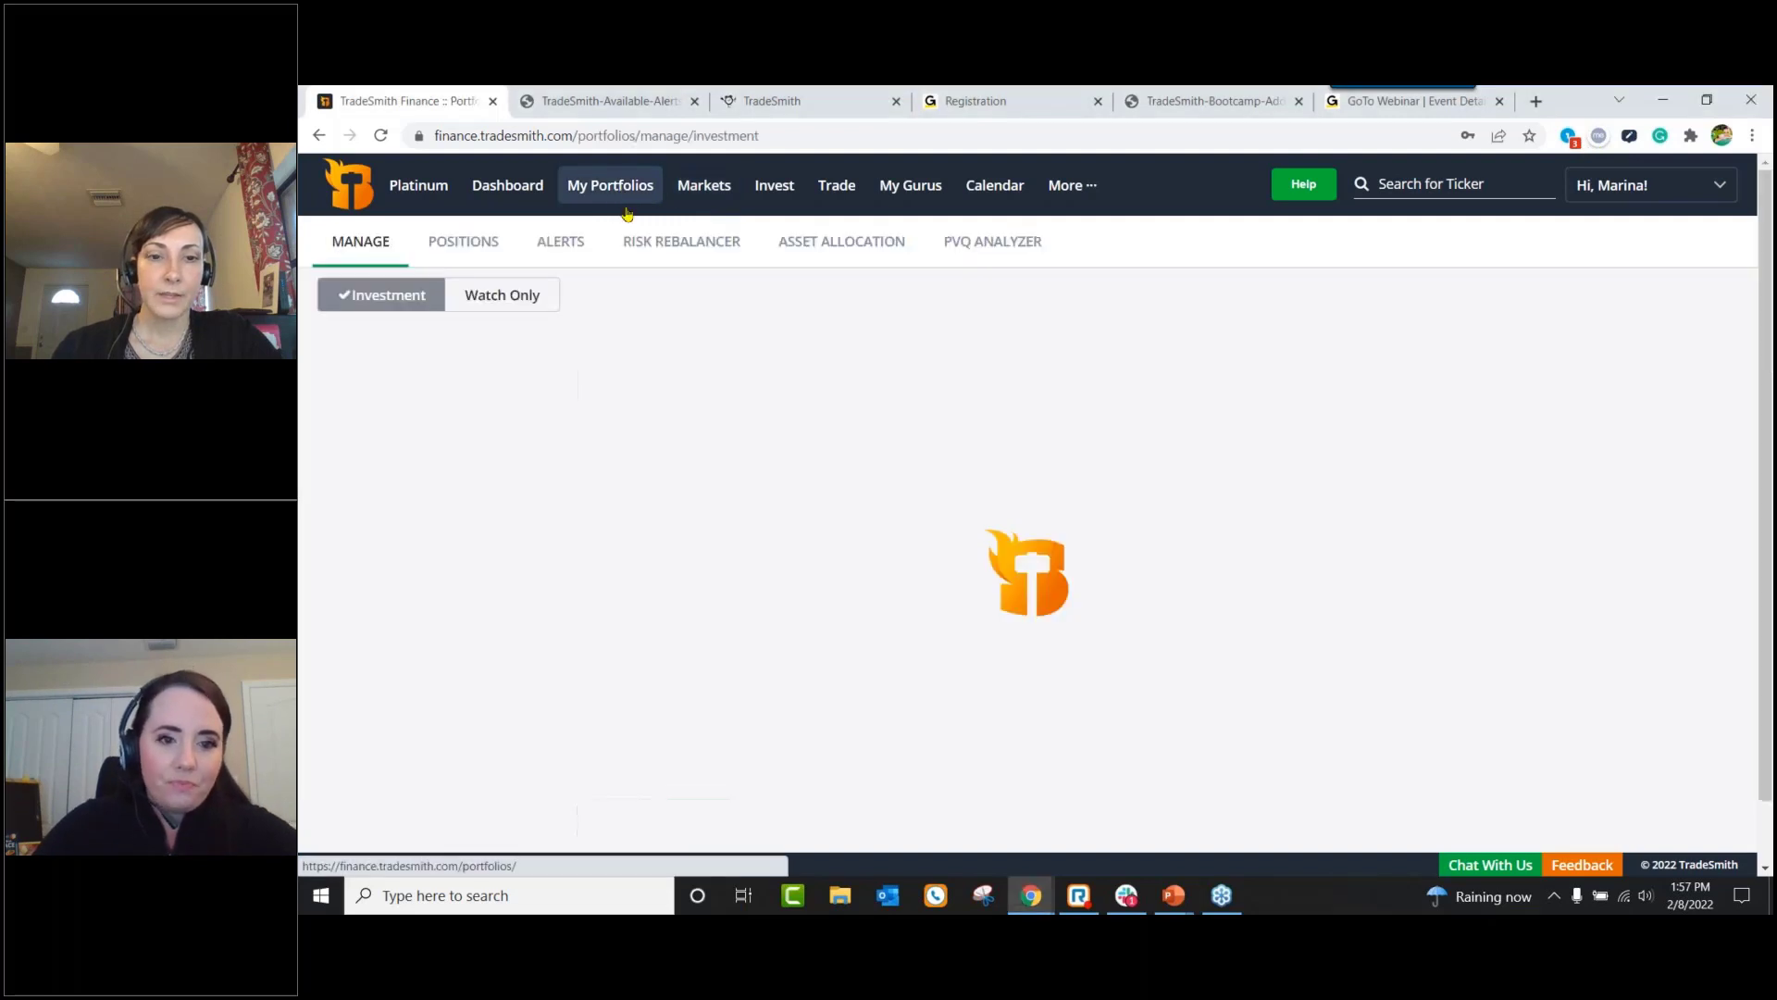
pyautogui.click(519, 298)
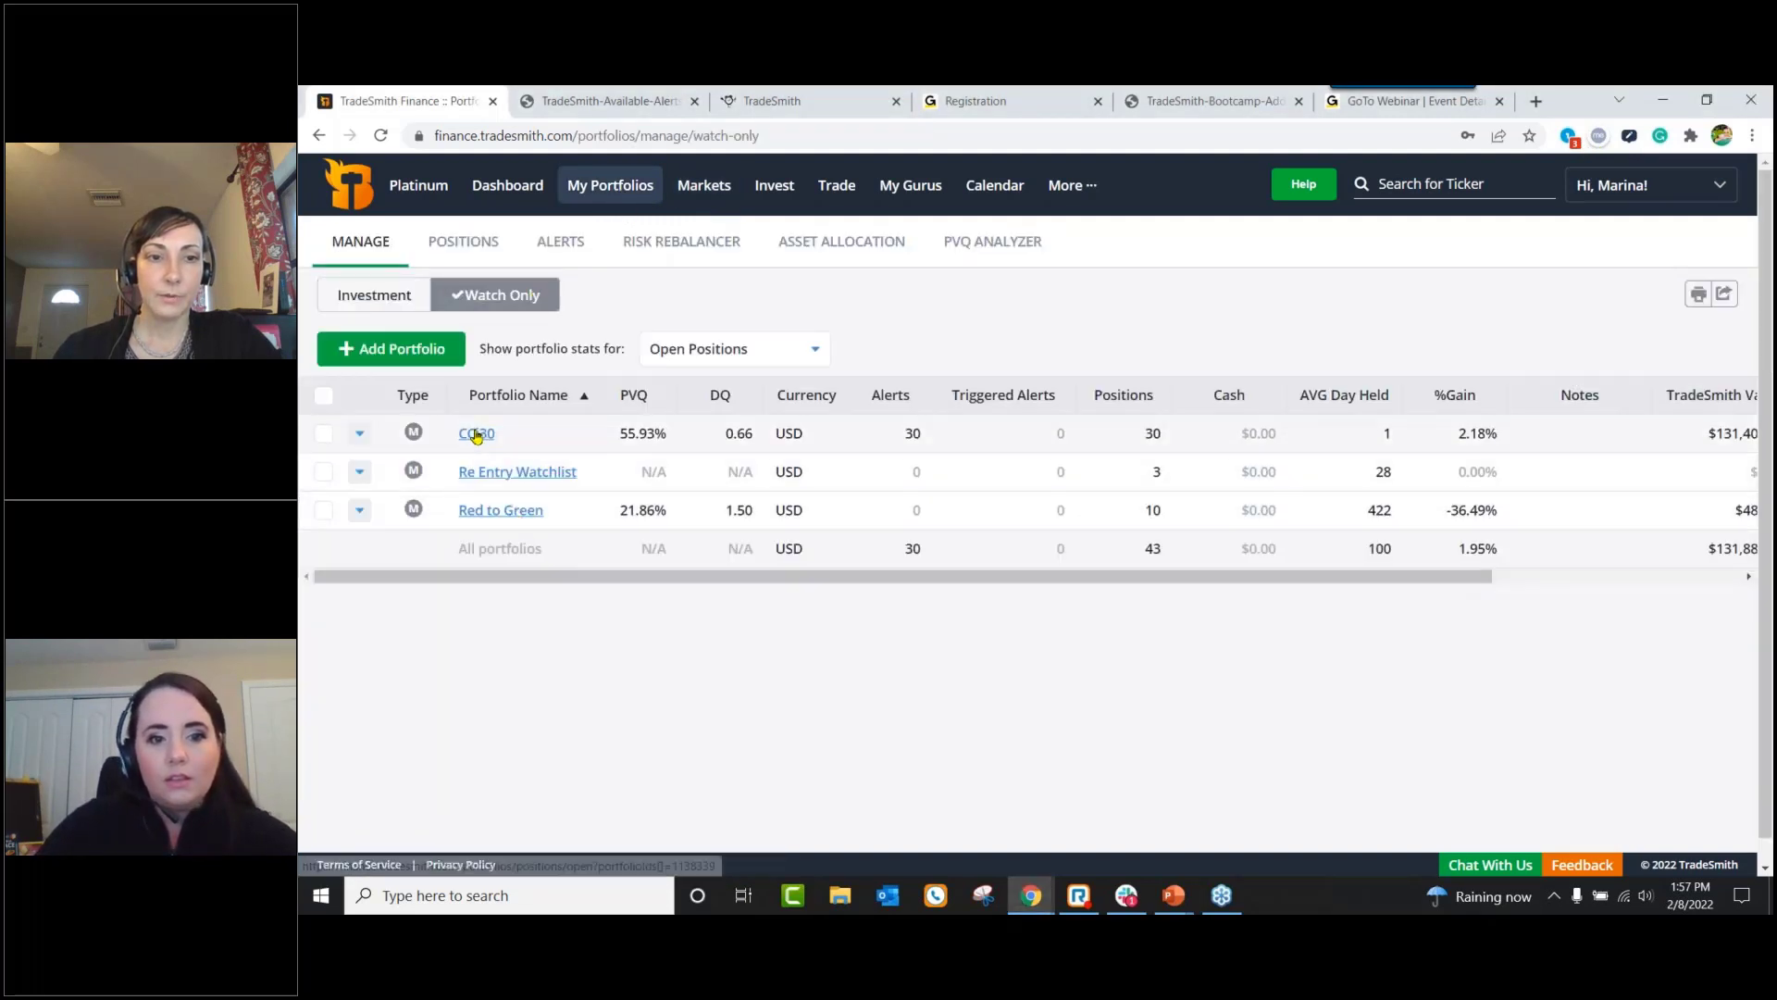
pyautogui.click(476, 433)
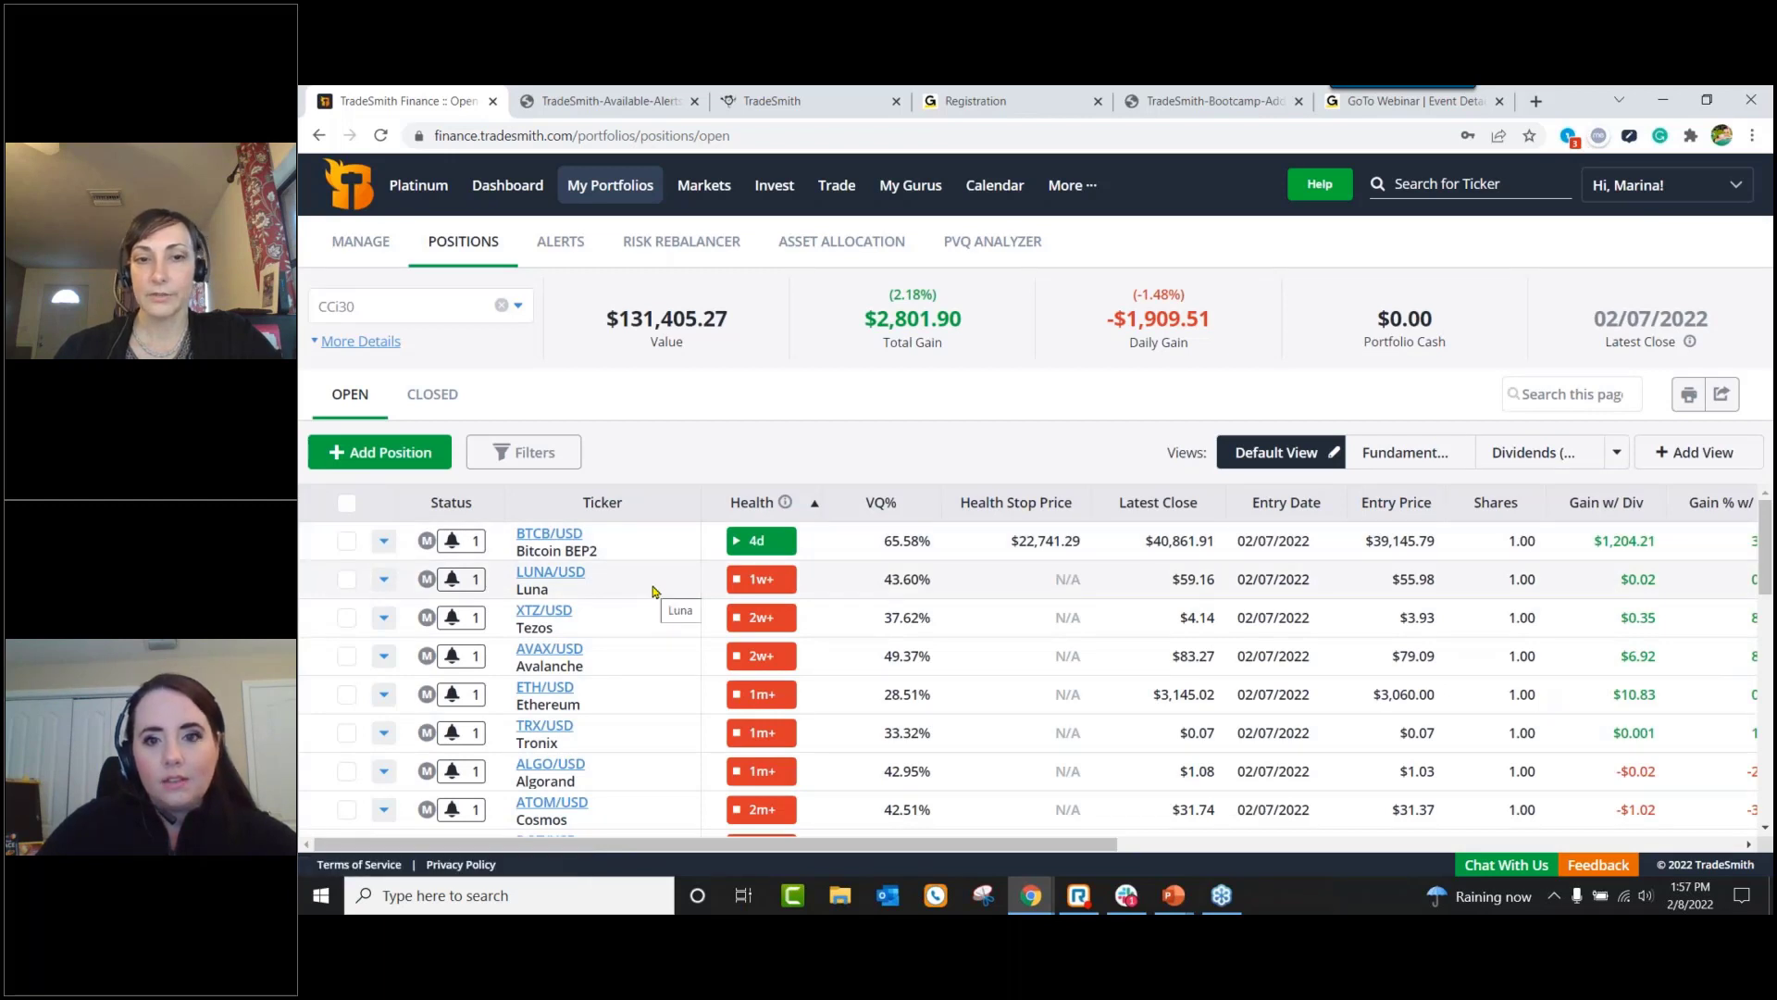
# Step: Open the XTZ/USD (Tezos) position from the CCi30 portfolio and show its alerts
pyautogui.click(552, 615)
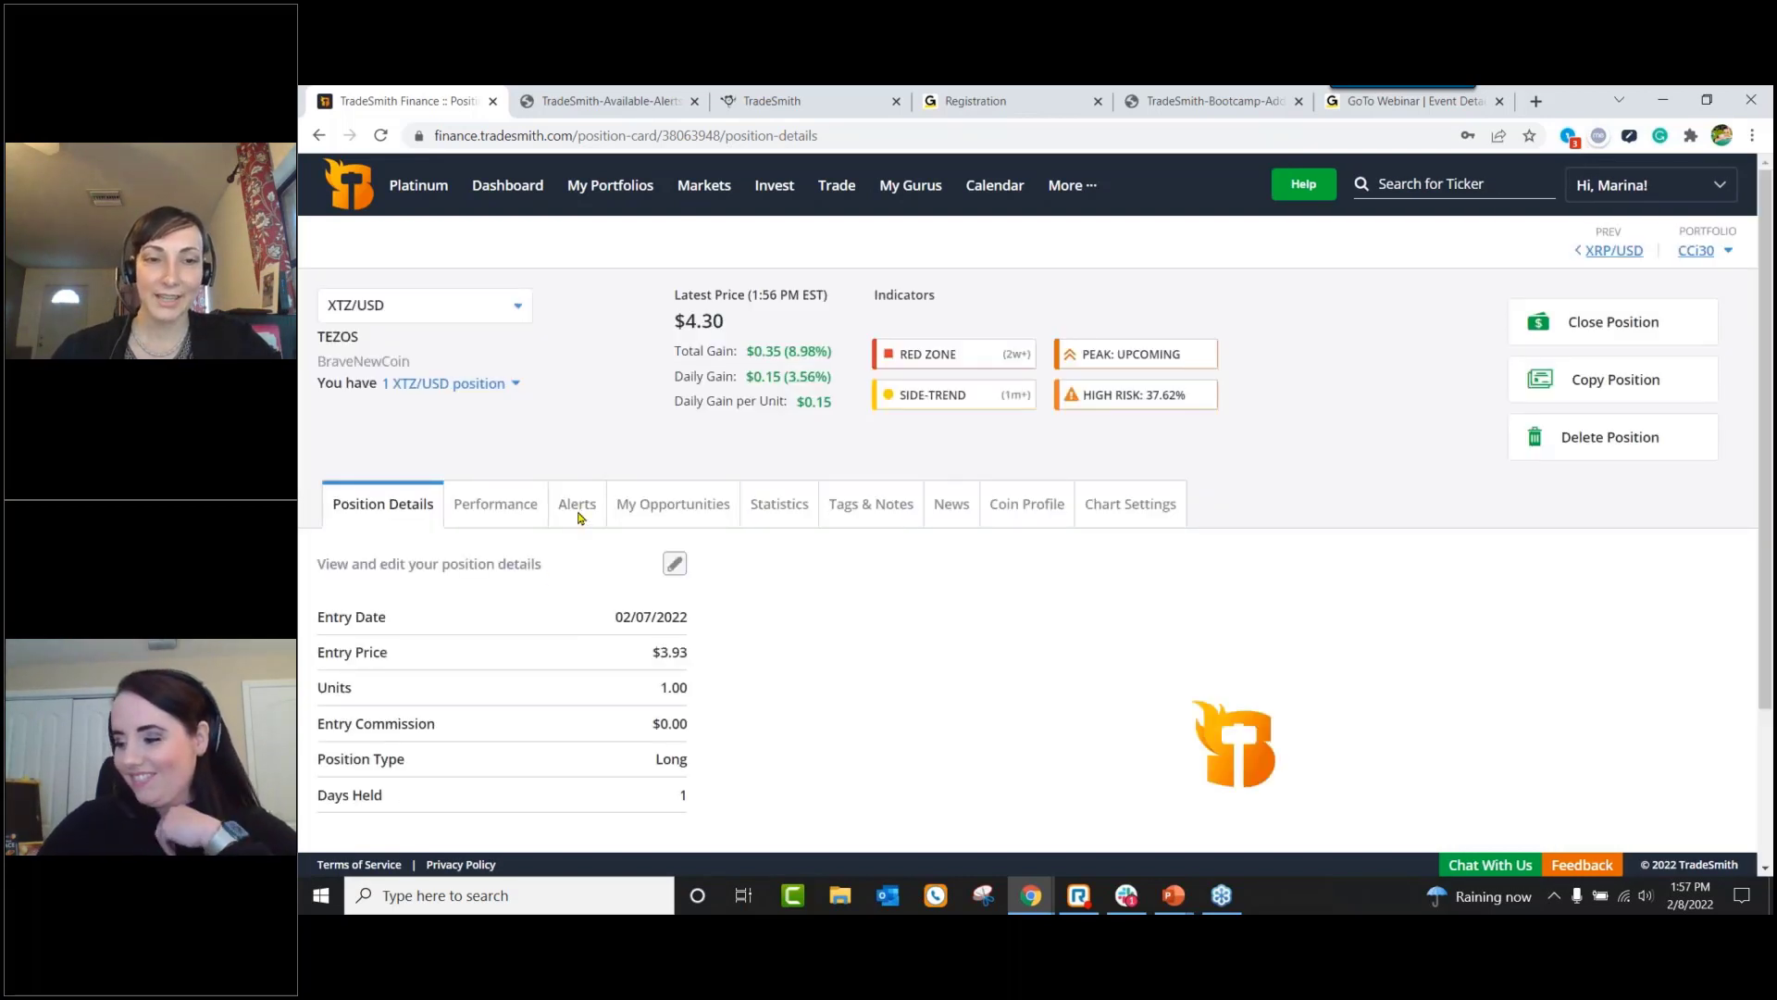
pyautogui.click(576, 509)
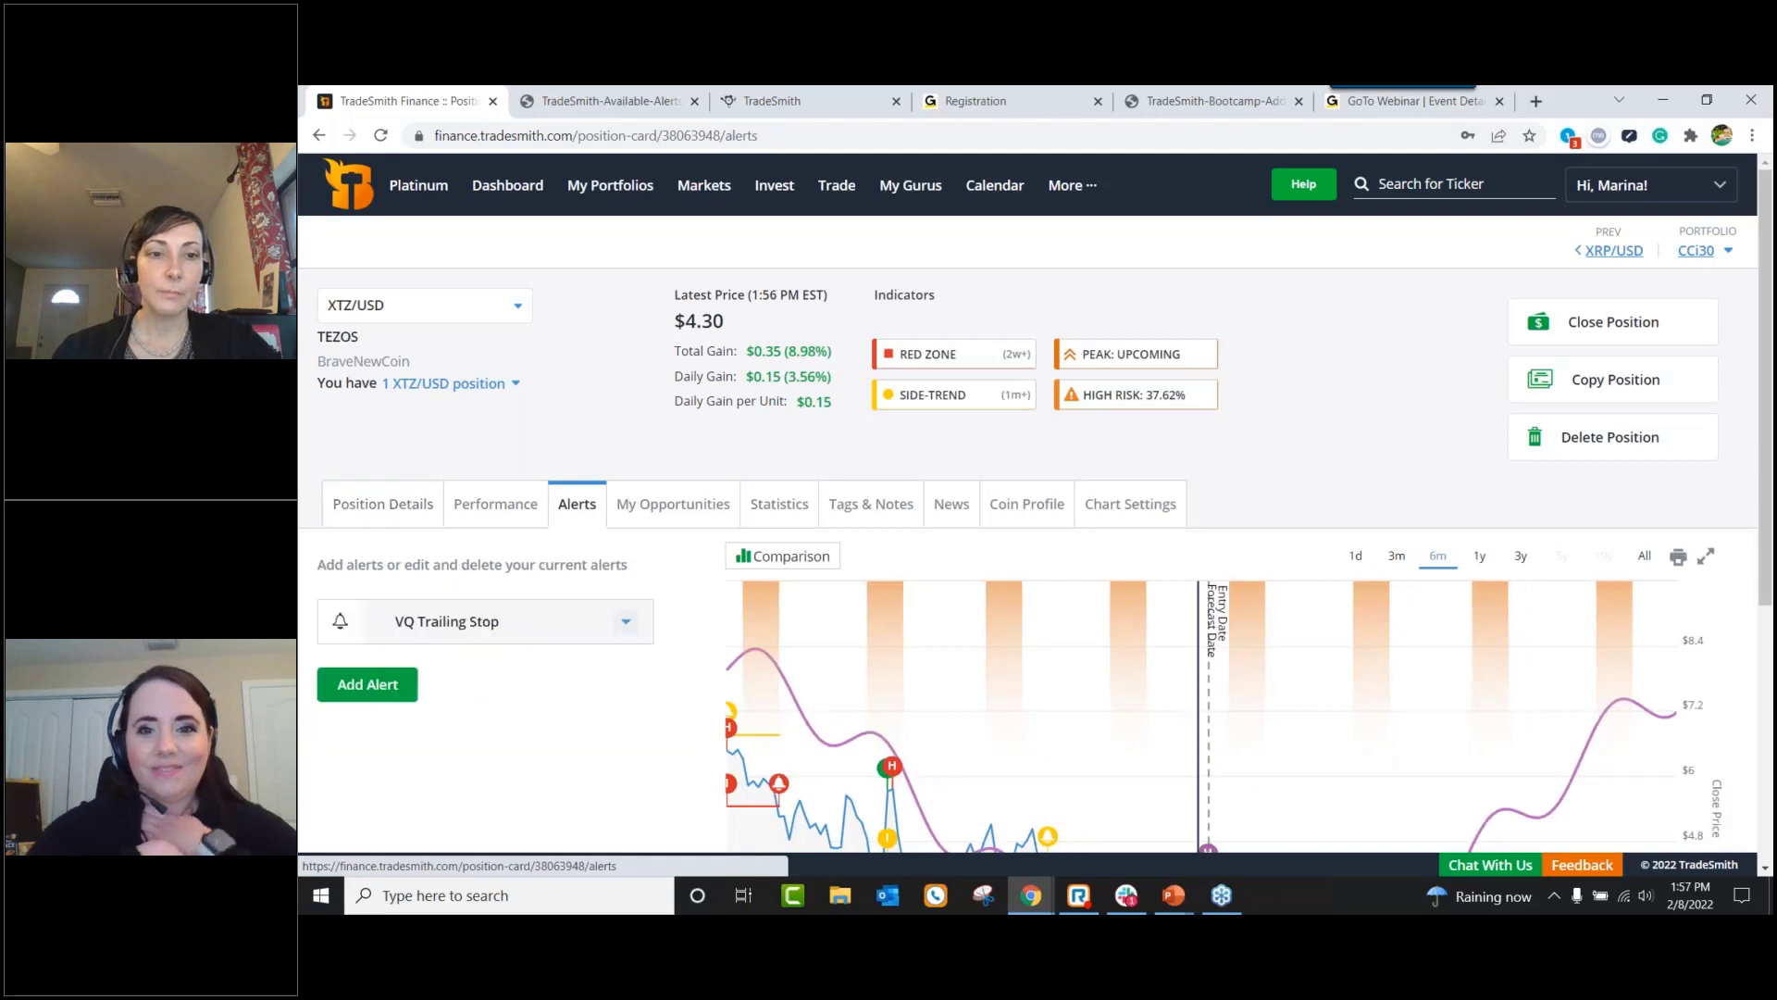
pyautogui.scroll(-1, 597, 593)
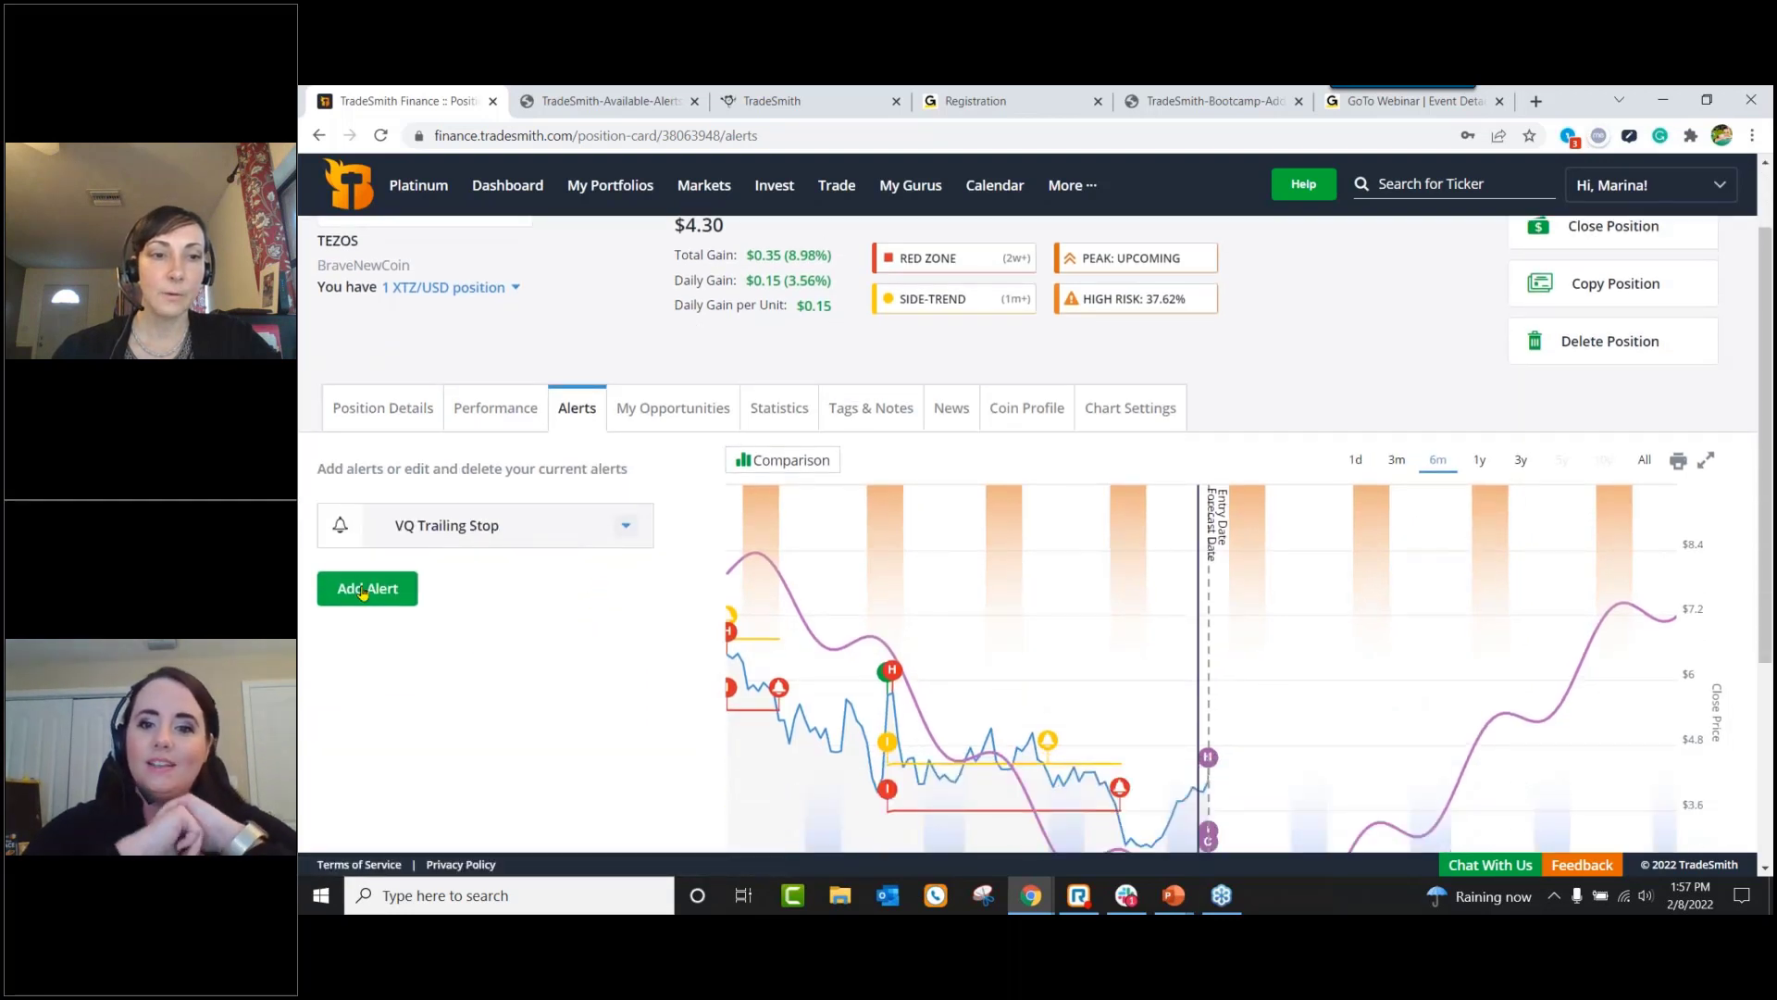
# Step: Open the Tezos position's VQ Trailing Stop alert for editing and expand its notification settings
pyautogui.click(625, 526)
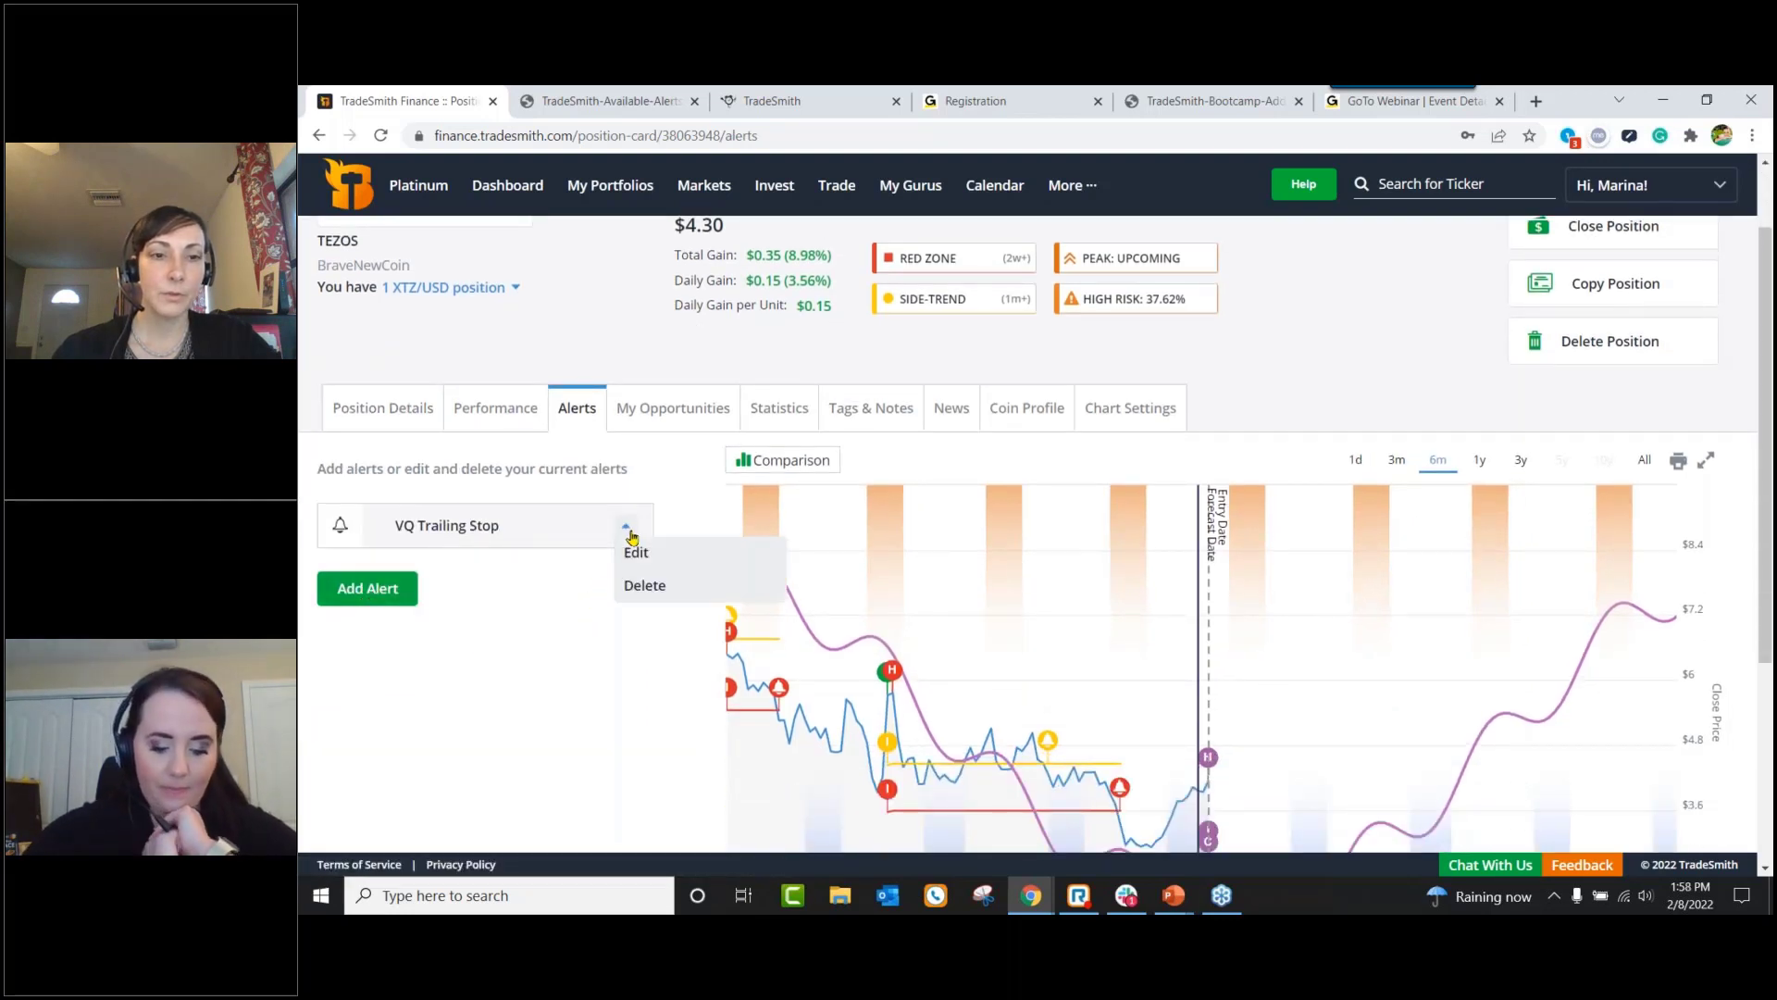
pyautogui.click(658, 554)
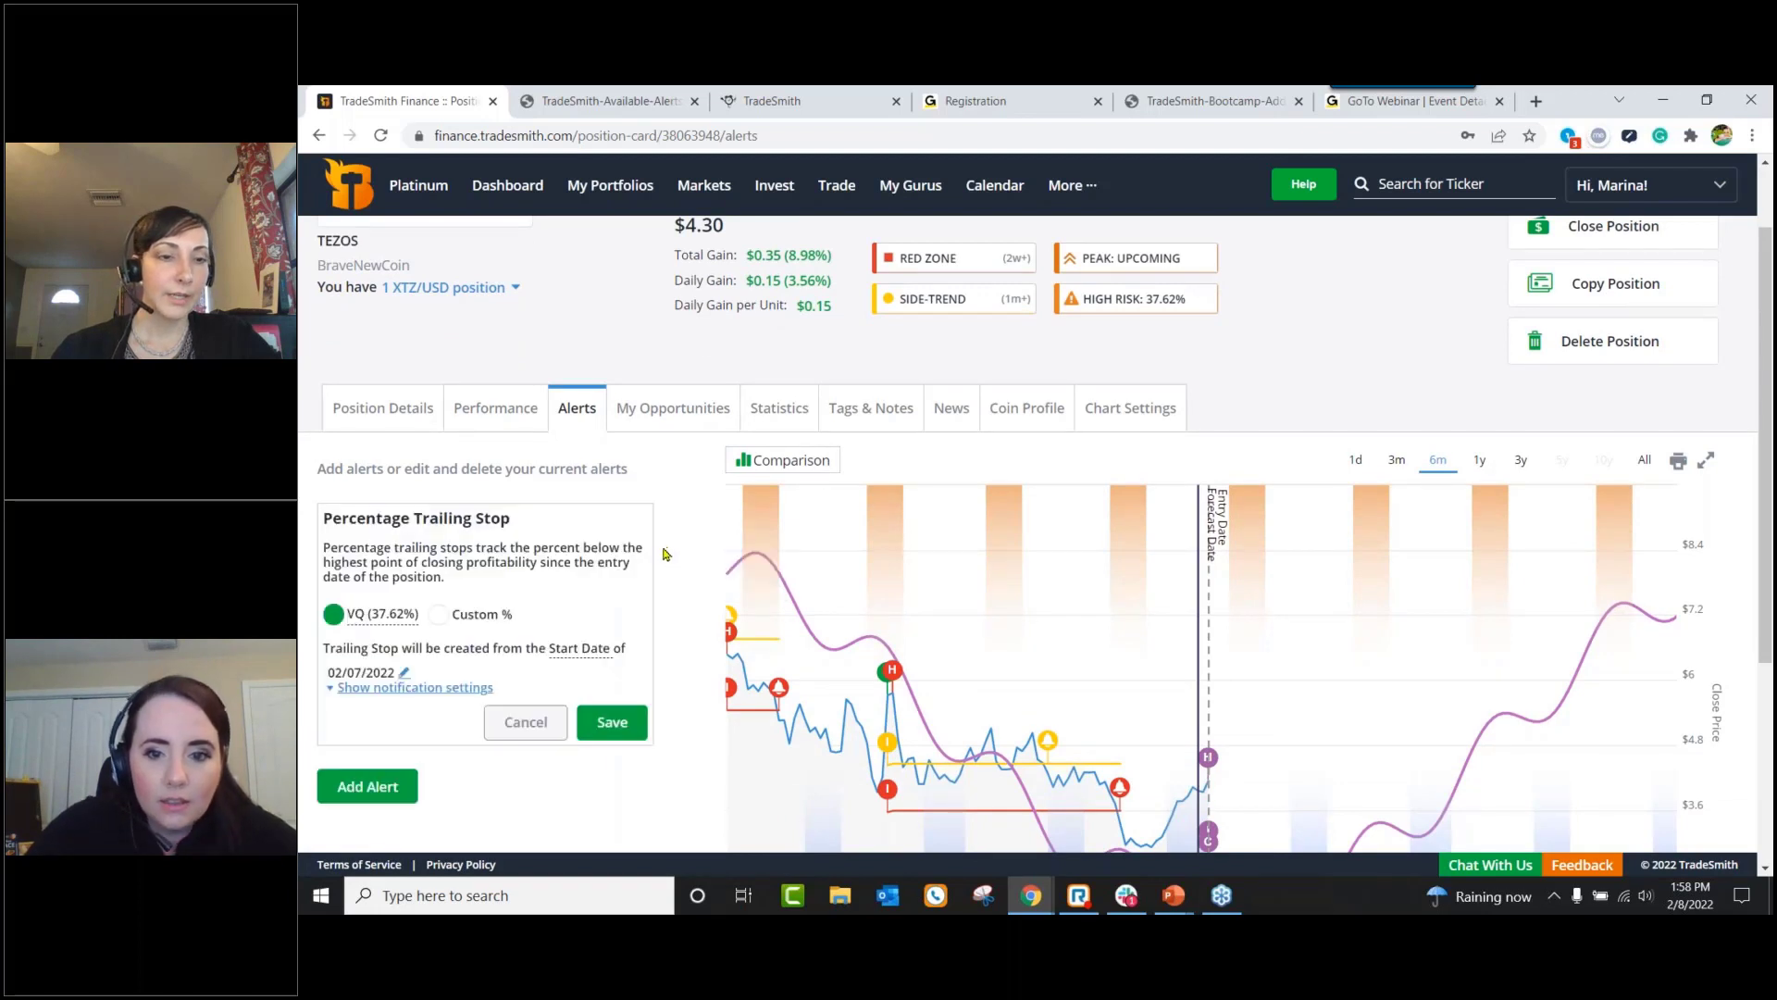
pyautogui.click(431, 694)
pyautogui.scroll(-1, 499, 622)
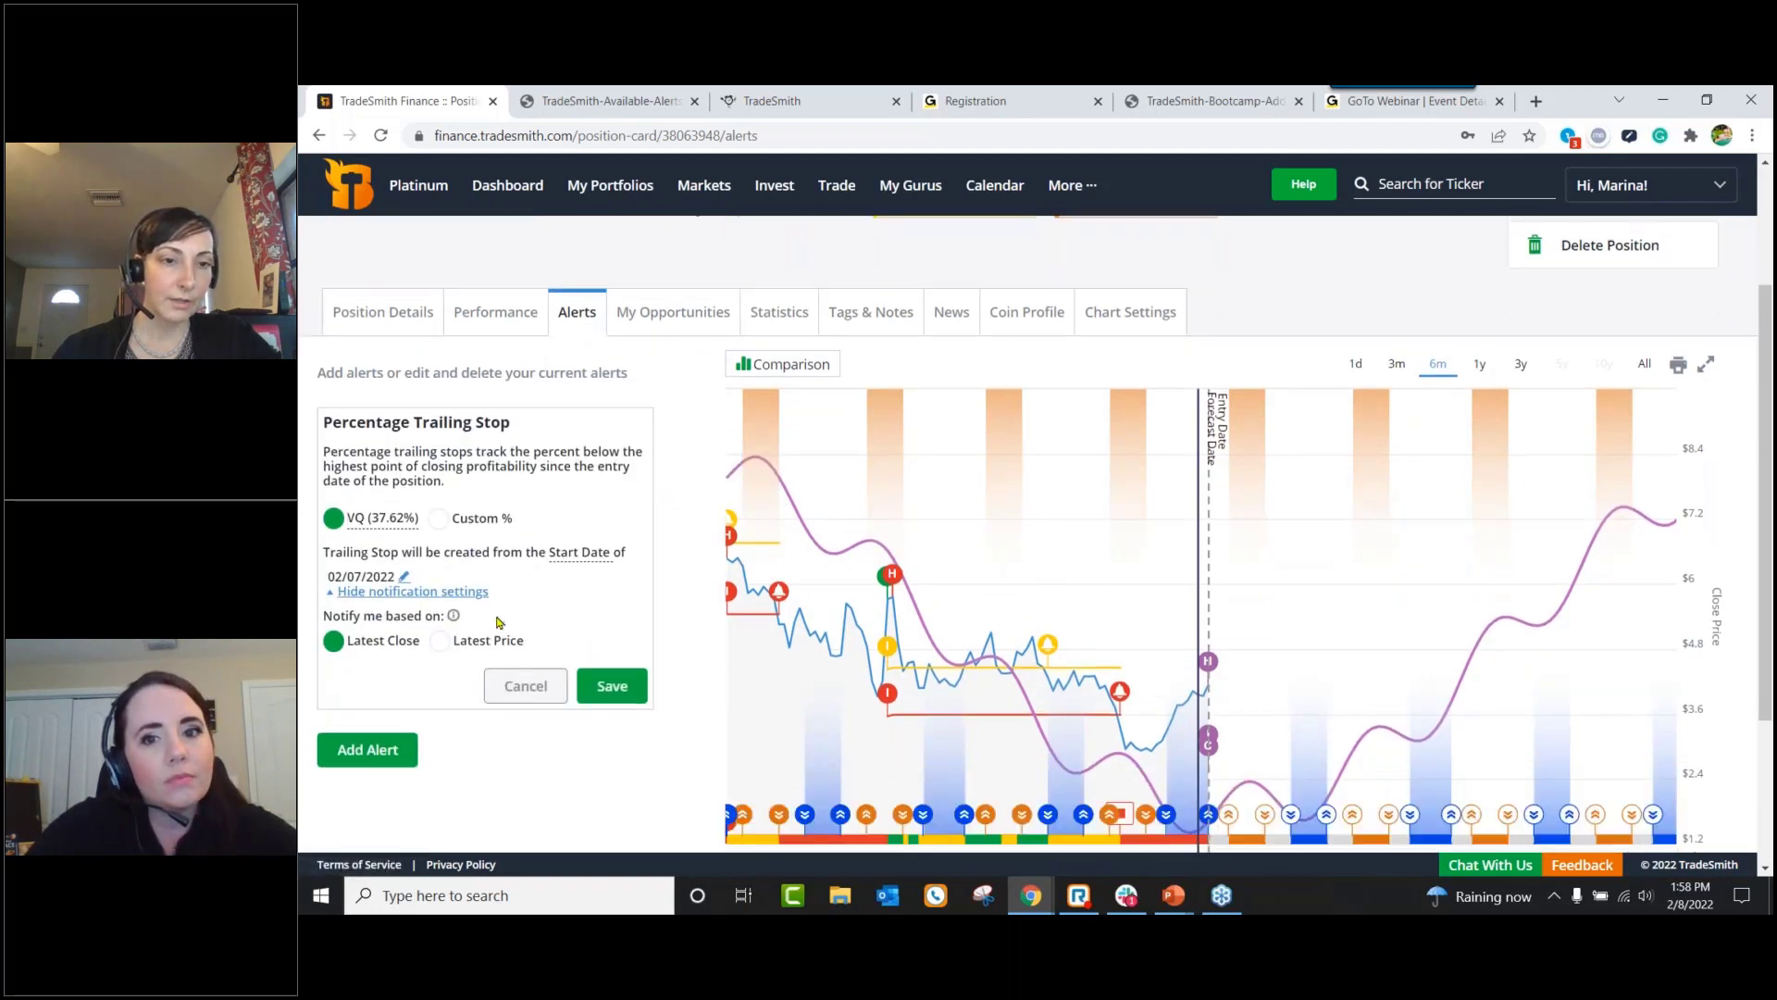
pyautogui.moveTo(454, 617)
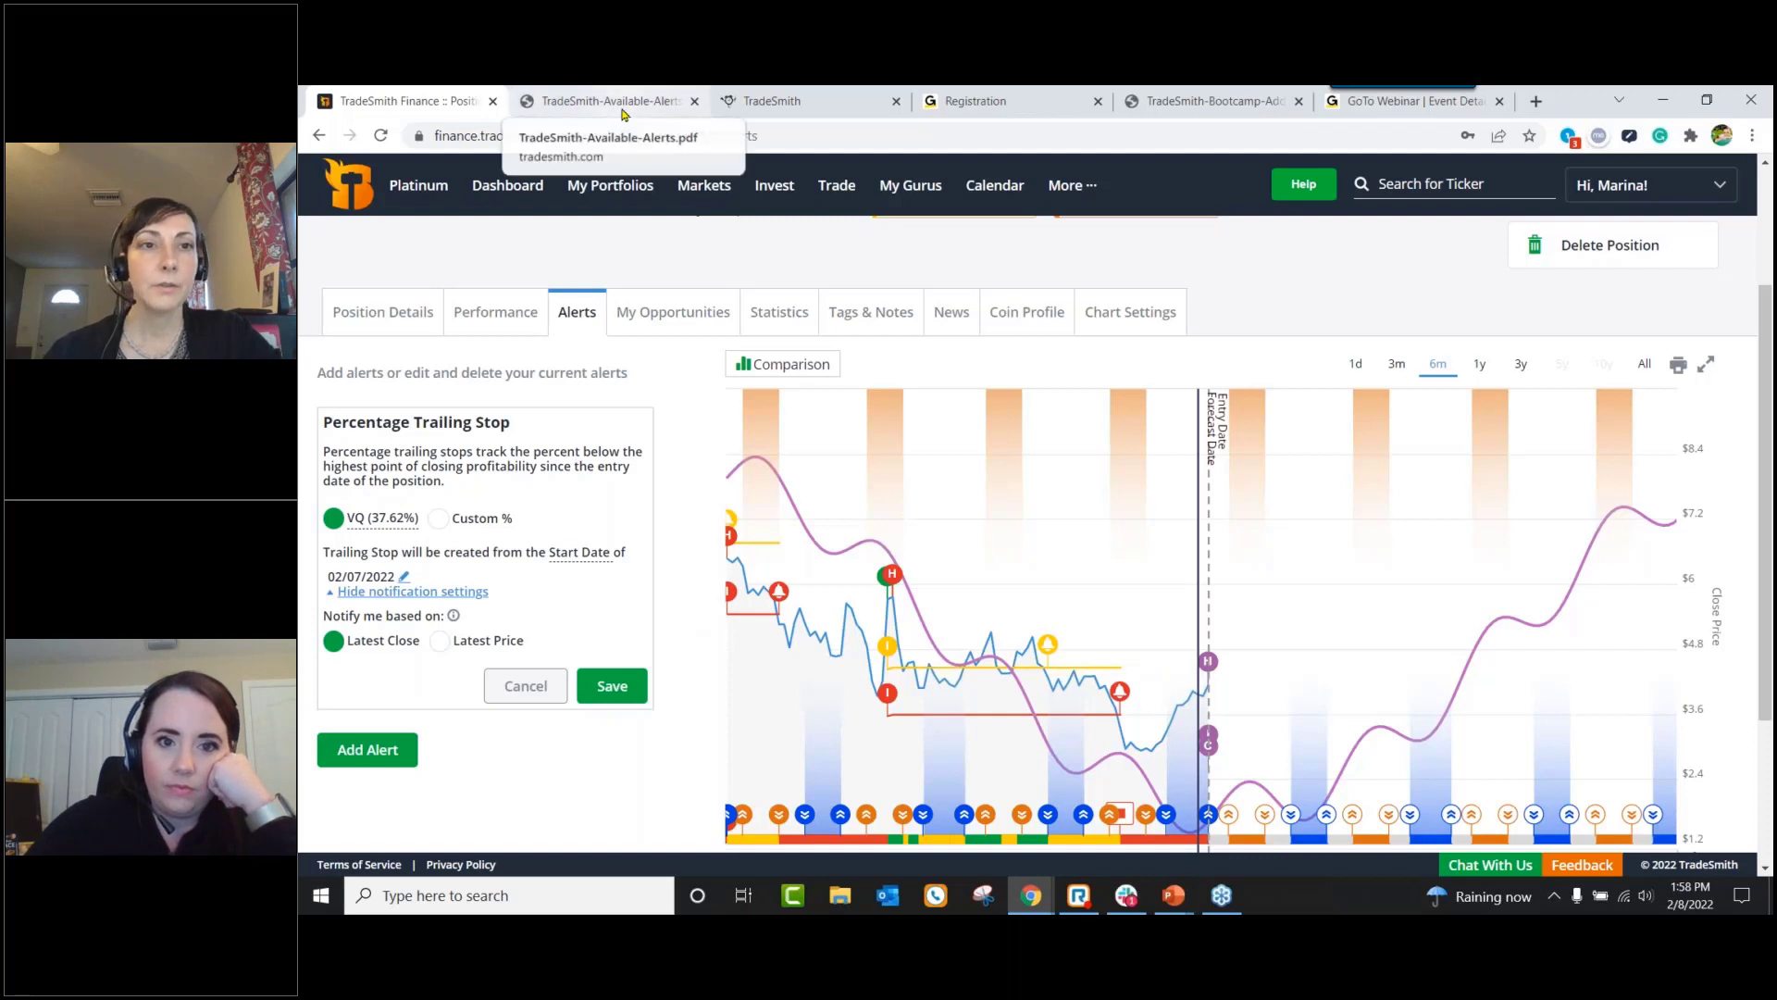
# Step: Open the Crypto Currency Index 30 | CCi30 site in a new browser tab from the Crypto Related bookmarks
pyautogui.click(1534, 103)
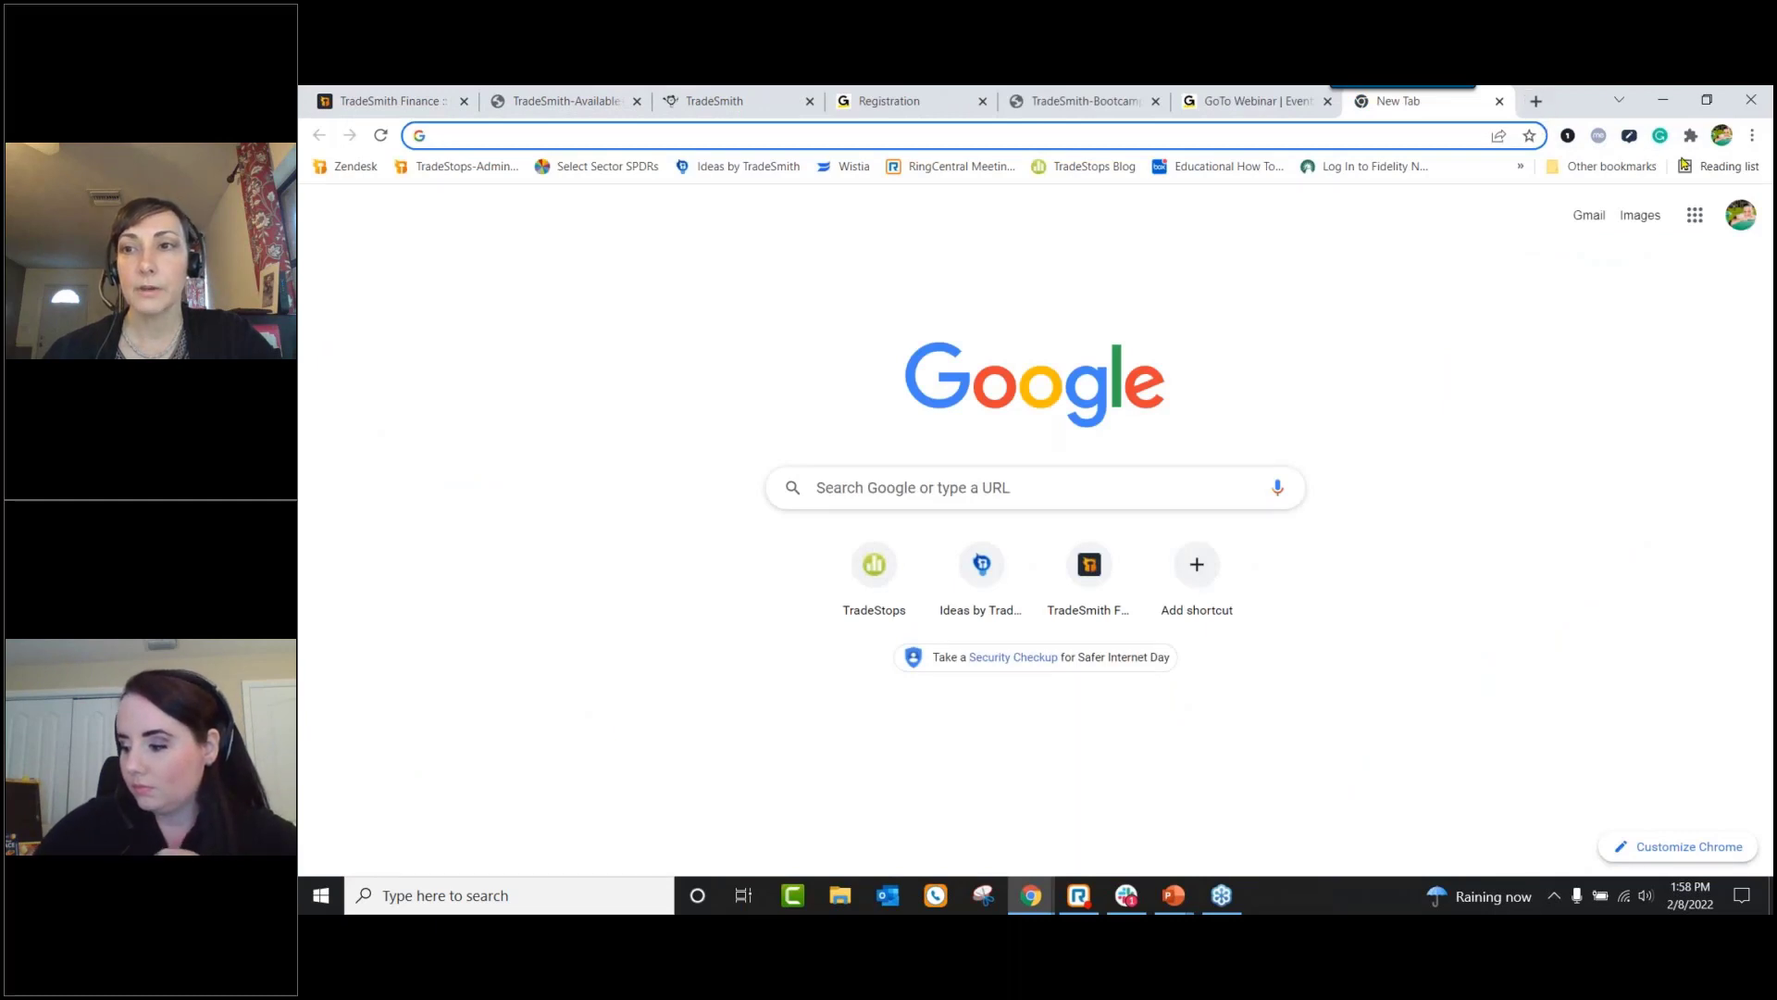
pyautogui.click(1752, 135)
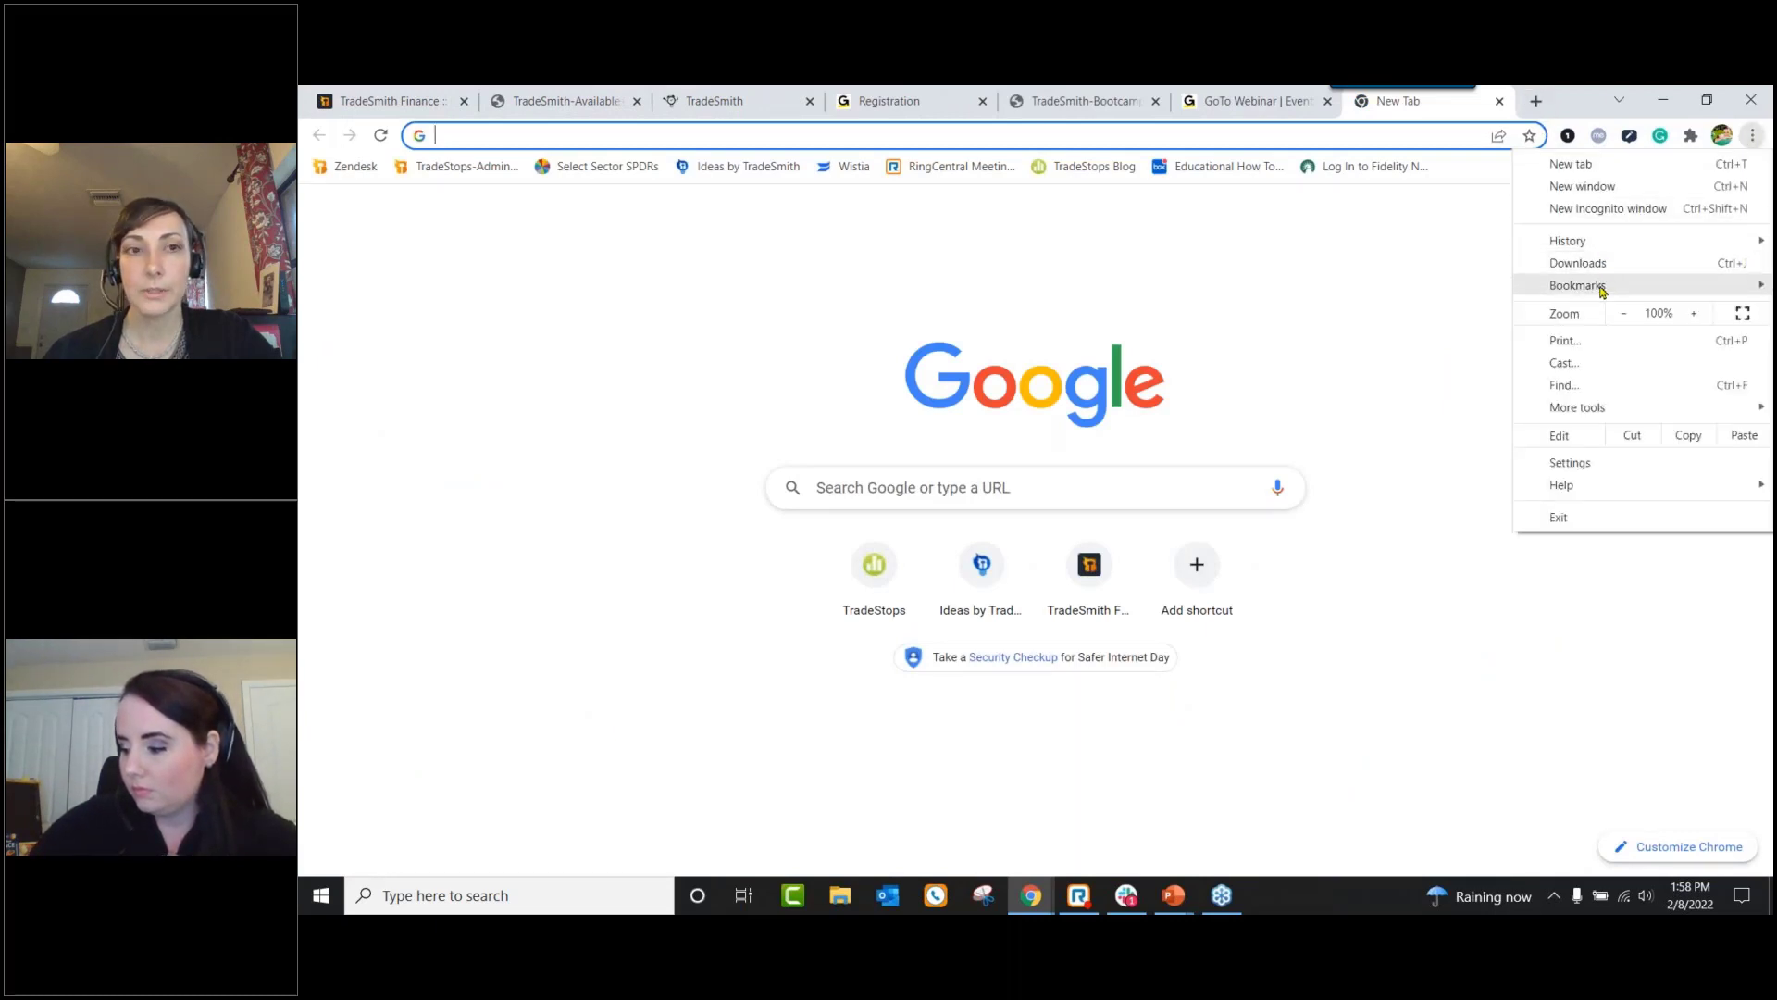
pyautogui.moveTo(1583, 285)
pyautogui.moveTo(1316, 866)
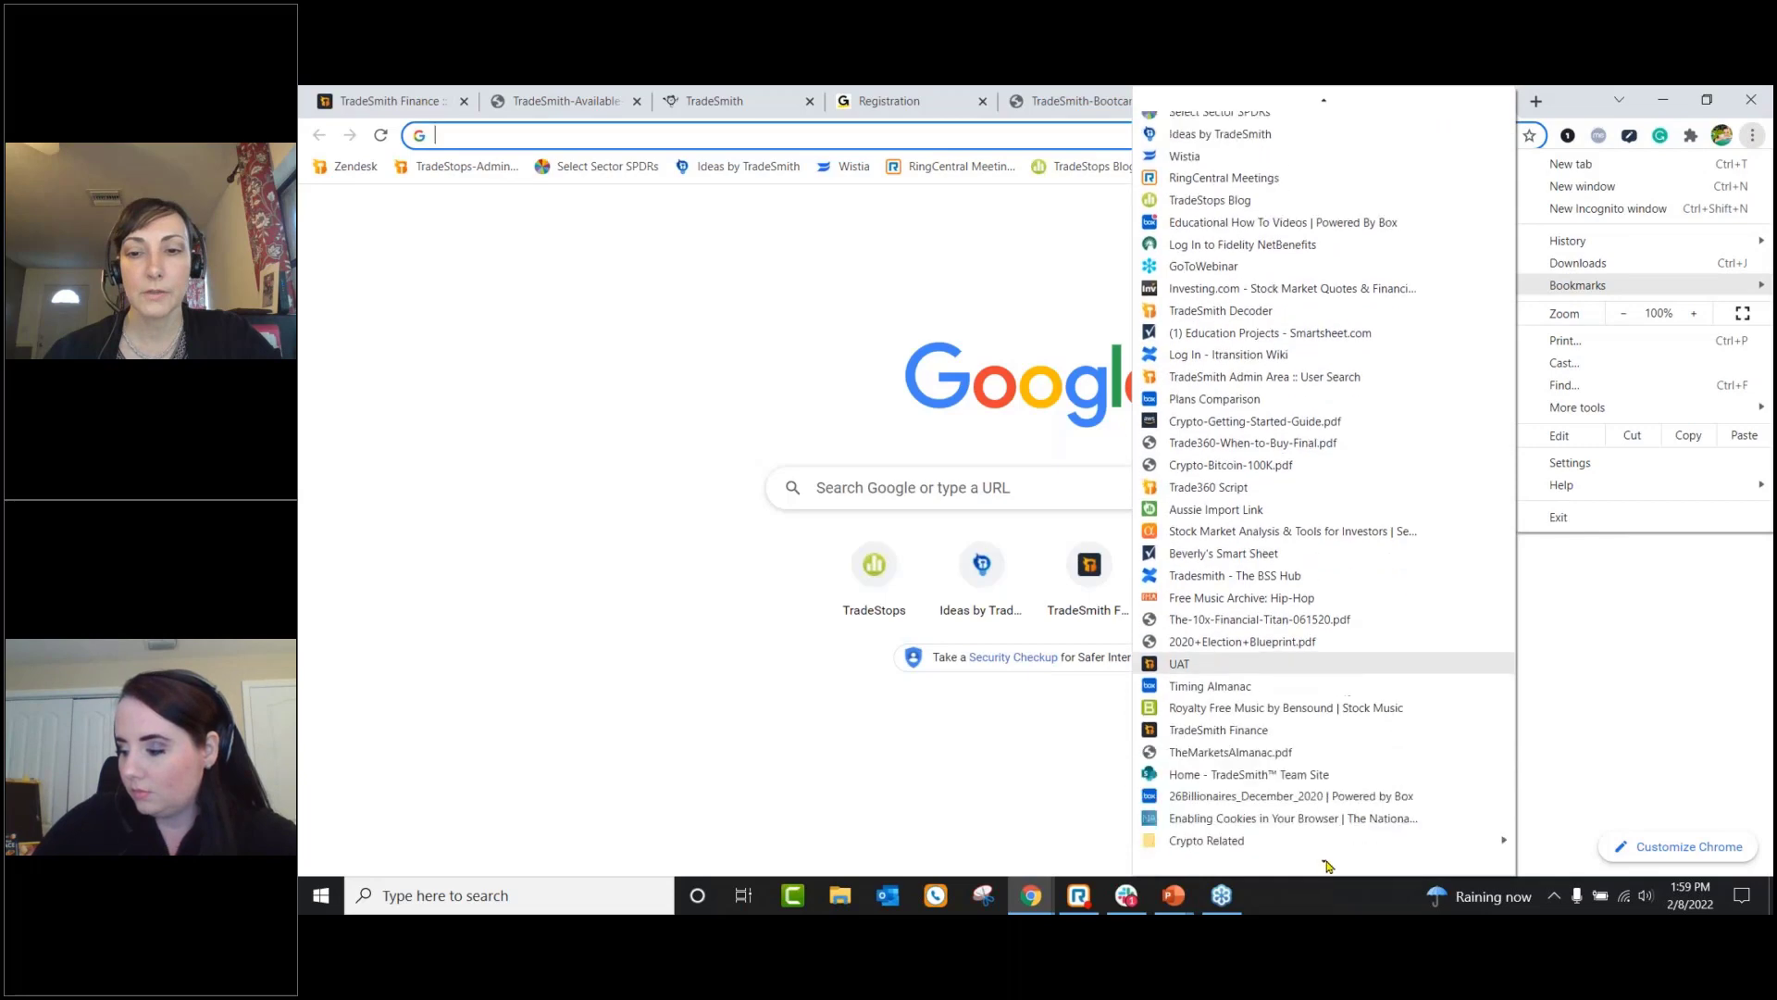
pyautogui.moveTo(1301, 727)
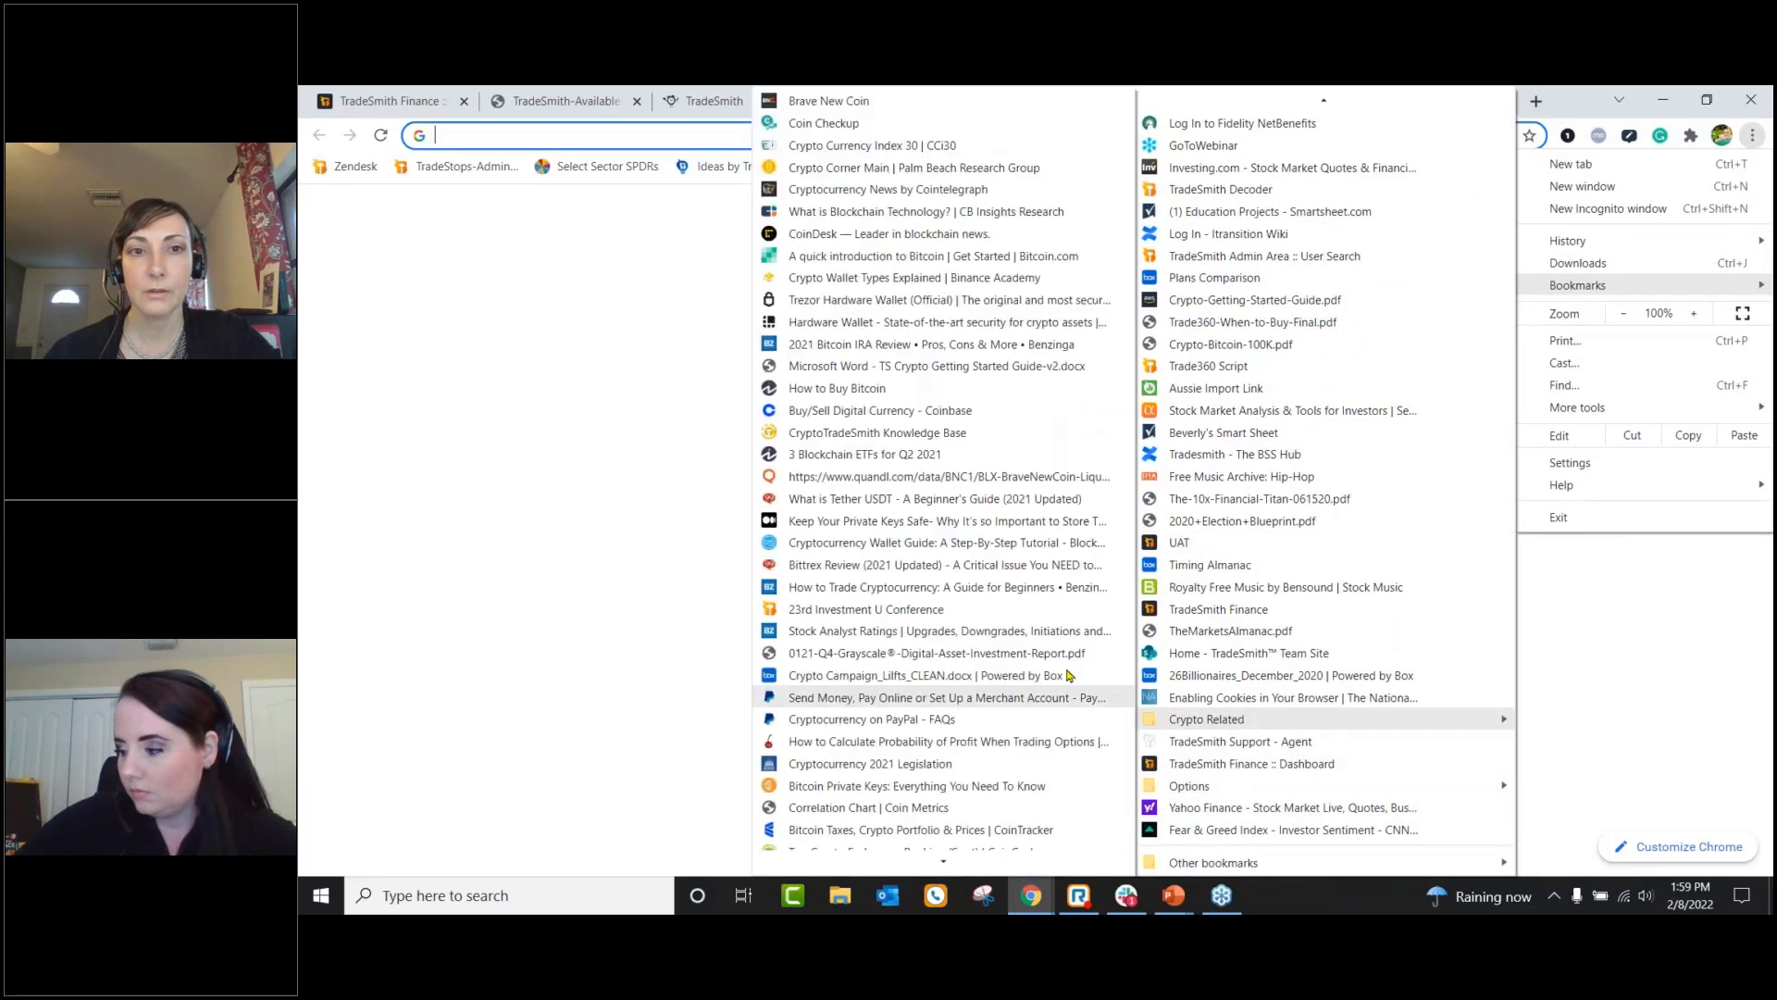
pyautogui.click(929, 146)
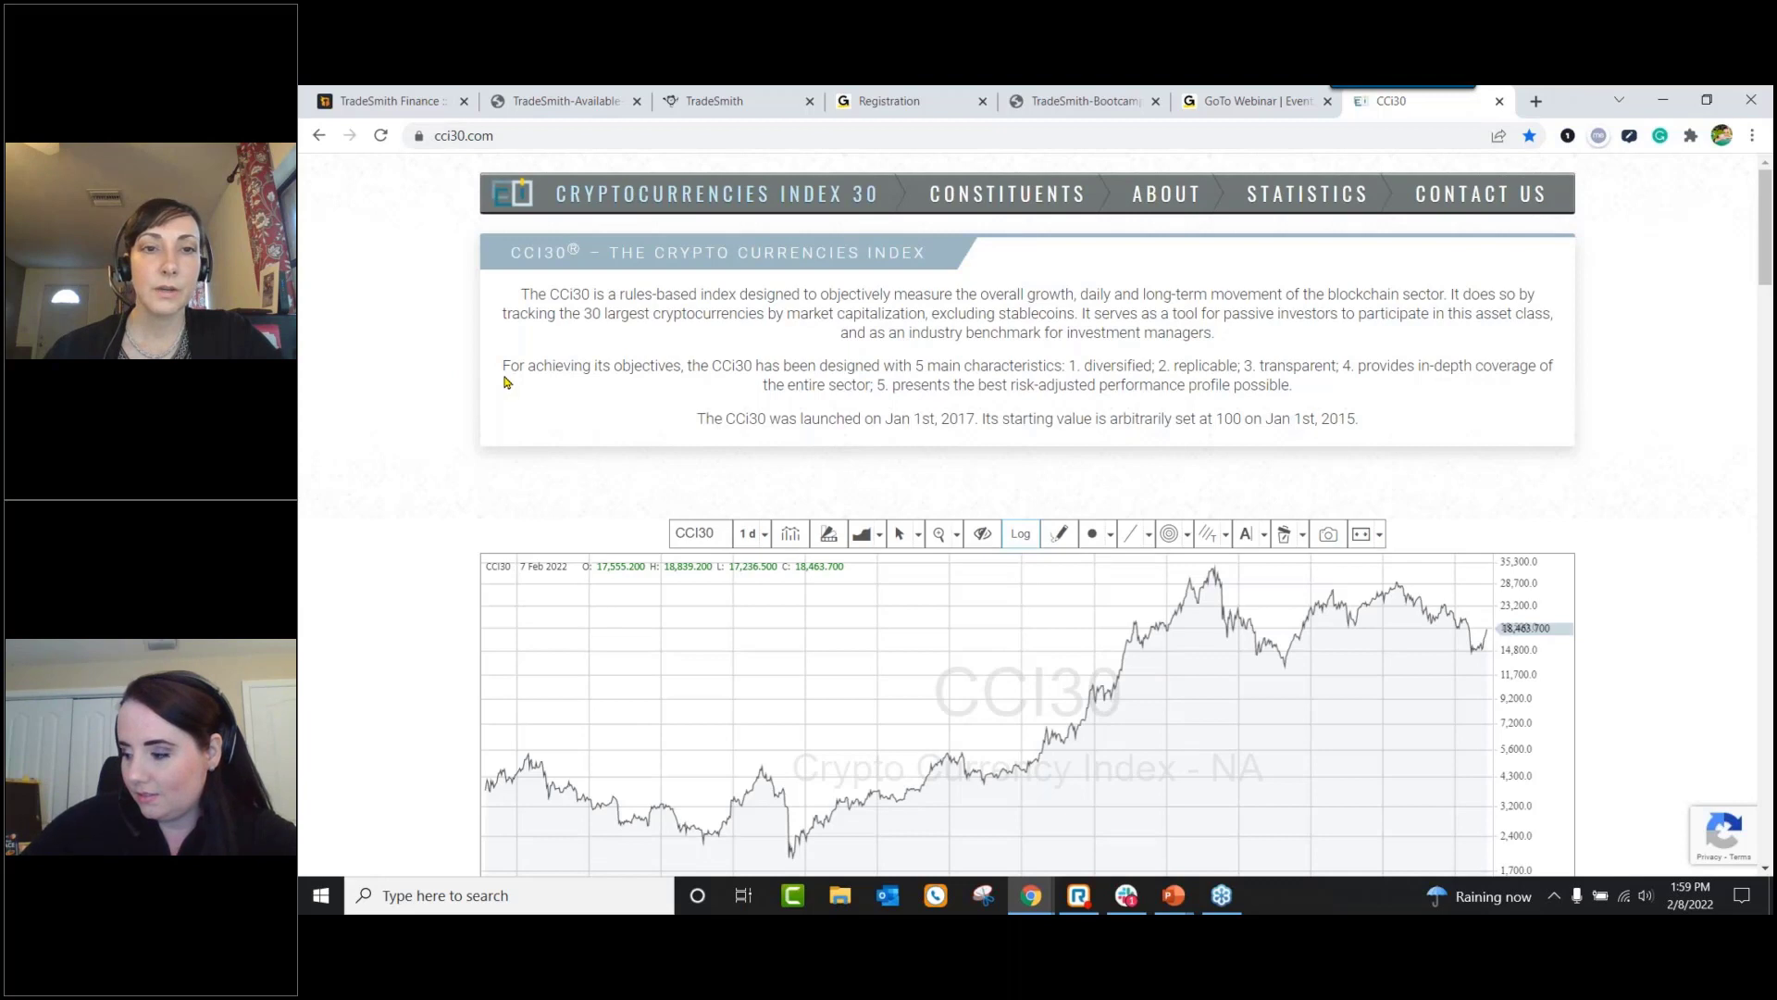
# Step: Examine the CCi30 index description, its price chart, the real-time index figures and the list of constituents
pyautogui.moveTo(527, 295); pyautogui.dragTo(1065, 366)
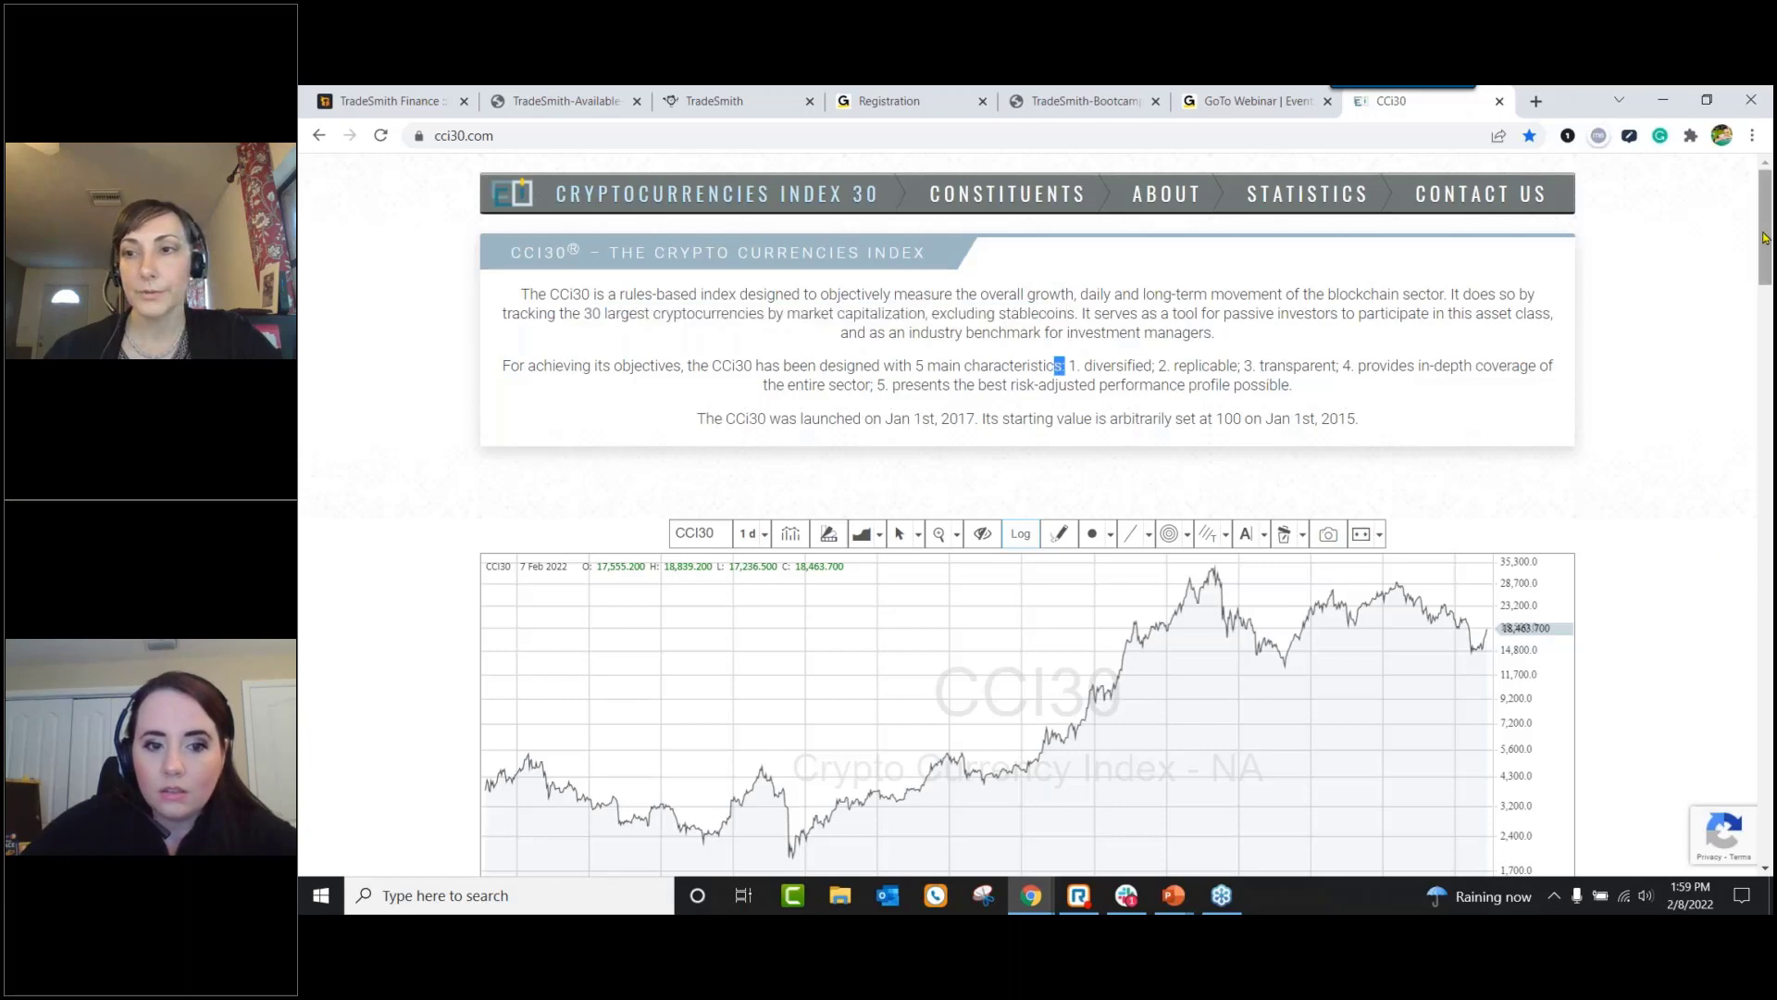
pyautogui.scroll(-2, 1765, 274)
pyautogui.scroll(-1, 1764, 274)
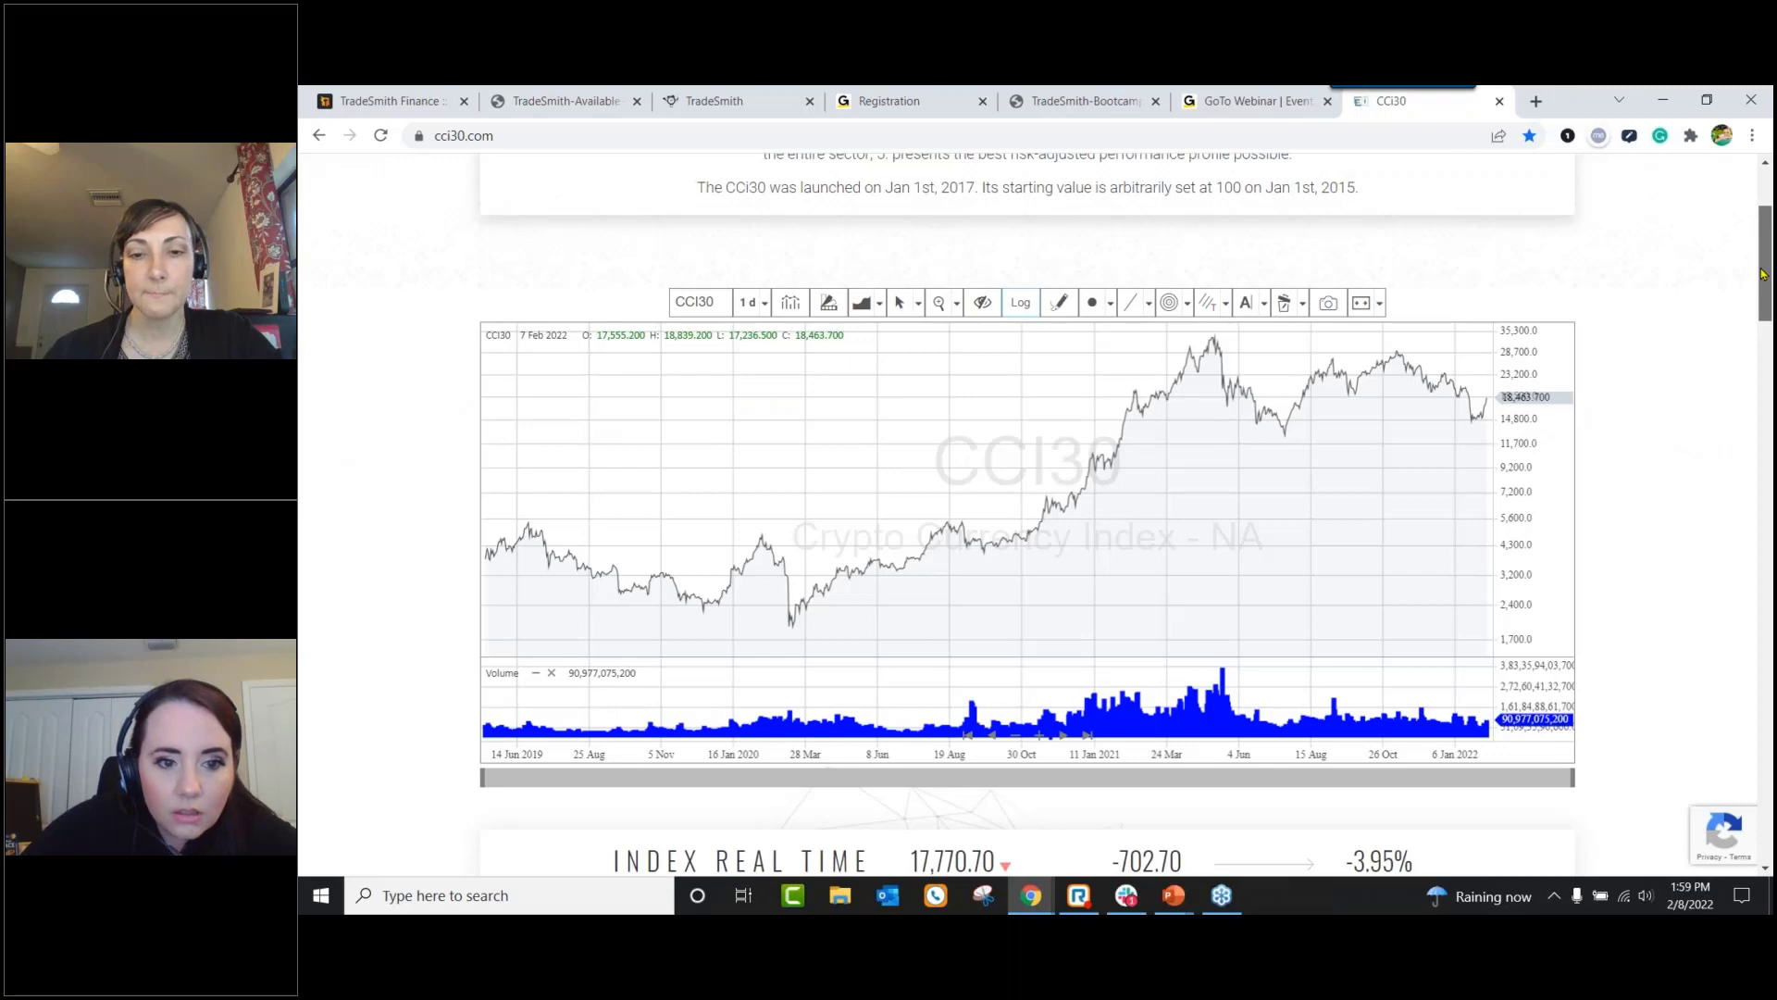
pyautogui.scroll(-1, 1763, 276)
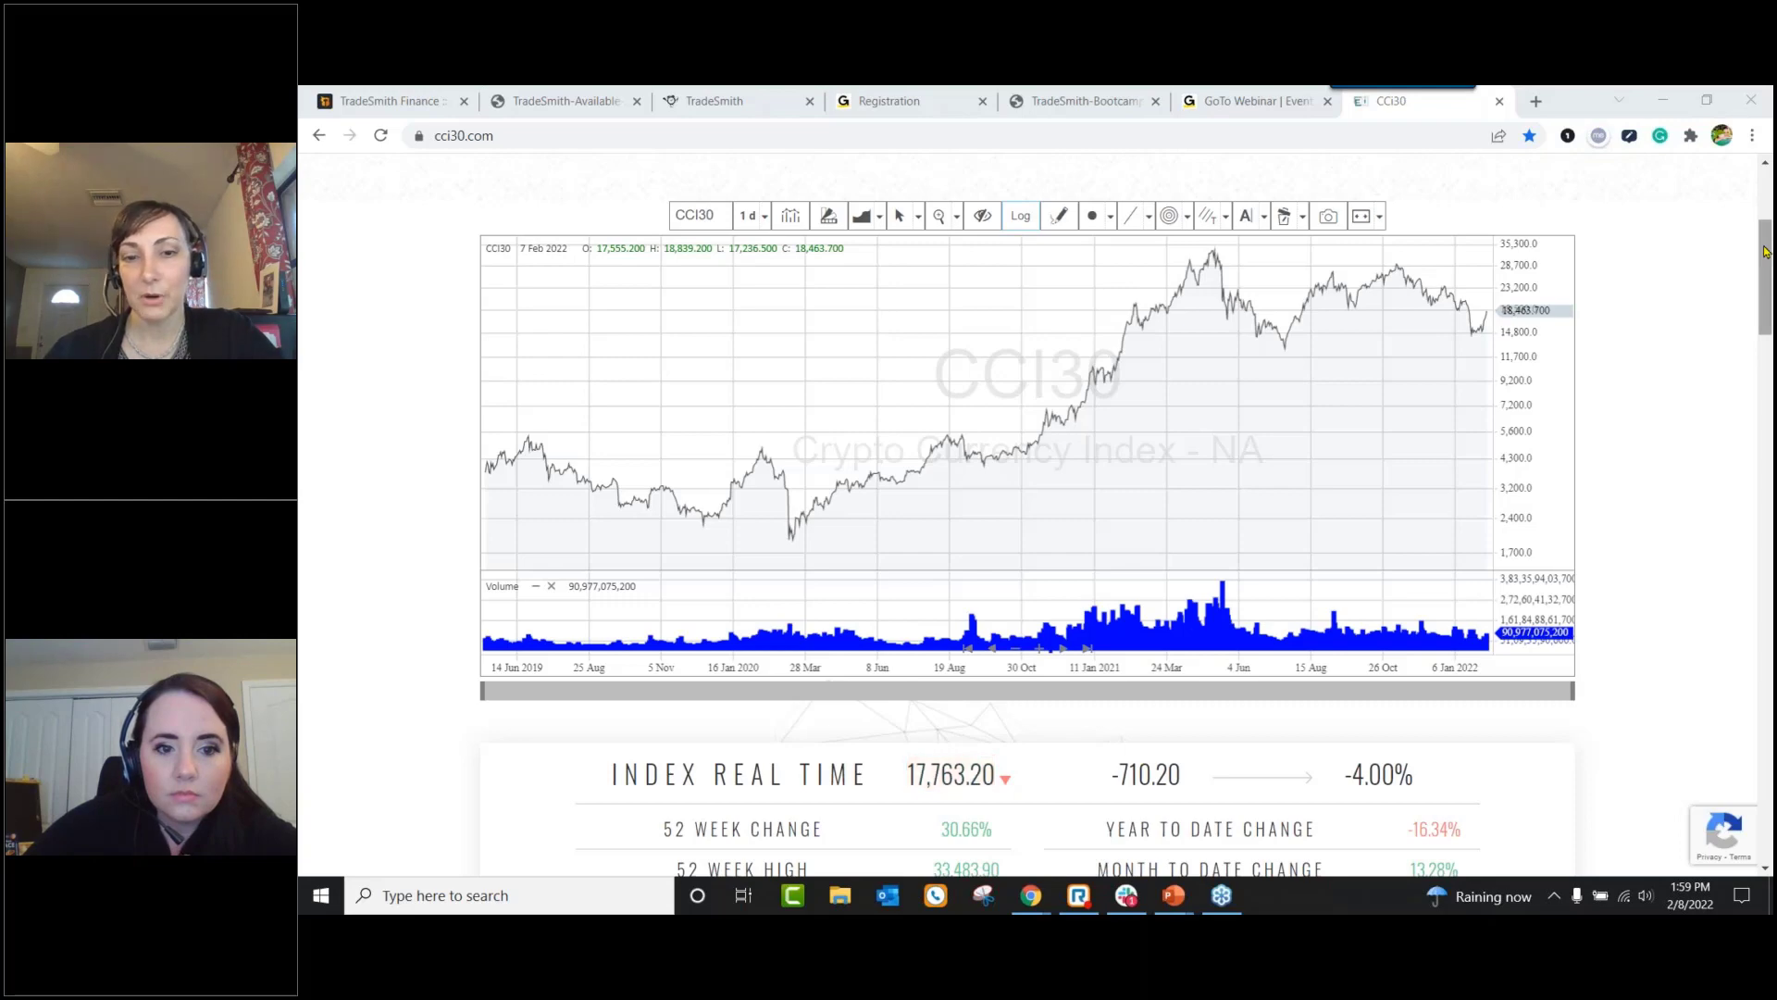
pyautogui.moveTo(1765, 250); pyautogui.dragTo(1771, 343)
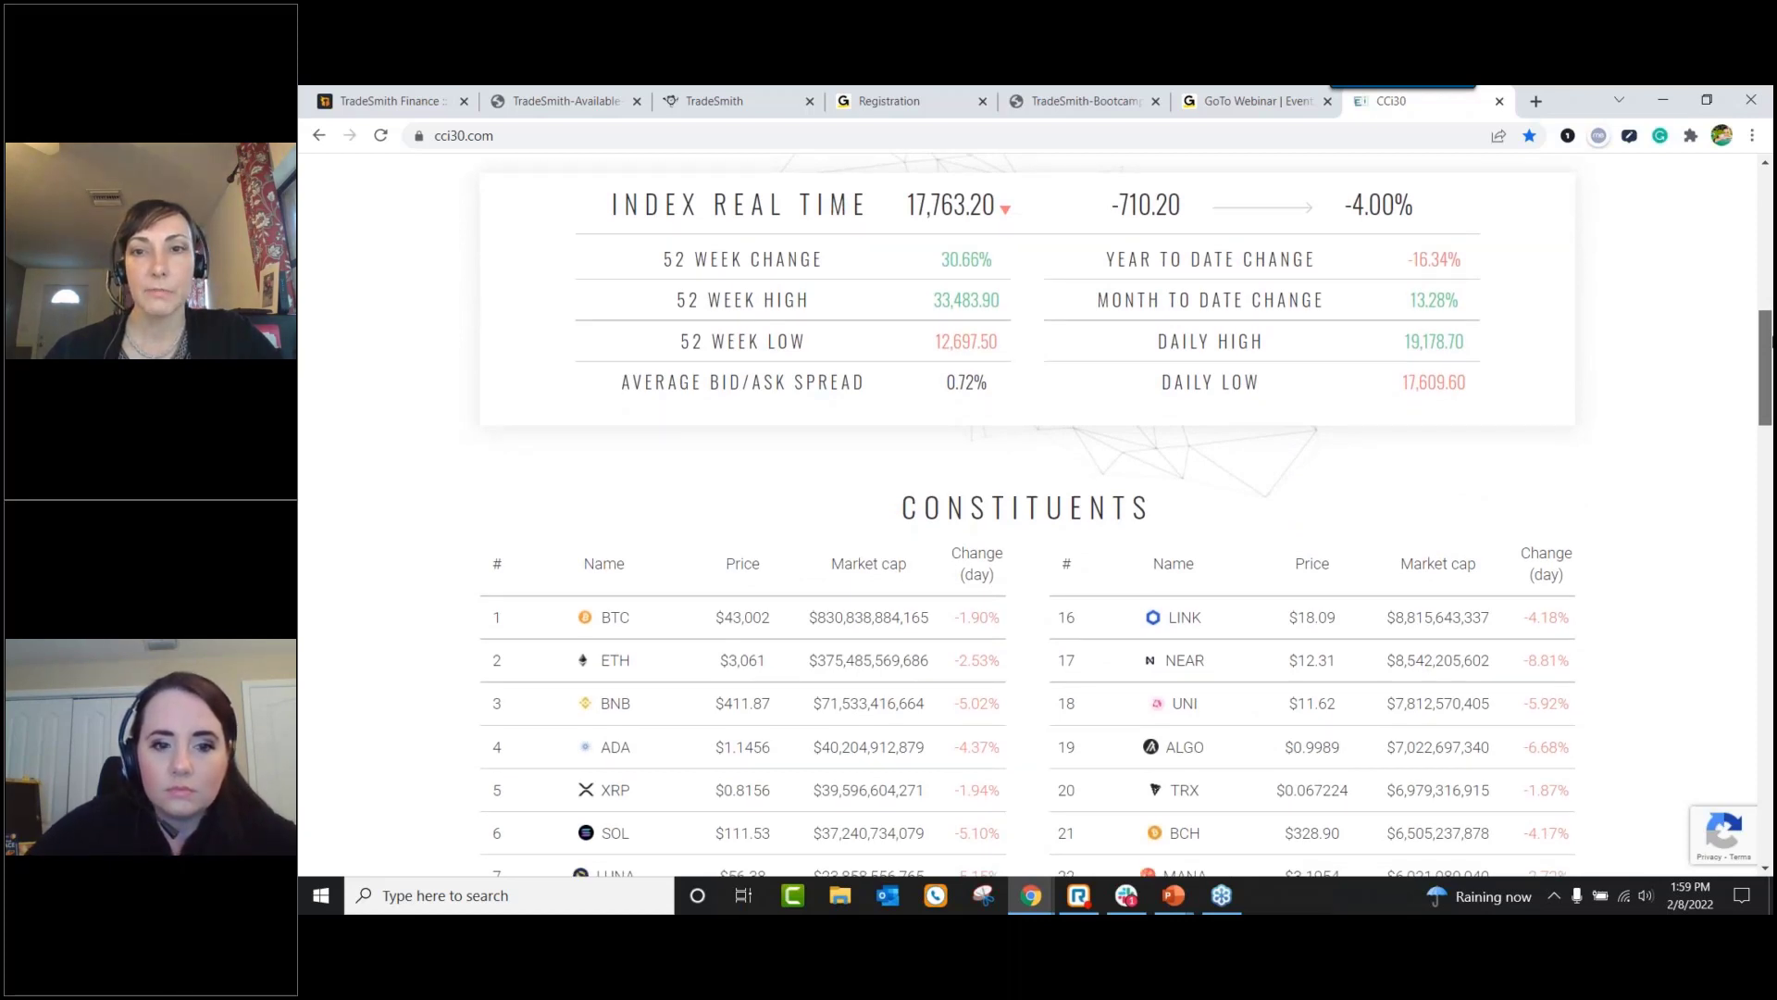
pyautogui.moveTo(1771, 343); pyautogui.dragTo(1771, 383)
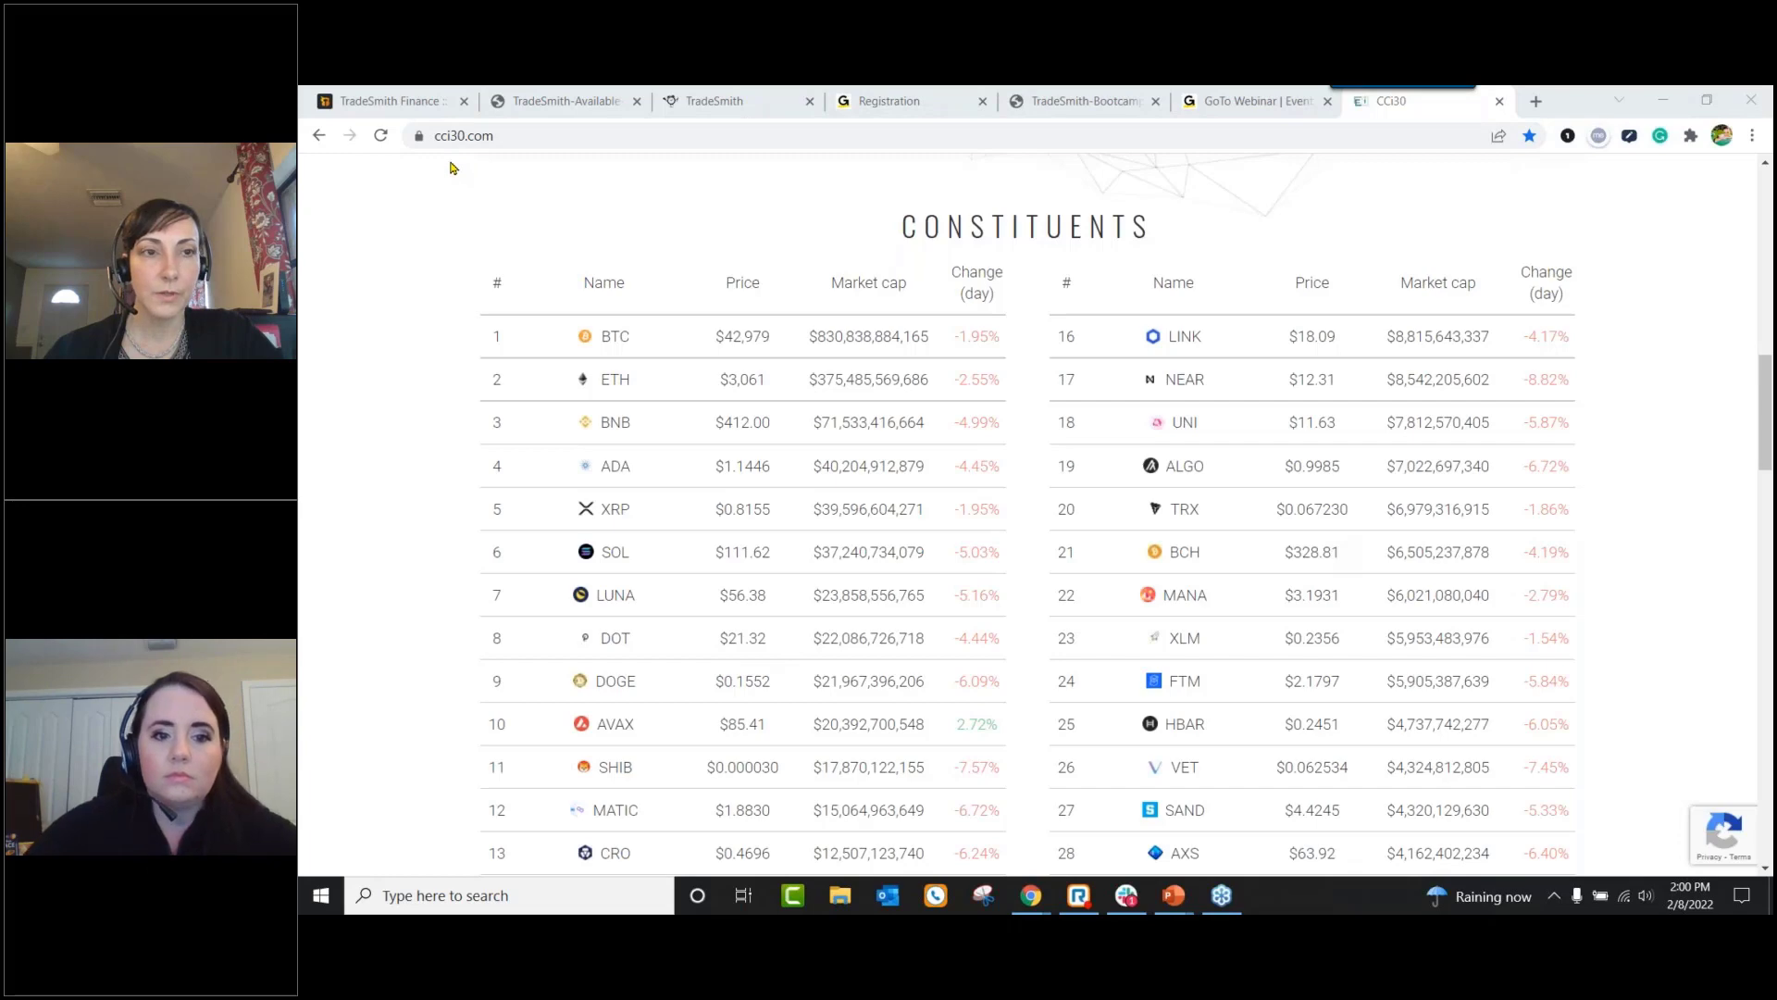
# Step: Return to TradeSmith Finance and start a new investment screener
pyautogui.click(405, 105)
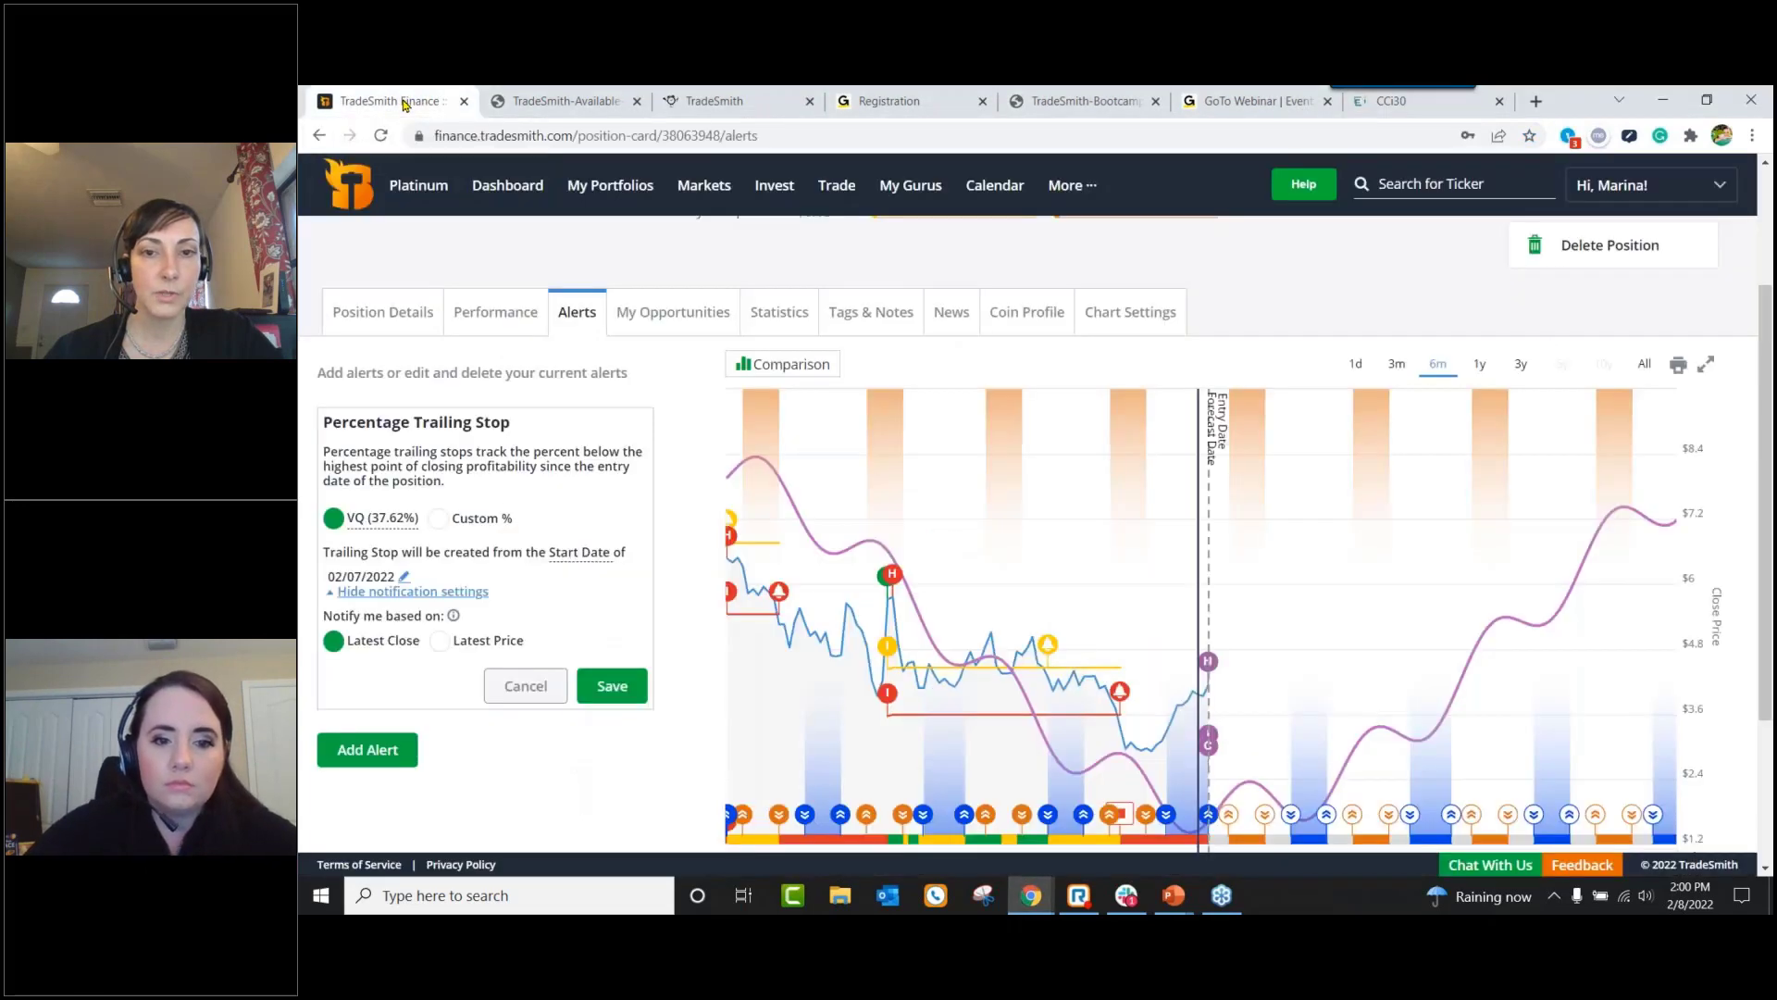
pyautogui.click(774, 186)
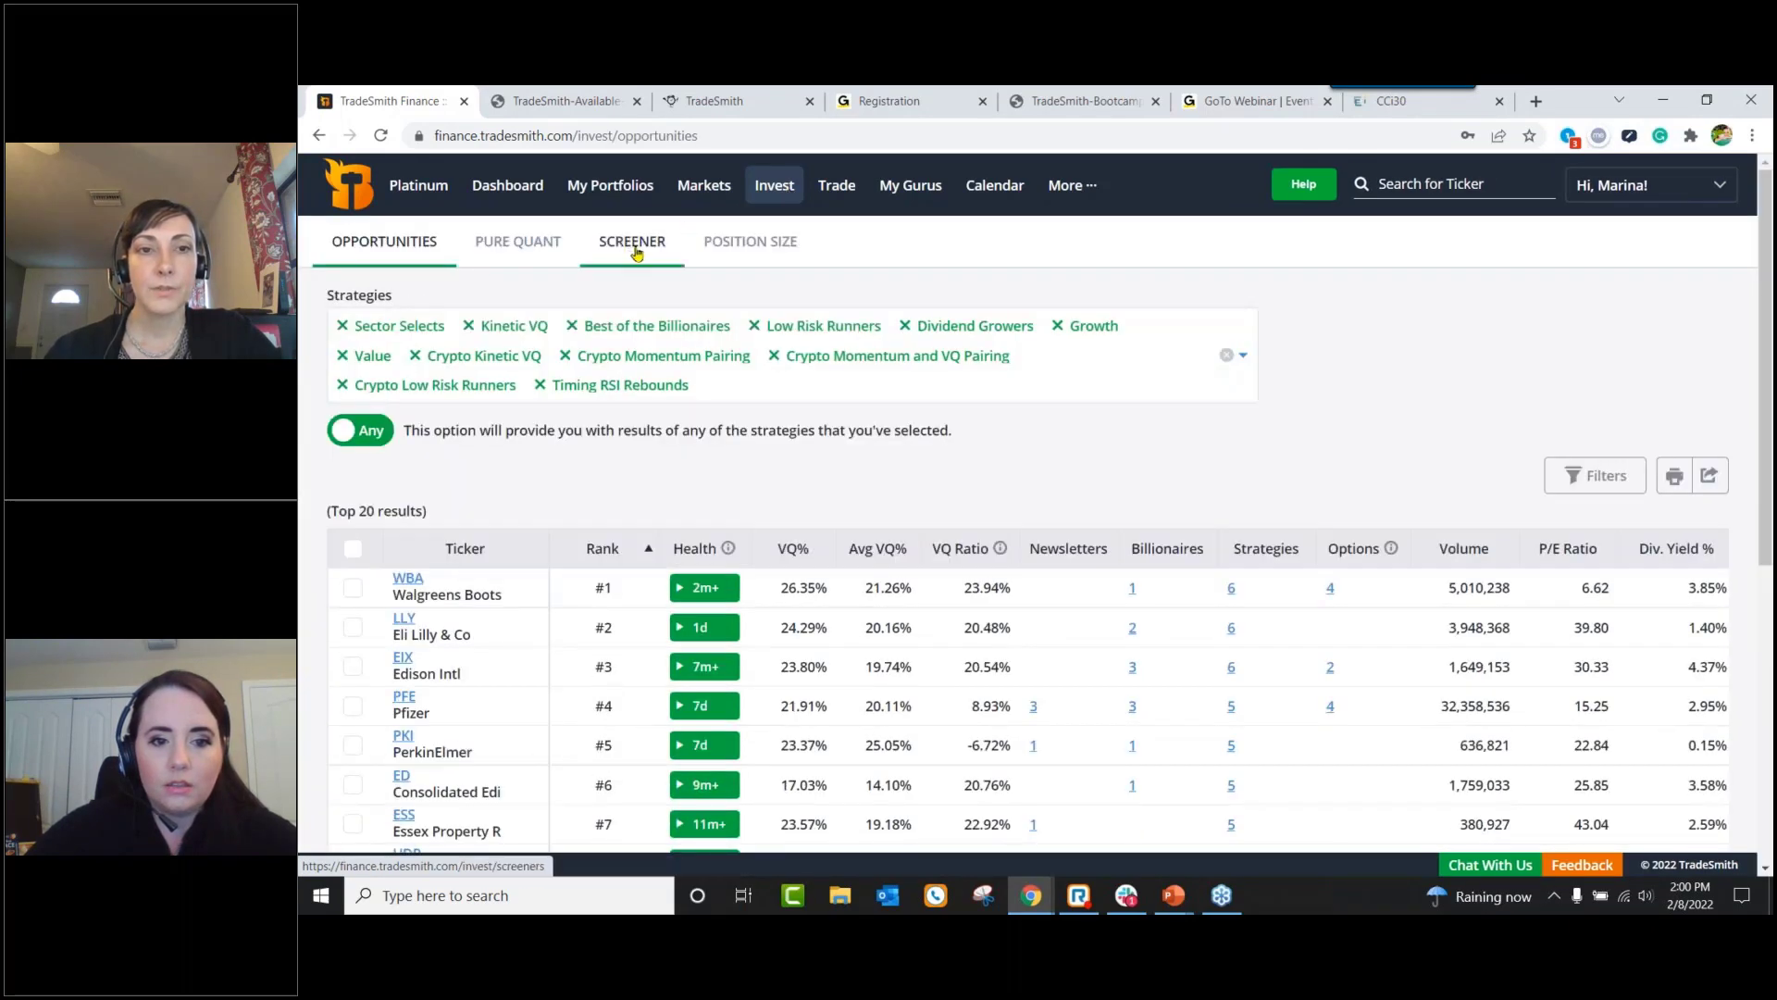
pyautogui.click(636, 253)
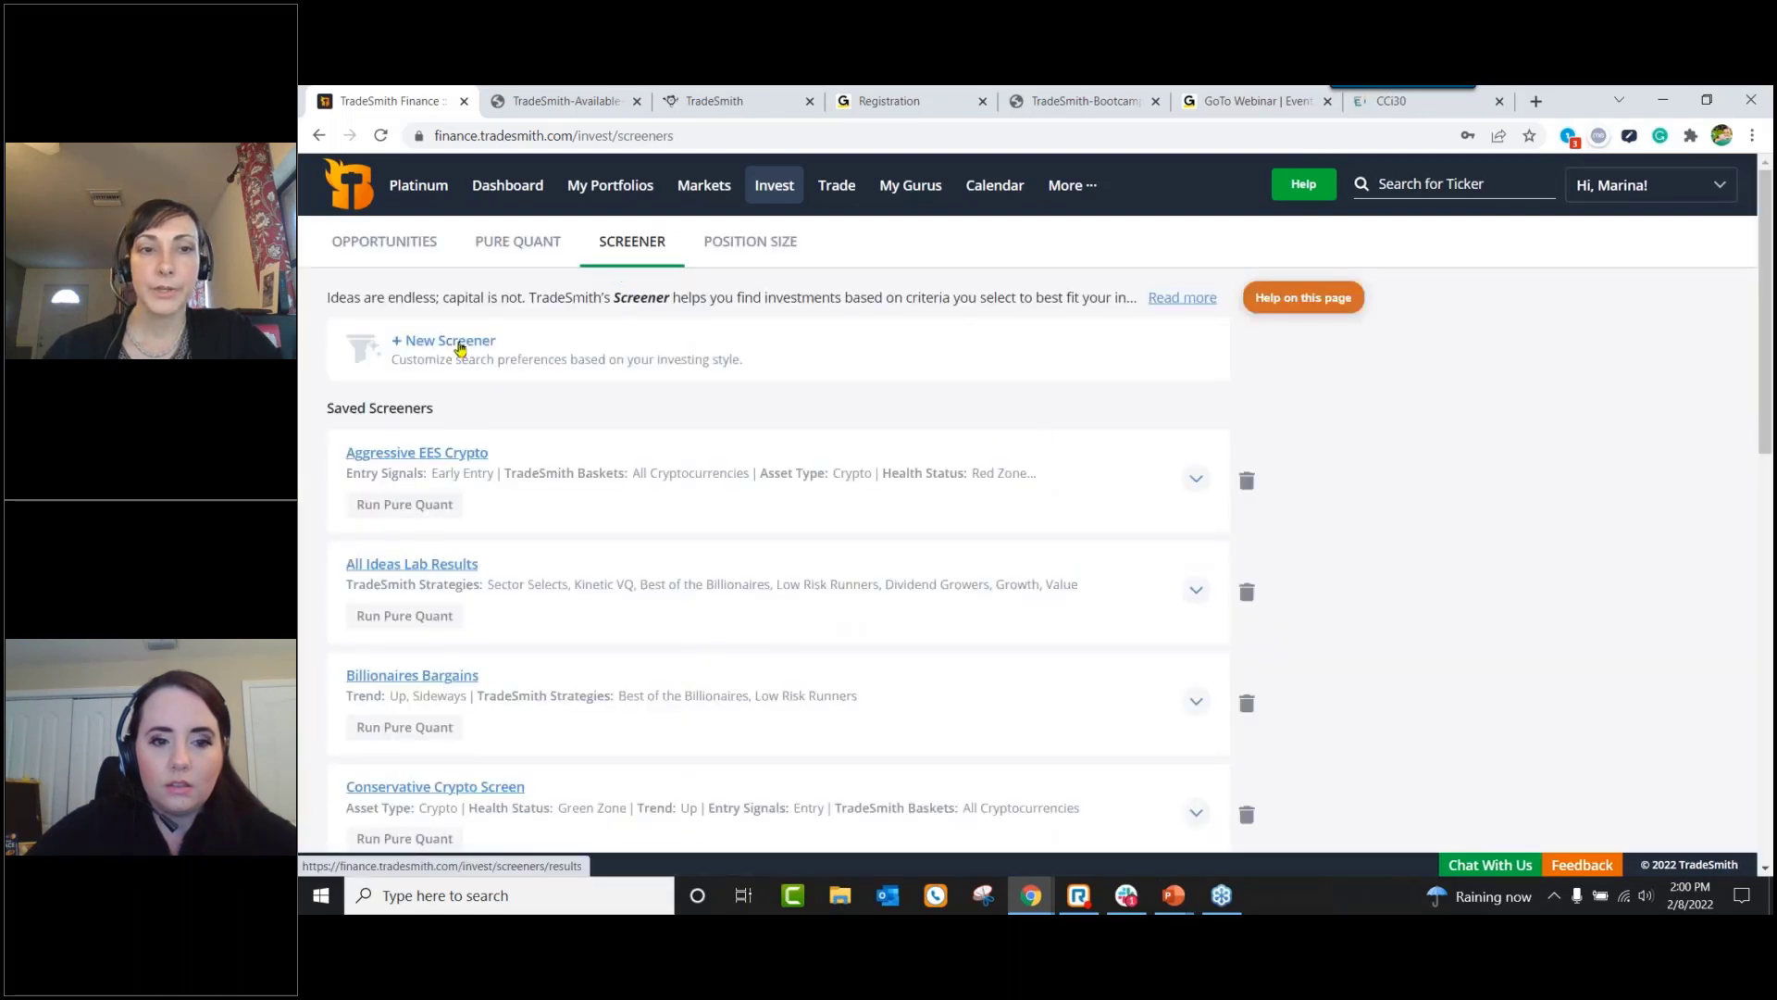
pyautogui.click(460, 347)
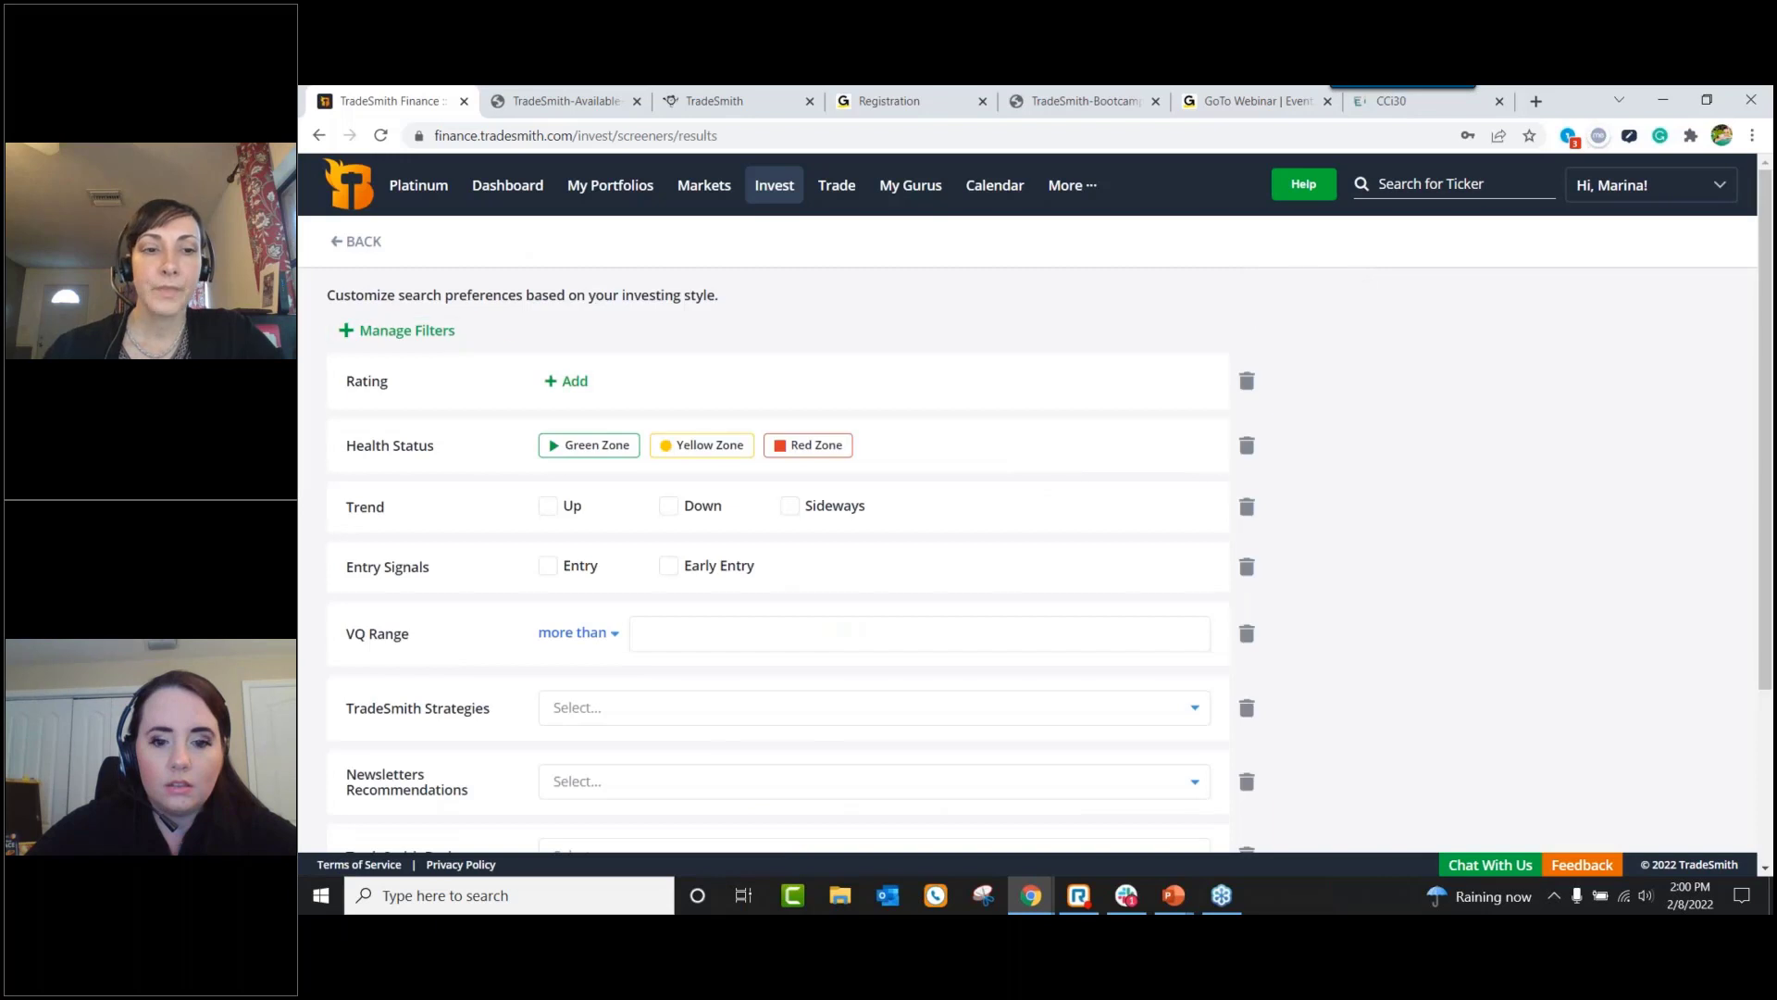
# Step: Limit the screener to the CCI30 TradeSmith basket and run it
pyautogui.scroll(-2, 778, 509)
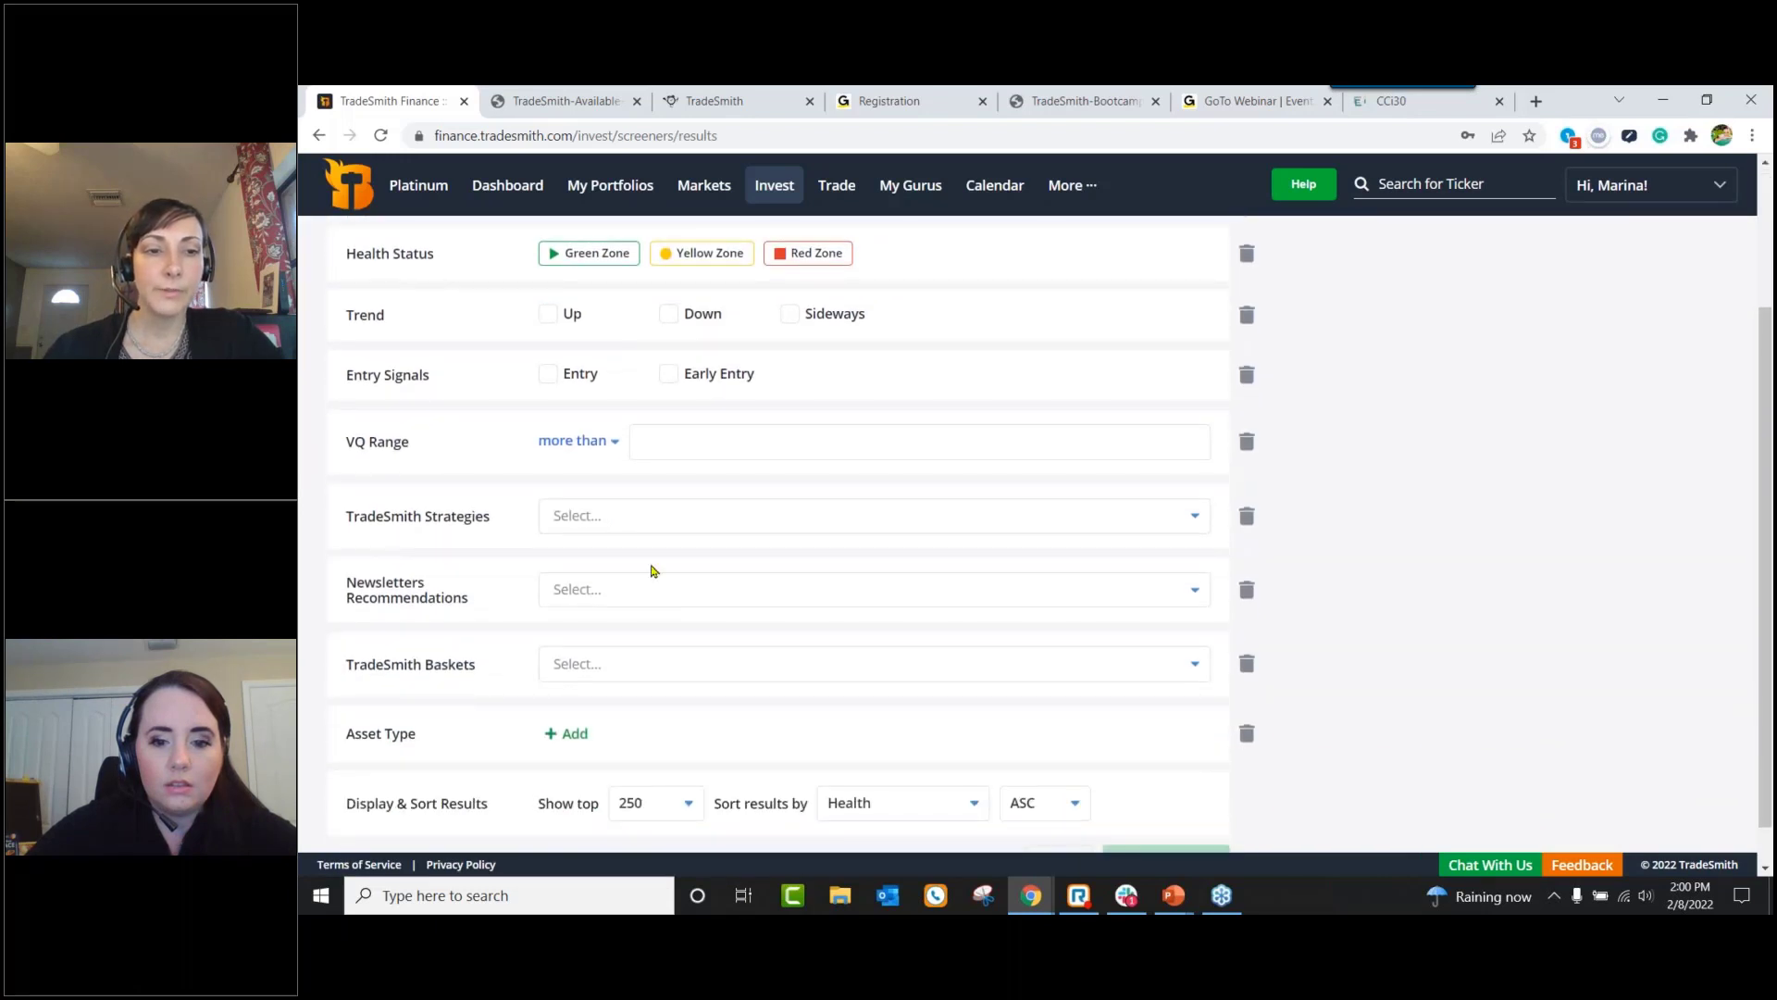
pyautogui.scroll(-1, 648, 574)
pyautogui.click(639, 615)
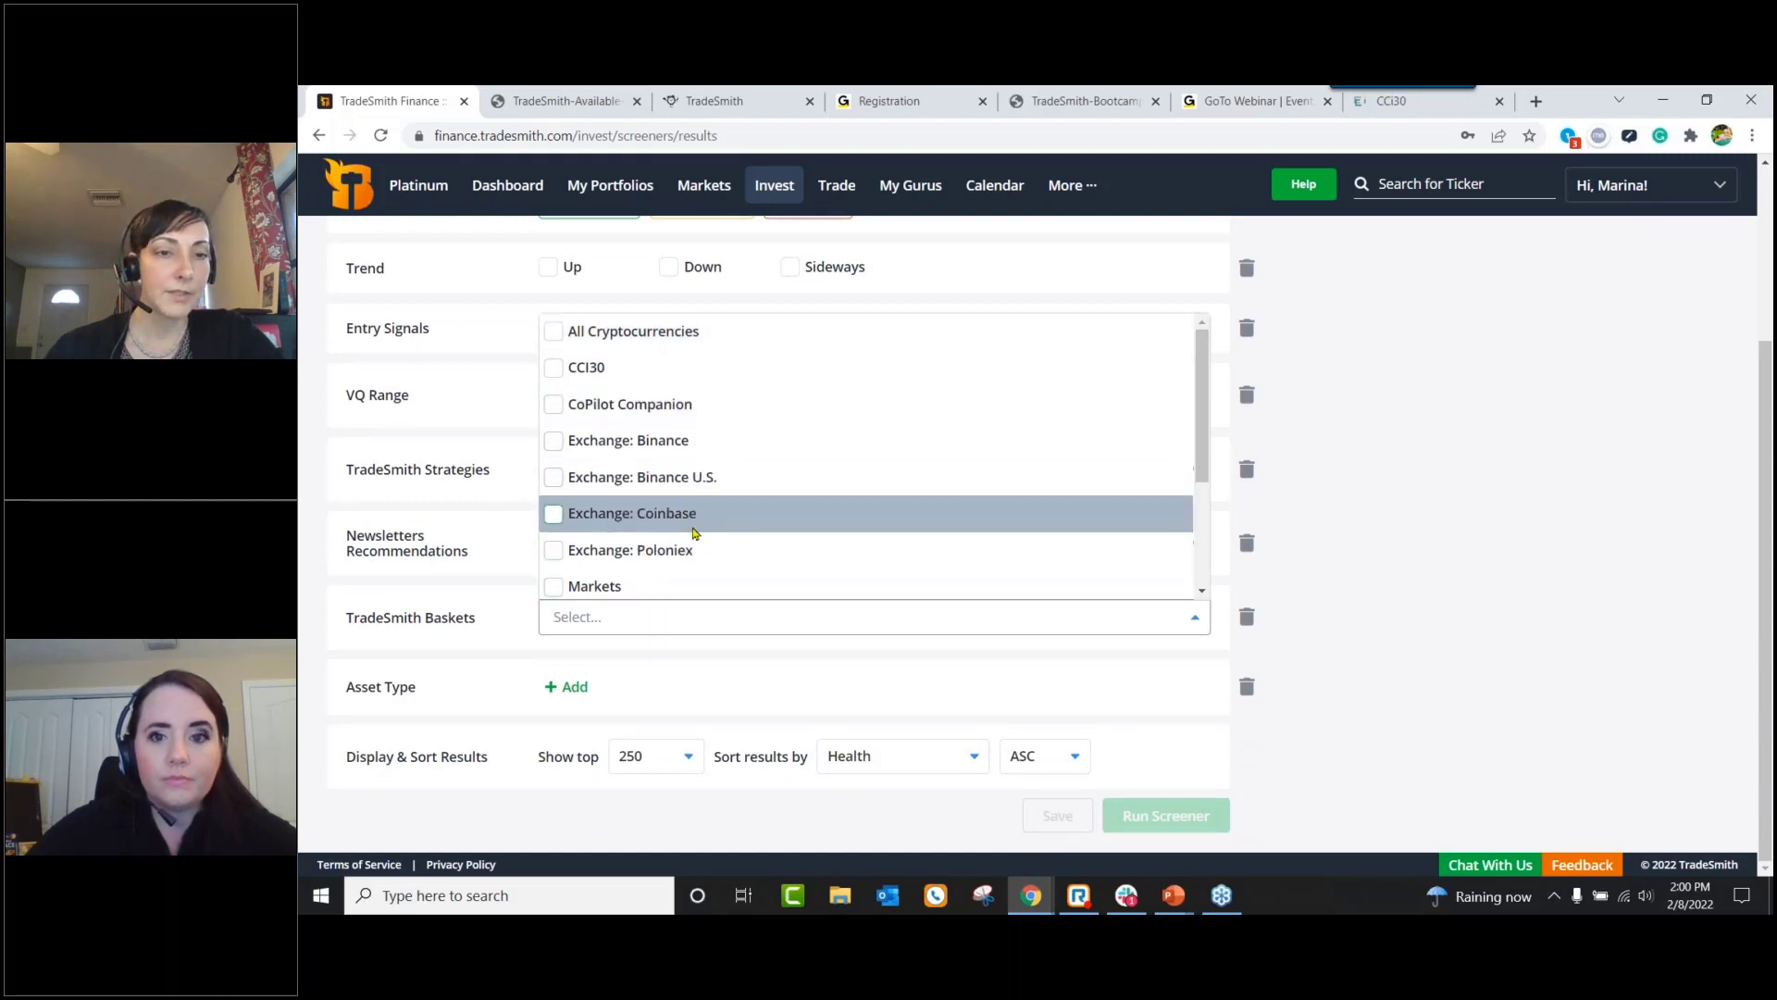
pyautogui.click(556, 370)
pyautogui.click(1369, 622)
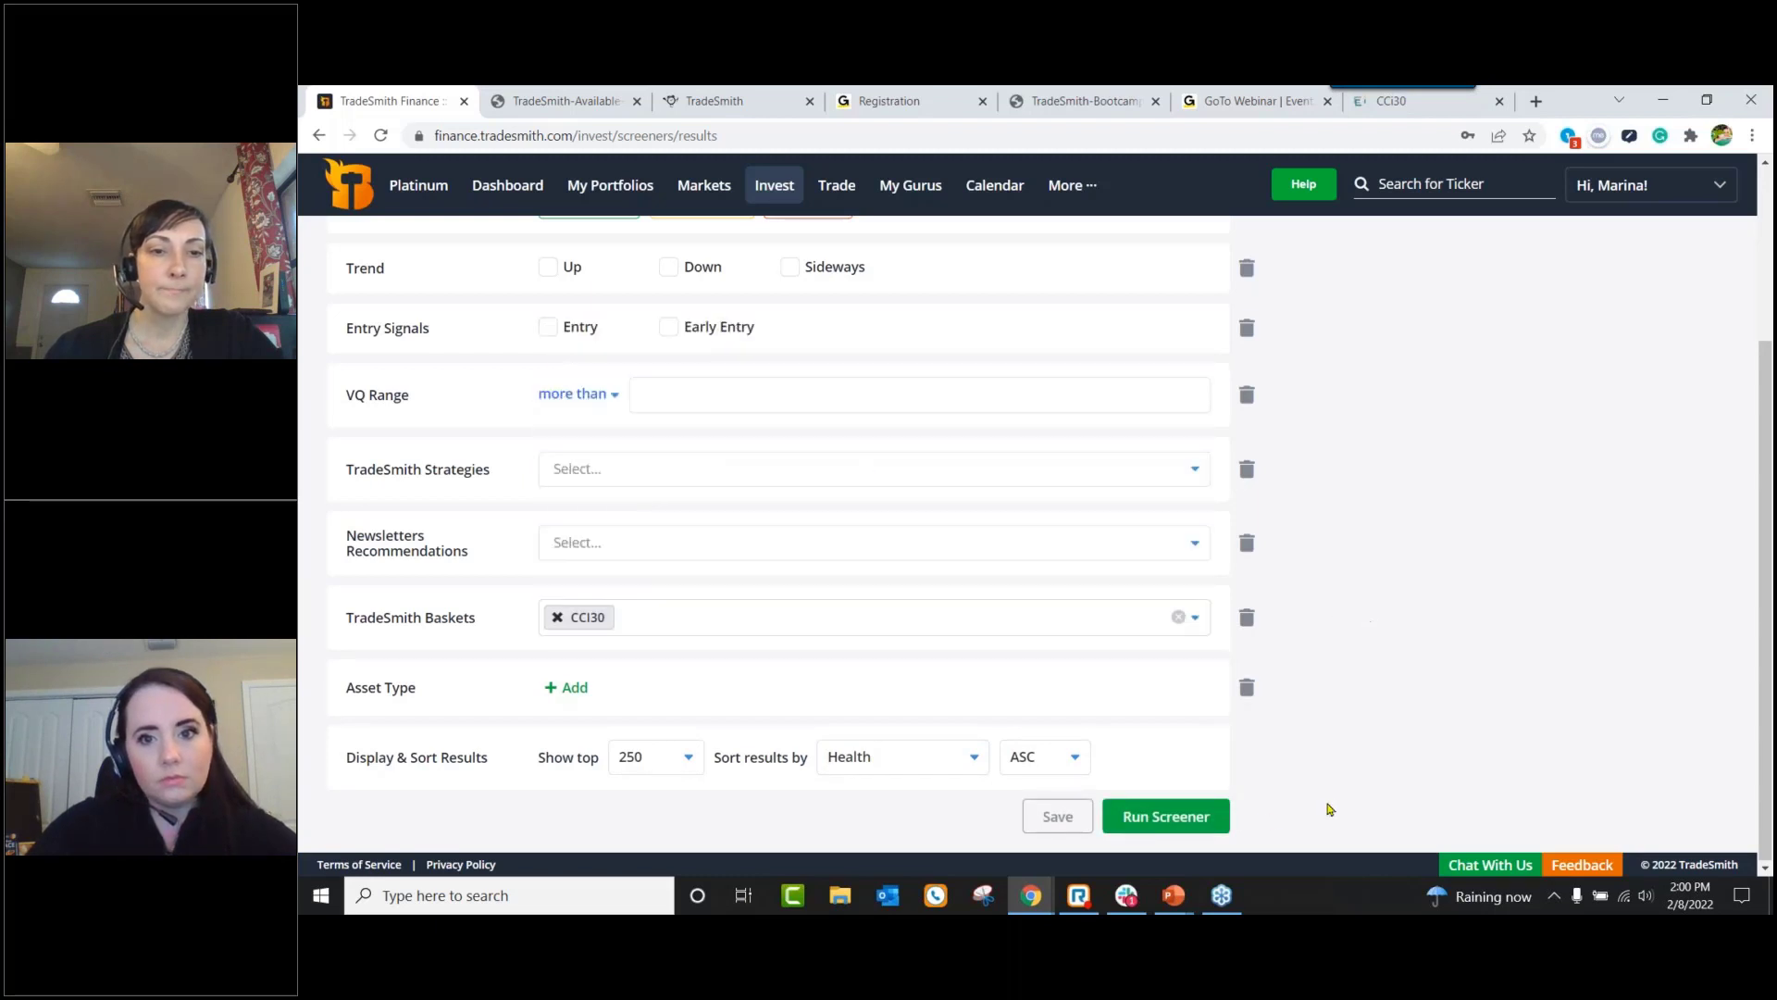
pyautogui.click(1165, 820)
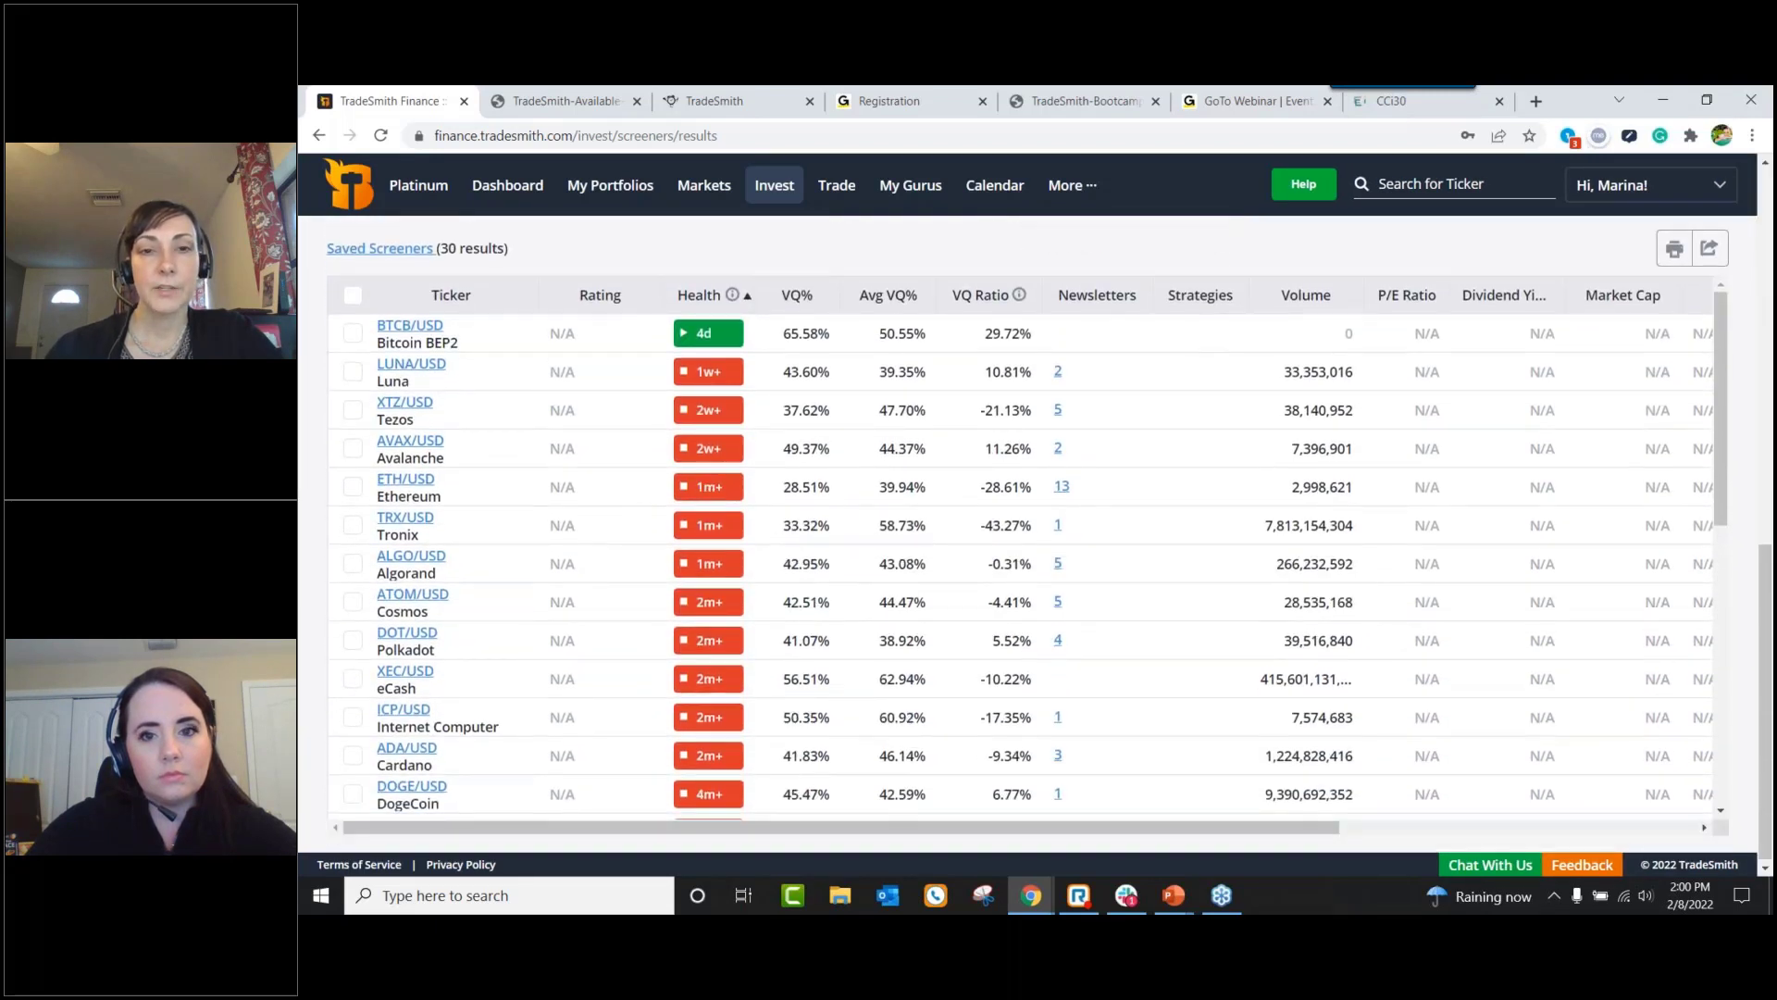
# Step: Highlight the screener's result count, select all results and open the choice of destination portfolio for adding them
pyautogui.moveTo(519, 261); pyautogui.dragTo(440, 259)
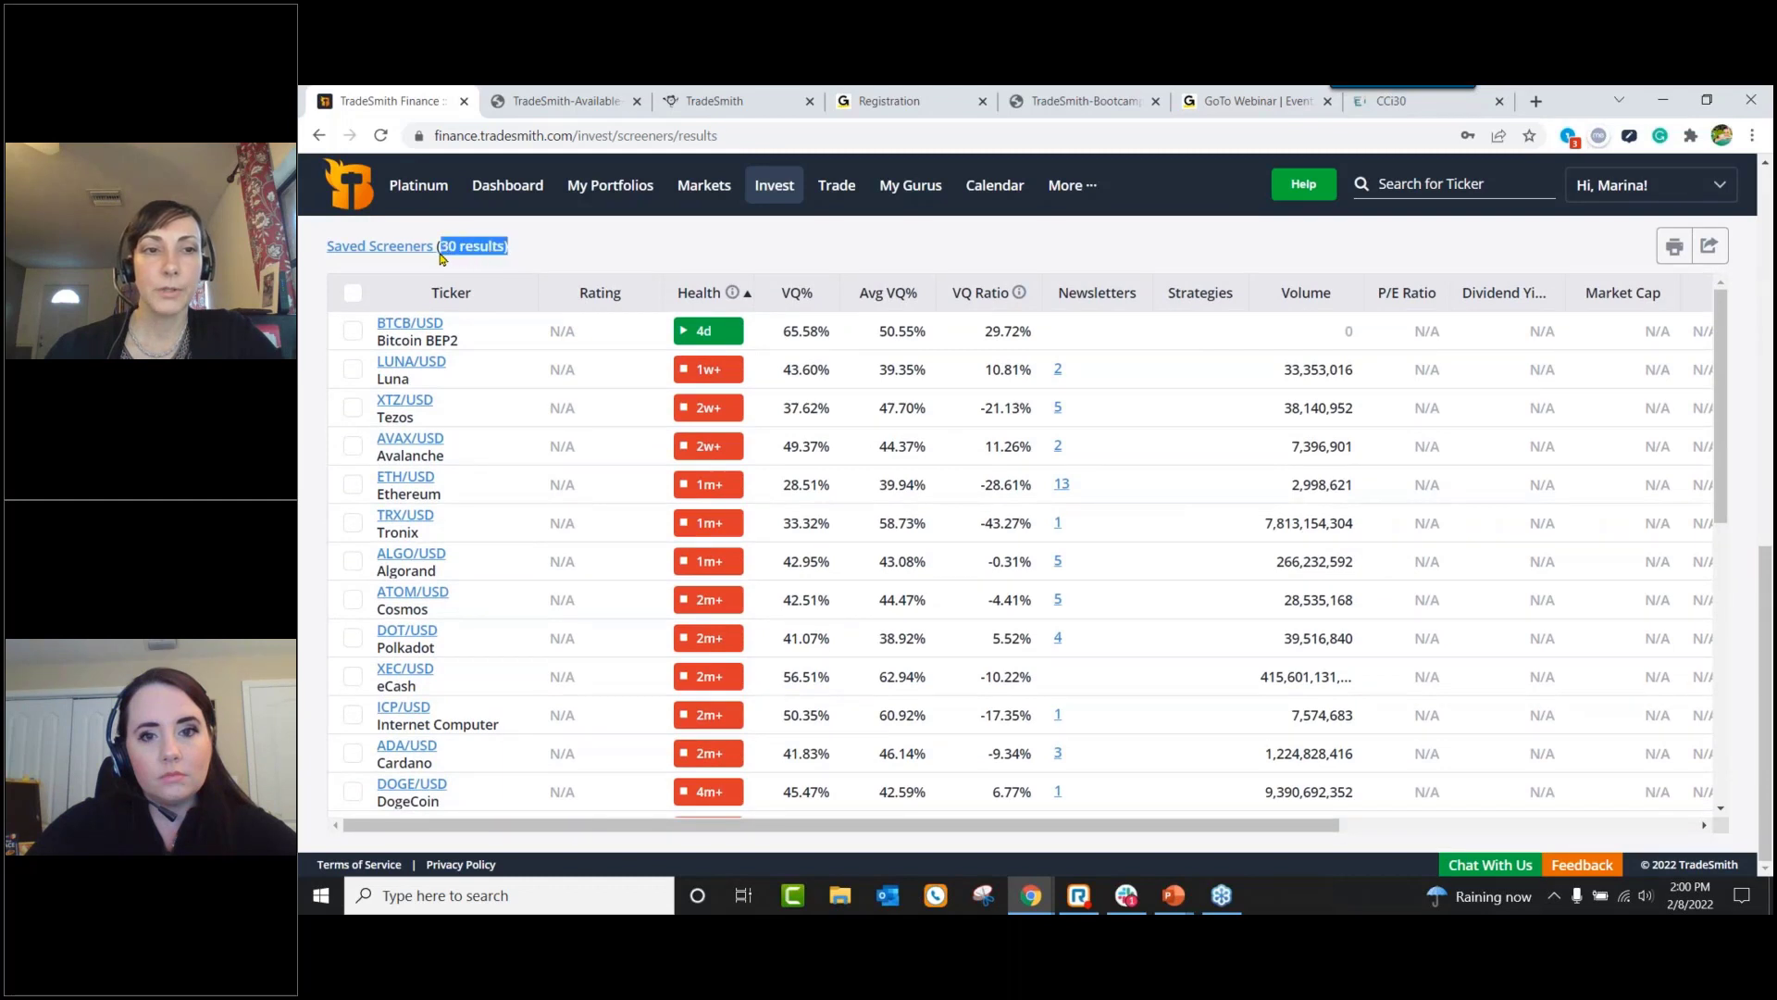
pyautogui.click(606, 256)
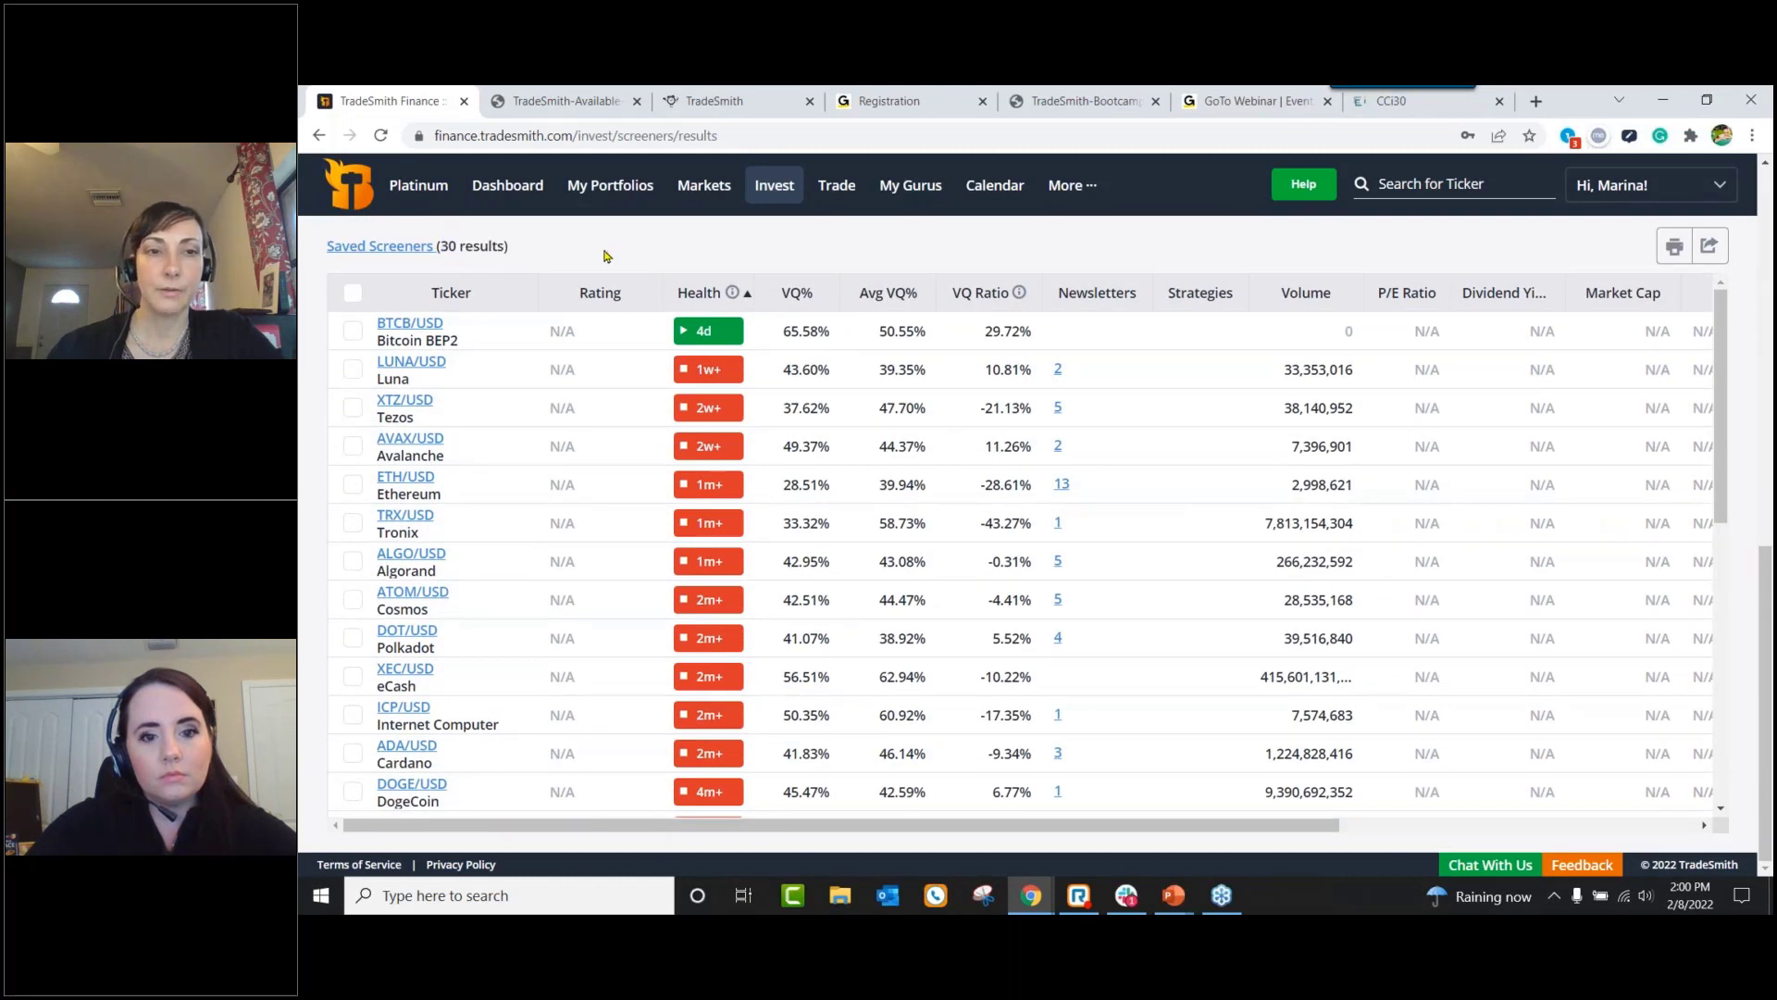
pyautogui.click(354, 295)
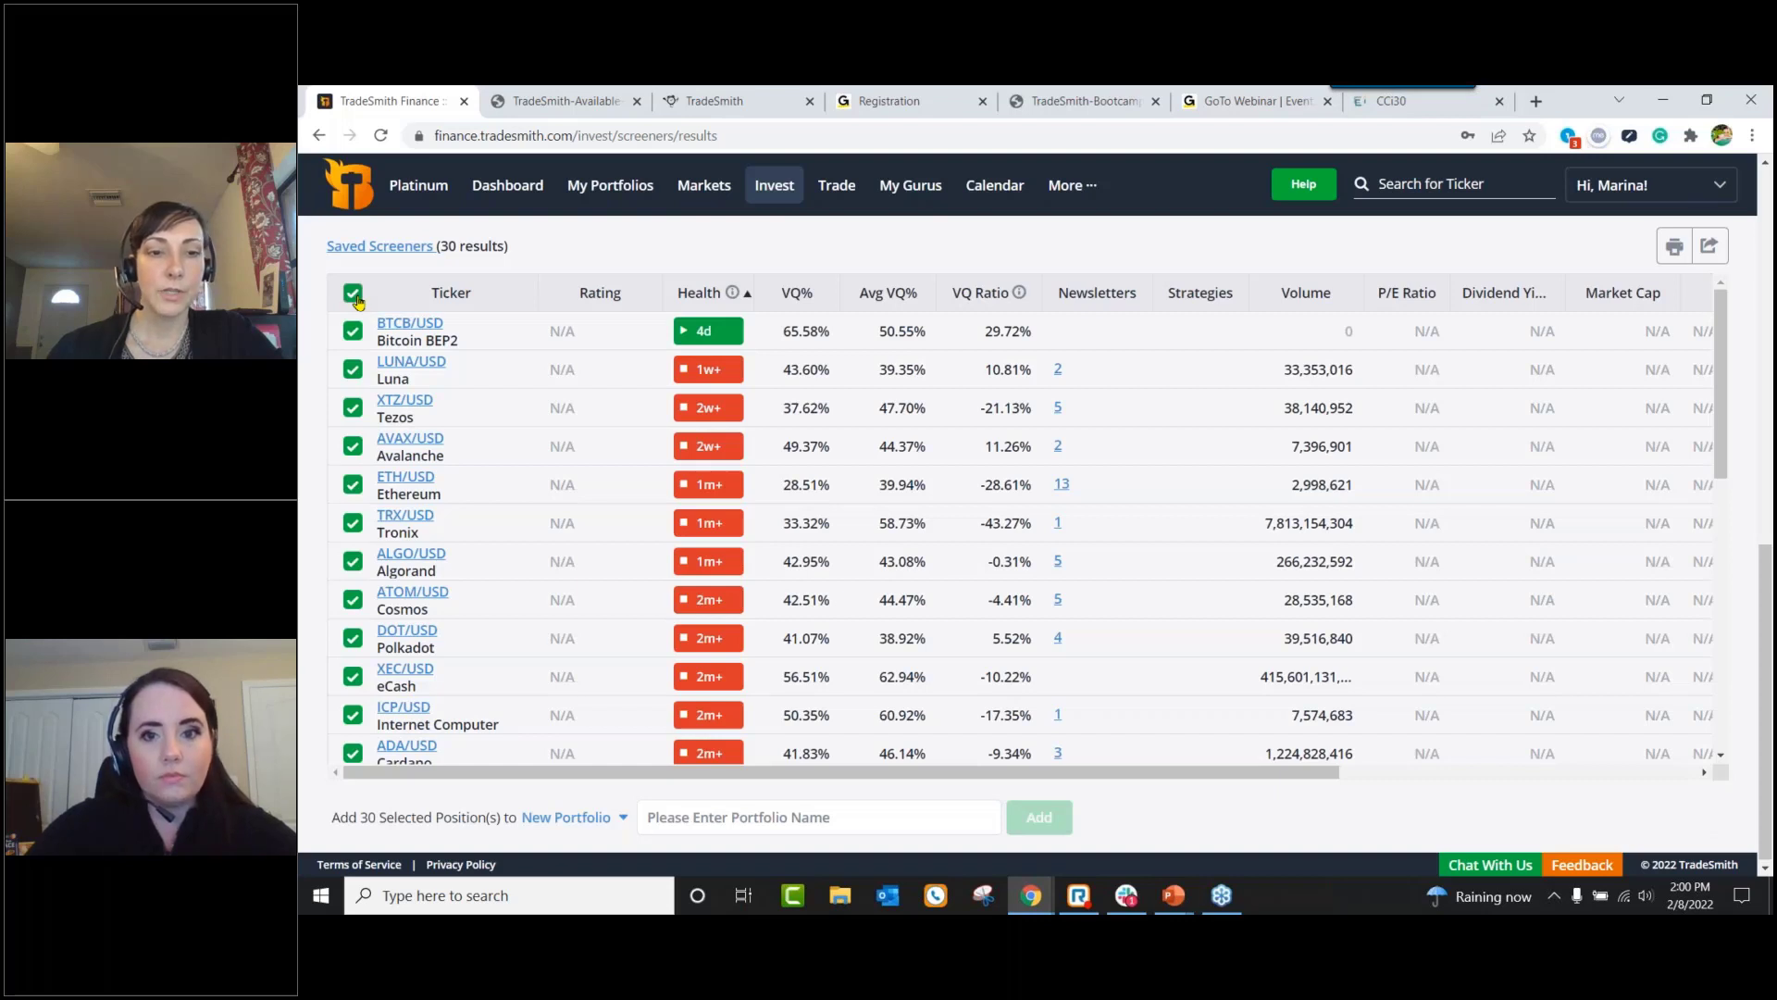
pyautogui.click(581, 821)
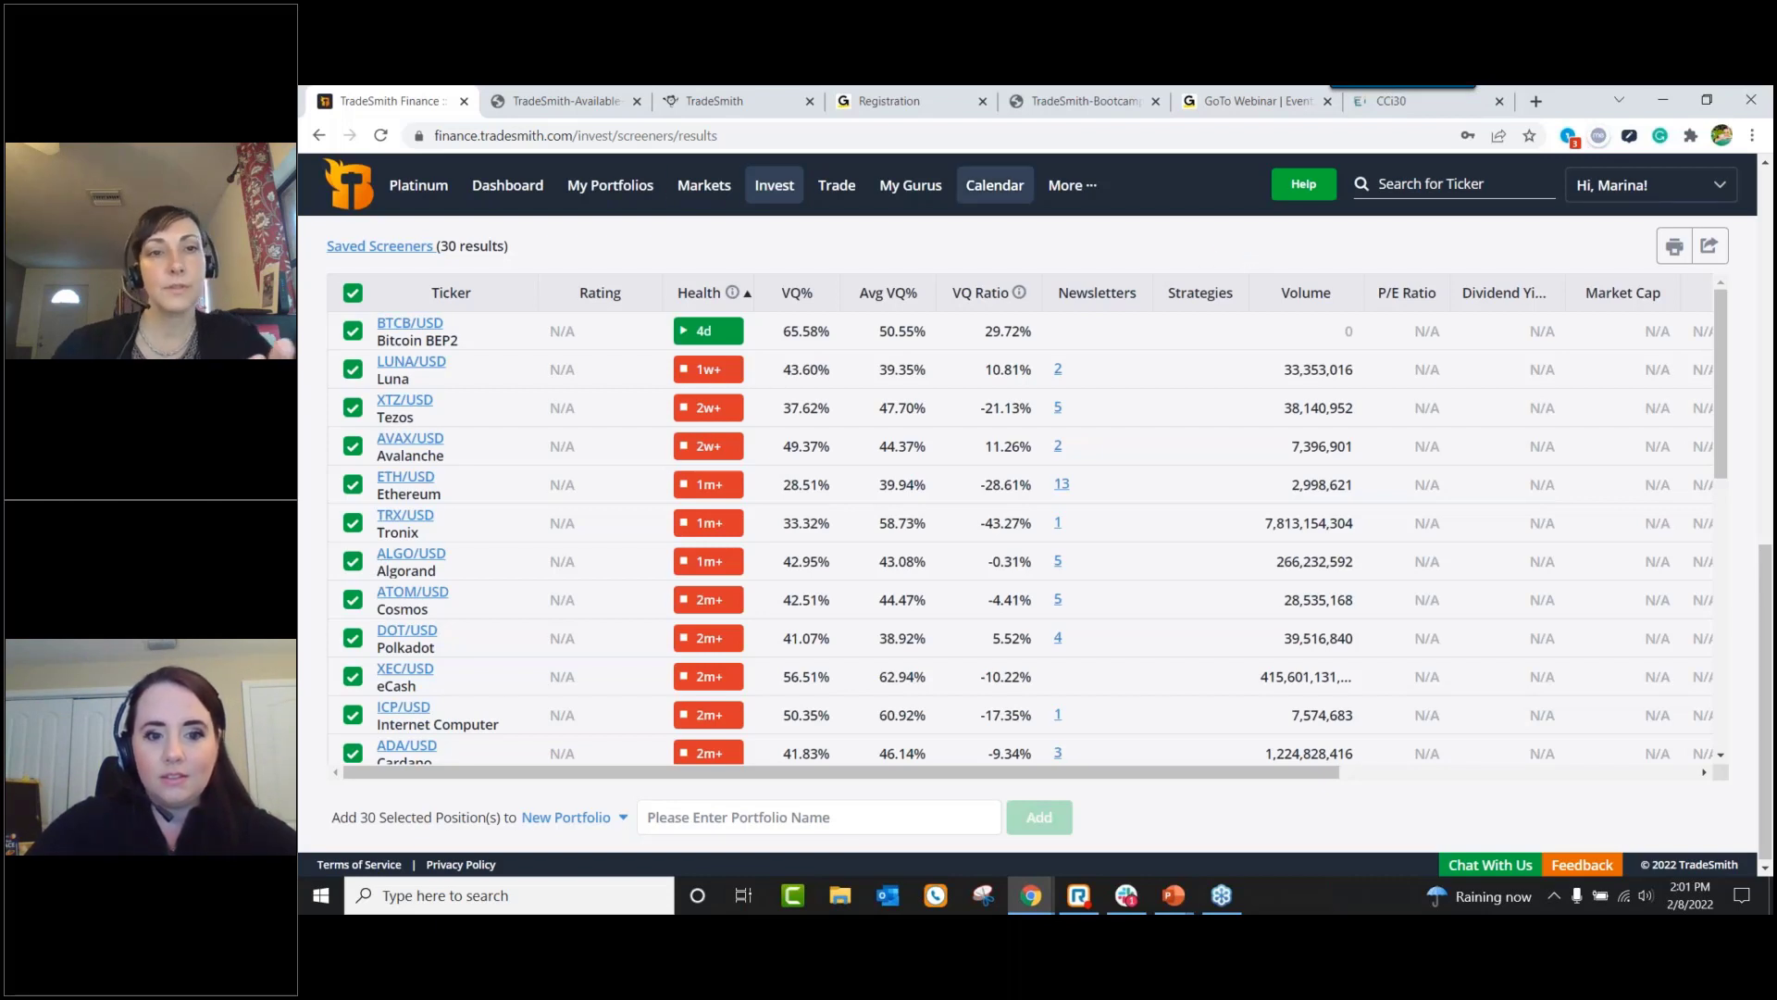
# Step: Reopen the XTZ/USD (Tezos) position from the watch-only CCi30 portfolio and show its alerts
pyautogui.click(626, 189)
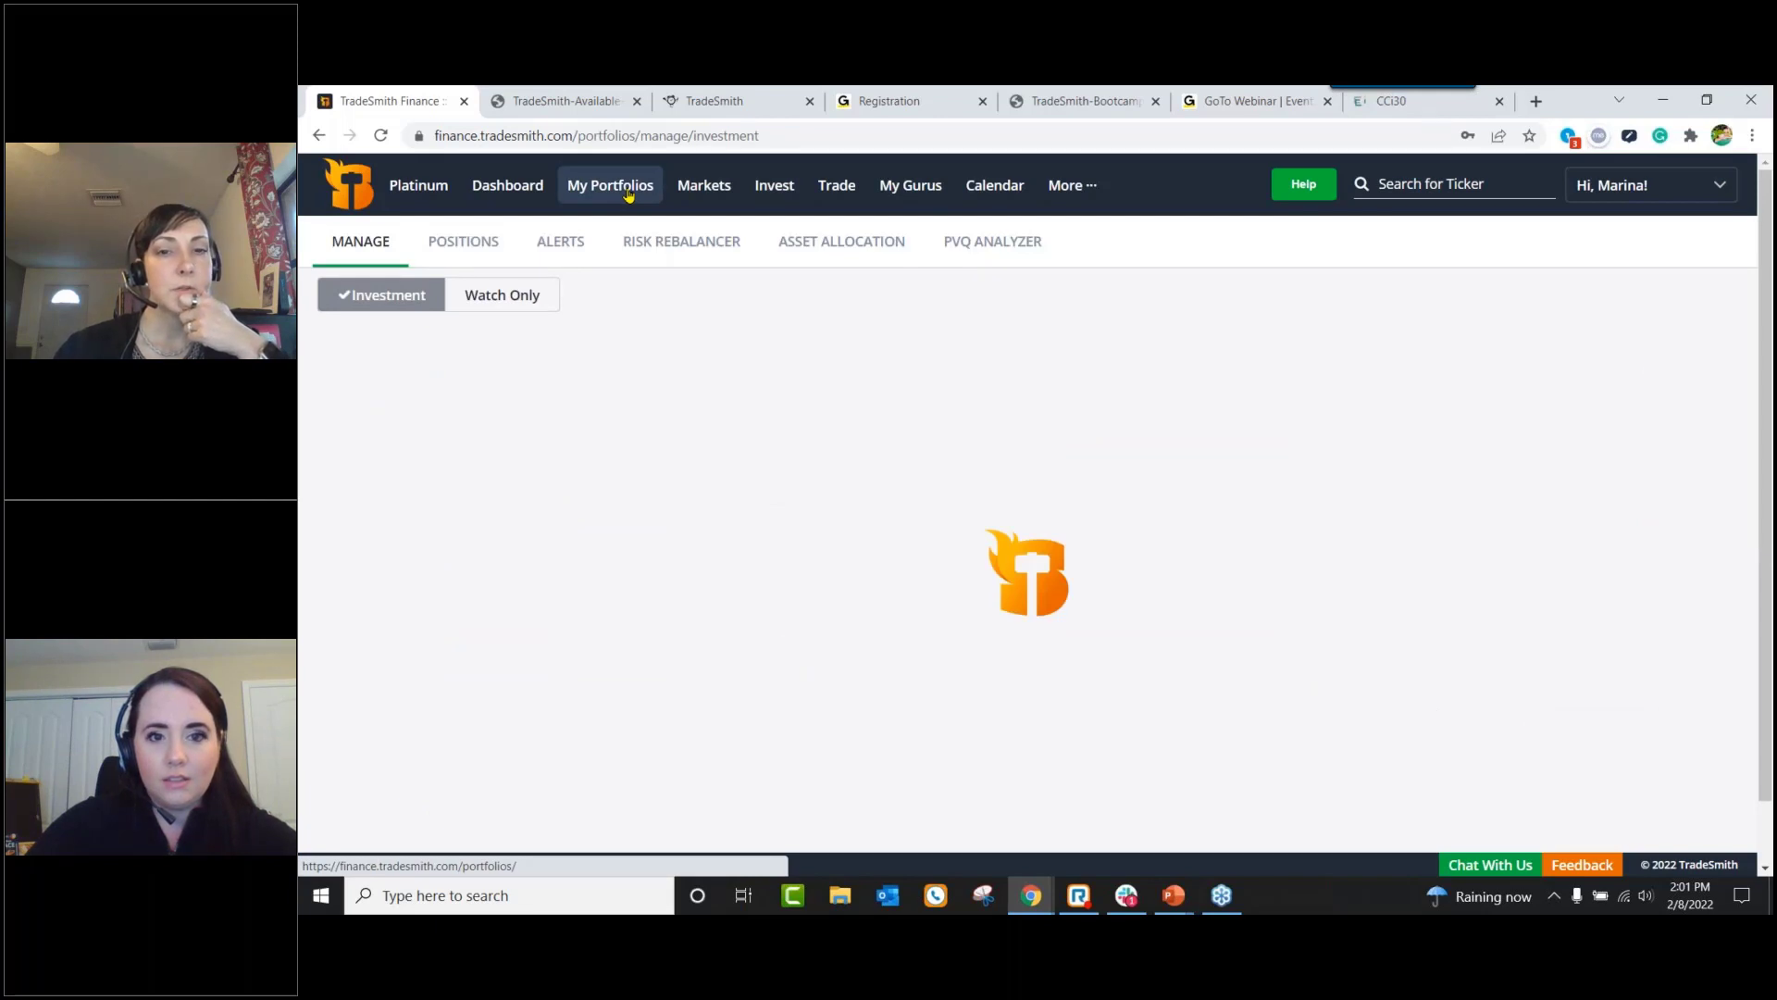
pyautogui.click(511, 298)
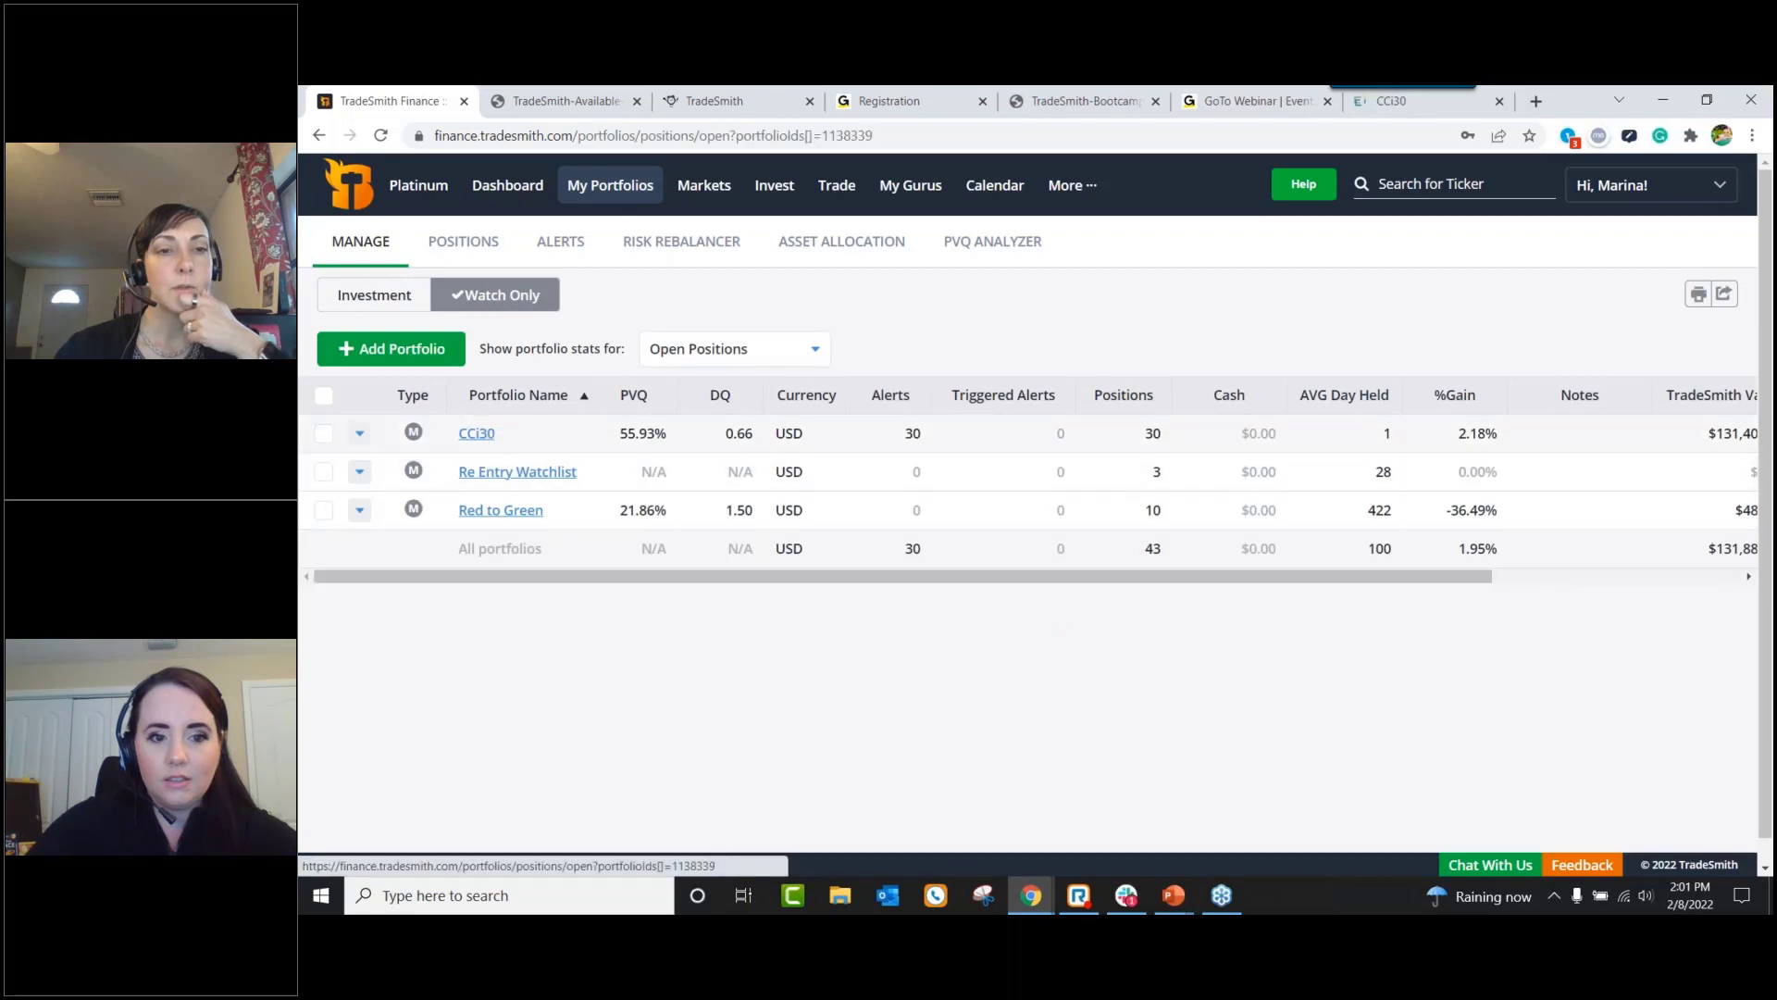
pyautogui.click(468, 428)
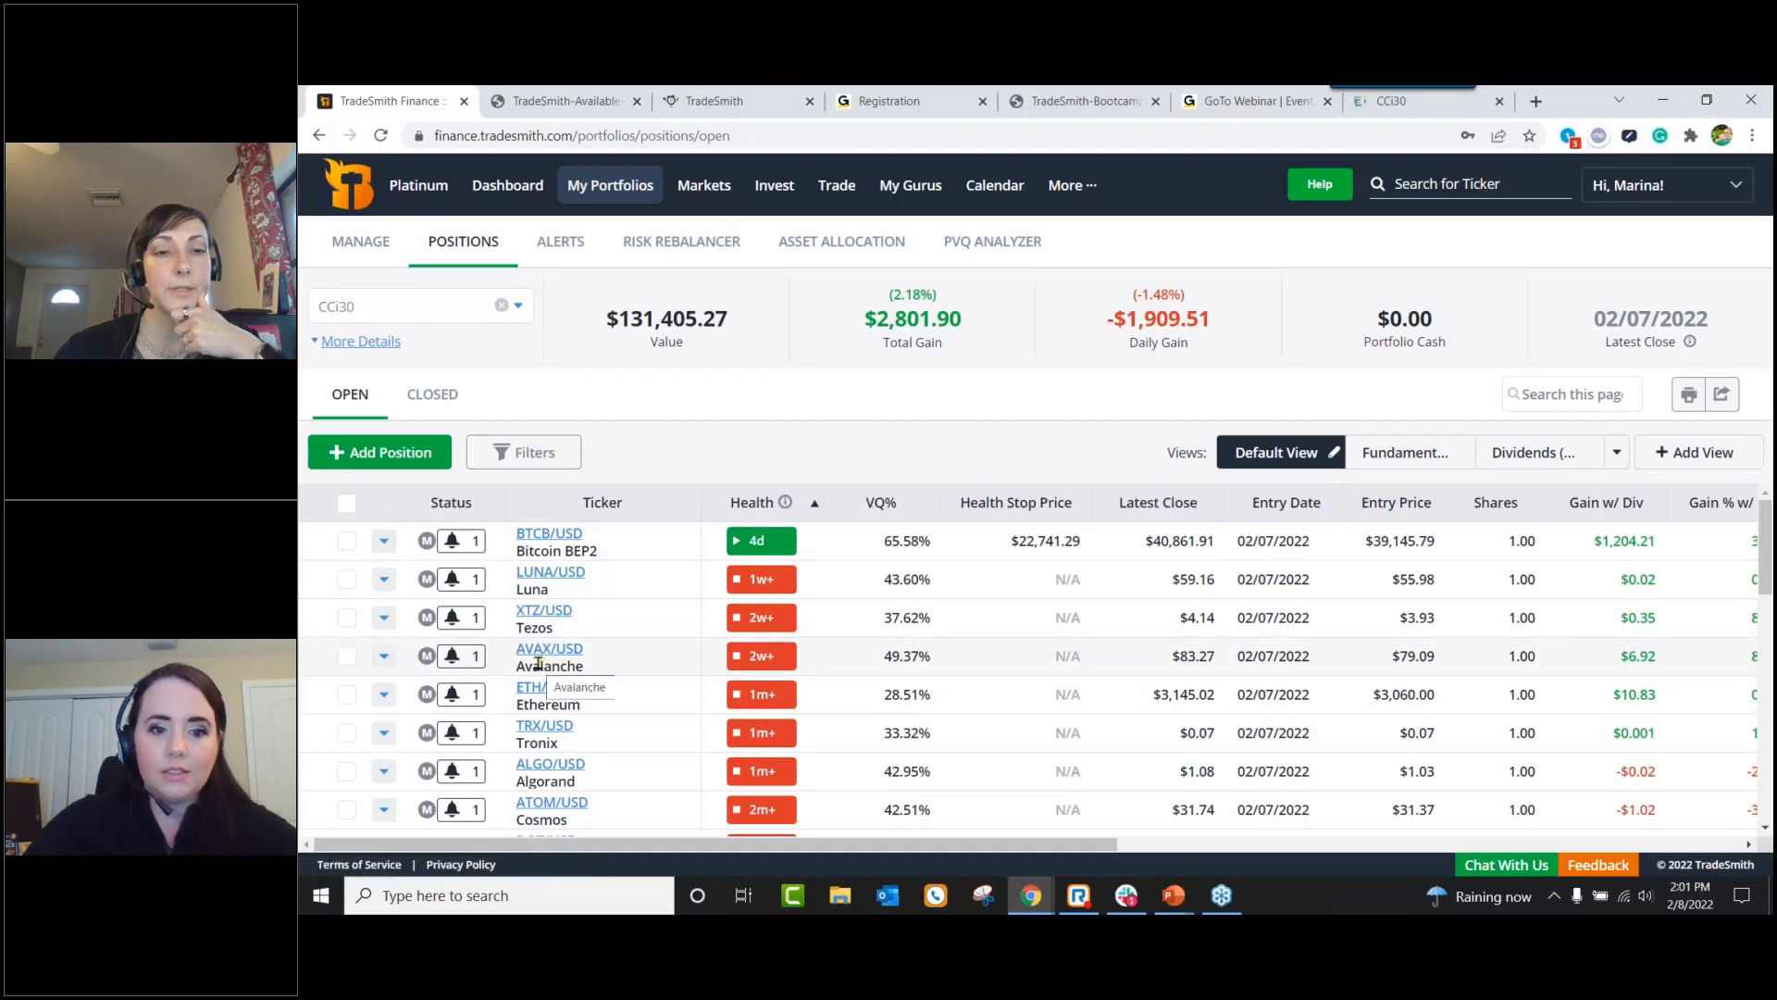
pyautogui.click(557, 614)
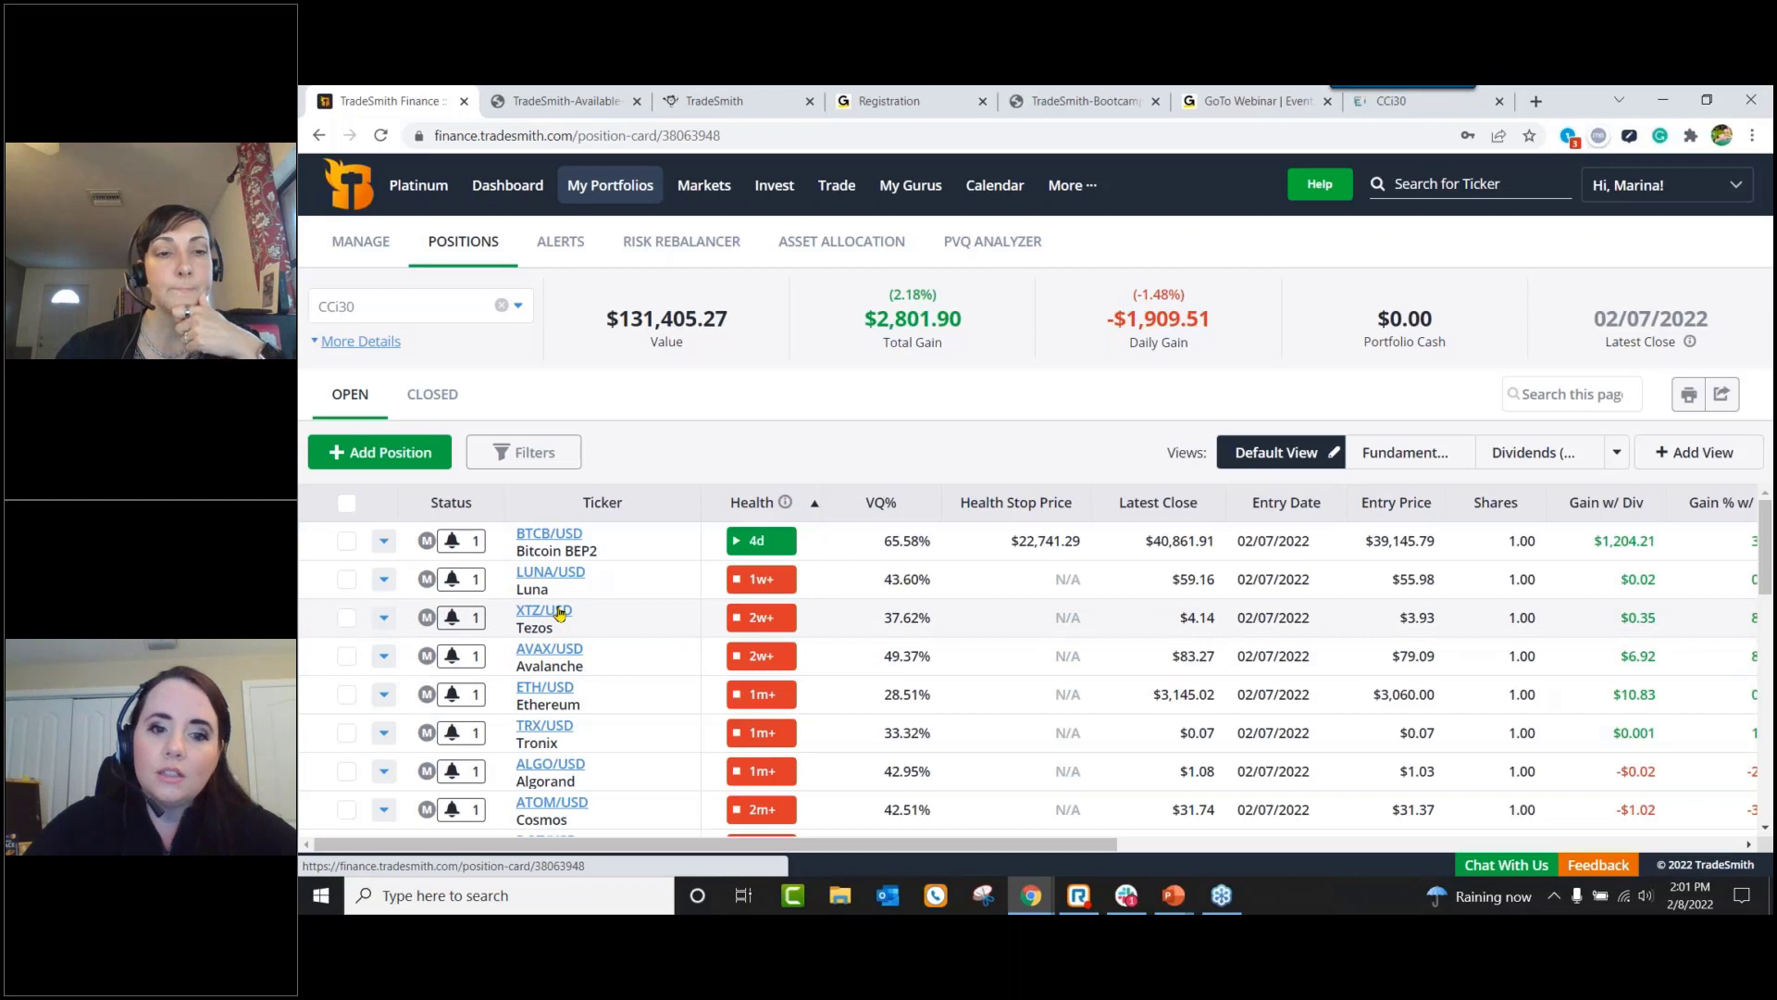
pyautogui.click(559, 613)
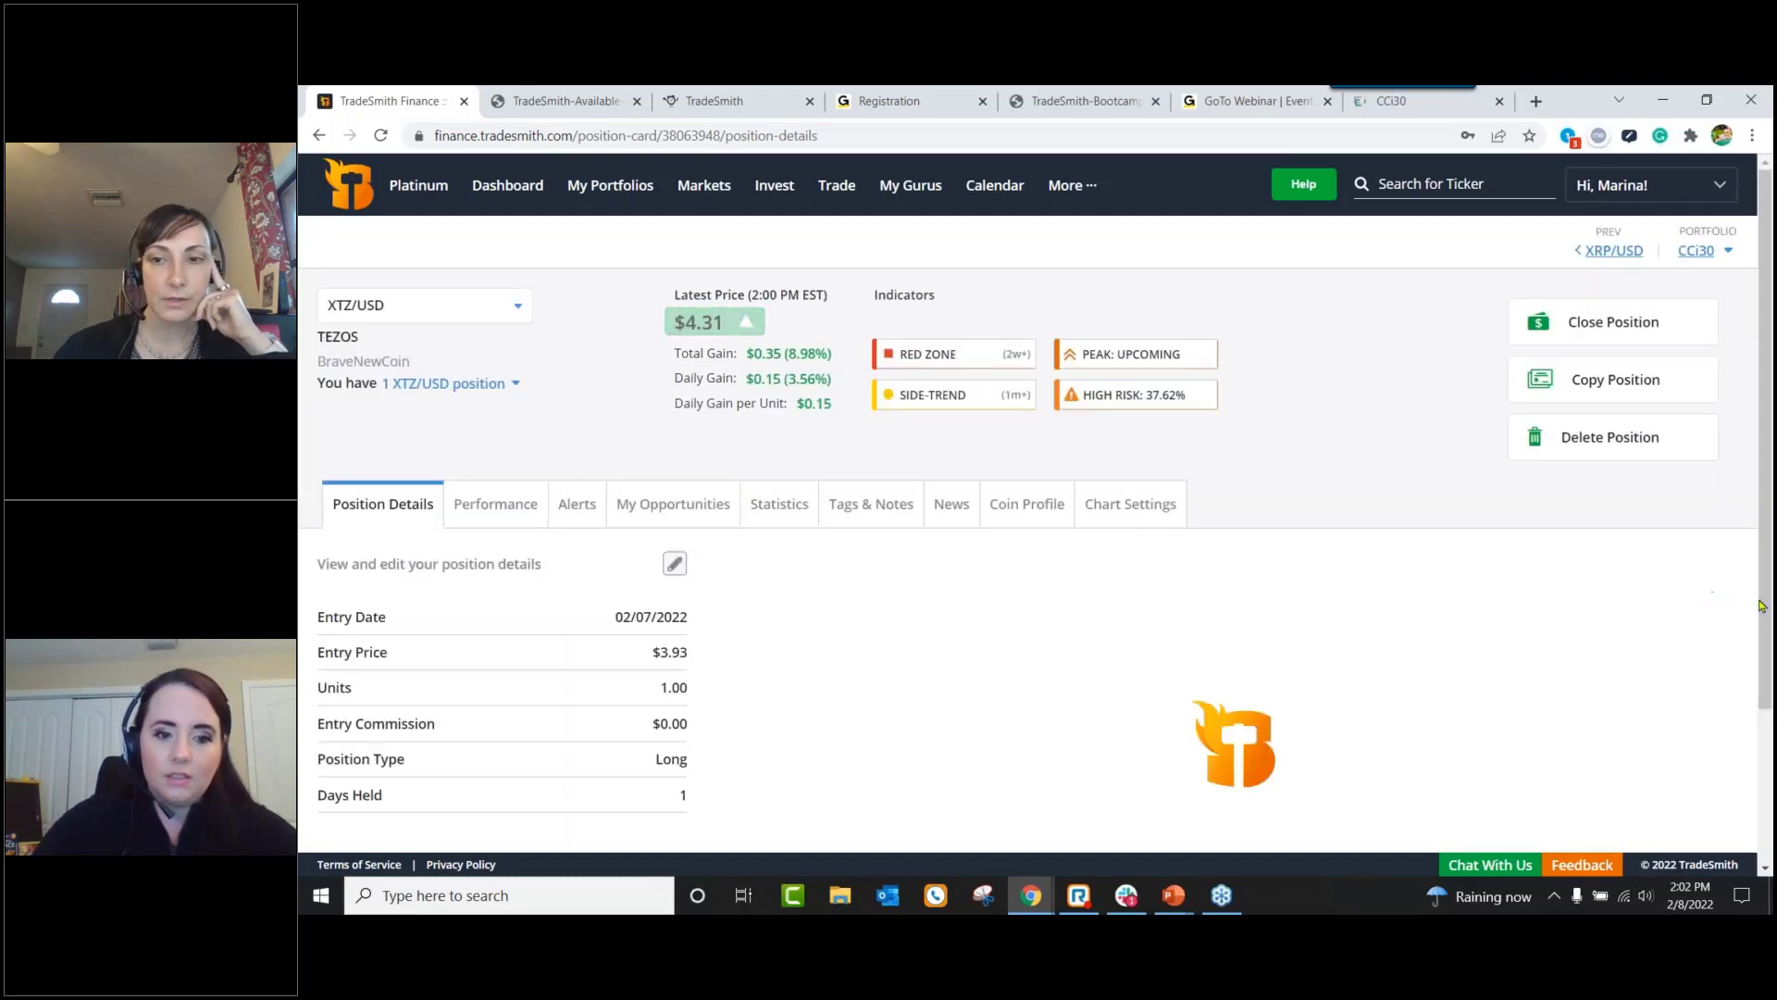
pyautogui.scroll(-1, 694, 537)
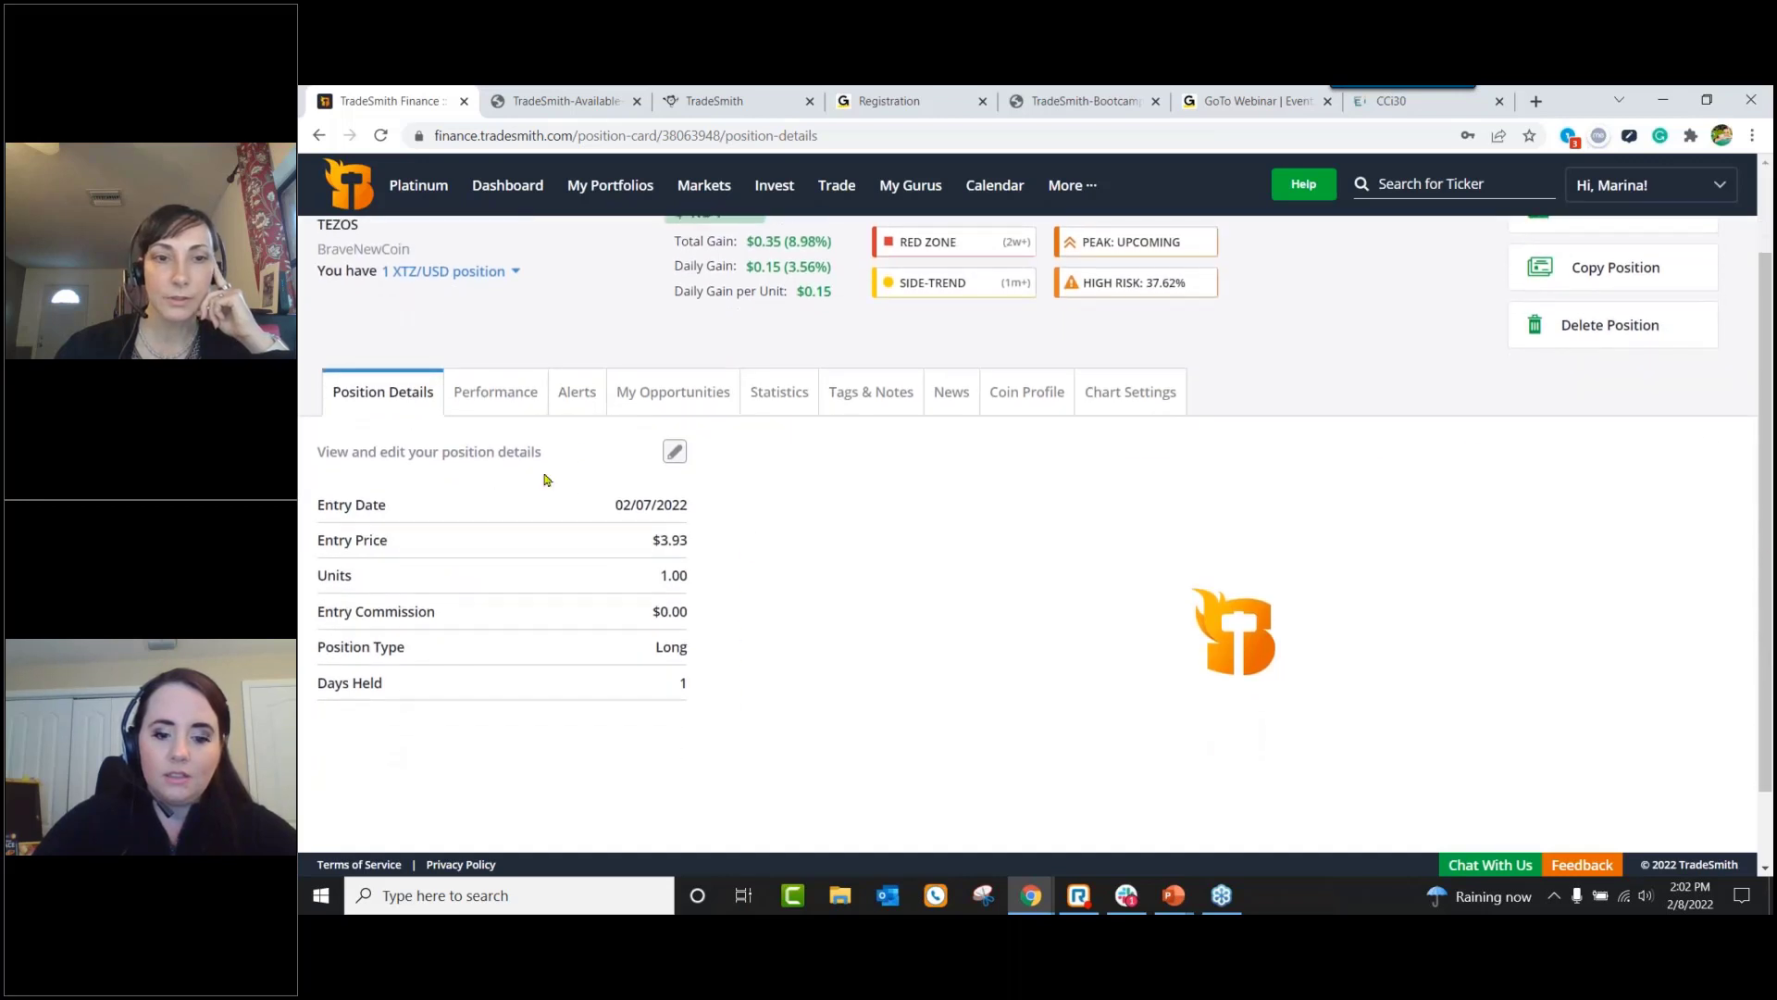
pyautogui.click(575, 396)
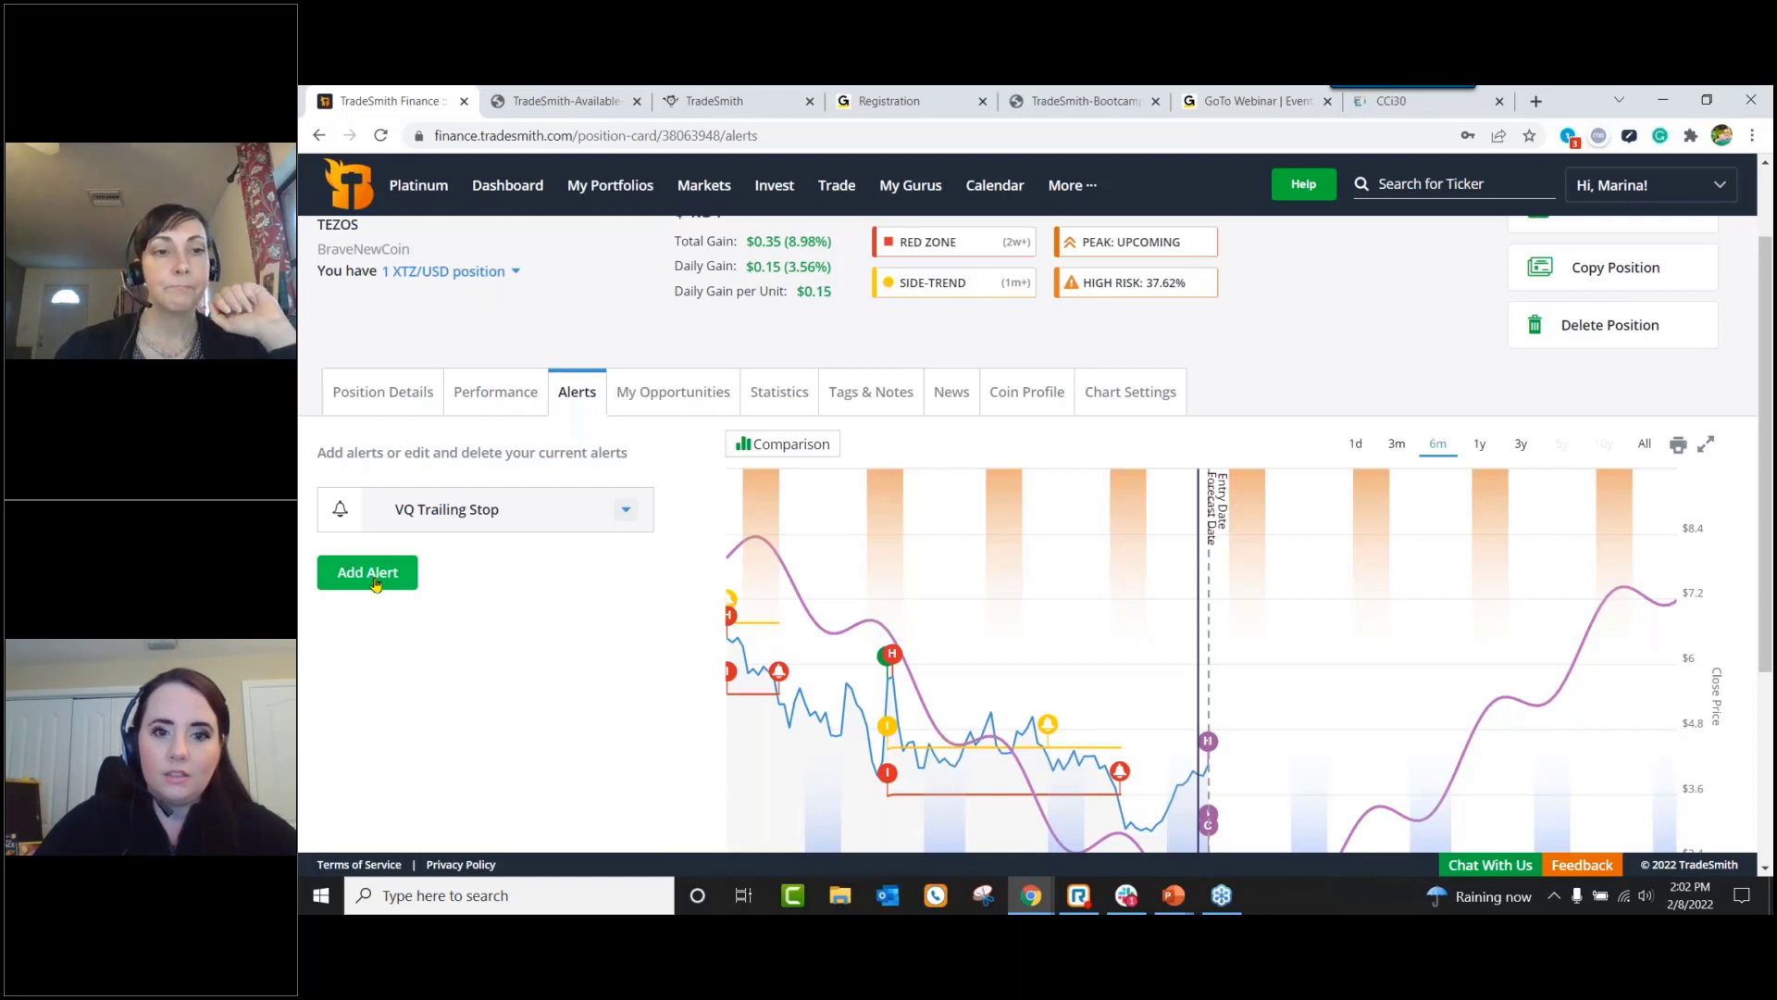
# Step: Add a Percentage Gain/Loss price alert to the XTZ/USD position for a gain above 10%, showing its notification settings before adding it
pyautogui.click(369, 574)
pyautogui.click(810, 597)
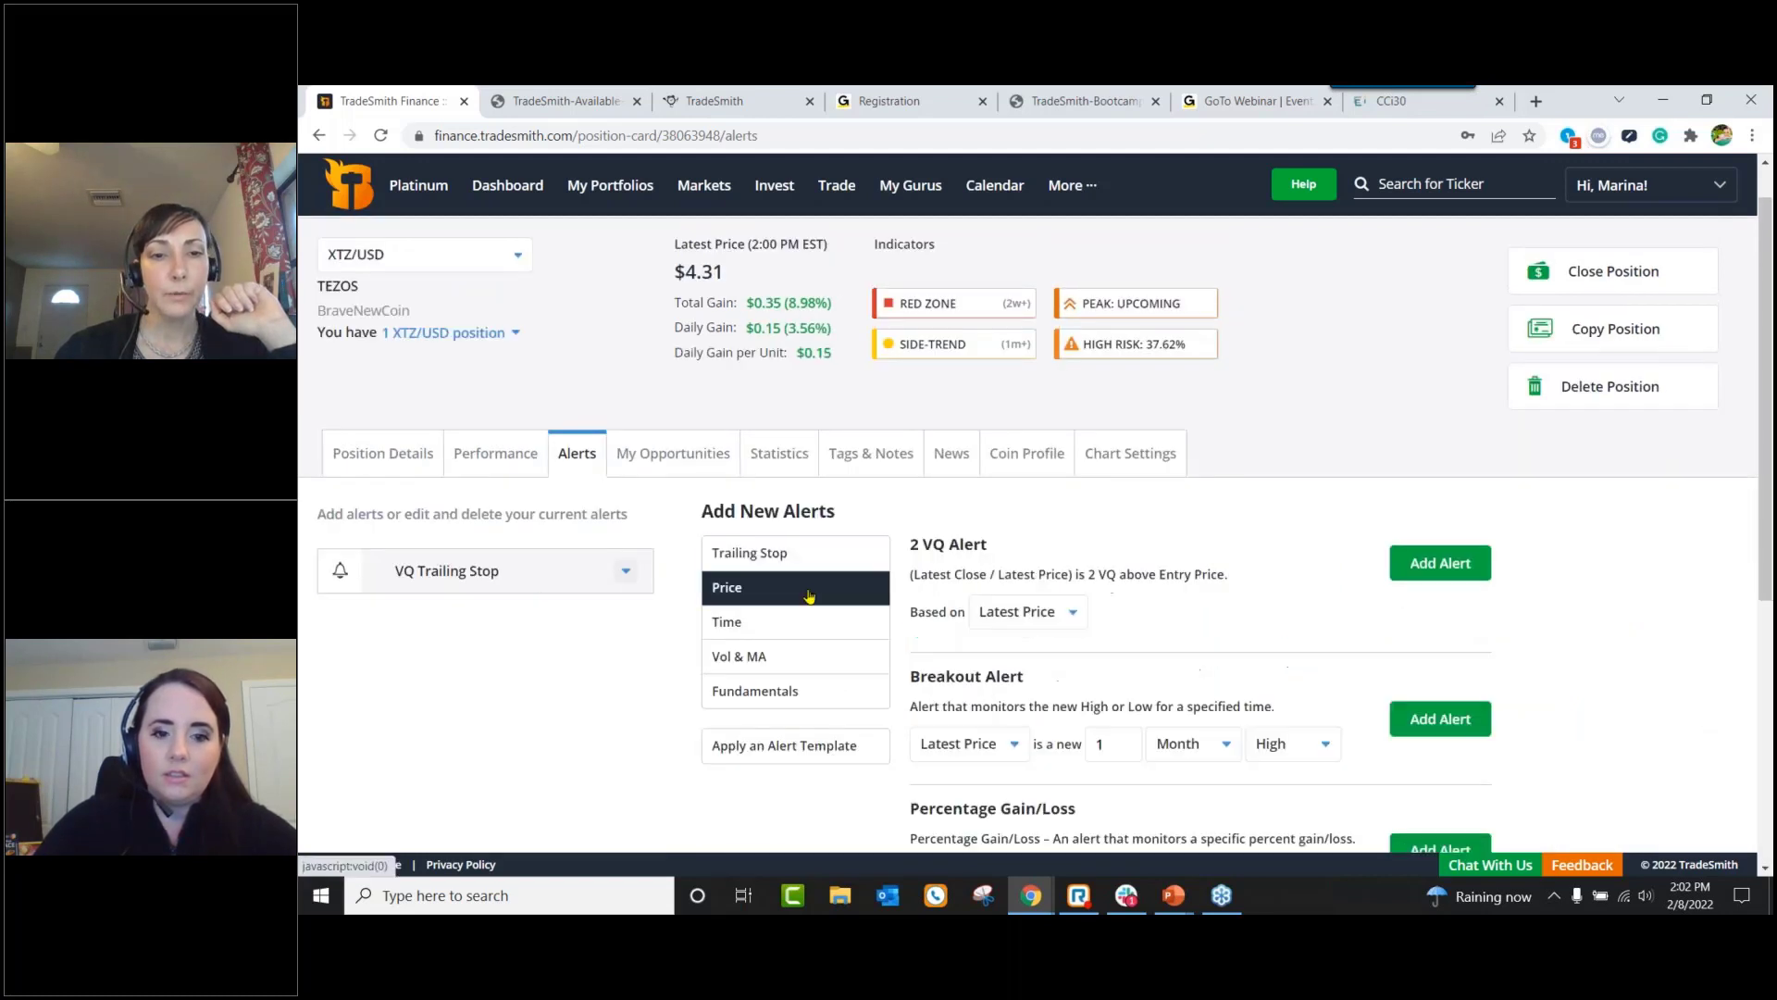
pyautogui.scroll(-3, 1002, 619)
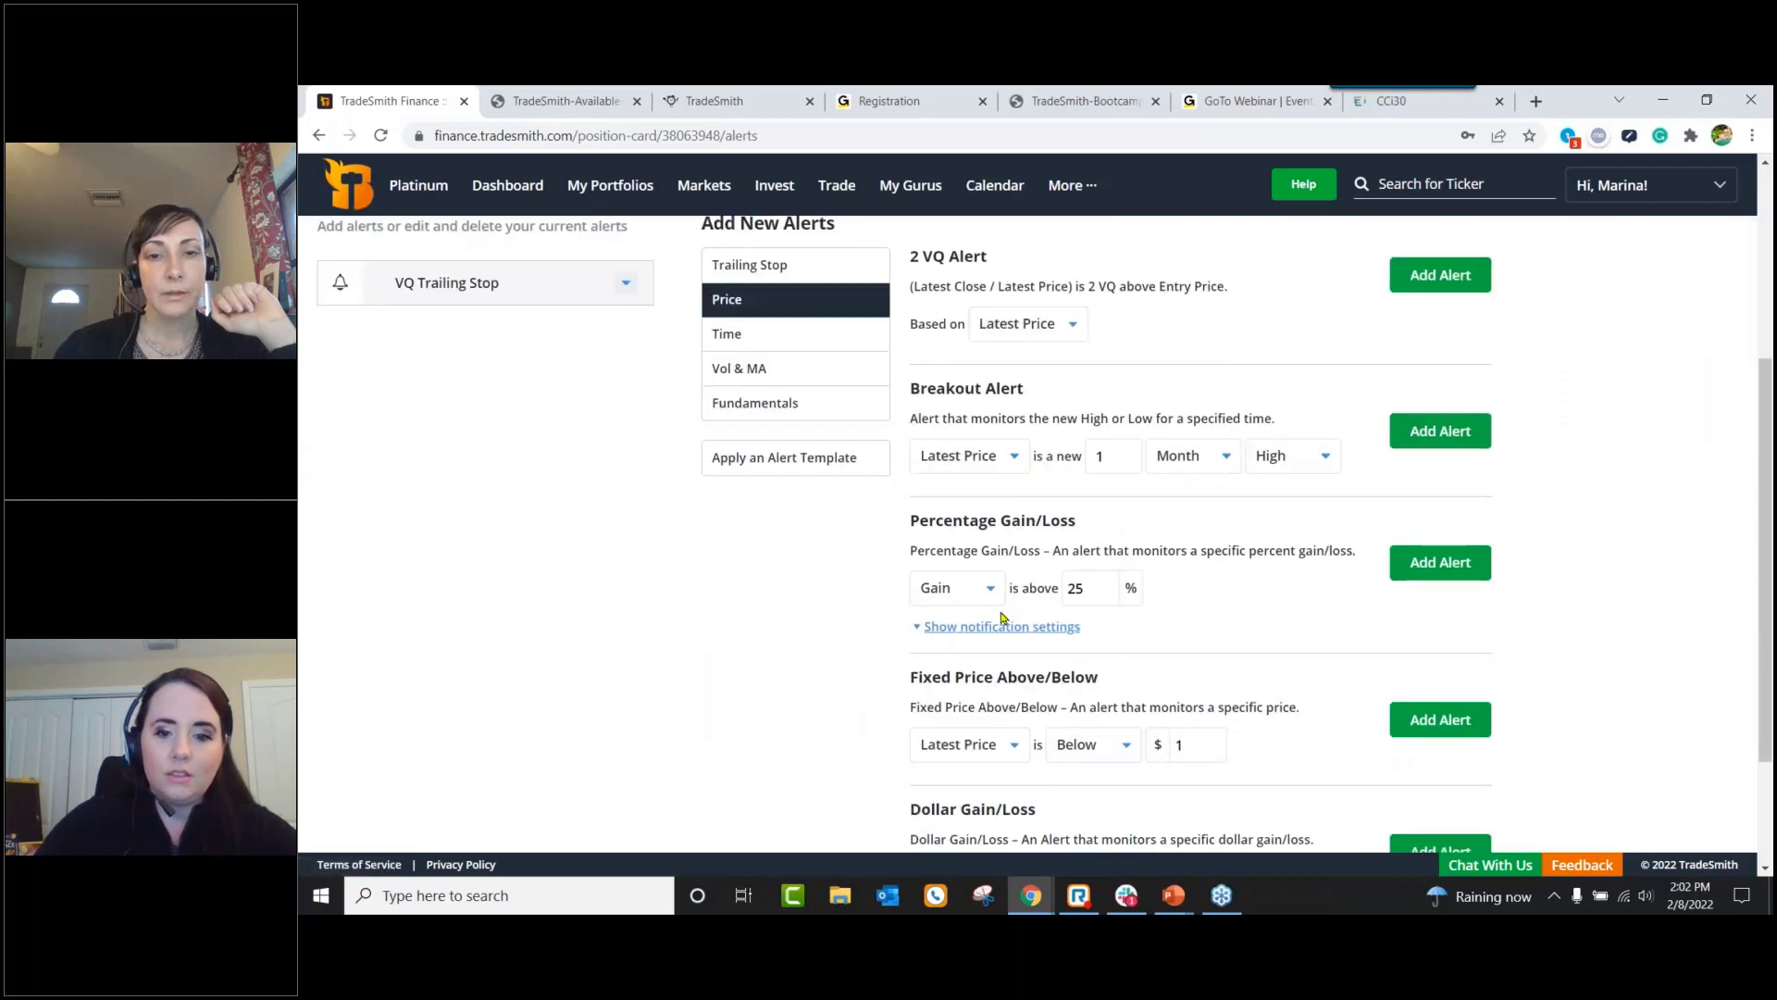
pyautogui.scroll(-1, 1001, 618)
pyautogui.click(953, 491)
pyautogui.click(928, 557)
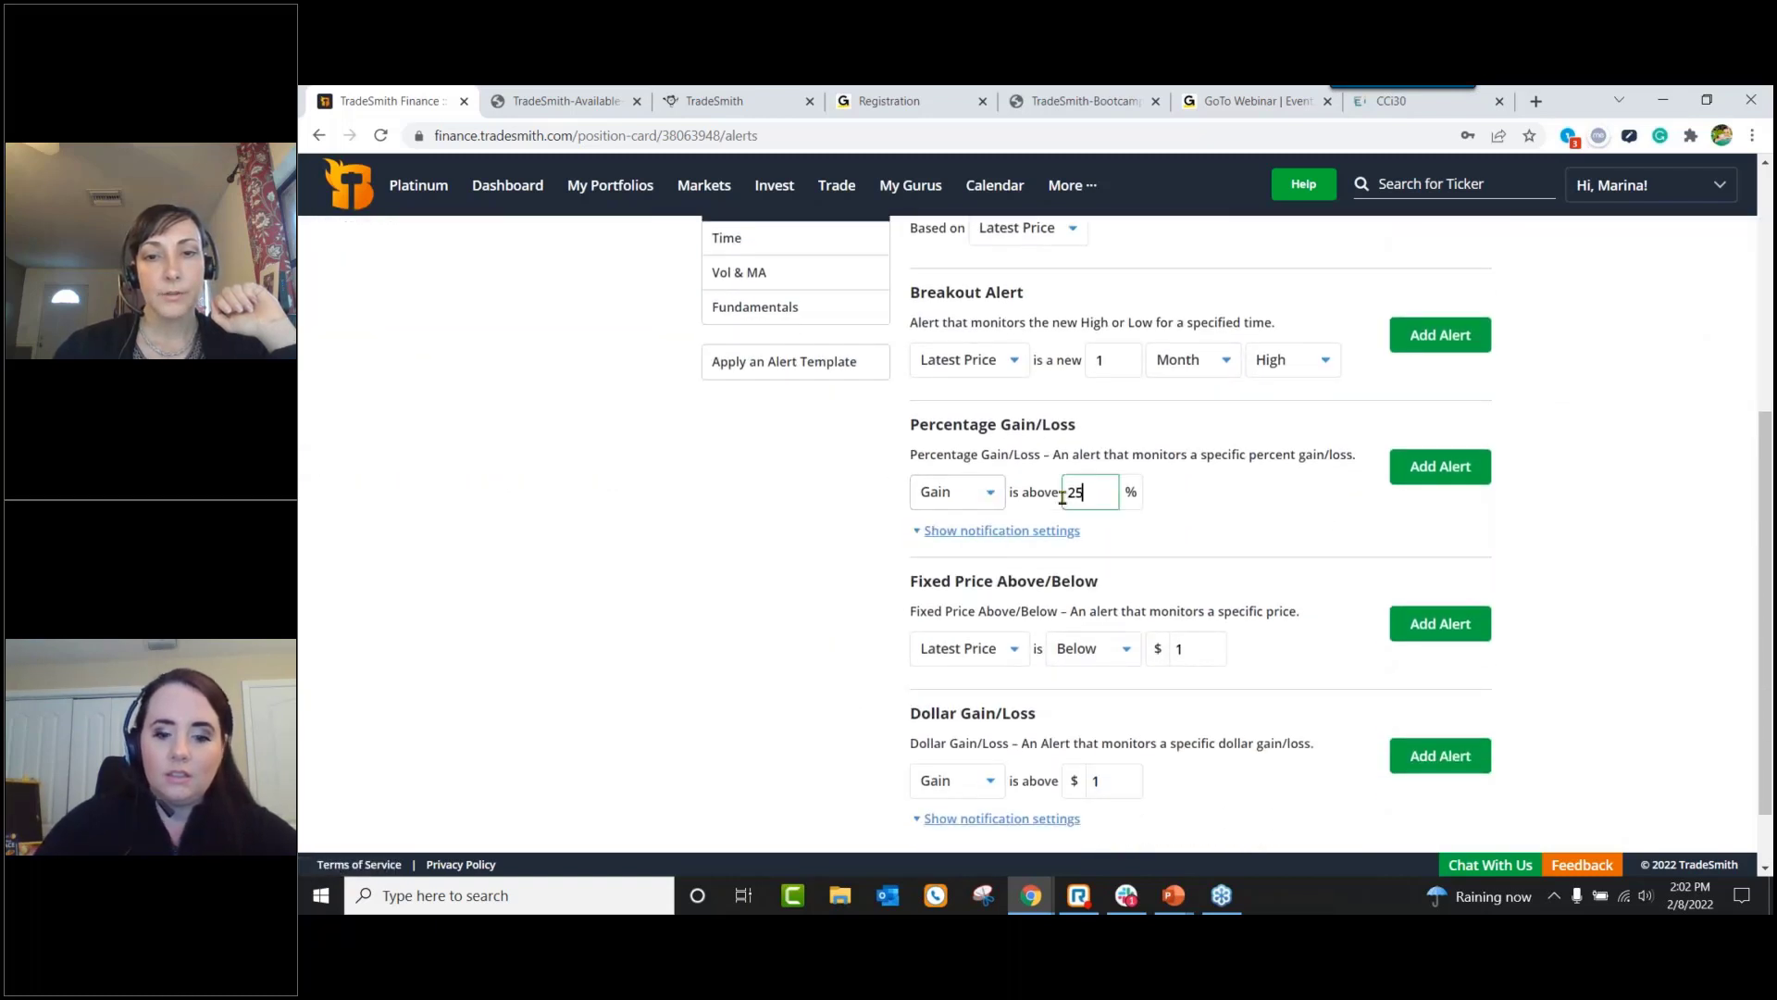
pyautogui.doubleClick(1086, 497)
pyautogui.write('10')
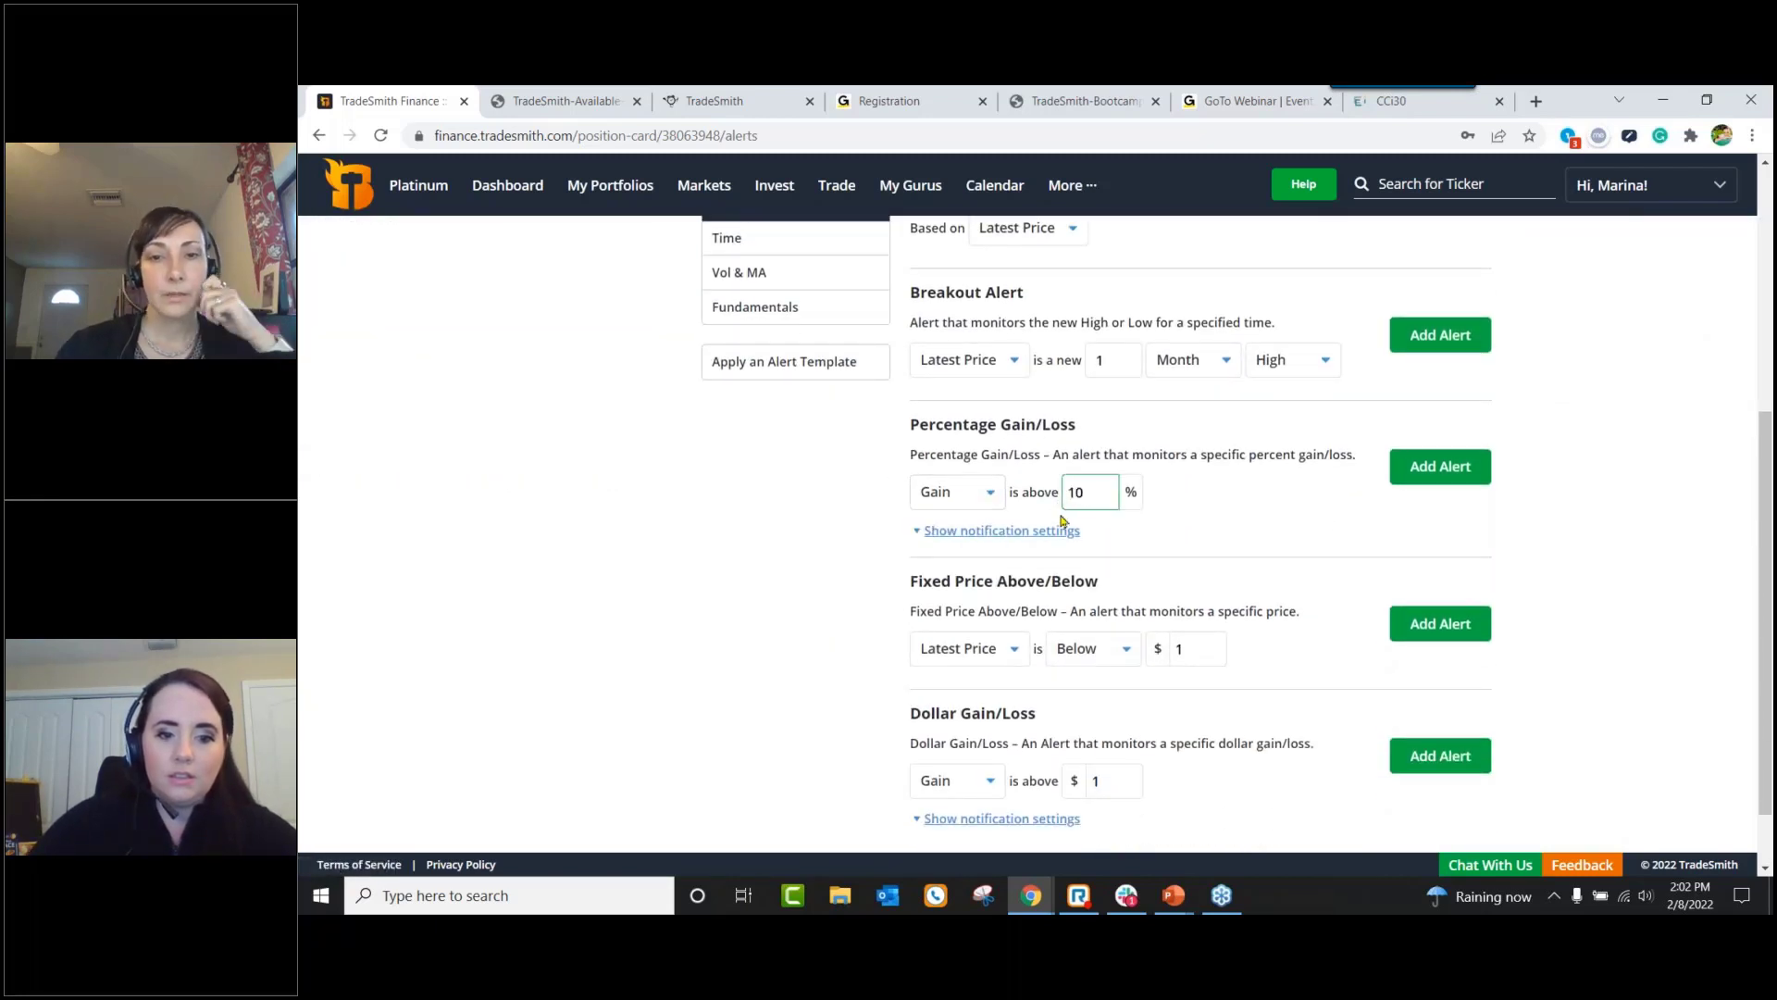
pyautogui.click(1065, 530)
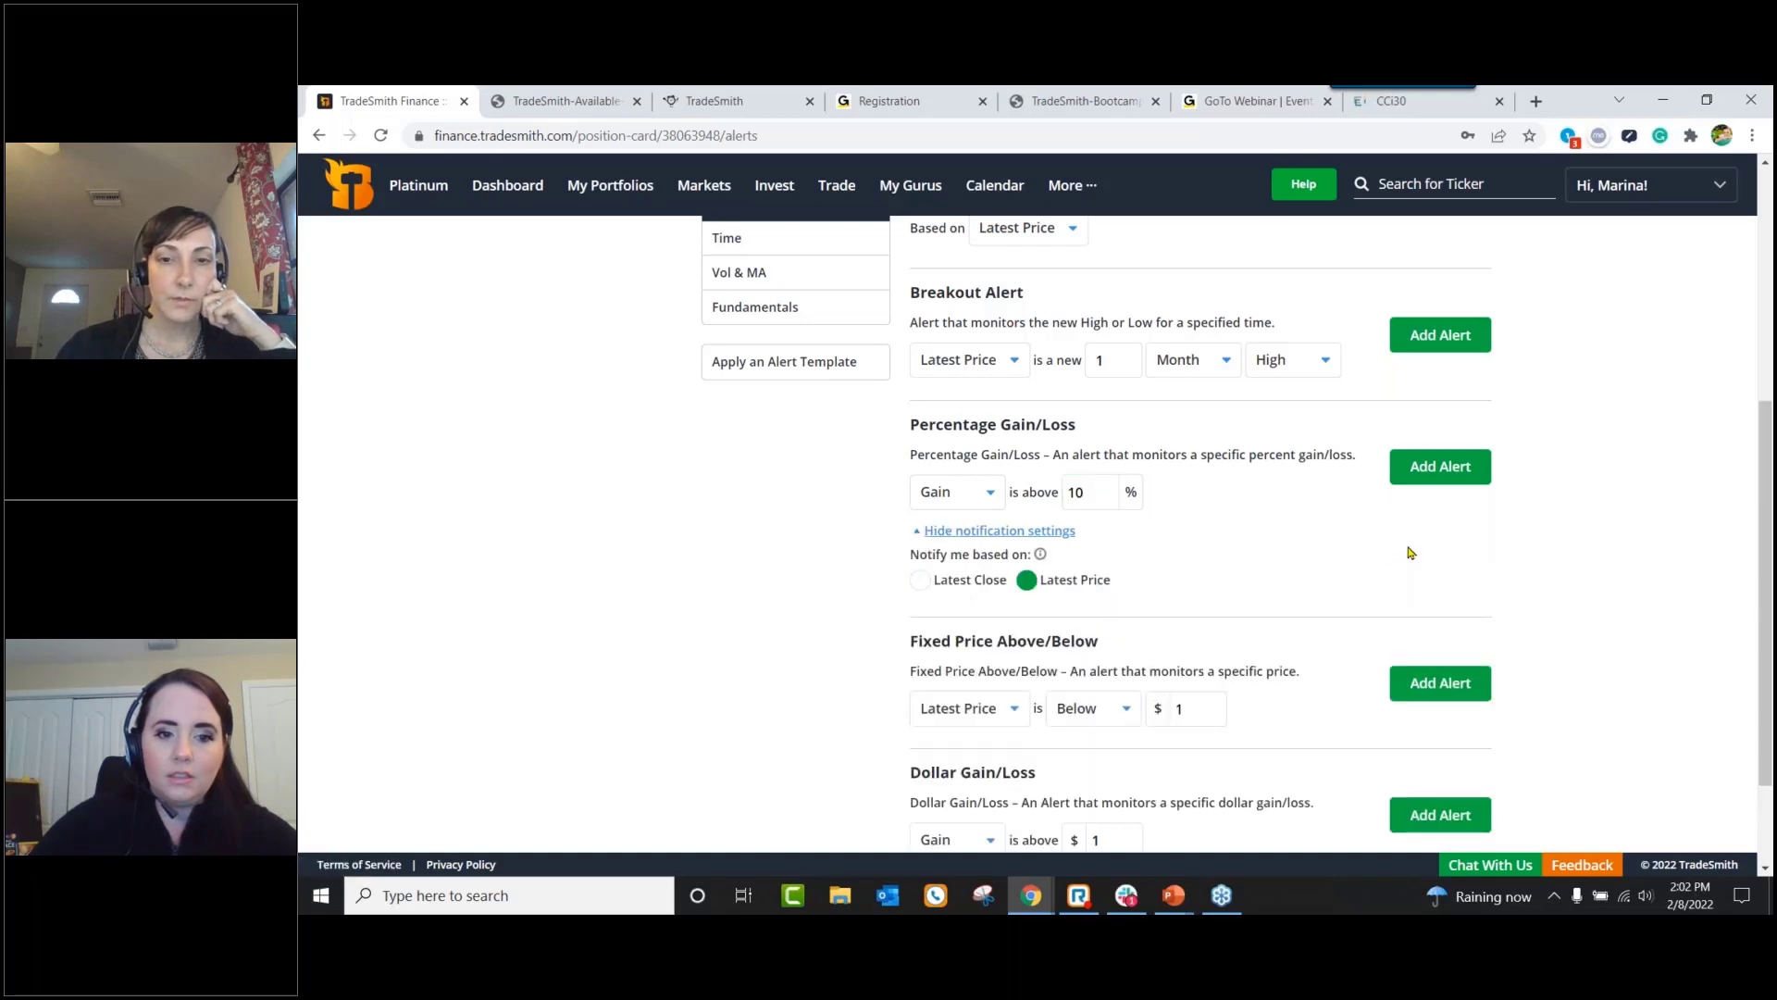
pyautogui.click(1440, 467)
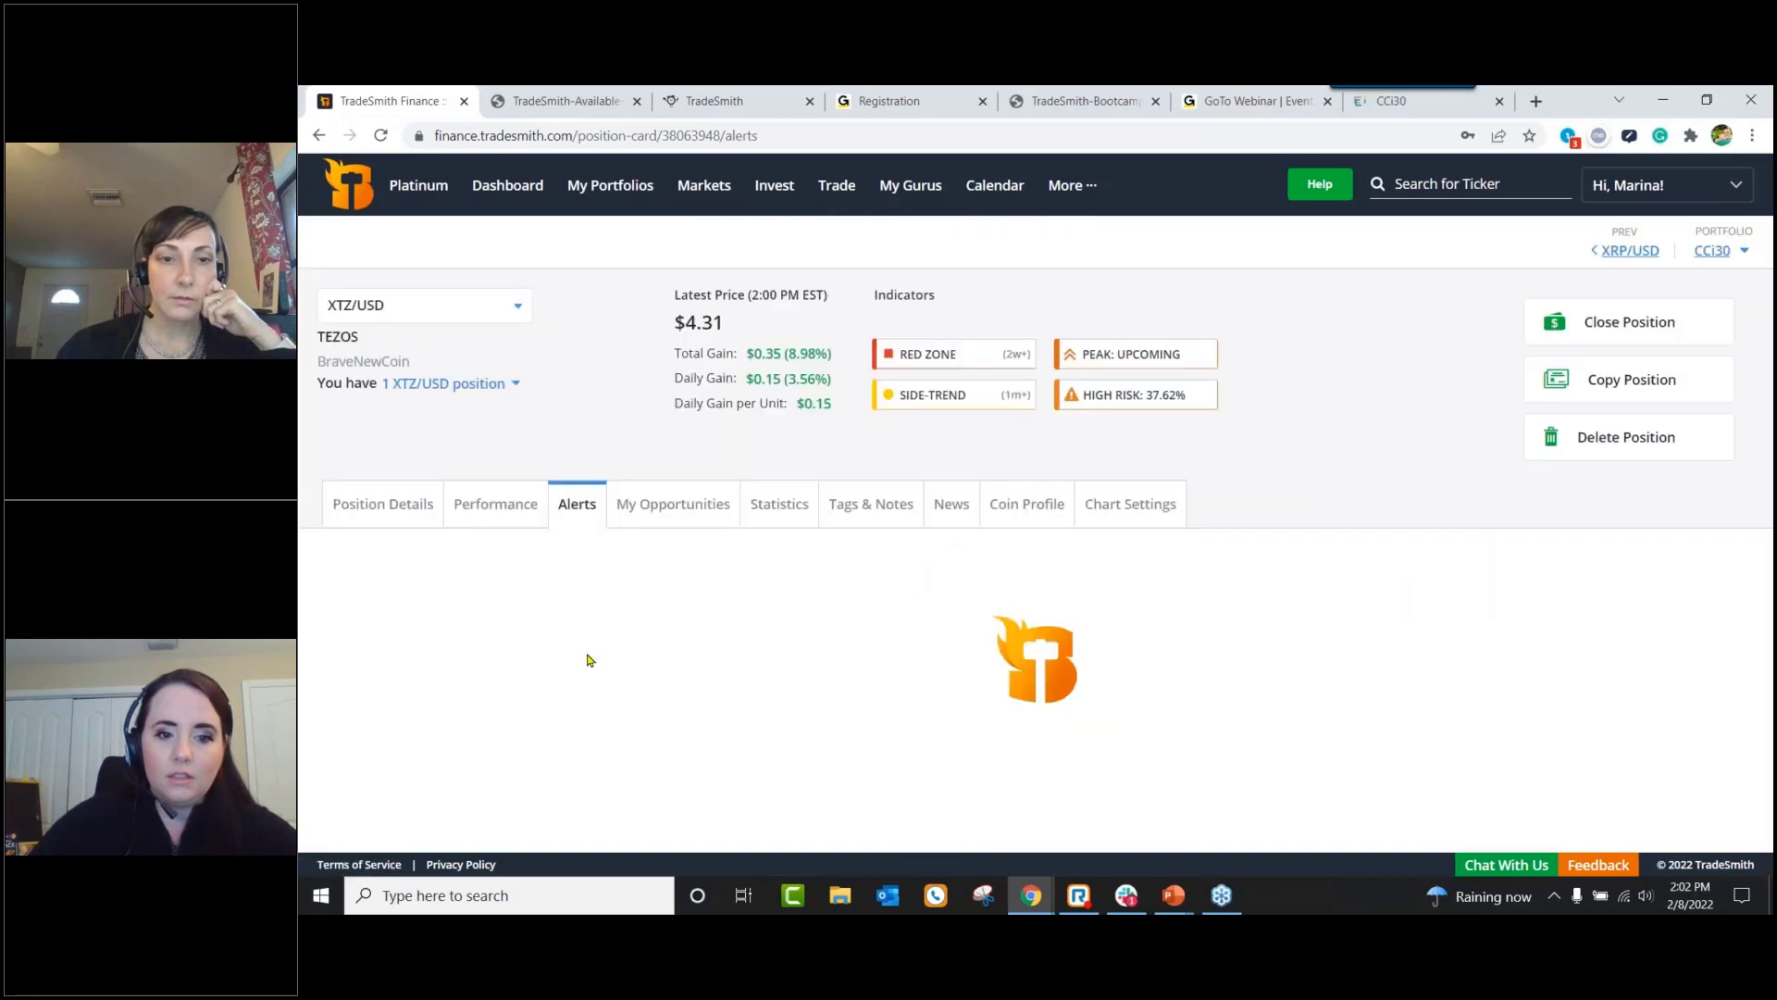
# Step: Add a second Percentage Gain/Loss alert to the XTZ/USD position for a loss above 20%
pyautogui.scroll(-2, 587, 648)
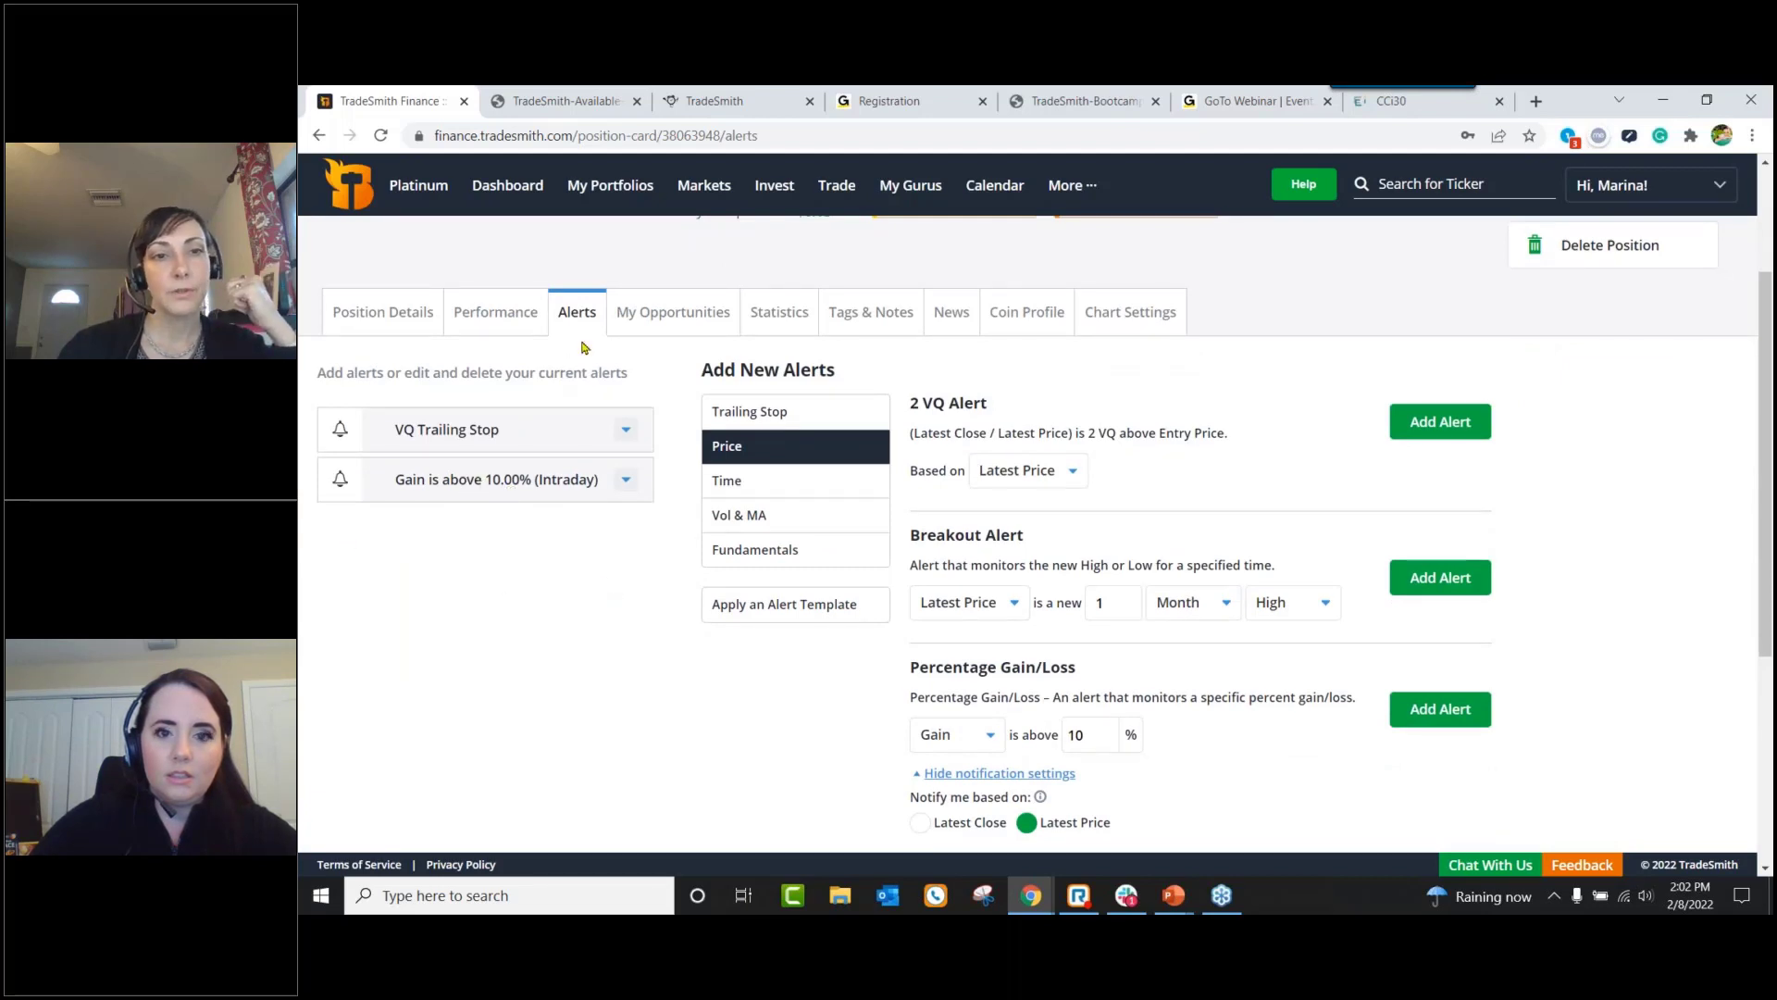
pyautogui.scroll(-3, 996, 530)
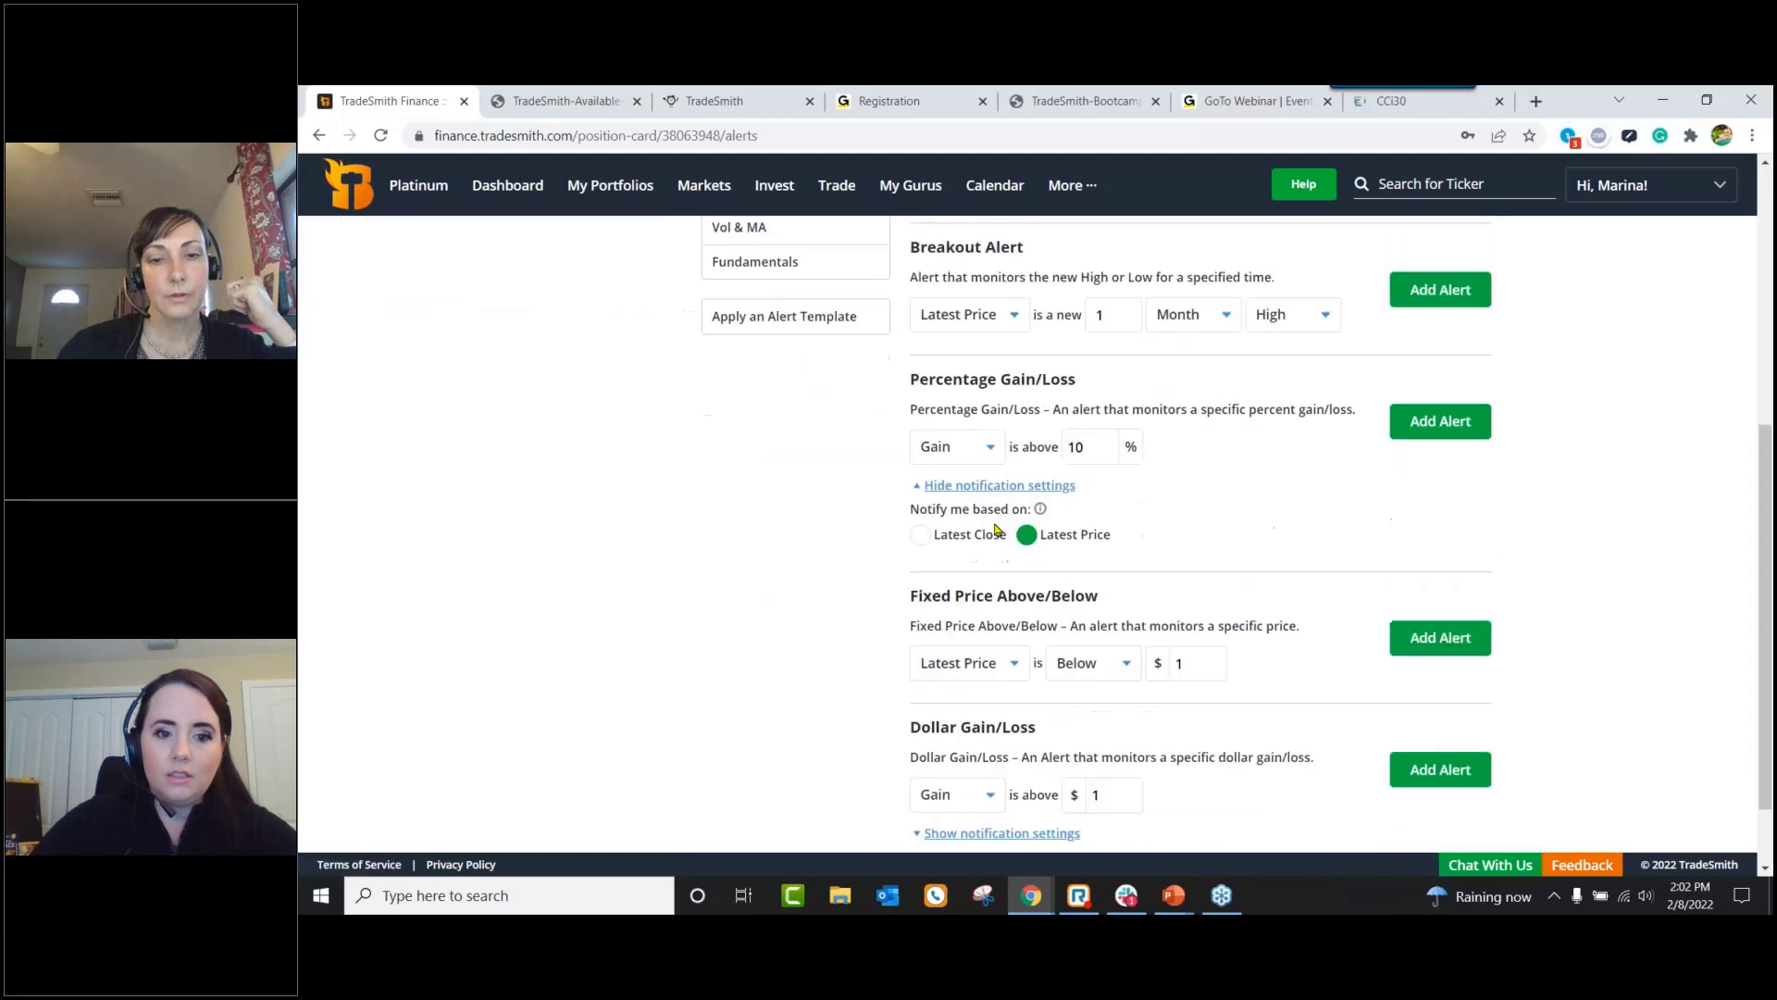
pyautogui.scroll(-1, 1024, 665)
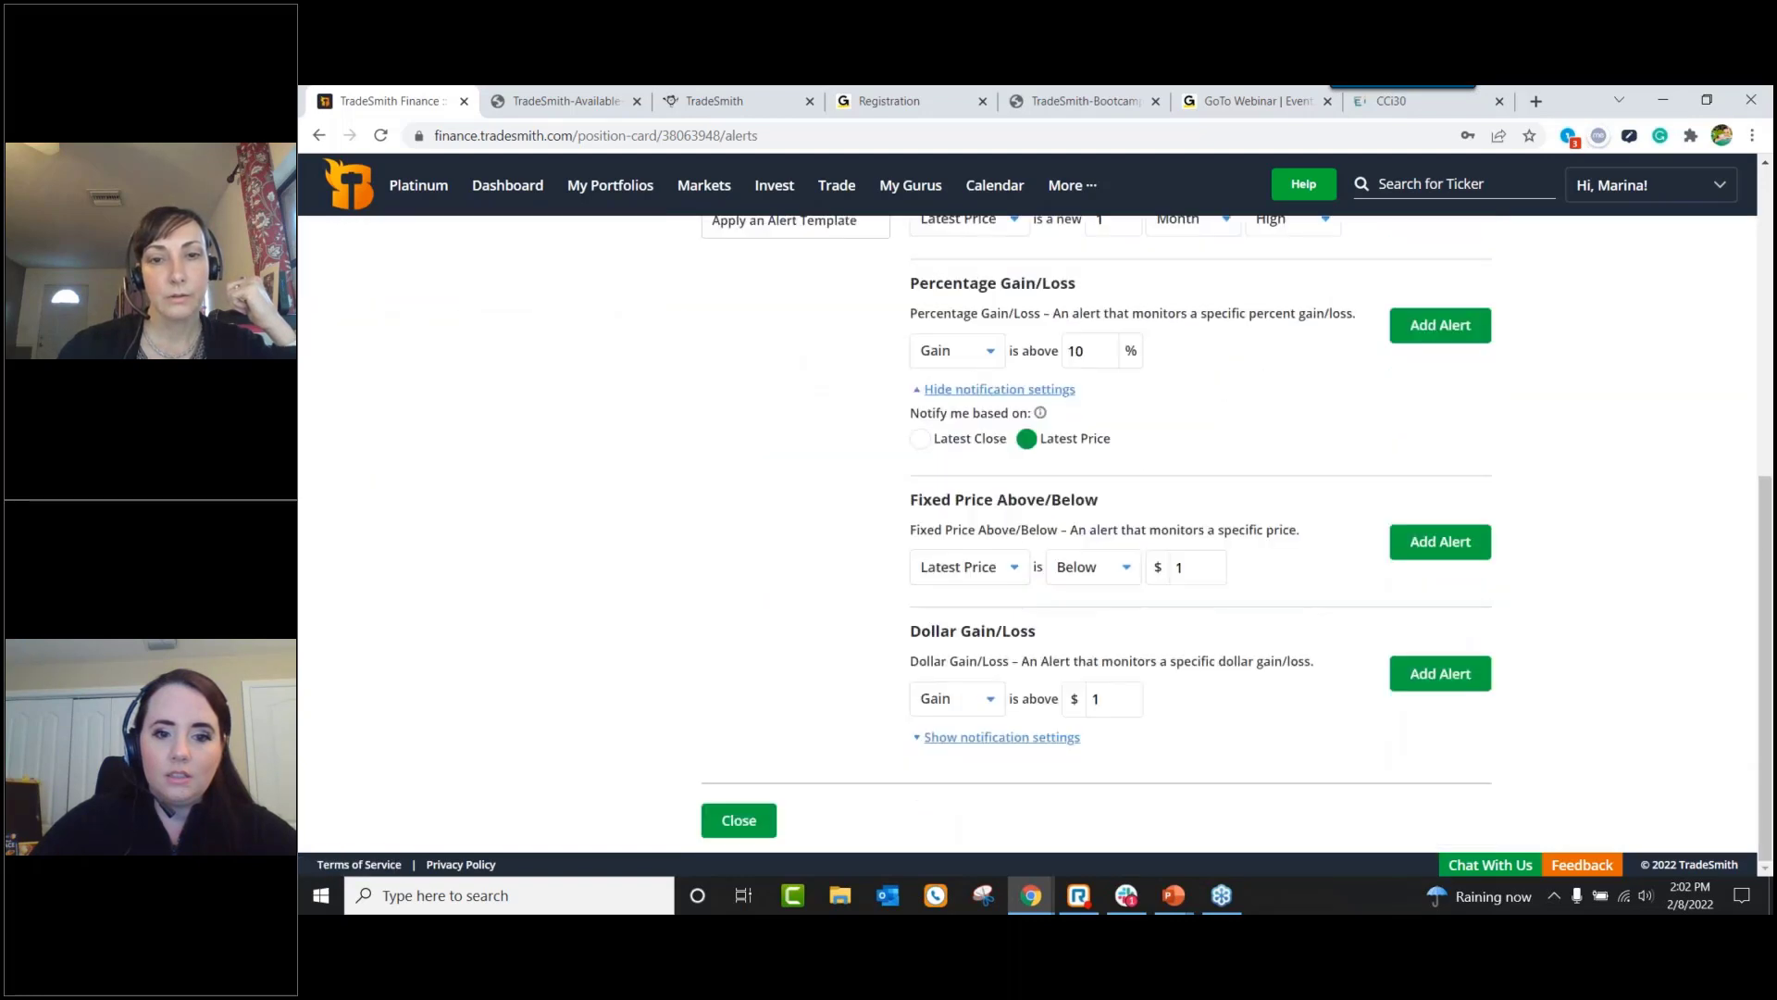
pyautogui.click(987, 356)
pyautogui.click(934, 385)
pyautogui.doubleClick(1076, 351)
pyautogui.write('20')
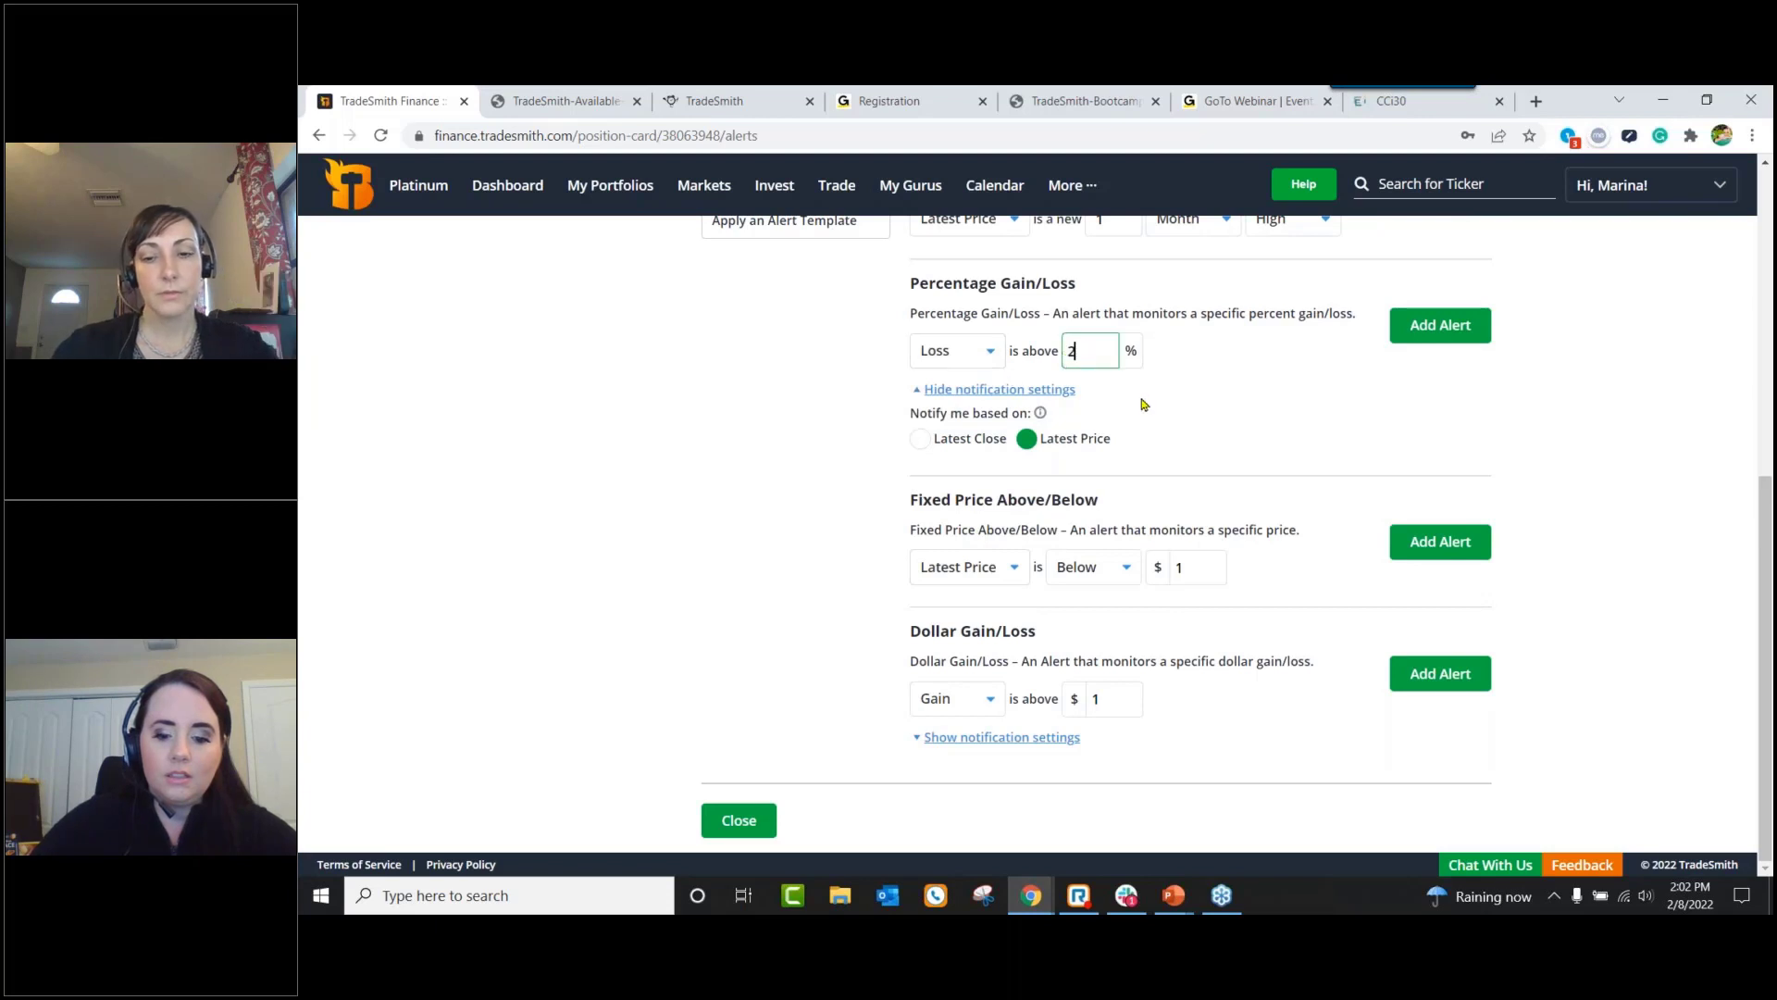
pyautogui.click(1441, 336)
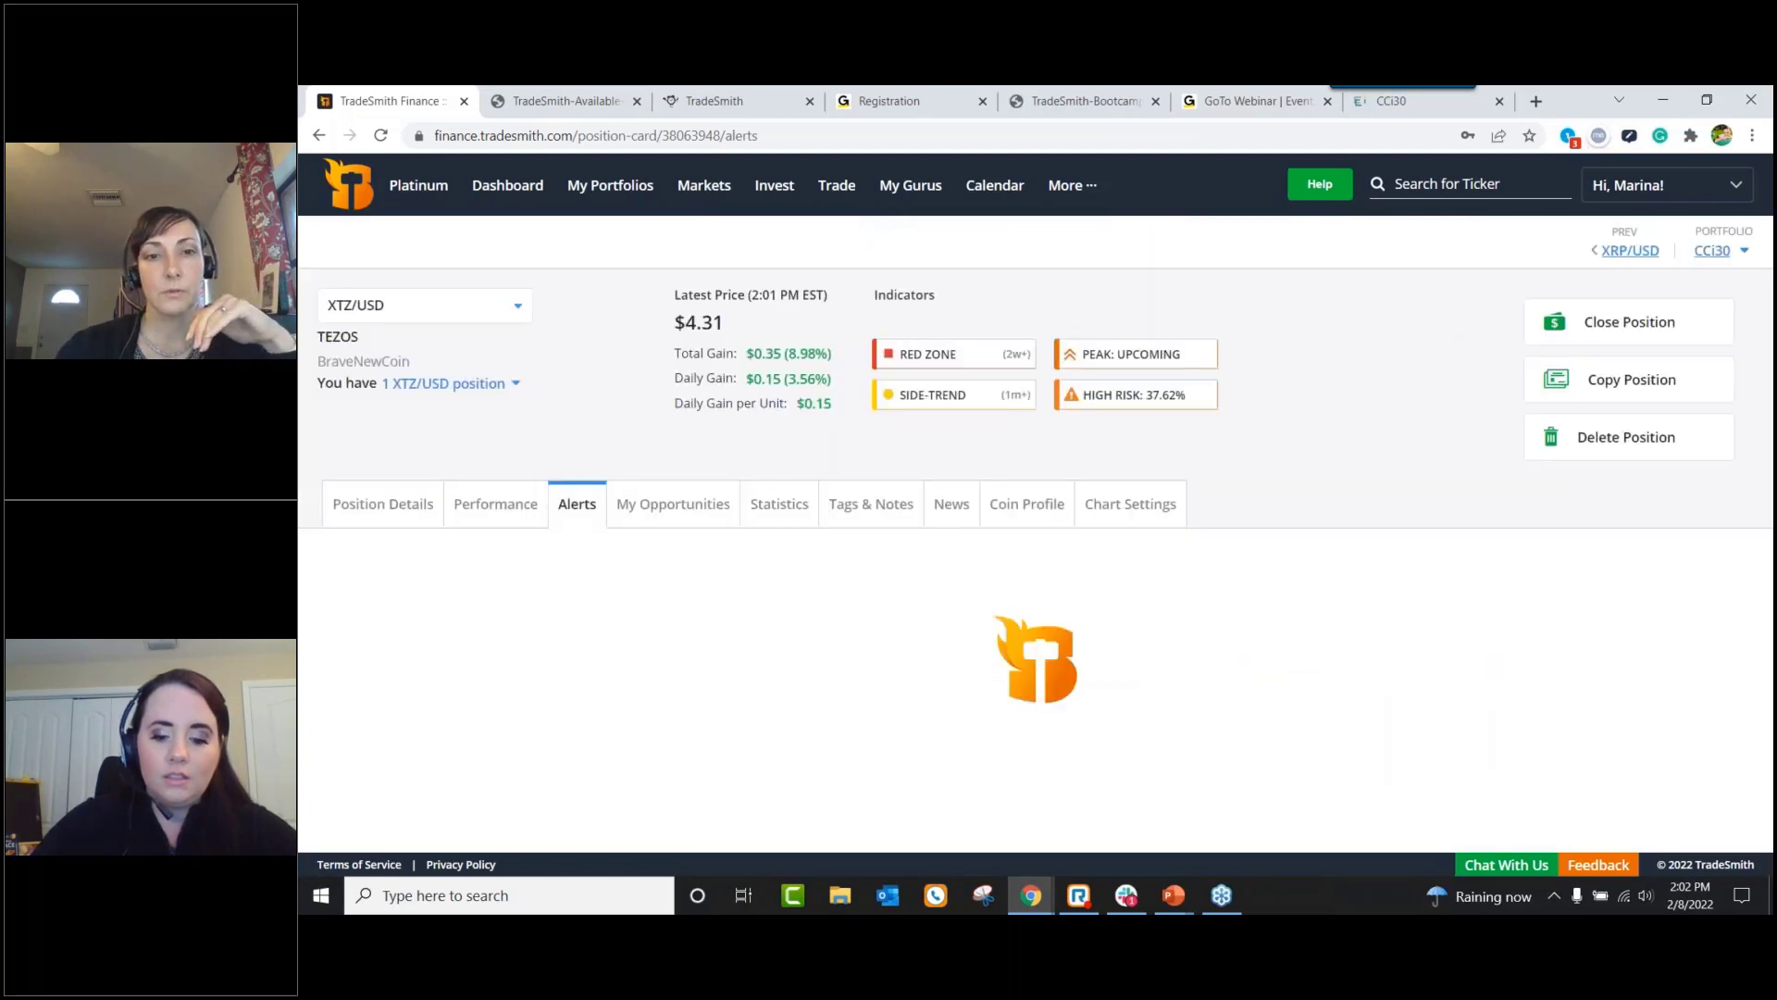
# Step: Edit the 10% gain alert so it monitors a loss instead, and save it
pyautogui.scroll(-1, 672, 613)
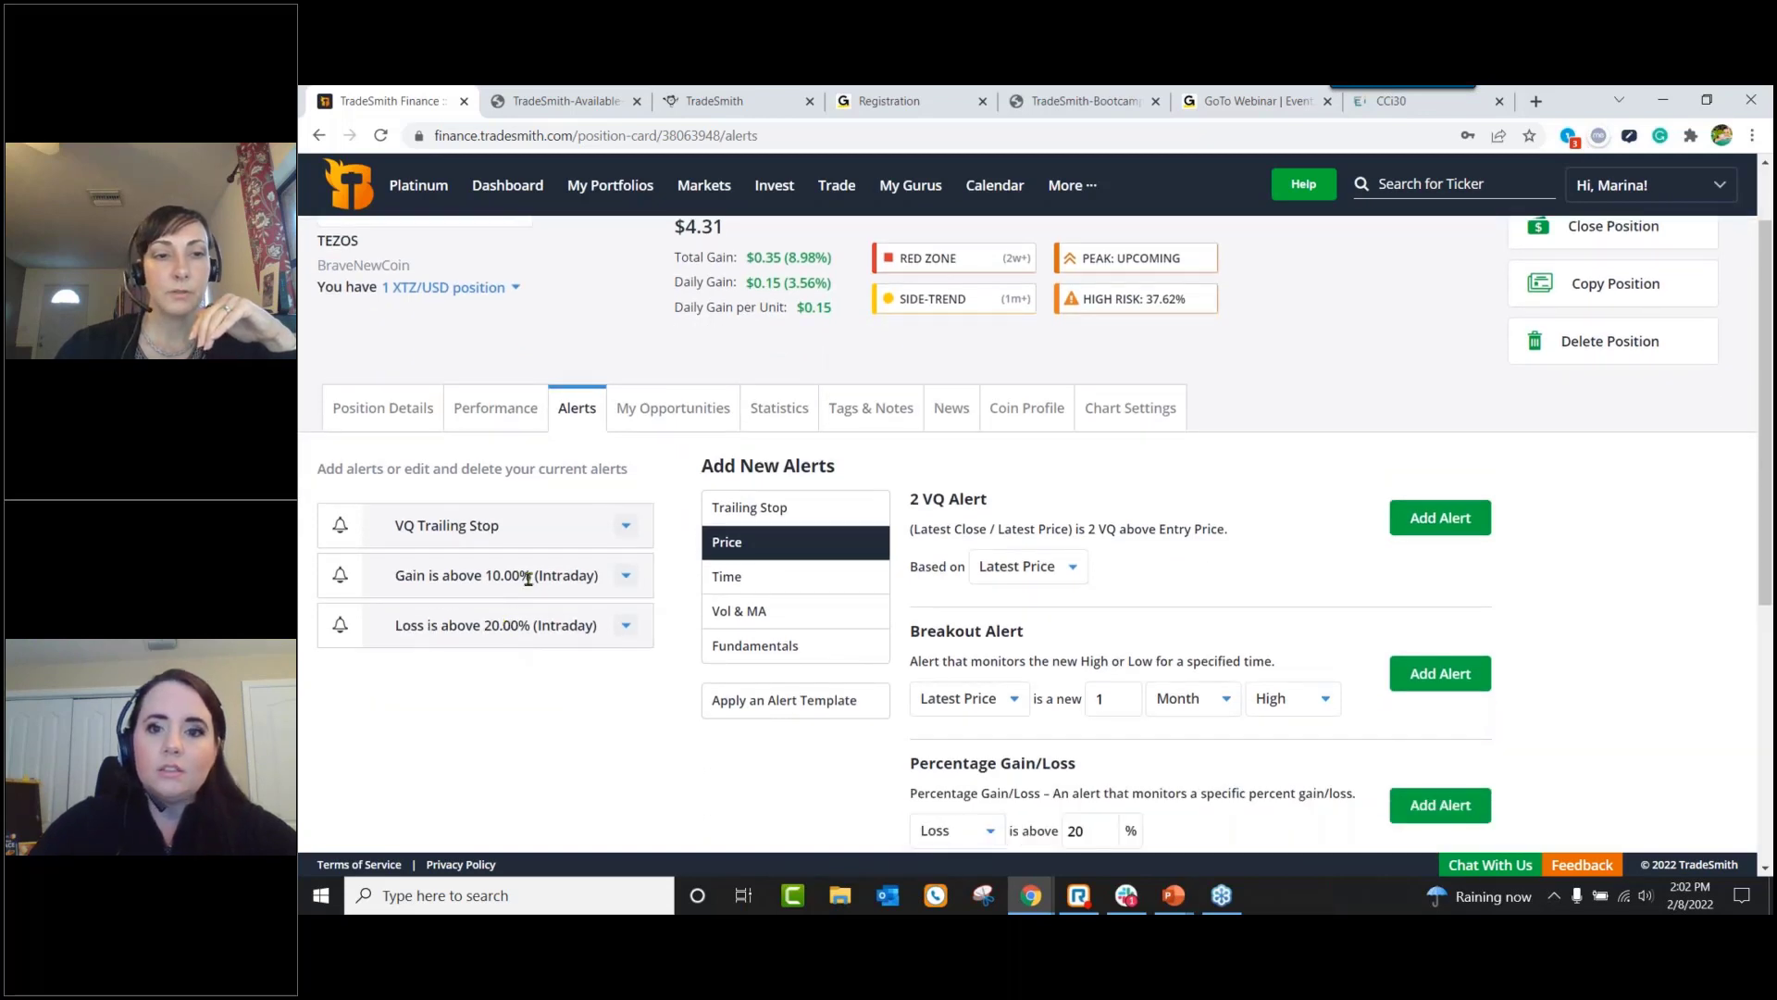
pyautogui.click(627, 576)
pyautogui.click(636, 602)
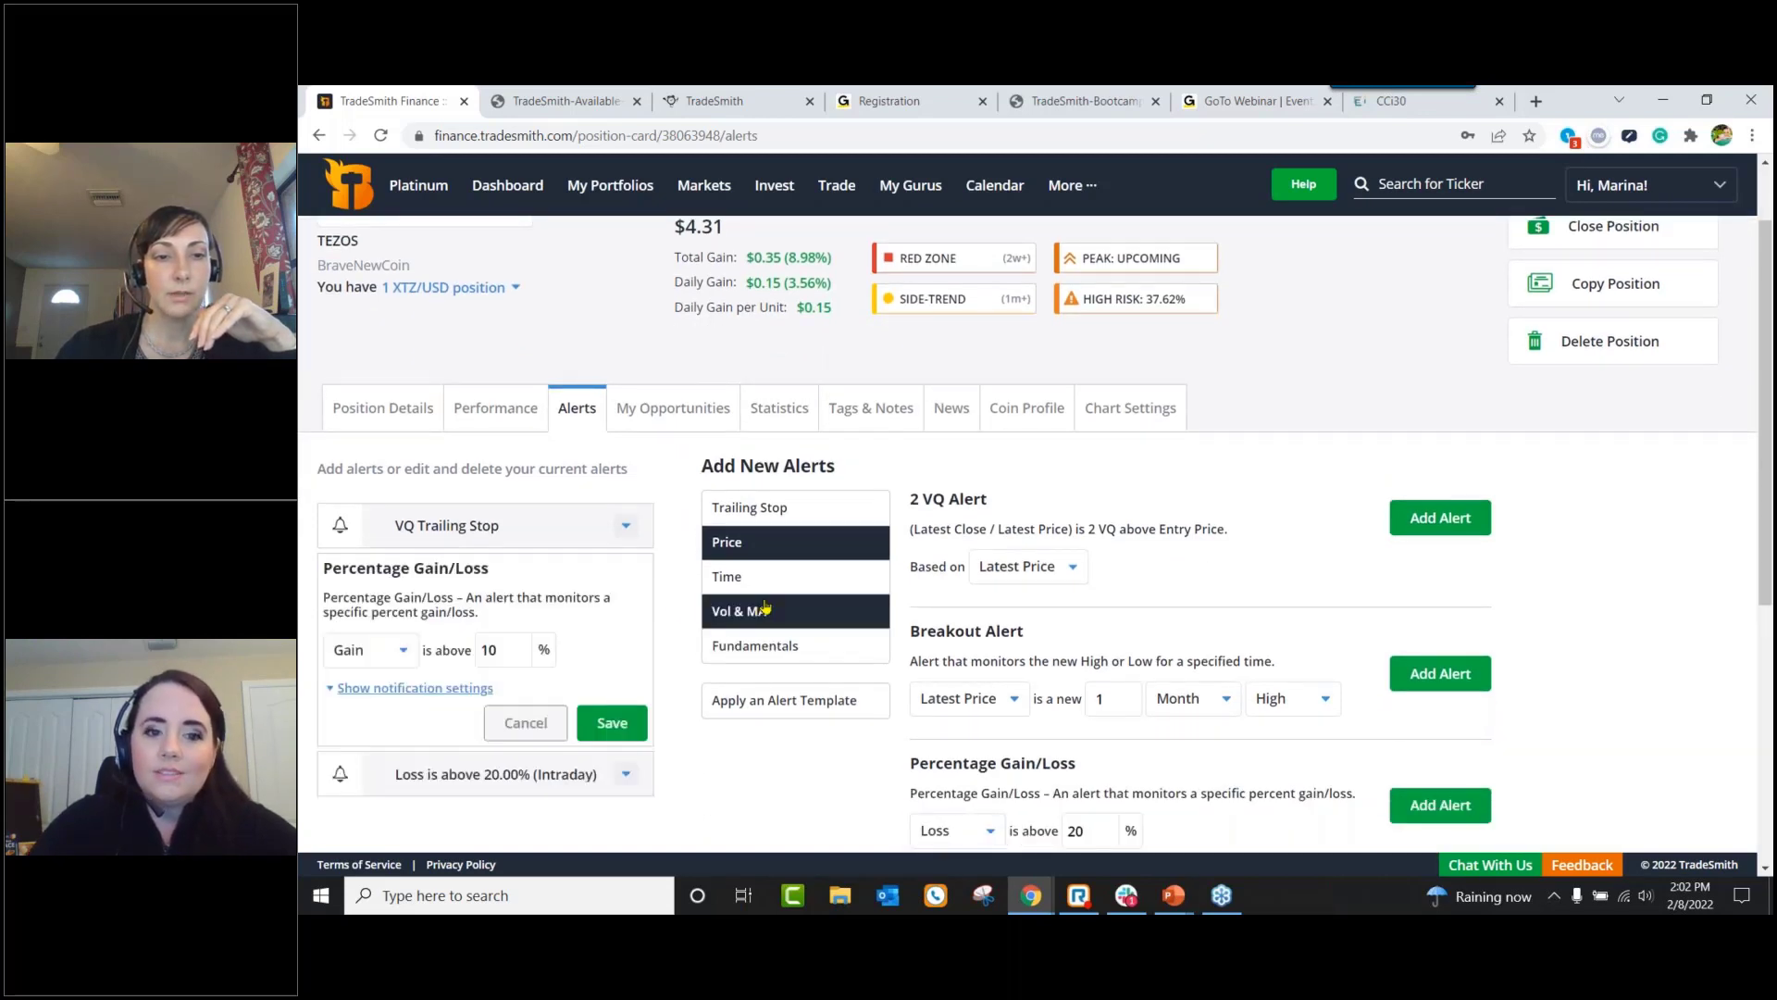
pyautogui.click(393, 650)
pyautogui.click(348, 684)
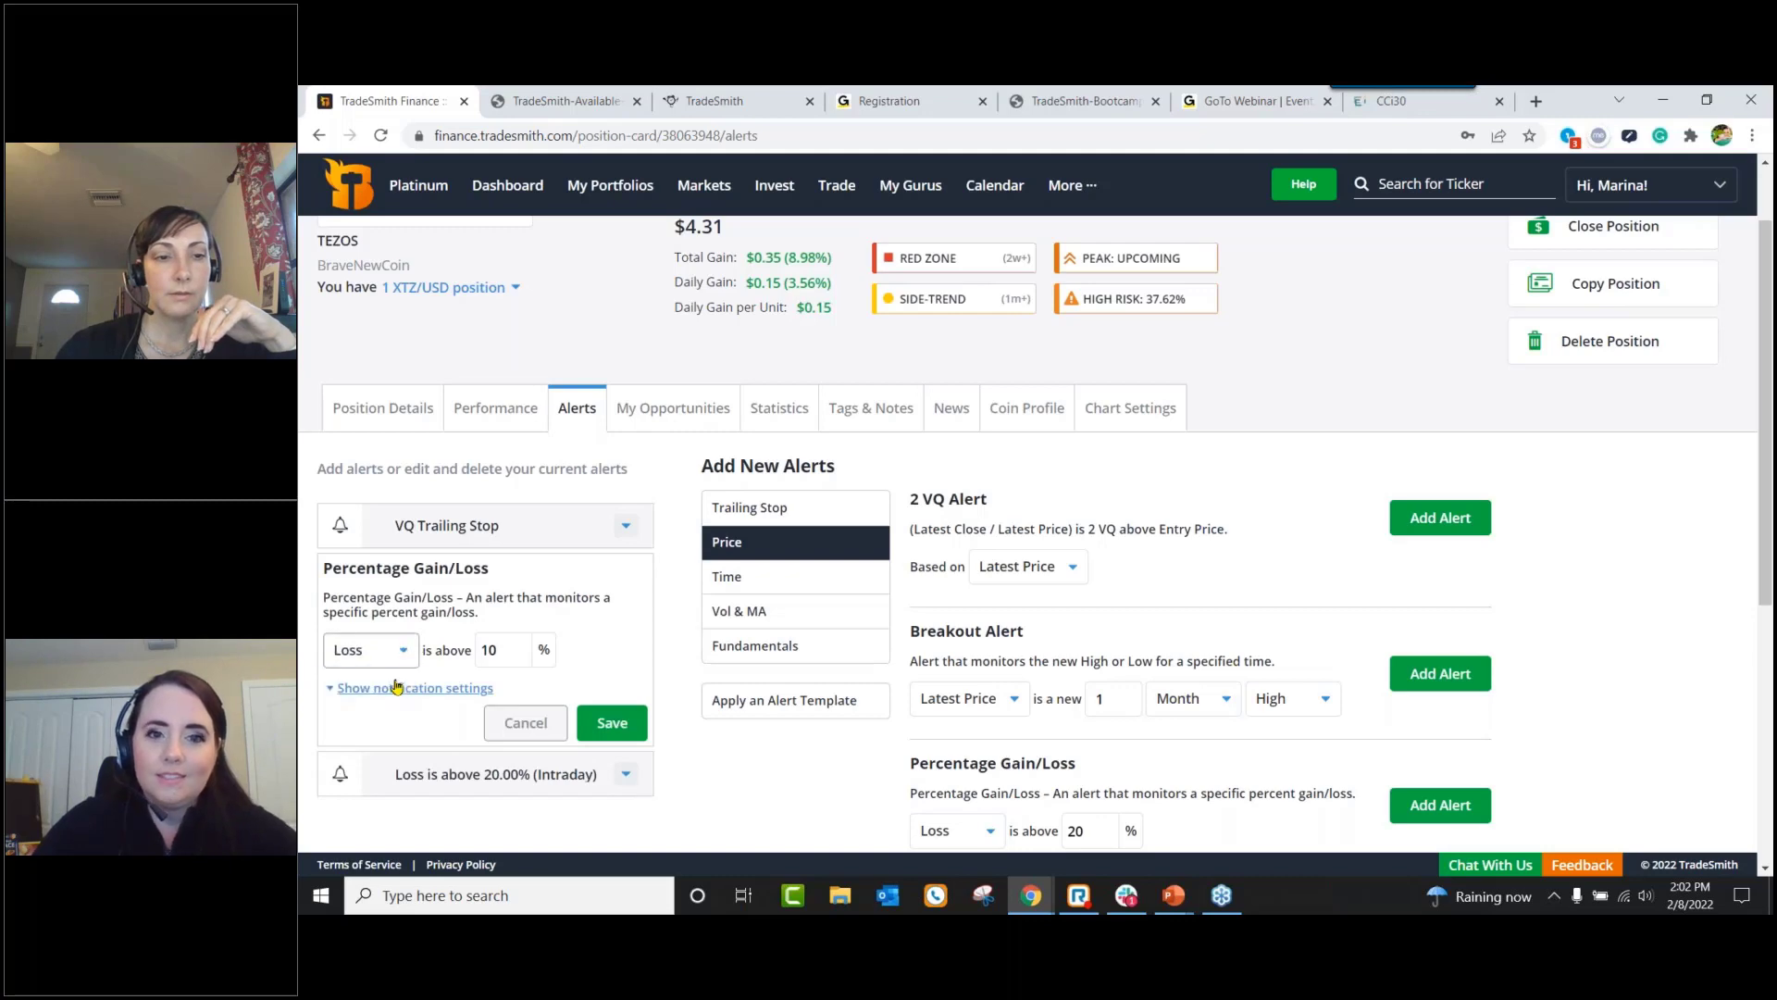
pyautogui.click(611, 722)
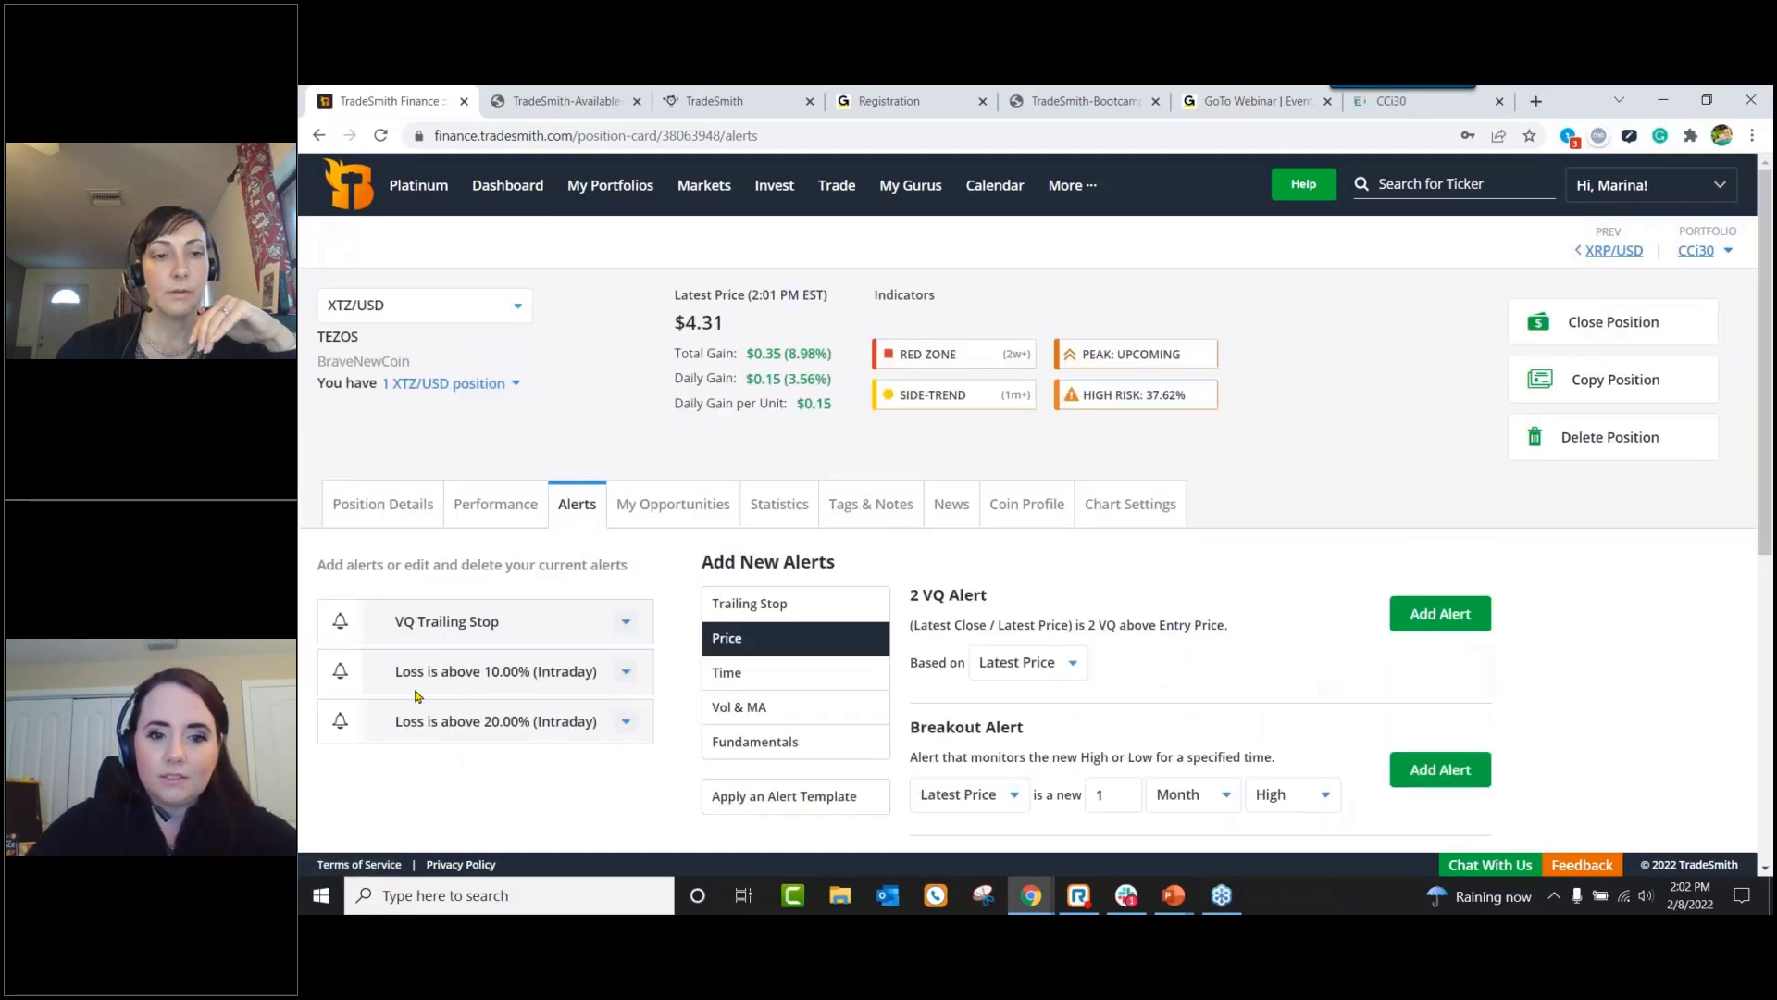
# Step: Highlight the 10% and 20% loss alerts in turn in the position's current alerts list to compare them
pyautogui.scroll(-2, 574, 704)
pyautogui.moveTo(393, 479); pyautogui.dragTo(600, 480)
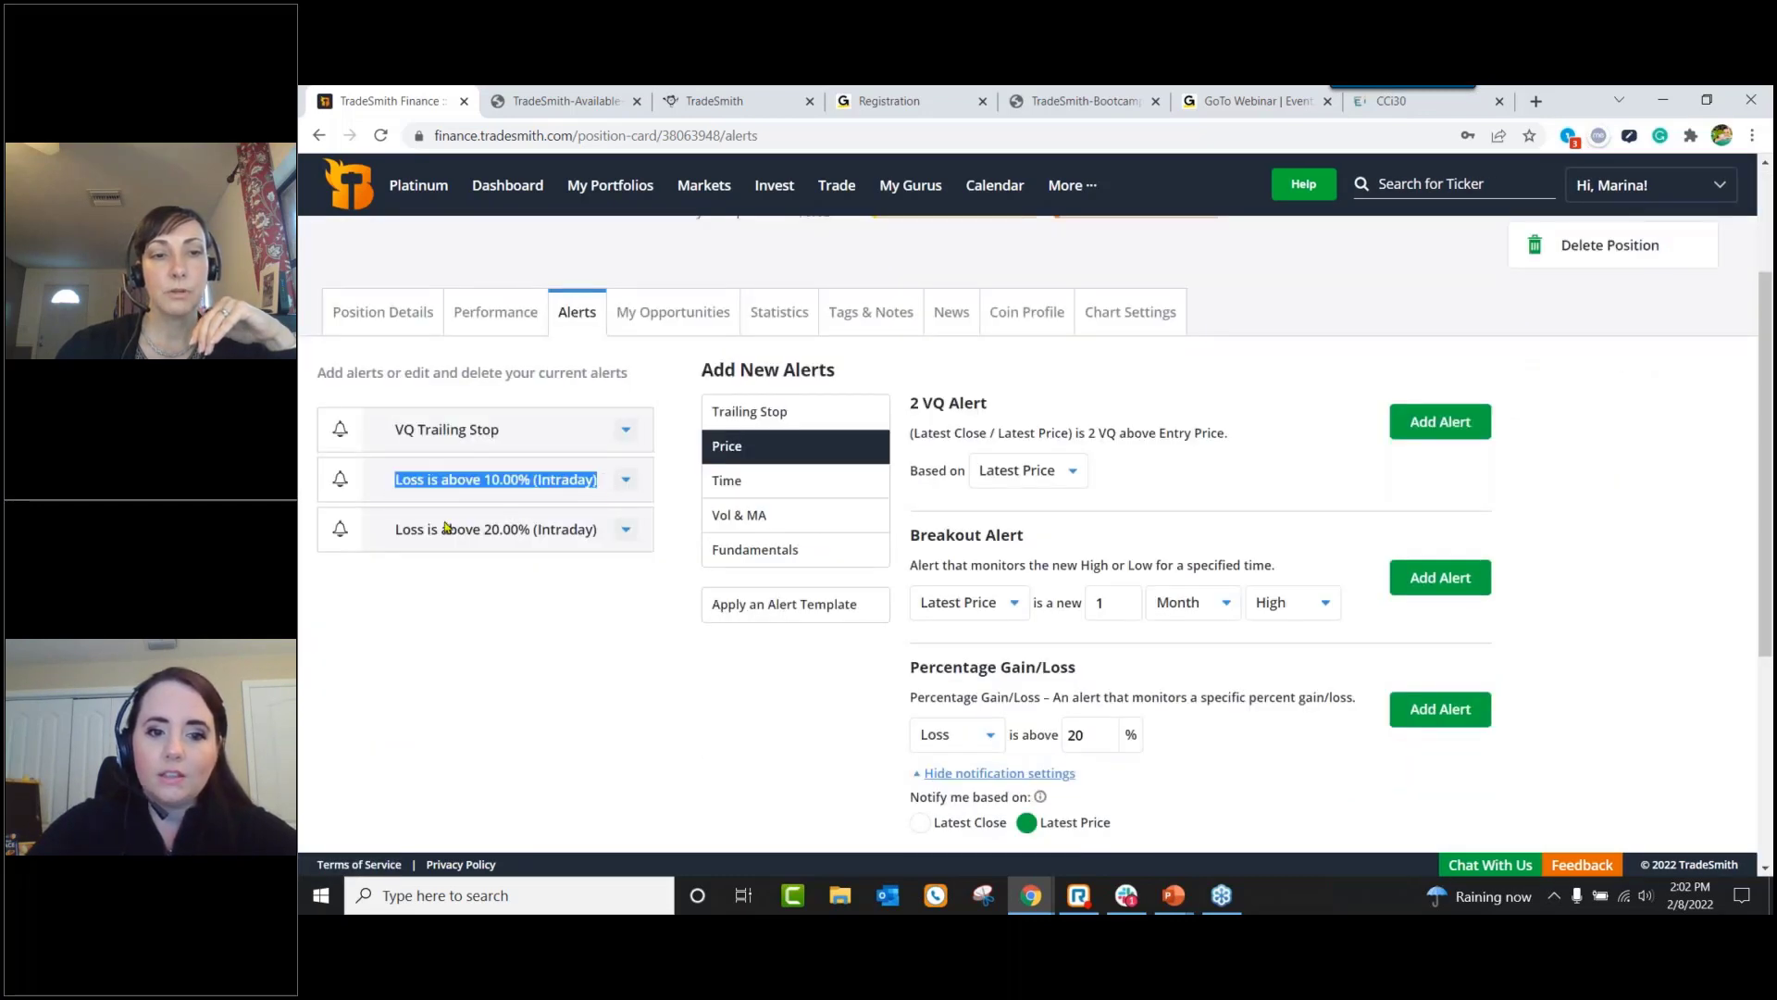
pyautogui.moveTo(395, 530); pyautogui.dragTo(586, 602)
pyautogui.click(587, 607)
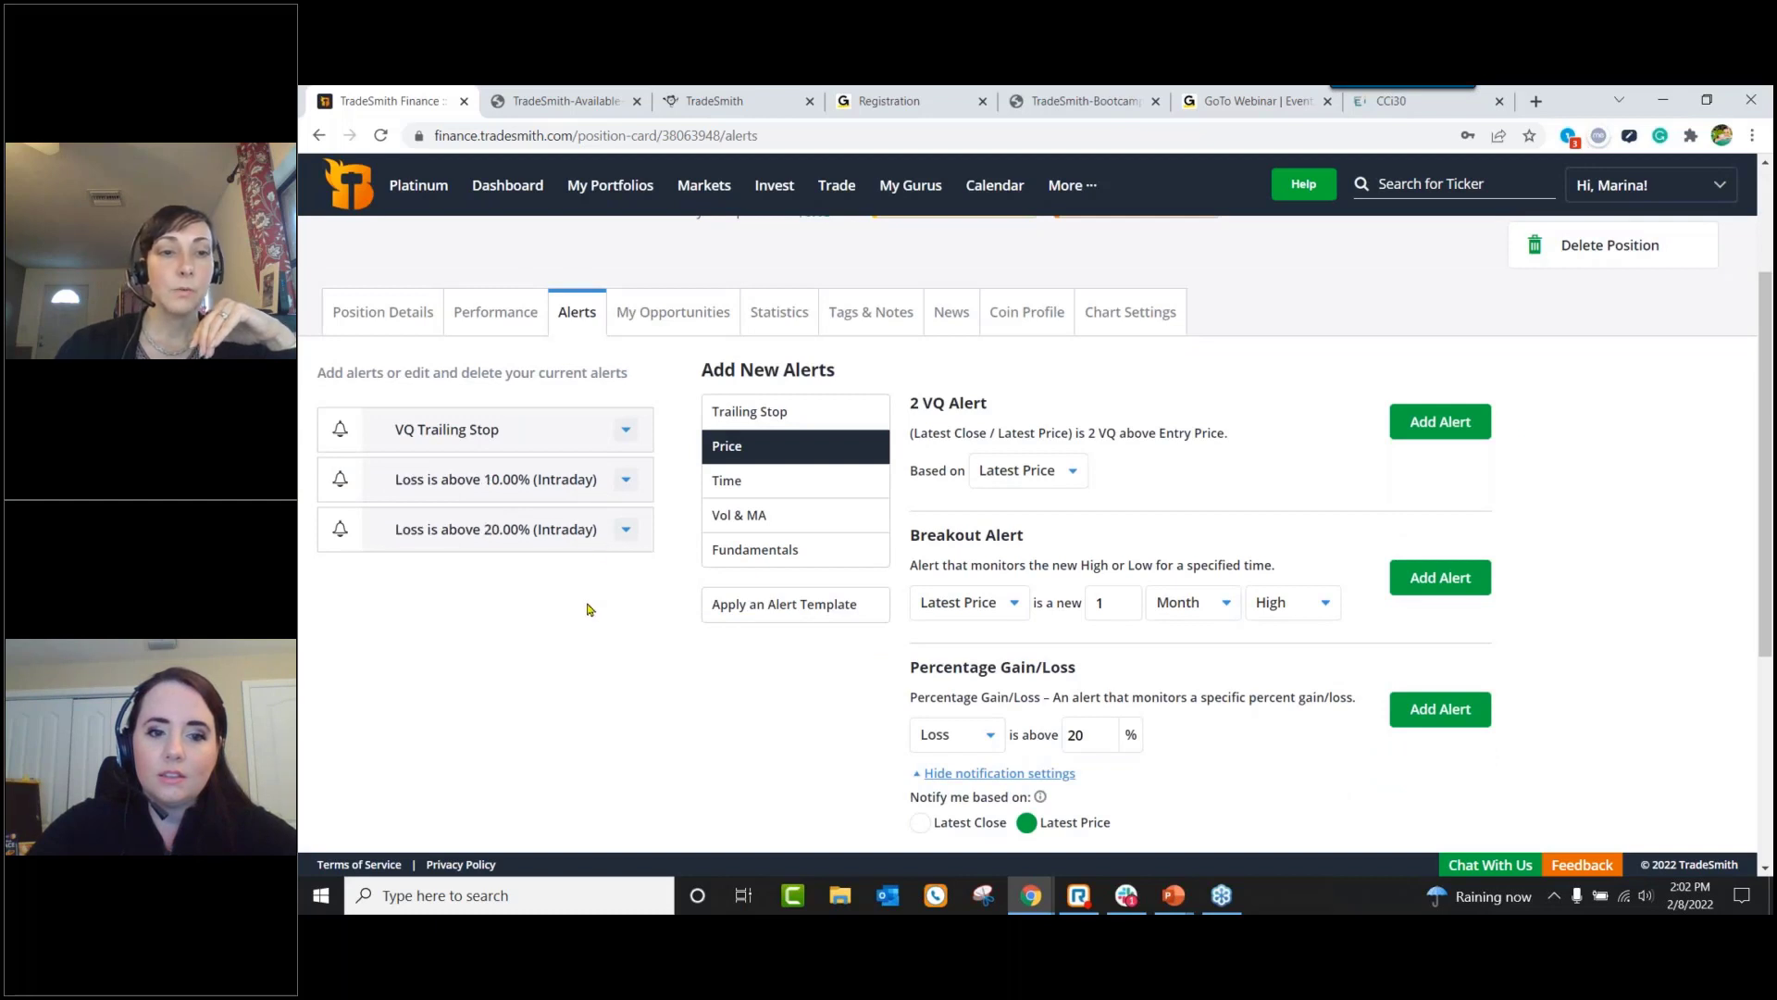
pyautogui.moveTo(395, 480); pyautogui.dragTo(603, 483)
pyautogui.click(577, 617)
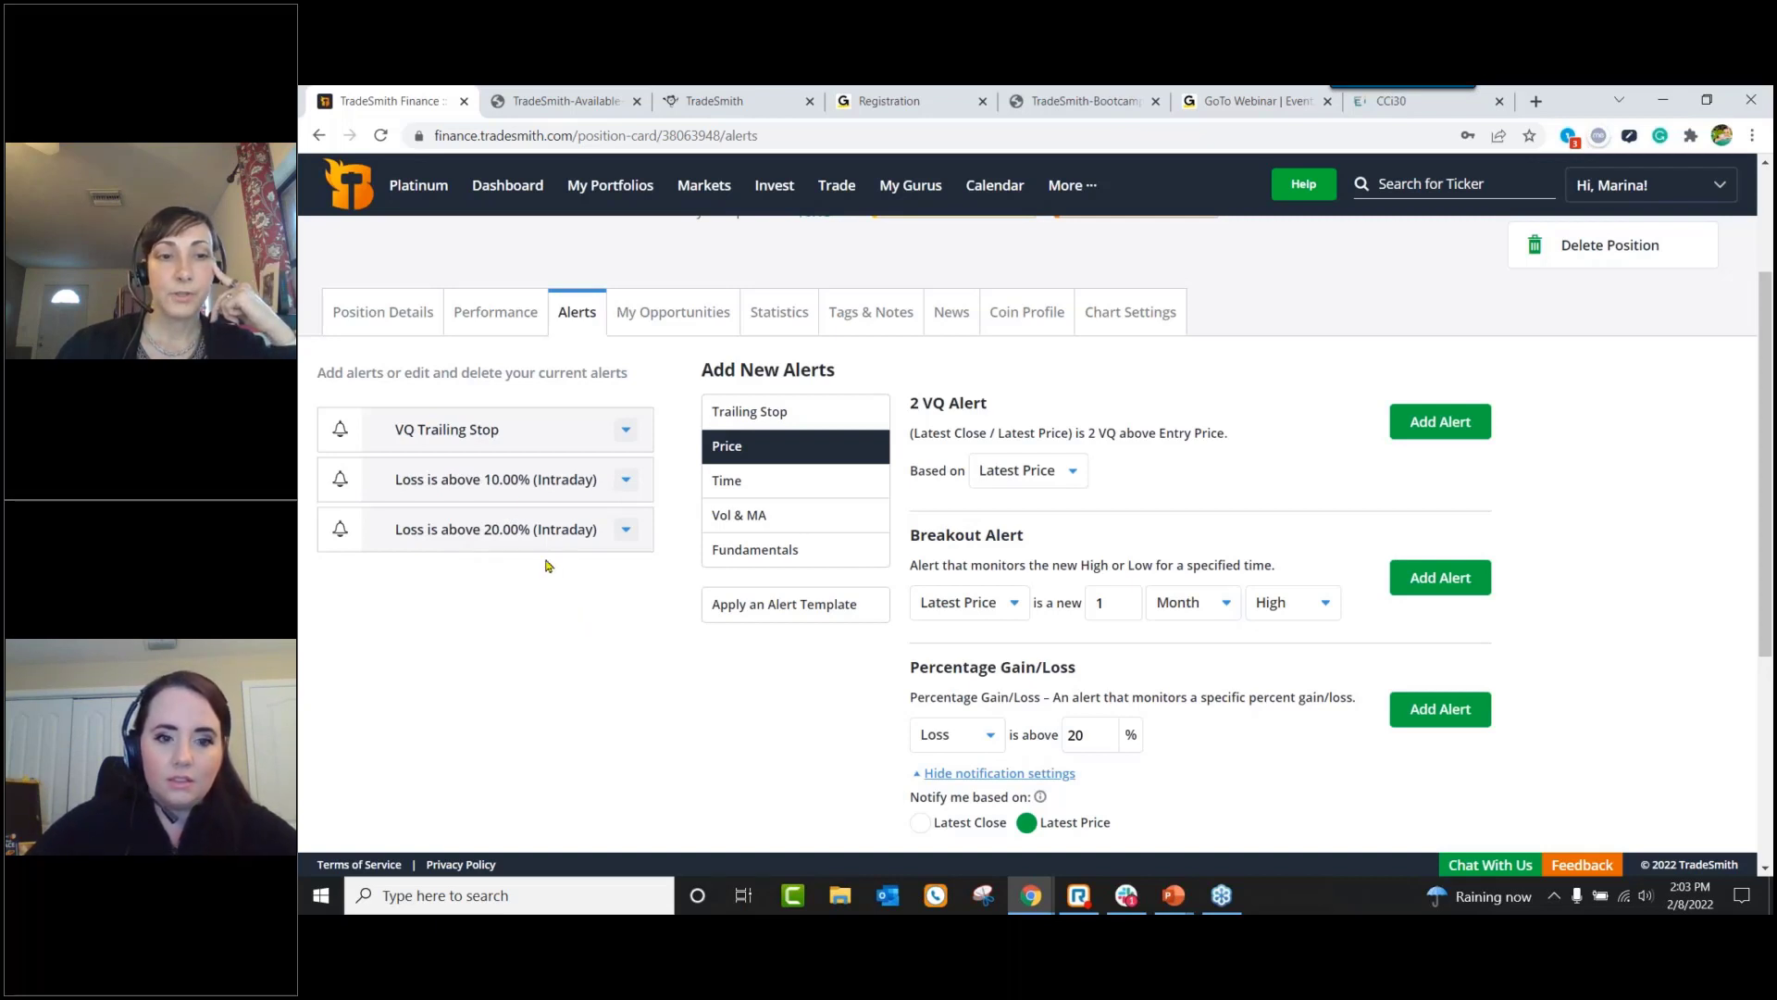
pyautogui.moveTo(398, 531); pyautogui.dragTo(581, 533)
pyautogui.click(570, 630)
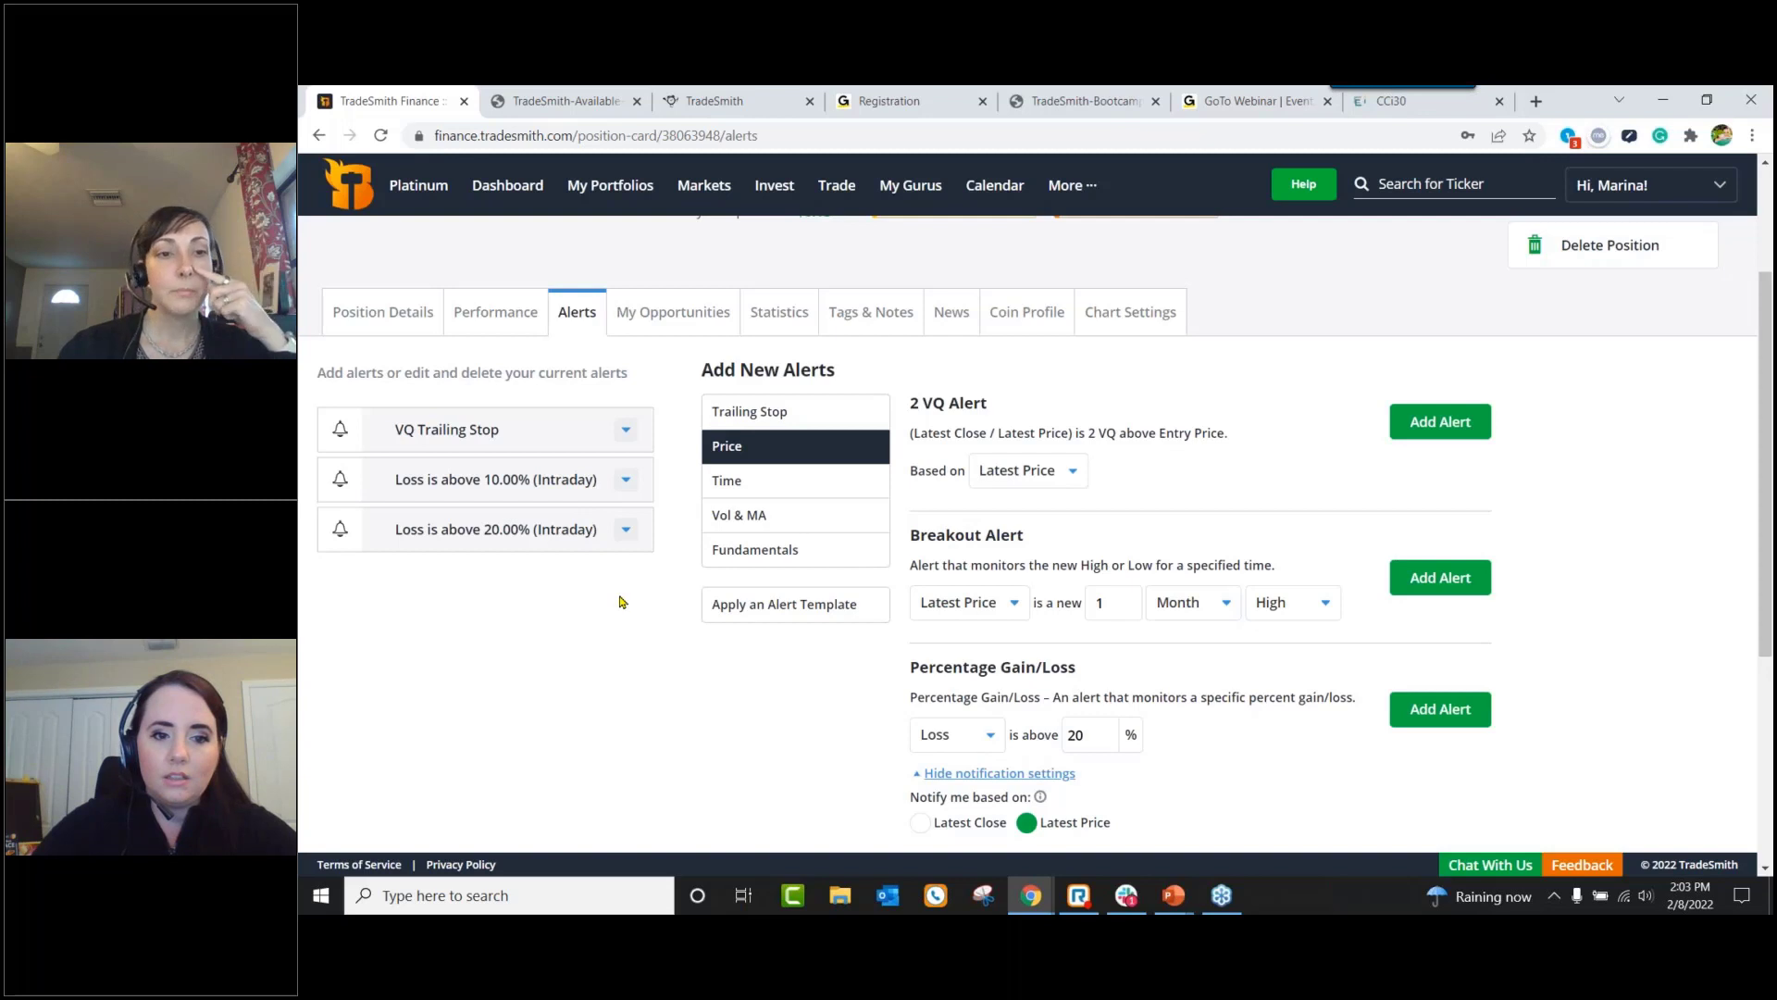
pyautogui.moveTo(393, 479); pyautogui.dragTo(600, 481)
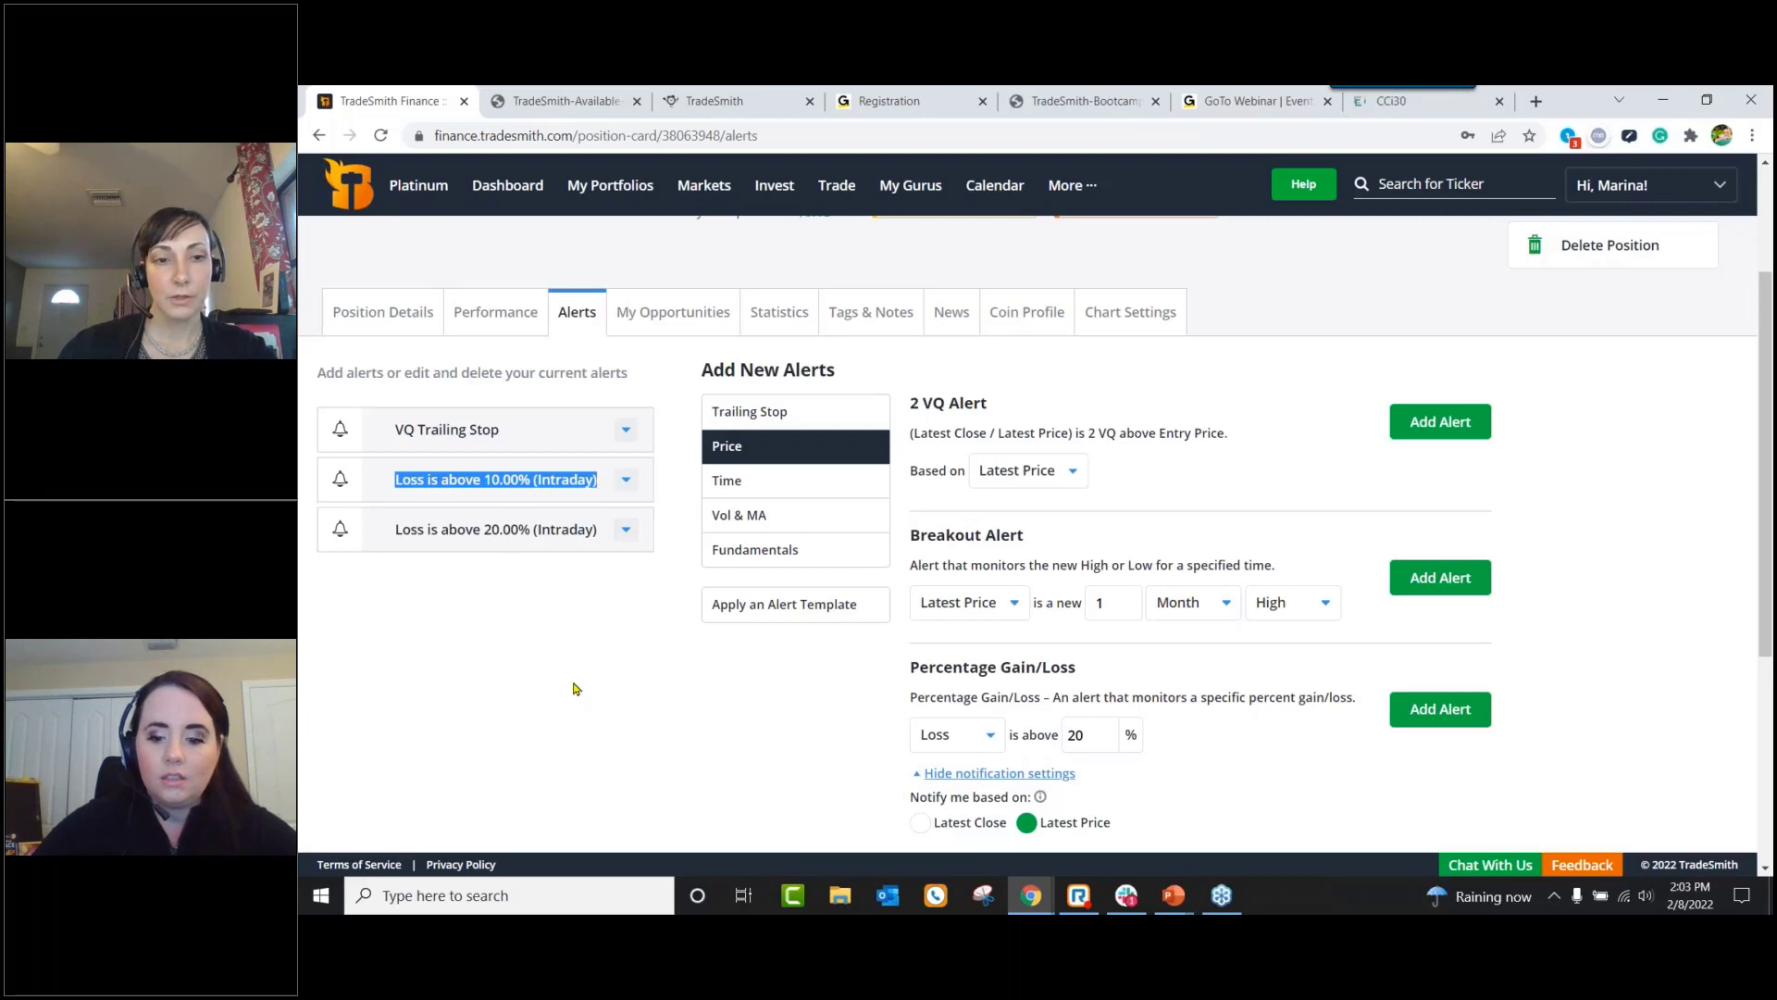
pyautogui.click(569, 649)
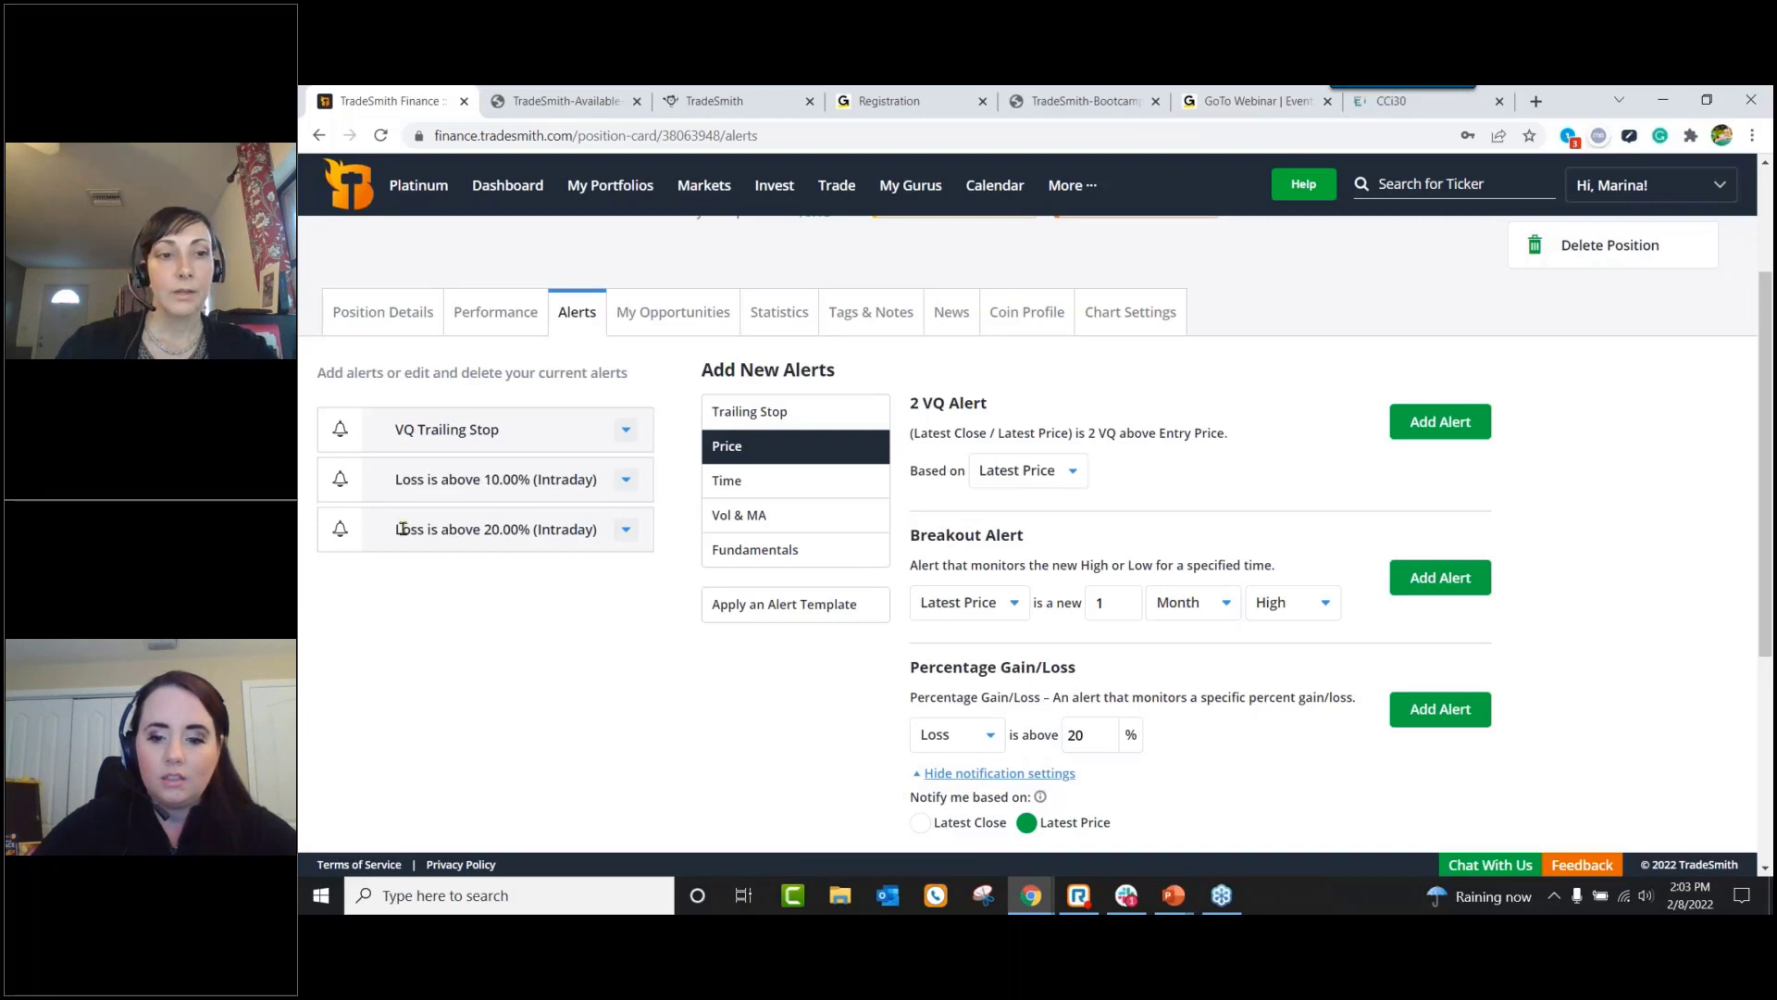
pyautogui.moveTo(398, 529); pyautogui.dragTo(603, 575)
pyautogui.click(601, 575)
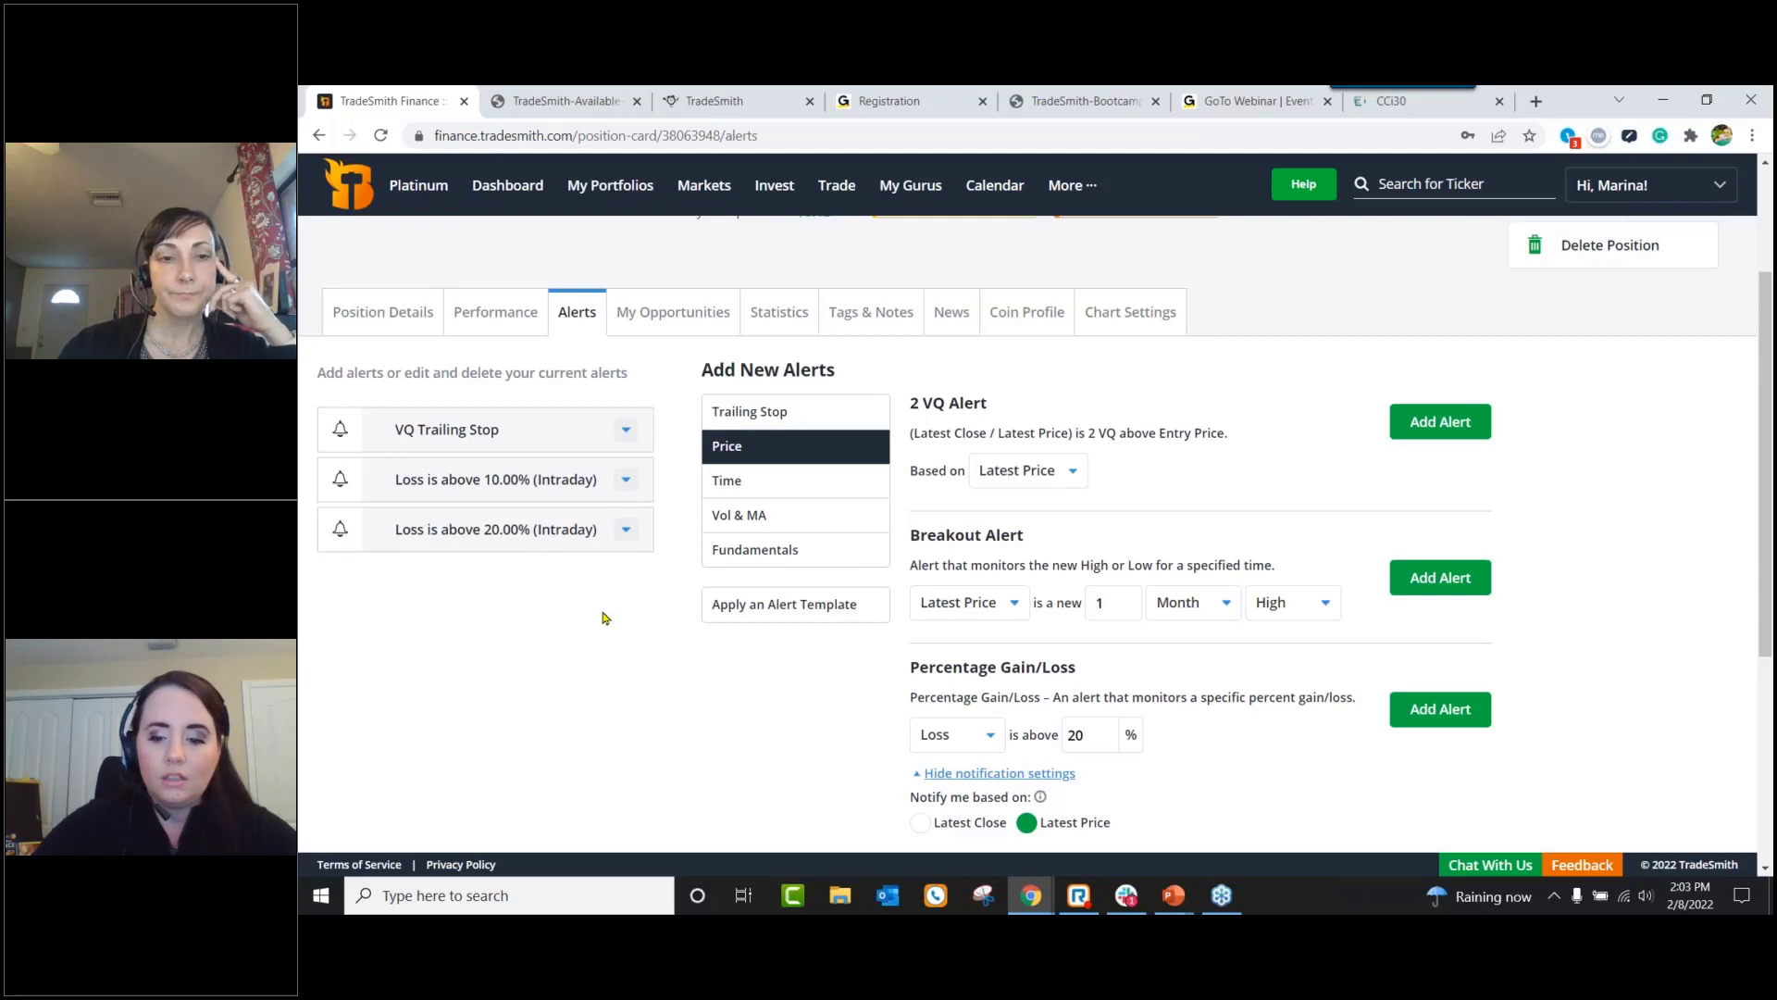
# Step: Open the alert templates, view the form for creating a template and return to the template list
pyautogui.click(1076, 189)
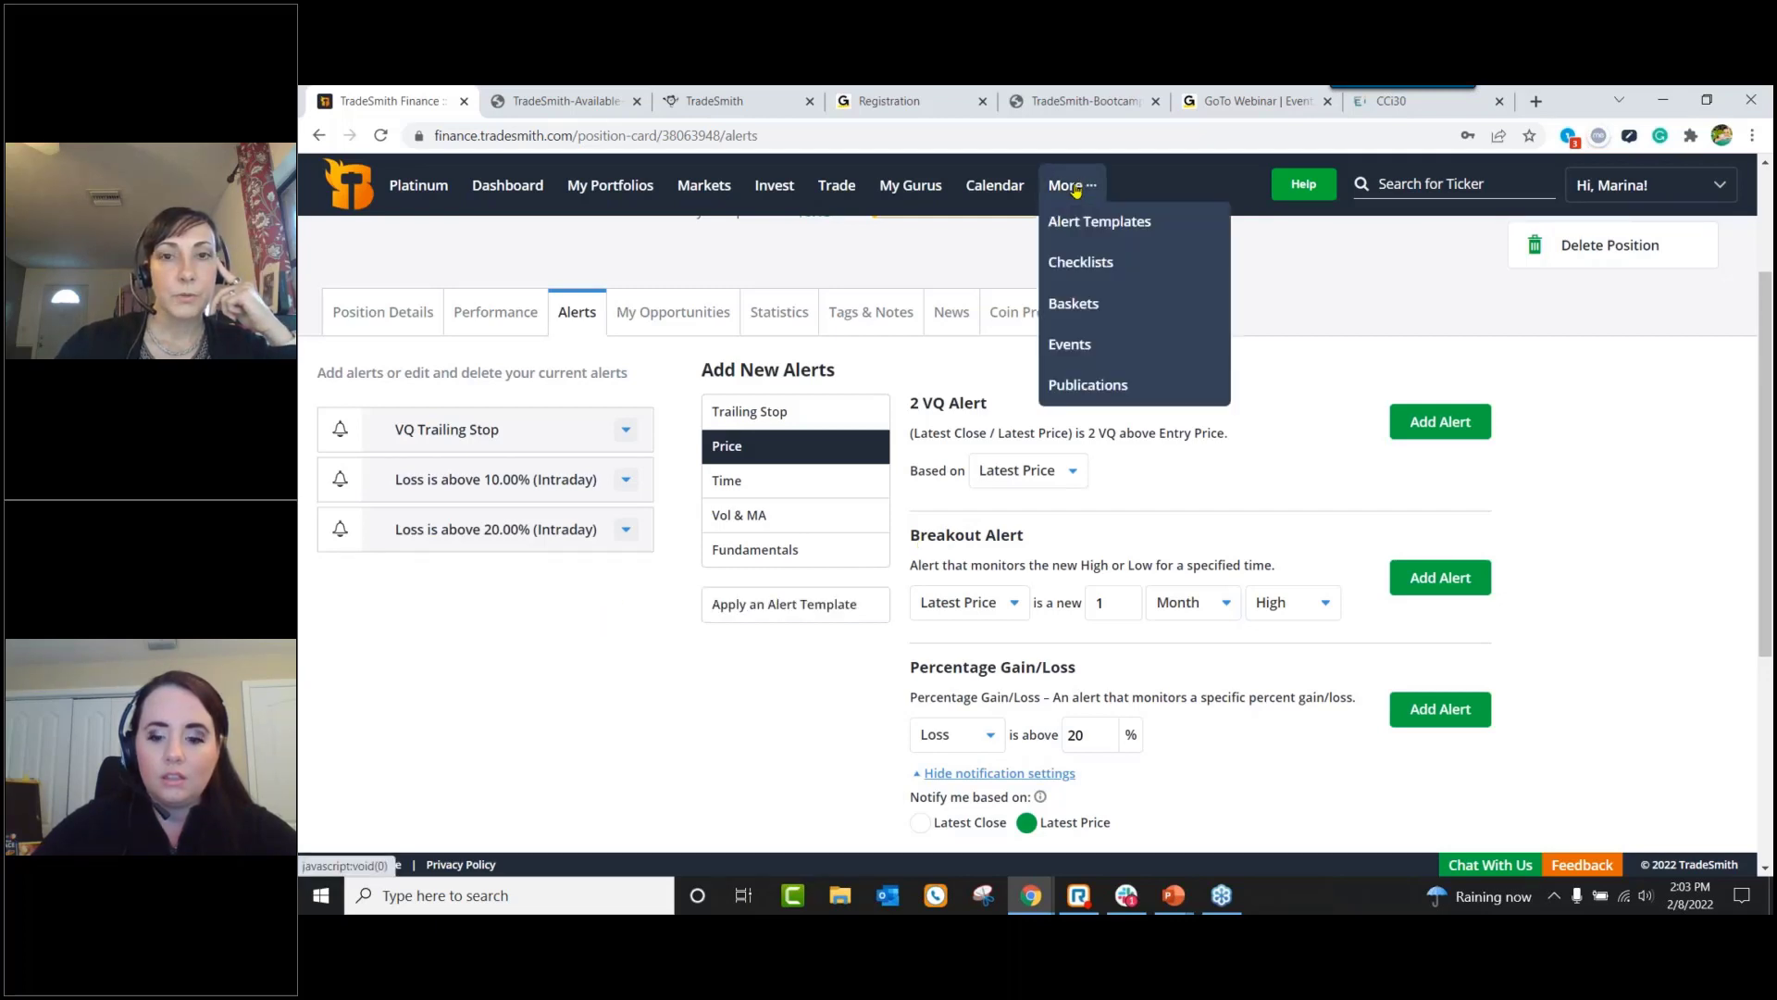
pyautogui.click(1146, 227)
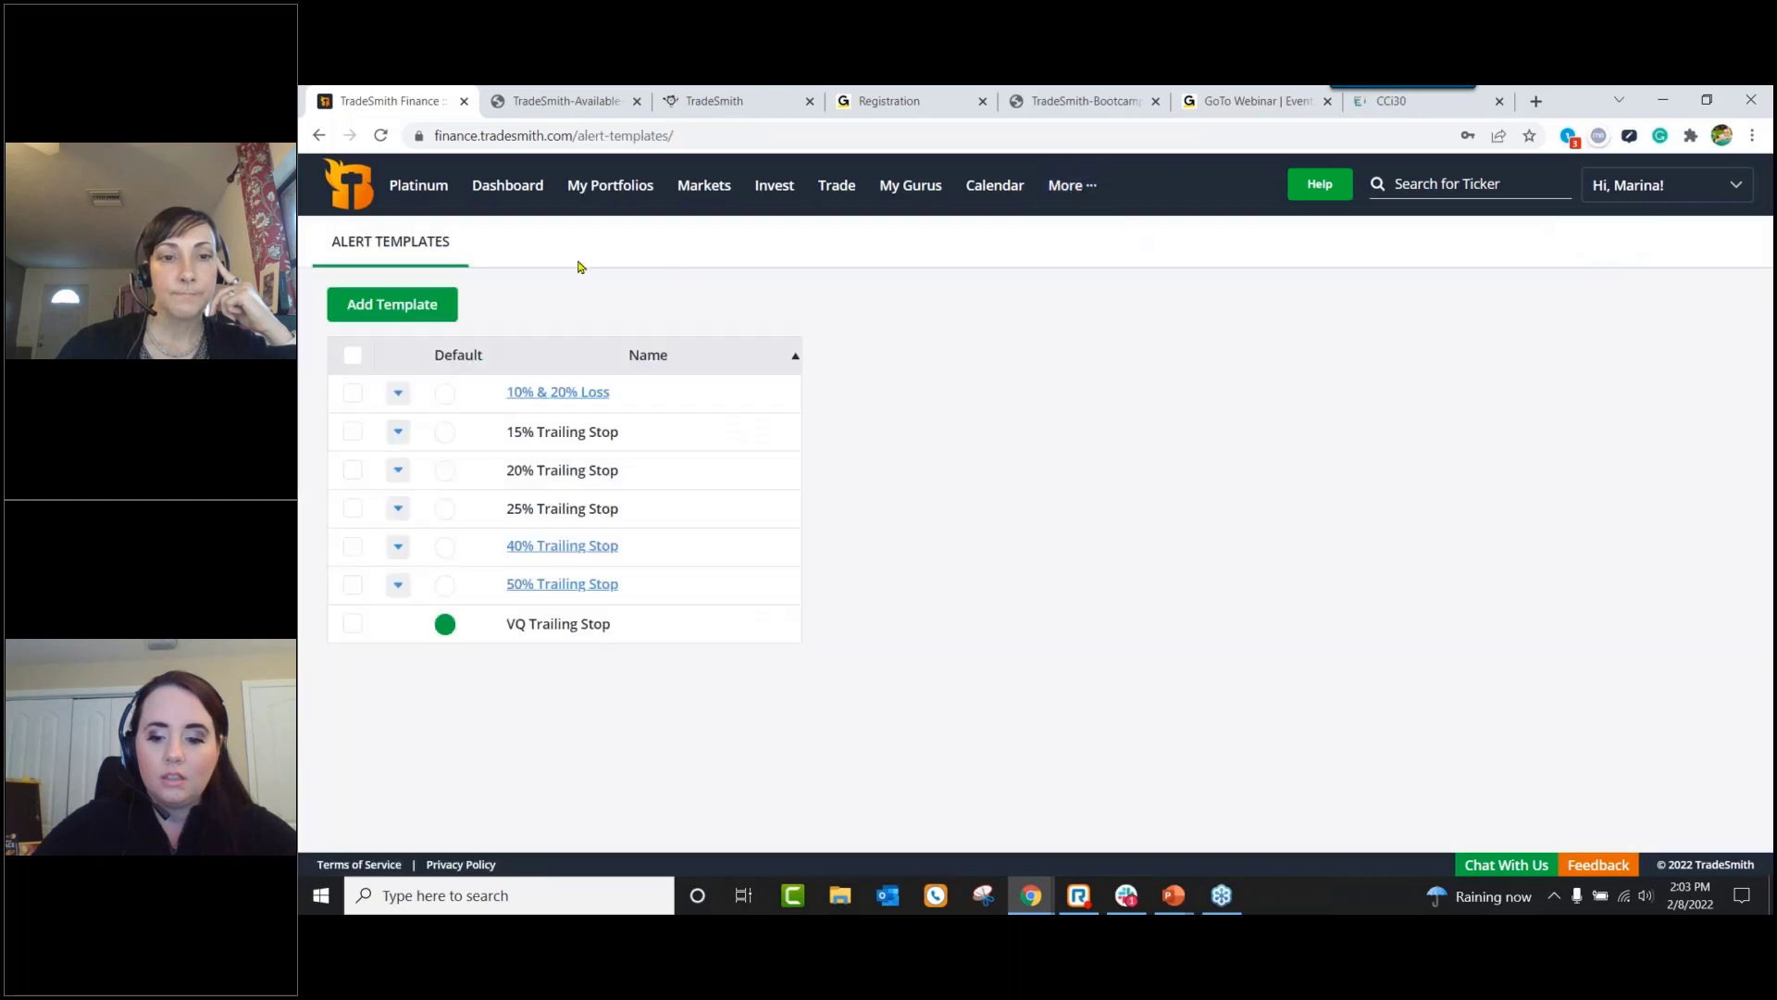
pyautogui.click(427, 312)
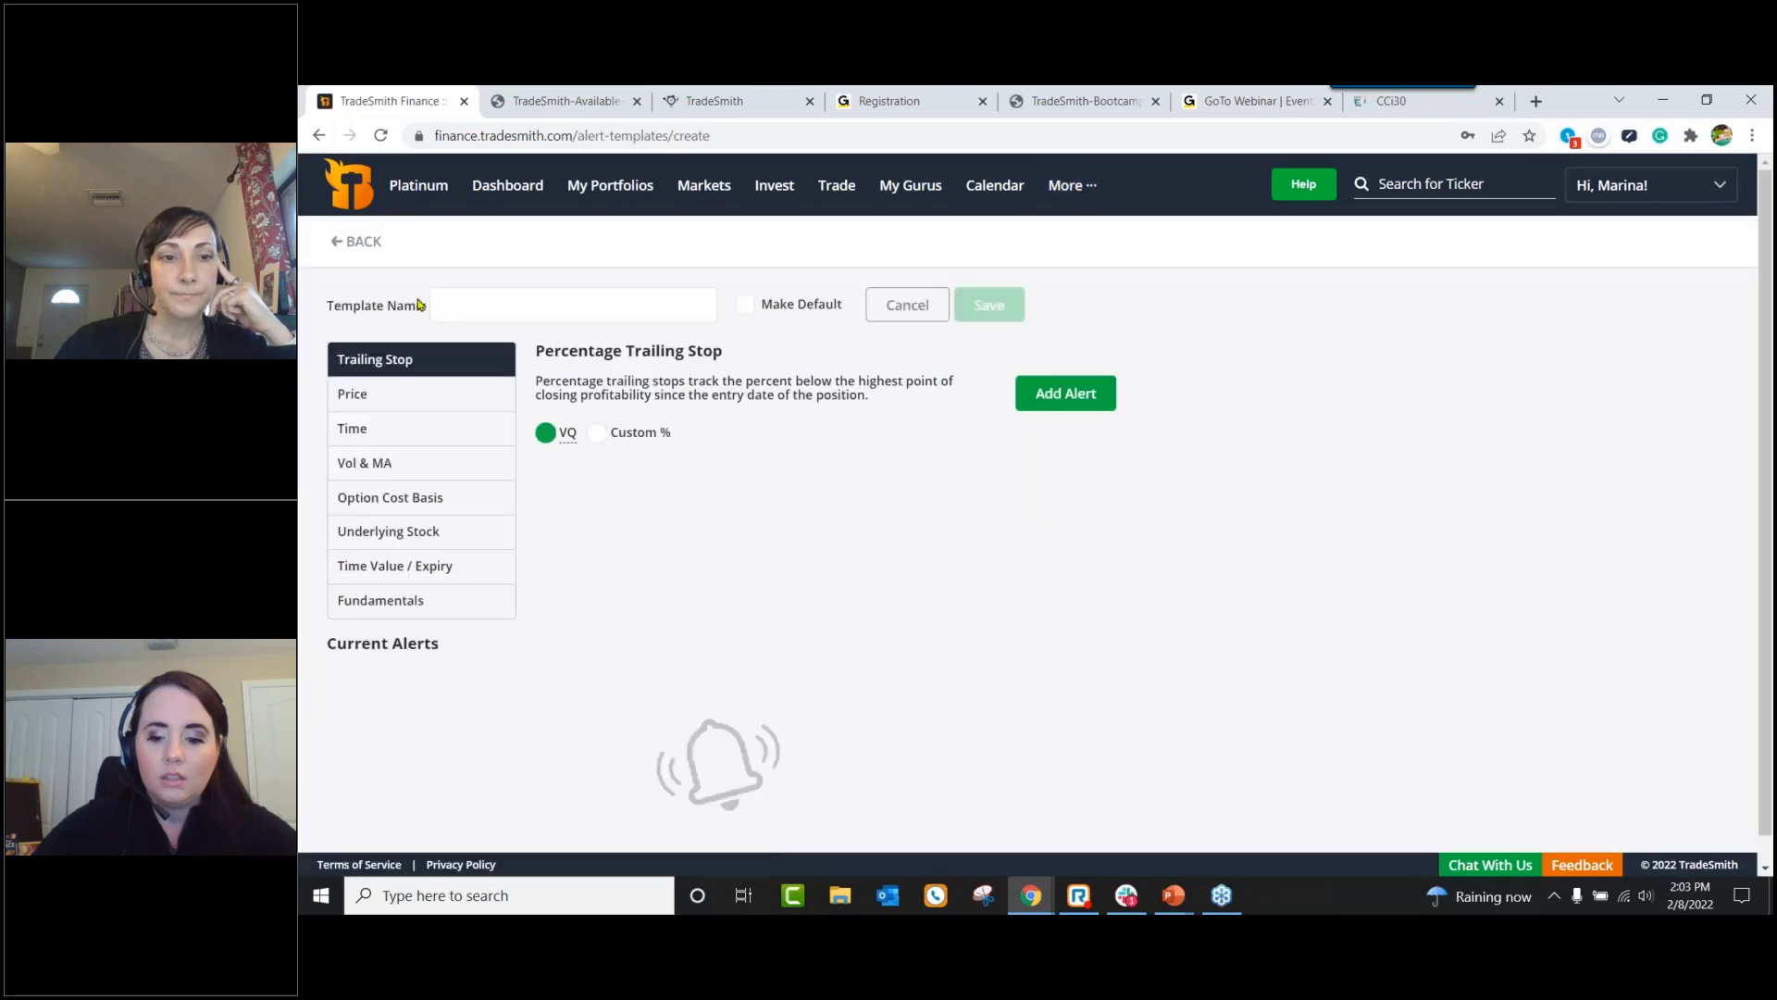
pyautogui.click(359, 241)
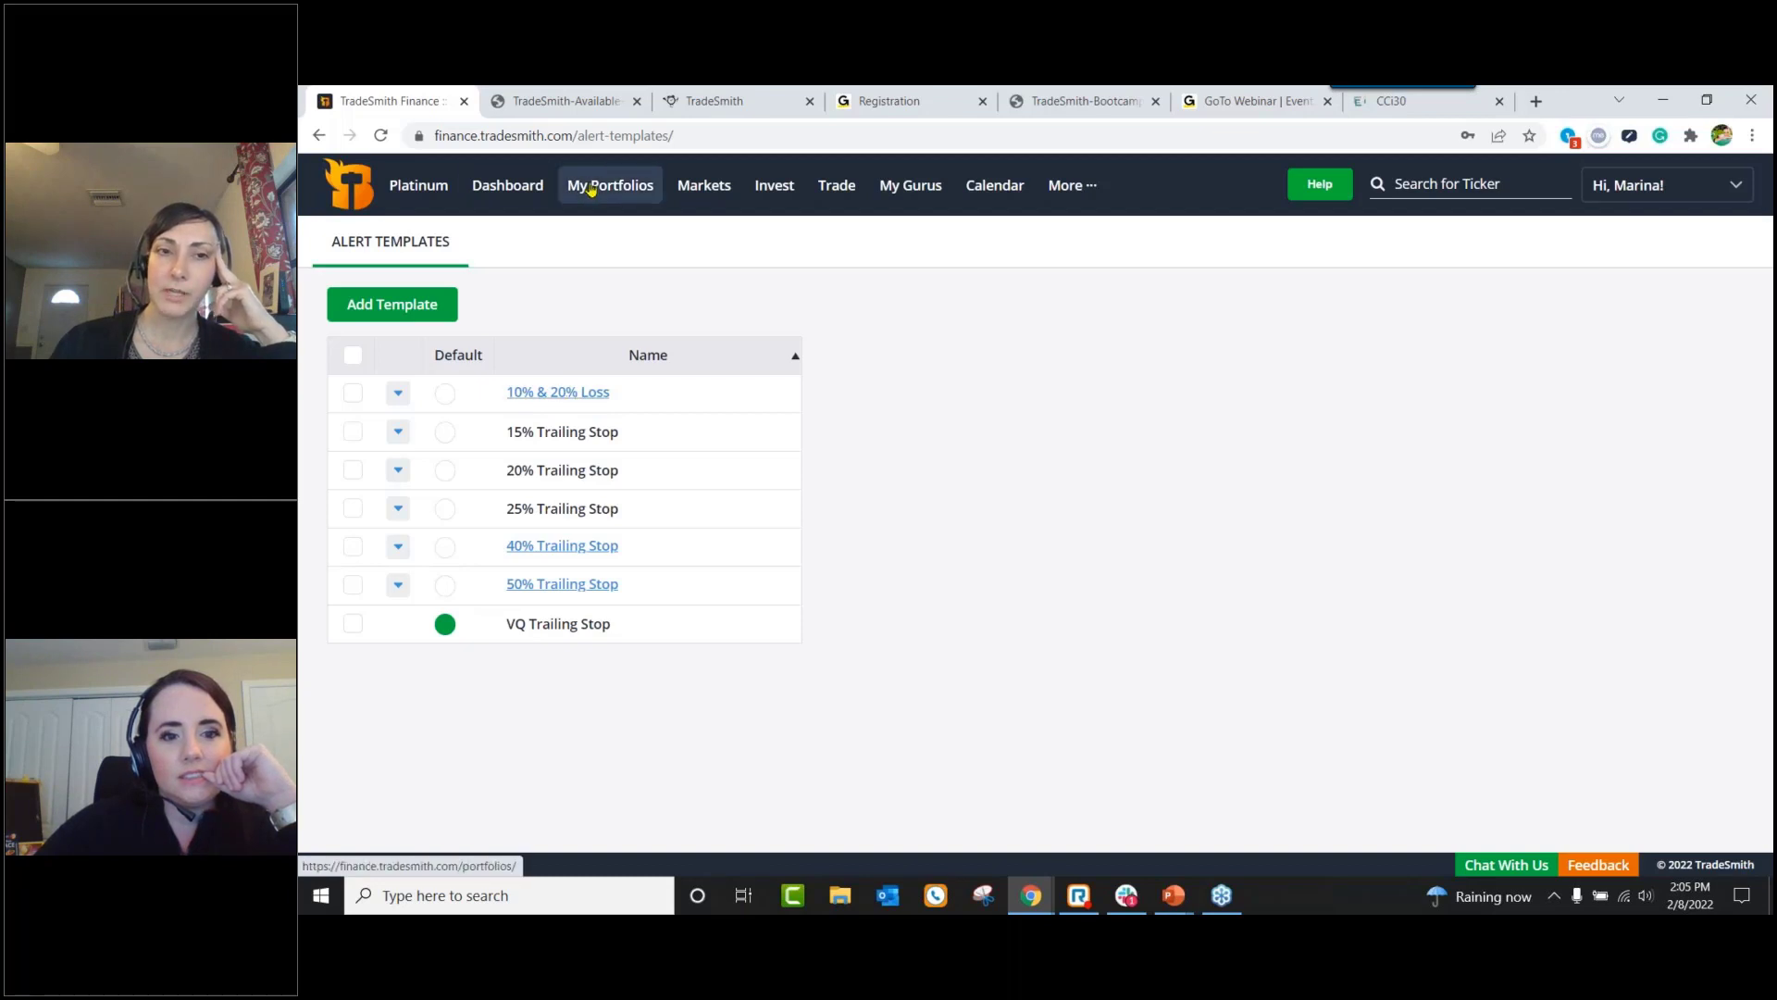
# Step: Open the positions of the watch-only CCi30 portfolio
pyautogui.click(634, 192)
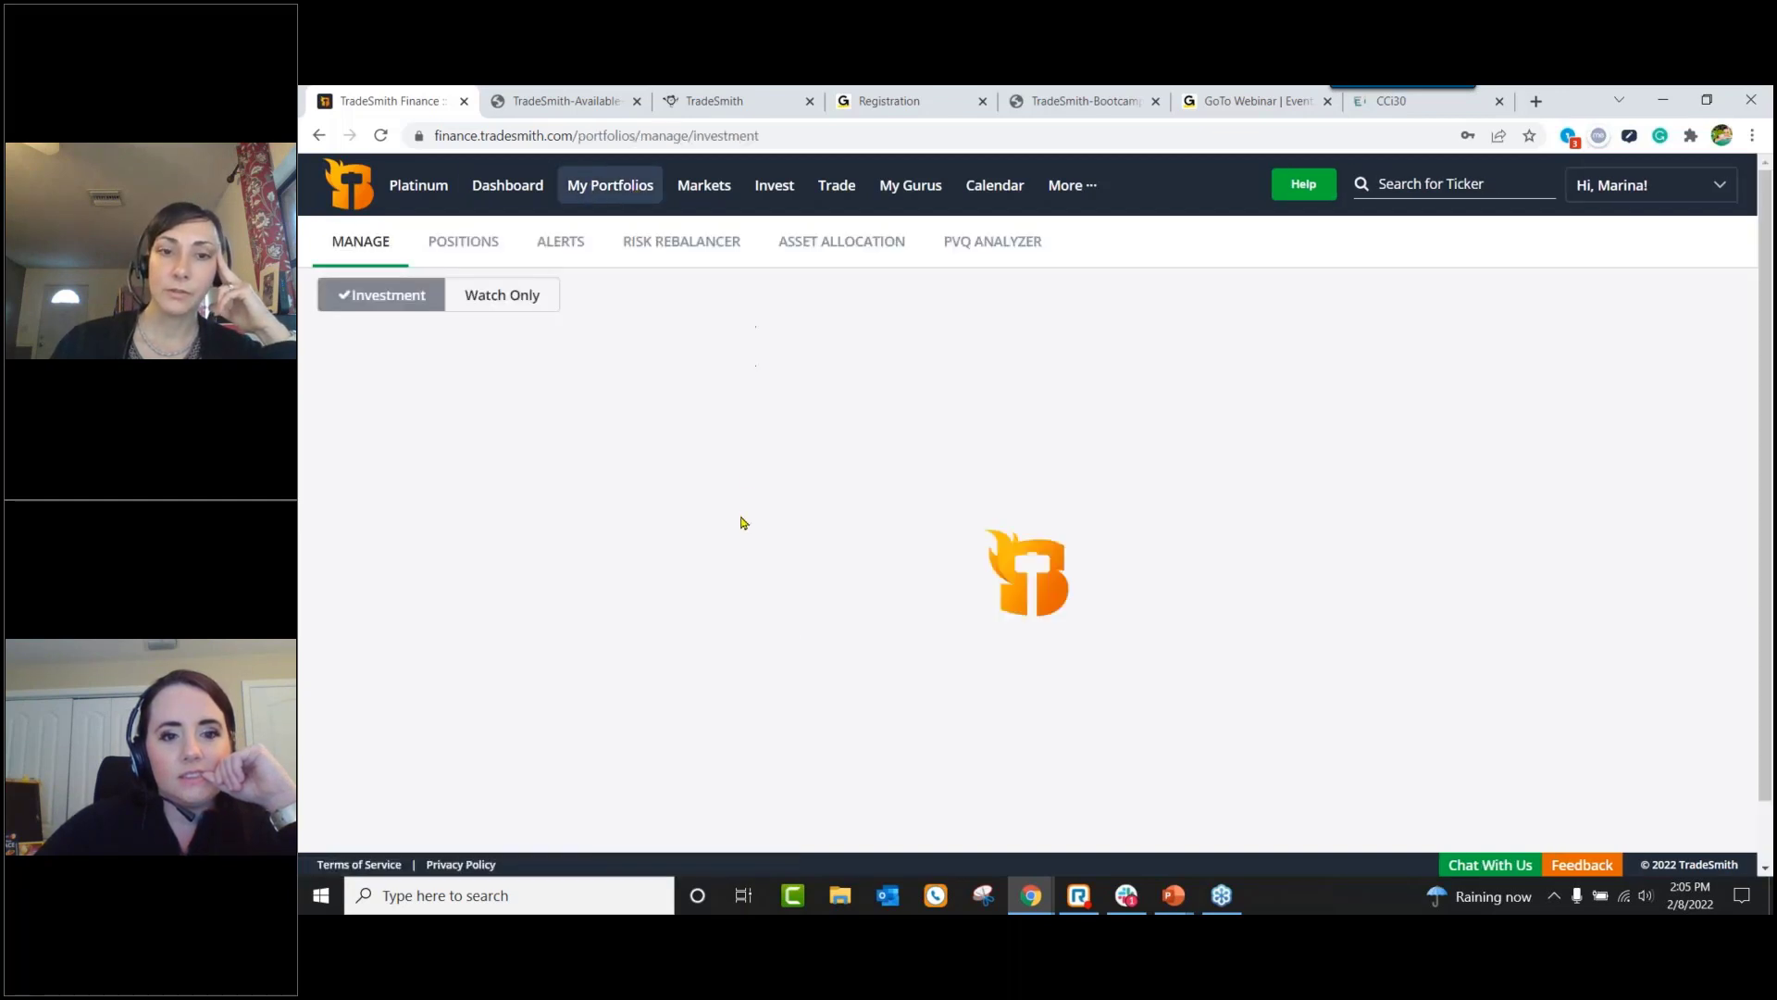
pyautogui.click(503, 292)
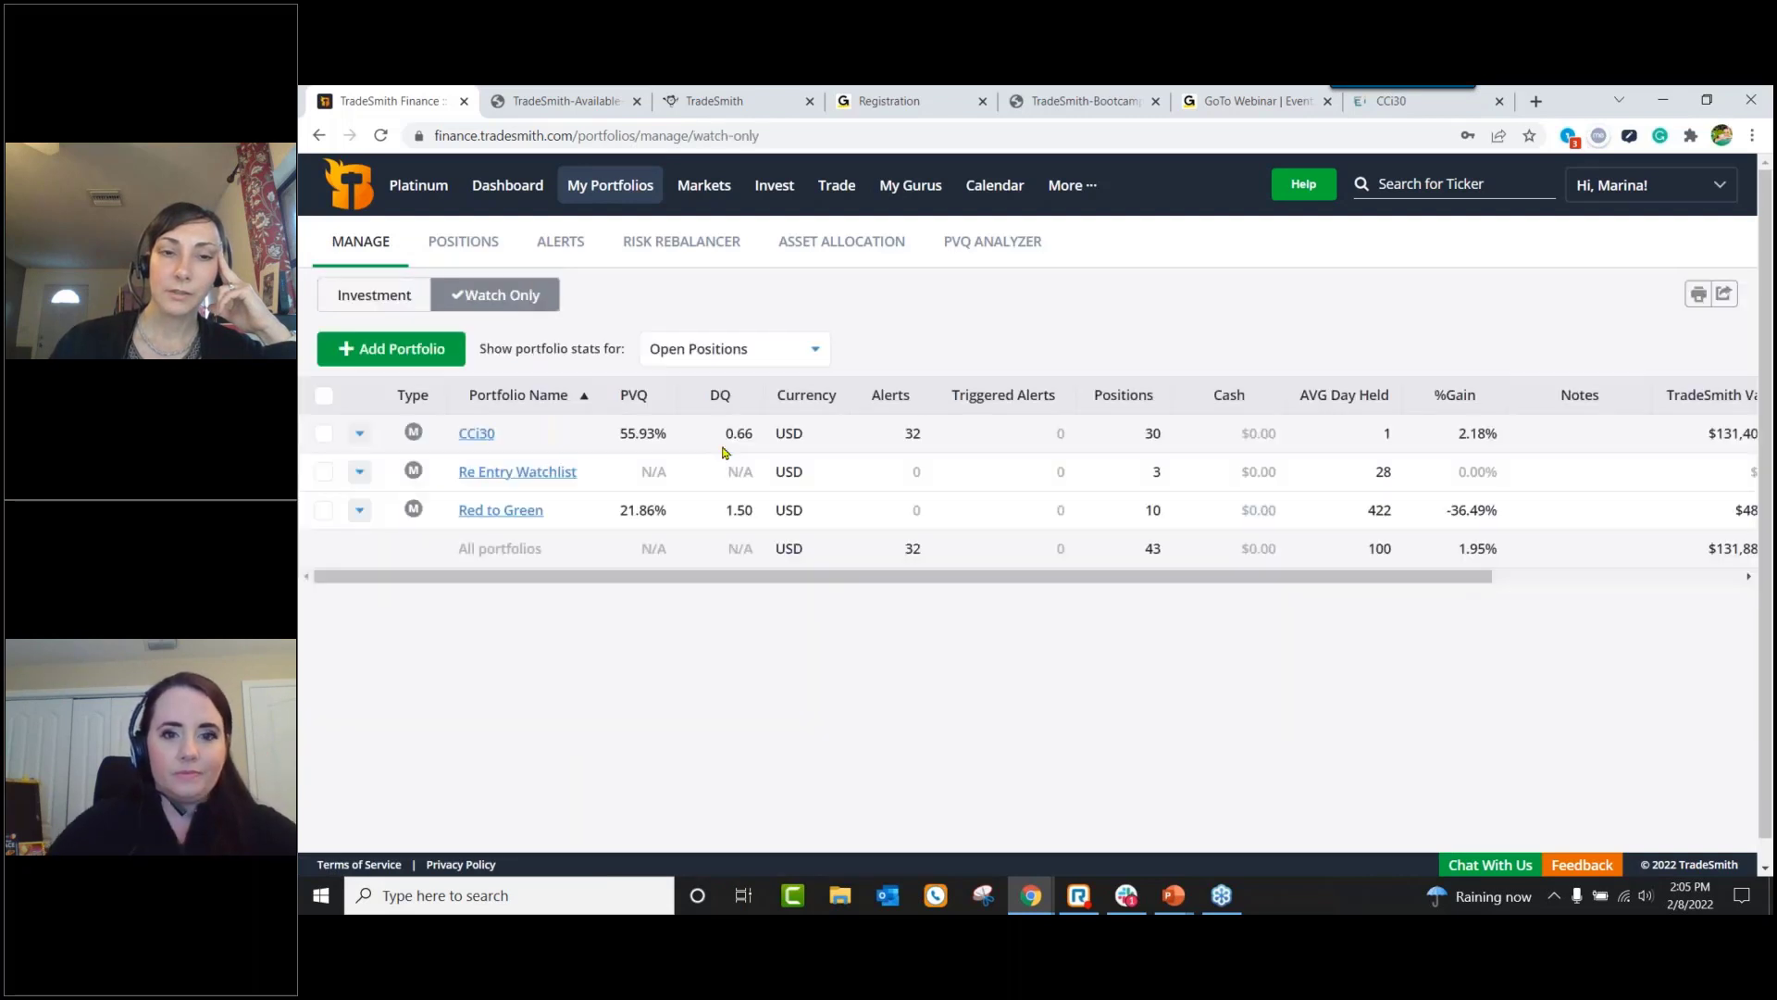
pyautogui.click(477, 434)
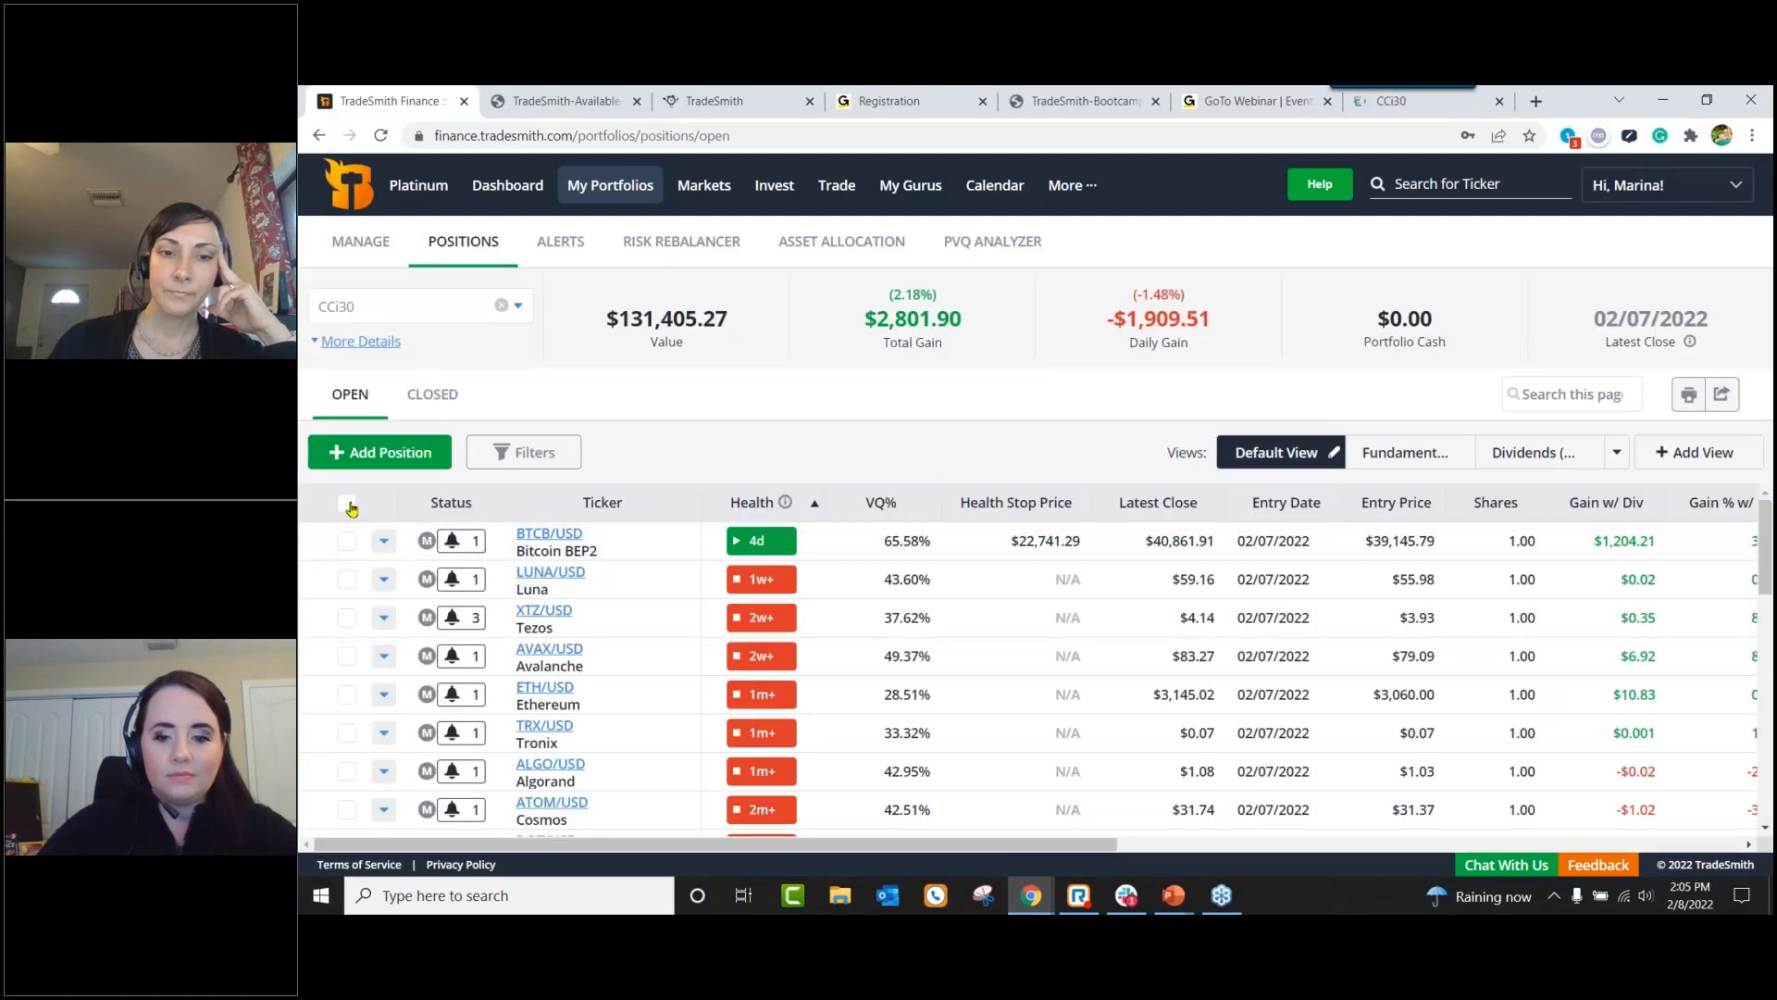
# Step: Apply the "10% & 20% Loss" alert template to all positions in the CCi30 portfolio and look through the position list
pyautogui.click(349, 505)
pyautogui.click(711, 821)
pyautogui.click(1098, 515)
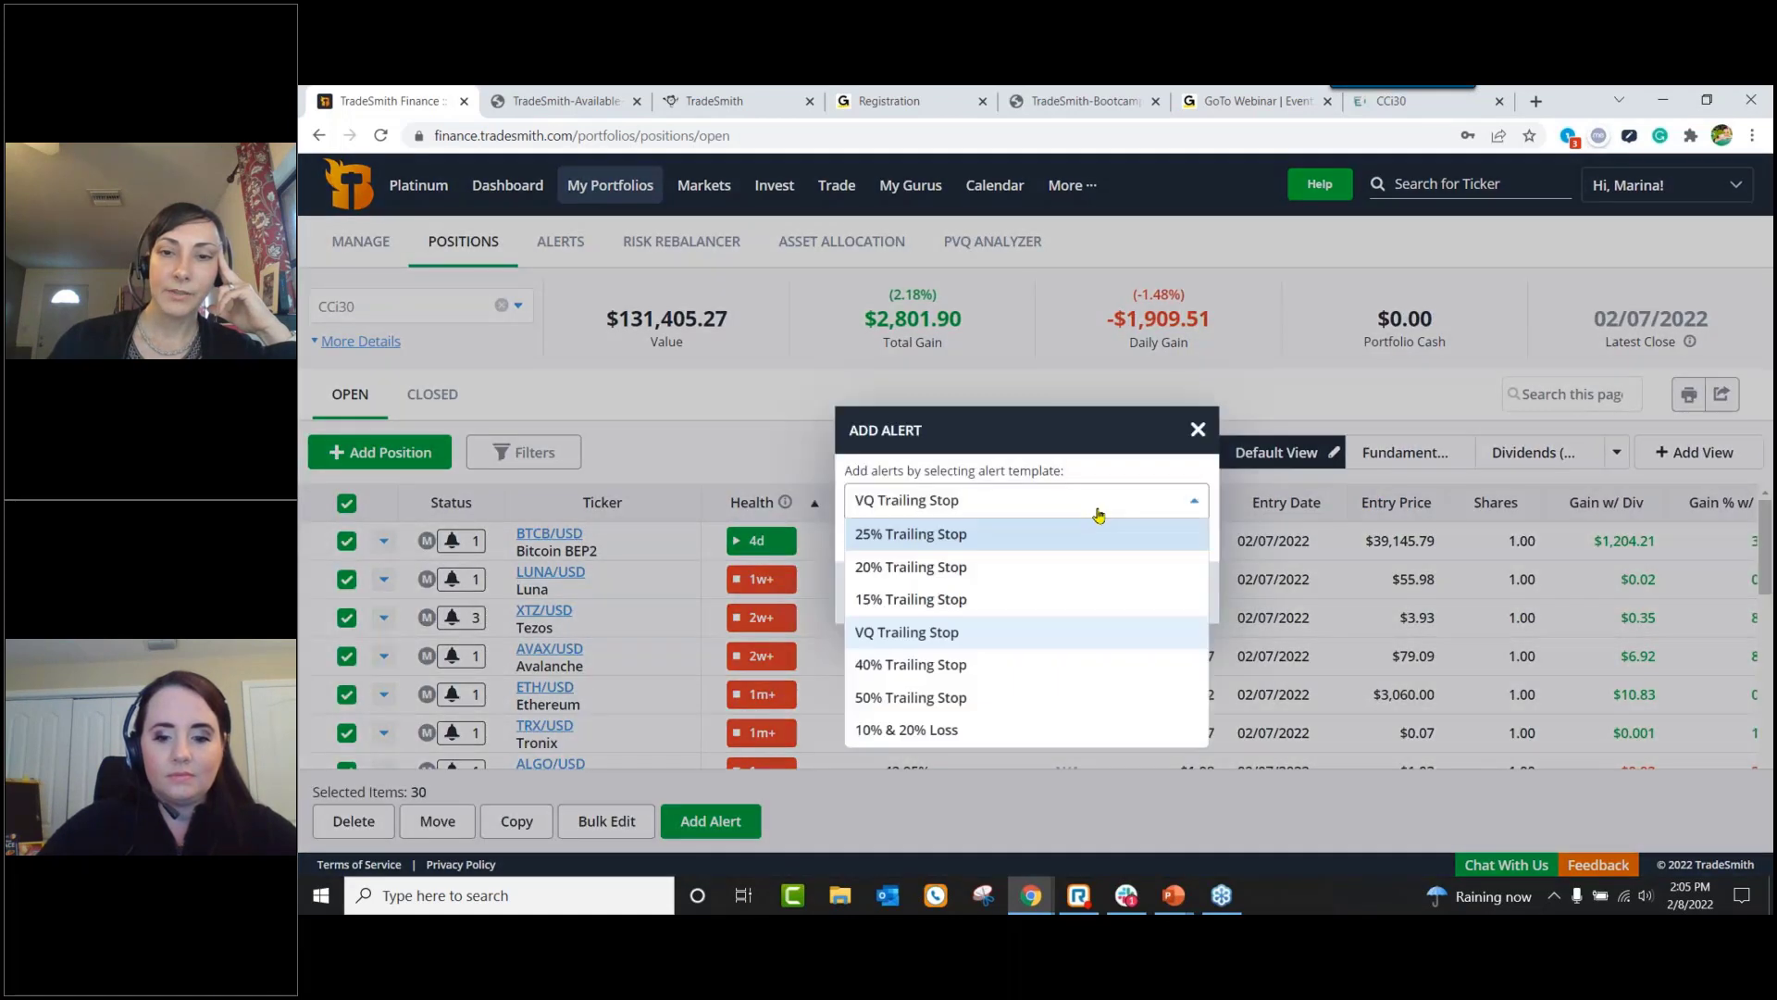
pyautogui.click(1024, 729)
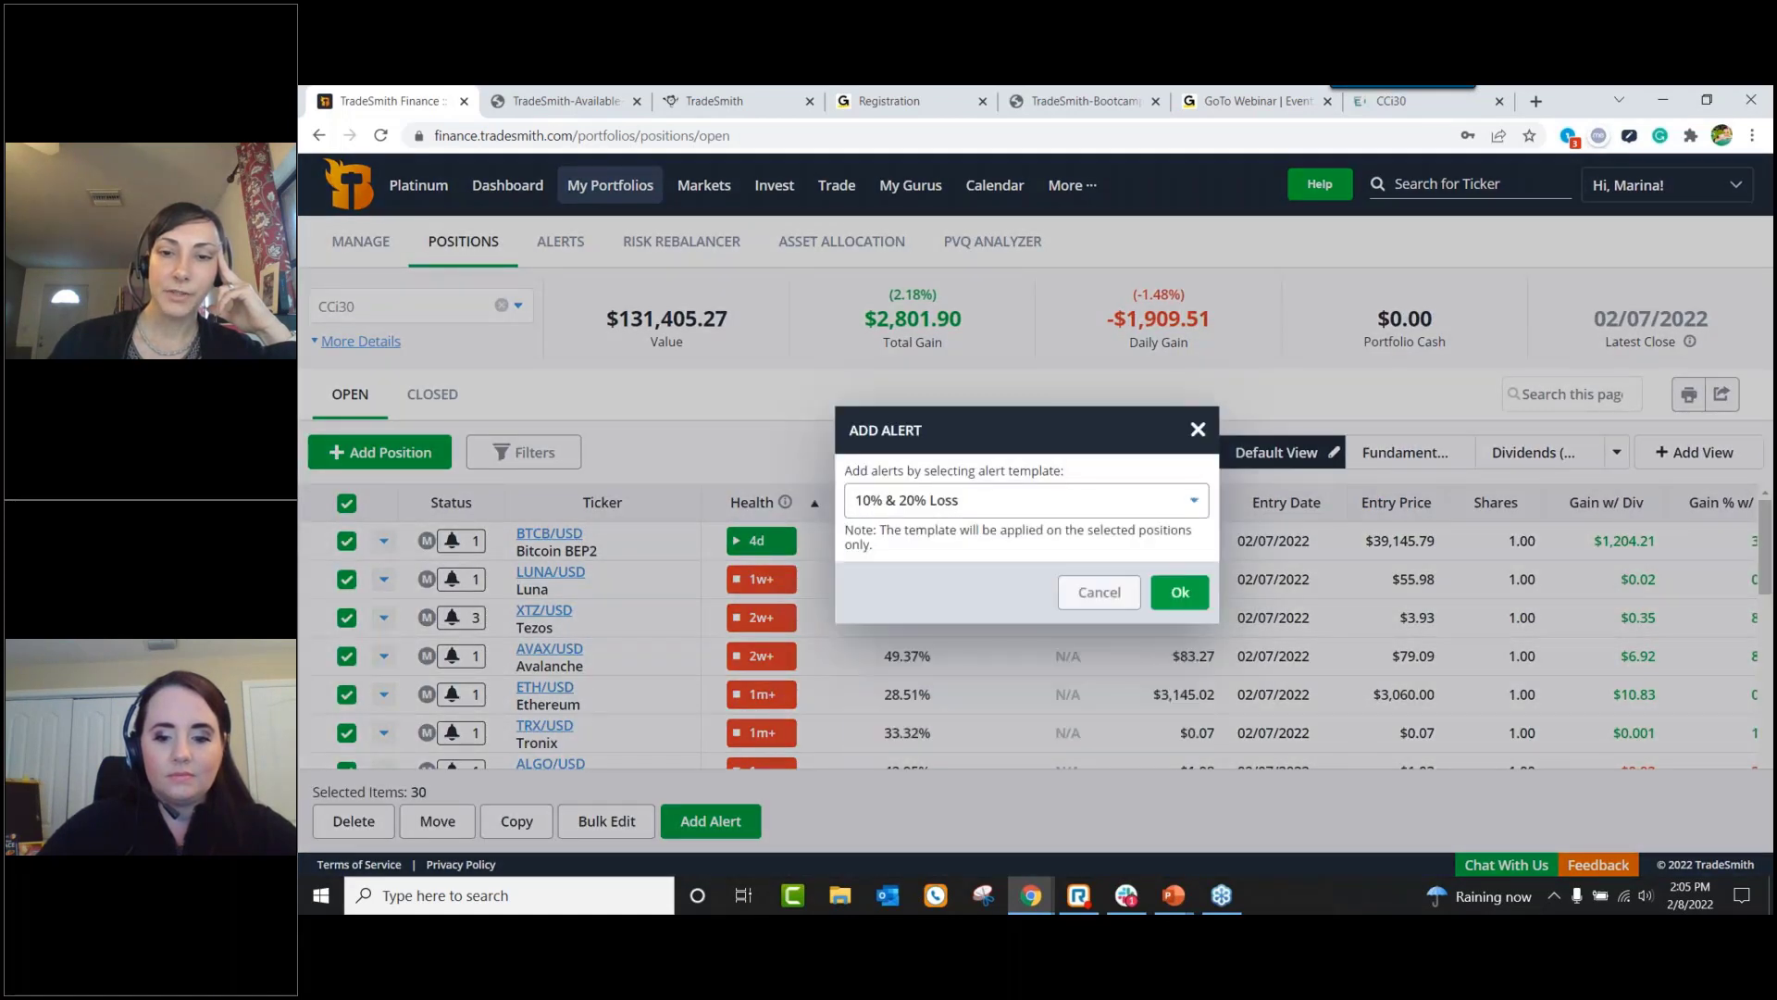
pyautogui.click(1186, 595)
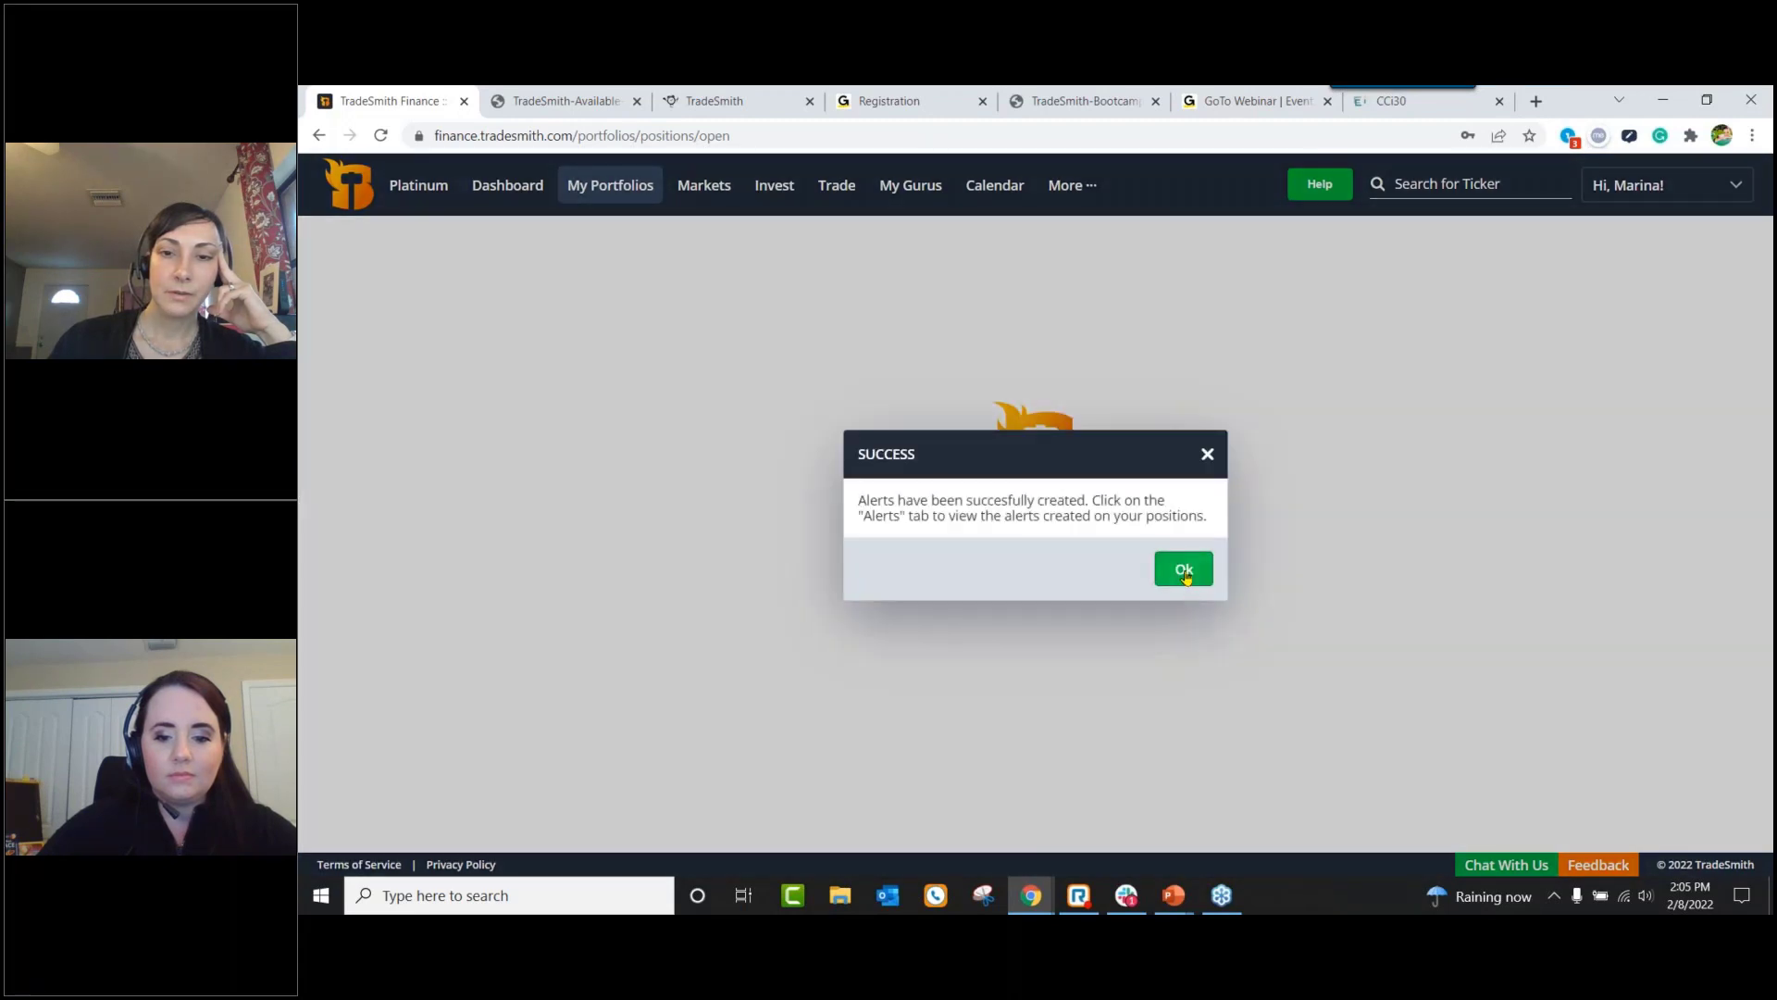
pyautogui.click(1184, 573)
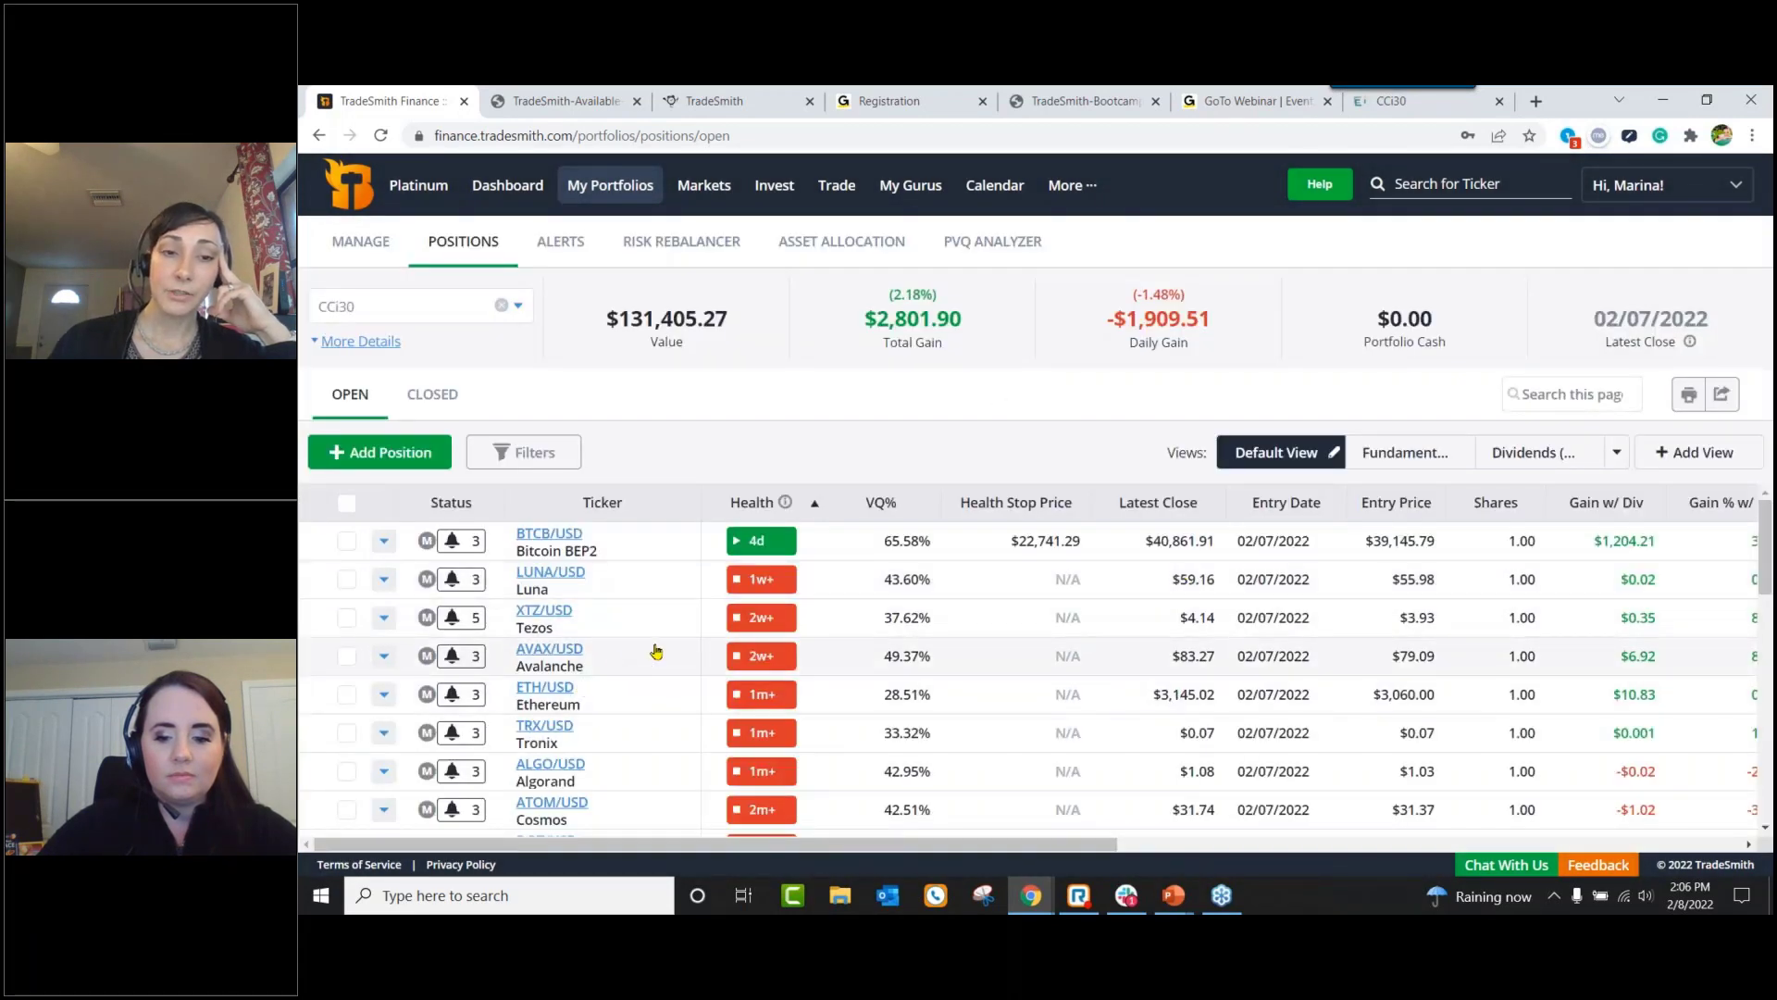
pyautogui.scroll(-1, 655, 651)
pyautogui.scroll(-5, 655, 652)
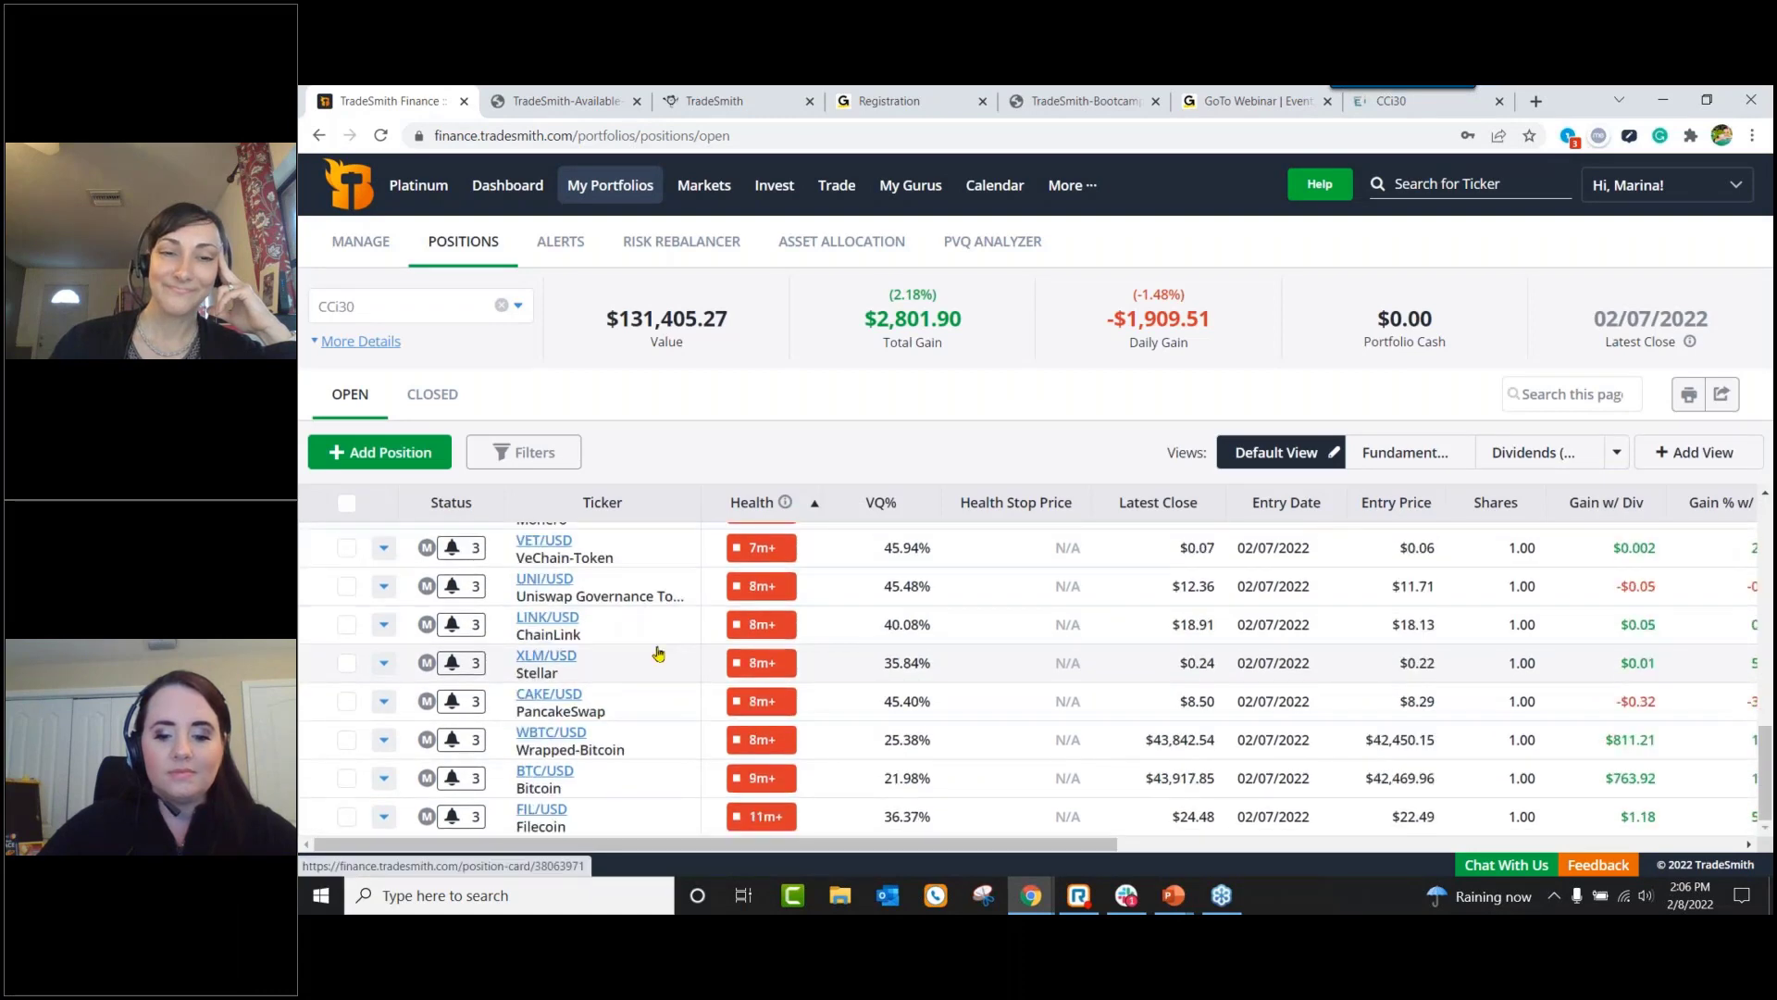
pyautogui.scroll(4, 655, 657)
pyautogui.scroll(2, 655, 653)
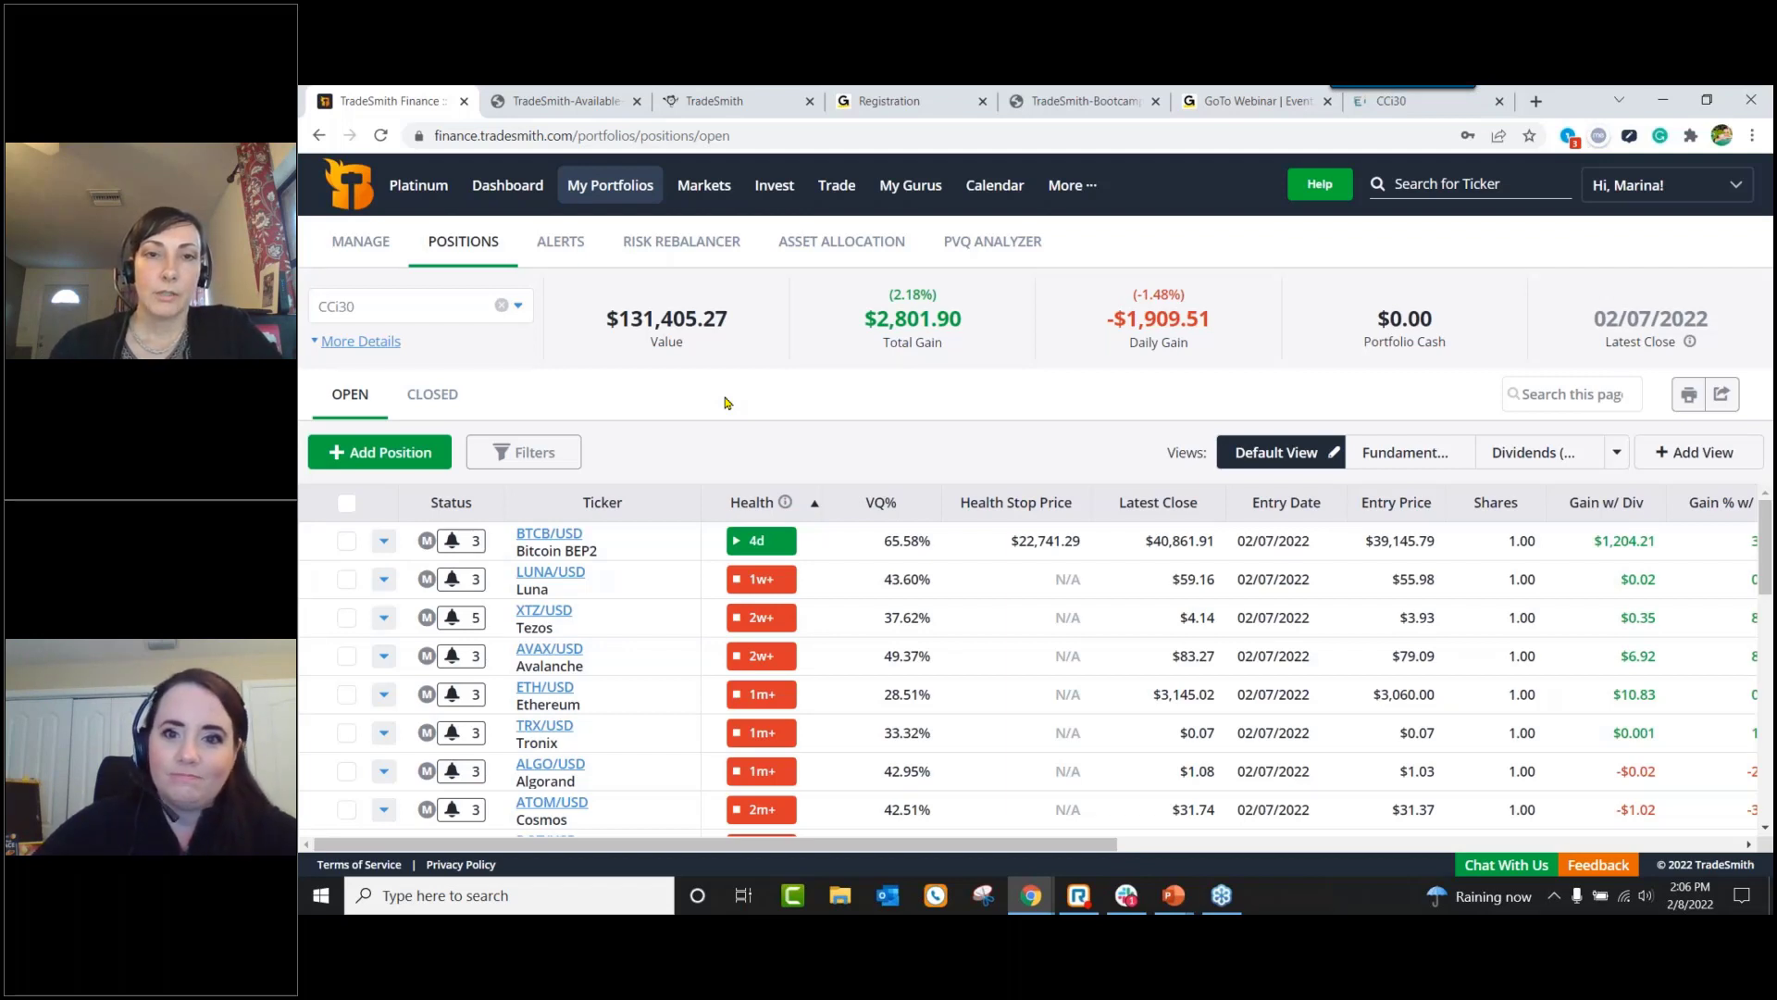
# Step: Open the Screener within the investing tools and start a new screener to view its filter options
pyautogui.click(774, 185)
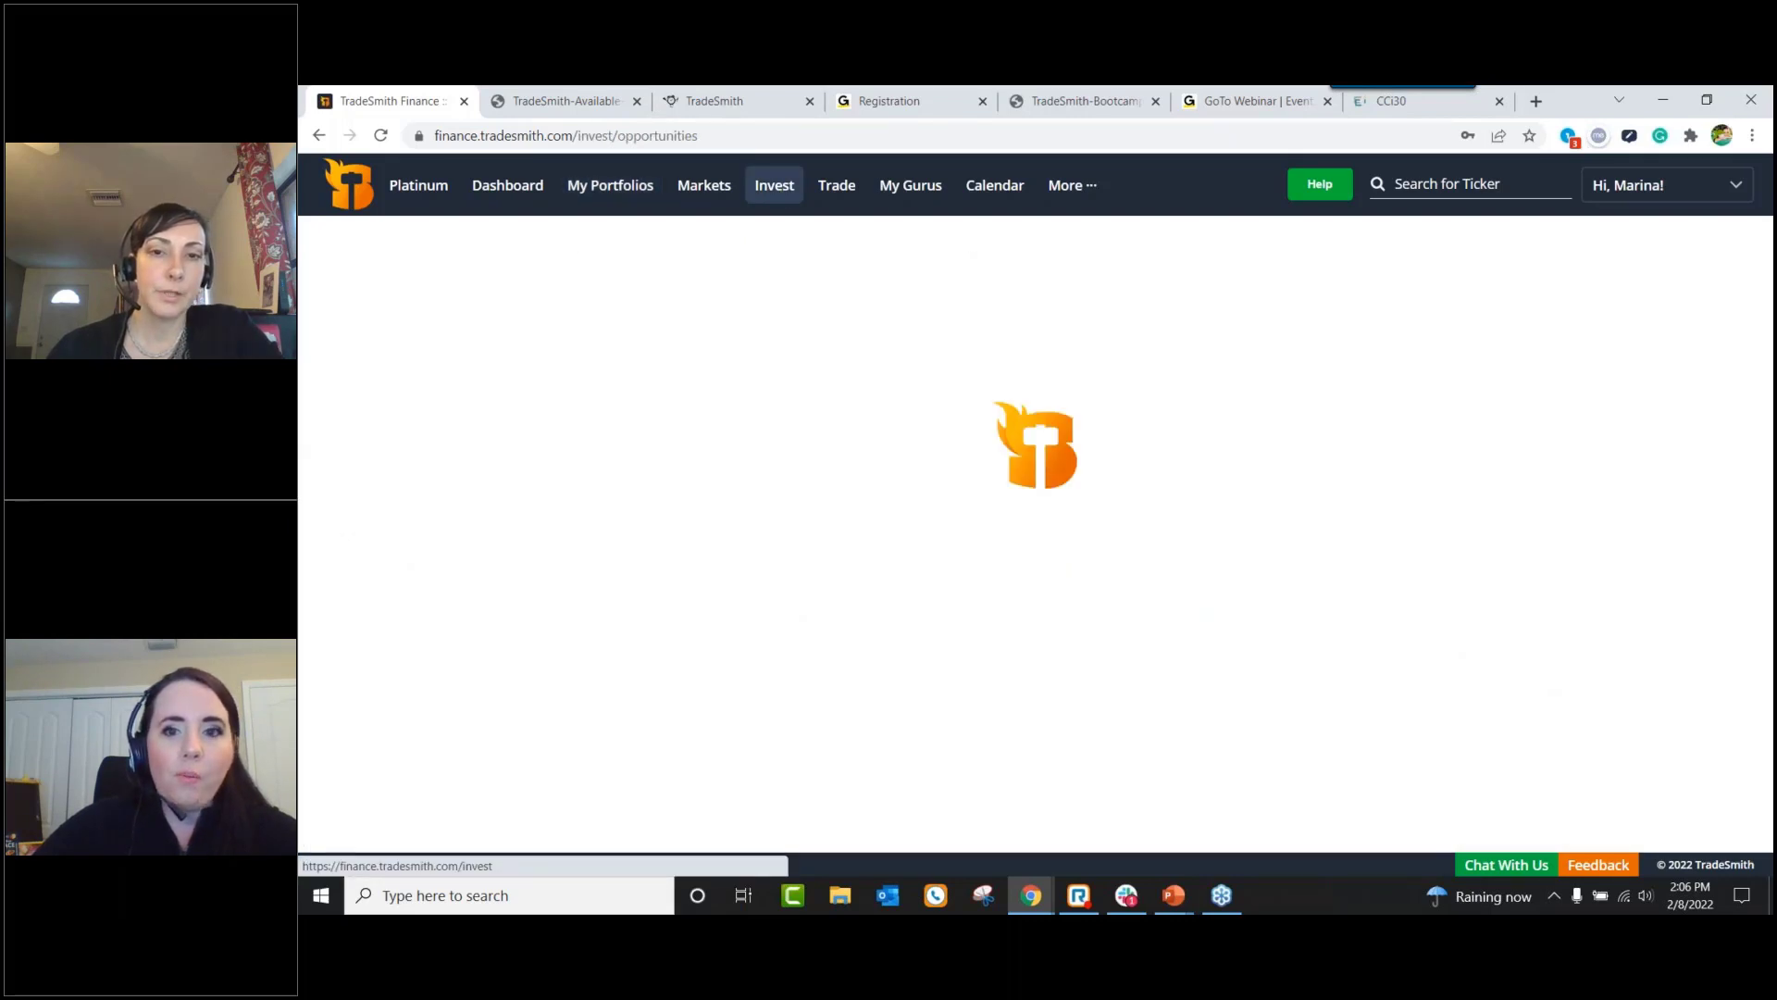
pyautogui.click(630, 250)
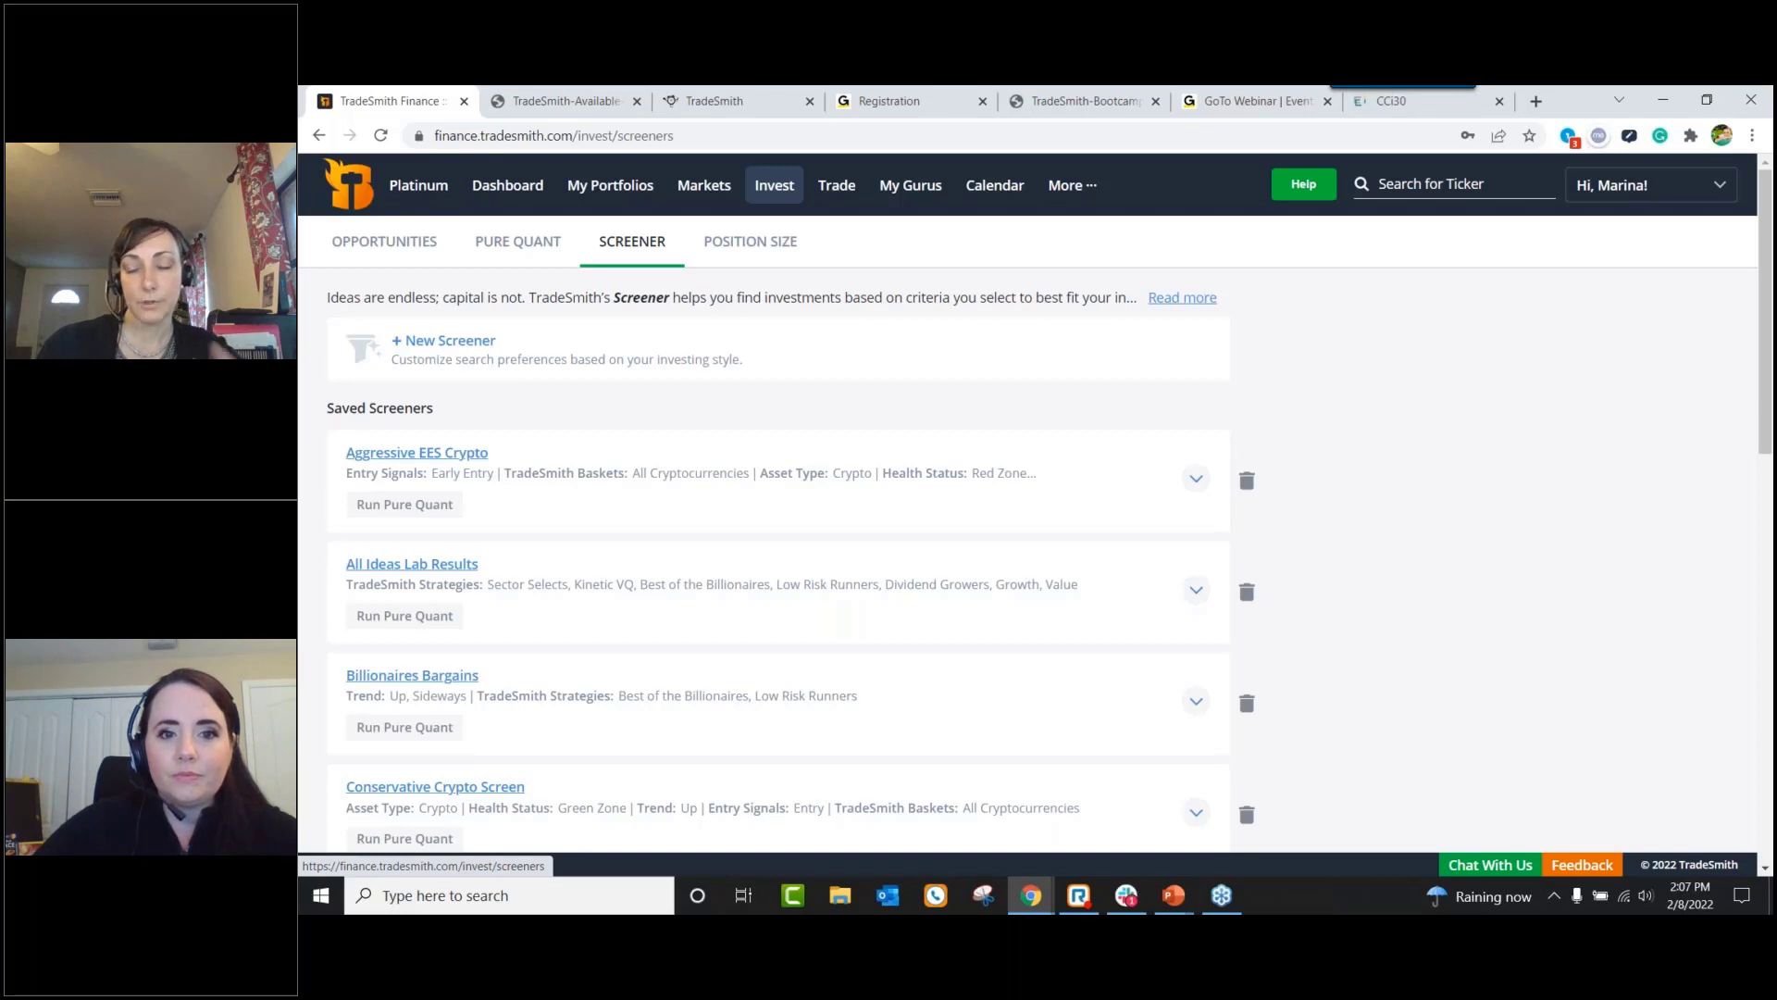
pyautogui.click(451, 341)
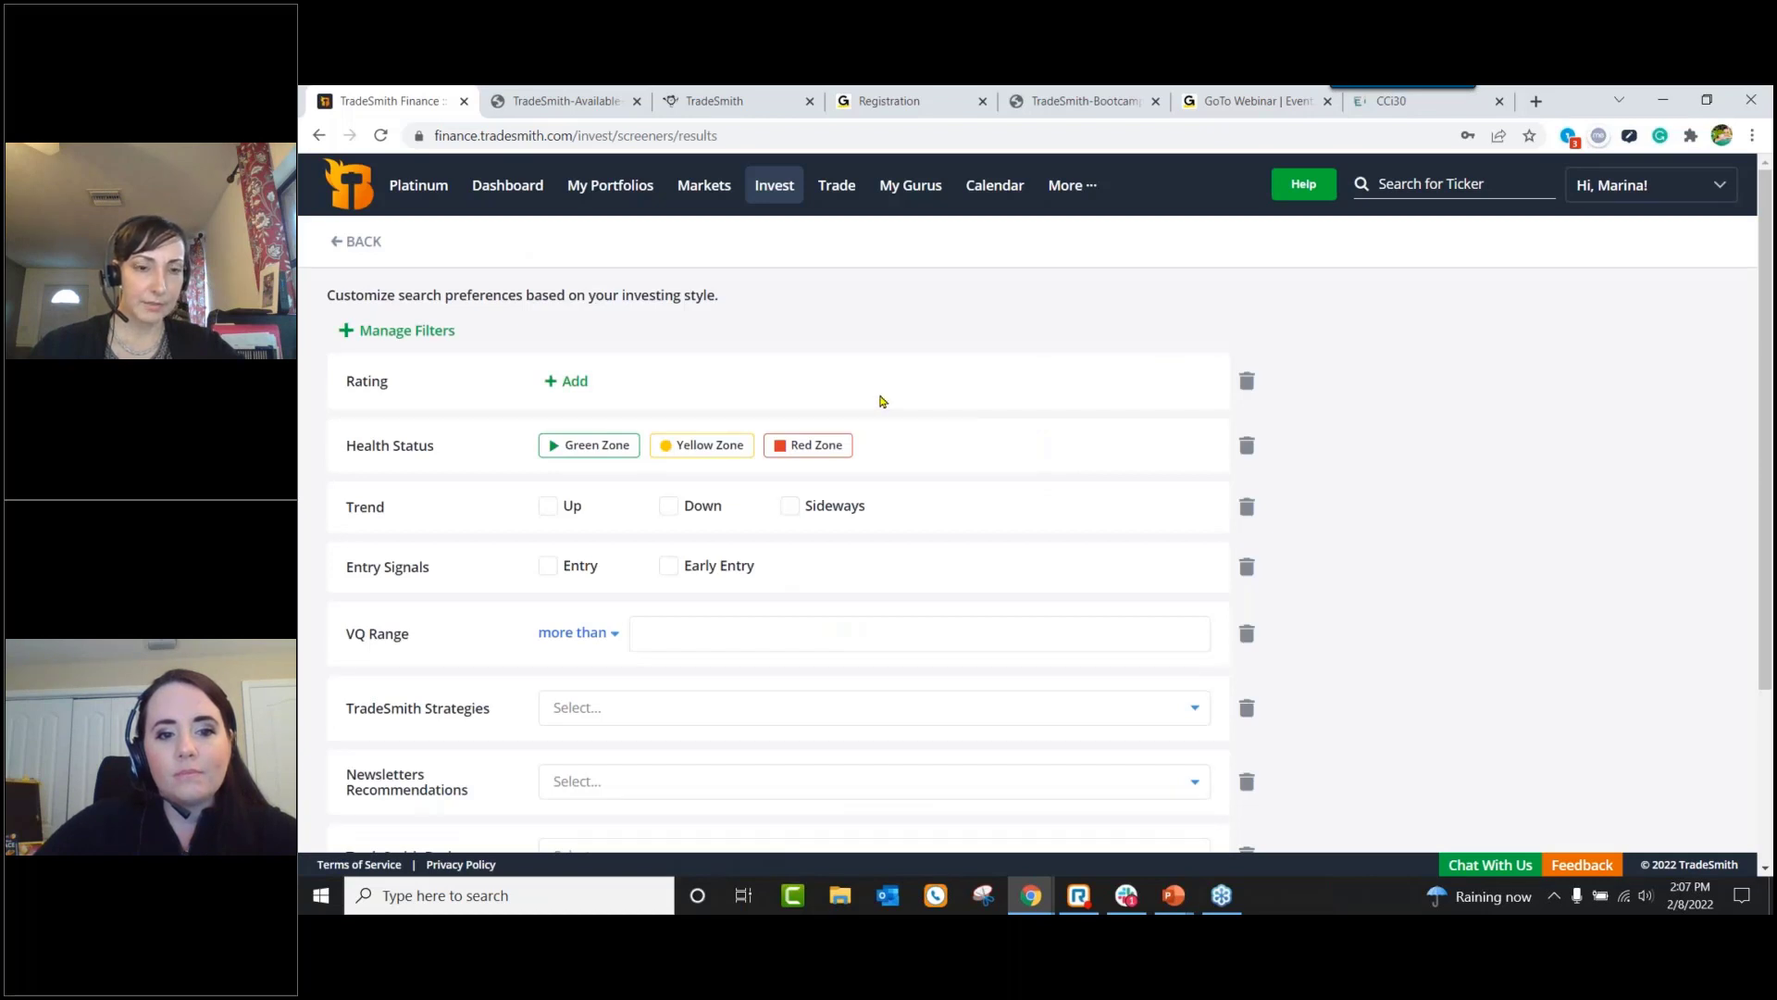
# Step: Switch to the CCi30 website and examine the index constituents table and the explanations of constituent selection and weight calculation
pyautogui.click(1421, 104)
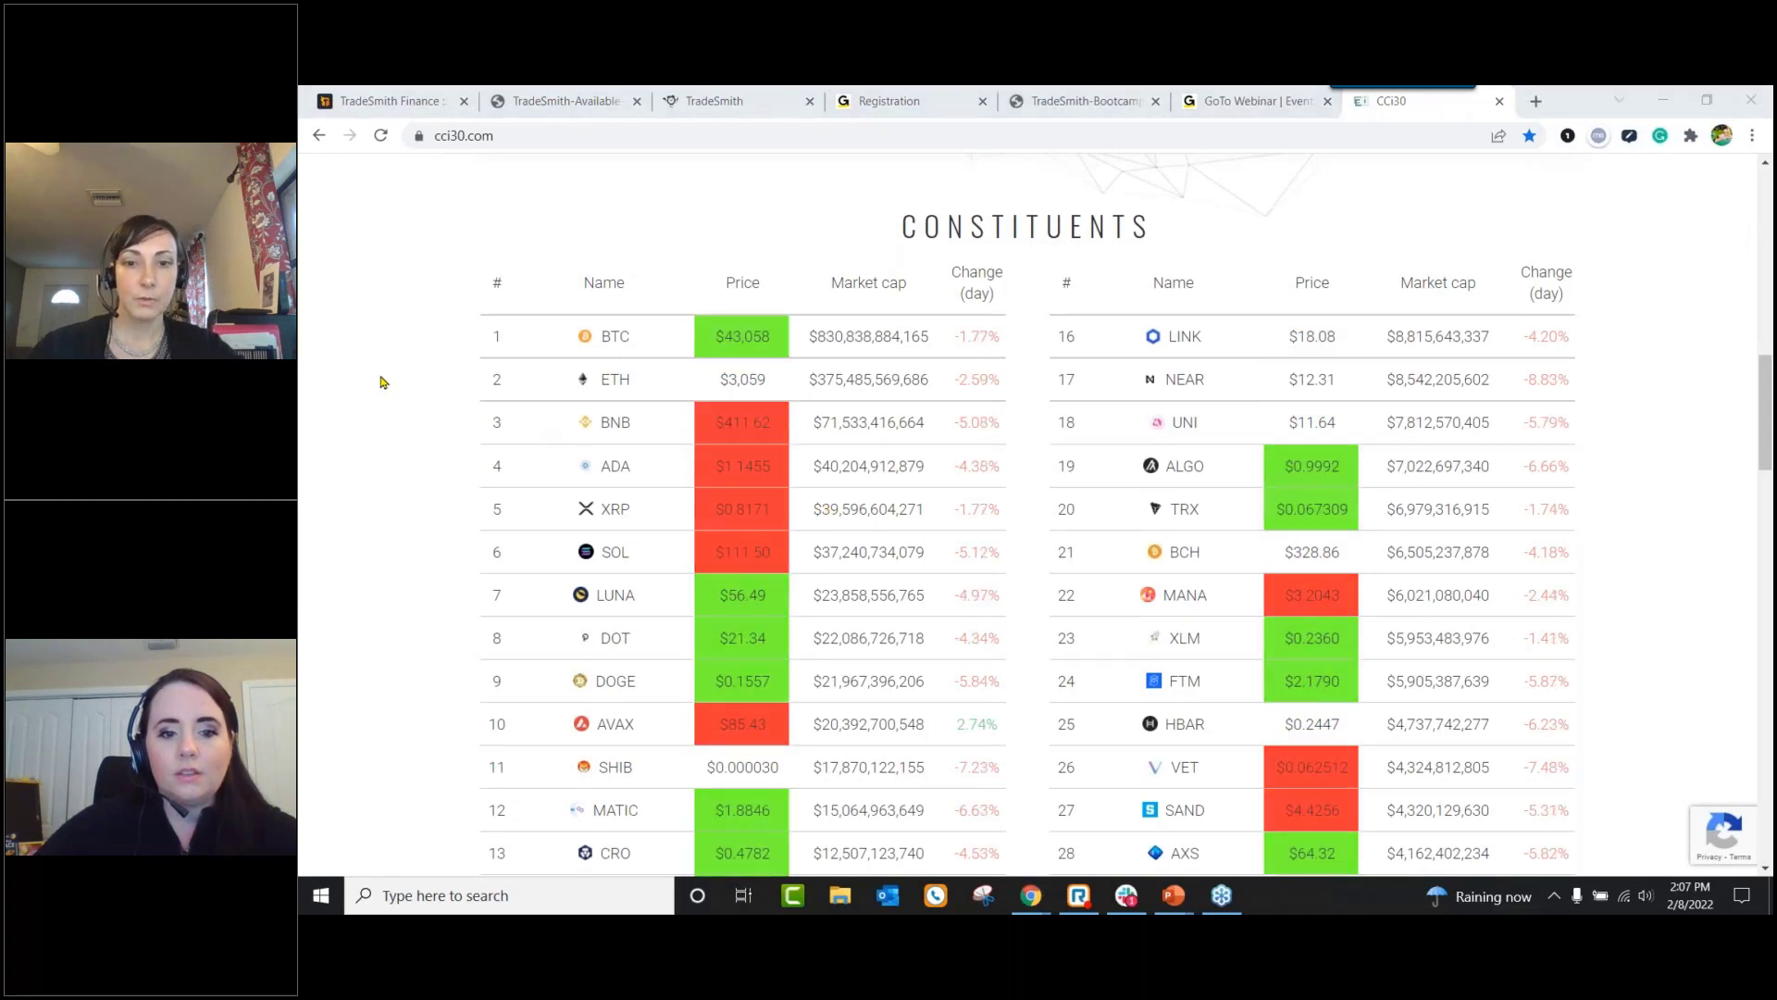
pyautogui.scroll(-3, 381, 381)
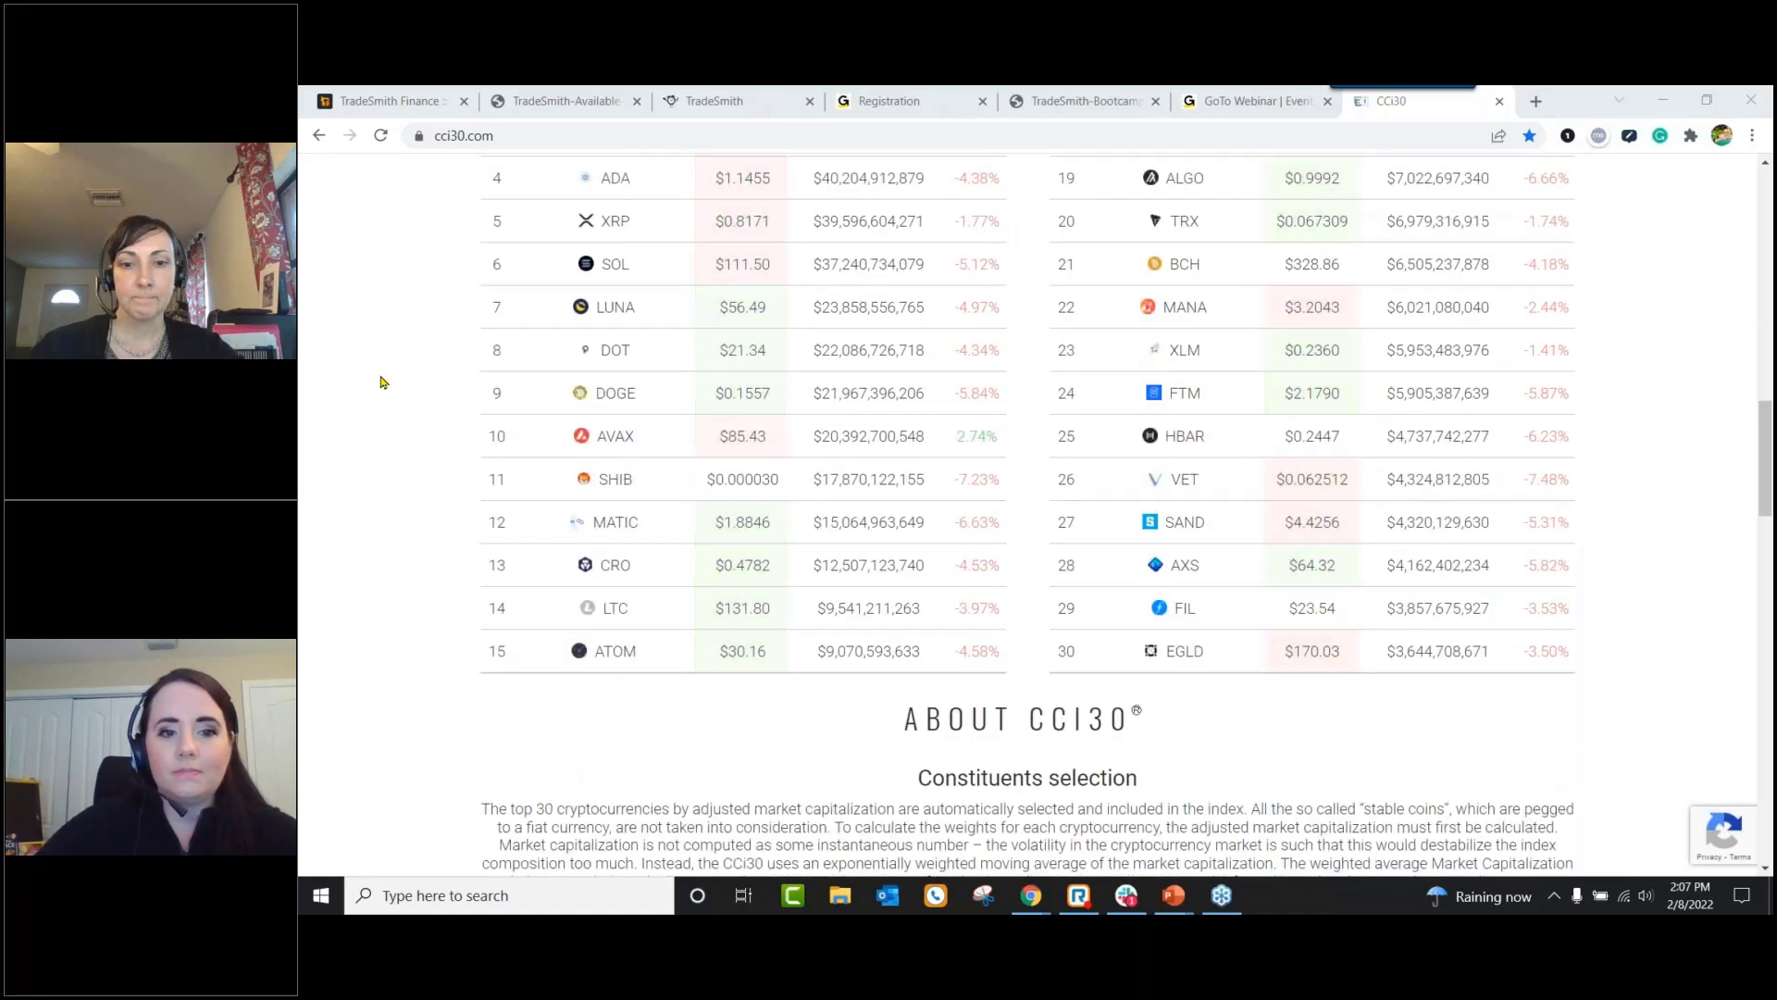
pyautogui.scroll(-4, 382, 382)
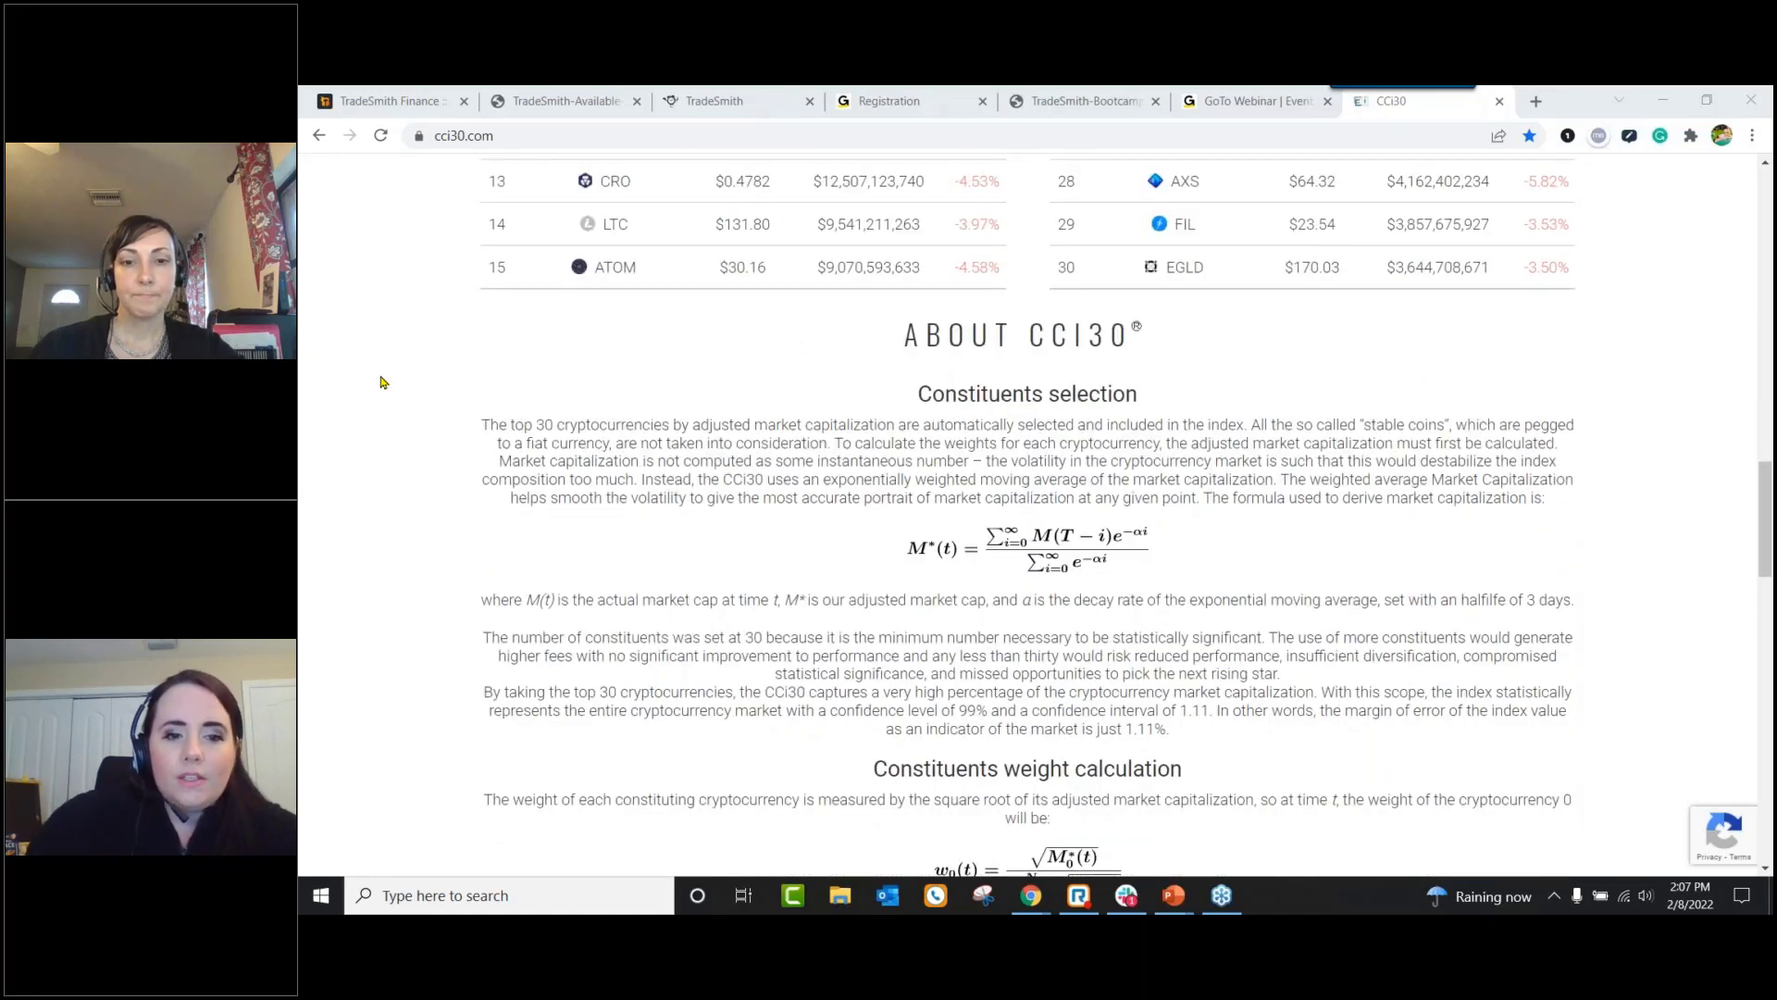
pyautogui.scroll(-3, 382, 381)
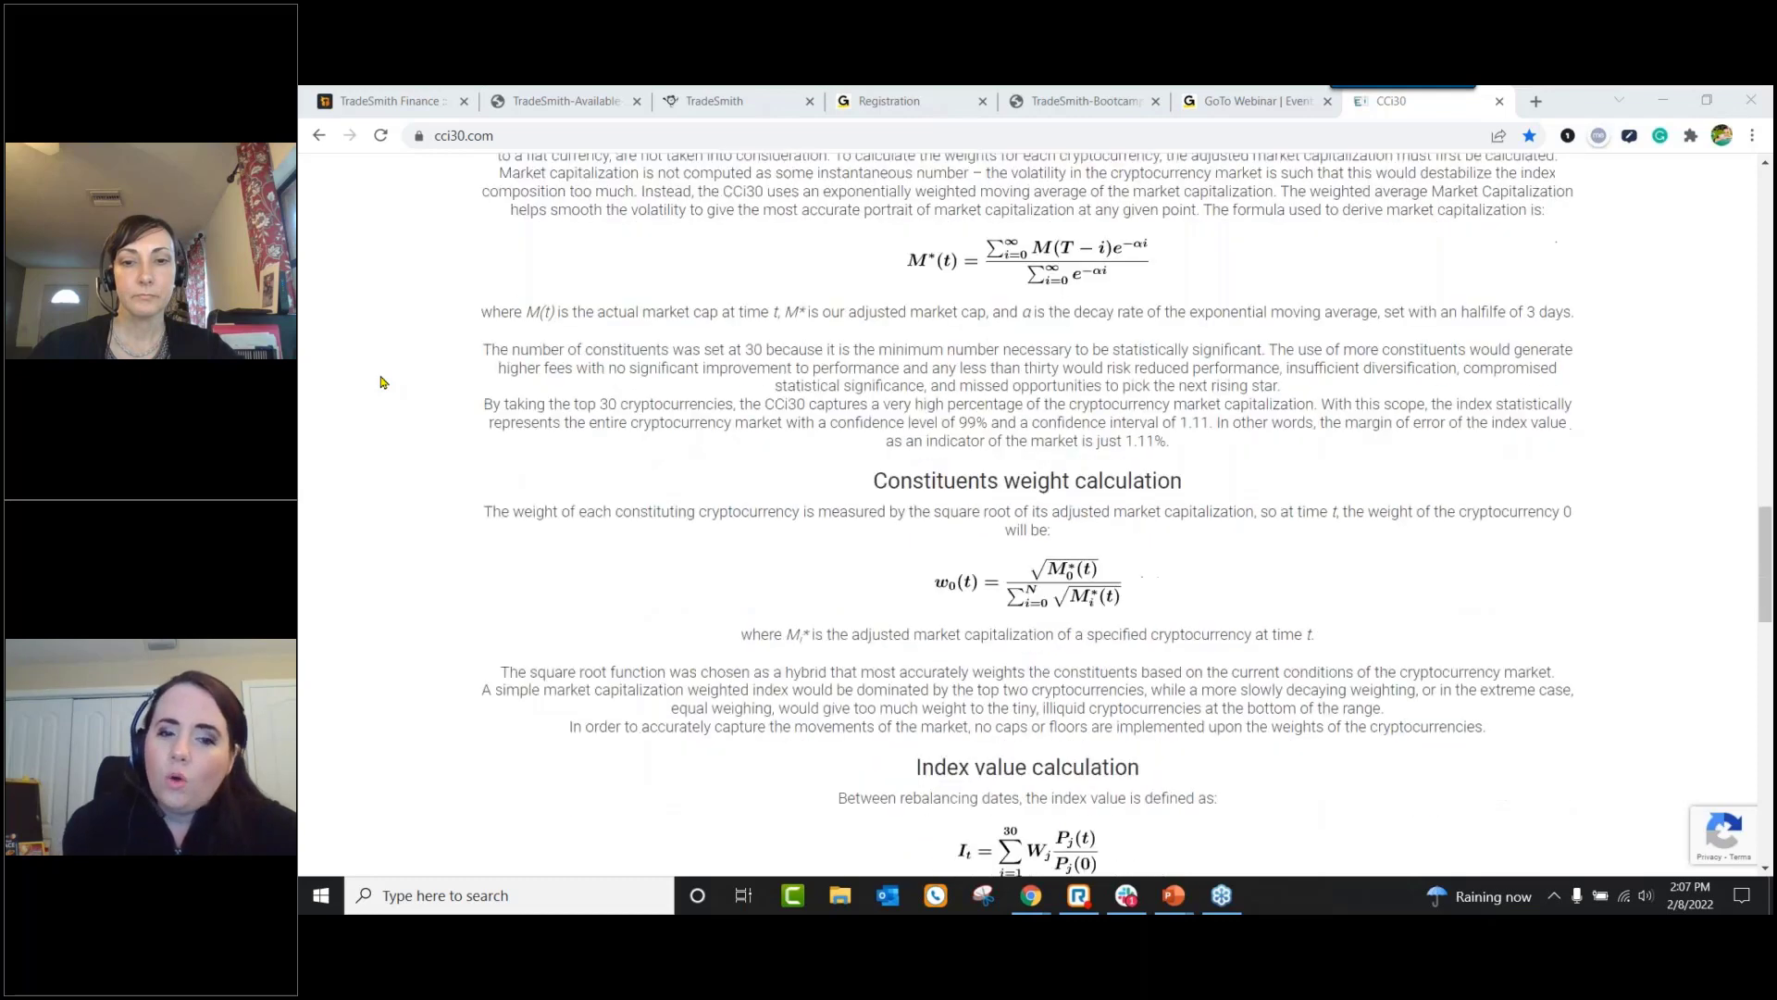
pyautogui.scroll(7, 384, 382)
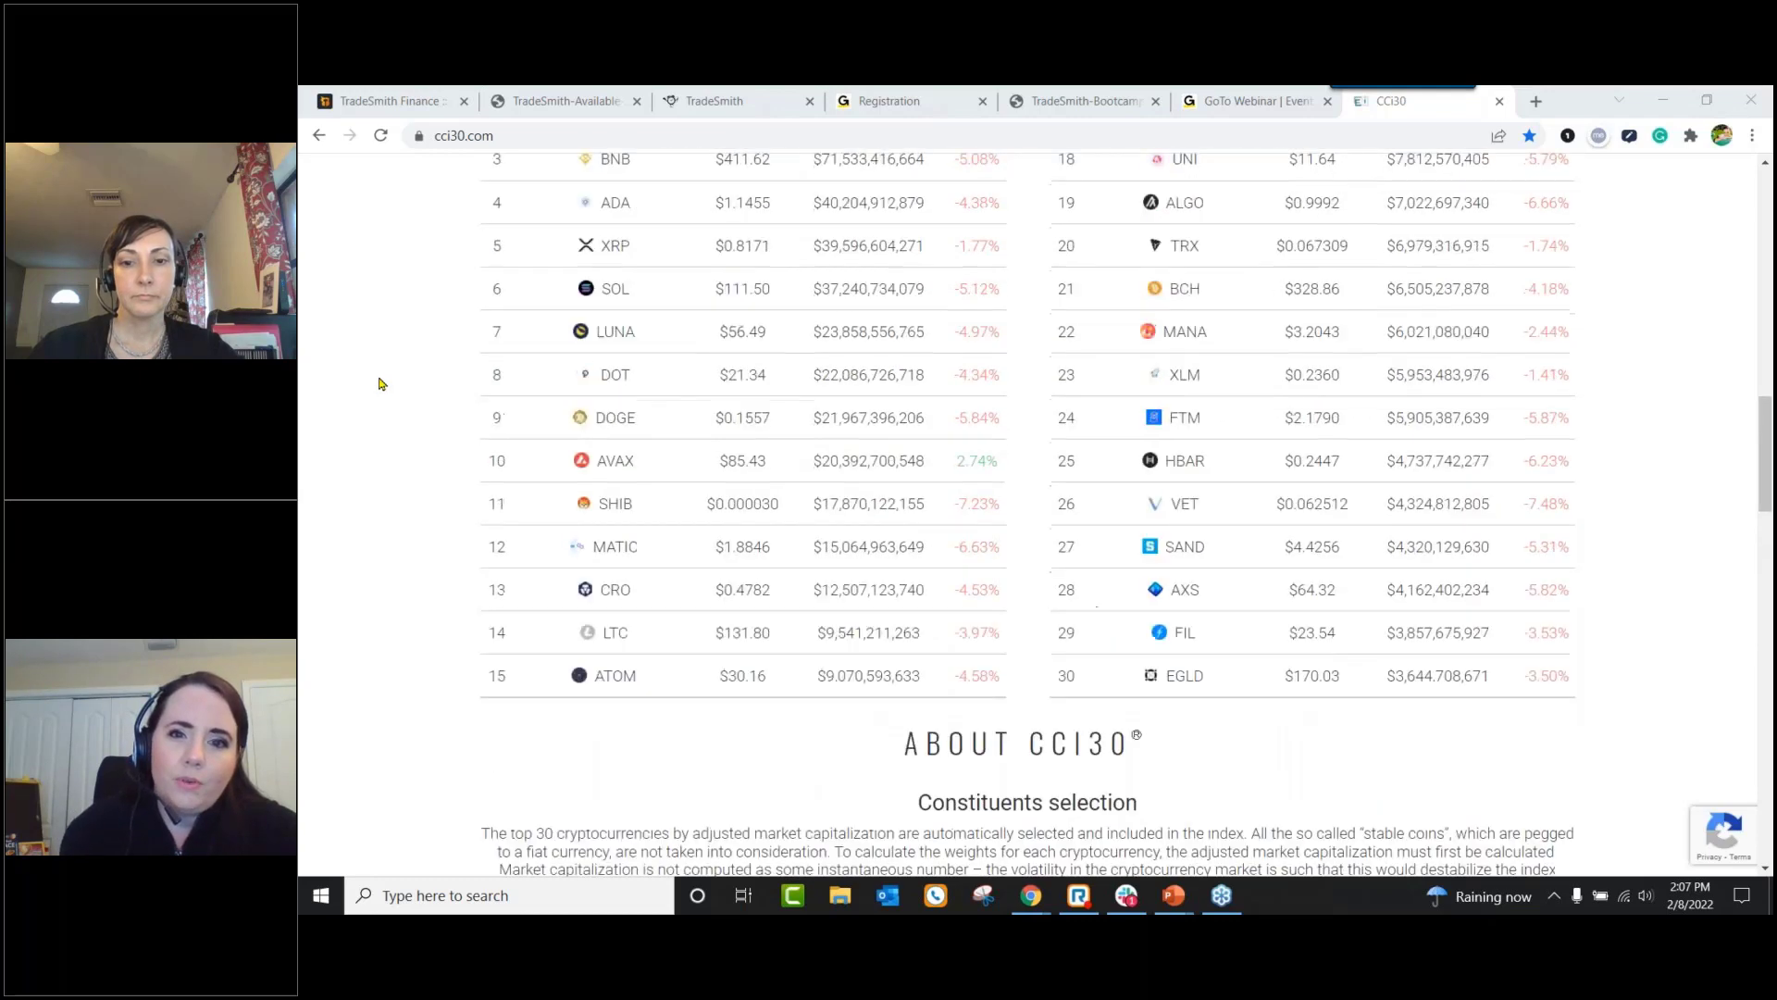
pyautogui.scroll(2, 382, 383)
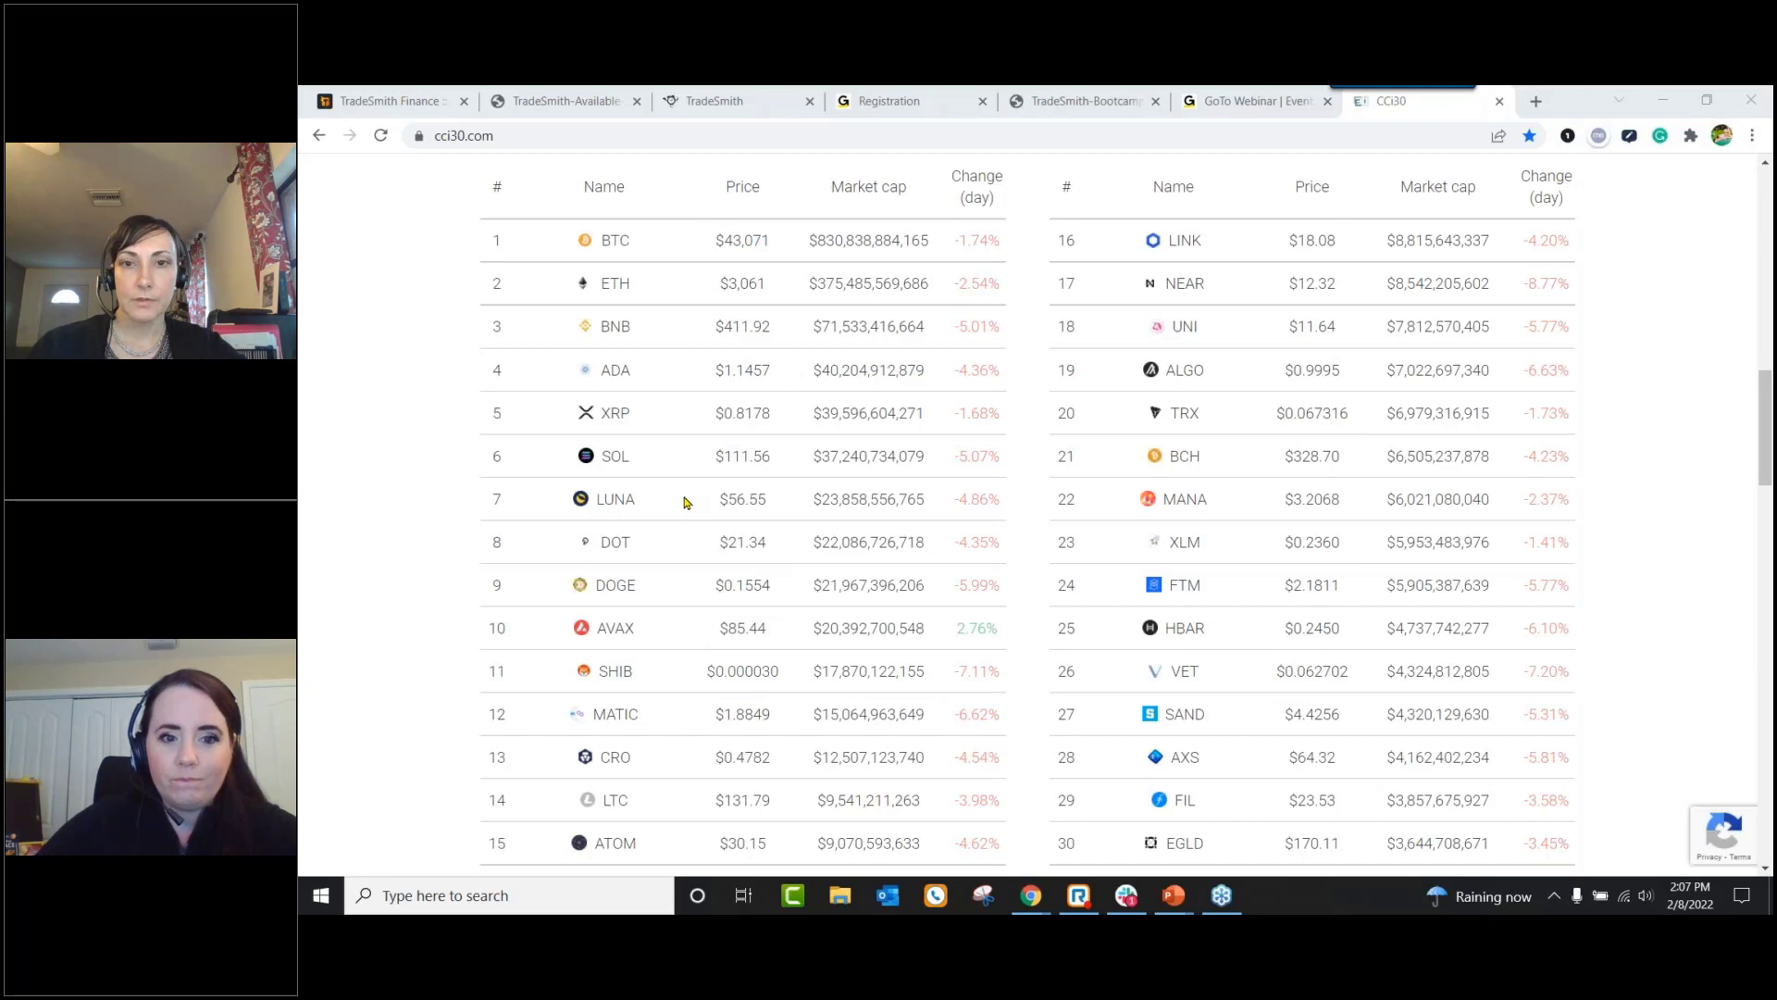
pyautogui.scroll(-2, 686, 501)
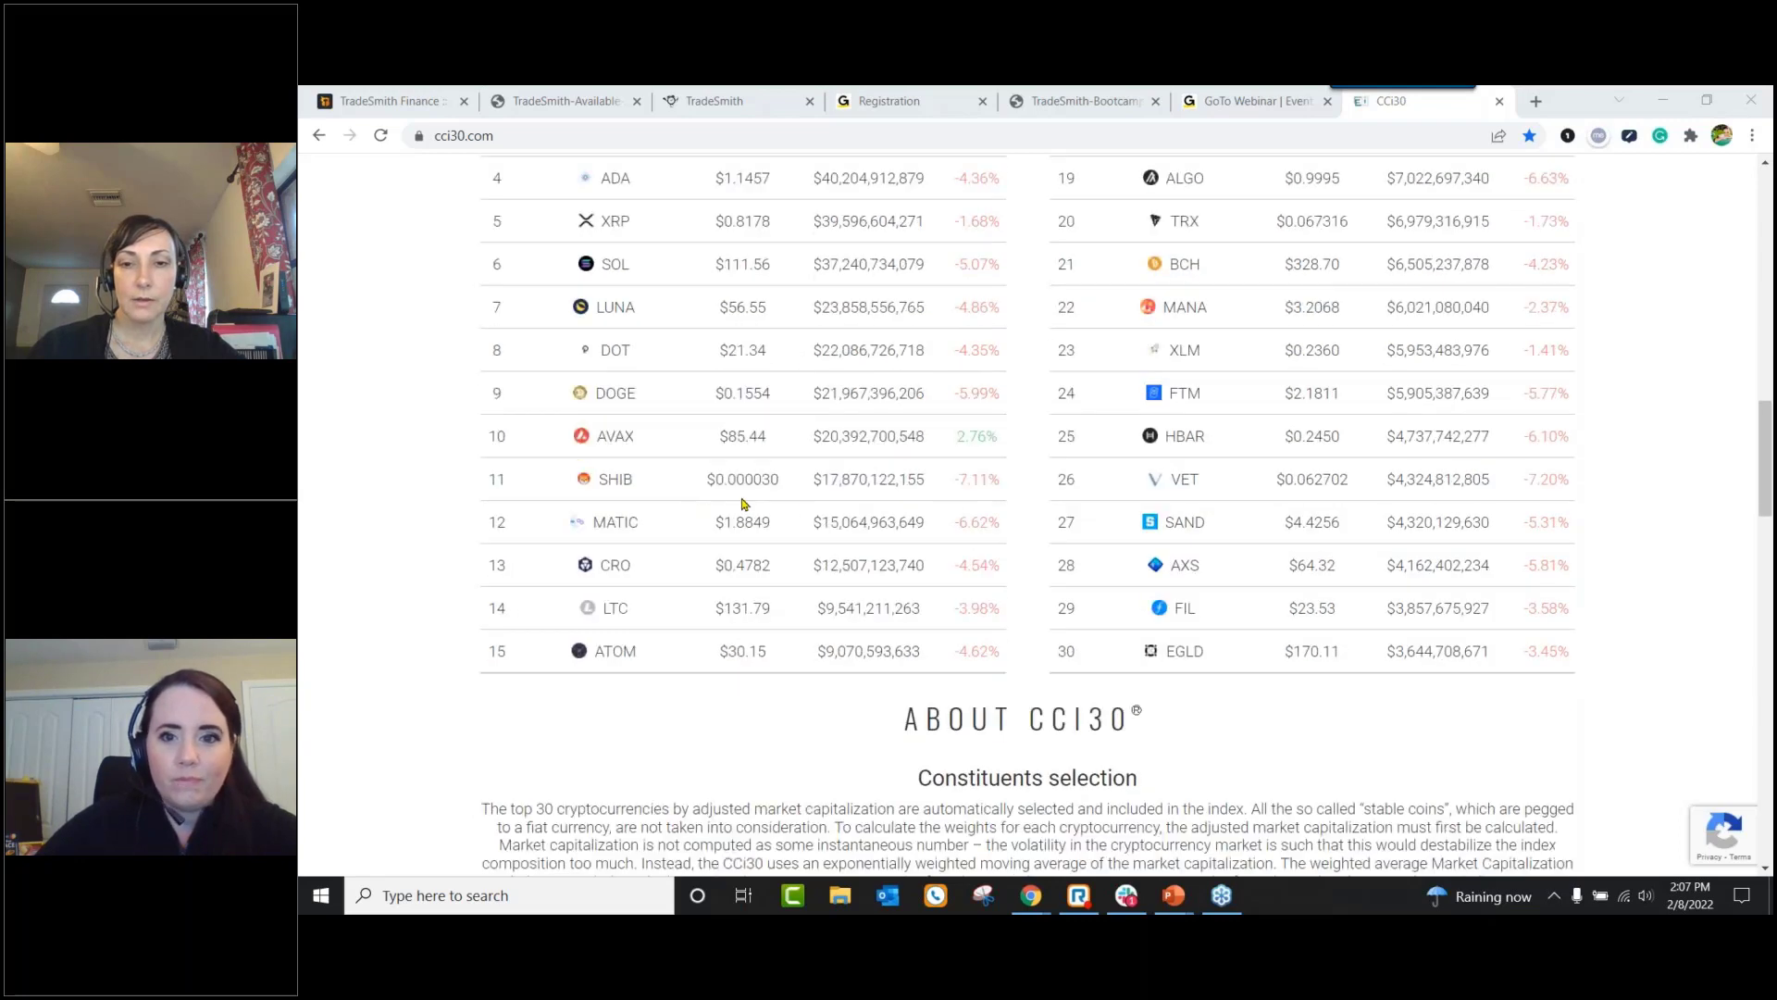
pyautogui.scroll(3, 806, 507)
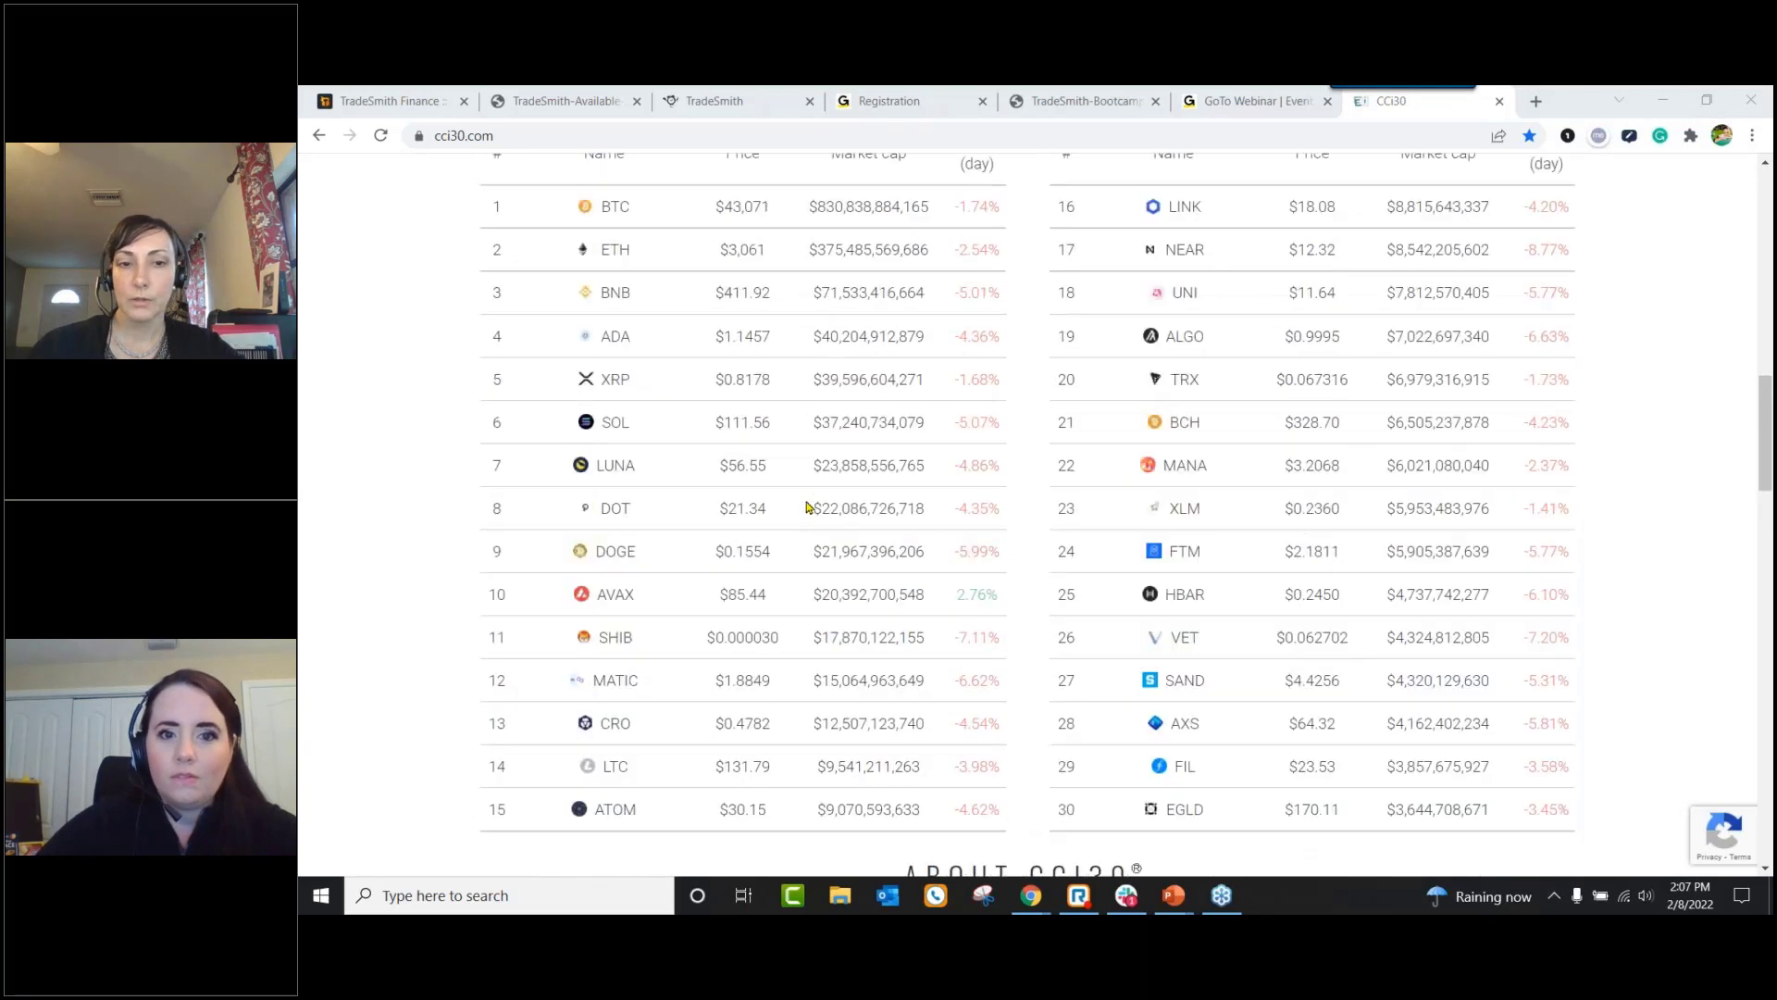
pyautogui.scroll(-1, 806, 507)
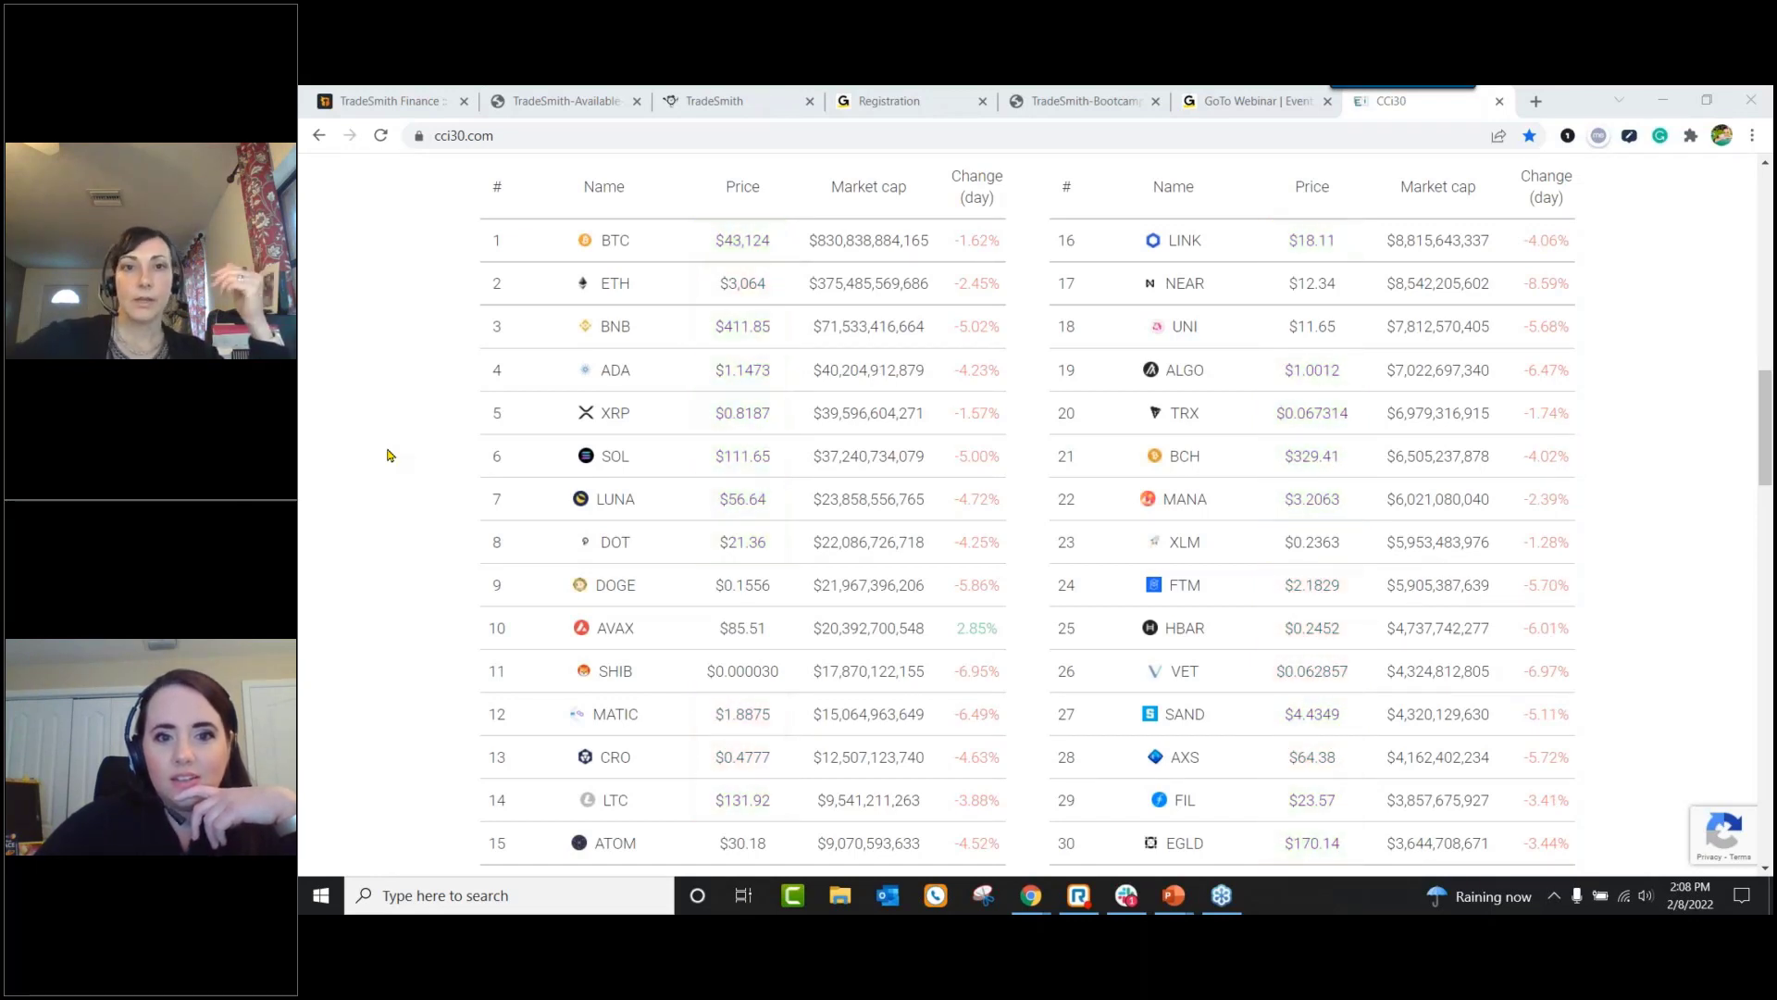
# Step: Return to TradeSmith Finance, look up the ticker BTC/USD and examine its price chart
pyautogui.click(393, 108)
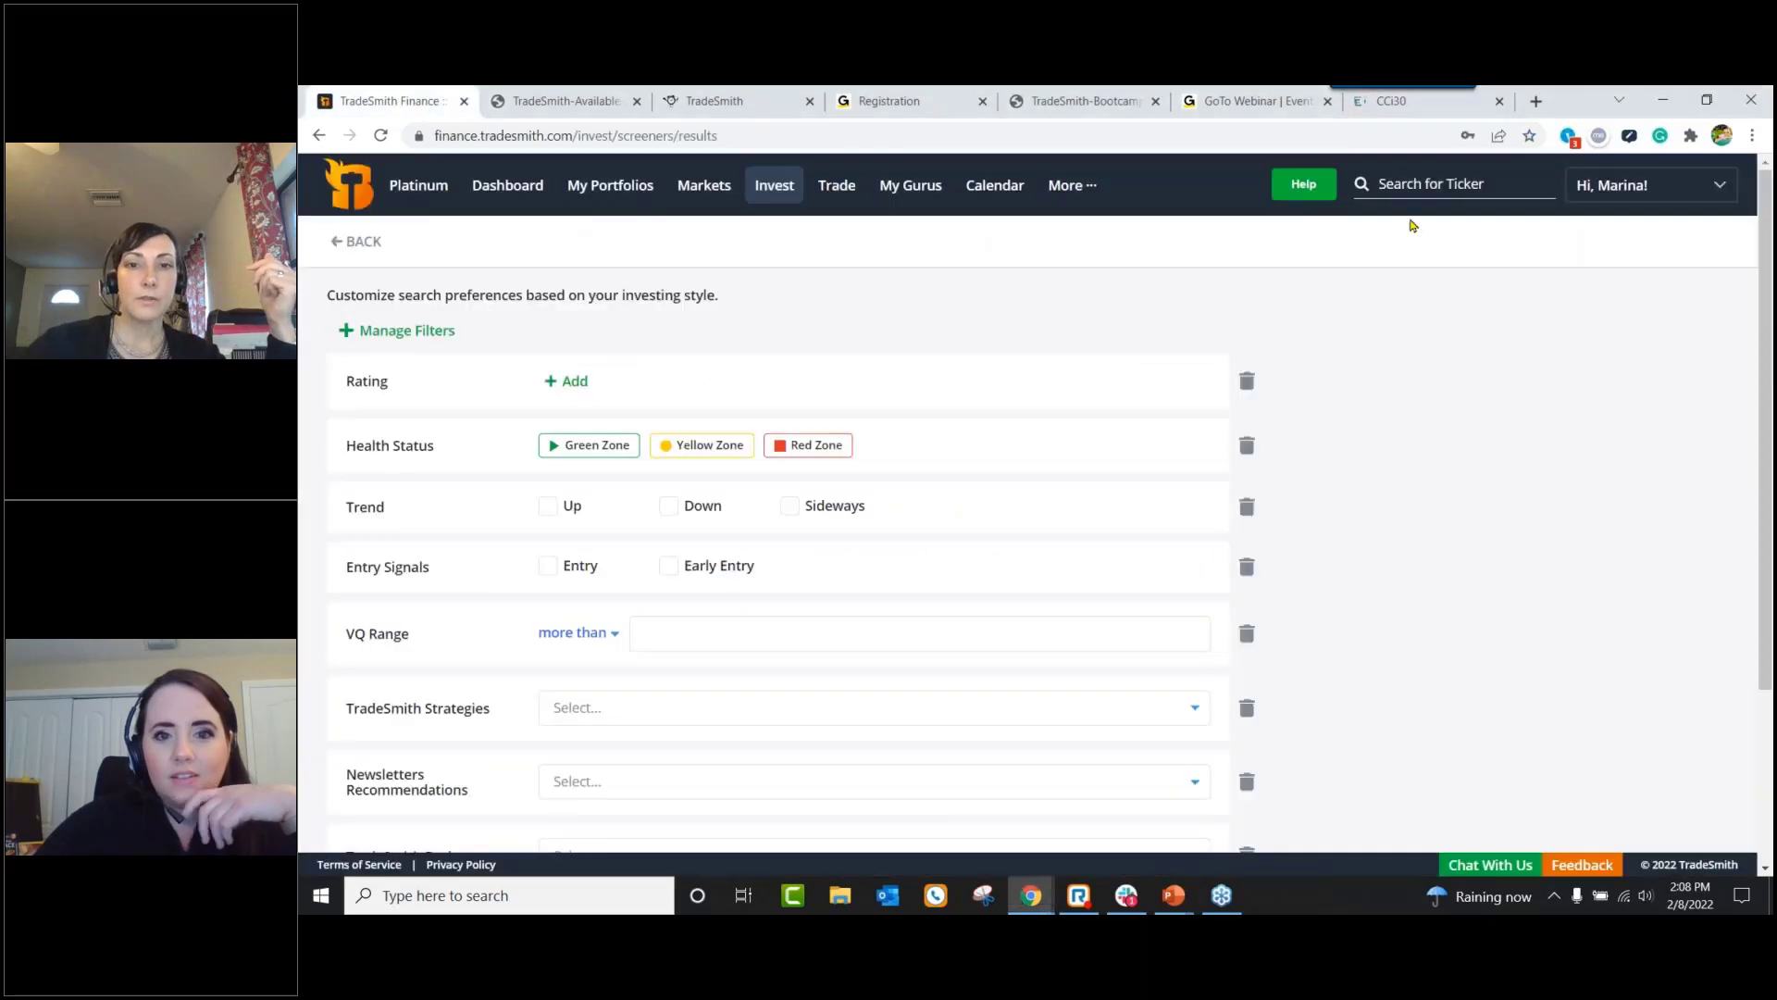
pyautogui.click(1441, 181)
pyautogui.write('BTC')
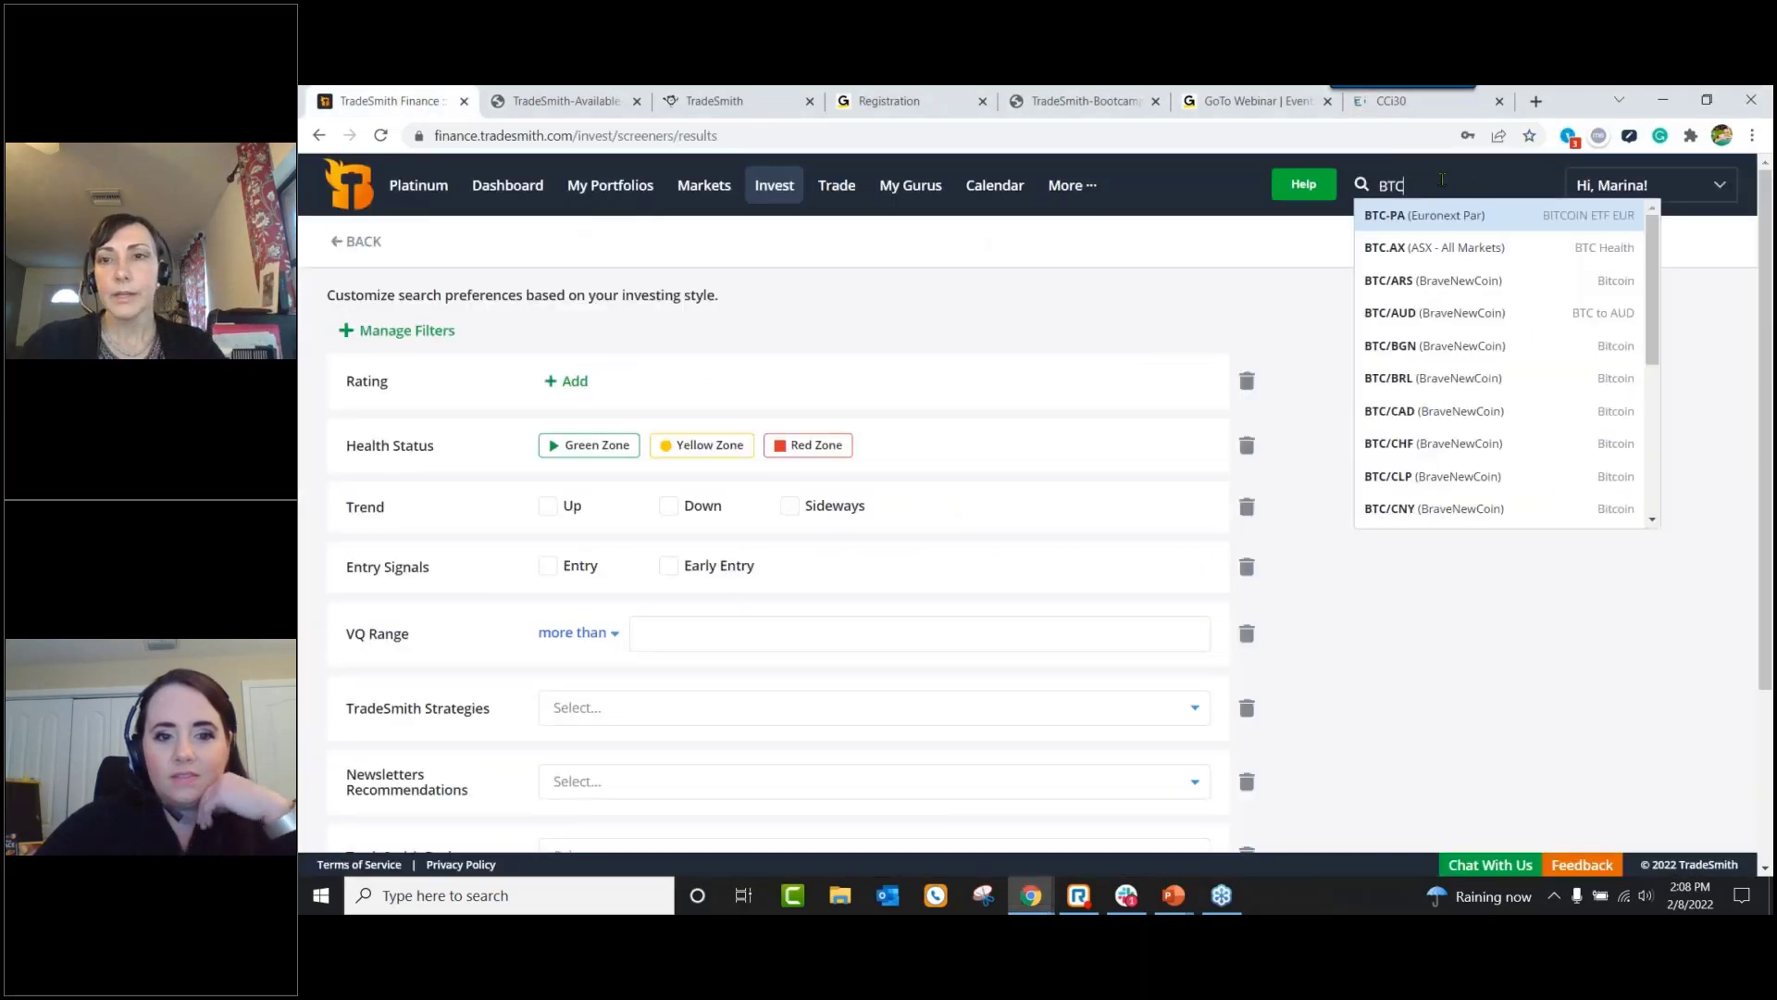
pyautogui.write('/')
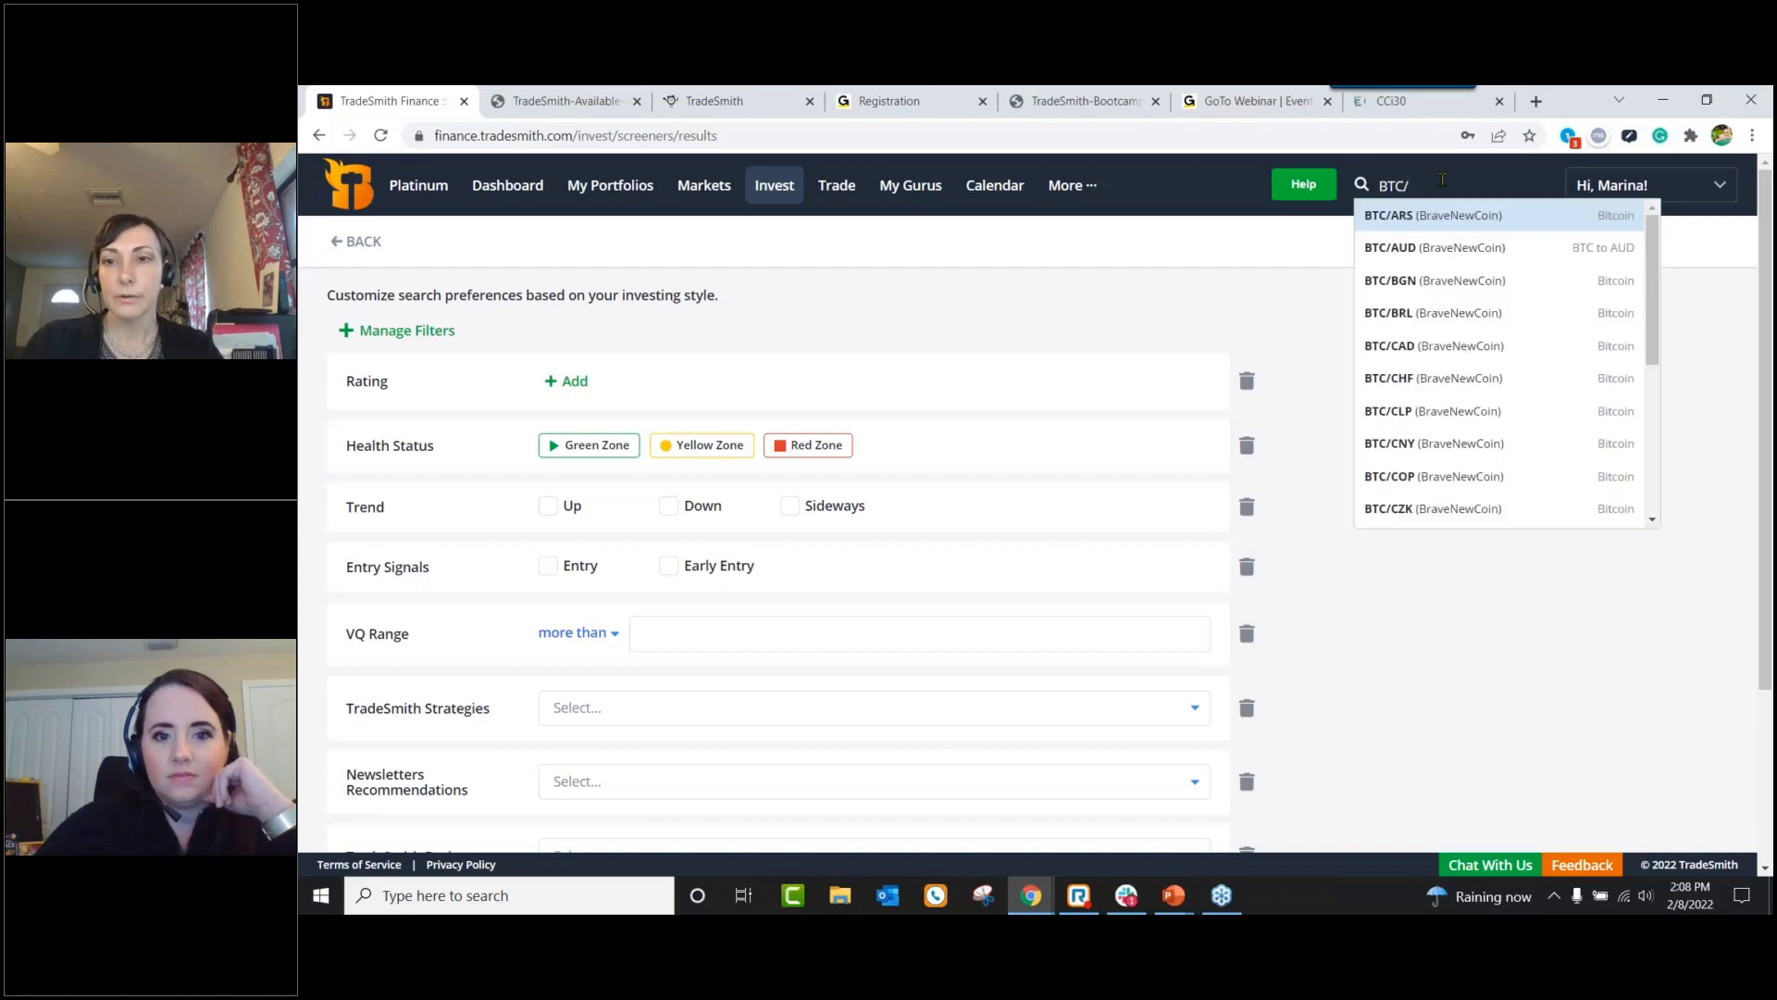
pyautogui.write('USD')
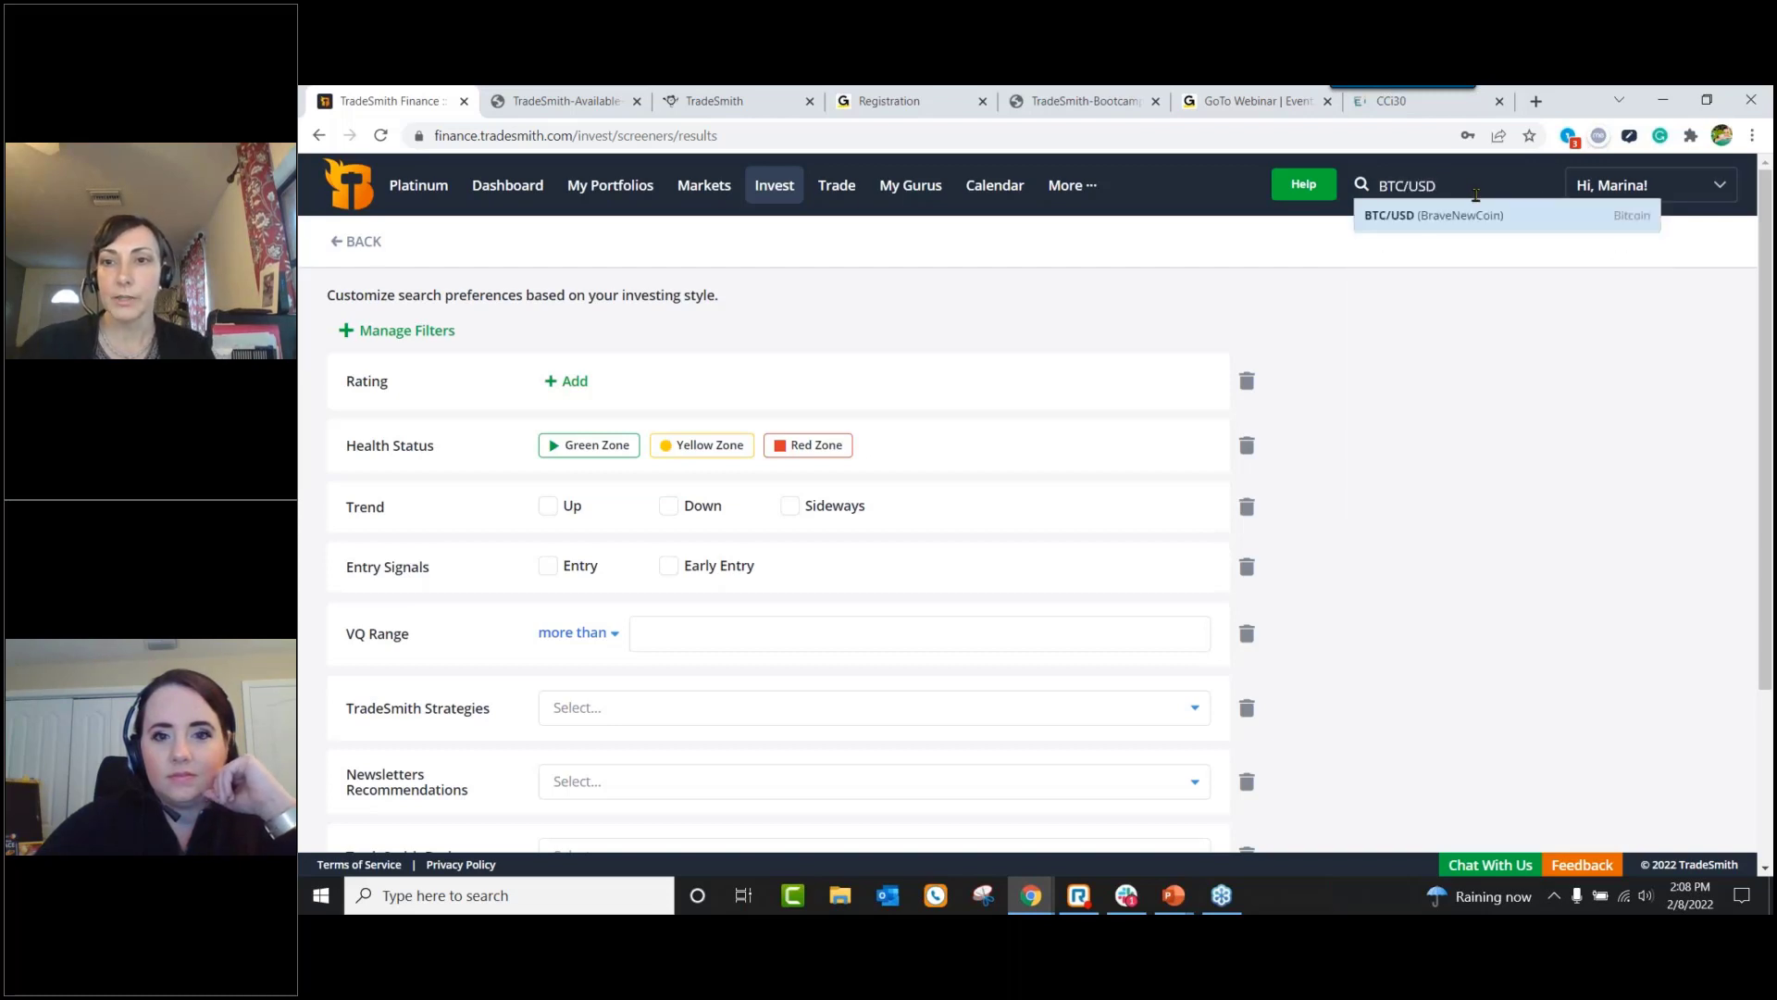
pyautogui.press('Return')
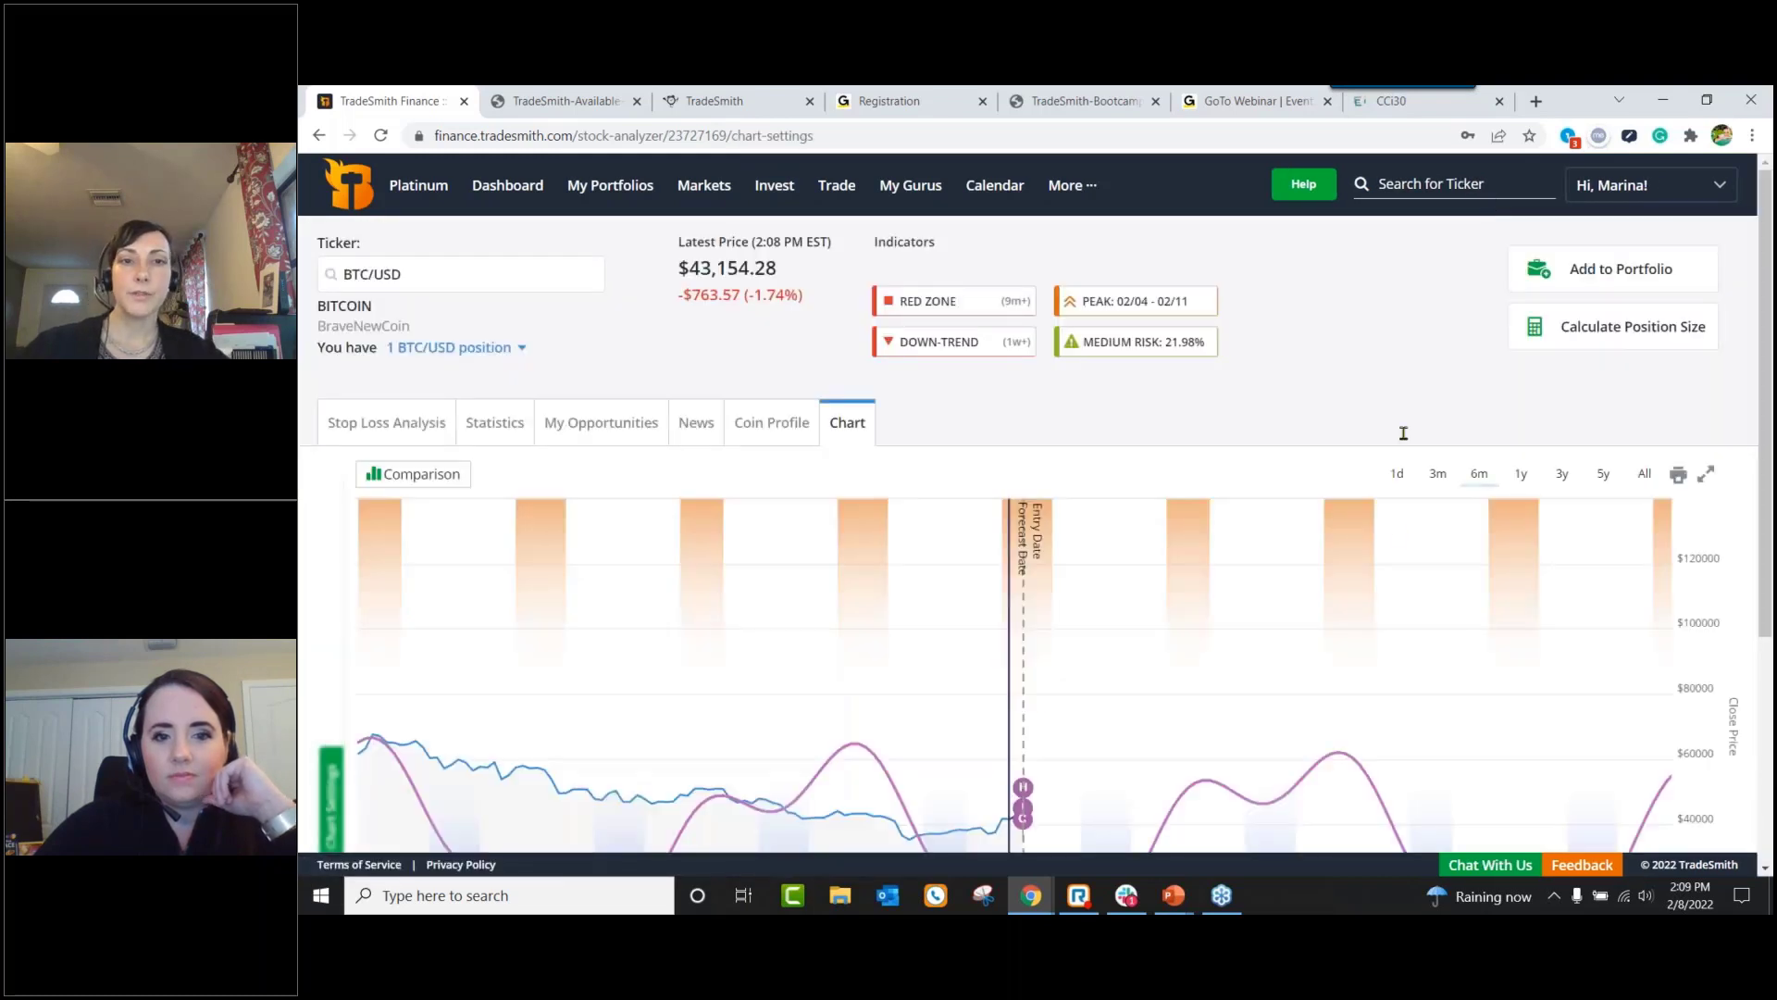
pyautogui.scroll(-2, 1396, 525)
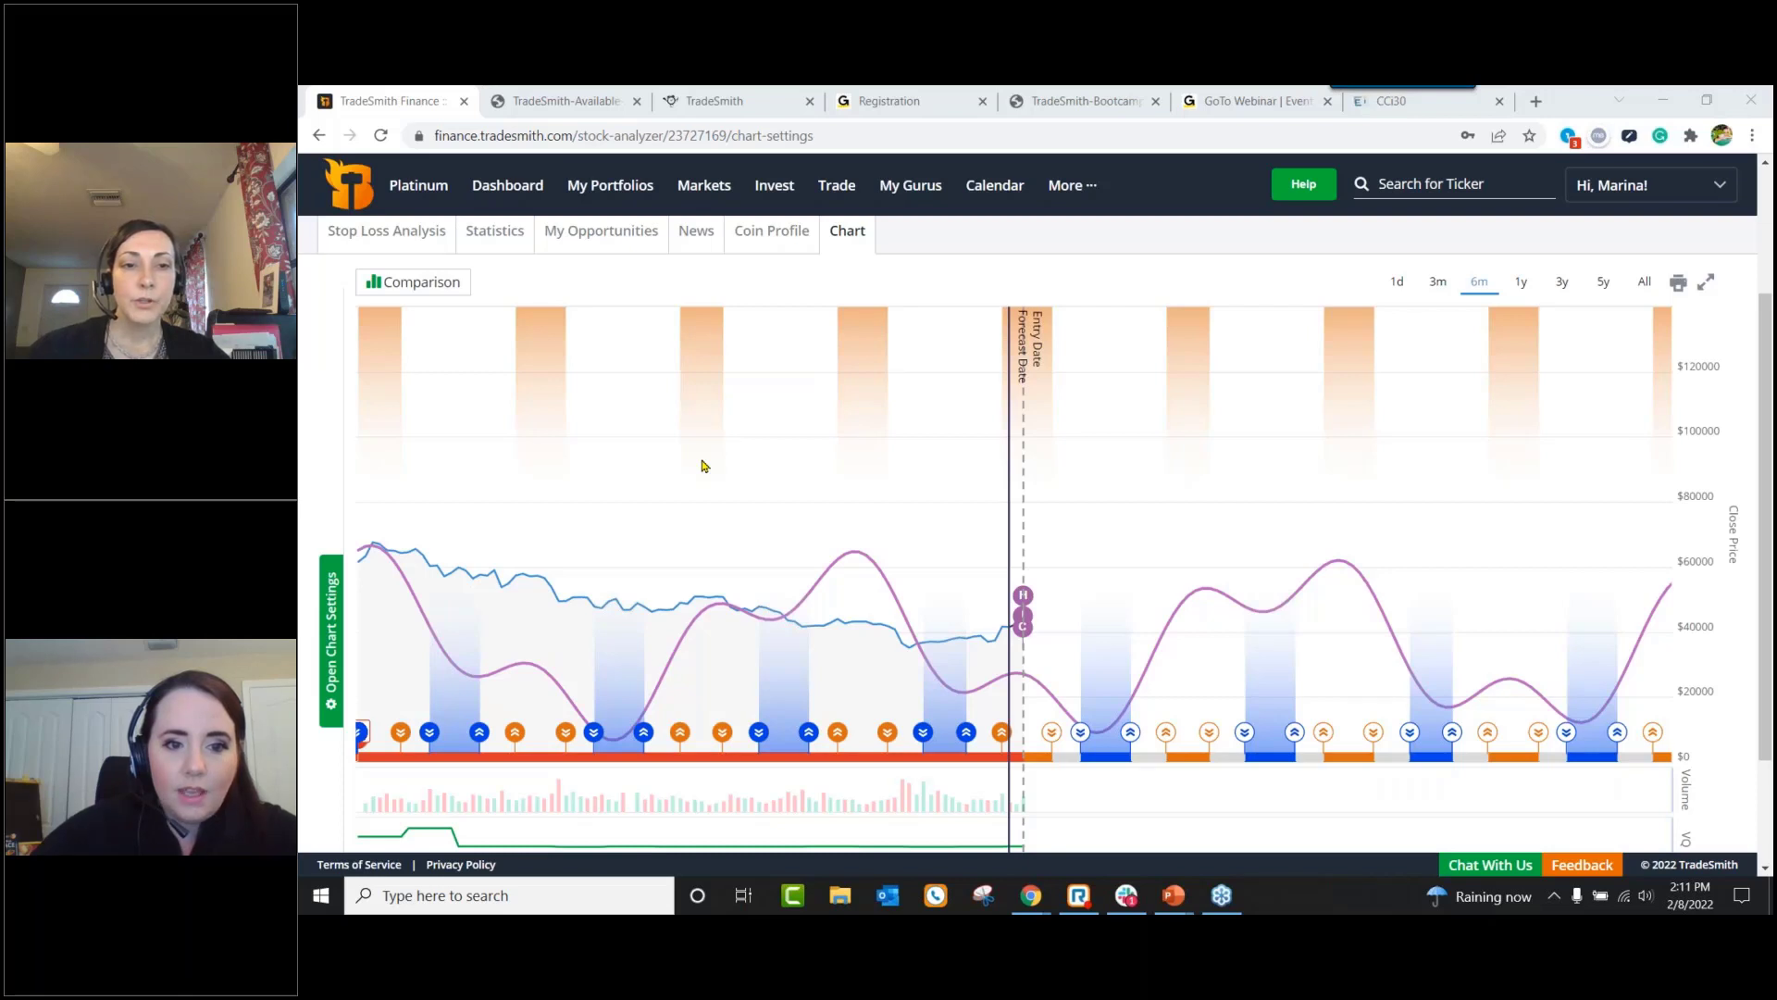
pyautogui.click(1537, 102)
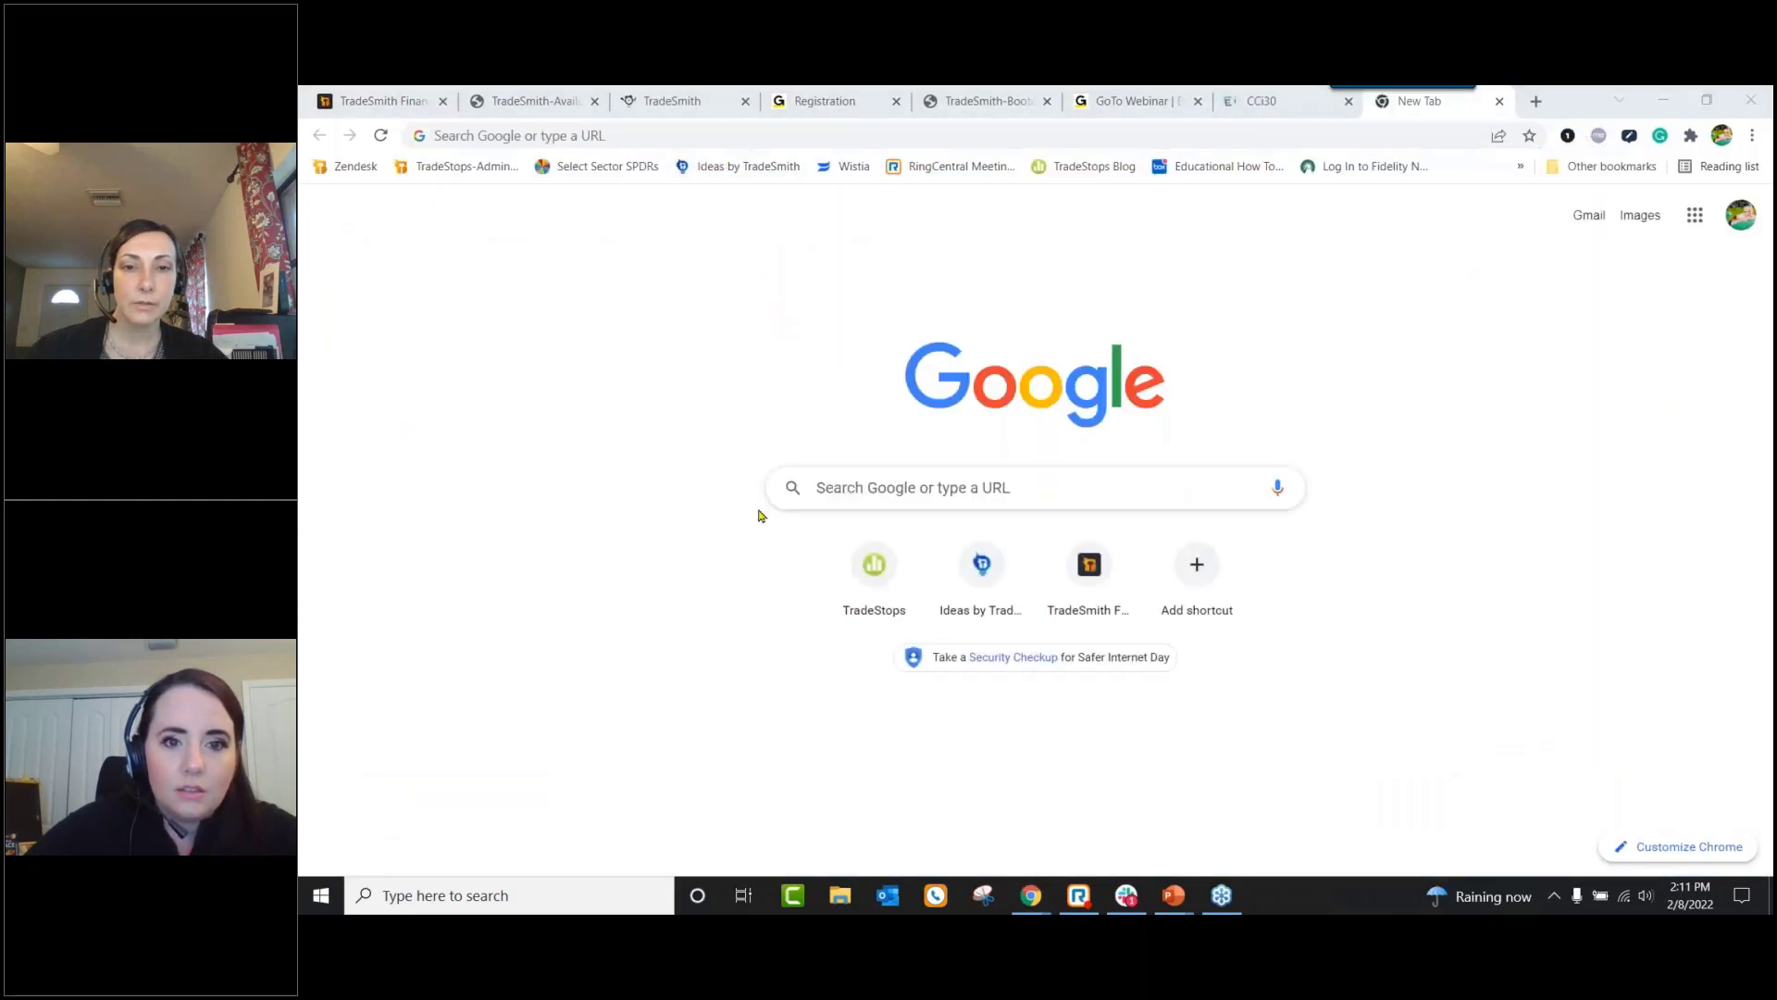
pyautogui.click(886, 486)
pyautogui.write('coinmarkecap.com')
pyautogui.press('Return')
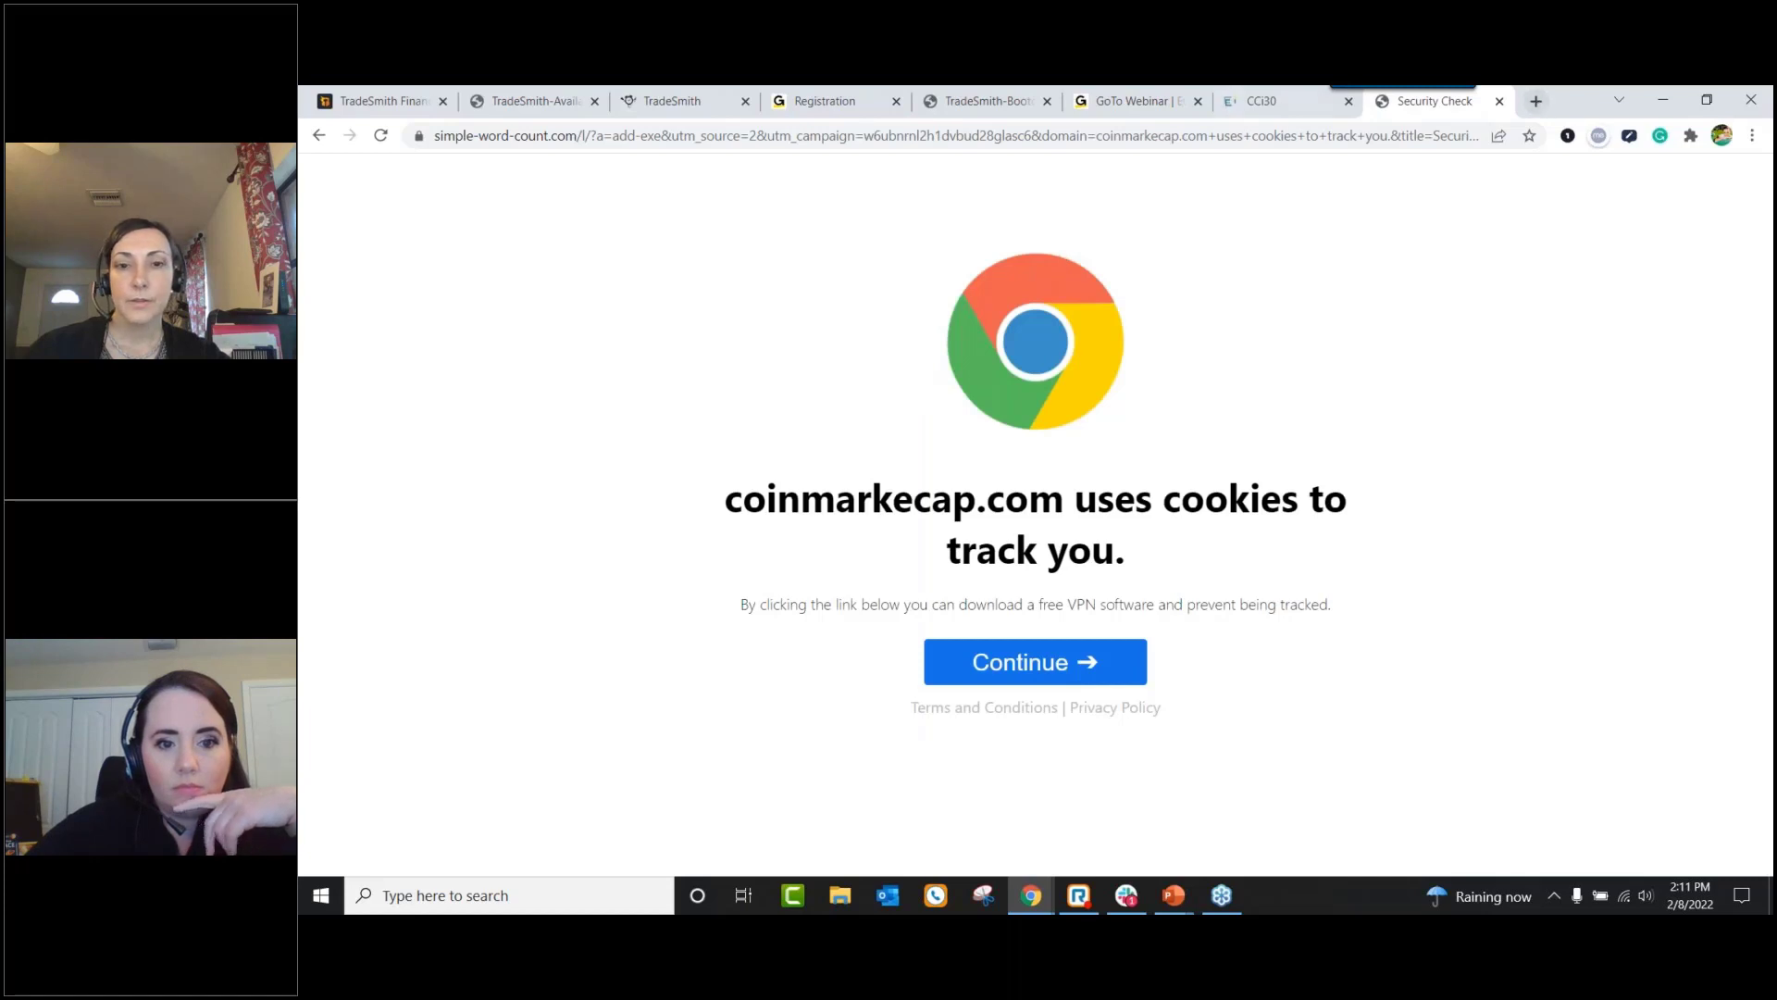
pyautogui.click(867, 139)
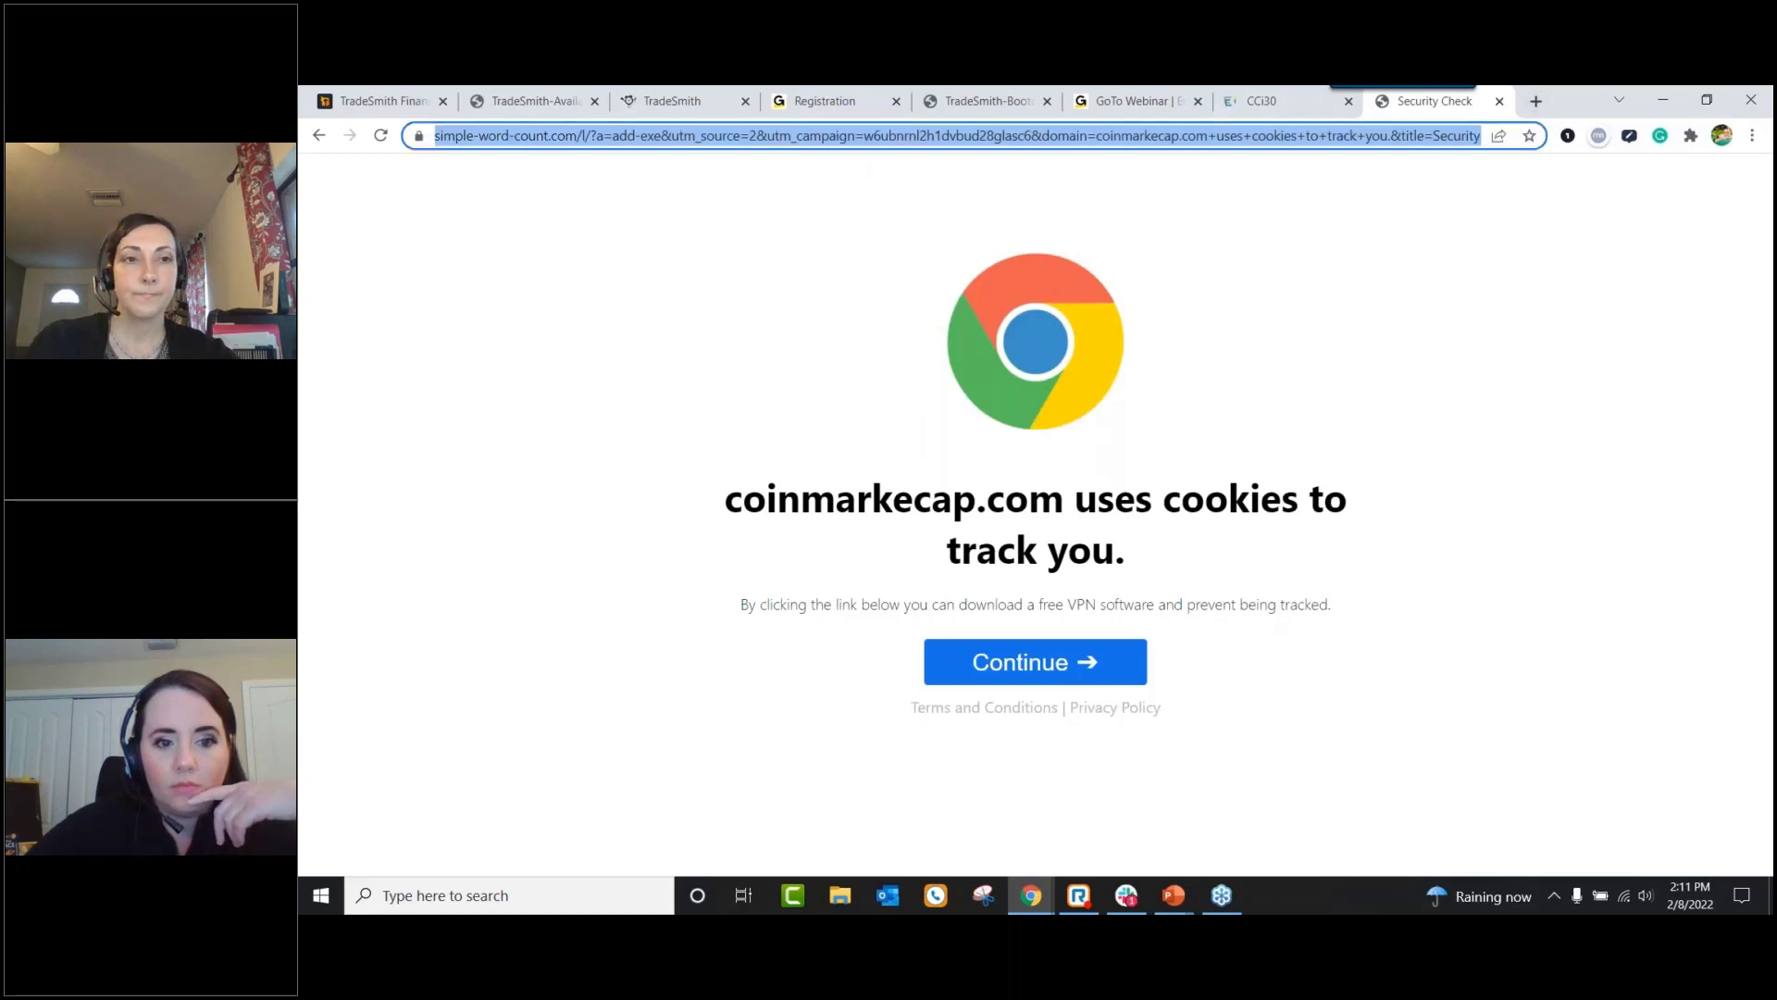
pyautogui.write('coinmarkecap.com')
pyautogui.press('Return')
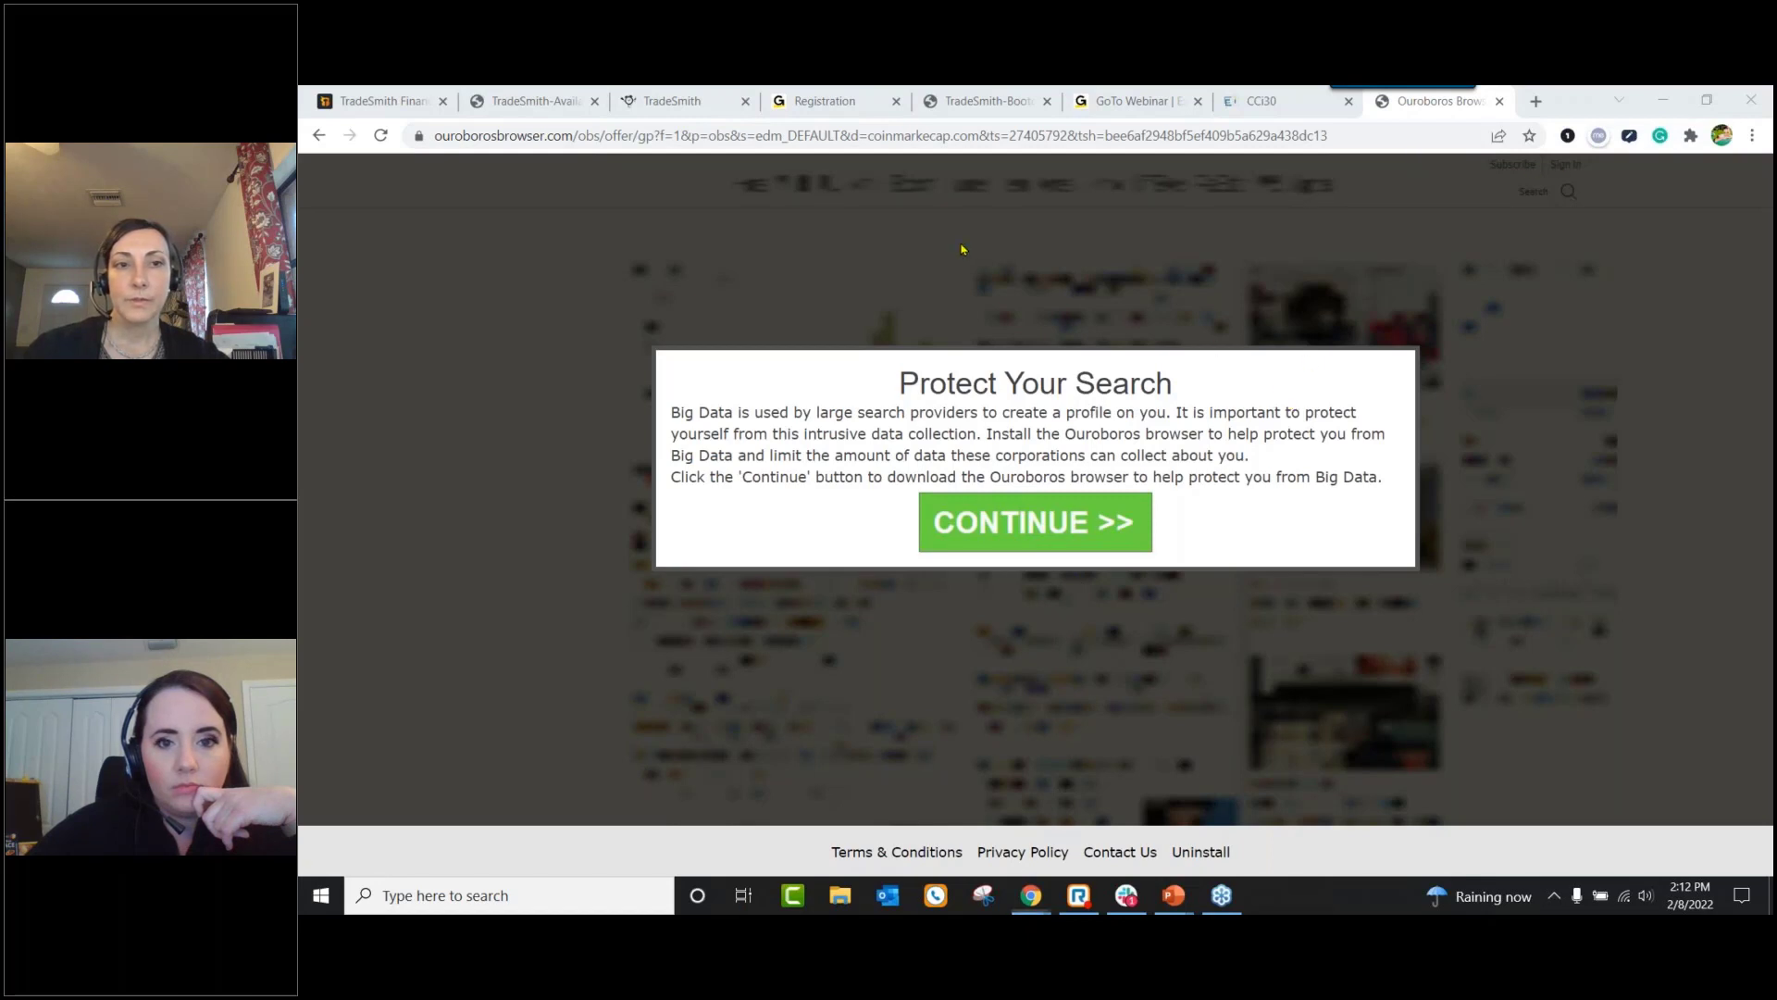
pyautogui.click(879, 136)
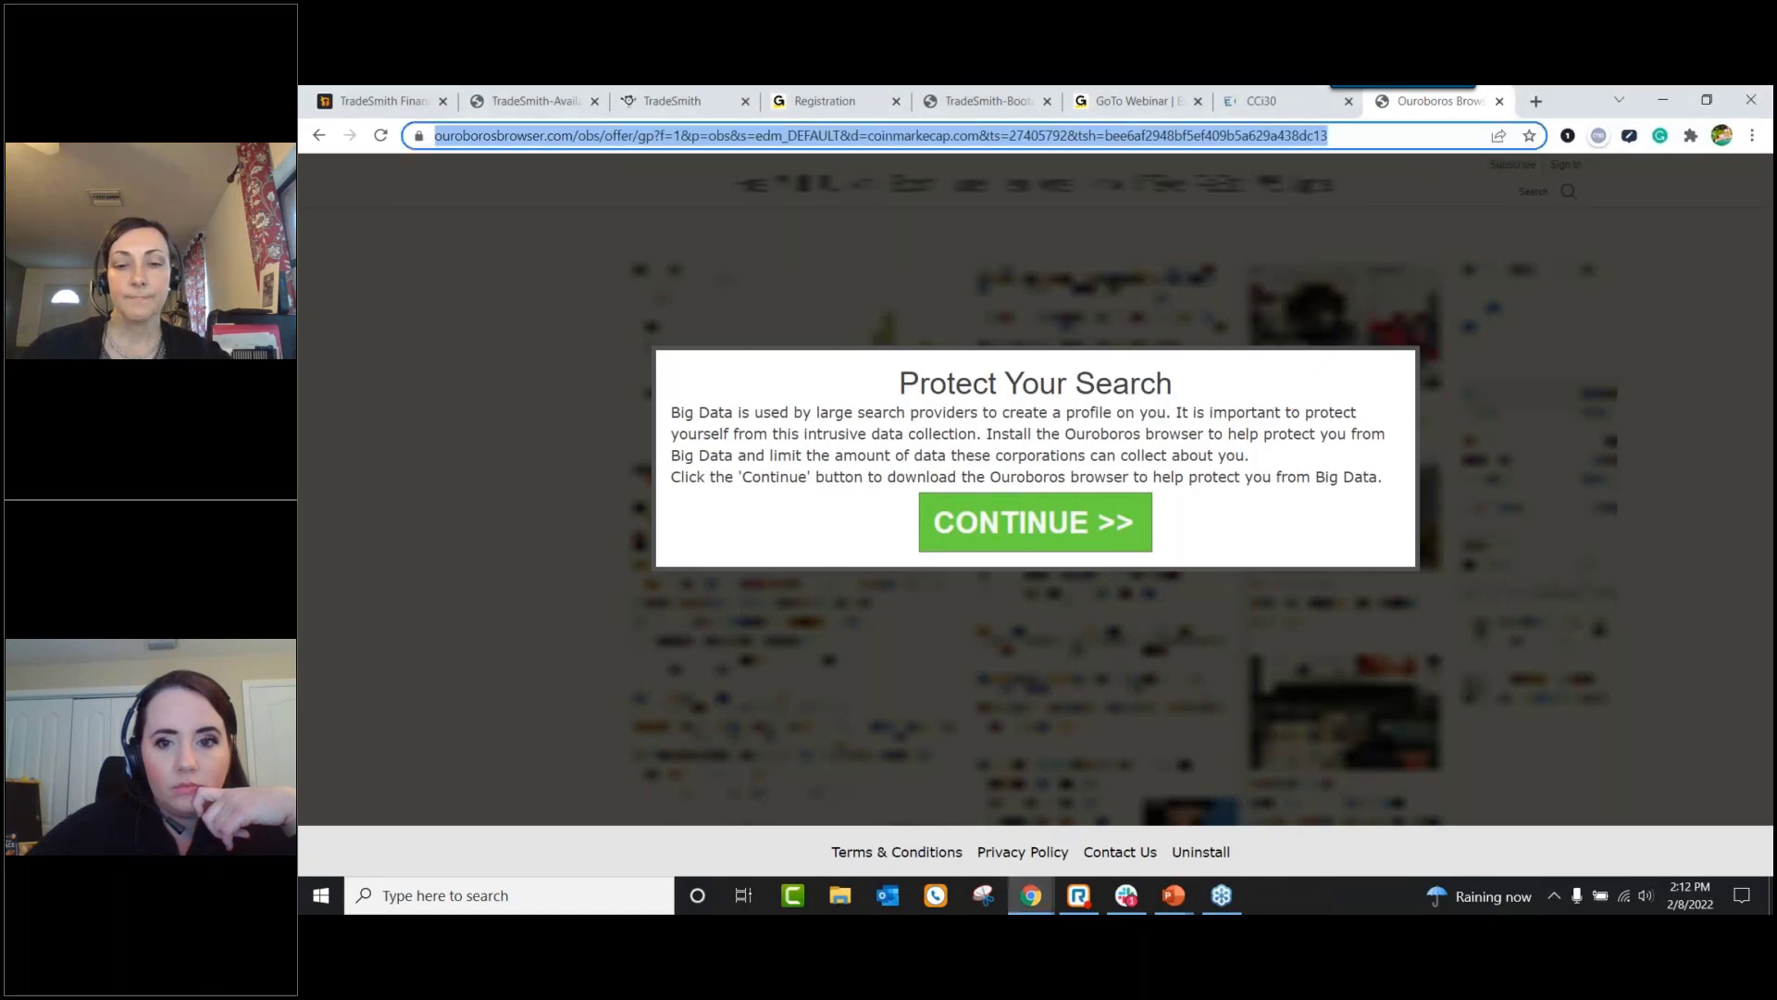
pyautogui.write('www.co')
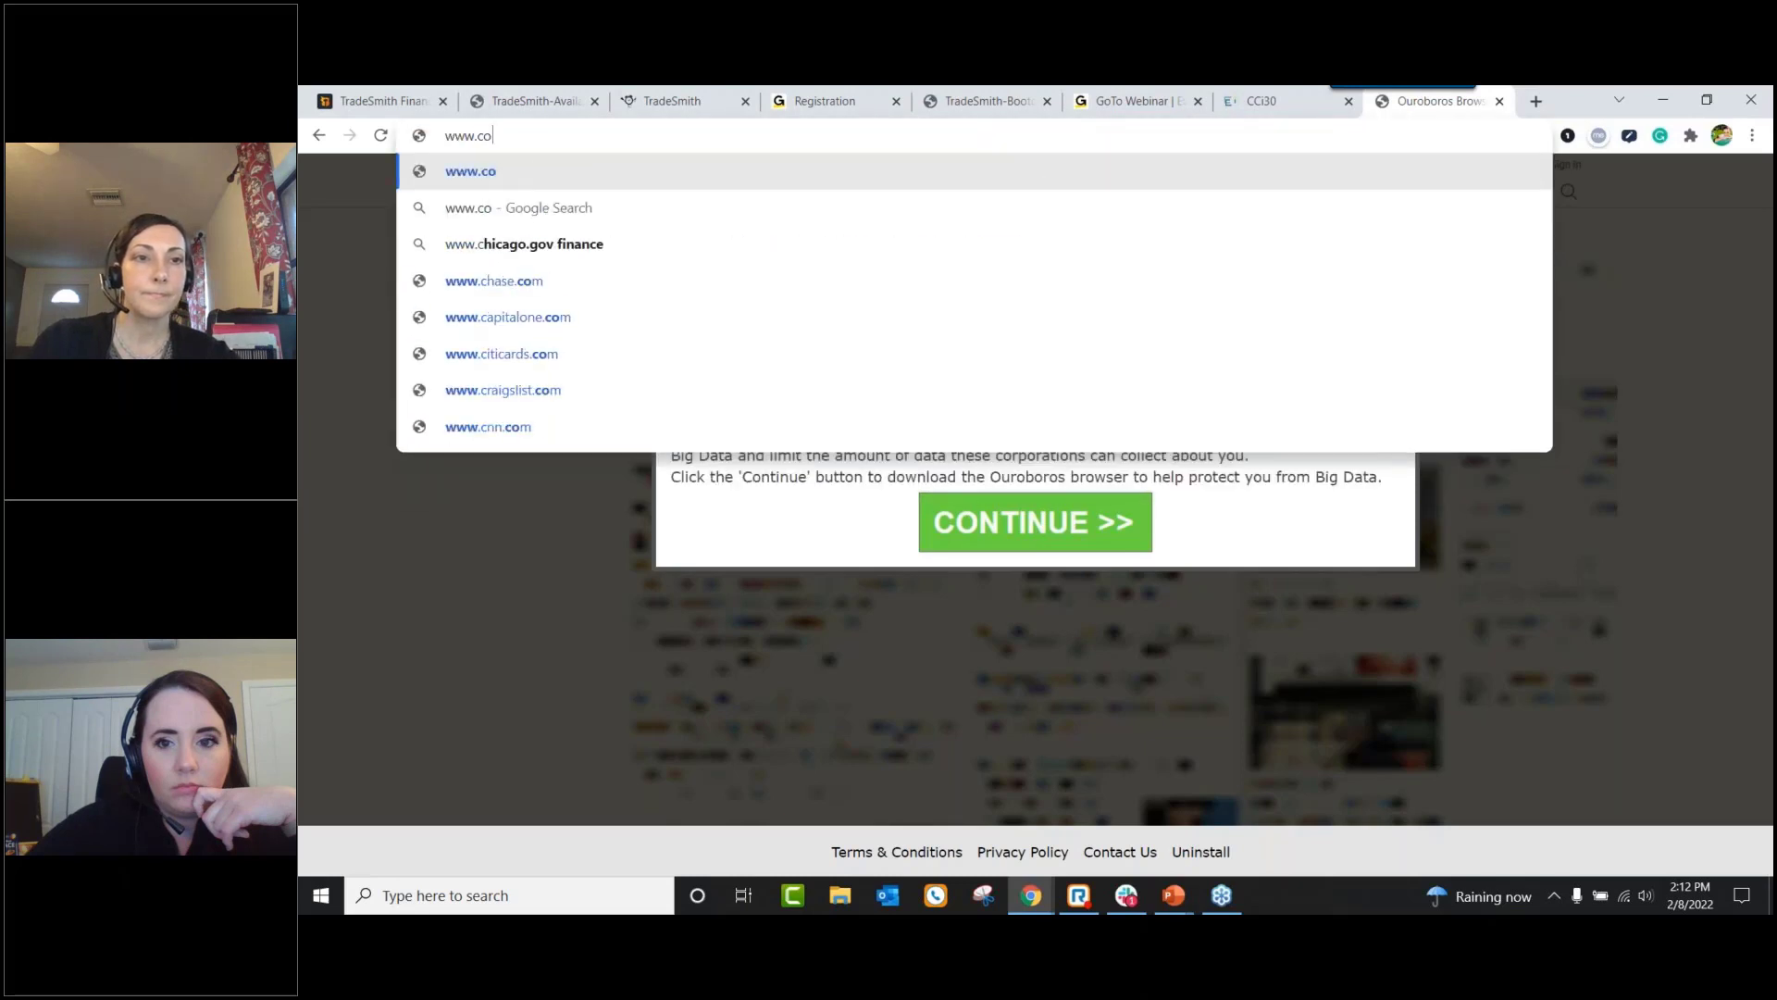
pyautogui.write('inmarketc')
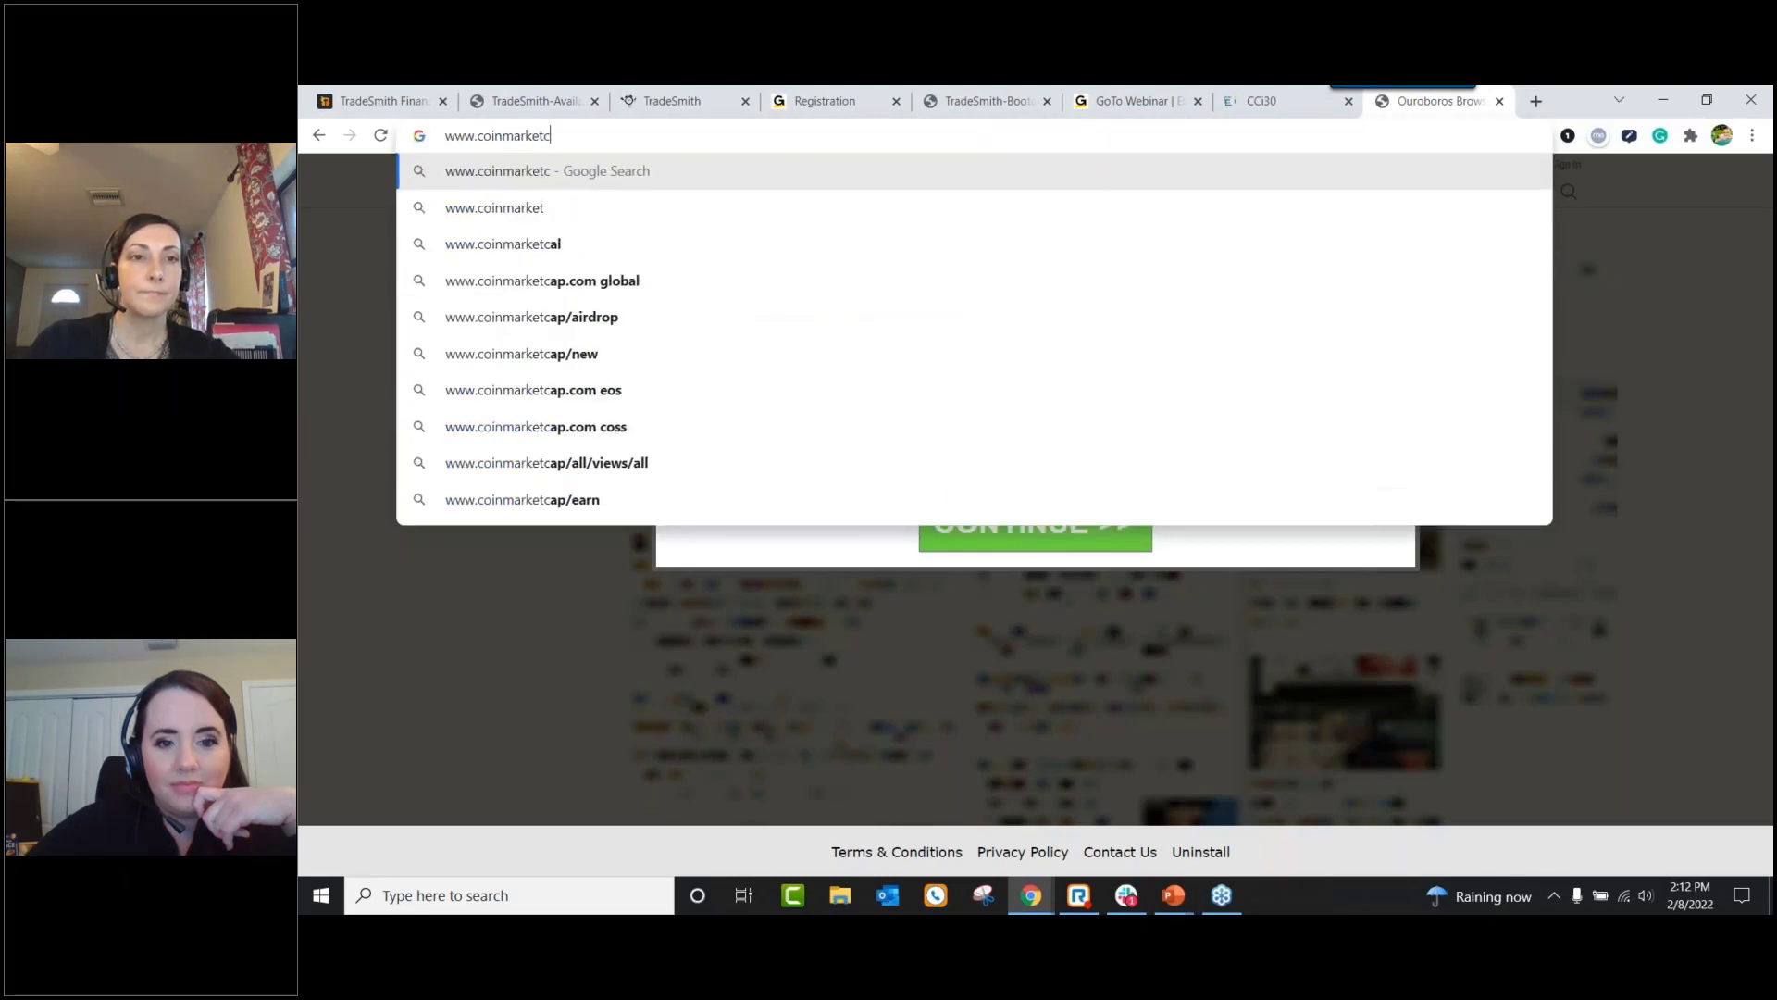
pyautogui.write('ap.com')
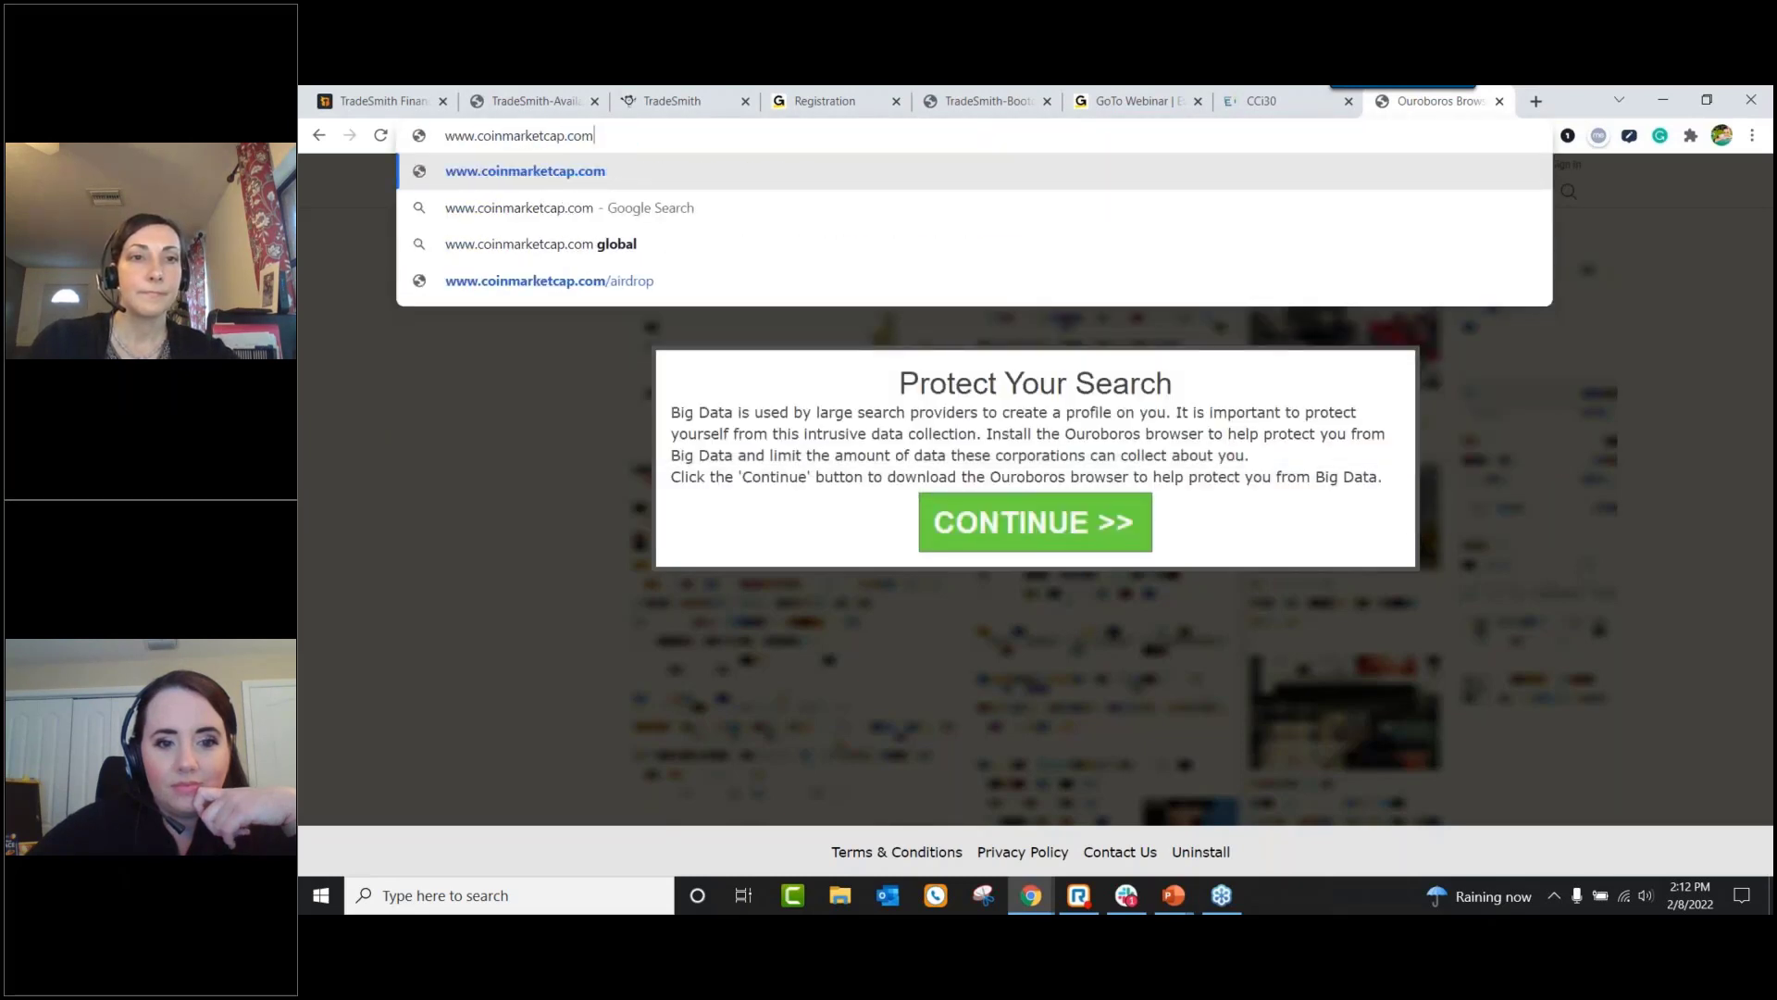
pyautogui.press('Return')
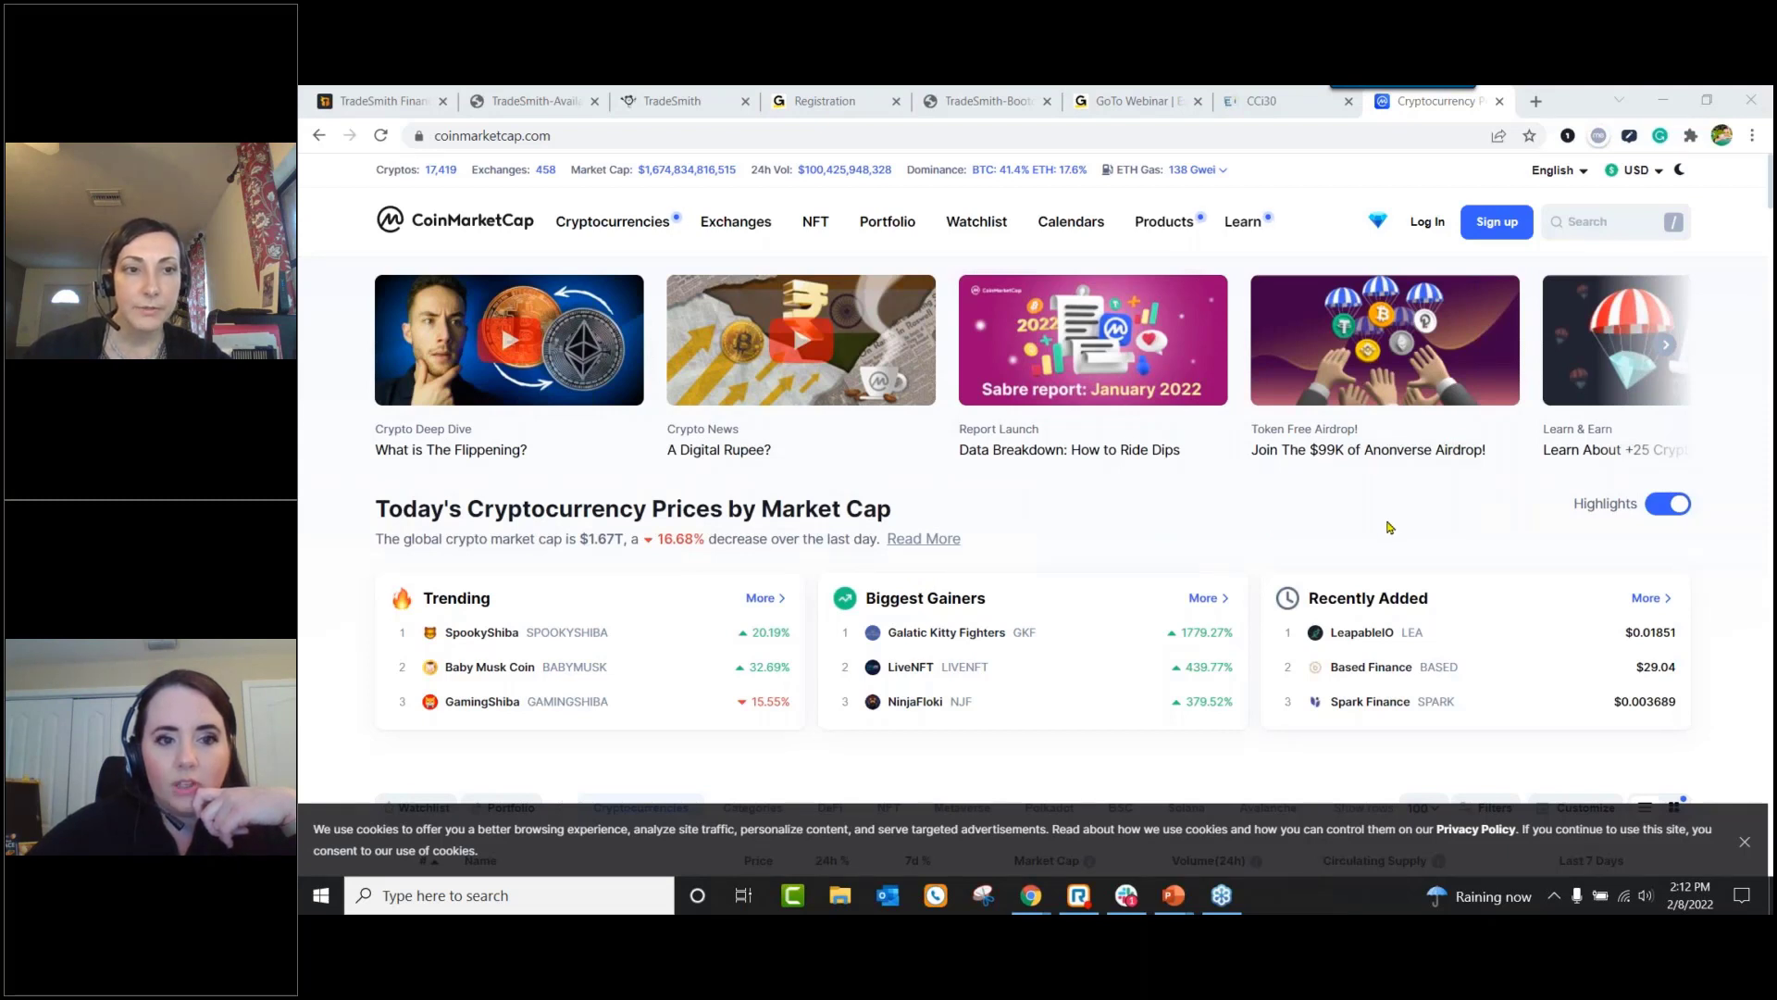
pyautogui.moveTo(834, 218)
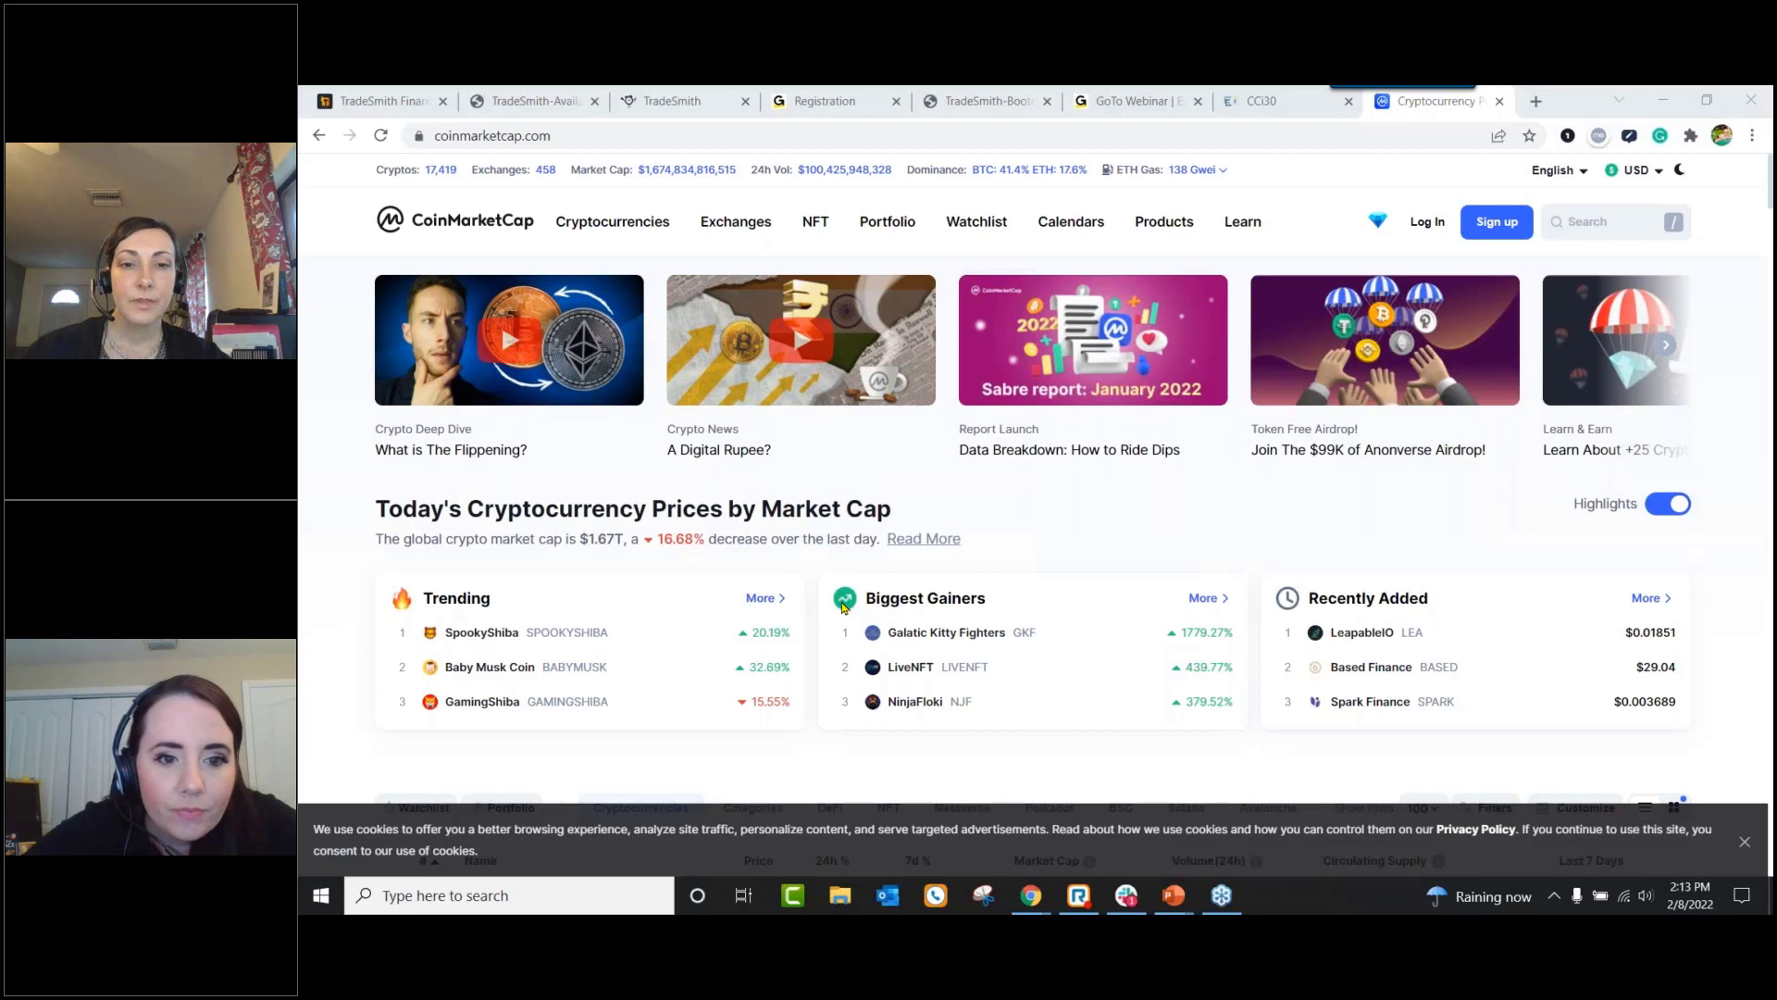
pyautogui.click(1535, 102)
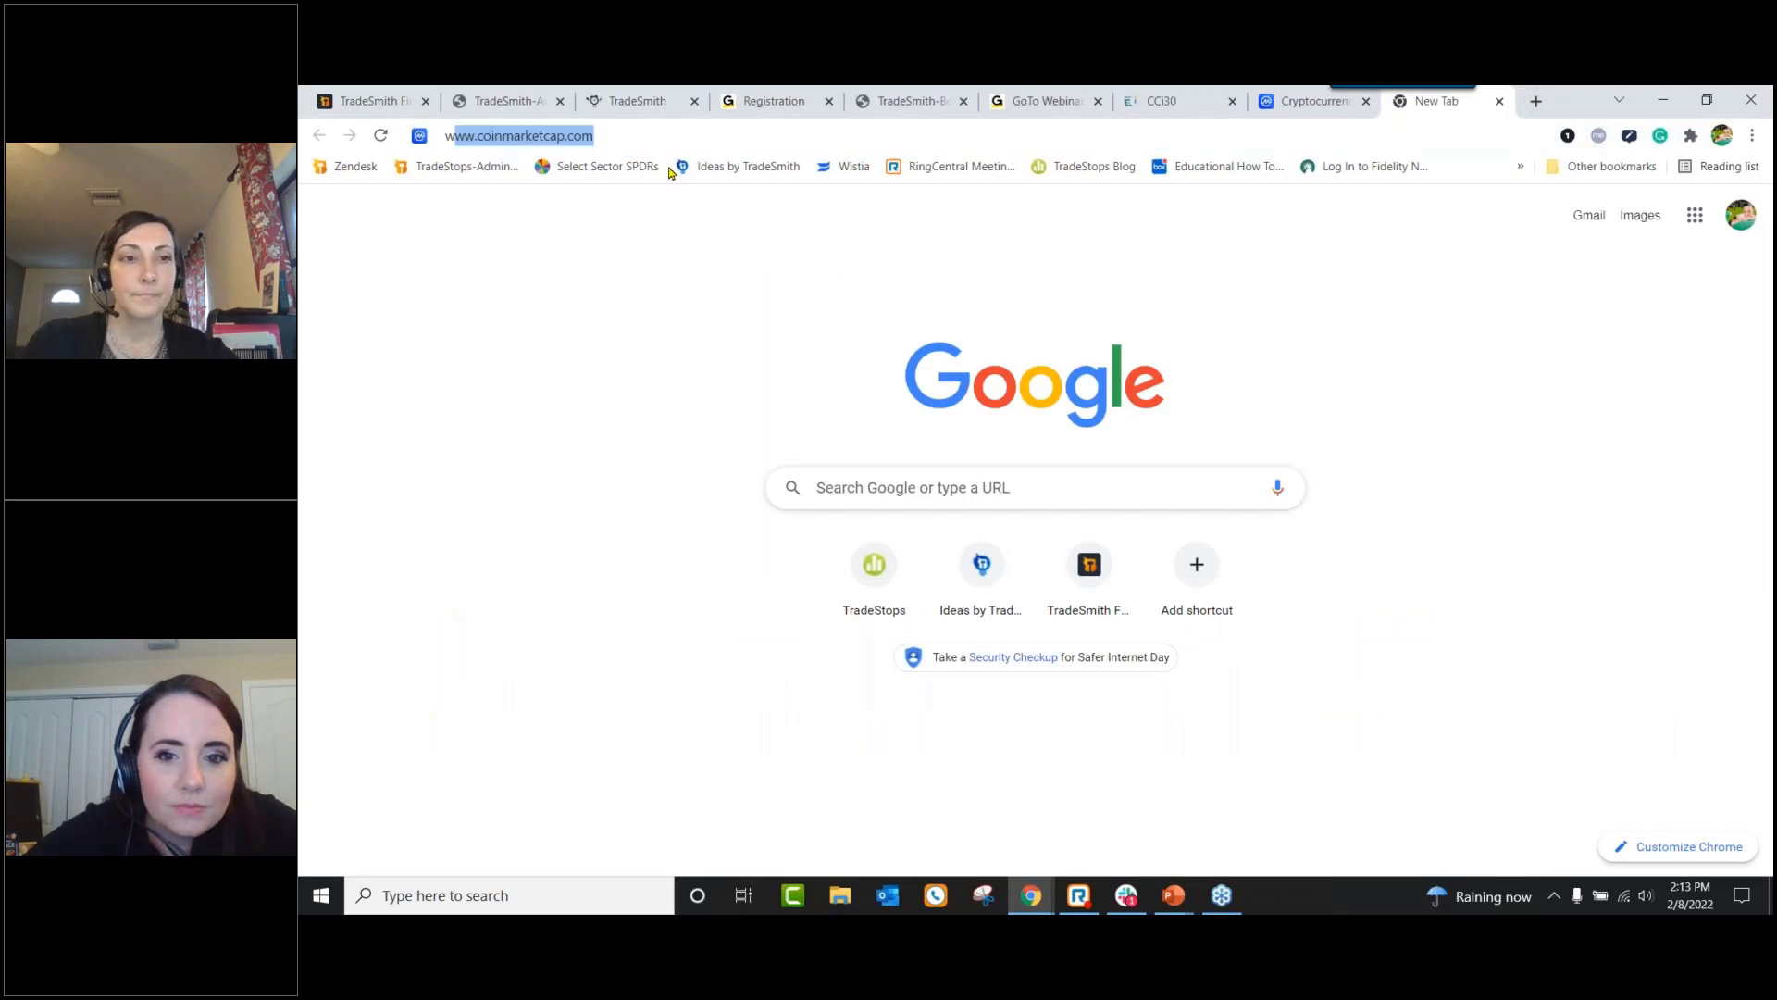
pyautogui.write('www.coin')
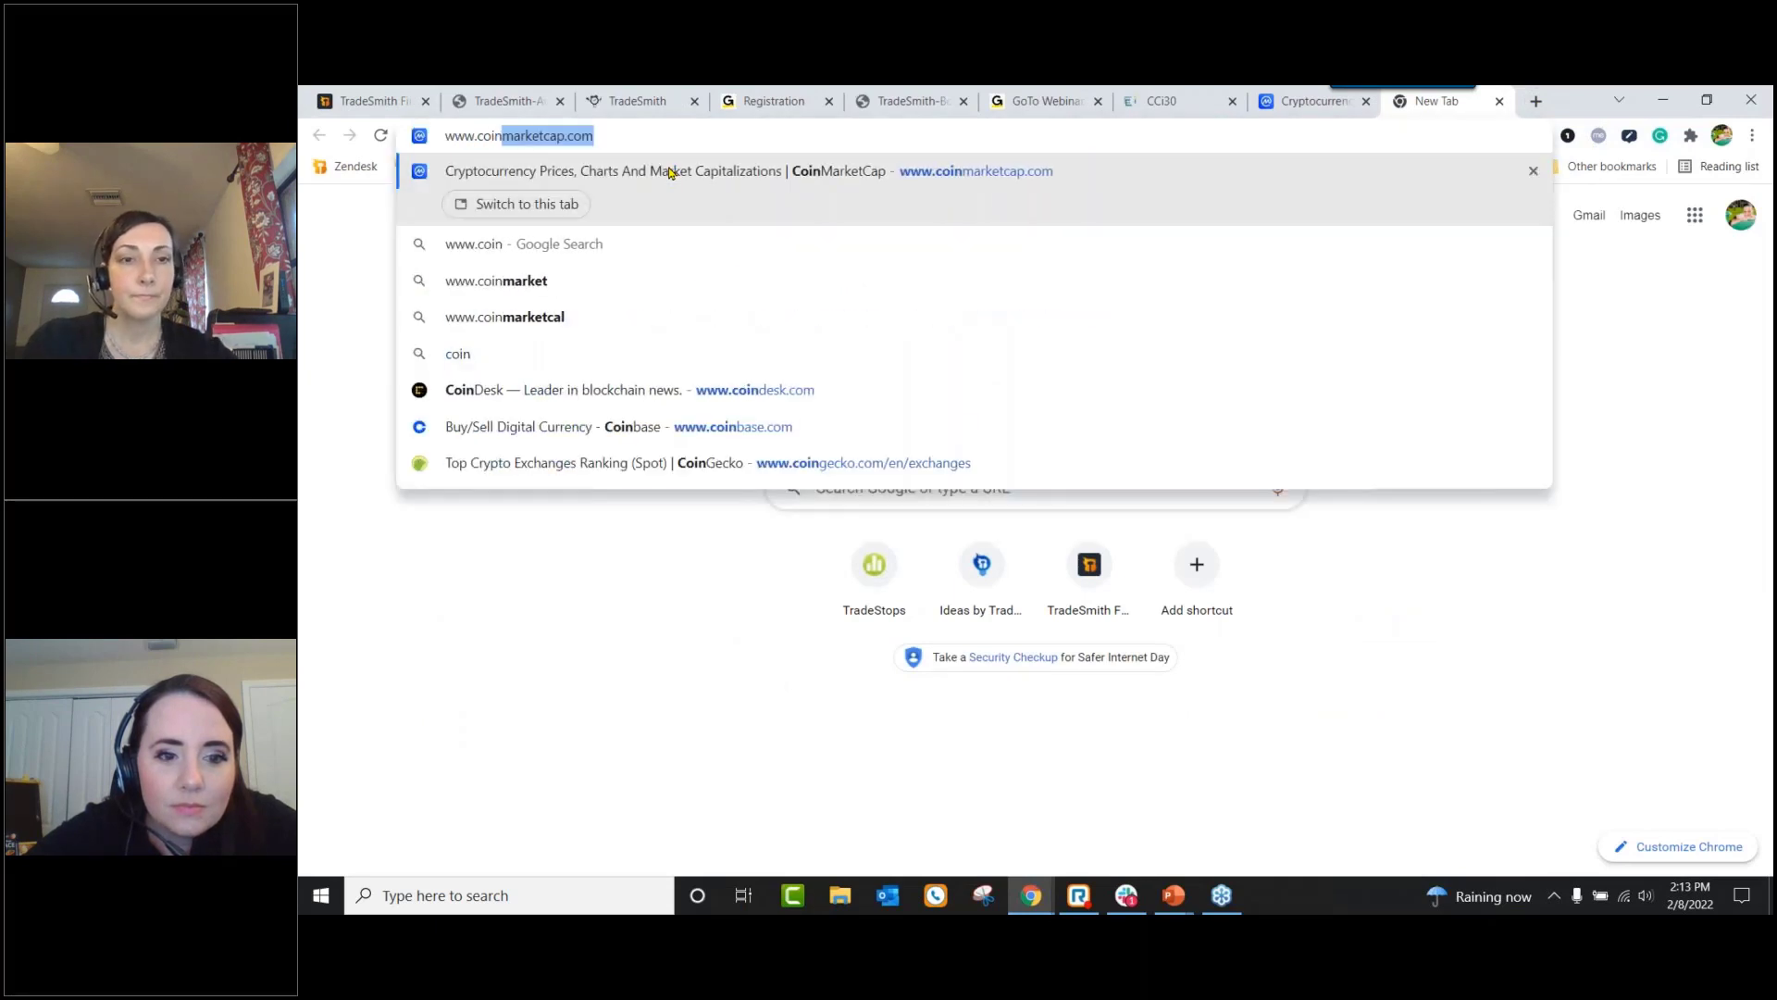
pyautogui.write('geck')
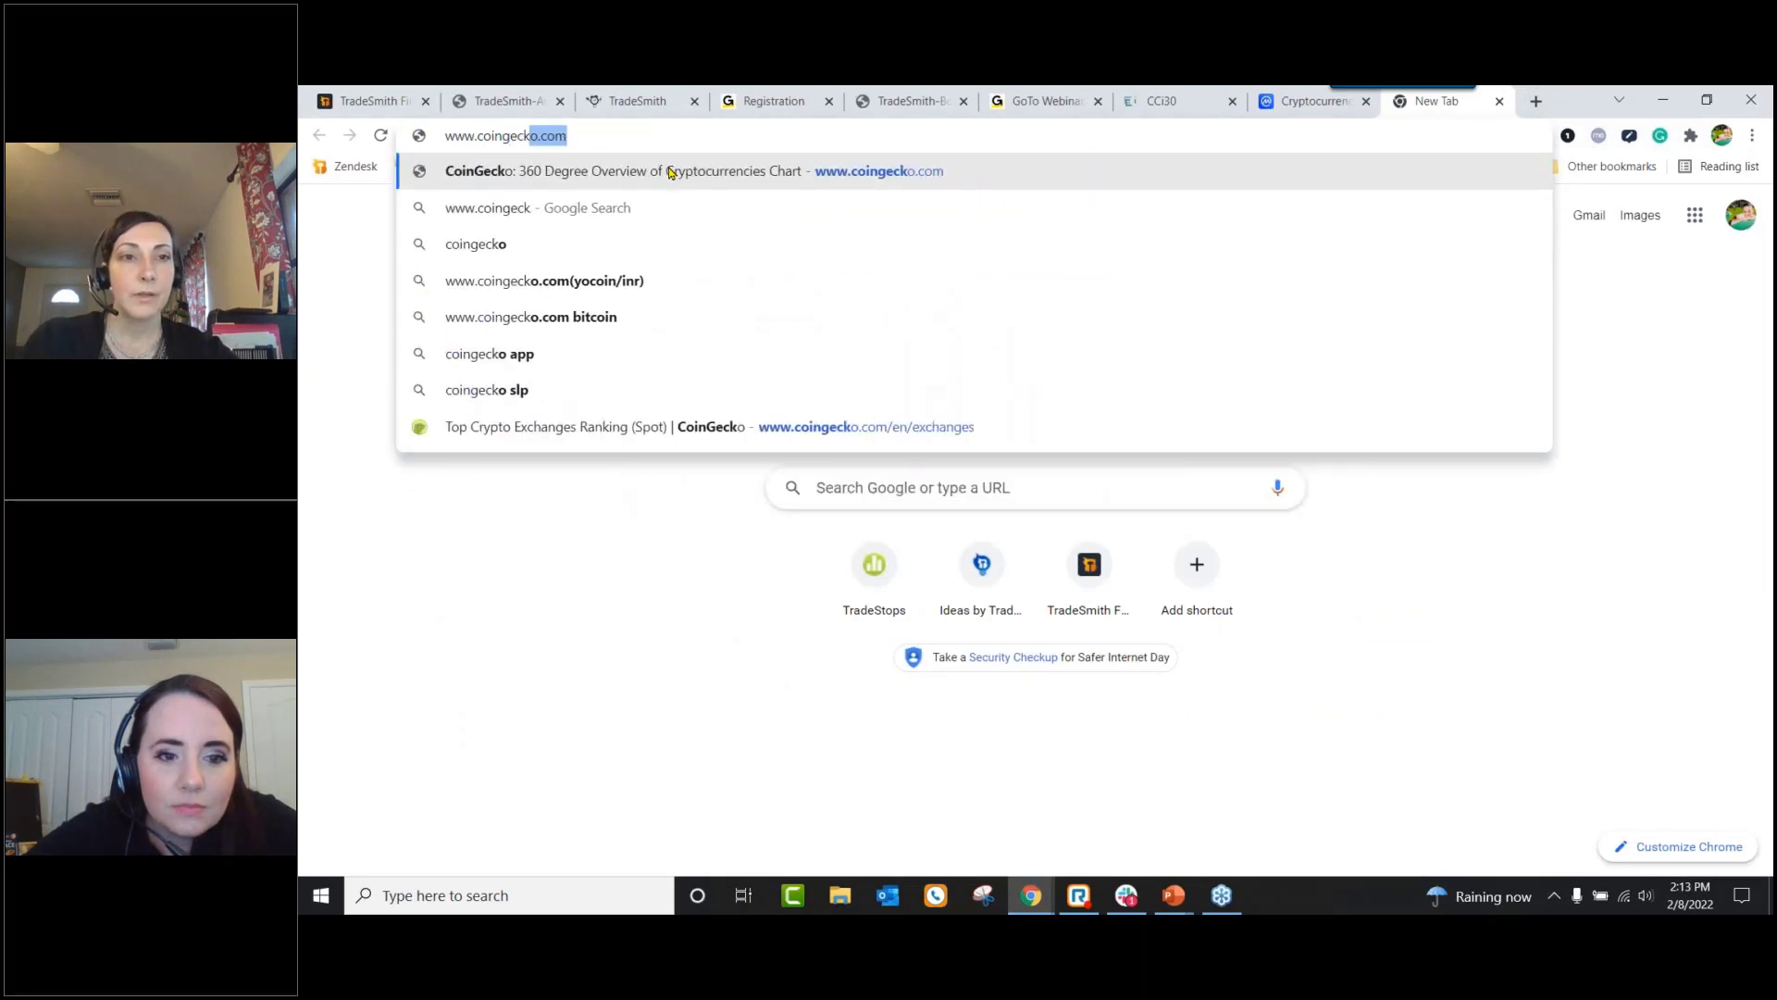
pyautogui.write('o.com')
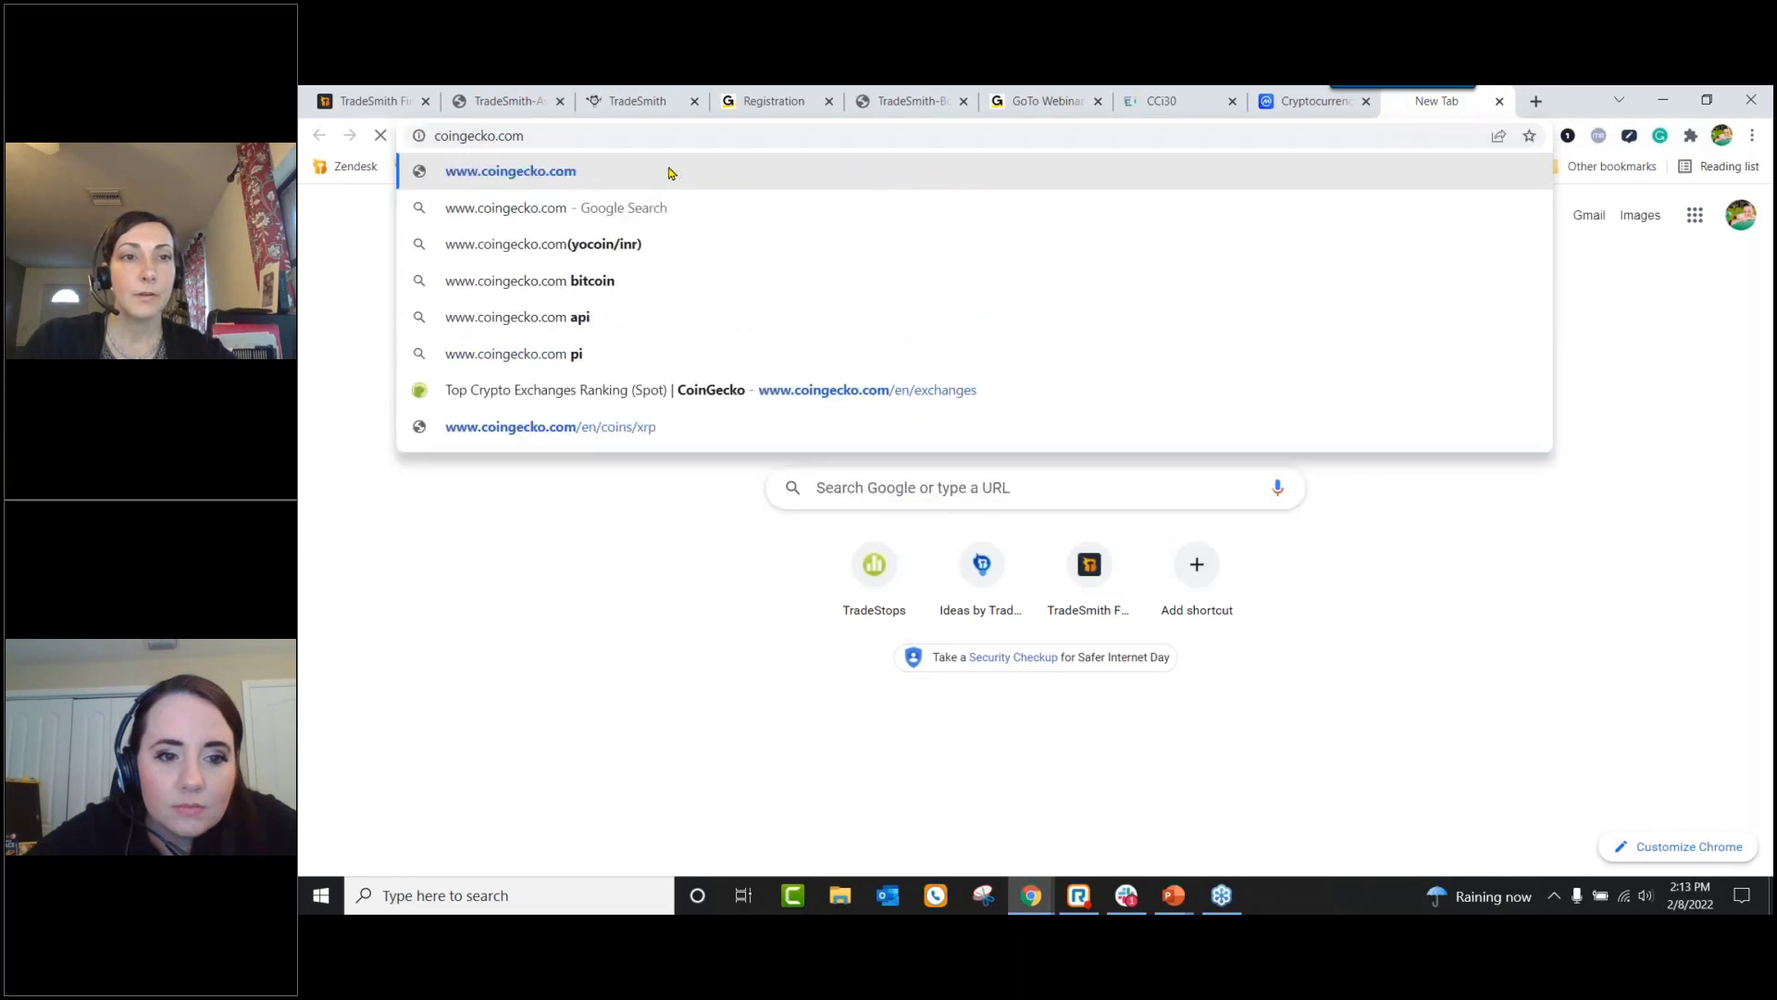
pyautogui.press('Return')
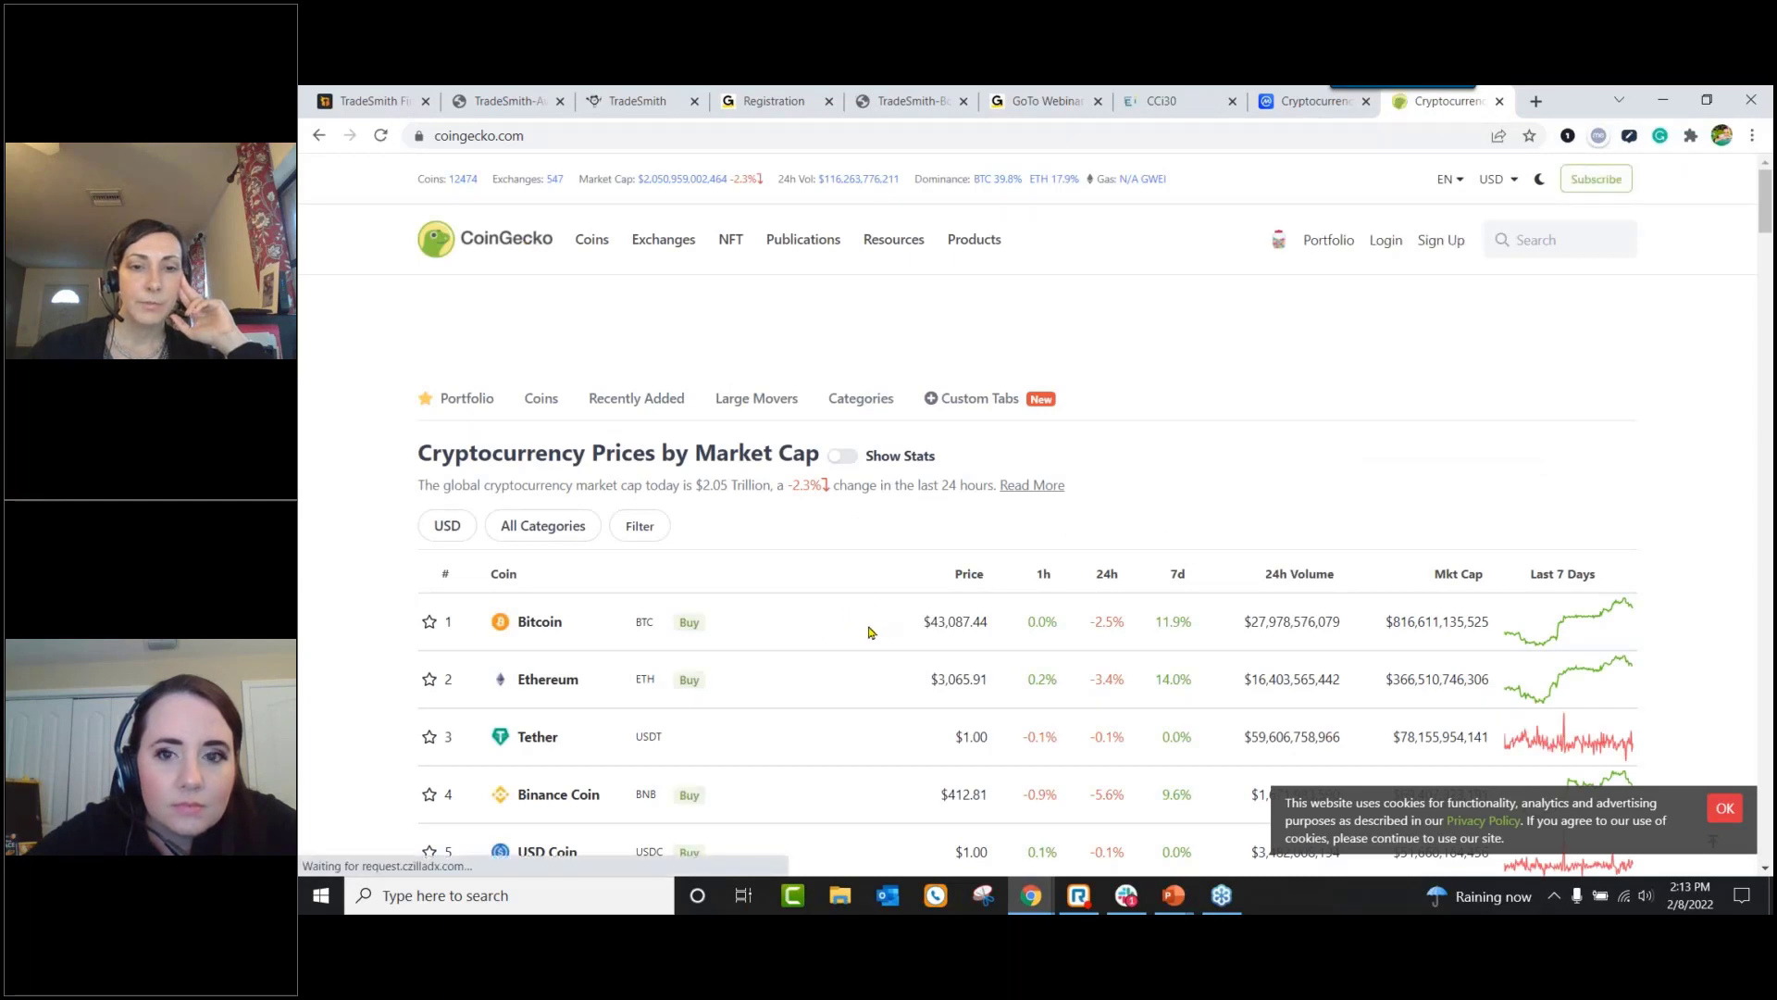
# Step: Open the CoinTracker website at cointracker.io in a new browser tab
pyautogui.click(1535, 102)
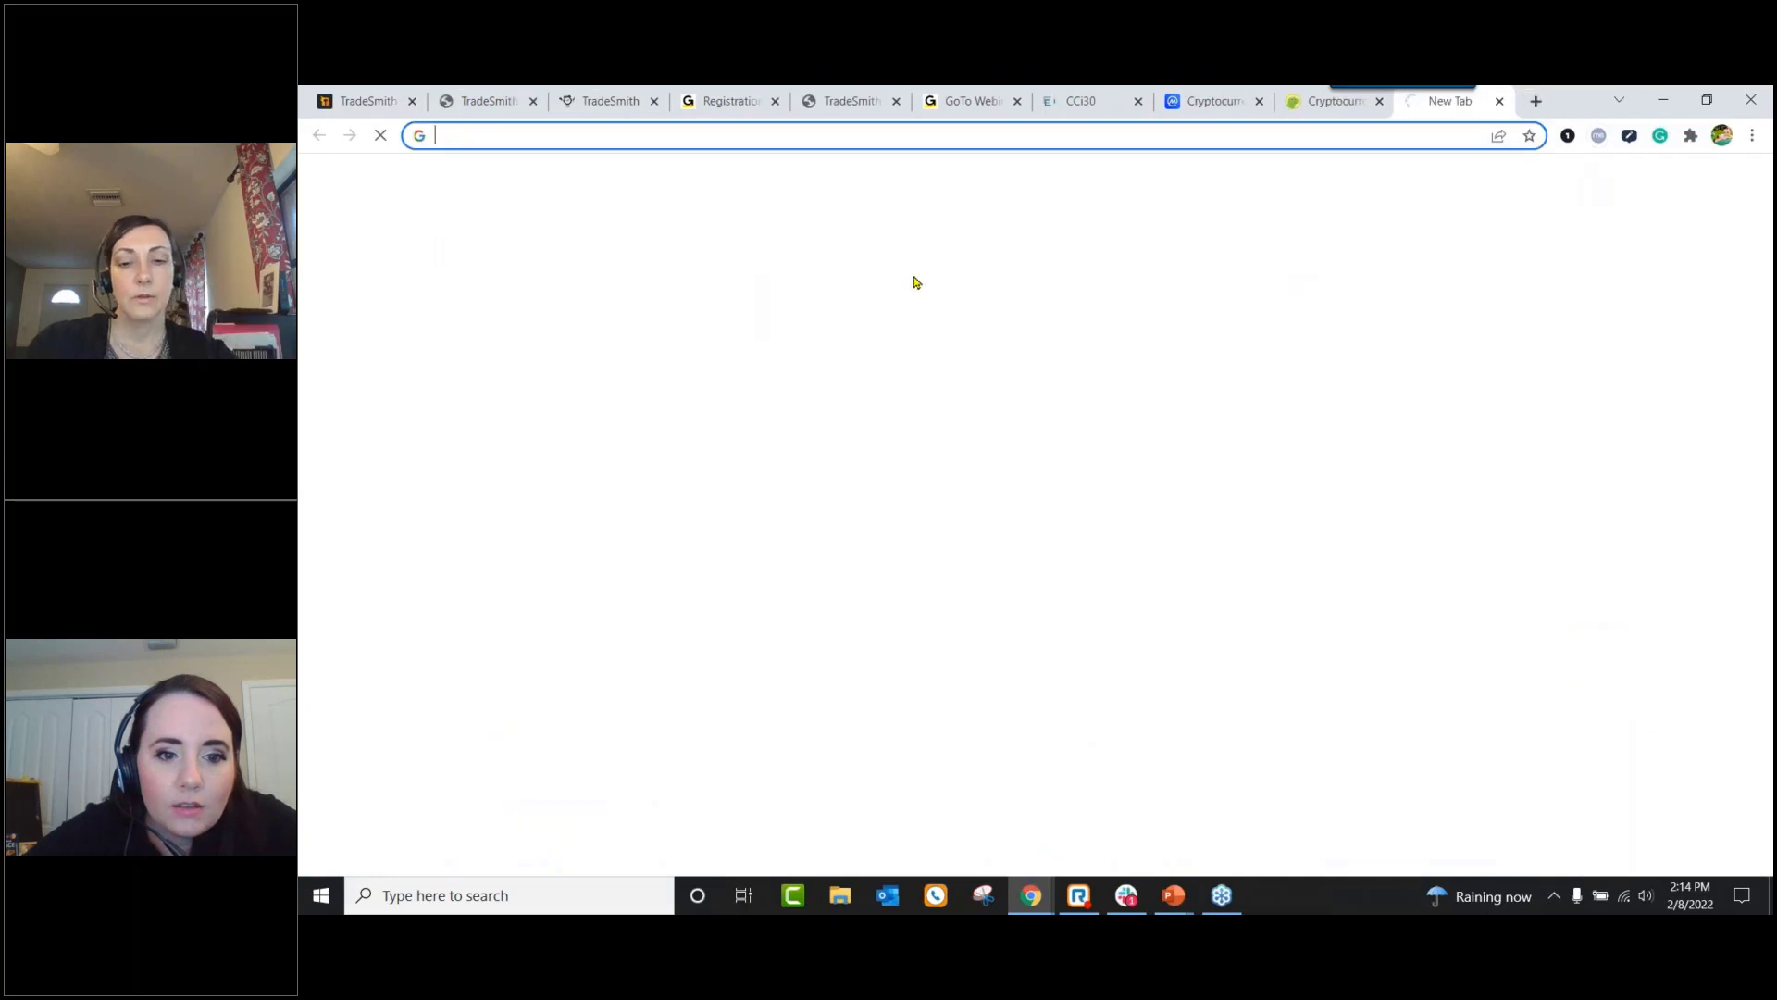
pyautogui.write('cointrc')
pyautogui.press('BackSpace')
pyautogui.write('a')
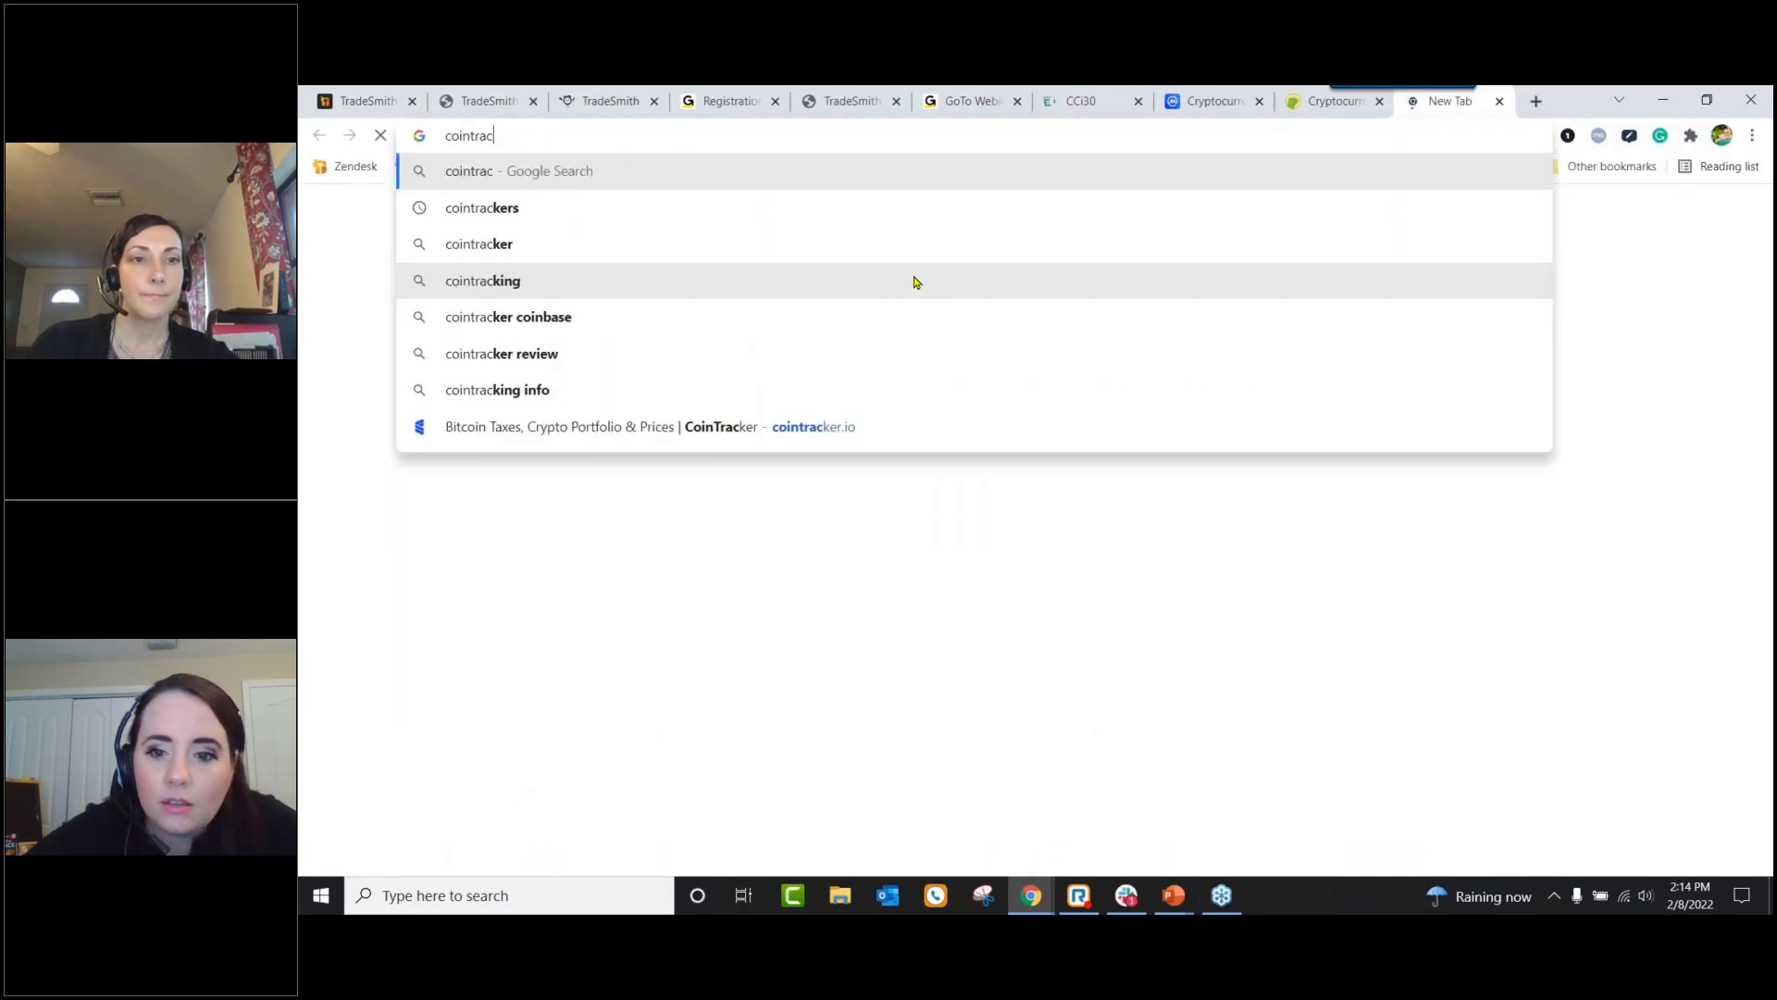
pyautogui.write('c')
pyautogui.press('Return')
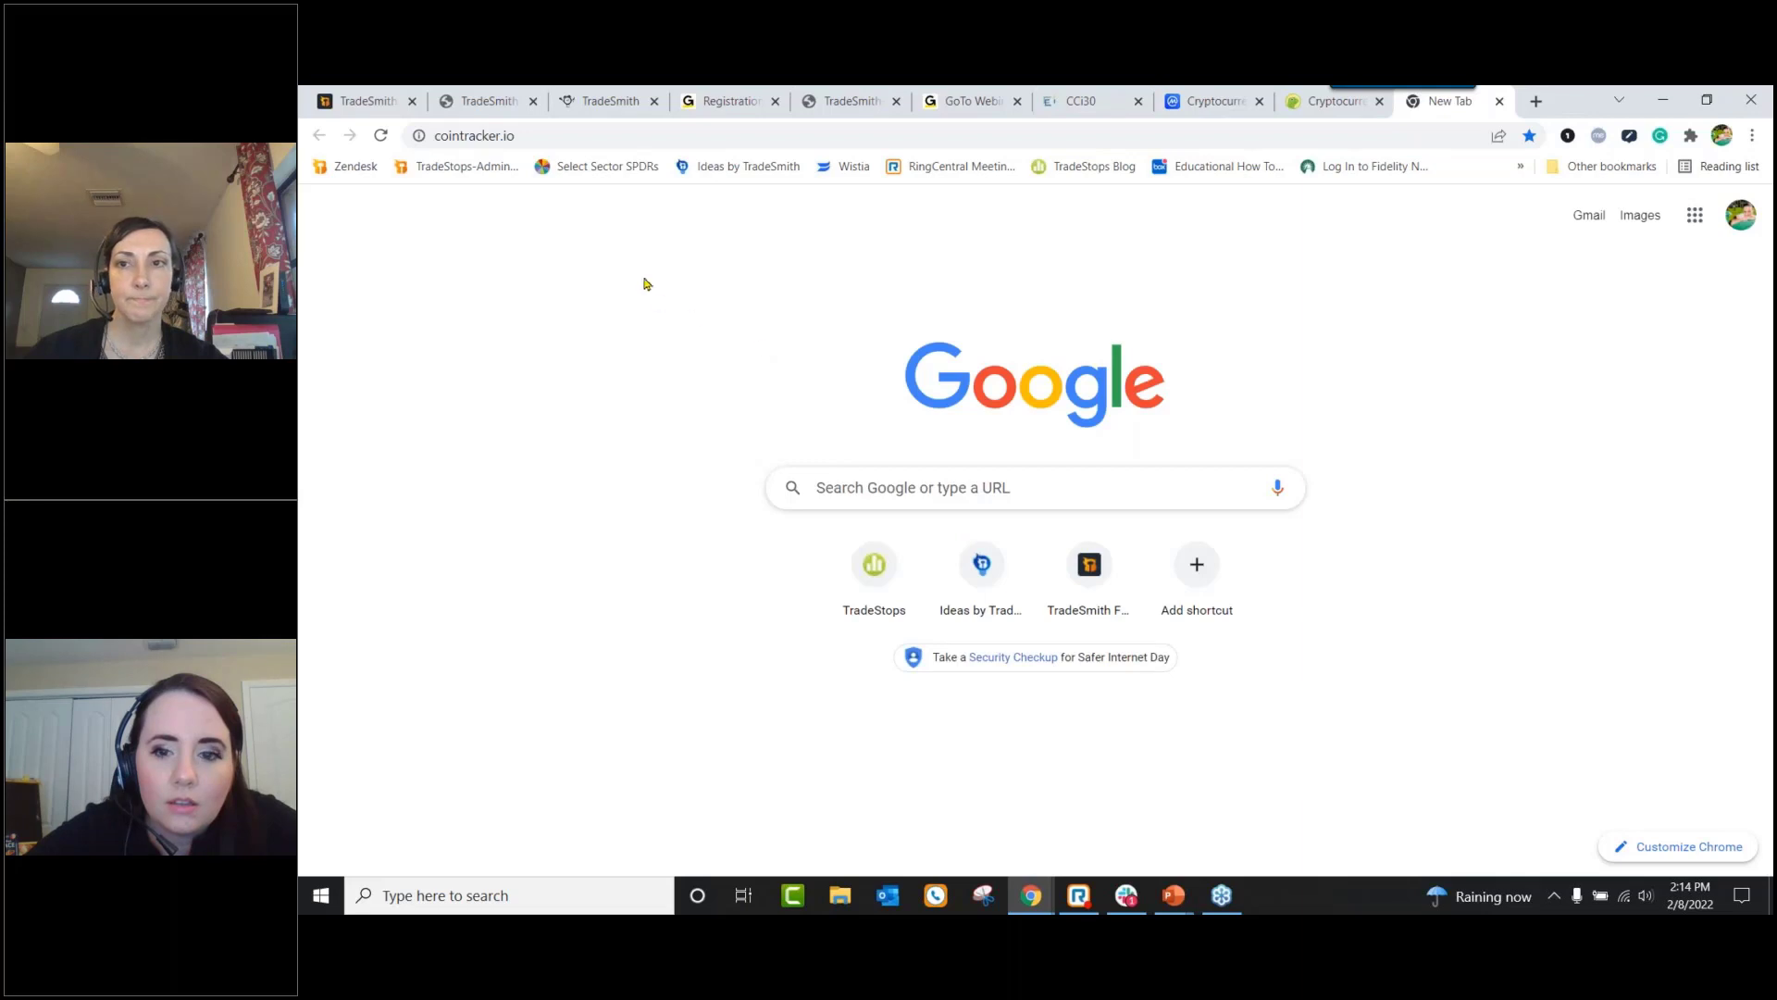
pyautogui.click(542, 132)
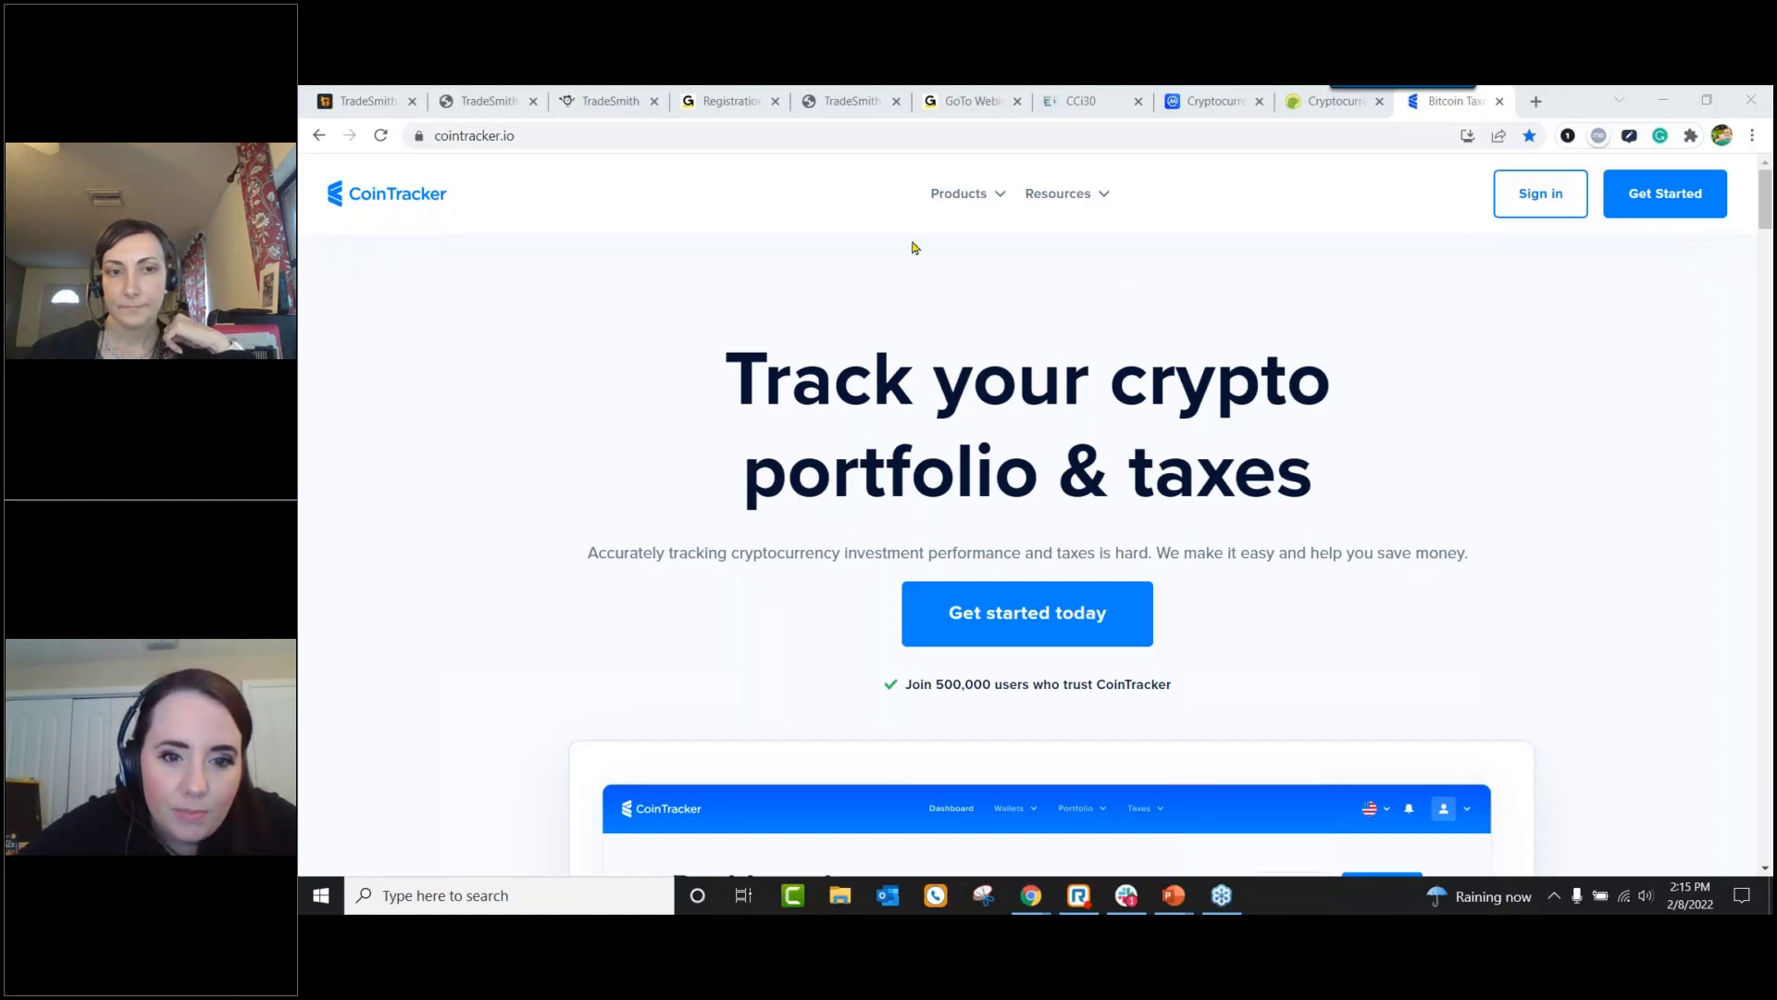
# Step: Return to TradeSmith Finance and open the XTZ/USD position from the watch-only CCi30 portfolio
pyautogui.click(377, 104)
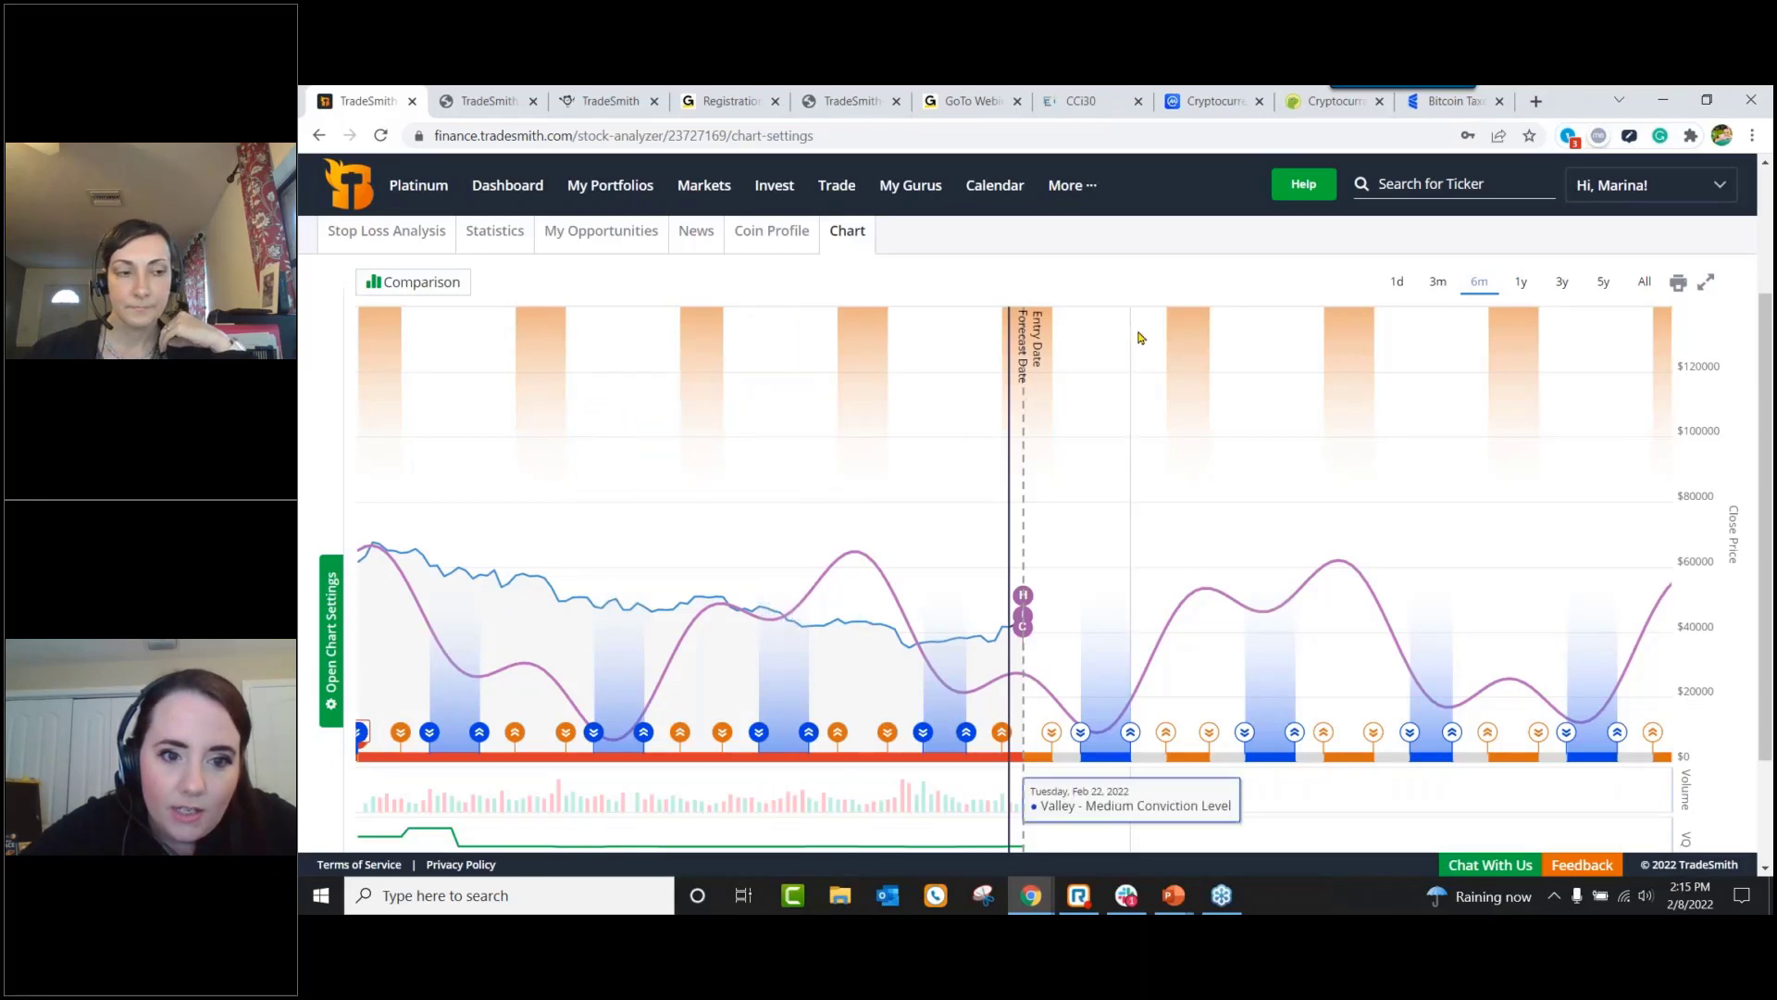
pyautogui.scroll(2, 1138, 338)
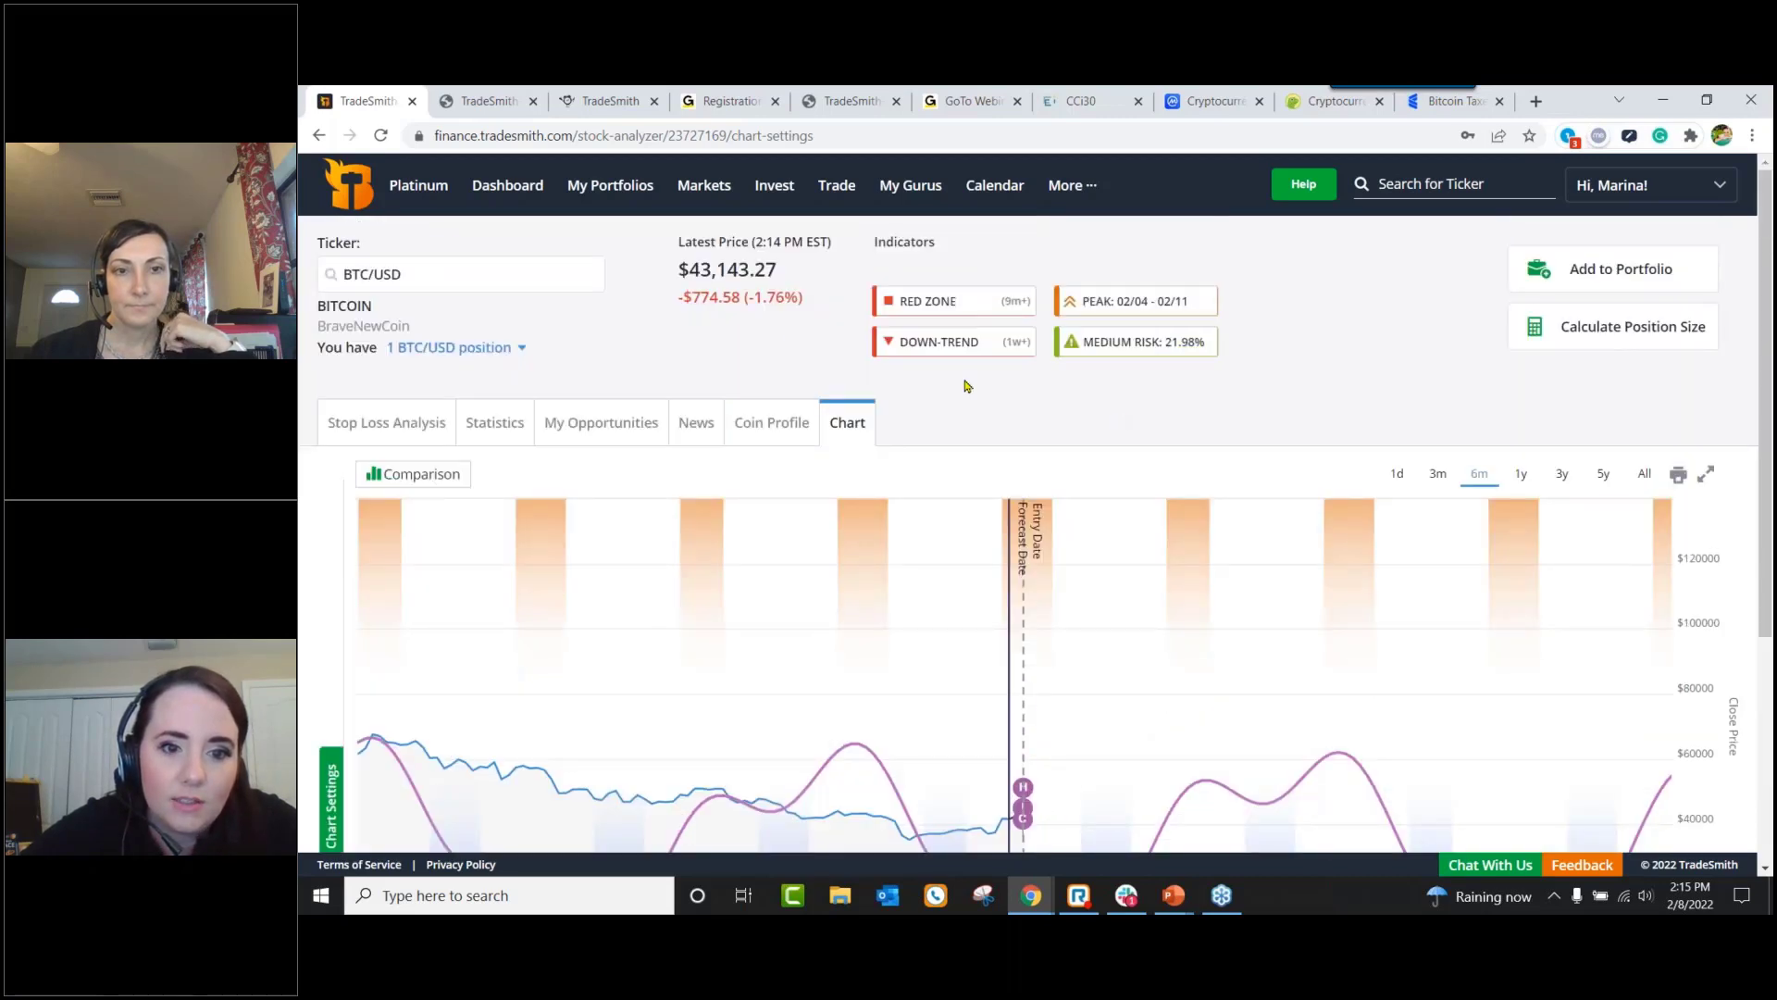
pyautogui.click(611, 187)
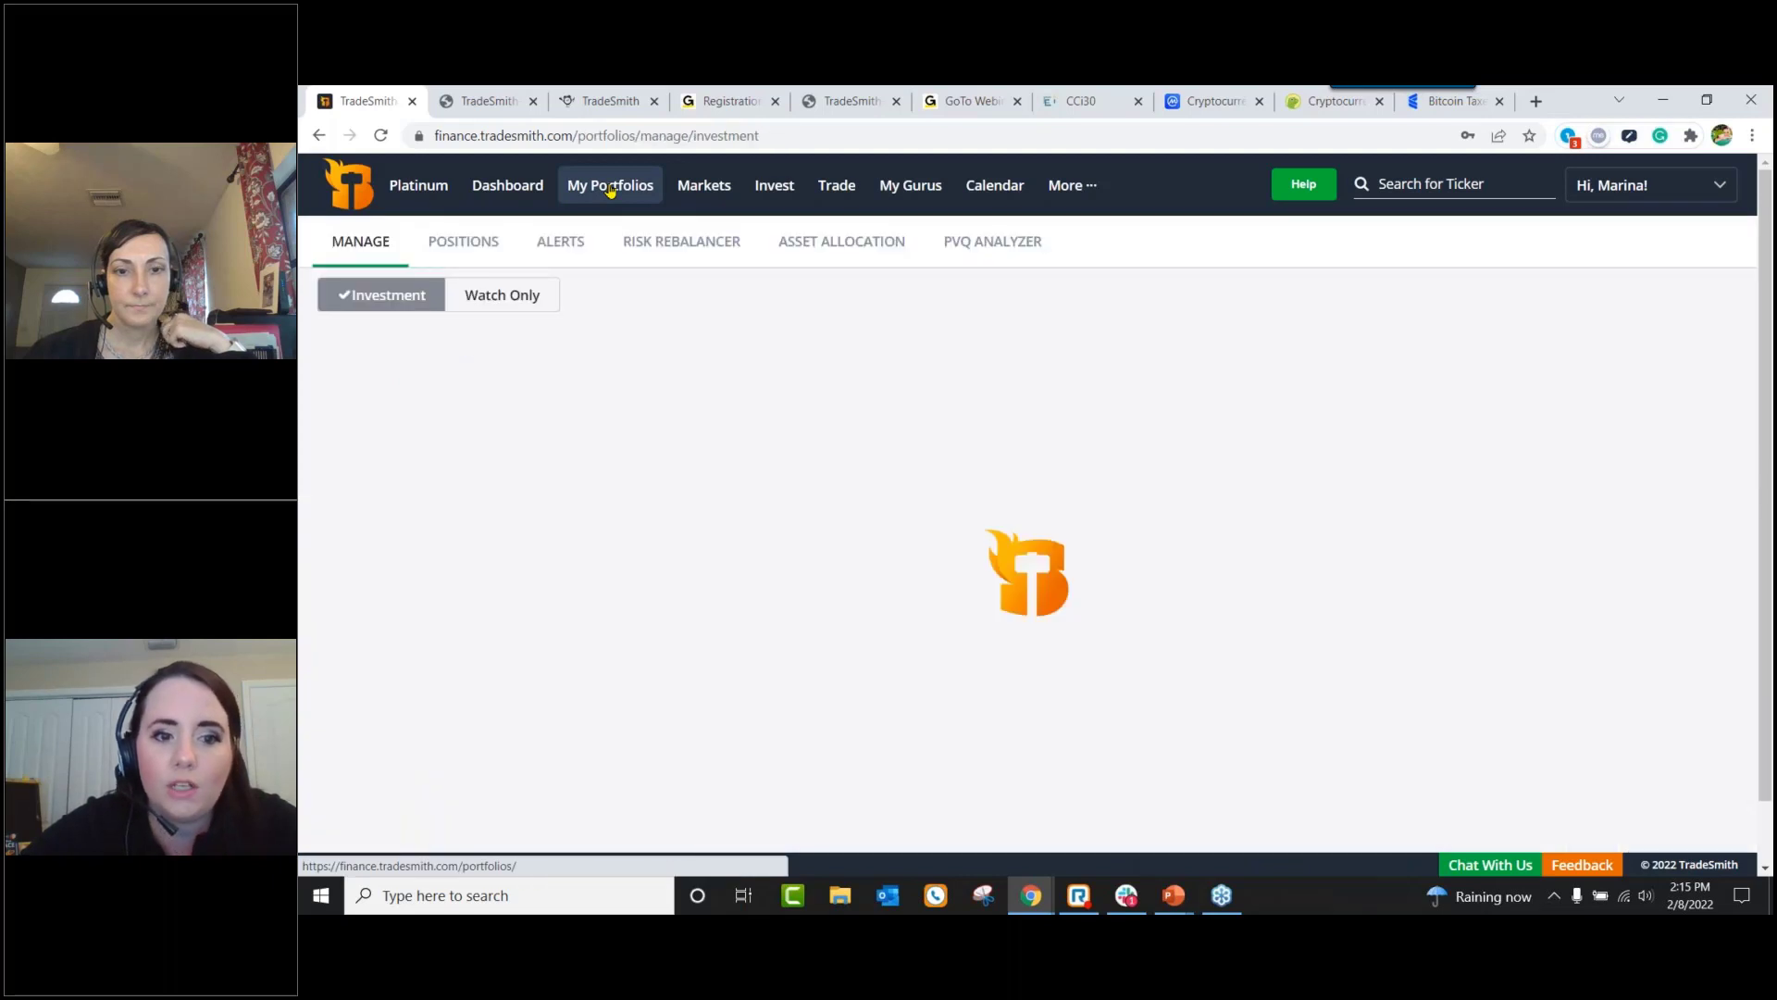
pyautogui.click(489, 306)
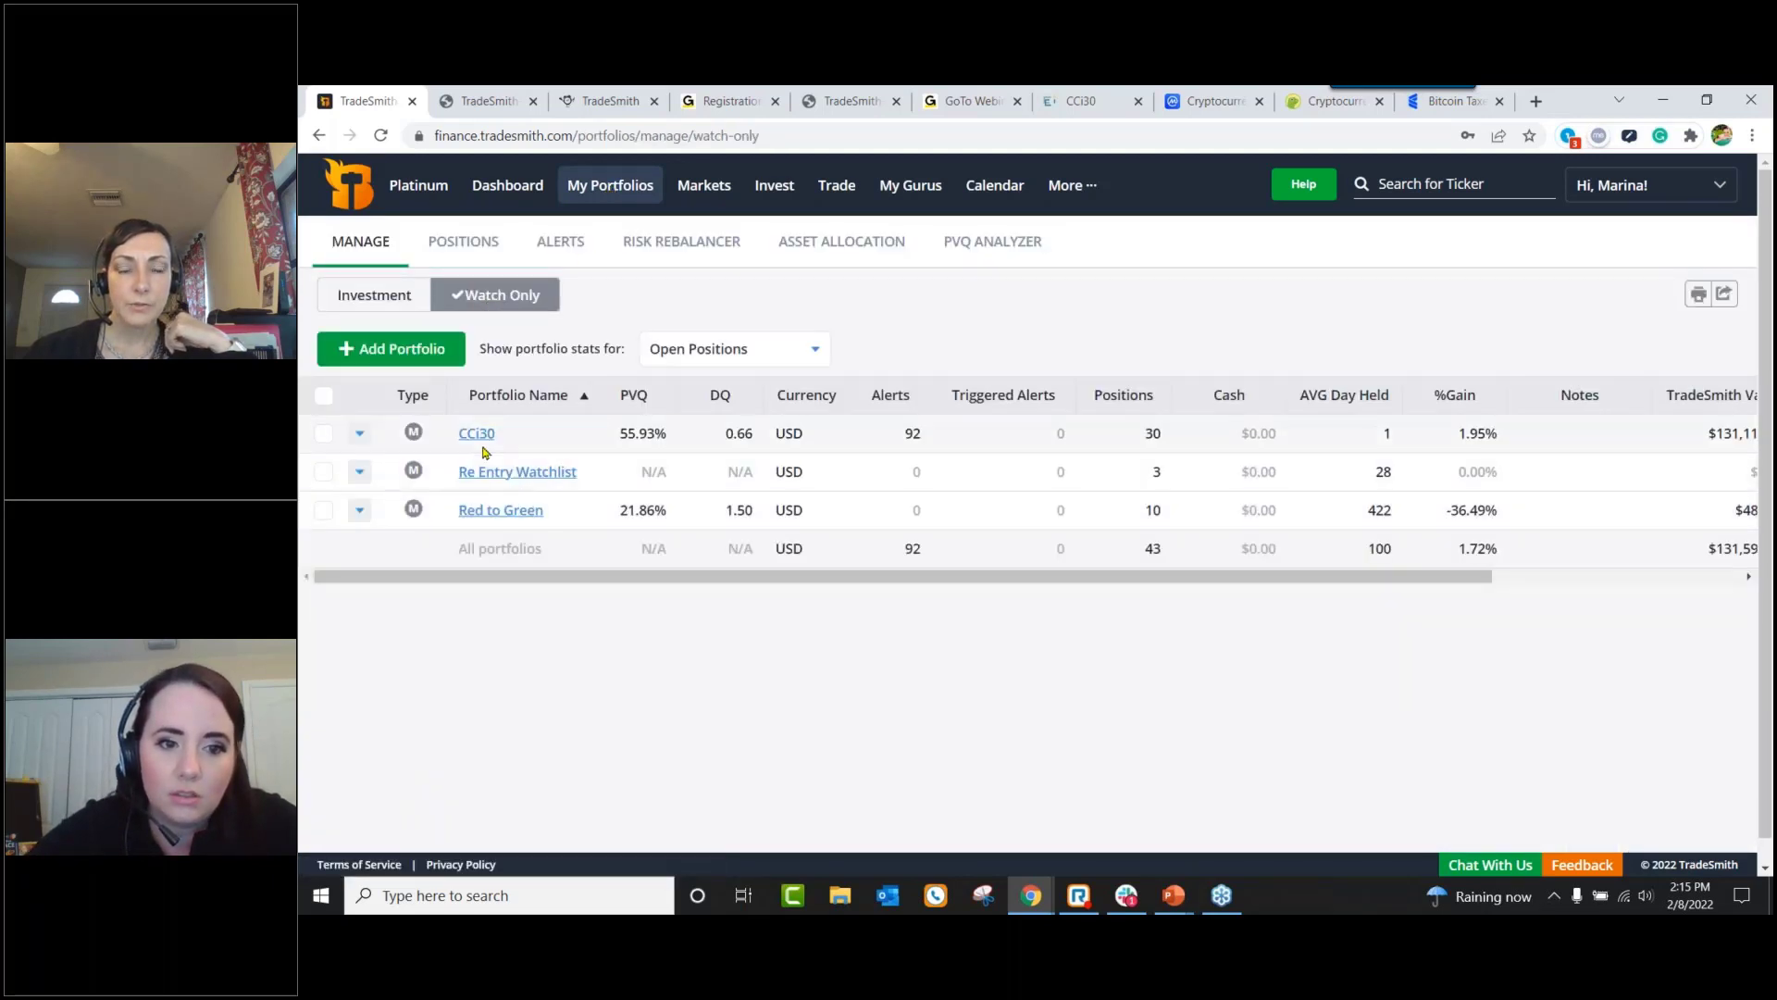
pyautogui.click(479, 433)
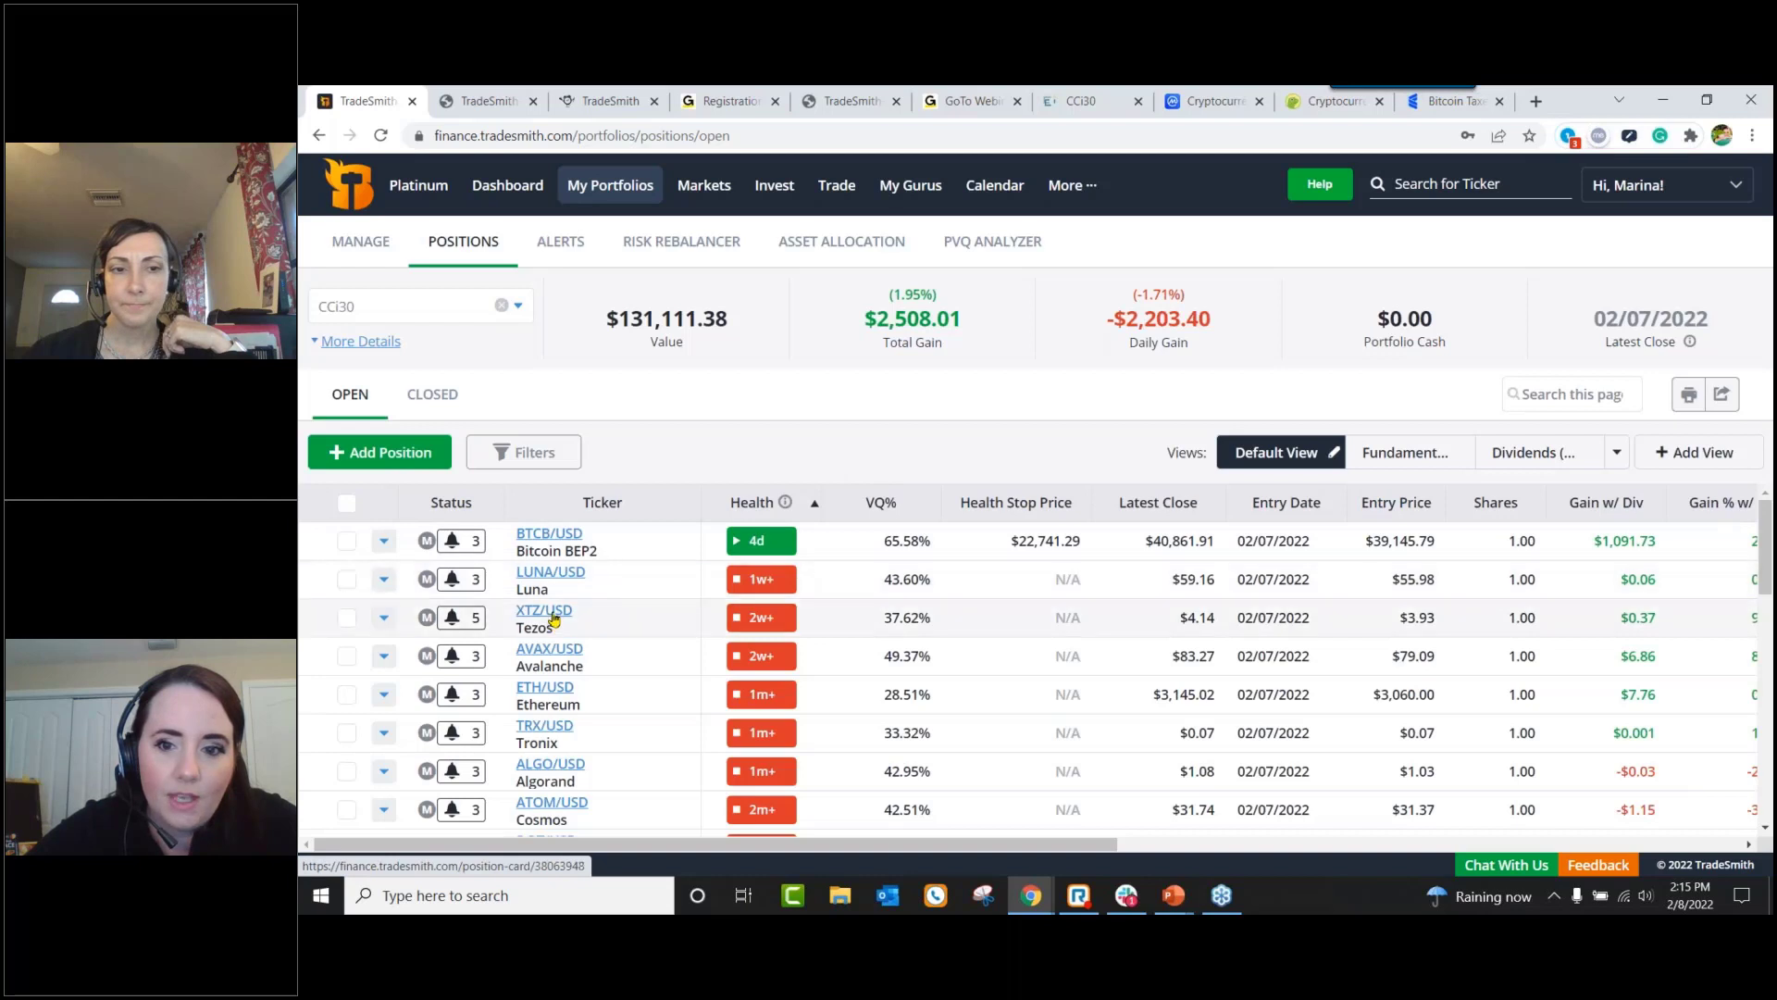
pyautogui.click(553, 618)
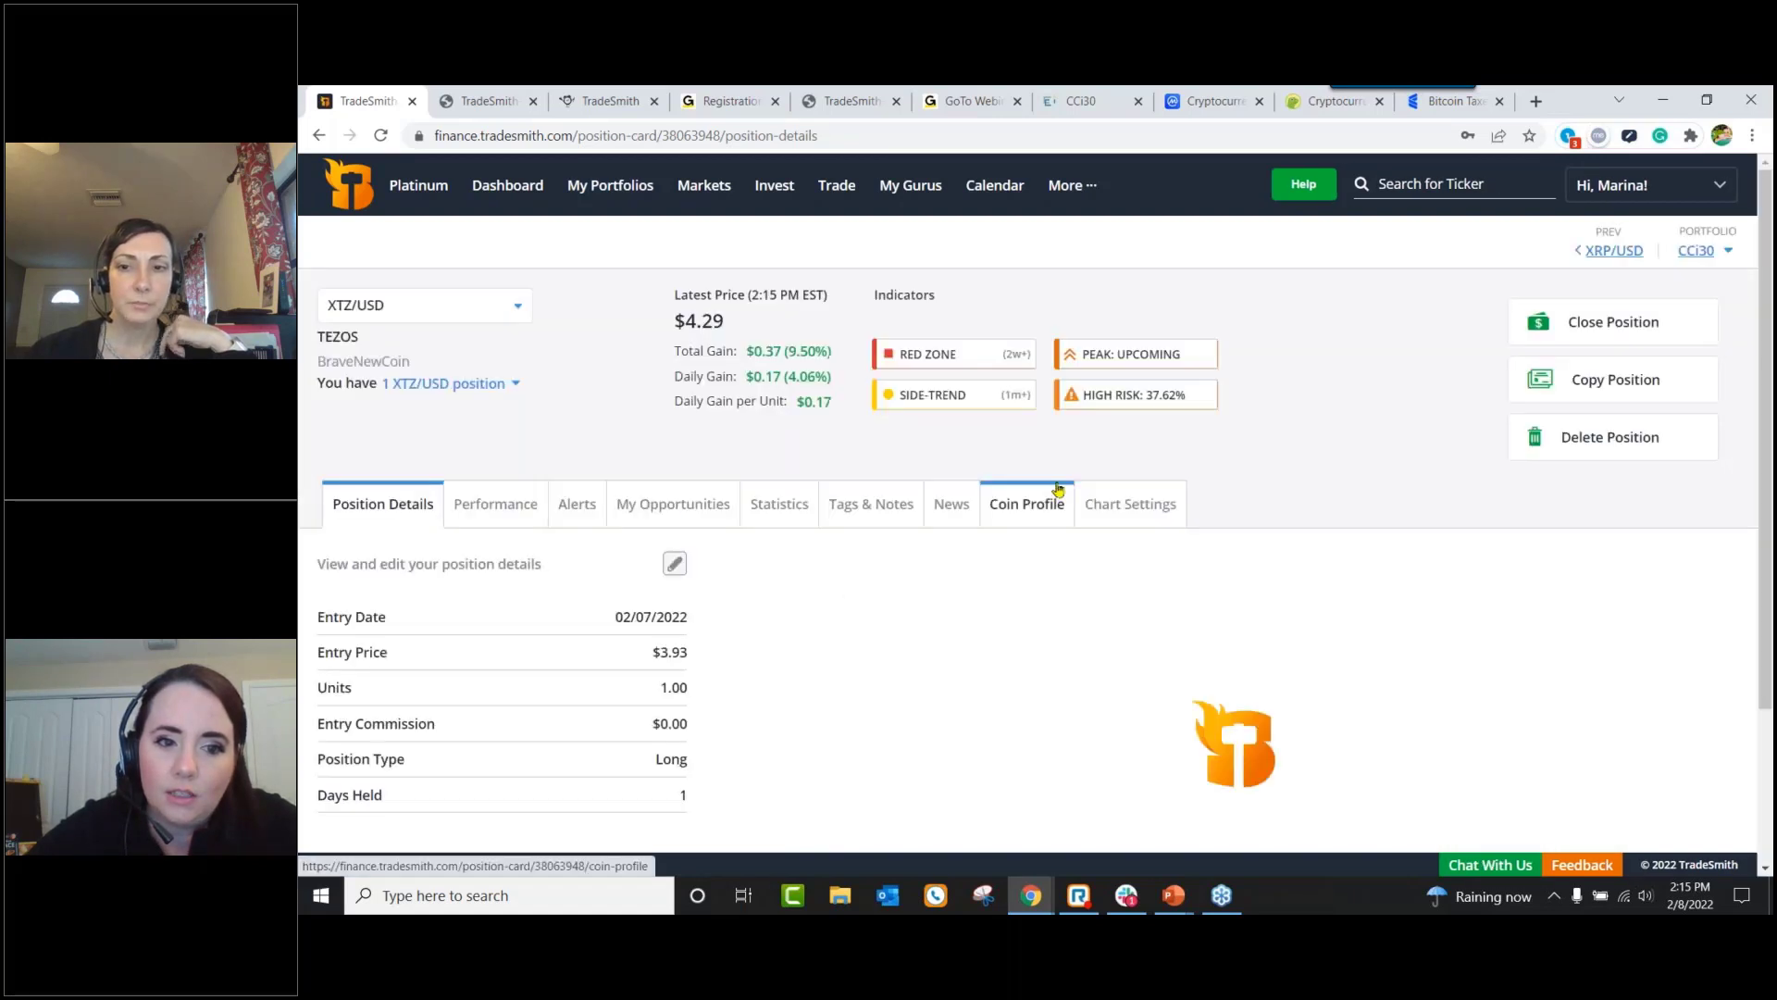
# Step: Bring up the new alert options for the Tezos position and examine the available price alert types
pyautogui.scroll(-1, 597, 537)
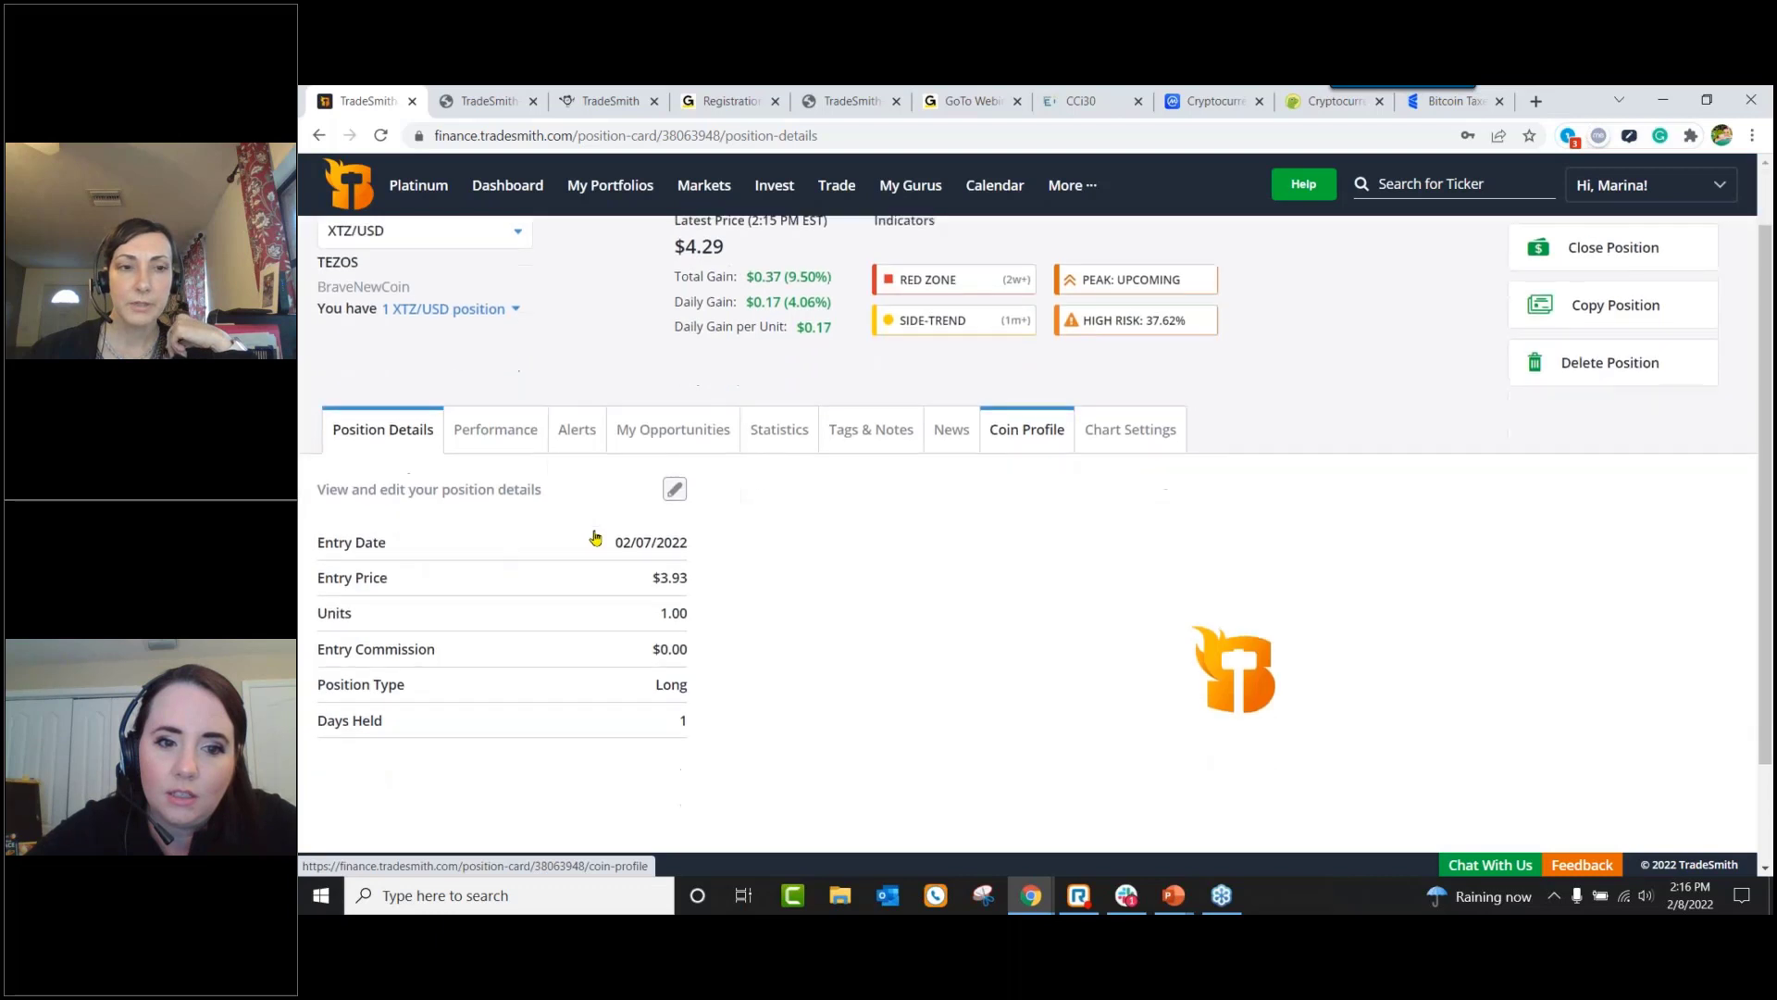
pyautogui.click(581, 414)
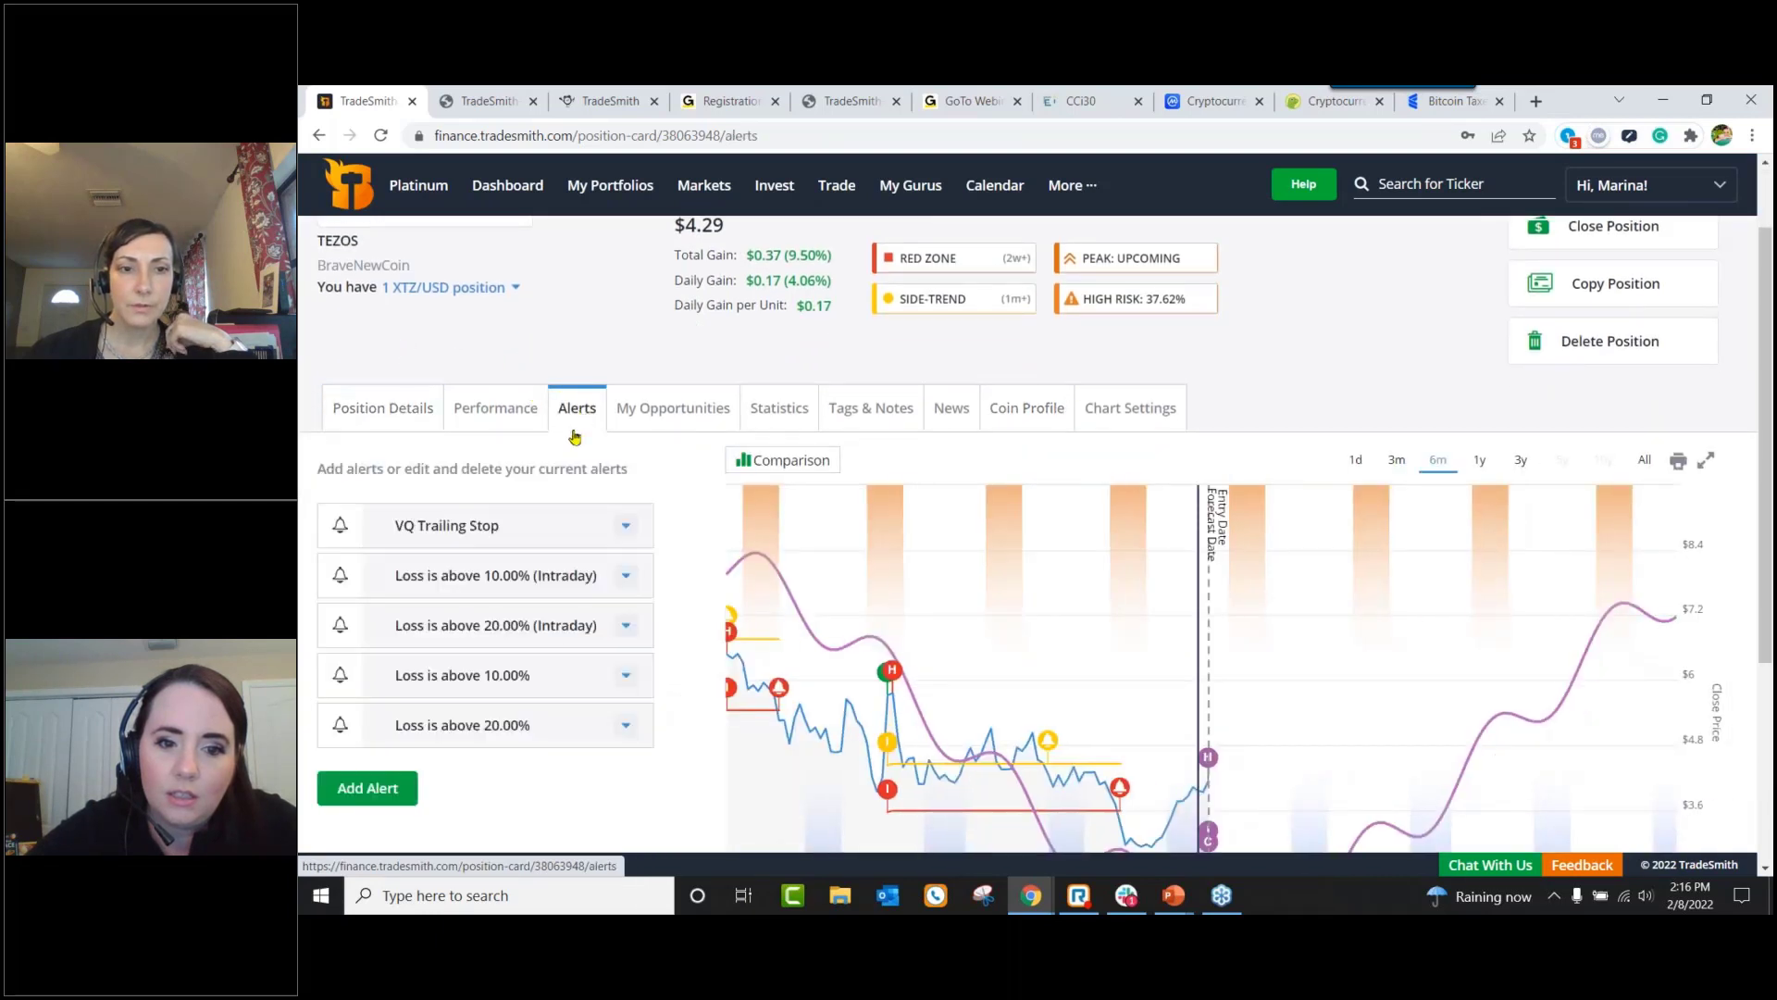
pyautogui.click(393, 791)
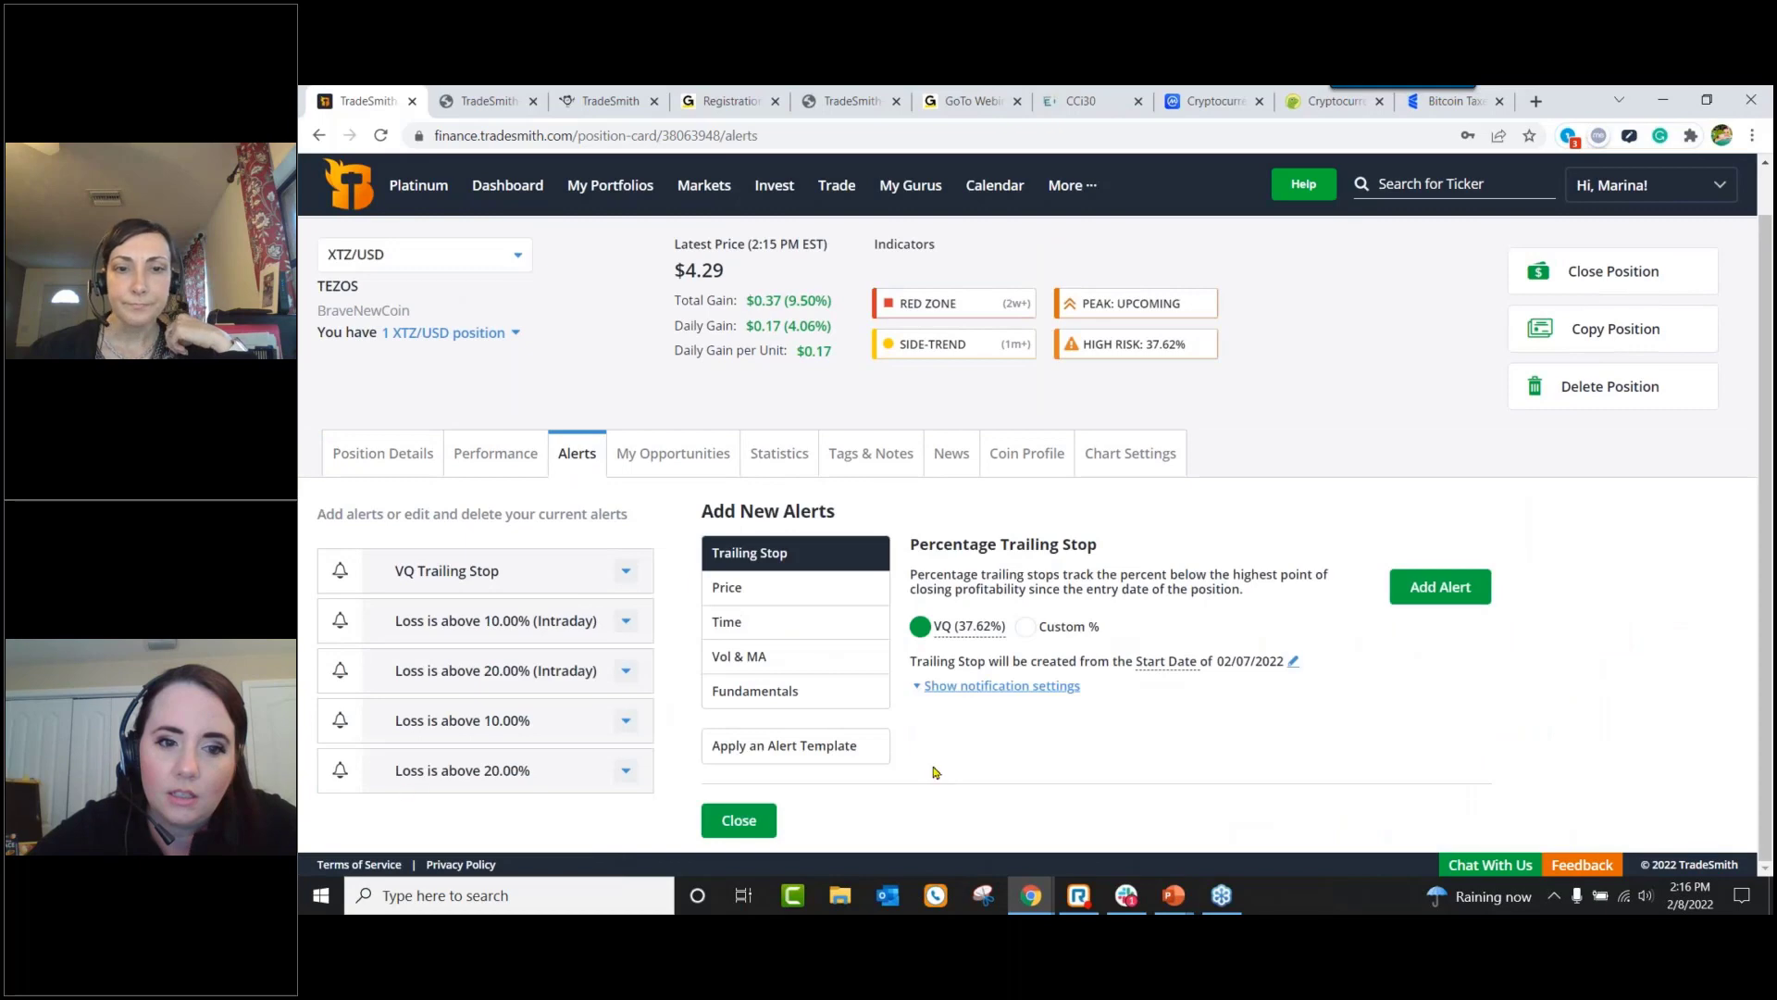
pyautogui.click(861, 591)
pyautogui.scroll(-3, 1063, 619)
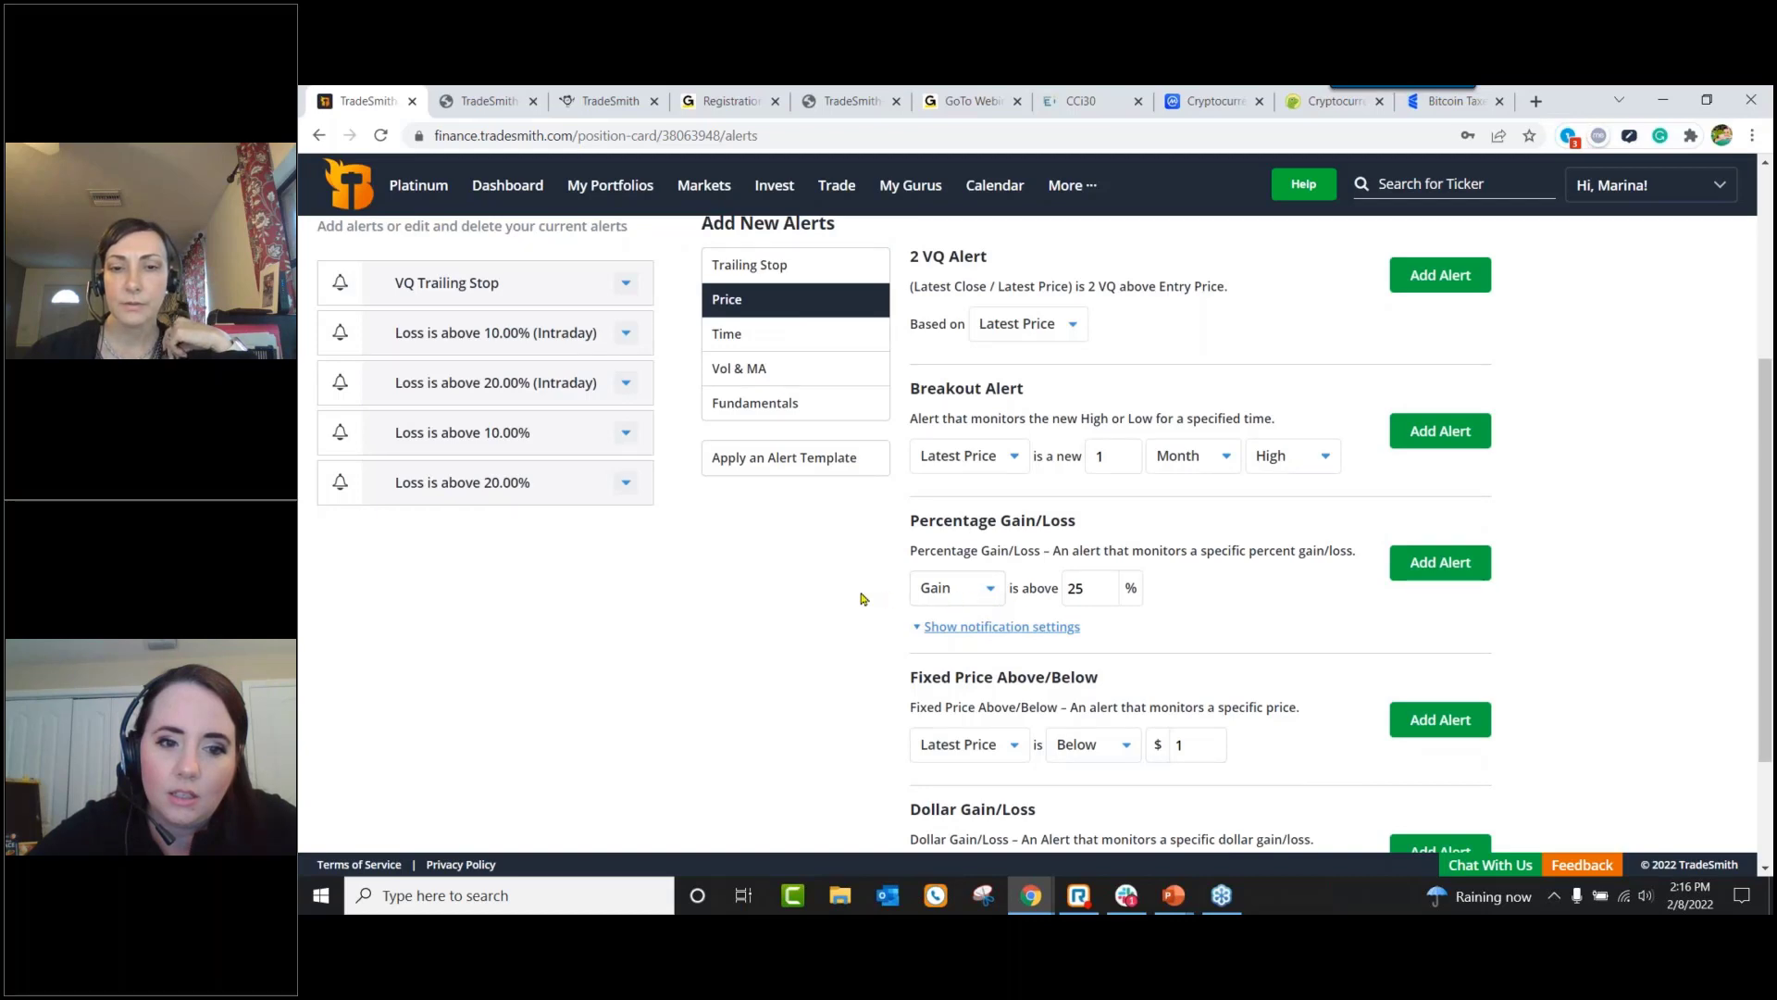
pyautogui.scroll(-4, 860, 598)
pyautogui.scroll(3, 860, 598)
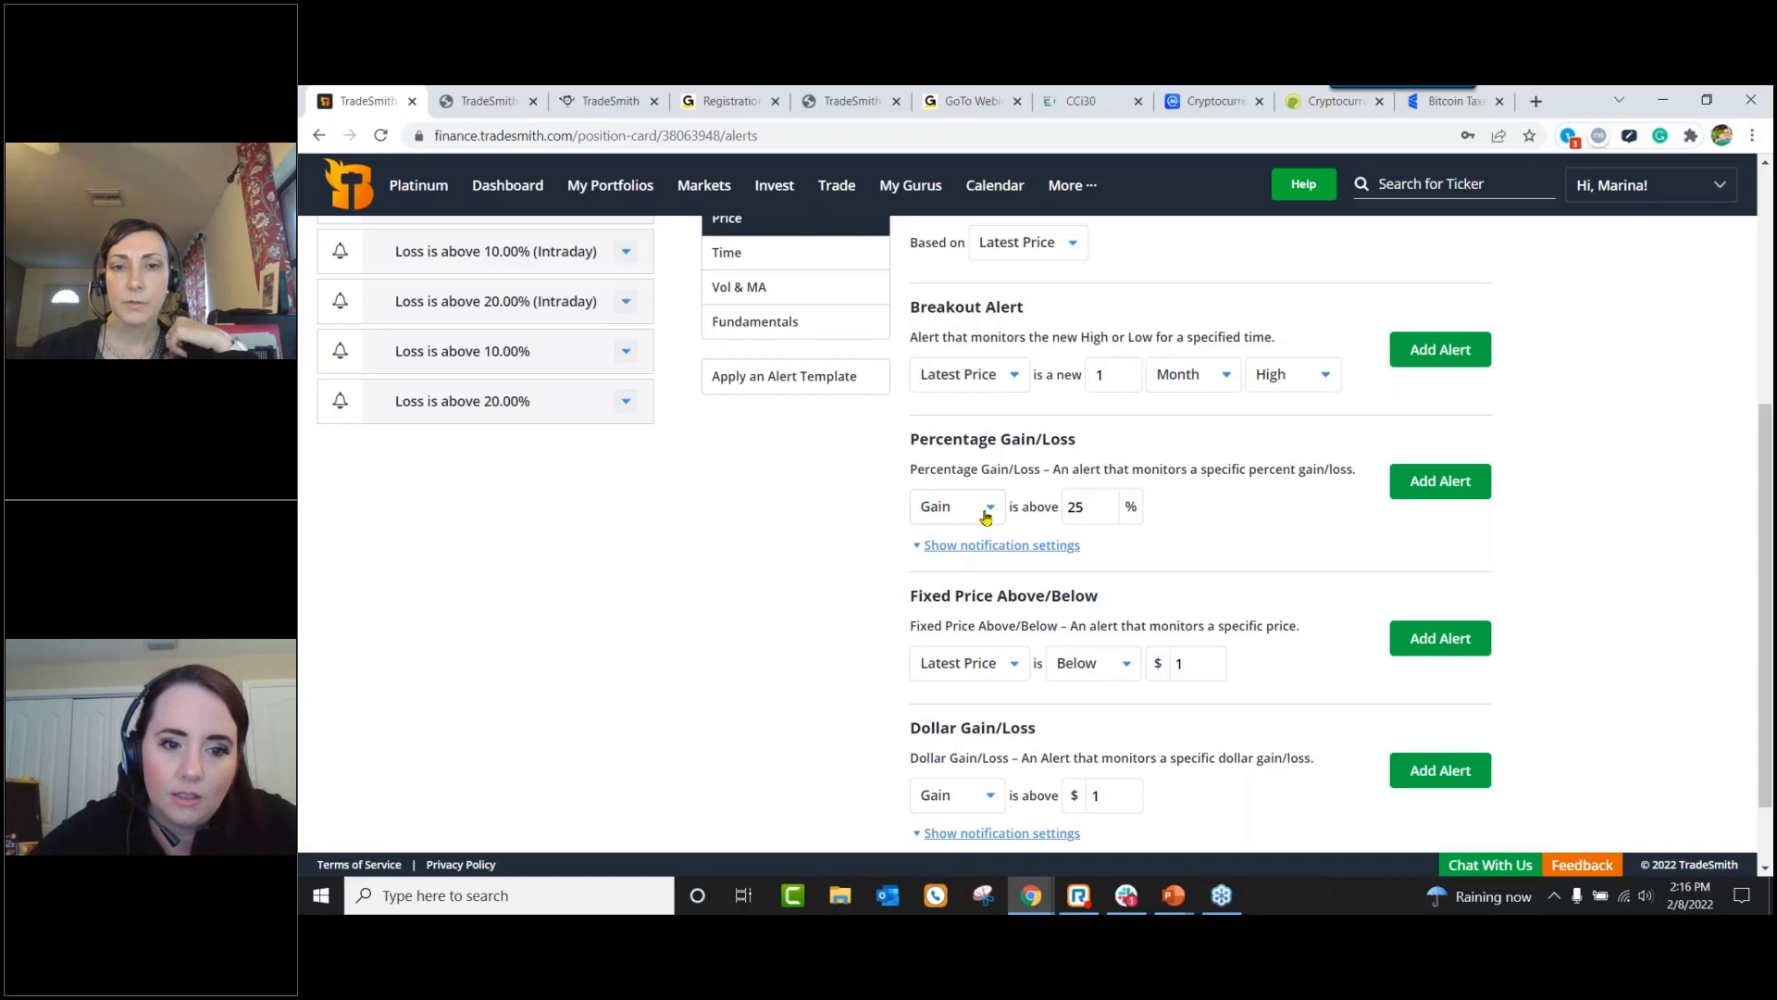
# Step: Set the Percentage Gain/Loss alert to a gain above 100% and show its notification settings, highlighting the Latest Price option
pyautogui.doubleClick(1074, 506)
pyautogui.write('100')
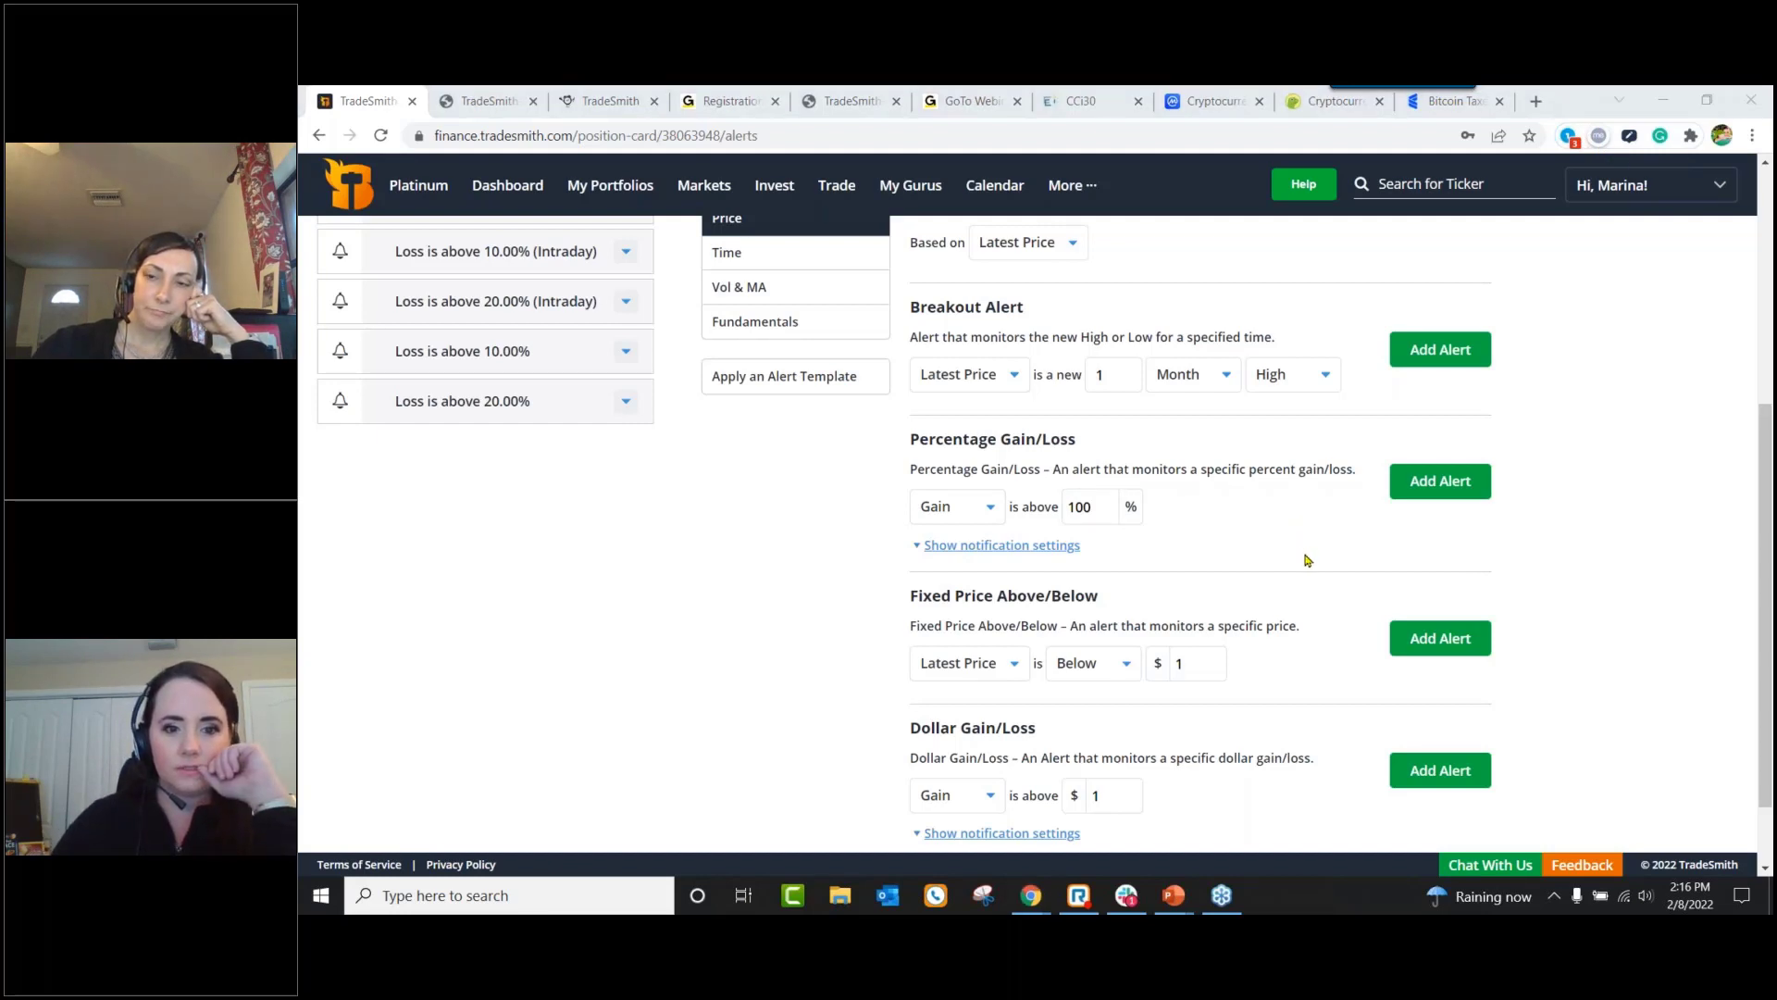
pyautogui.click(1017, 548)
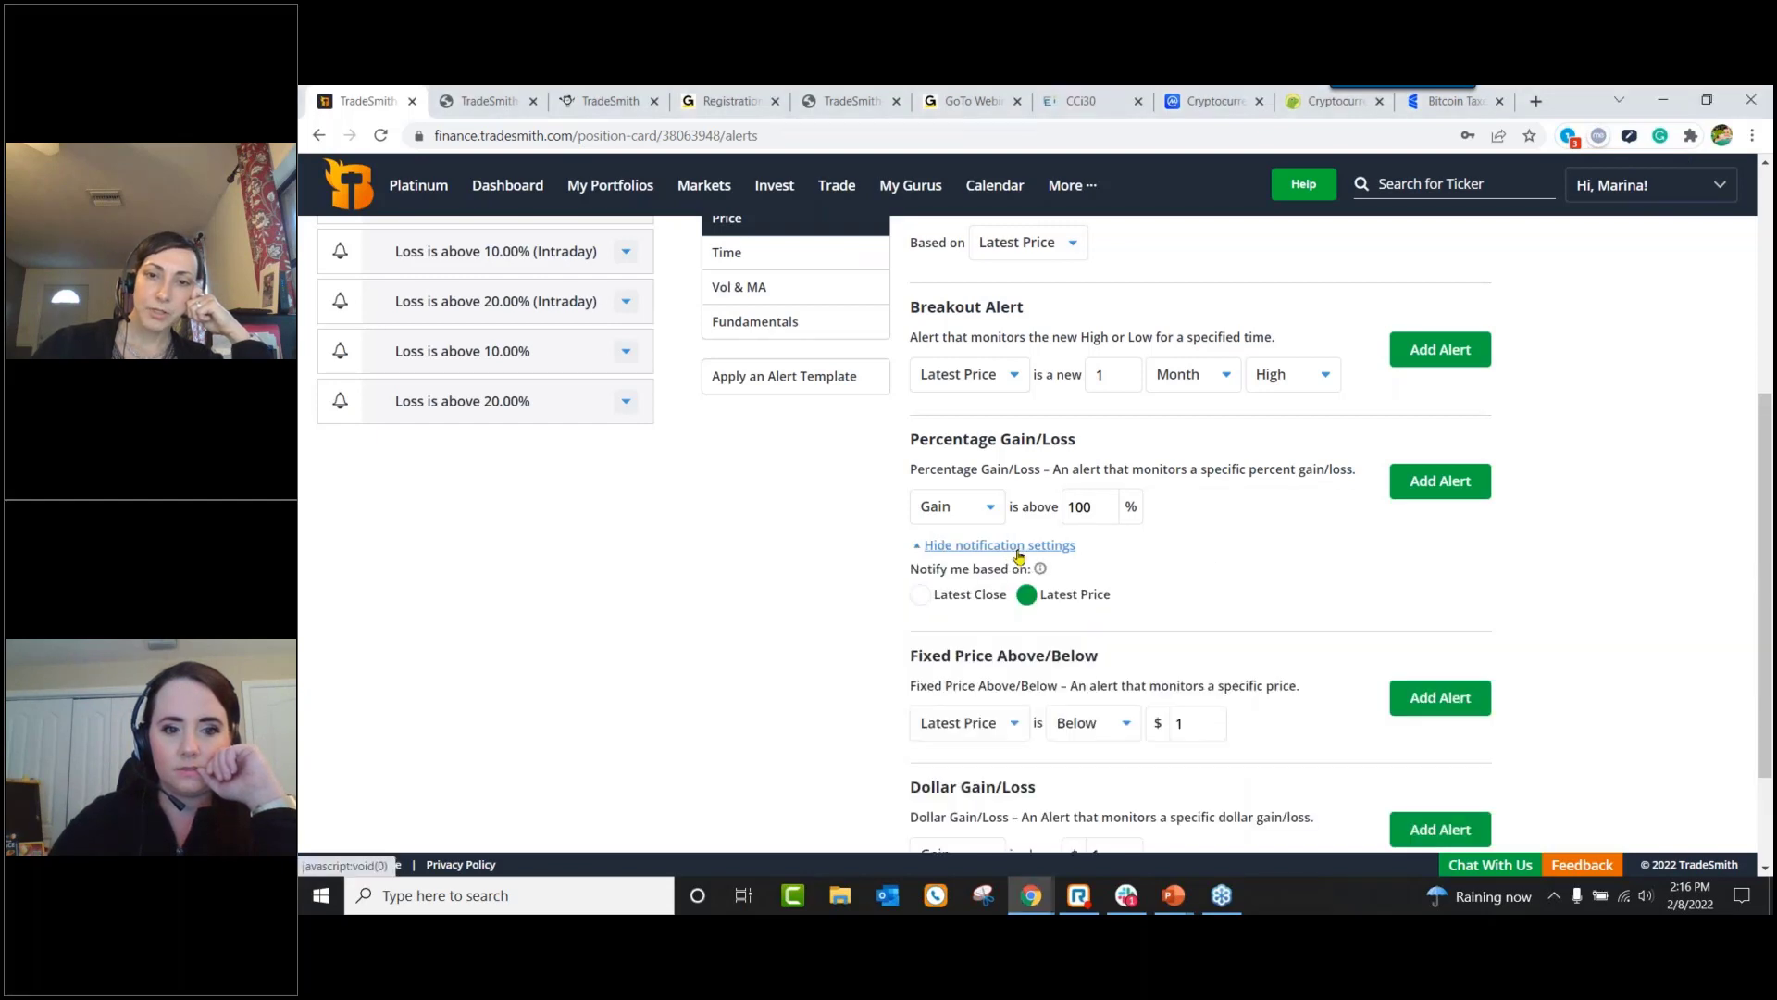
pyautogui.moveTo(1043, 603); pyautogui.dragTo(1115, 595)
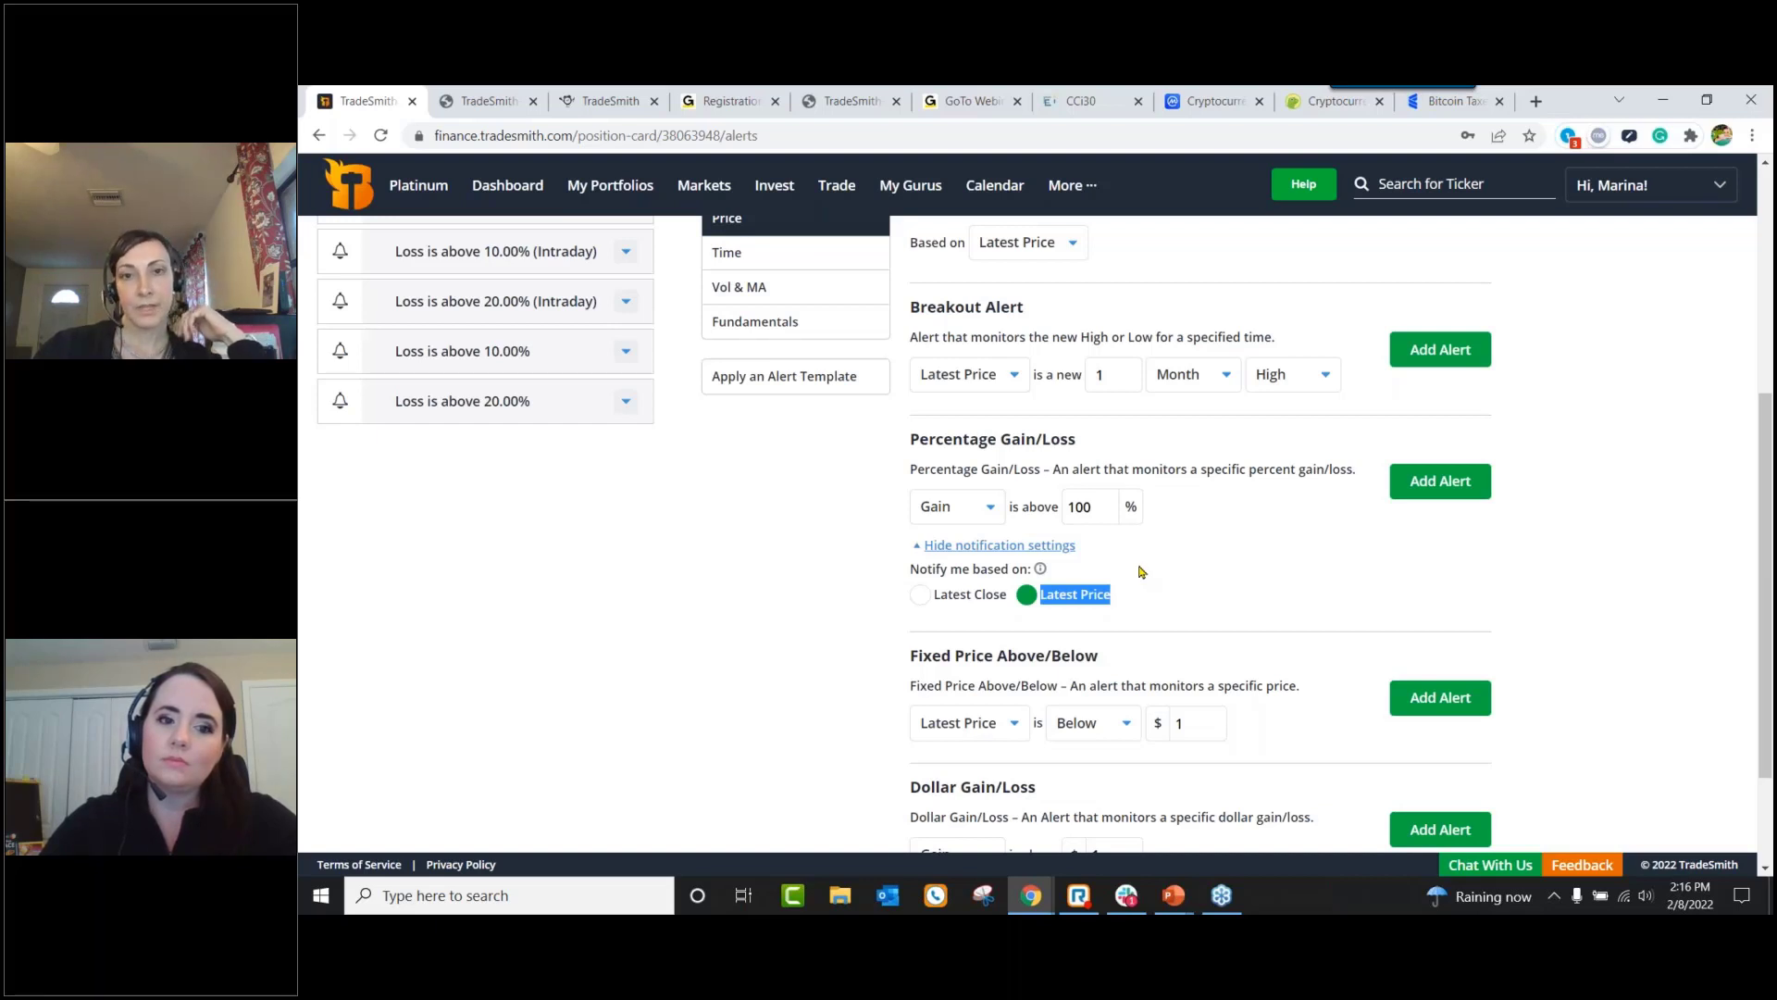
# Step: Go back to the watch-only portfolios and open the positions of the CCi30 portfolio
pyautogui.click(1067, 190)
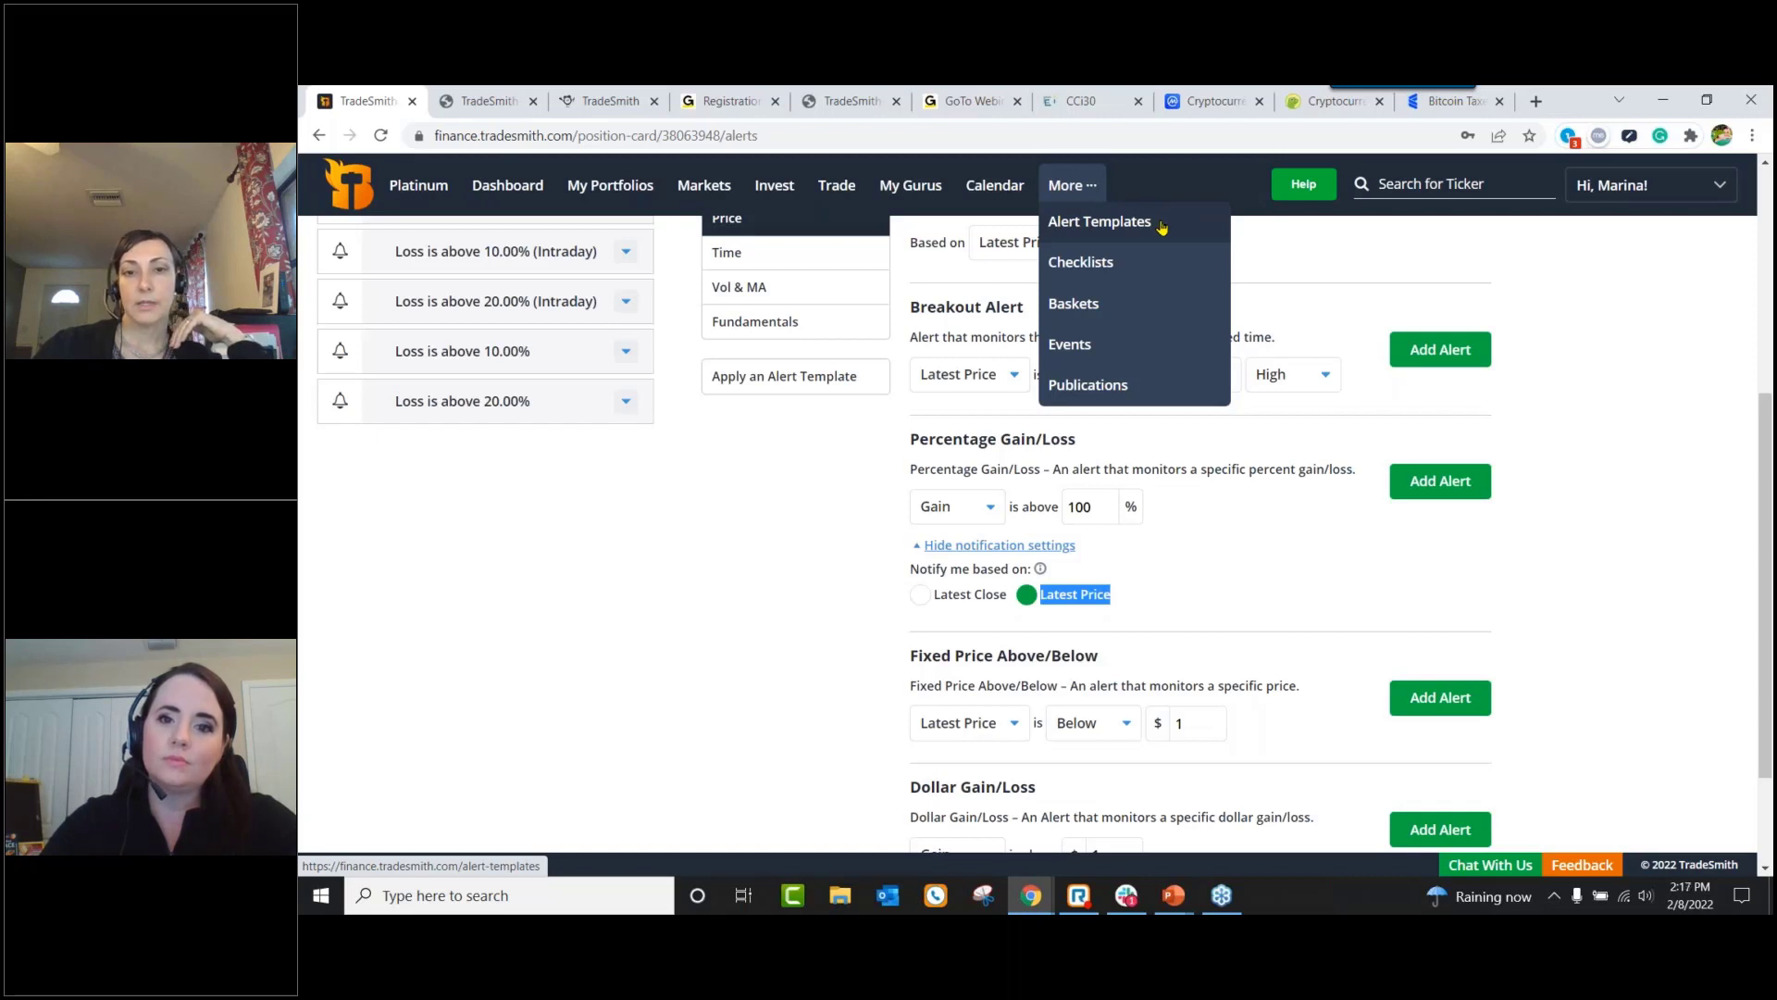
pyautogui.click(662, 305)
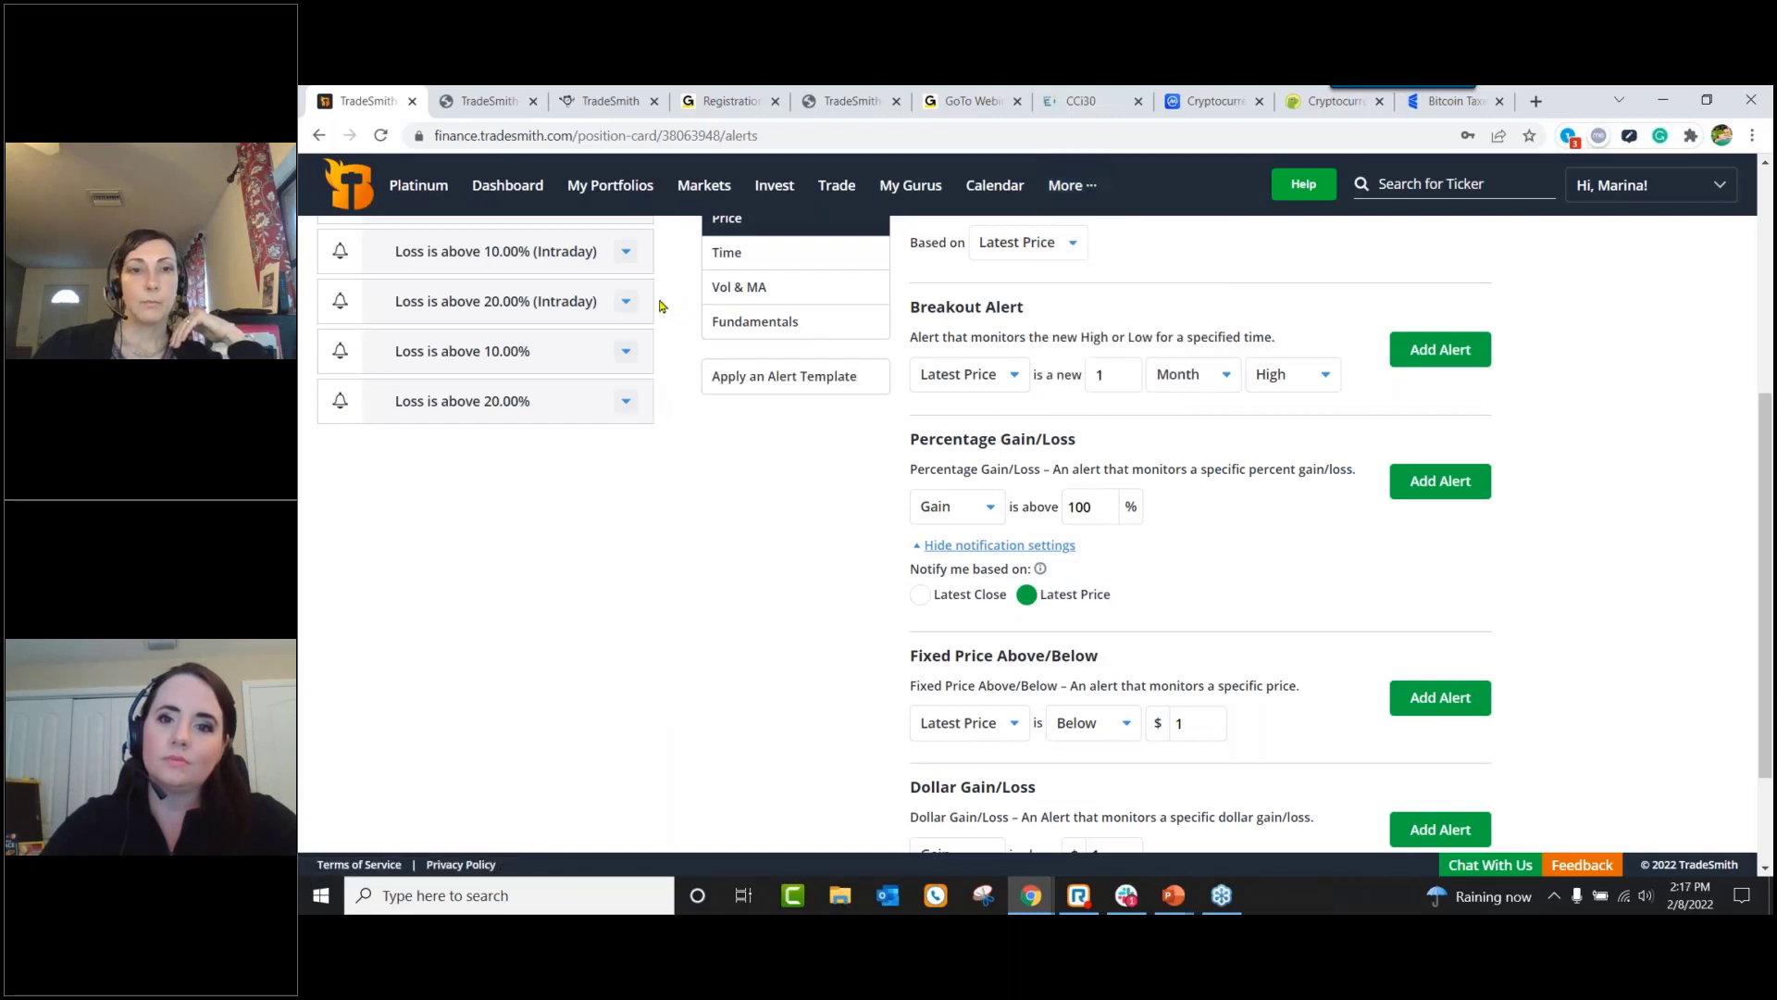
pyautogui.click(606, 186)
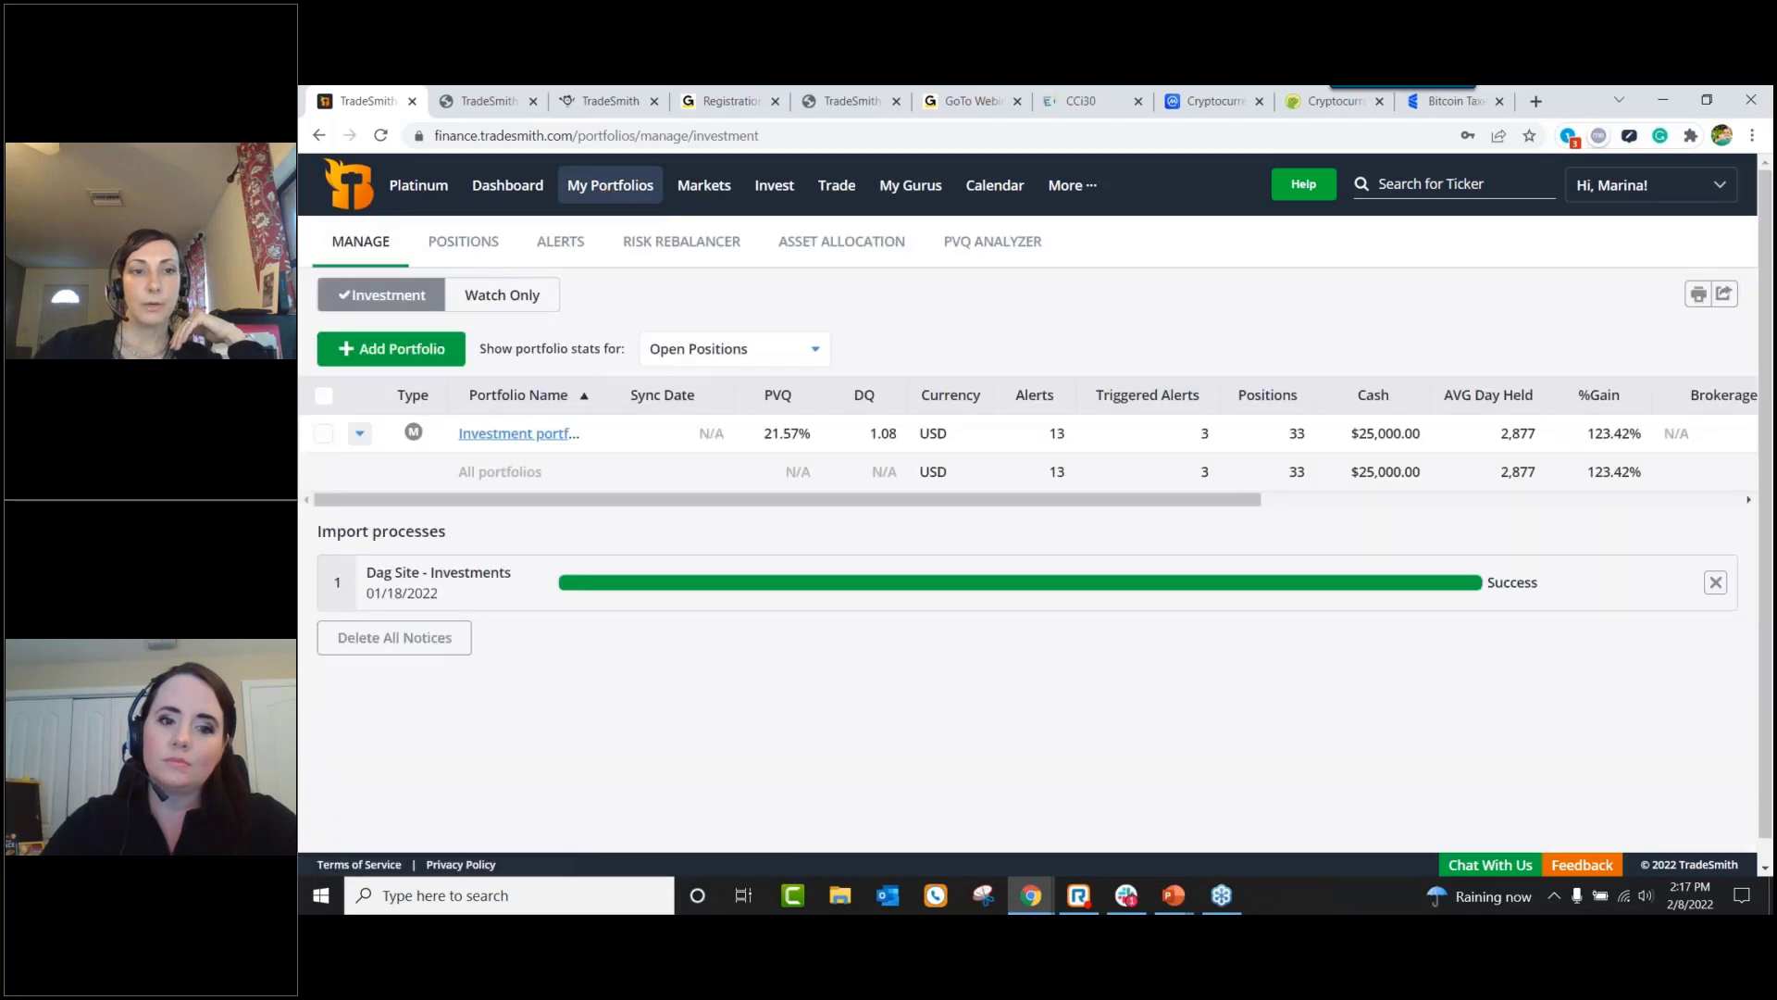
pyautogui.click(507, 295)
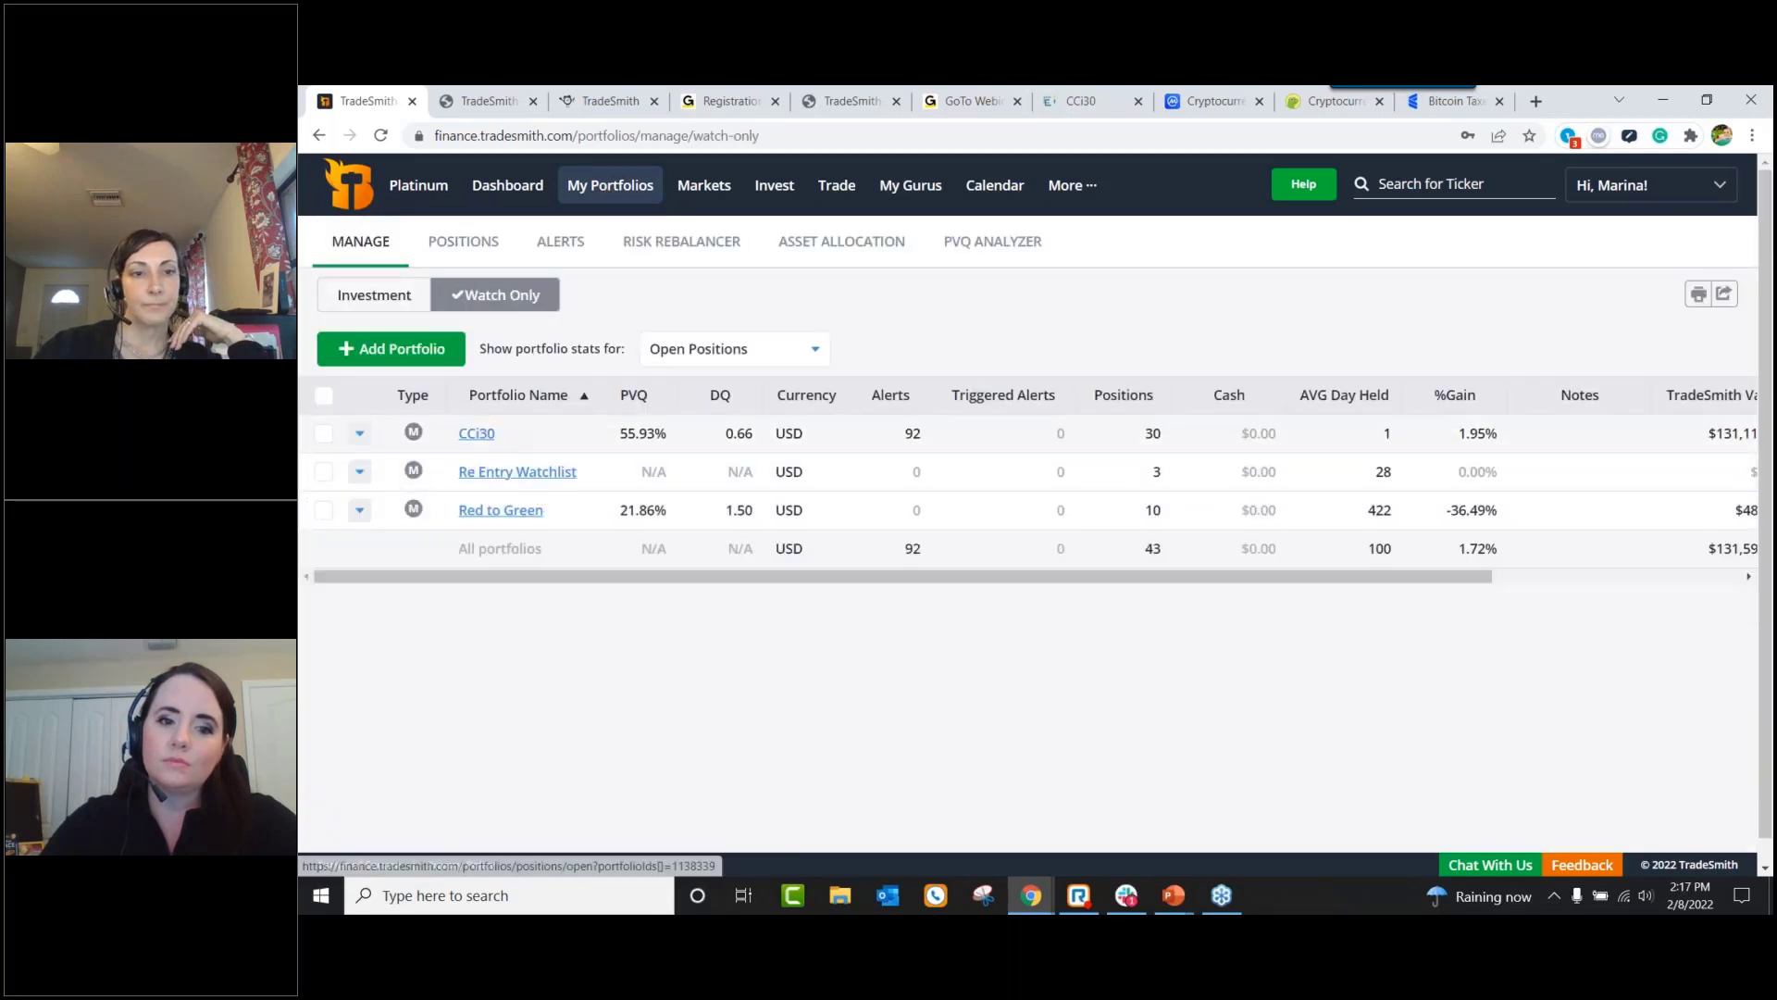
pyautogui.click(477, 433)
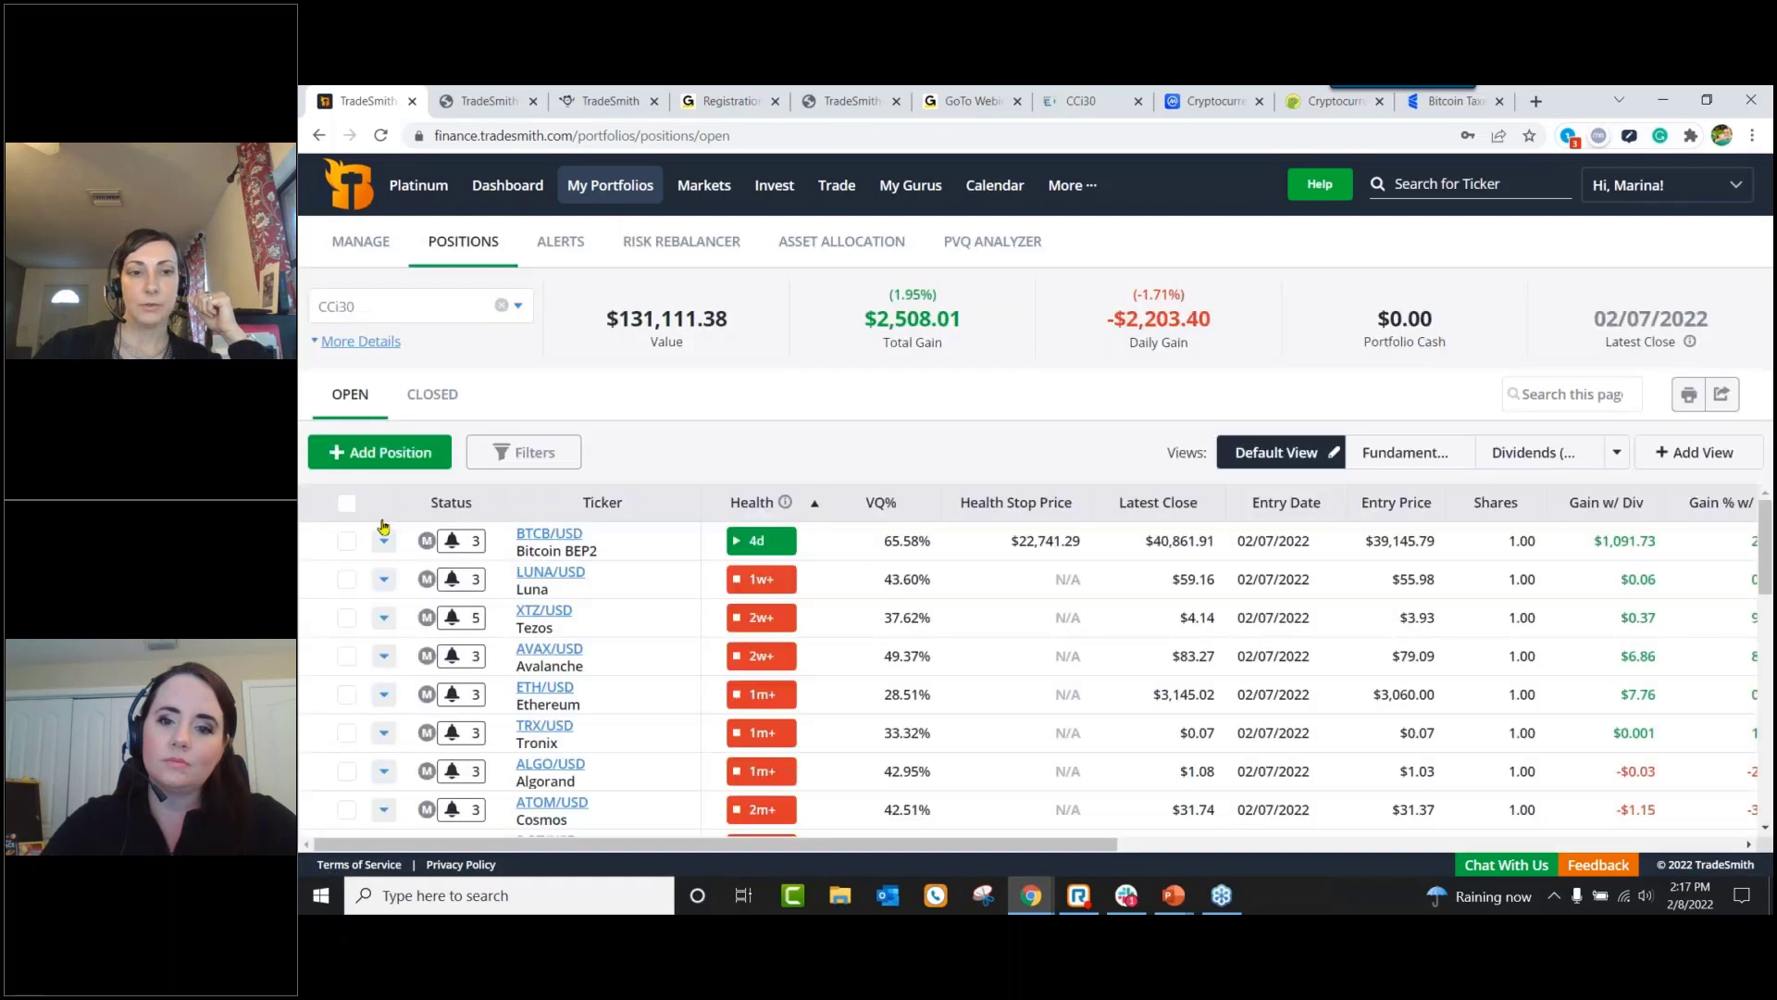
# Step: Select all CCi30 positions, examine the alert templates that can be applied to them in bulk, and dismiss the Add Alert dialog
pyautogui.click(348, 505)
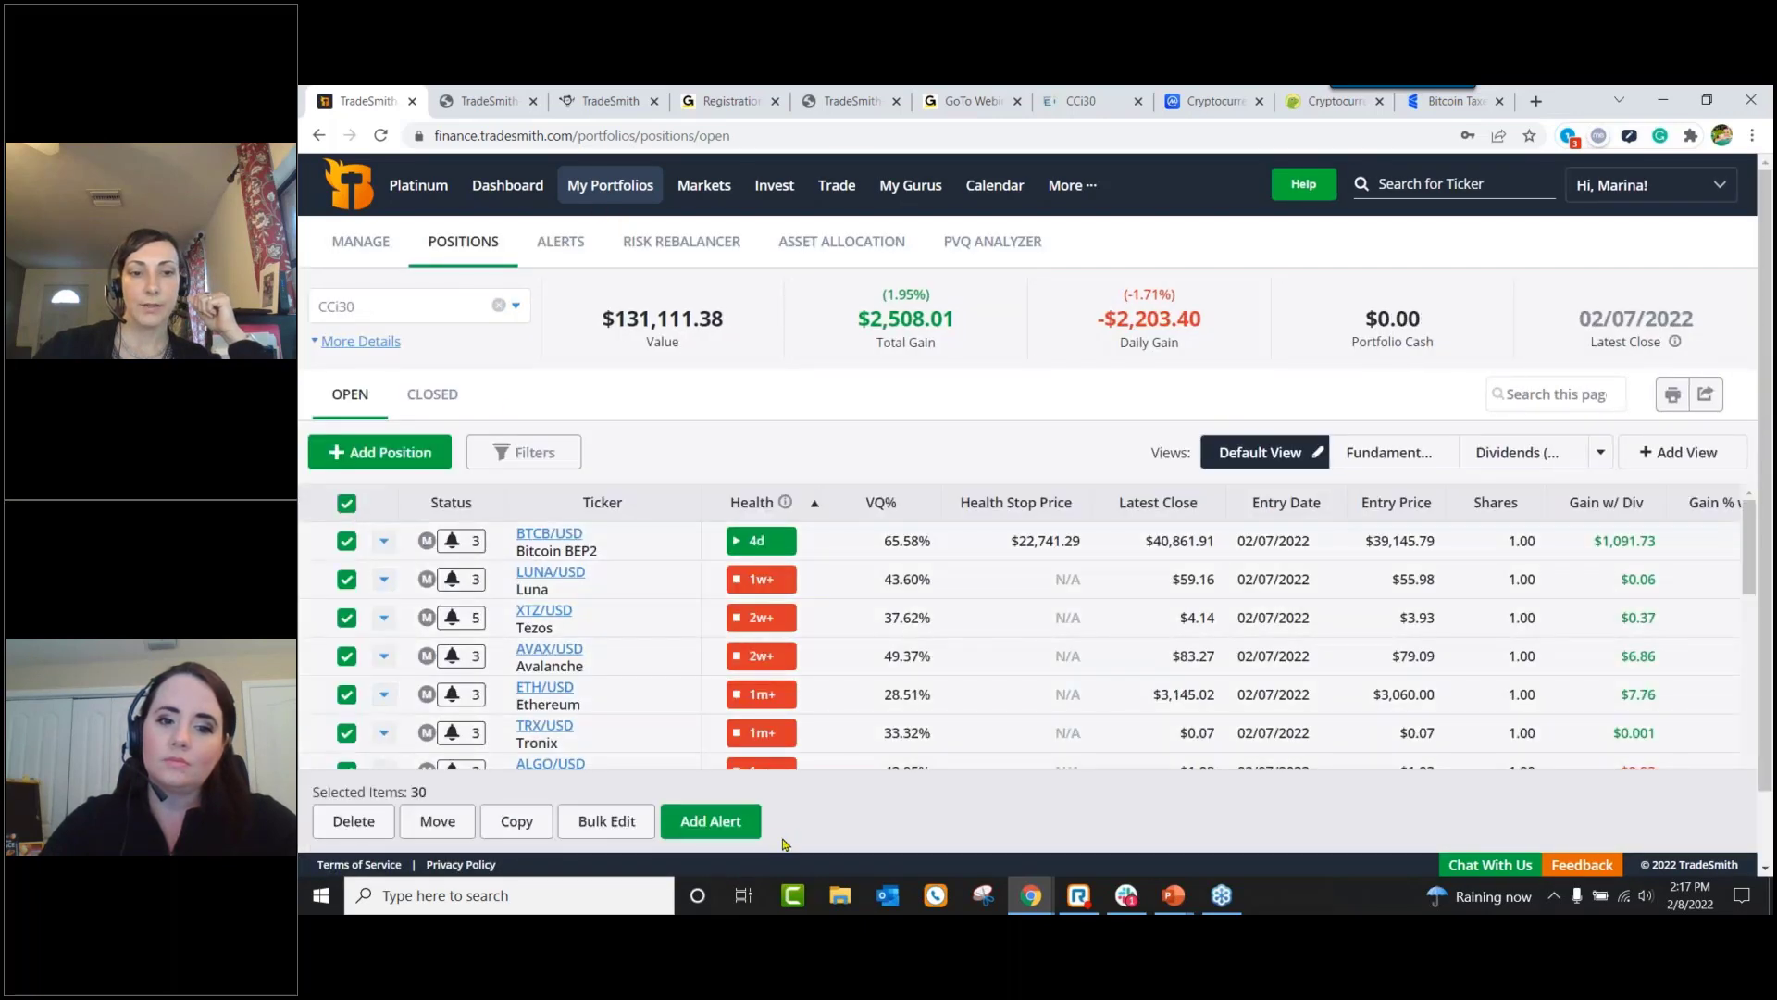
pyautogui.click(736, 823)
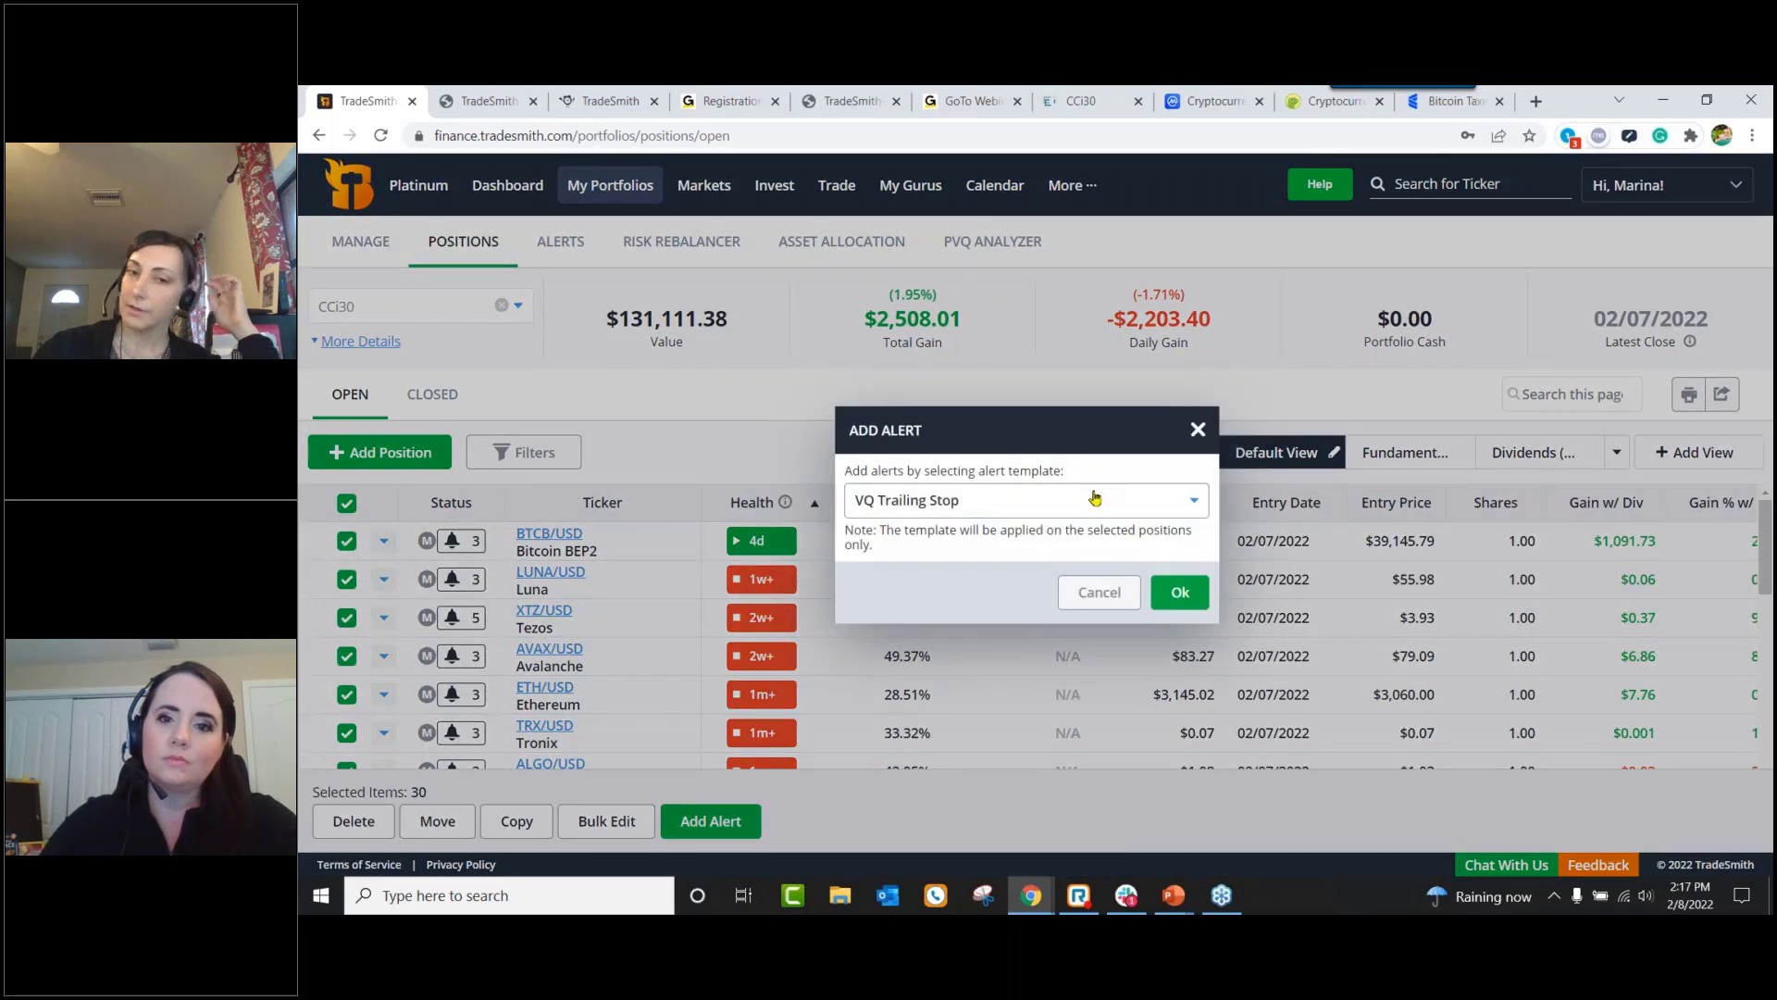
pyautogui.click(1092, 502)
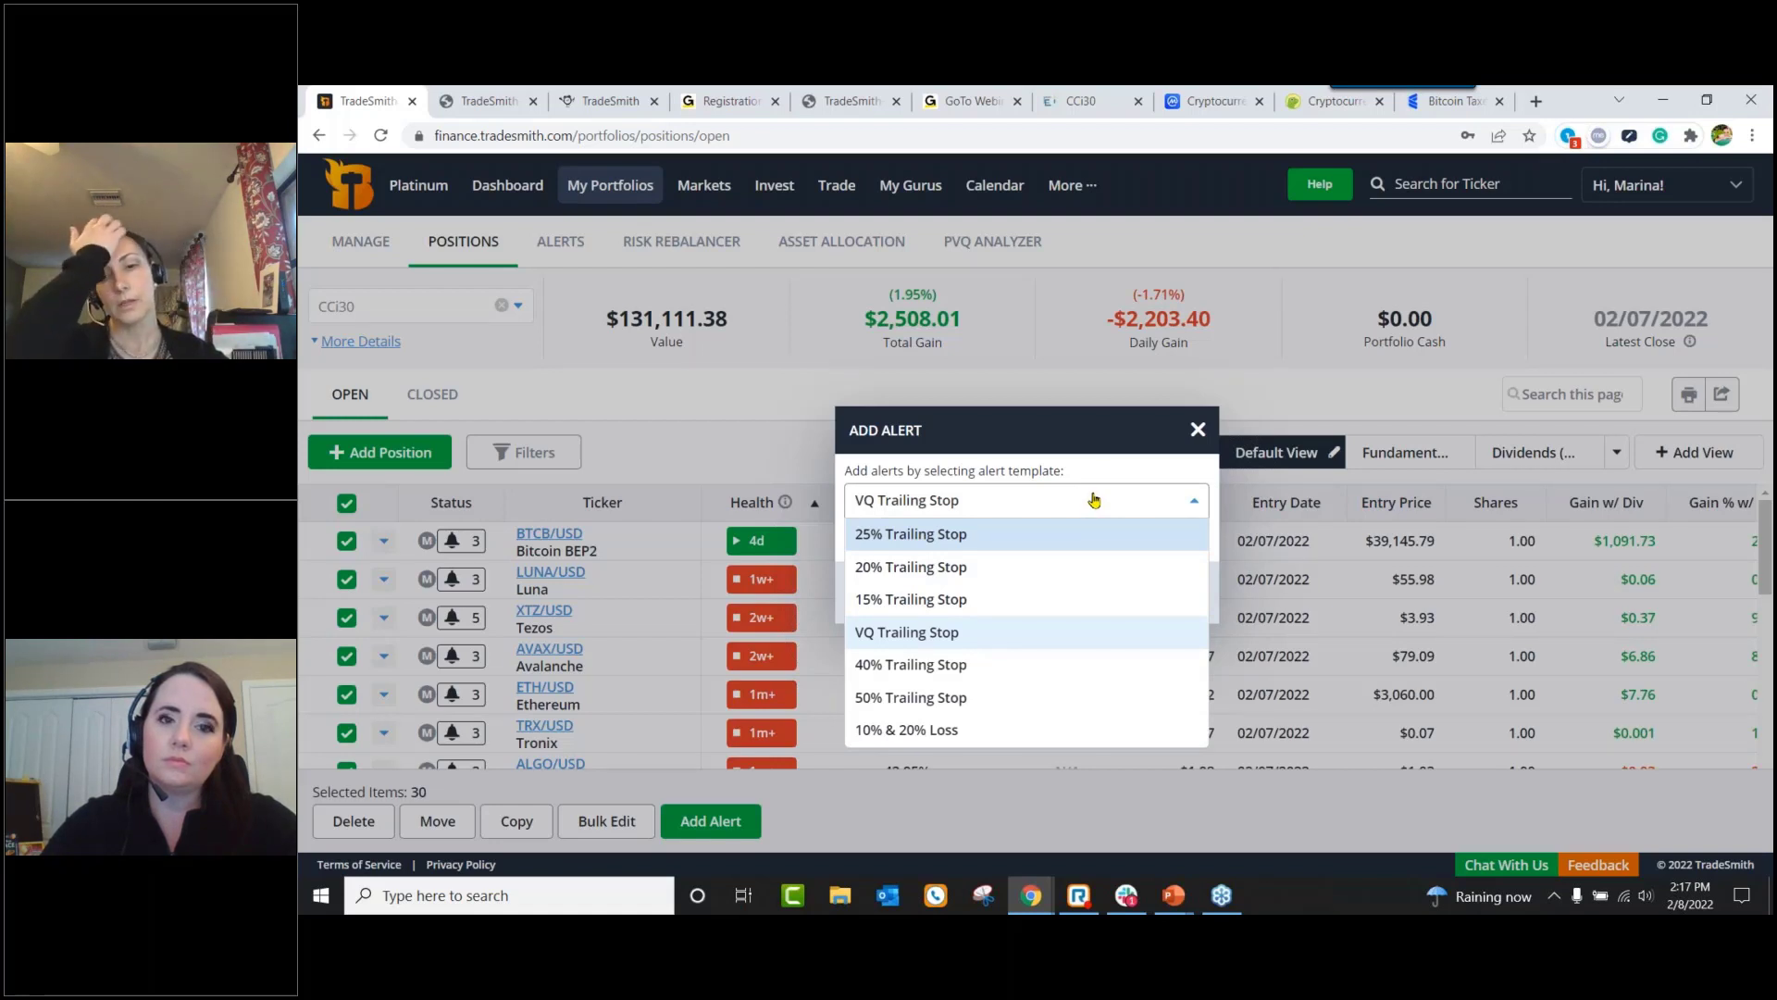
pyautogui.click(1101, 375)
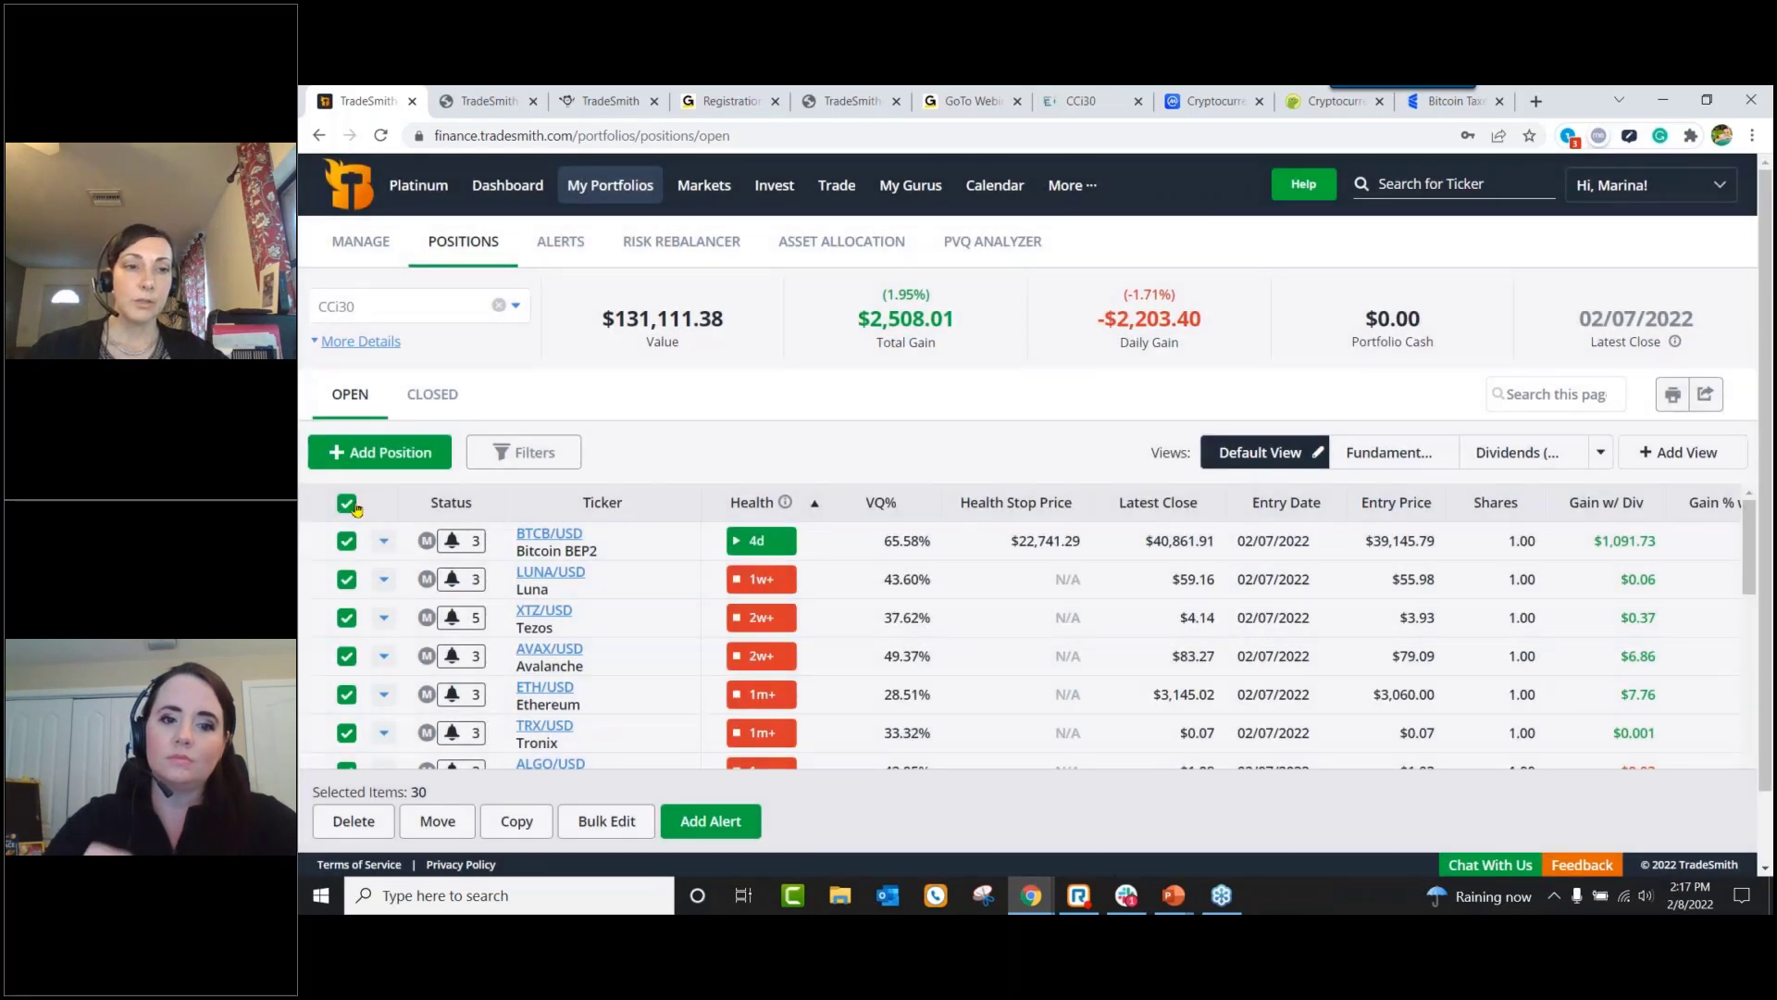
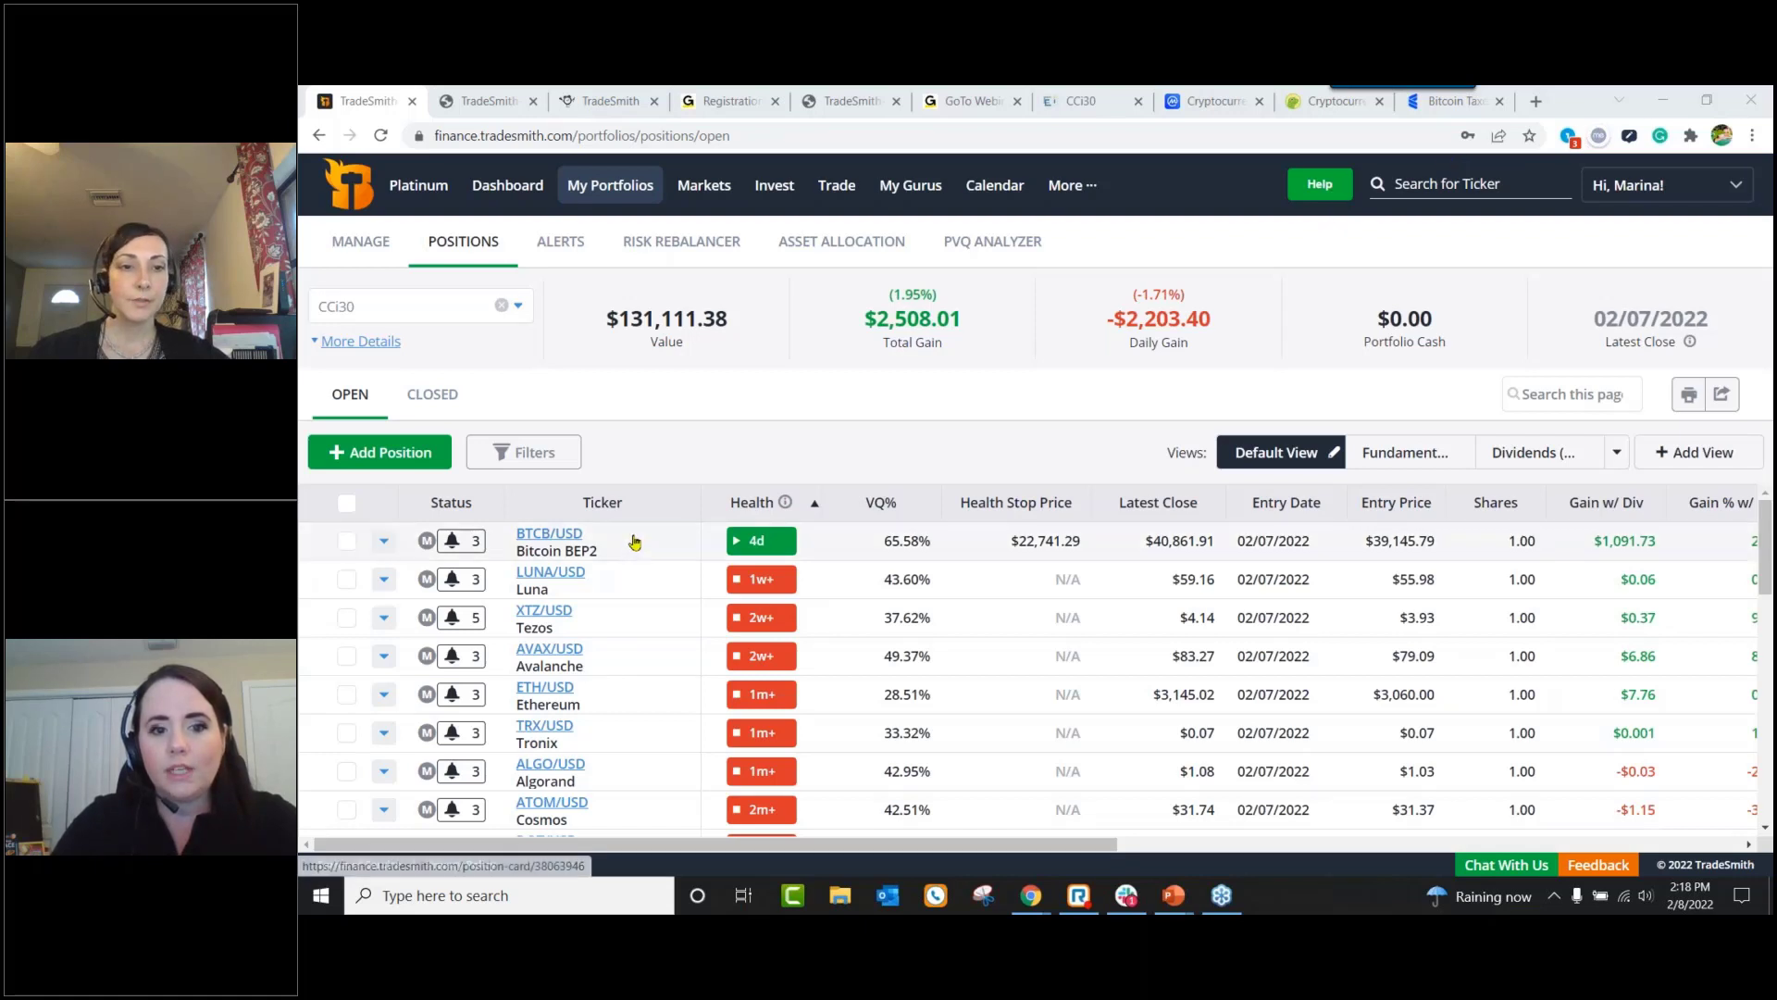
pyautogui.click(346, 509)
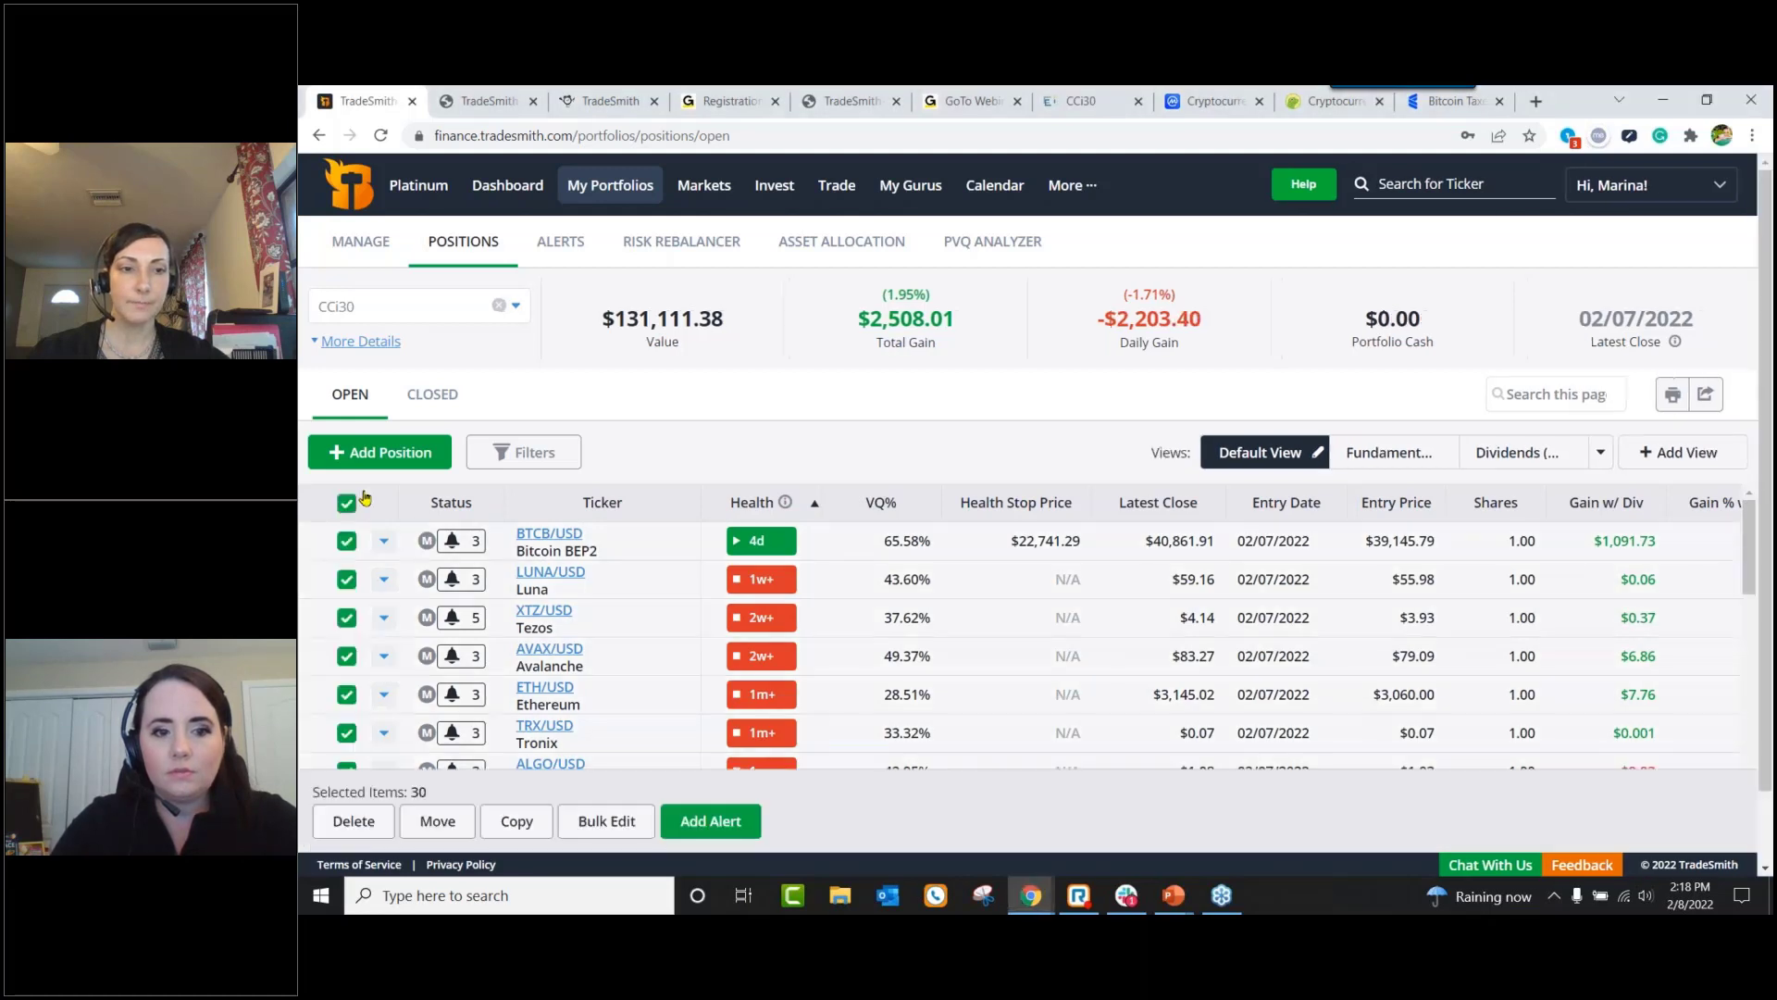
pyautogui.click(615, 825)
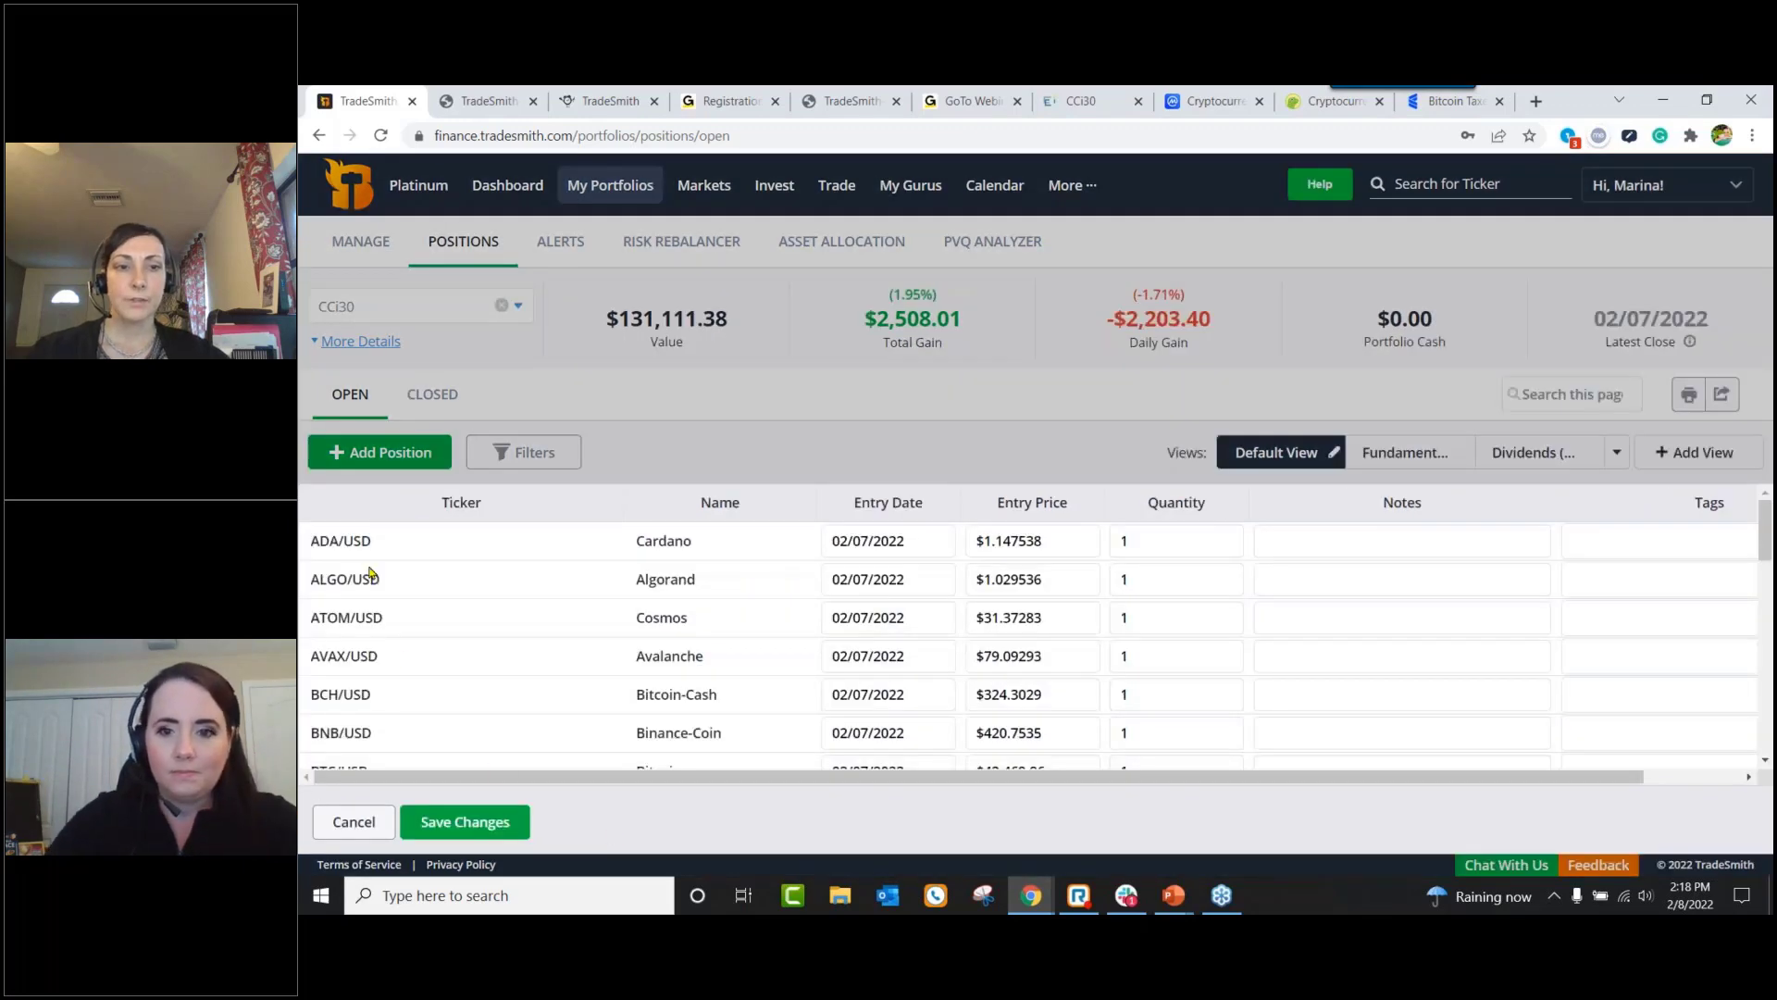
pyautogui.click(348, 825)
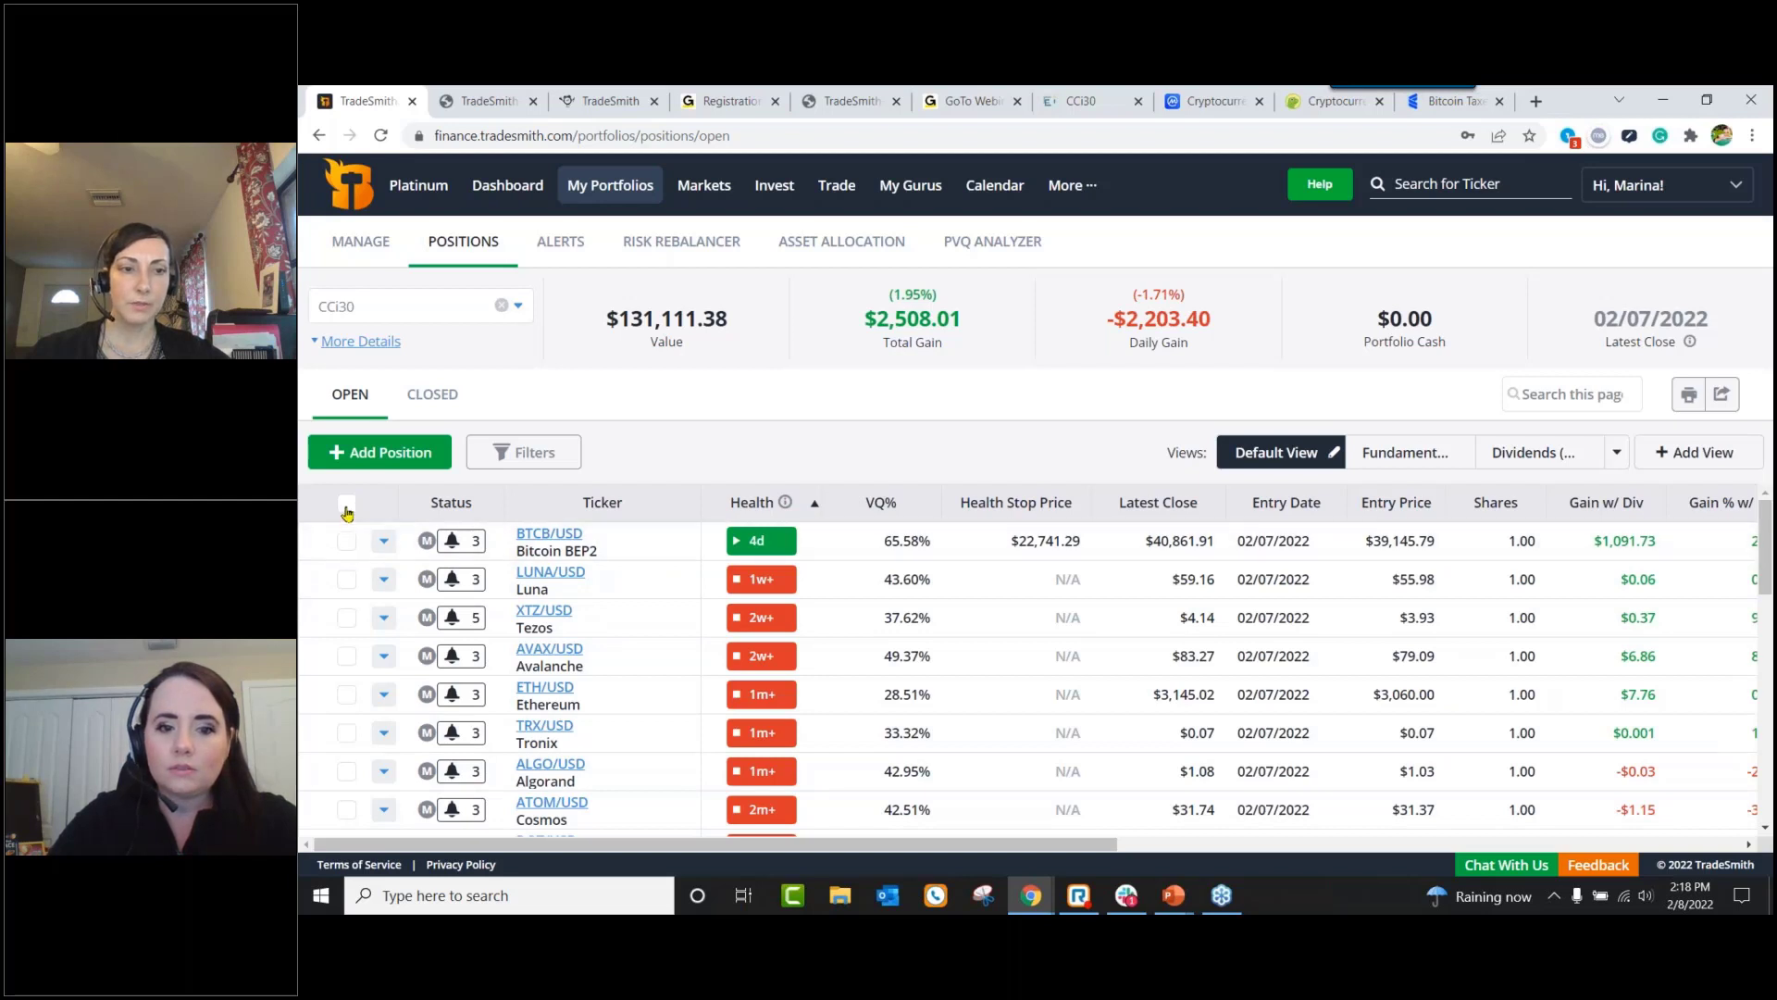
# Step: Open all CCi30 positions for bulk editing and show the Notes field of the Cardano position
pyautogui.click(346, 505)
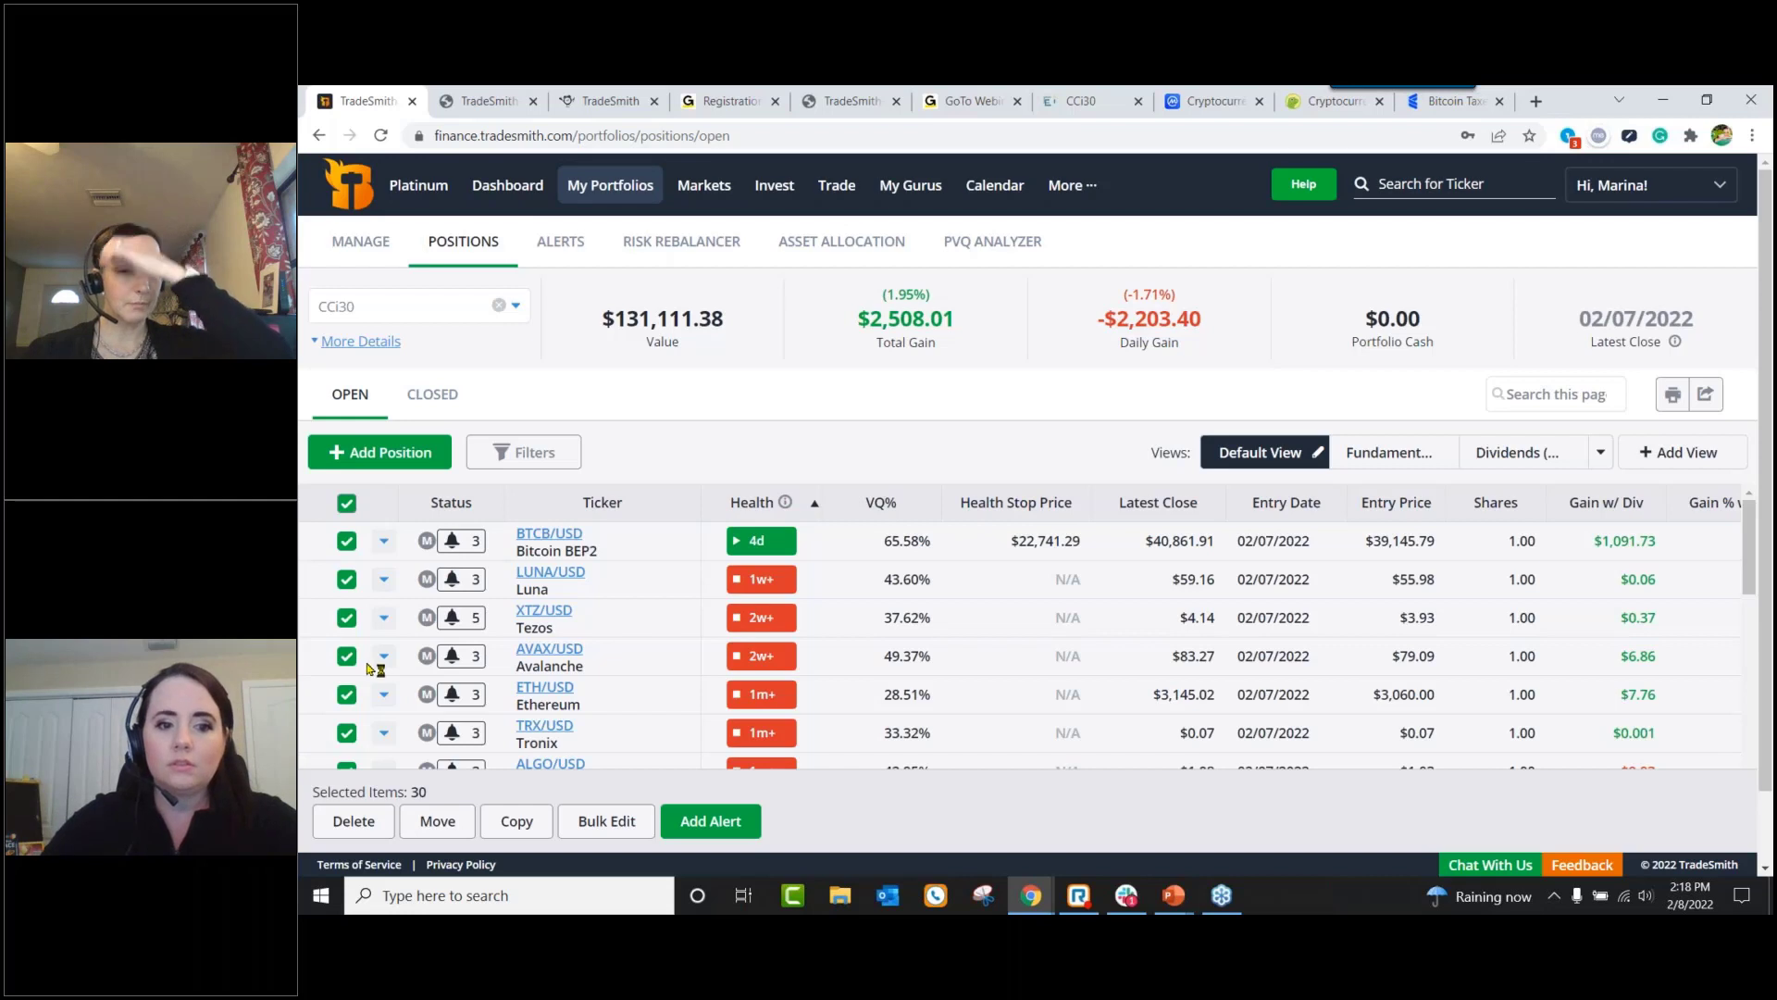
pyautogui.click(608, 822)
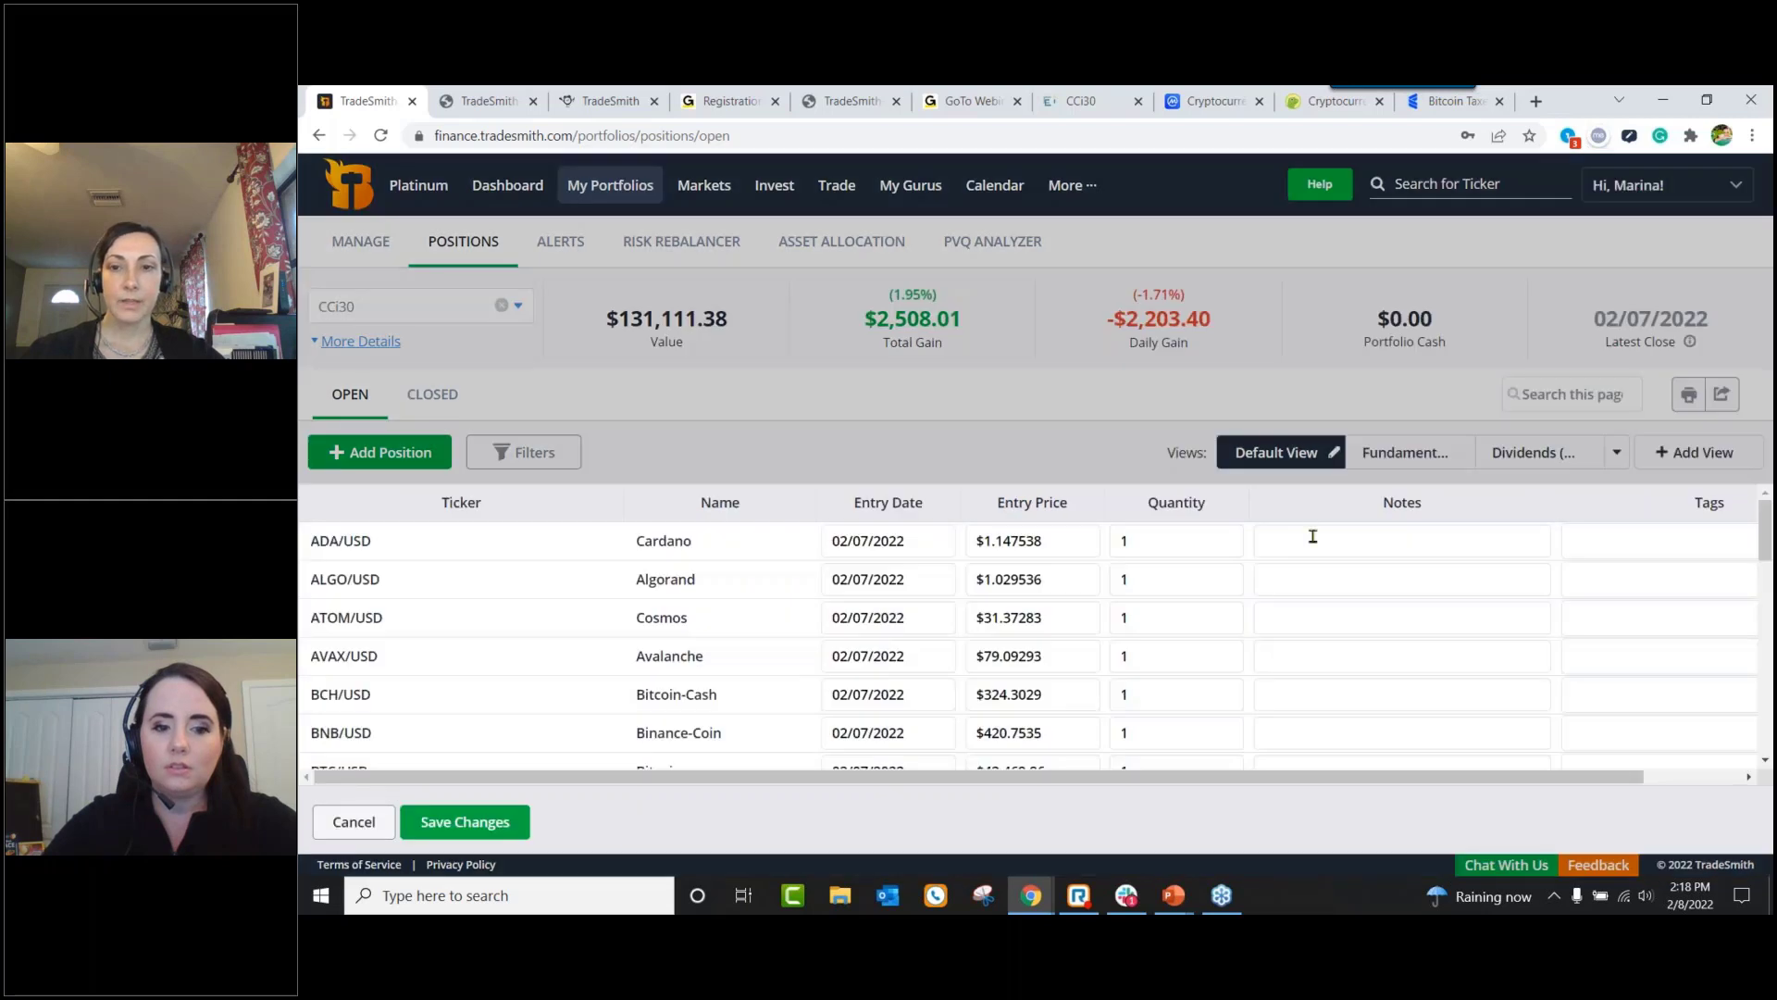
pyautogui.click(1313, 536)
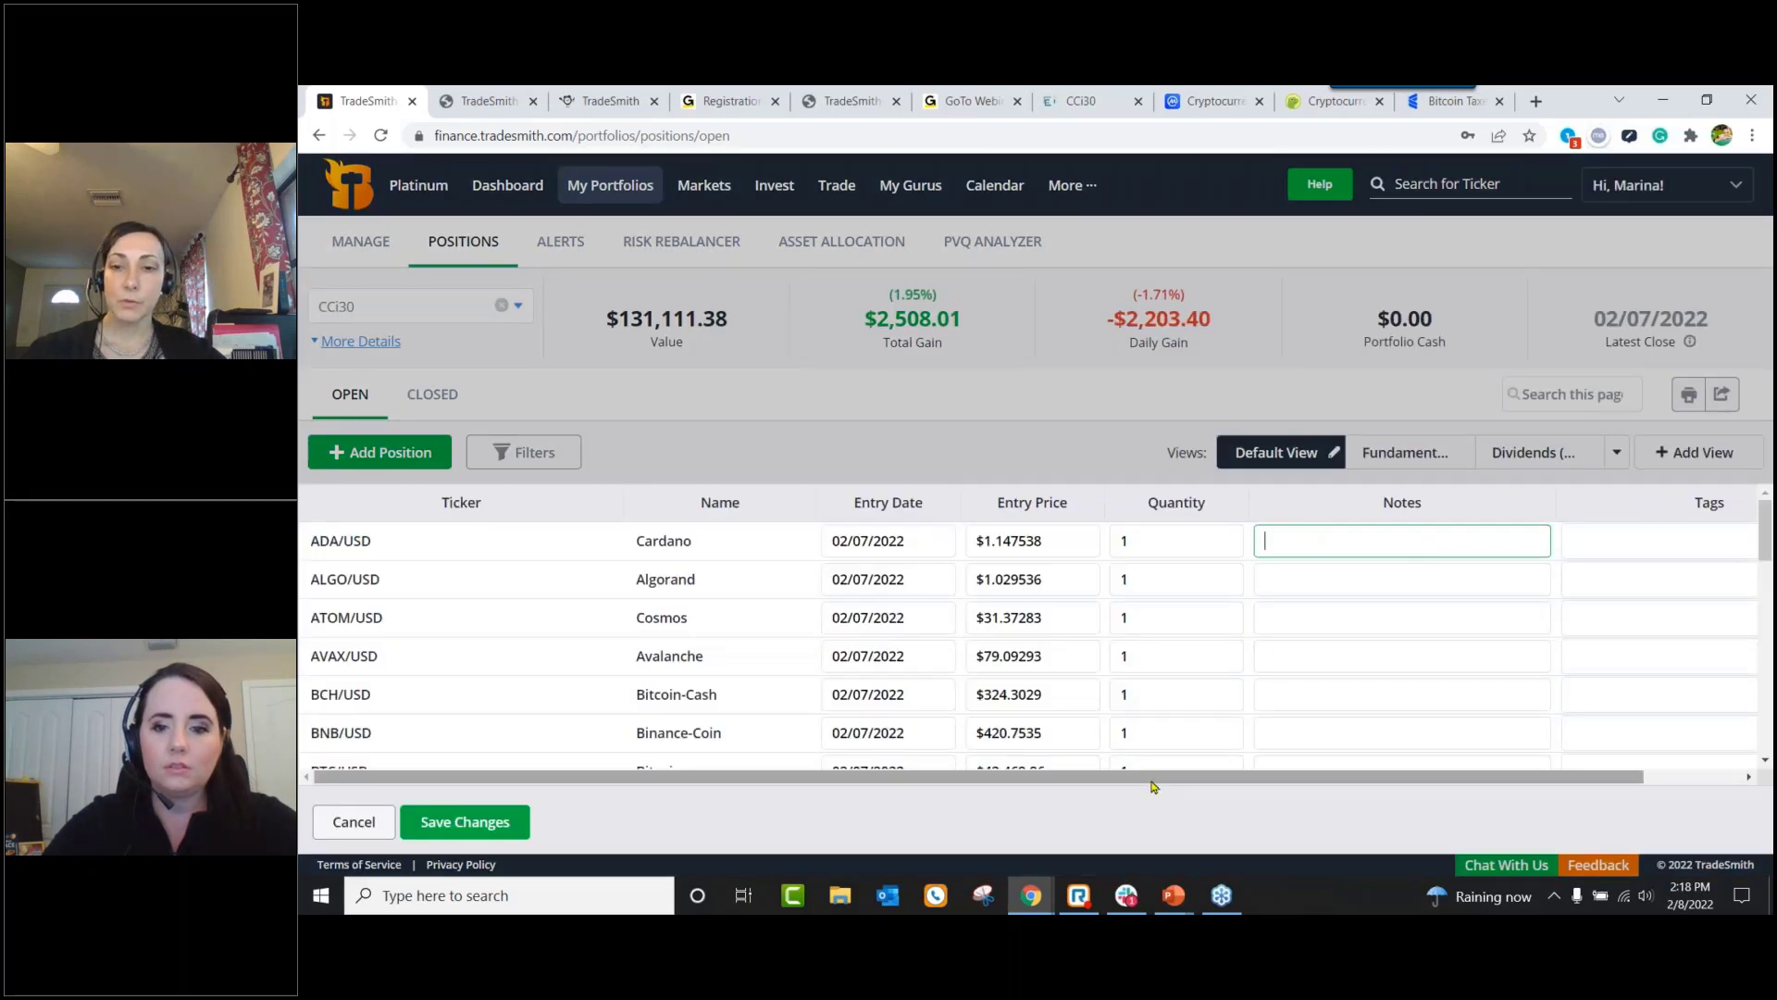
pyautogui.moveTo(1152, 778); pyautogui.dragTo(1249, 778)
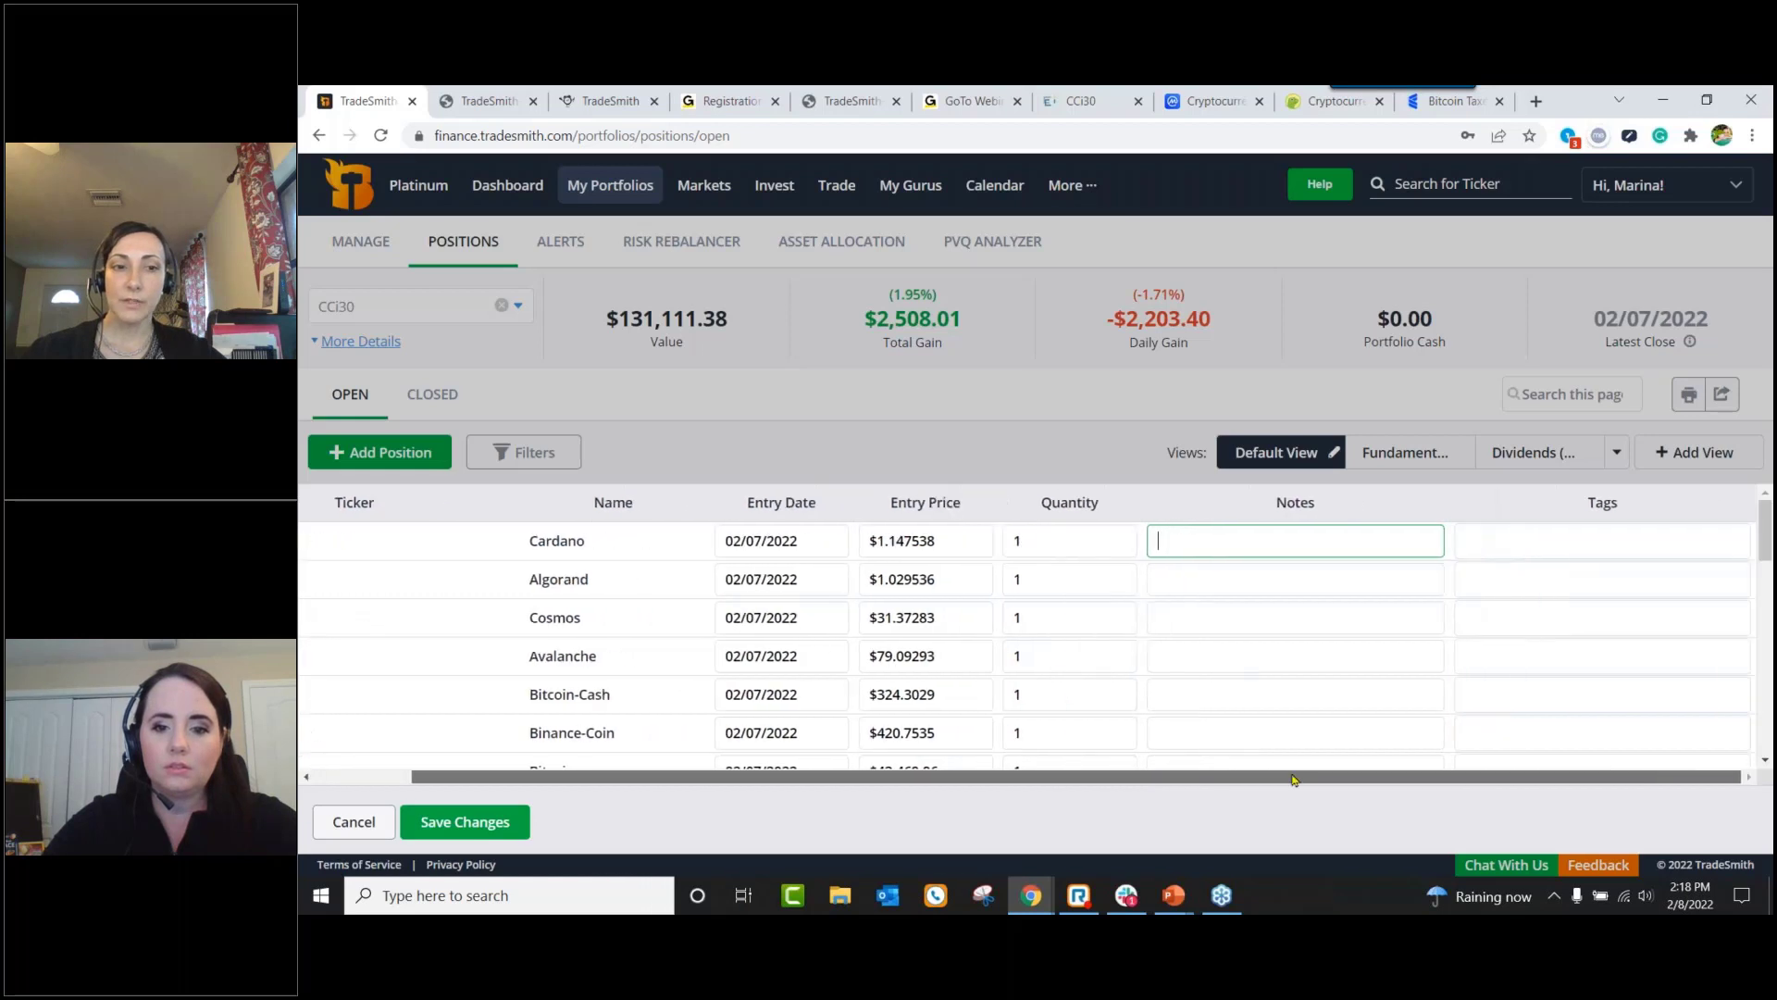
# Step: Examine the tags offered for the Cardano position, and cancel the bulk edit of all positions
pyautogui.click(1505, 532)
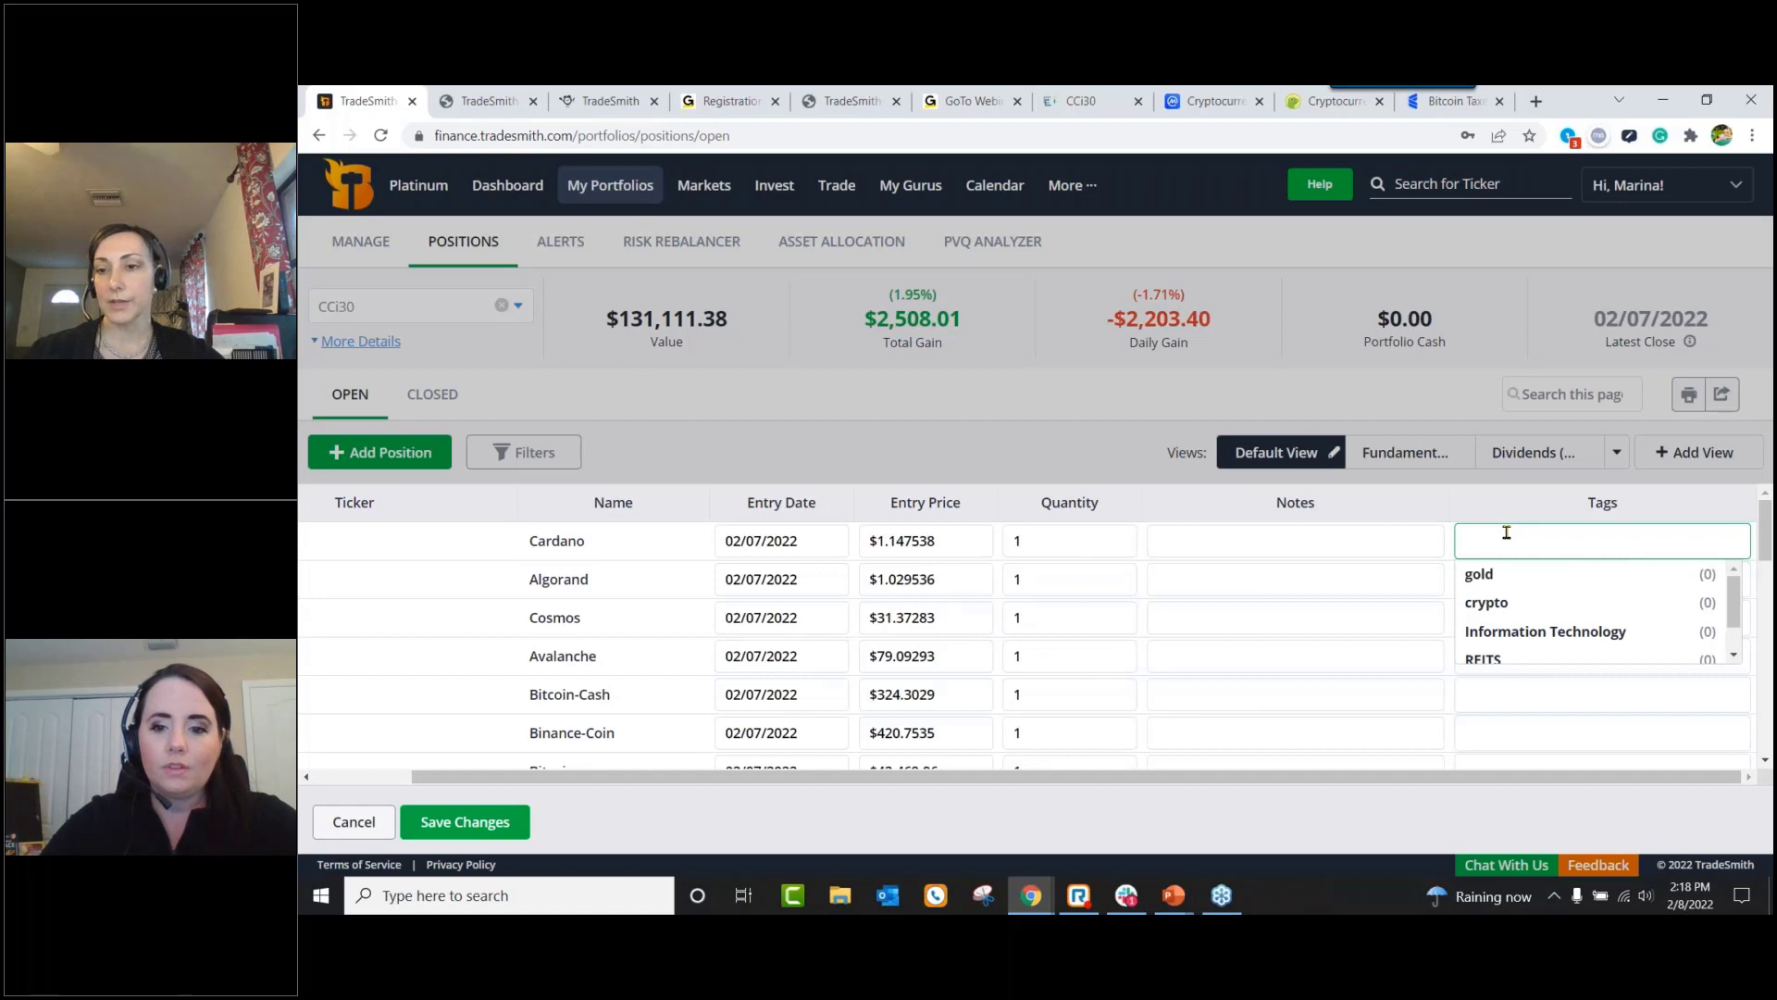
pyautogui.scroll(-1, 1738, 593)
pyautogui.scroll(1, 1741, 592)
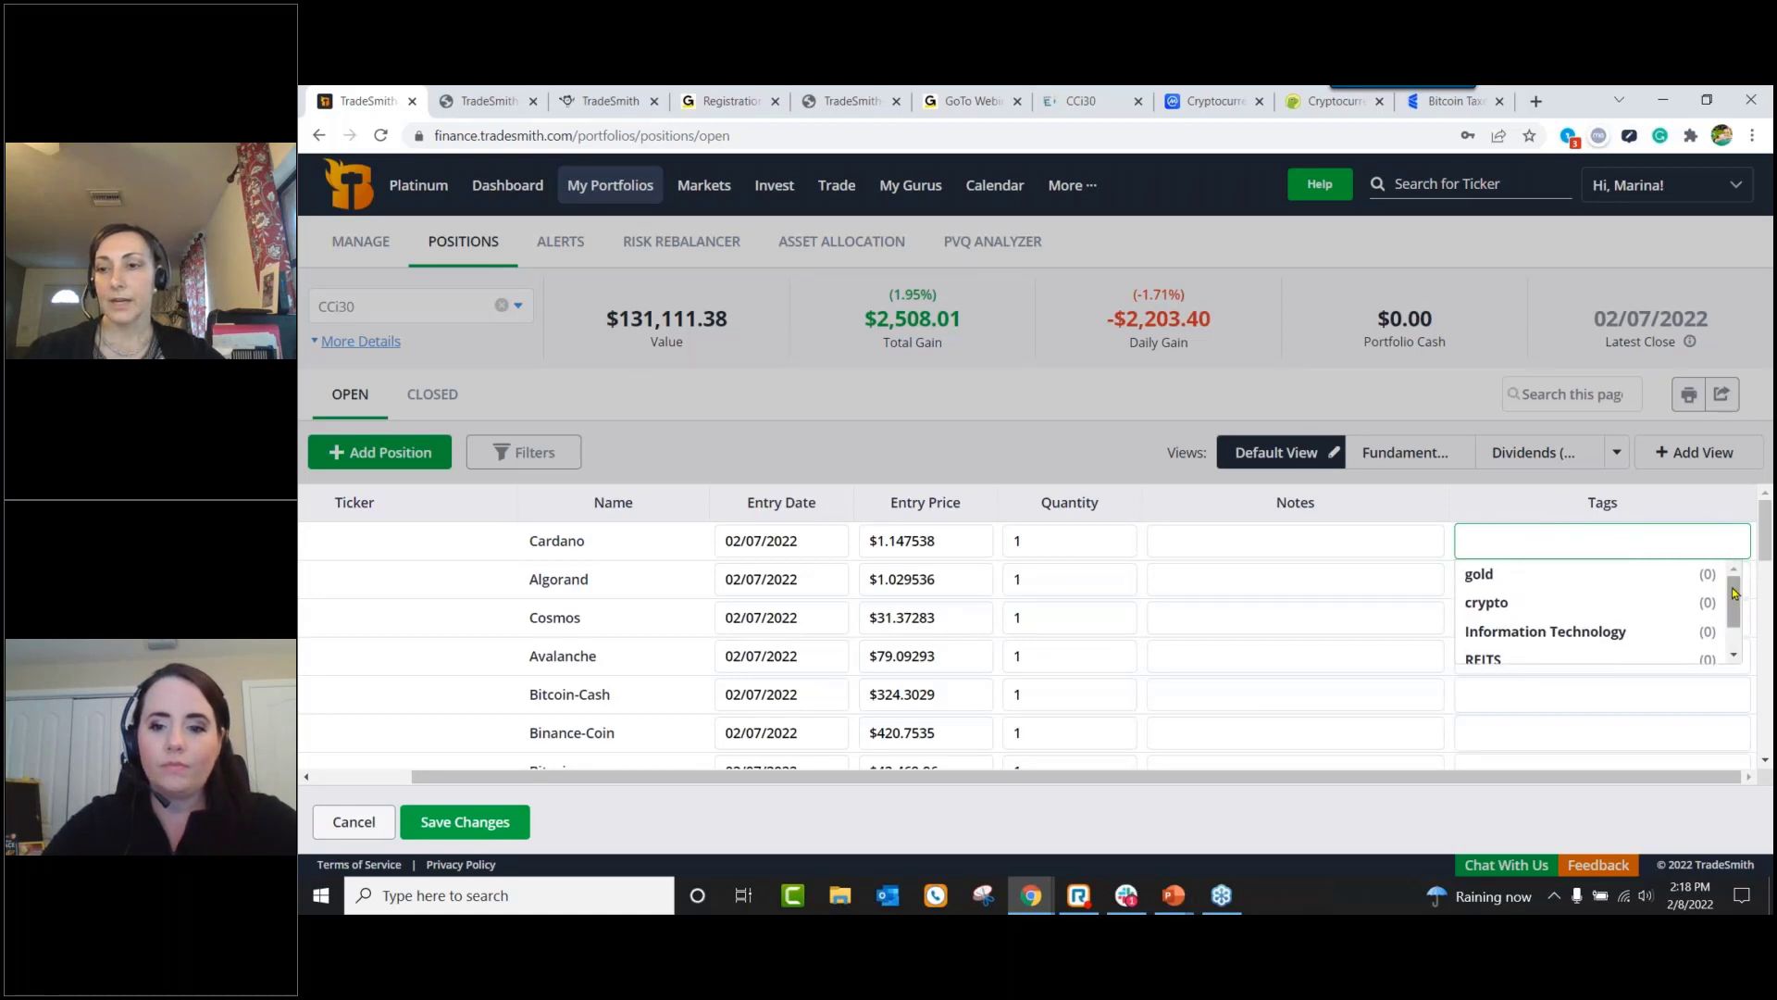
pyautogui.scroll(-1, 1722, 613)
pyautogui.scroll(1, 1739, 611)
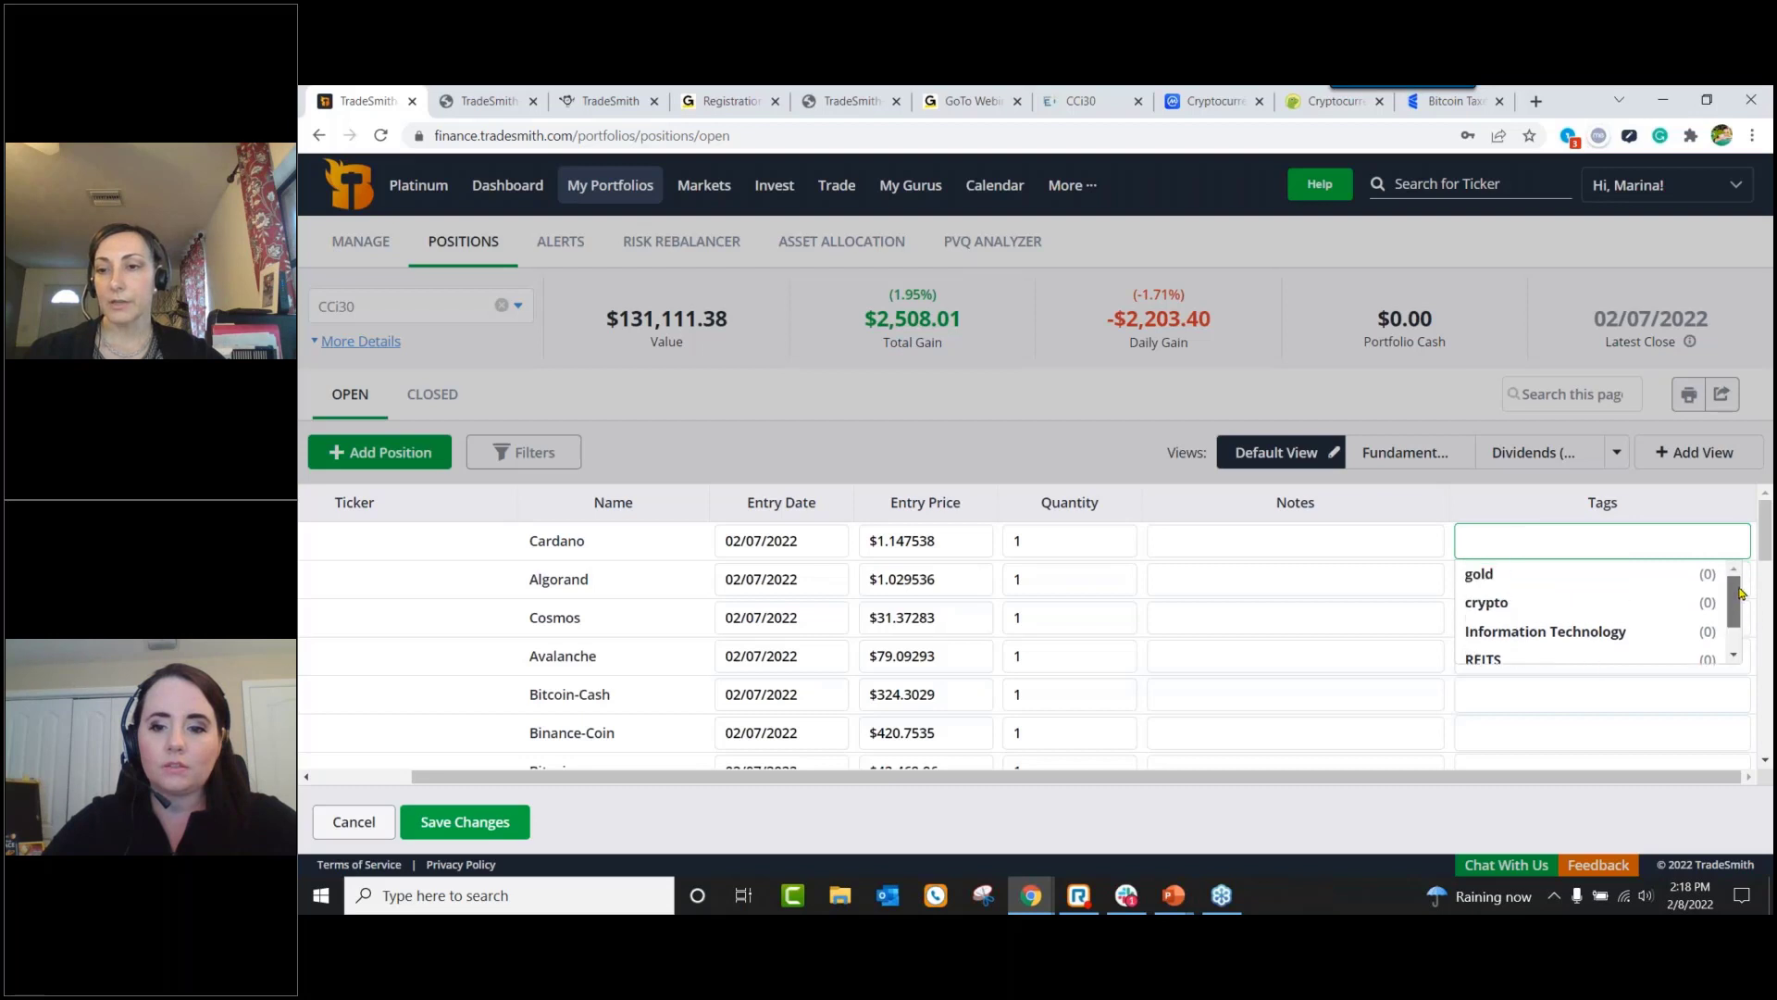
pyautogui.click(1519, 501)
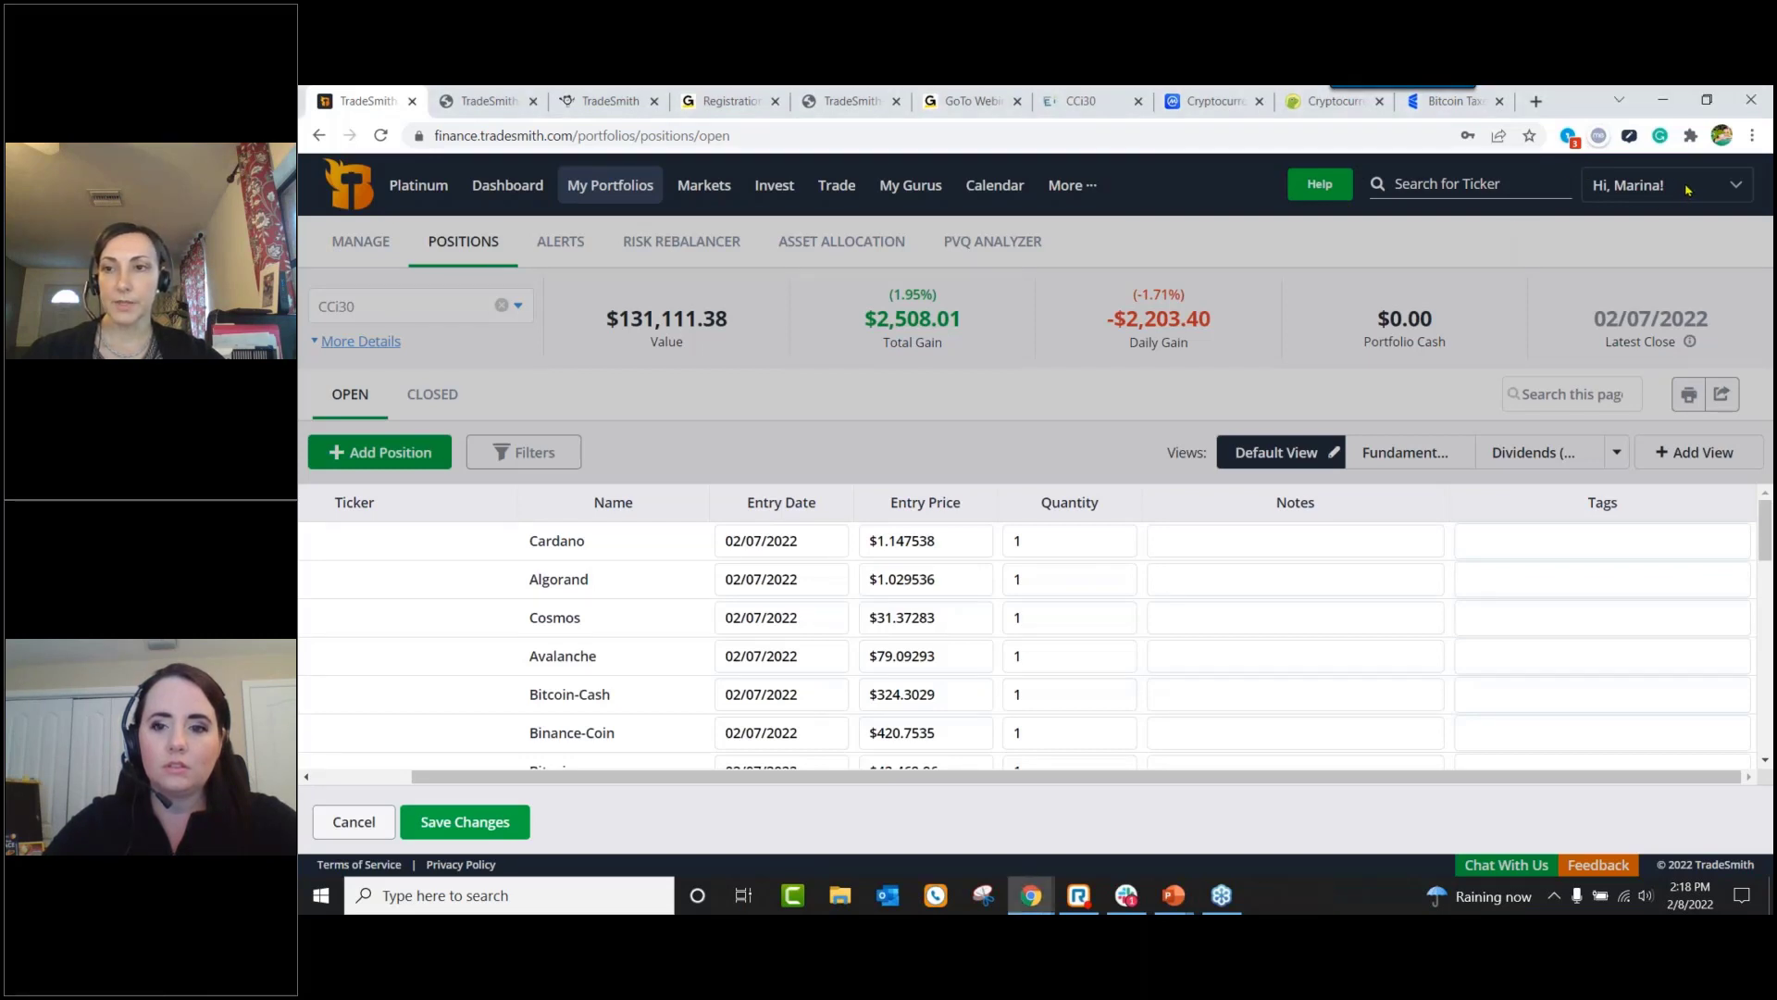
pyautogui.click(354, 822)
# Step: Open the account's tag management settings
pyautogui.click(1639, 196)
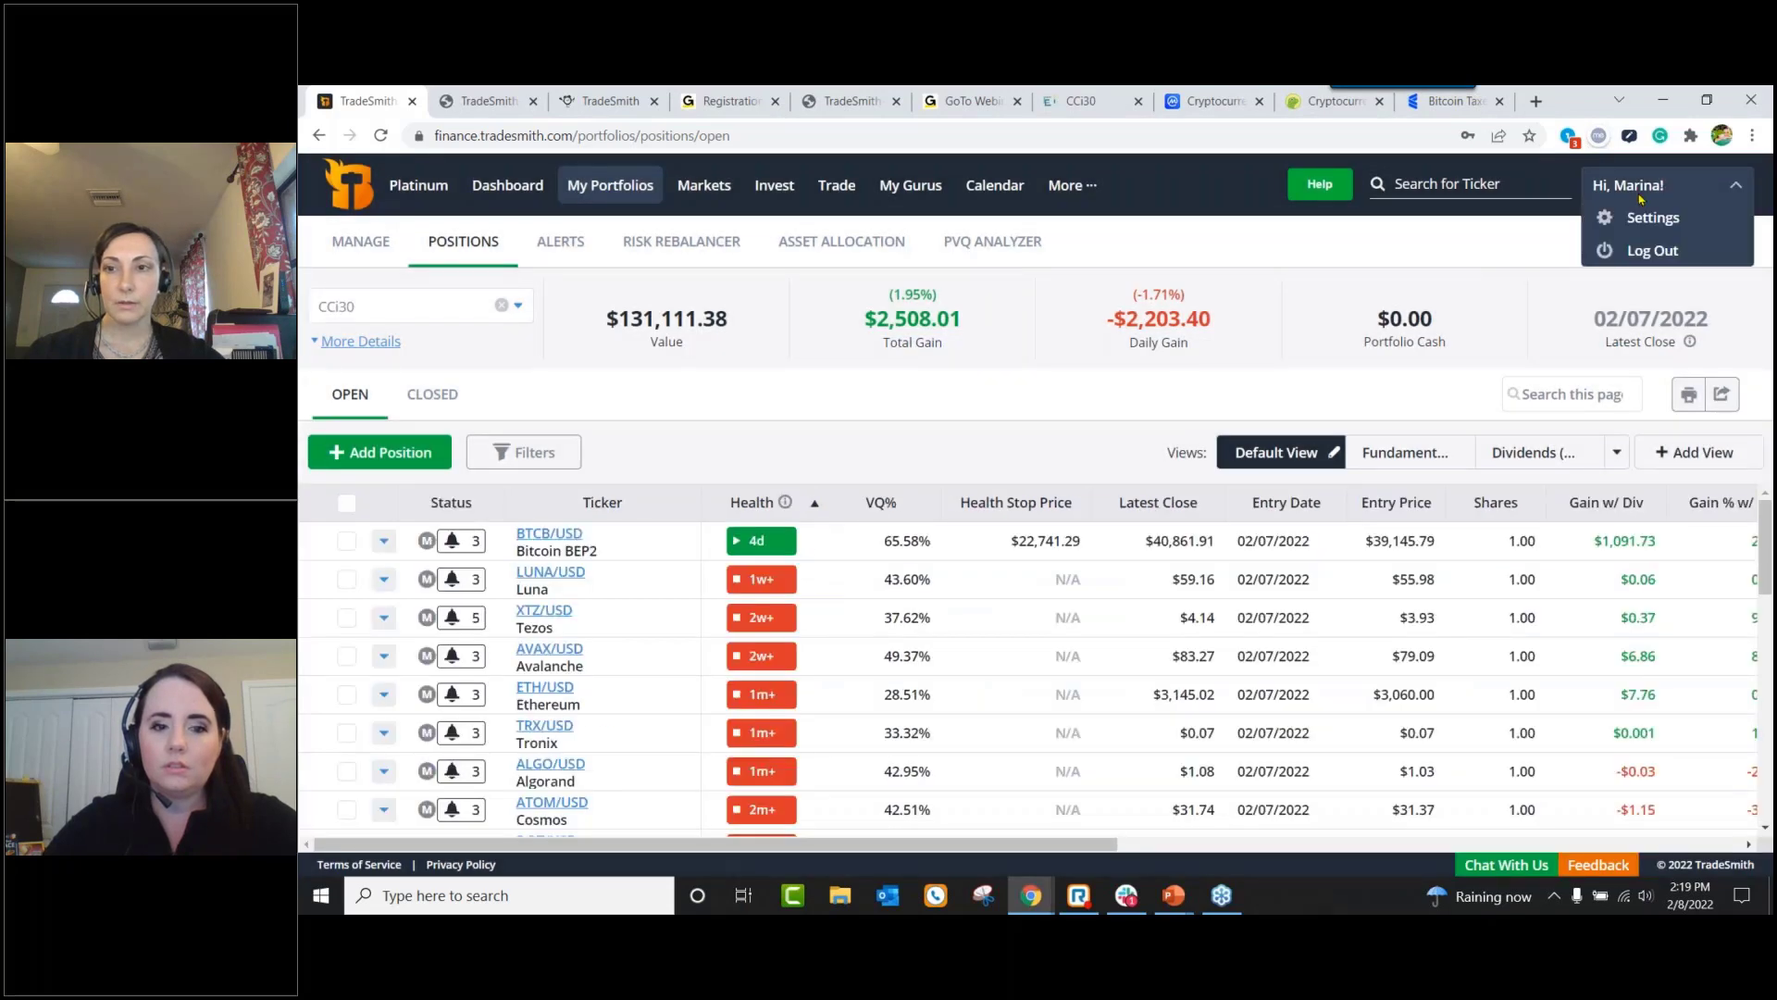
pyautogui.click(1691, 230)
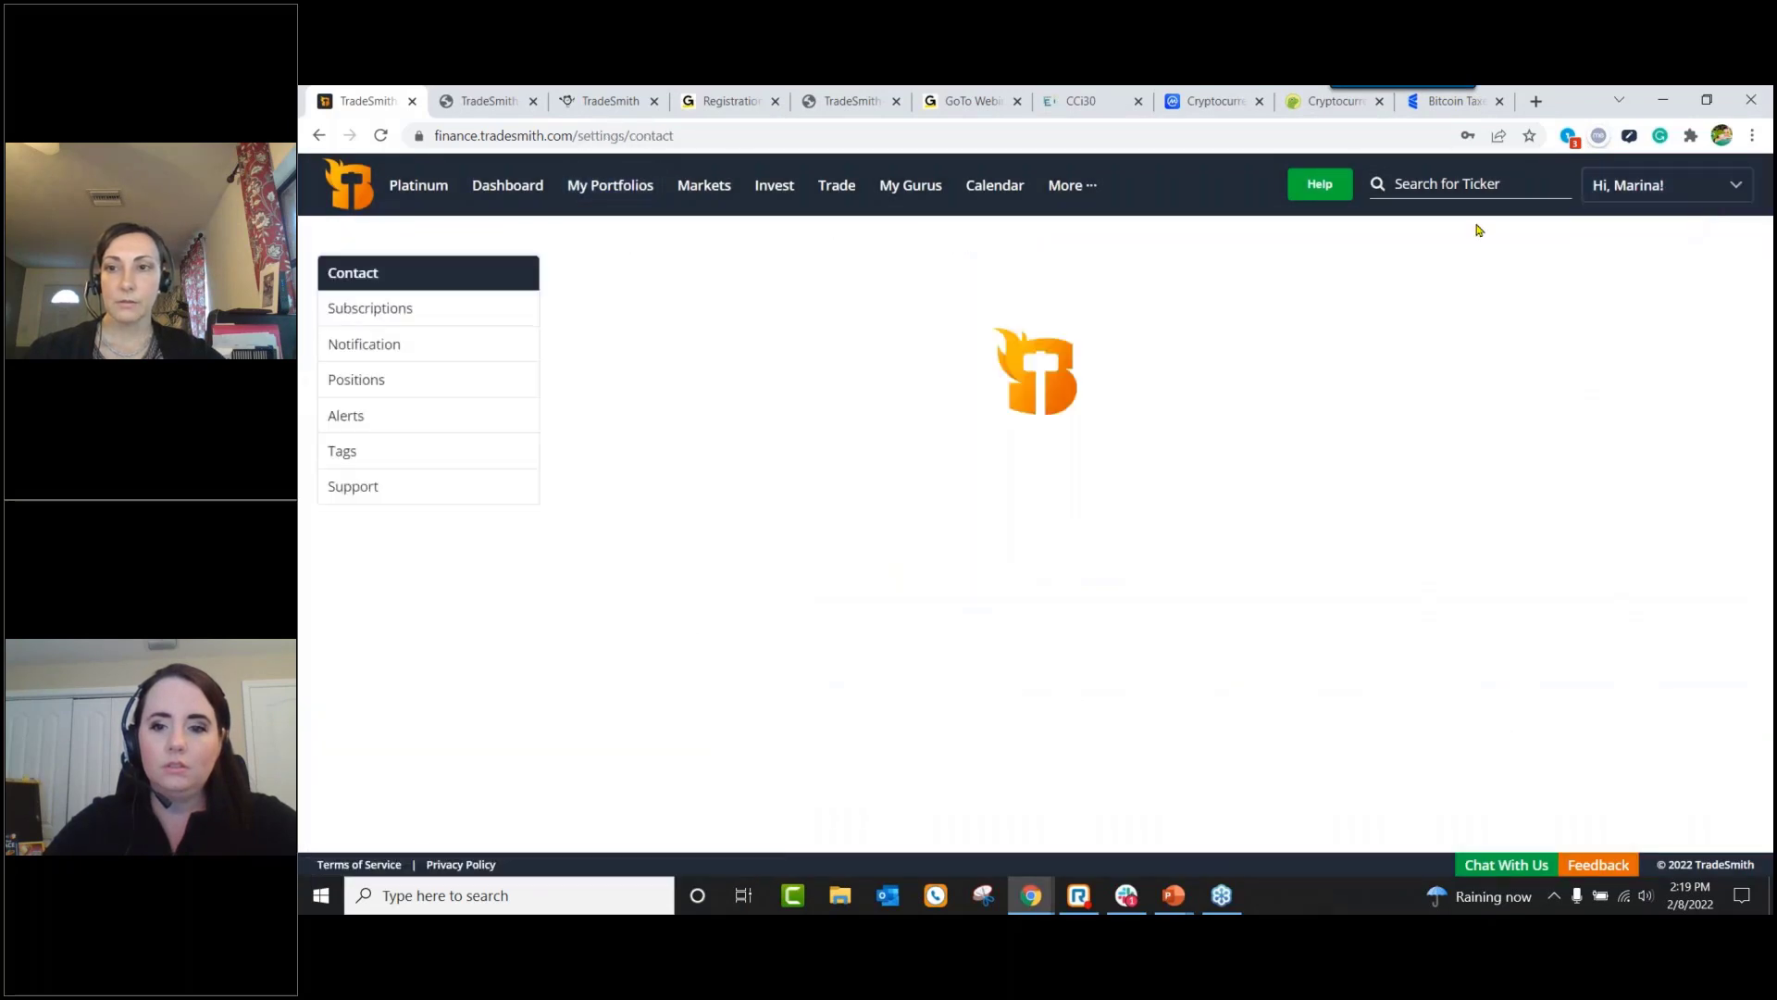
pyautogui.click(406, 460)
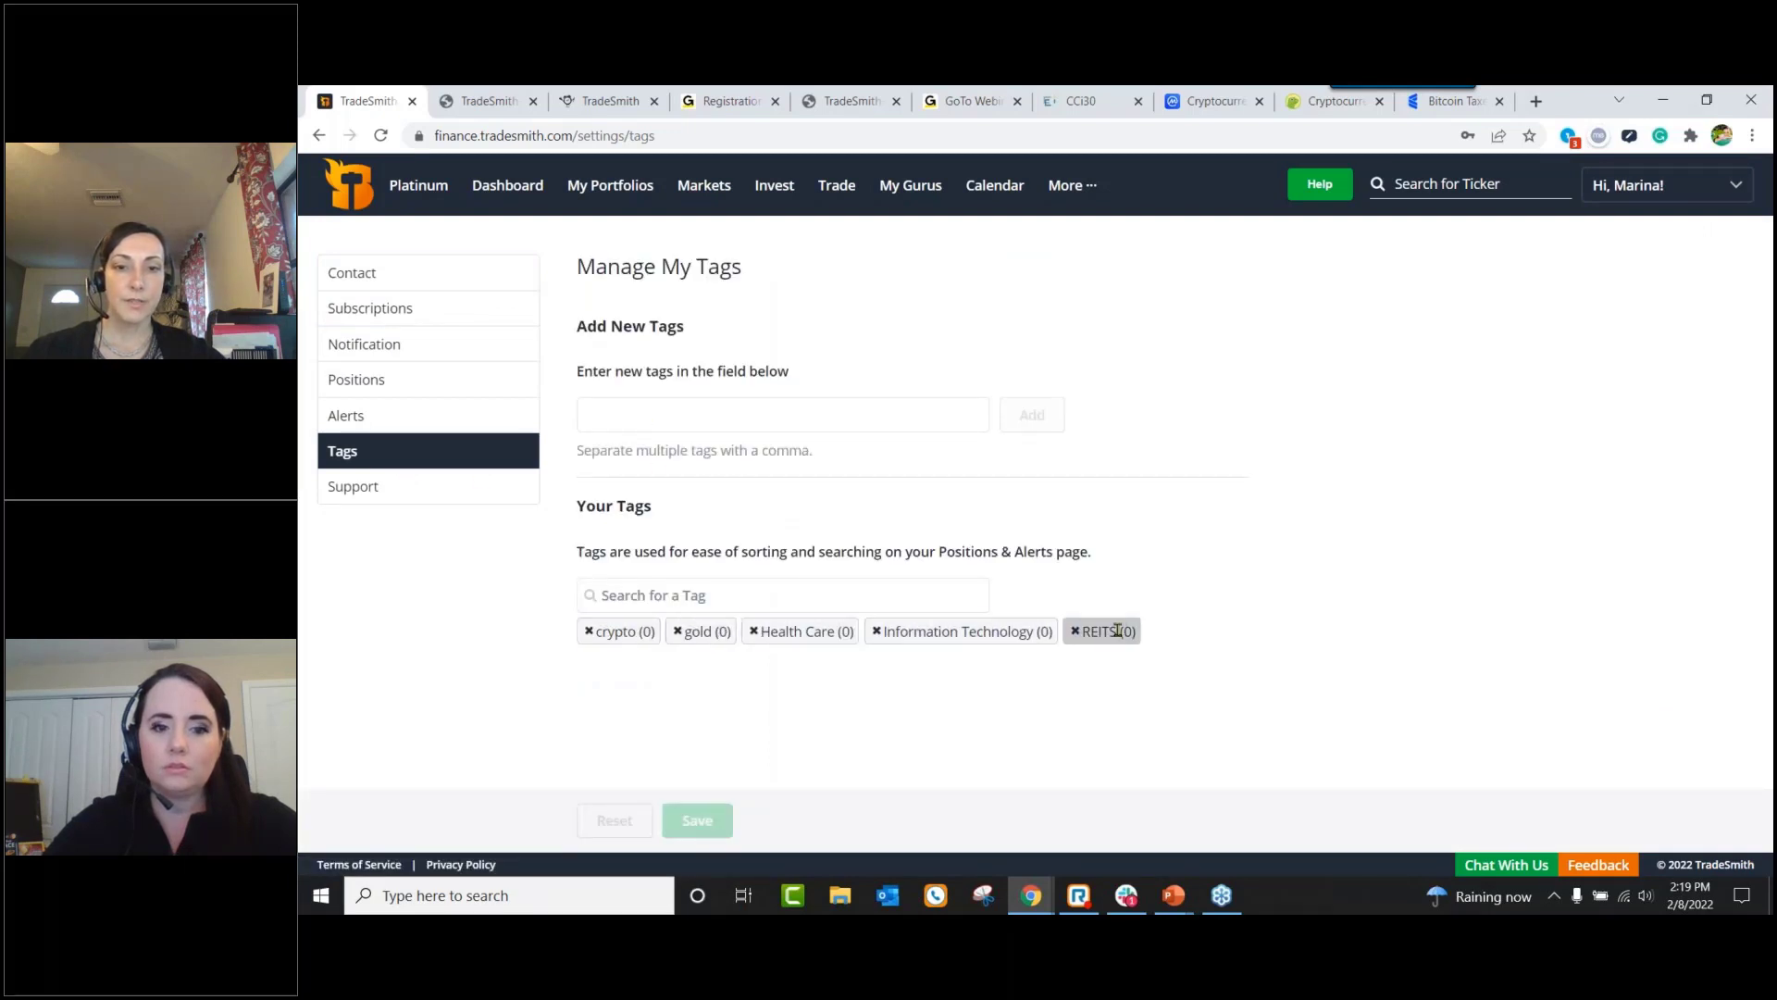
# Step: Add the new tags Binance.U.S and Coinbase to the tag list
pyautogui.click(628, 422)
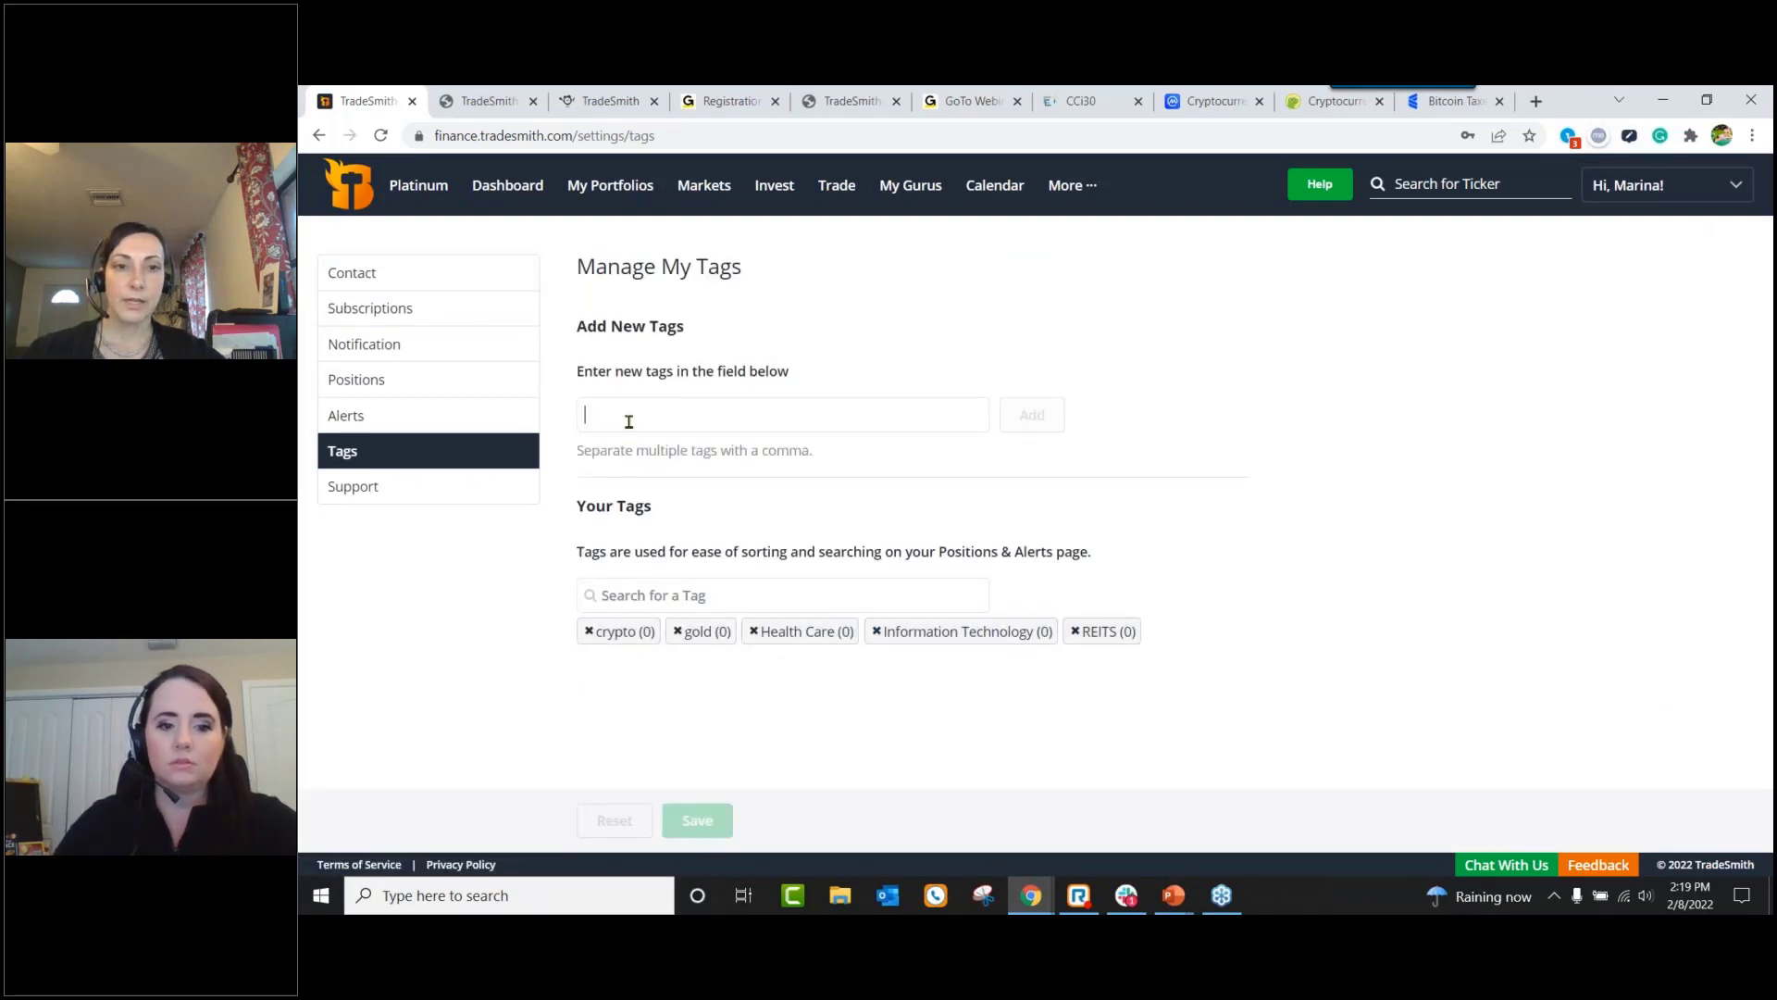
pyautogui.write('Binance.U.')
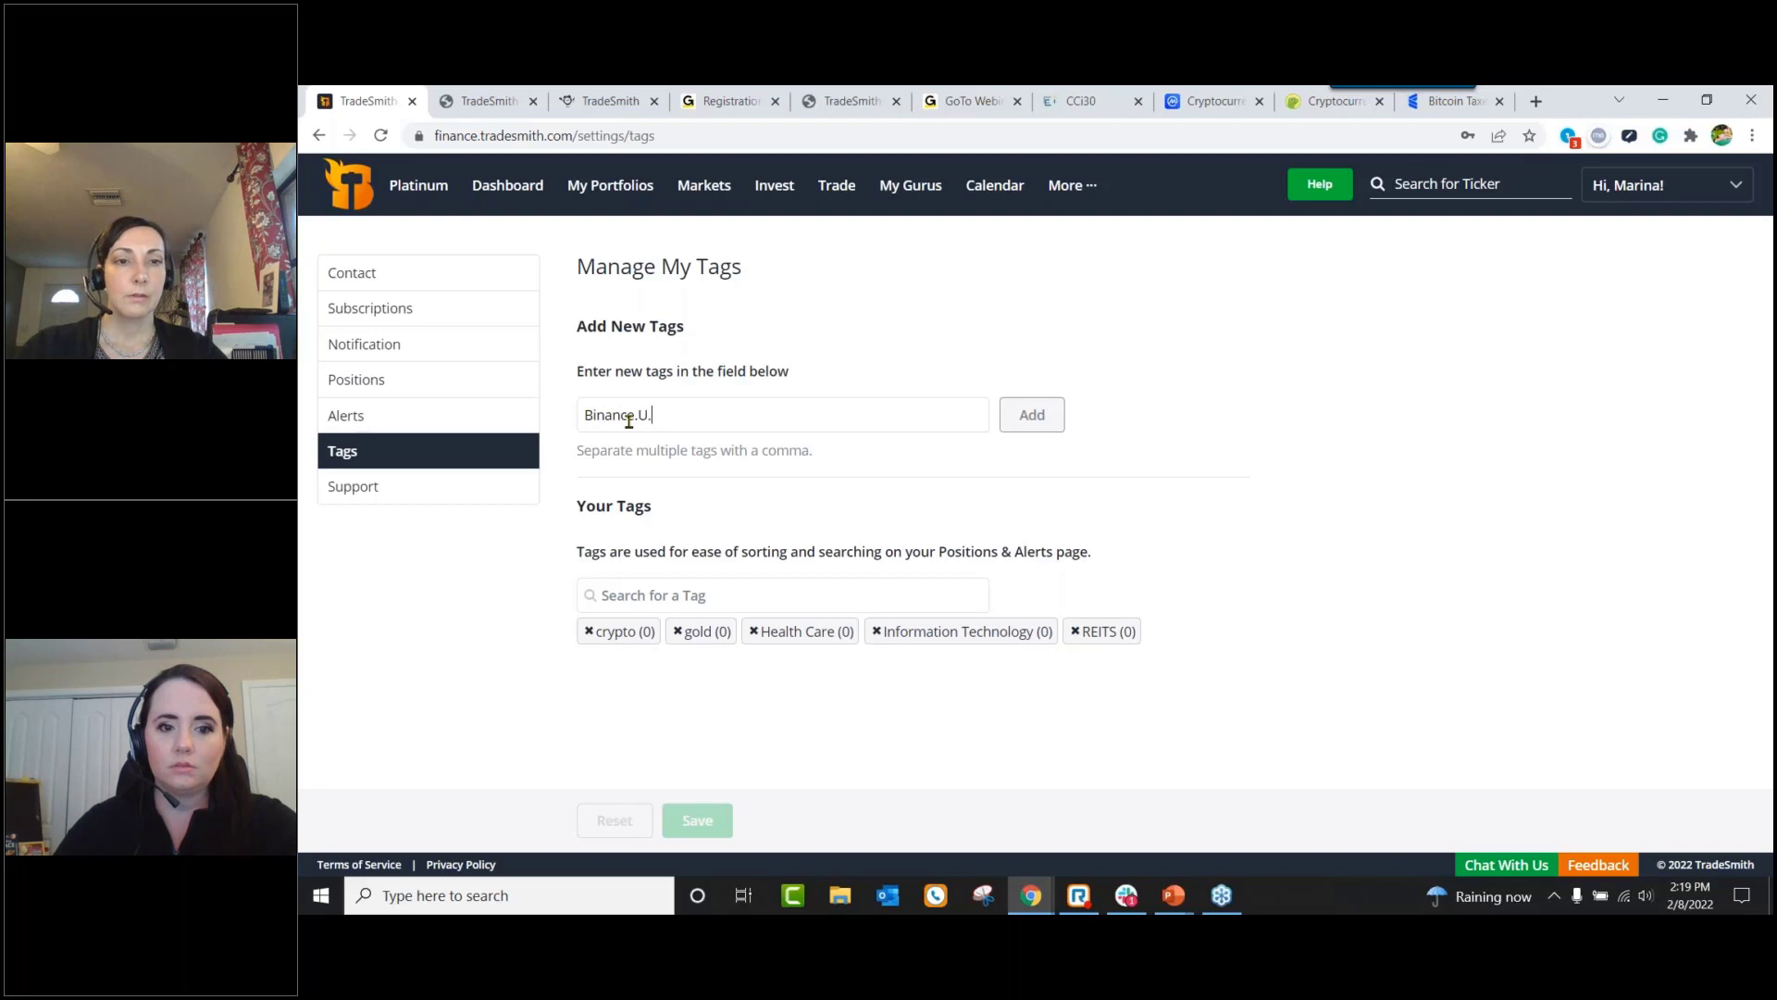
pyautogui.write('S')
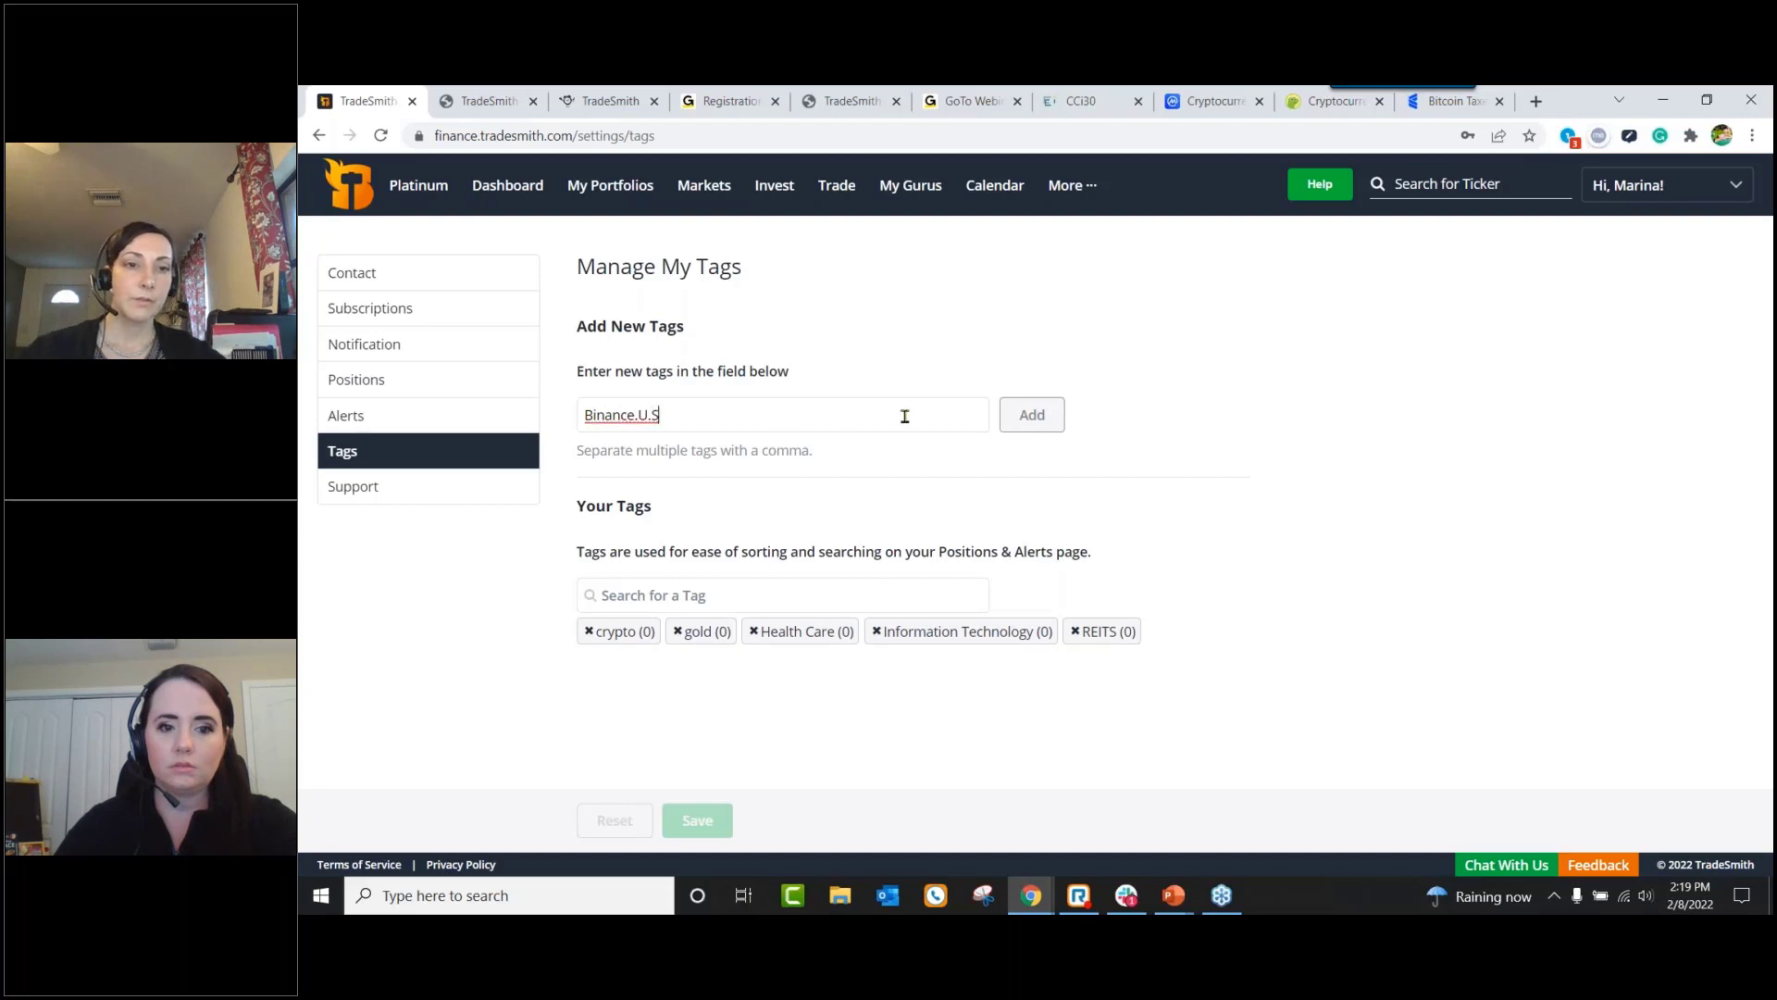
pyautogui.click(1028, 414)
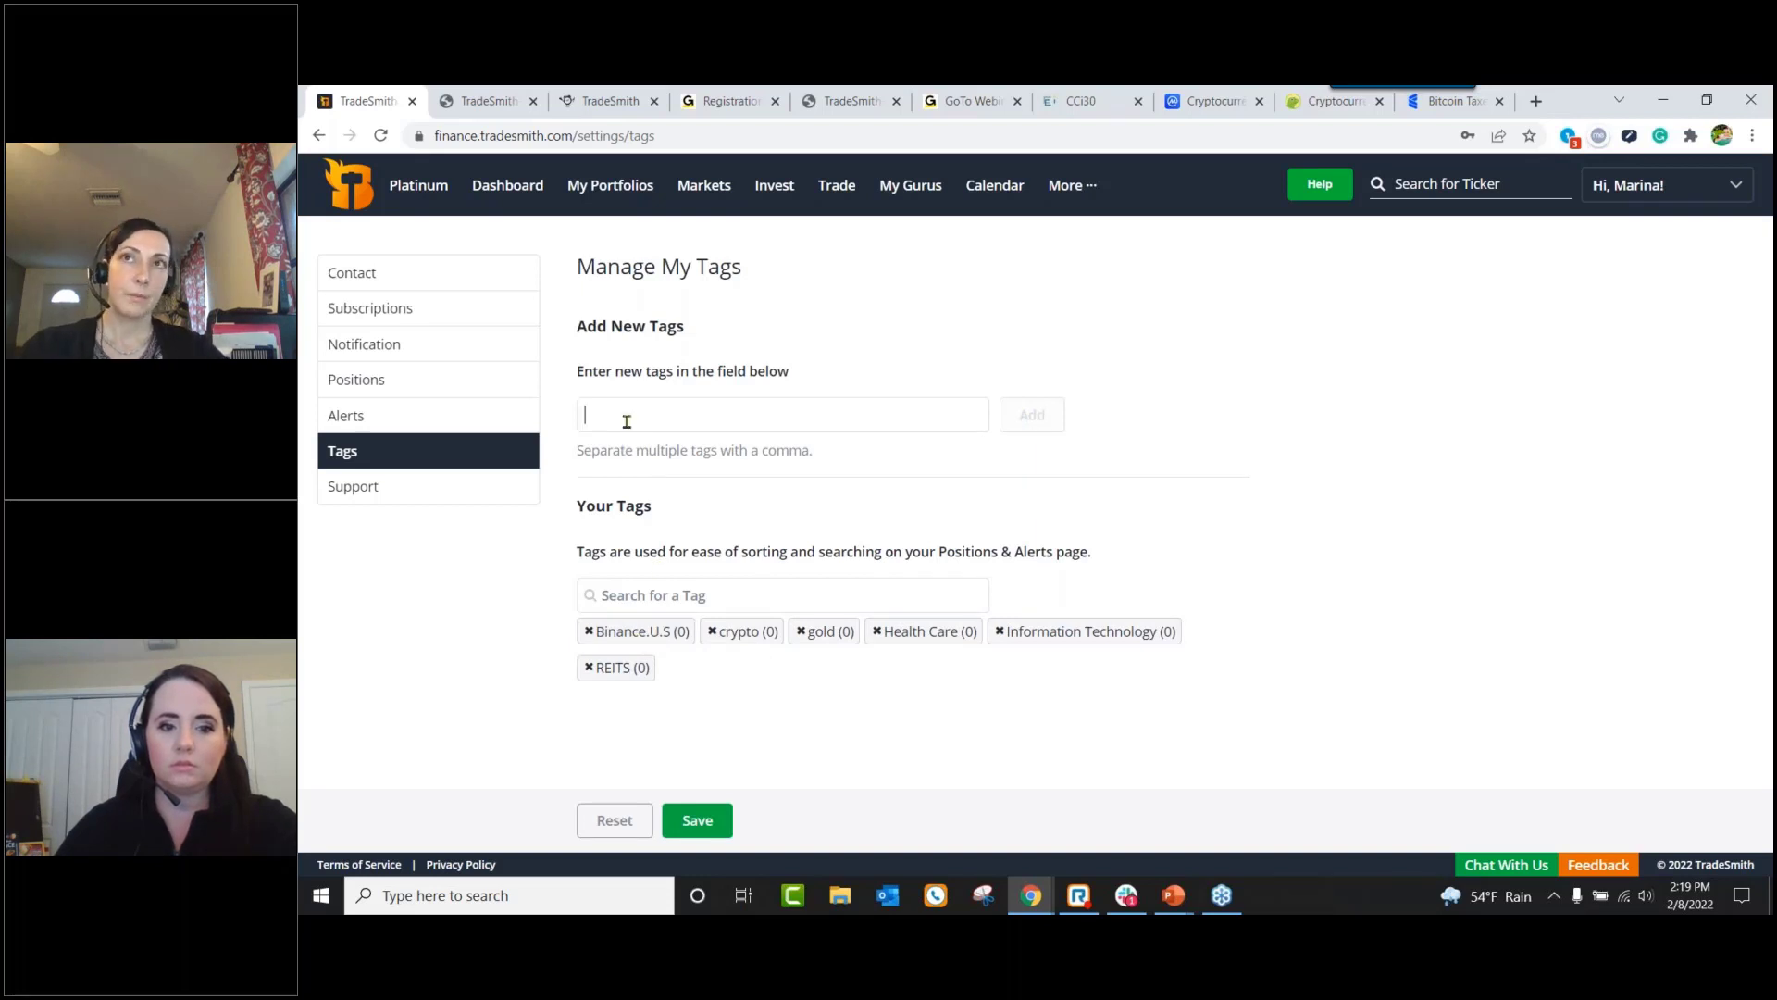
pyautogui.write('Coinbase')
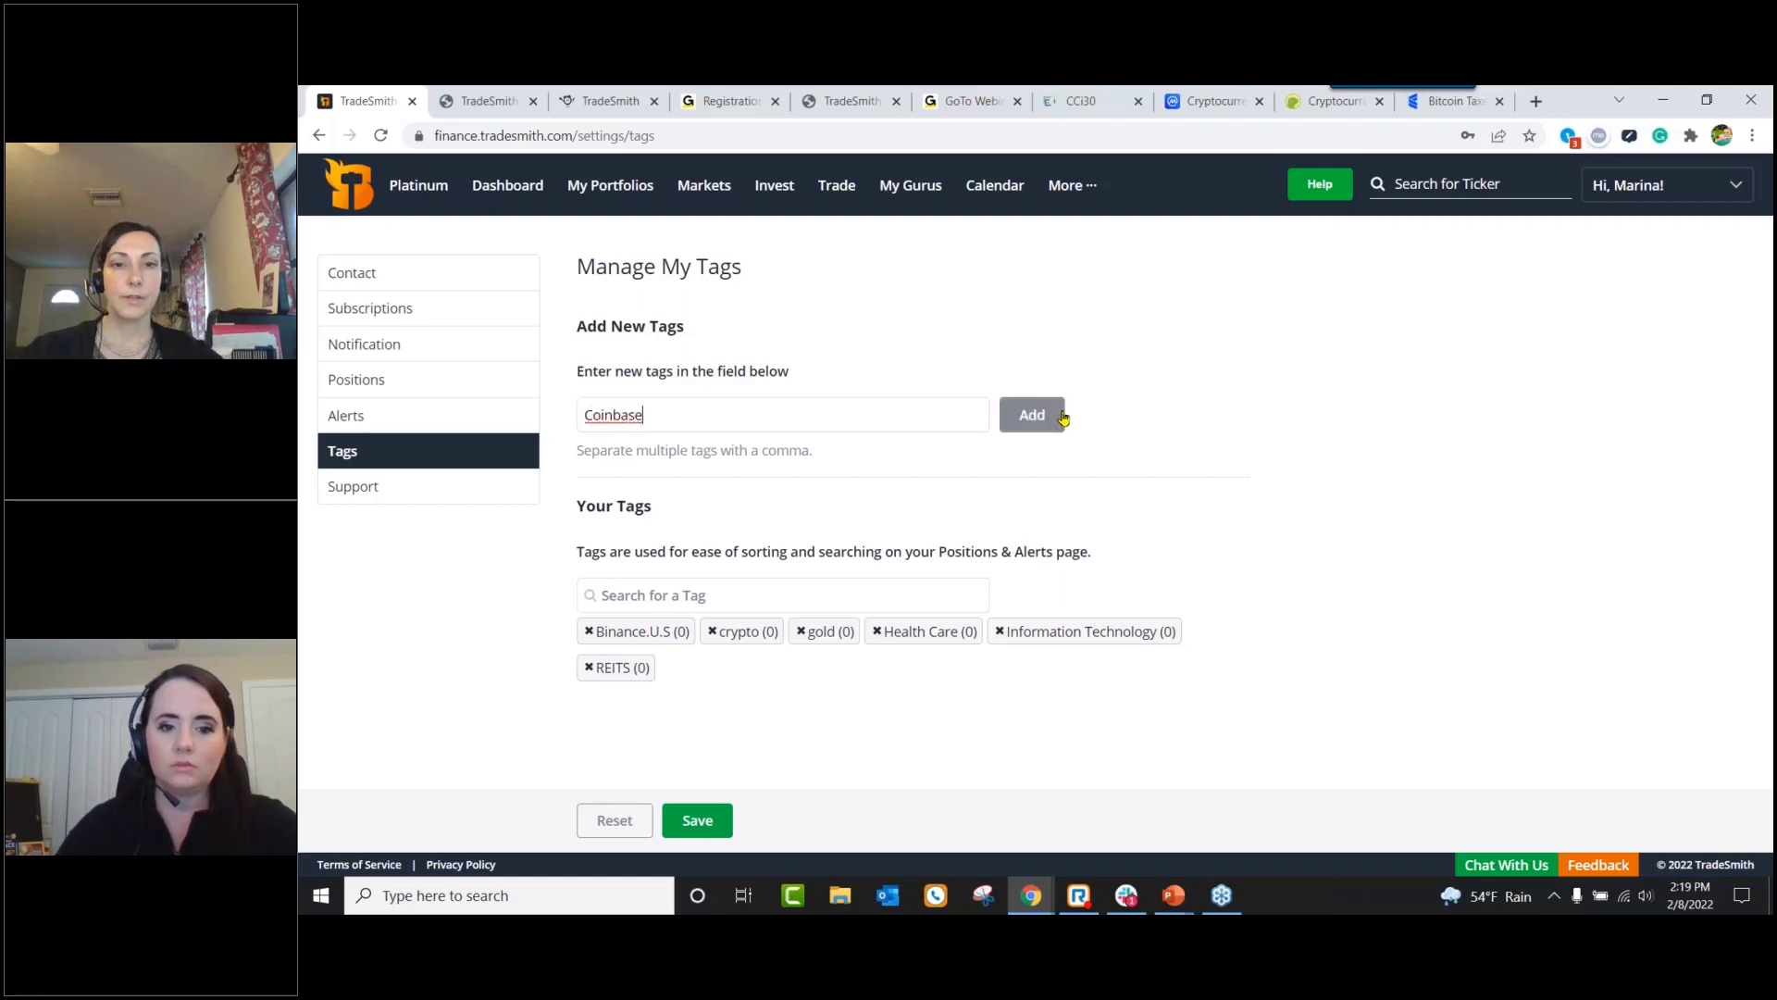
pyautogui.click(1032, 415)
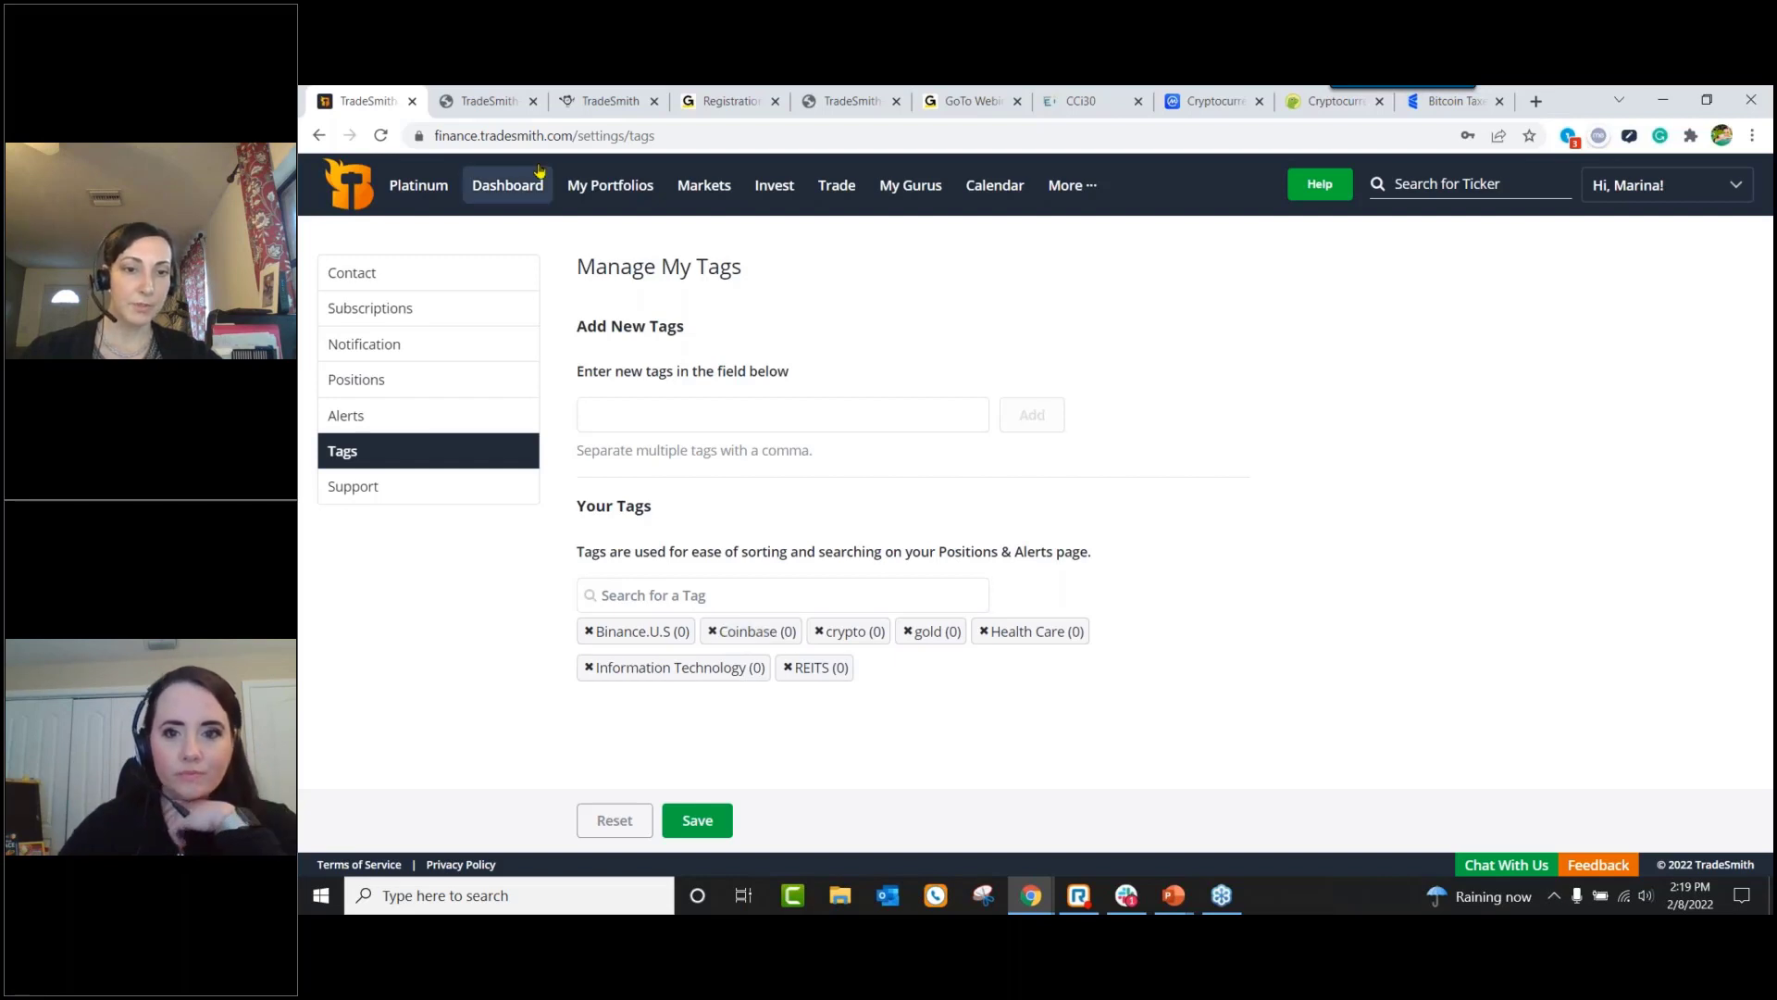
# Step: Leave the tag settings without saving and open the positions of the watch-only CCi30 portfolio
pyautogui.click(610, 189)
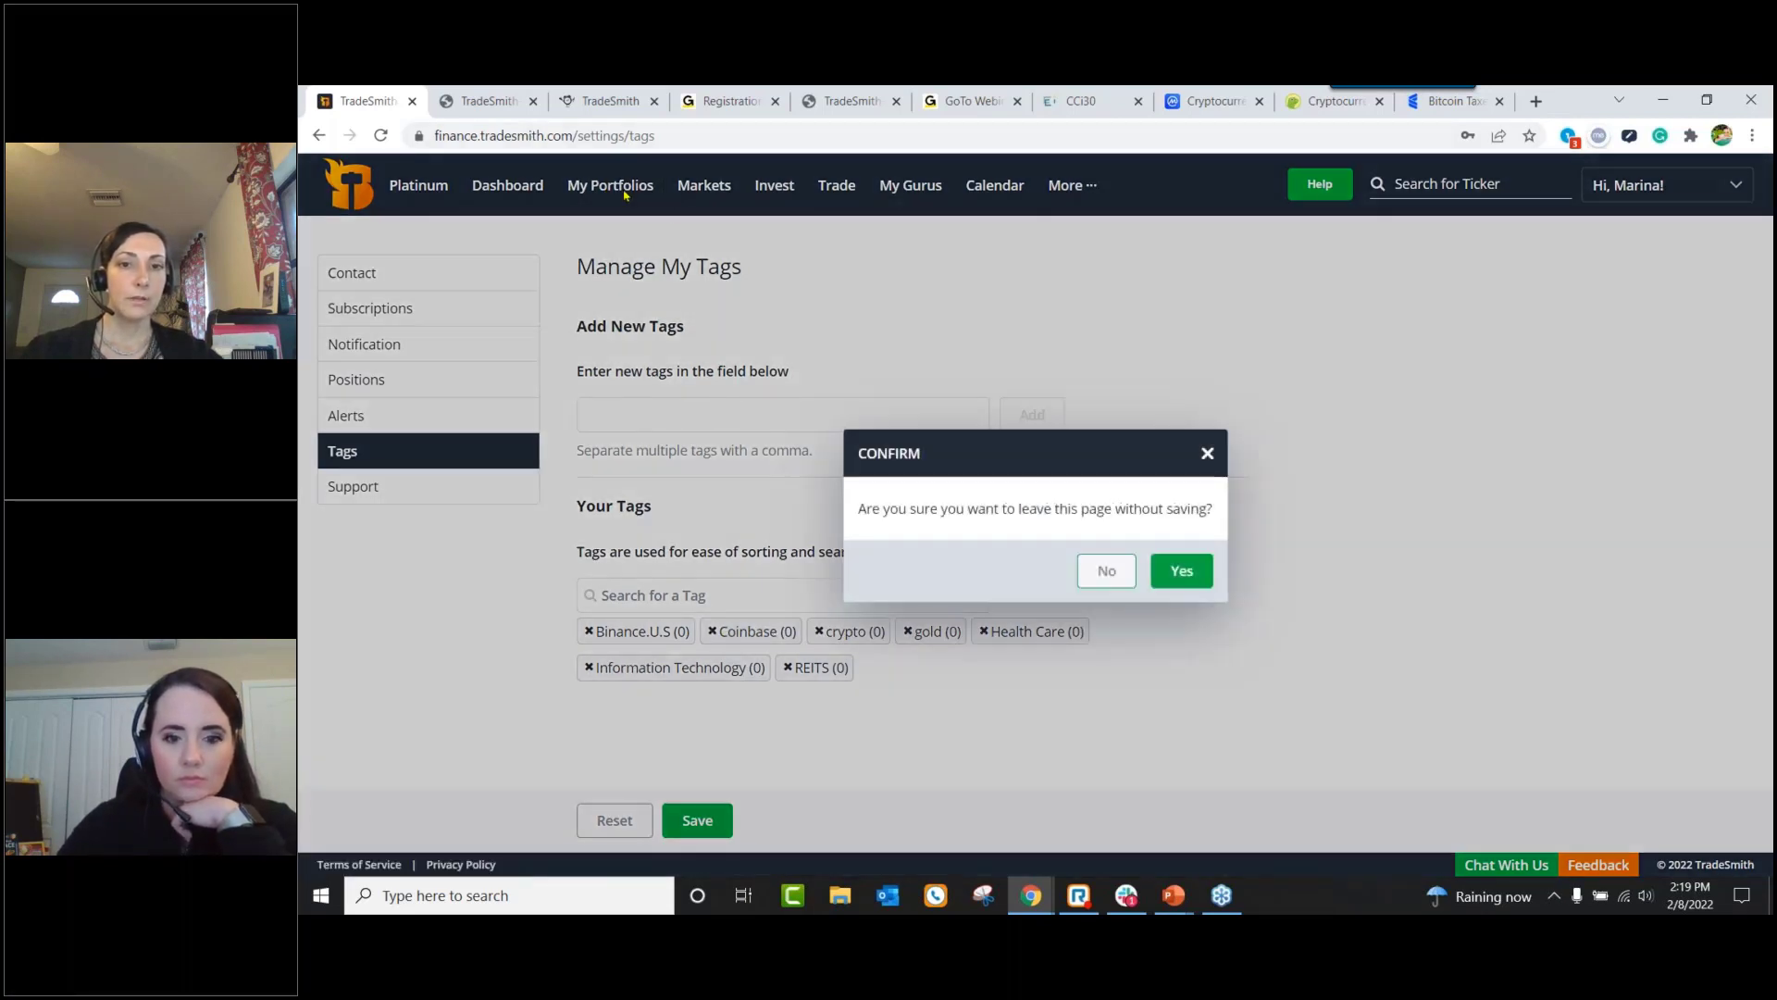
pyautogui.click(1179, 574)
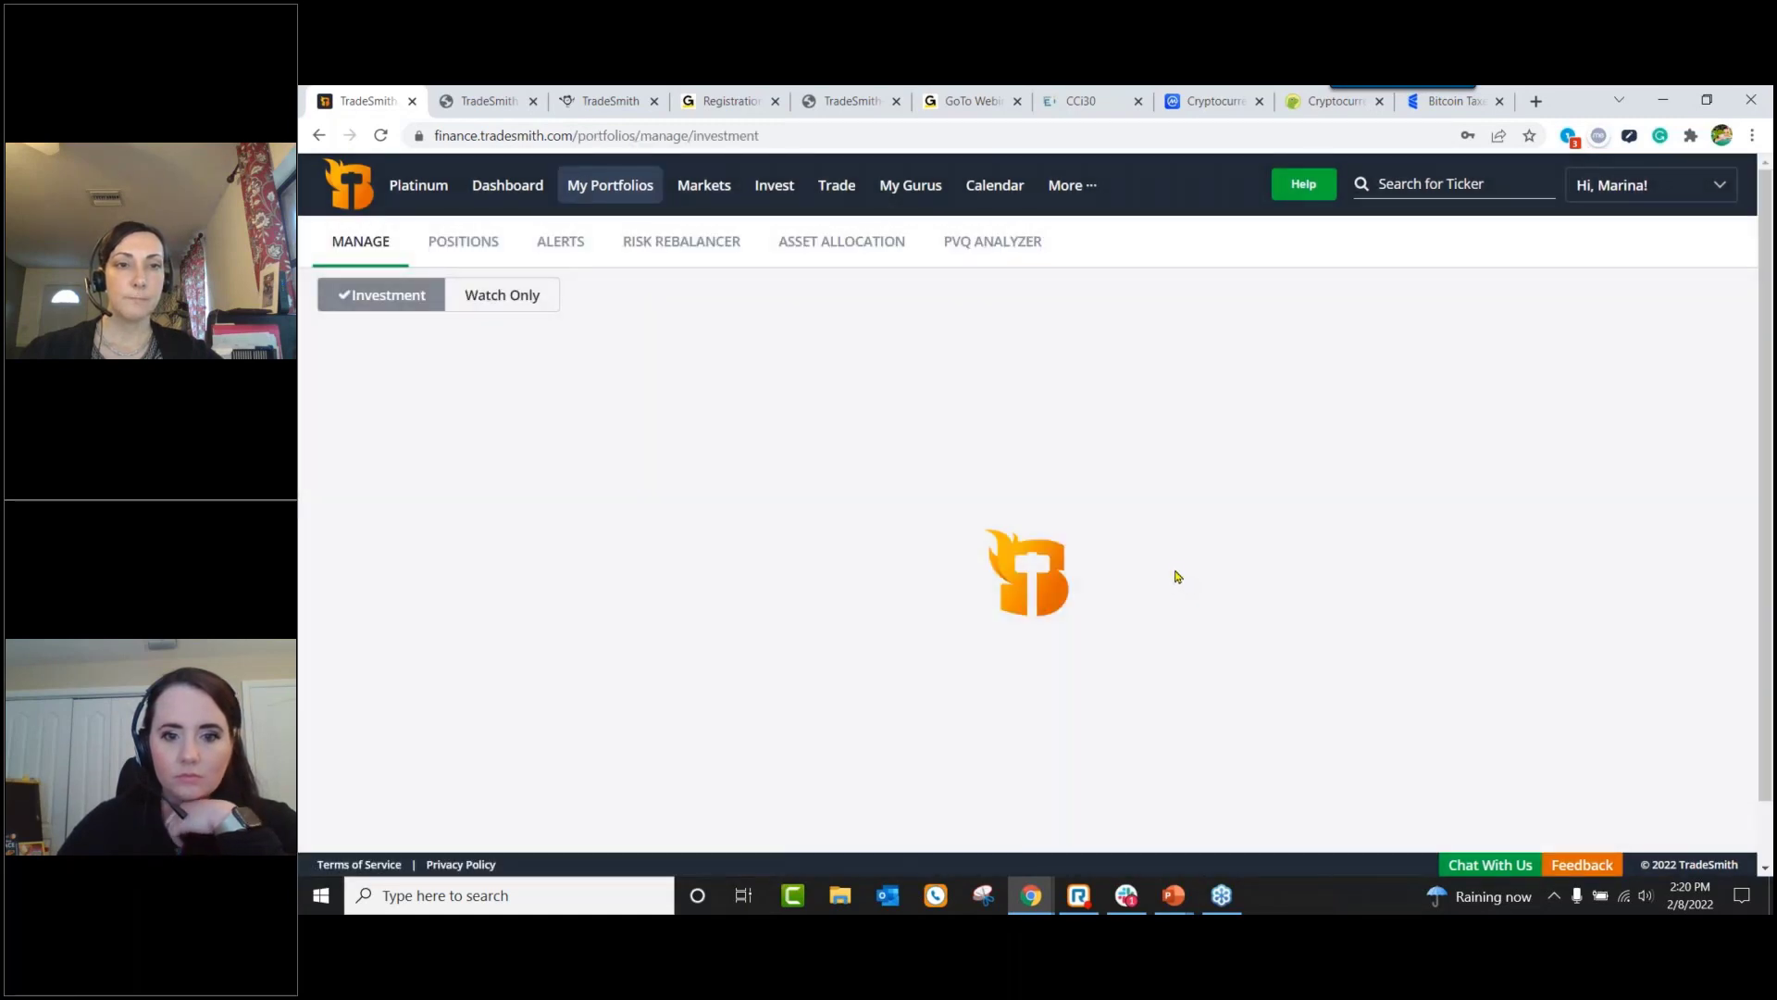
pyautogui.click(492, 294)
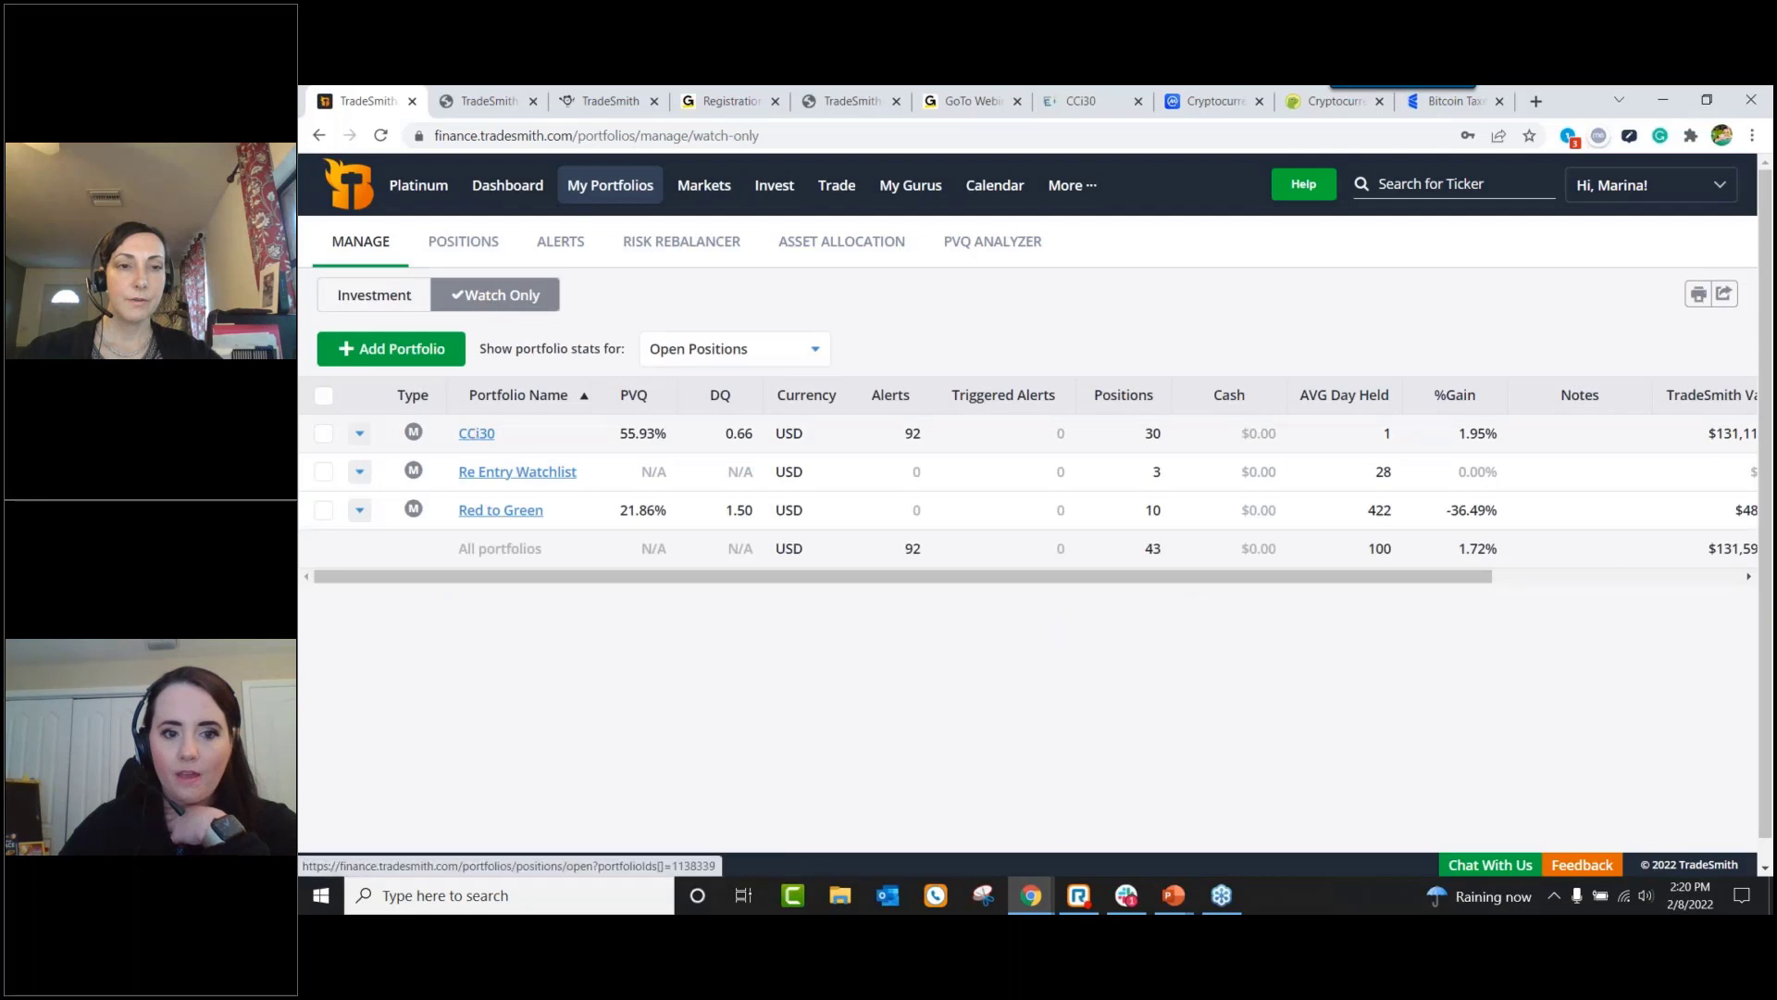
pyautogui.click(477, 429)
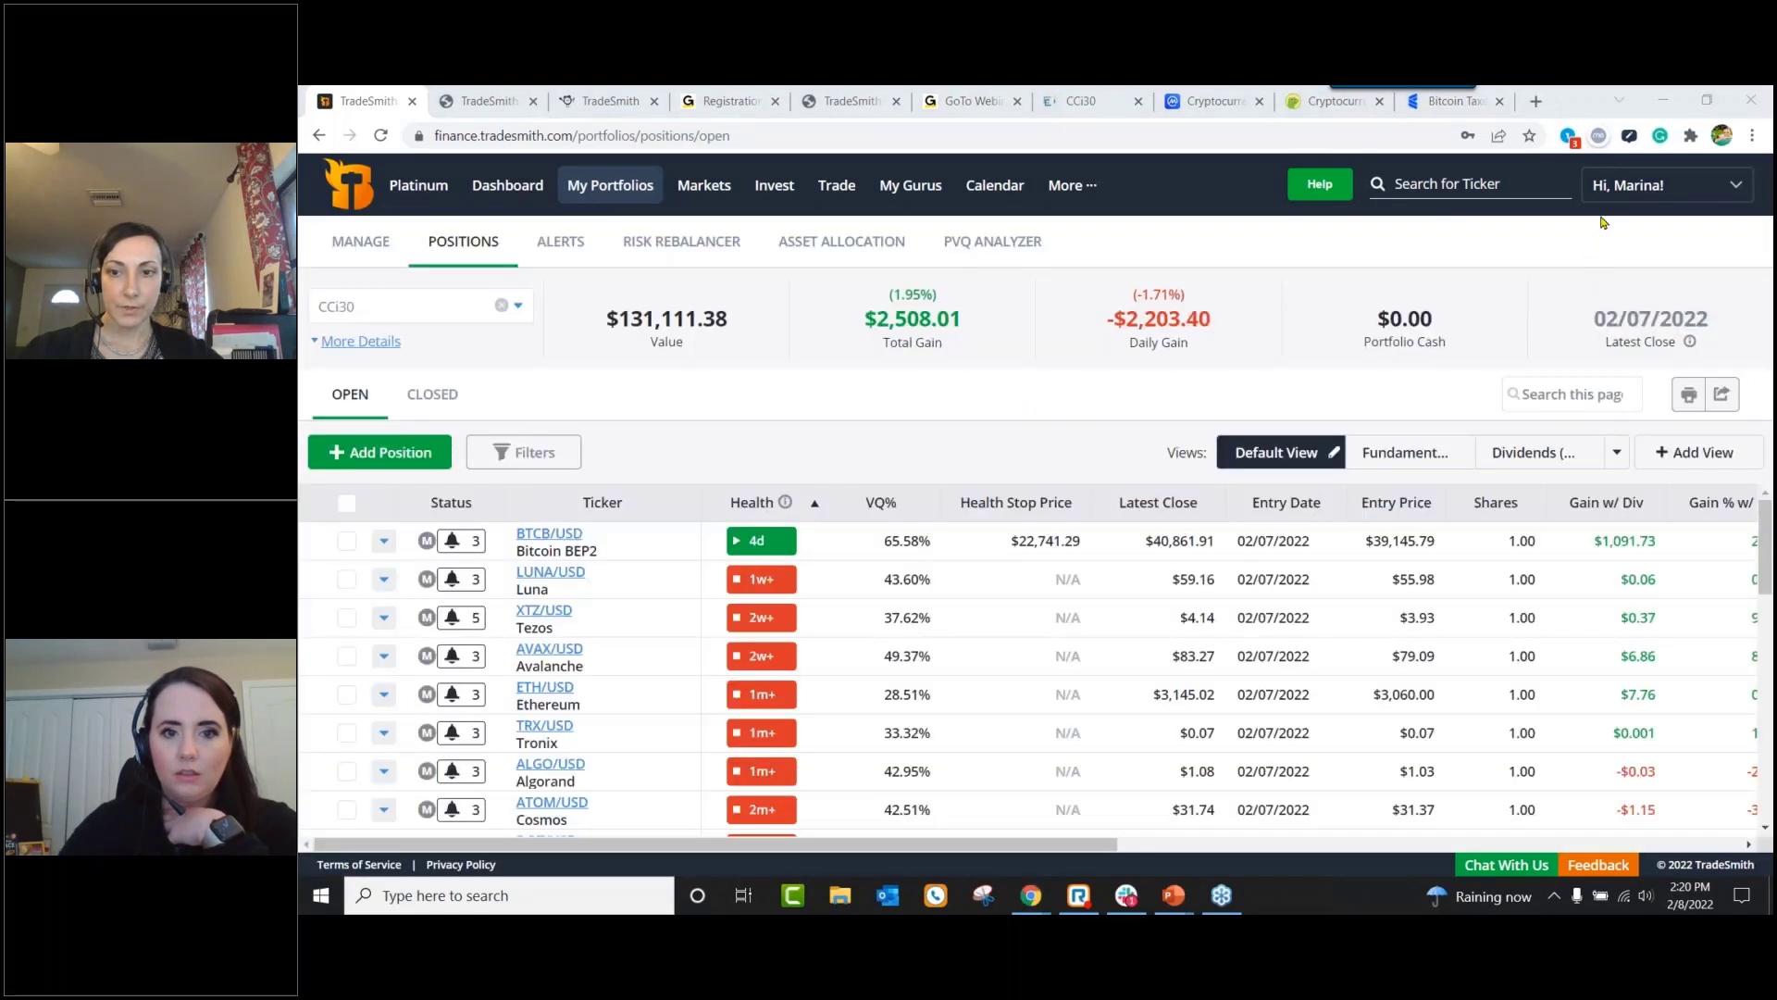
# Step: Select the Luna, Tezos, Avalanche and Ethereum positions and open them for bulk editing
pyautogui.click(346, 579)
pyautogui.click(346, 617)
pyautogui.click(346, 657)
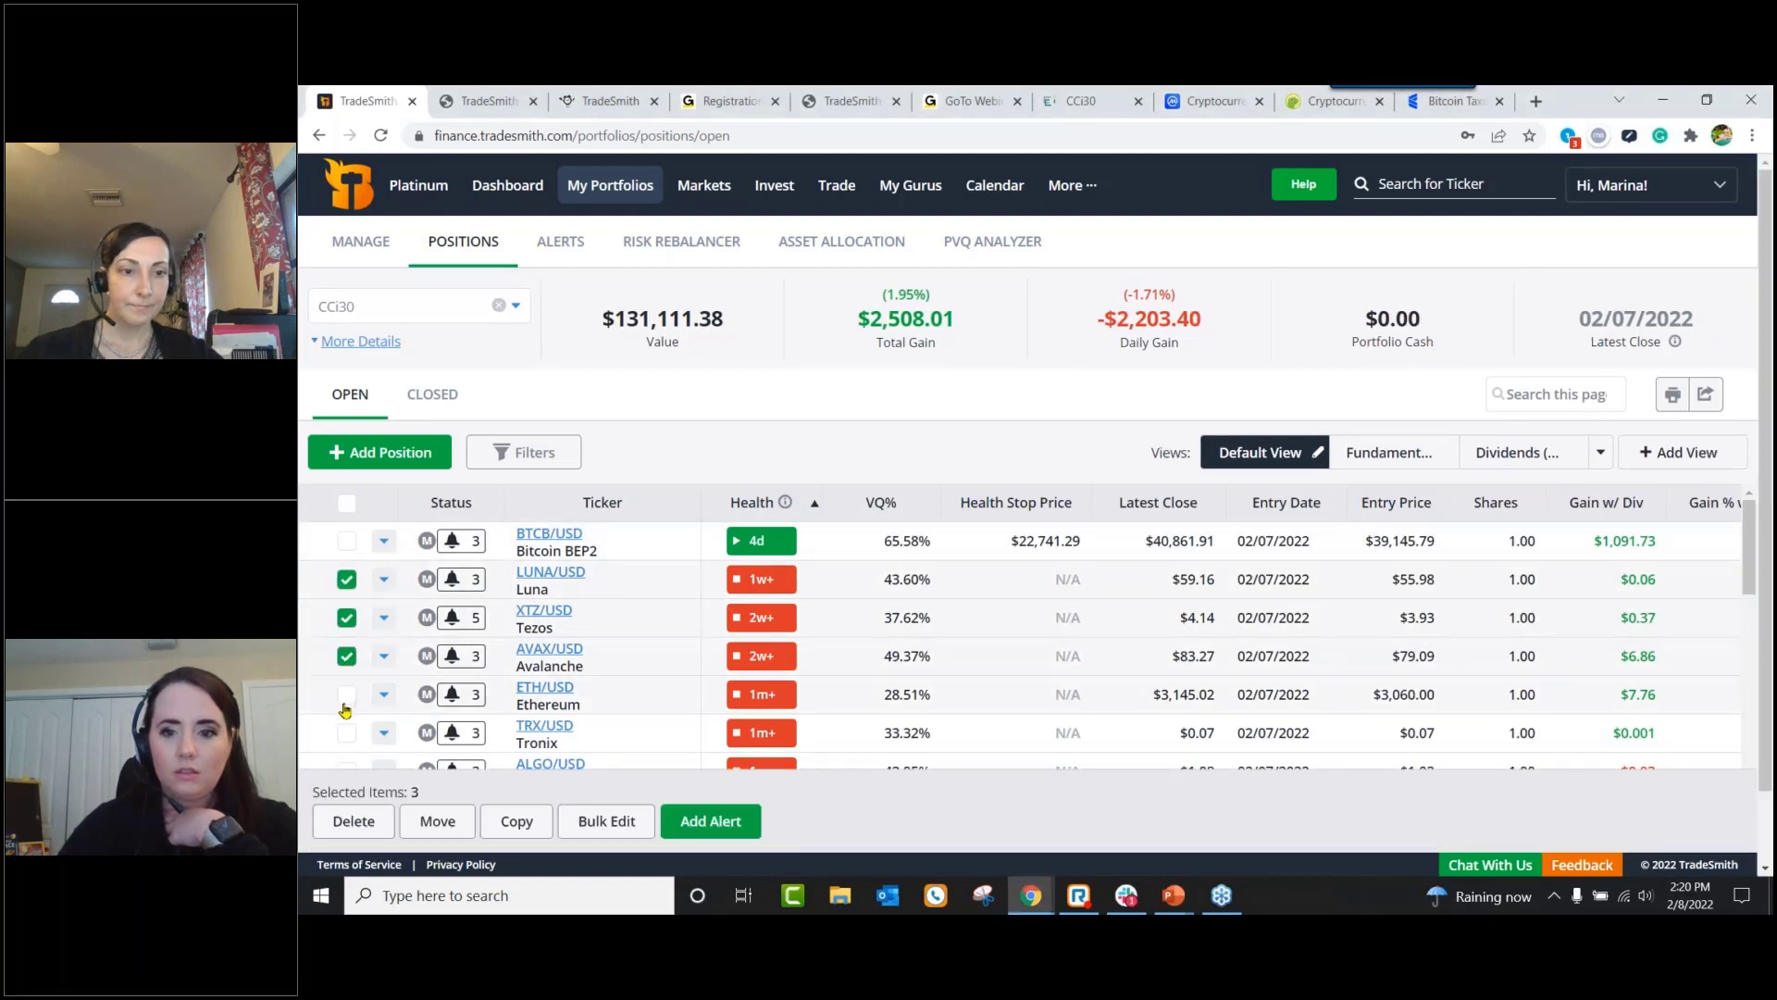
pyautogui.click(349, 695)
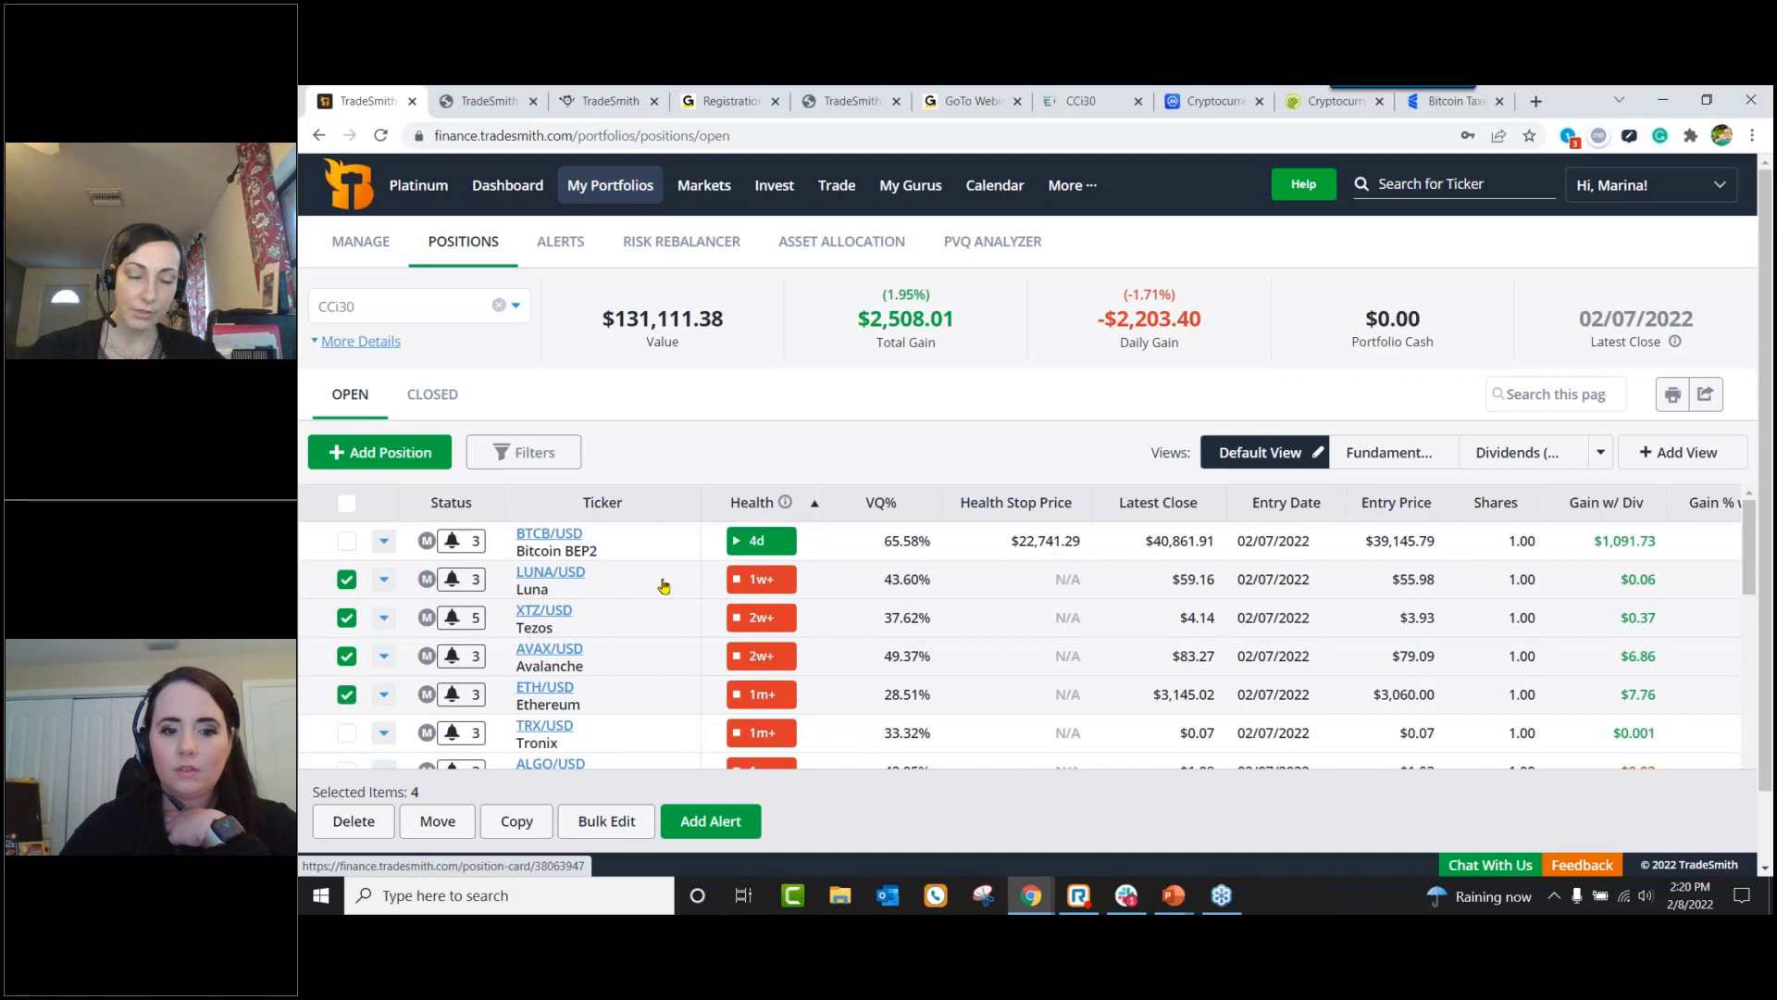
pyautogui.click(620, 824)
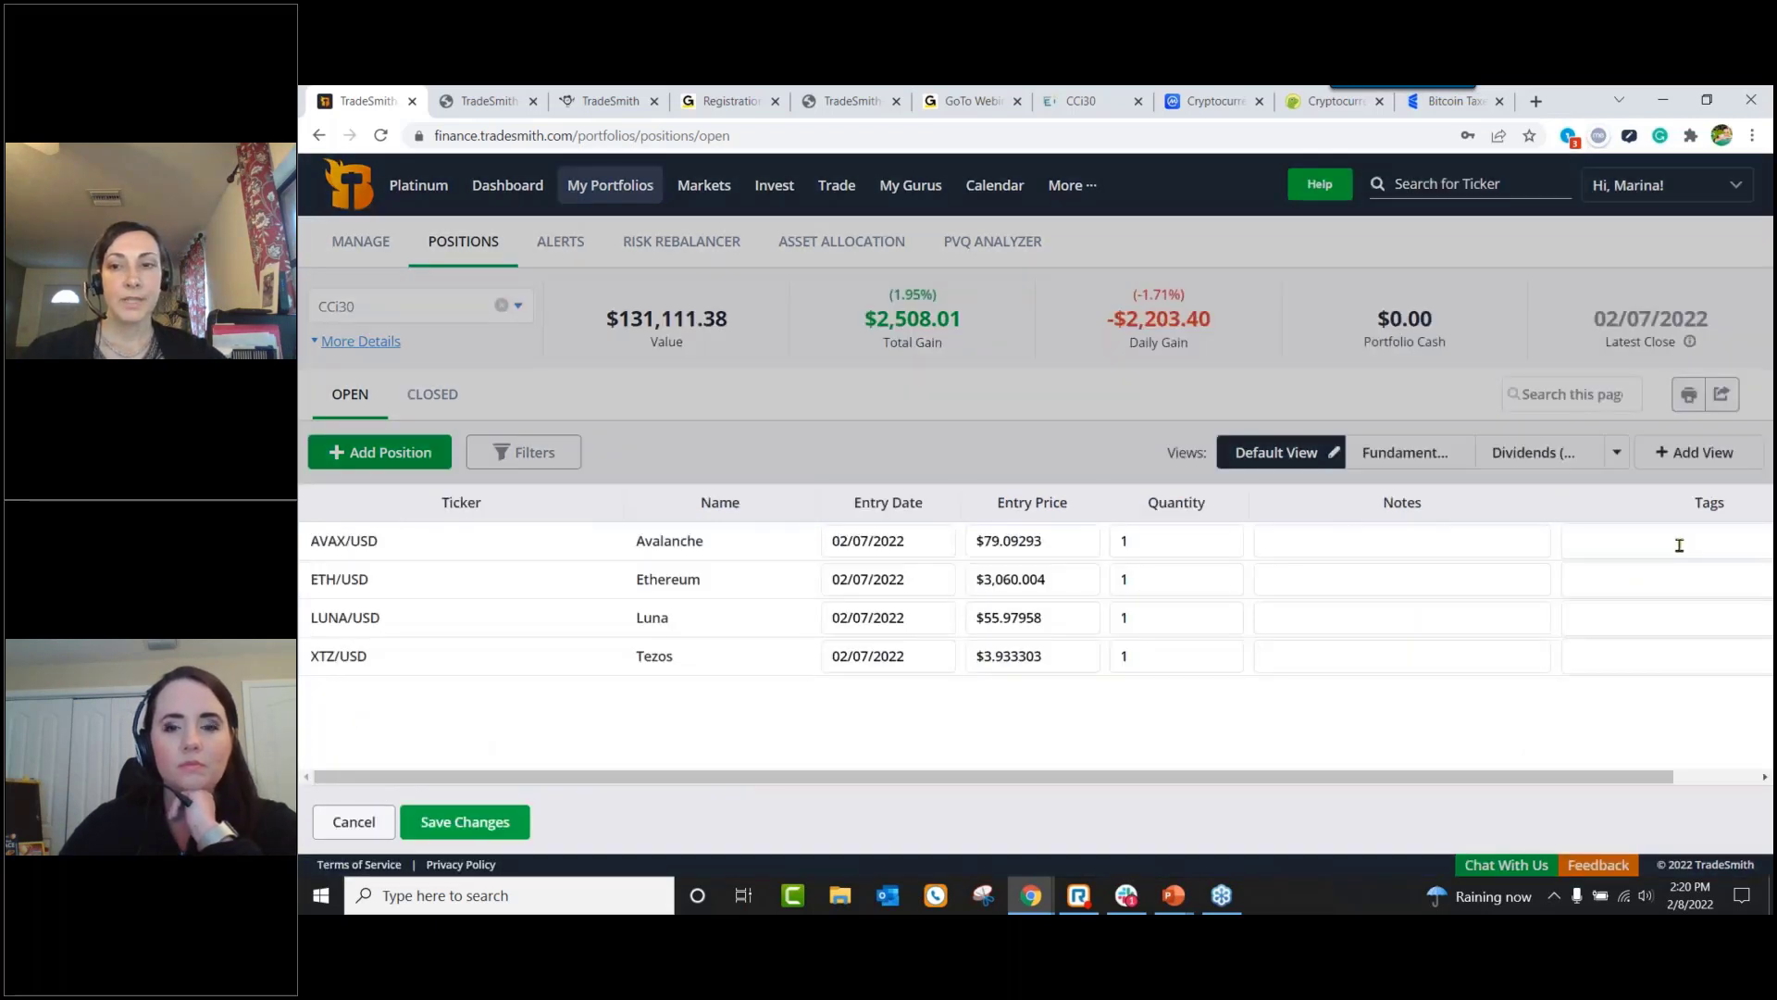
# Step: Look for the new exchange tags among those offered for the Avalanche position, and cancel the bulk edit
pyautogui.click(1679, 545)
pyautogui.scroll(-1, 1655, 617)
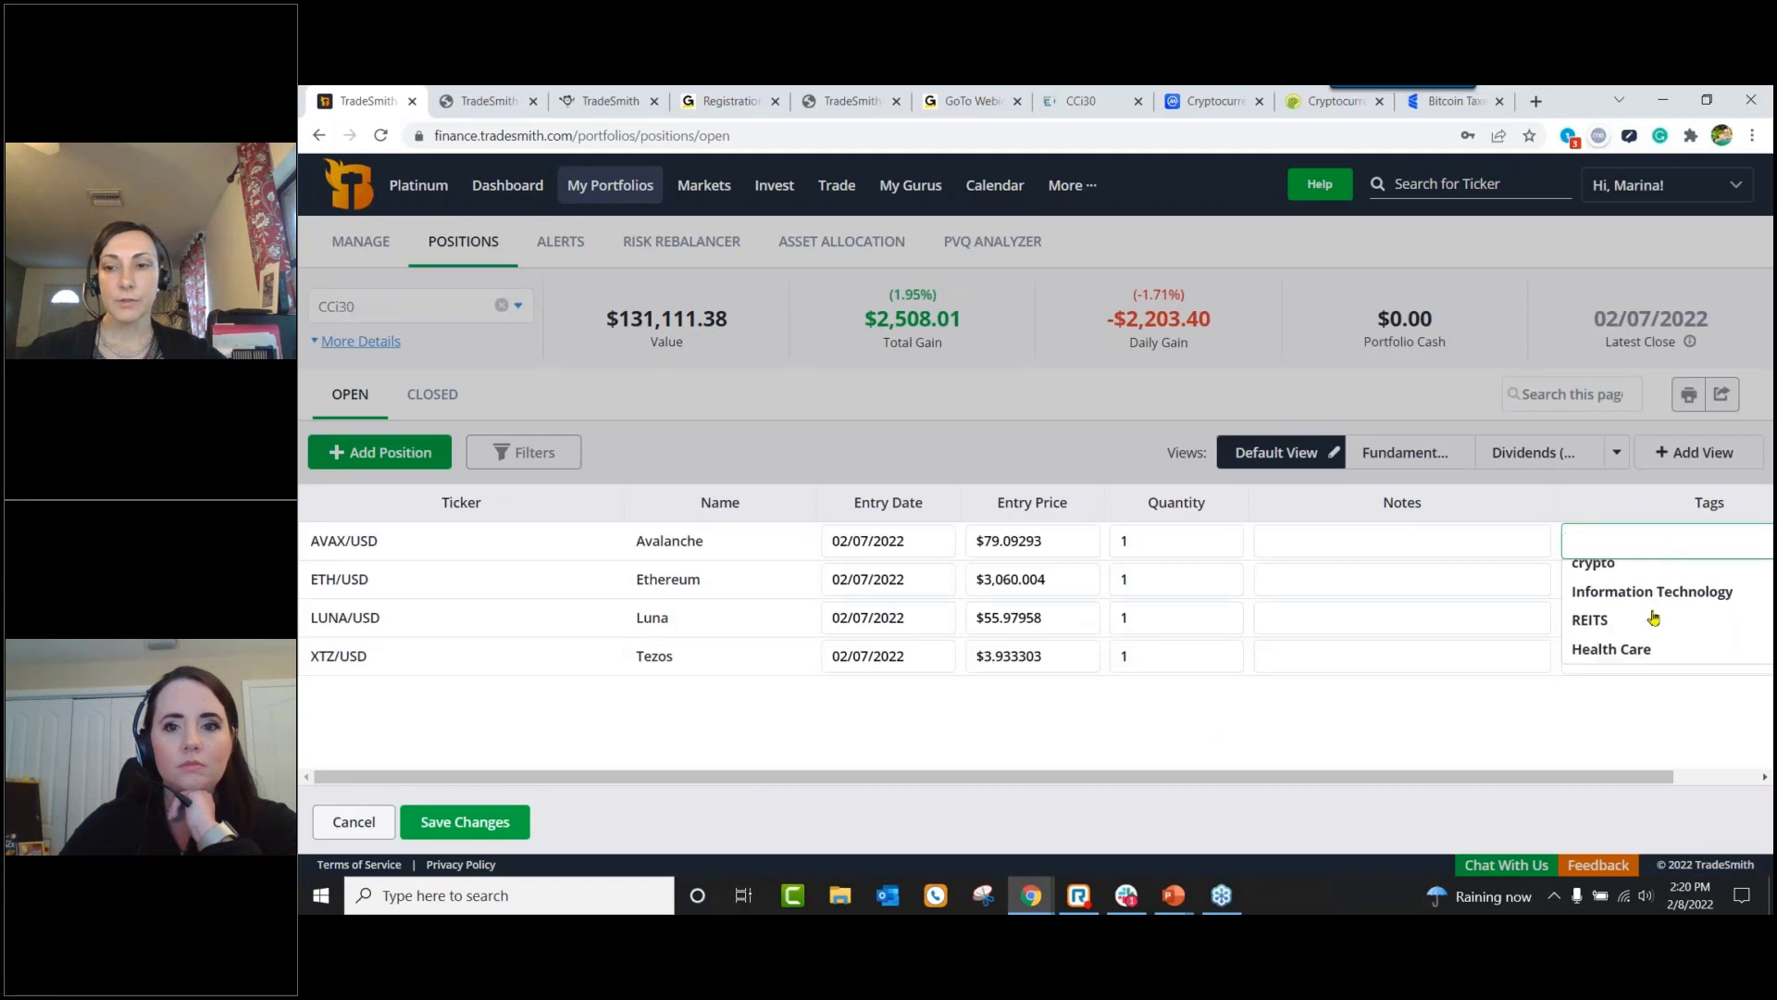
pyautogui.scroll(2, 1654, 617)
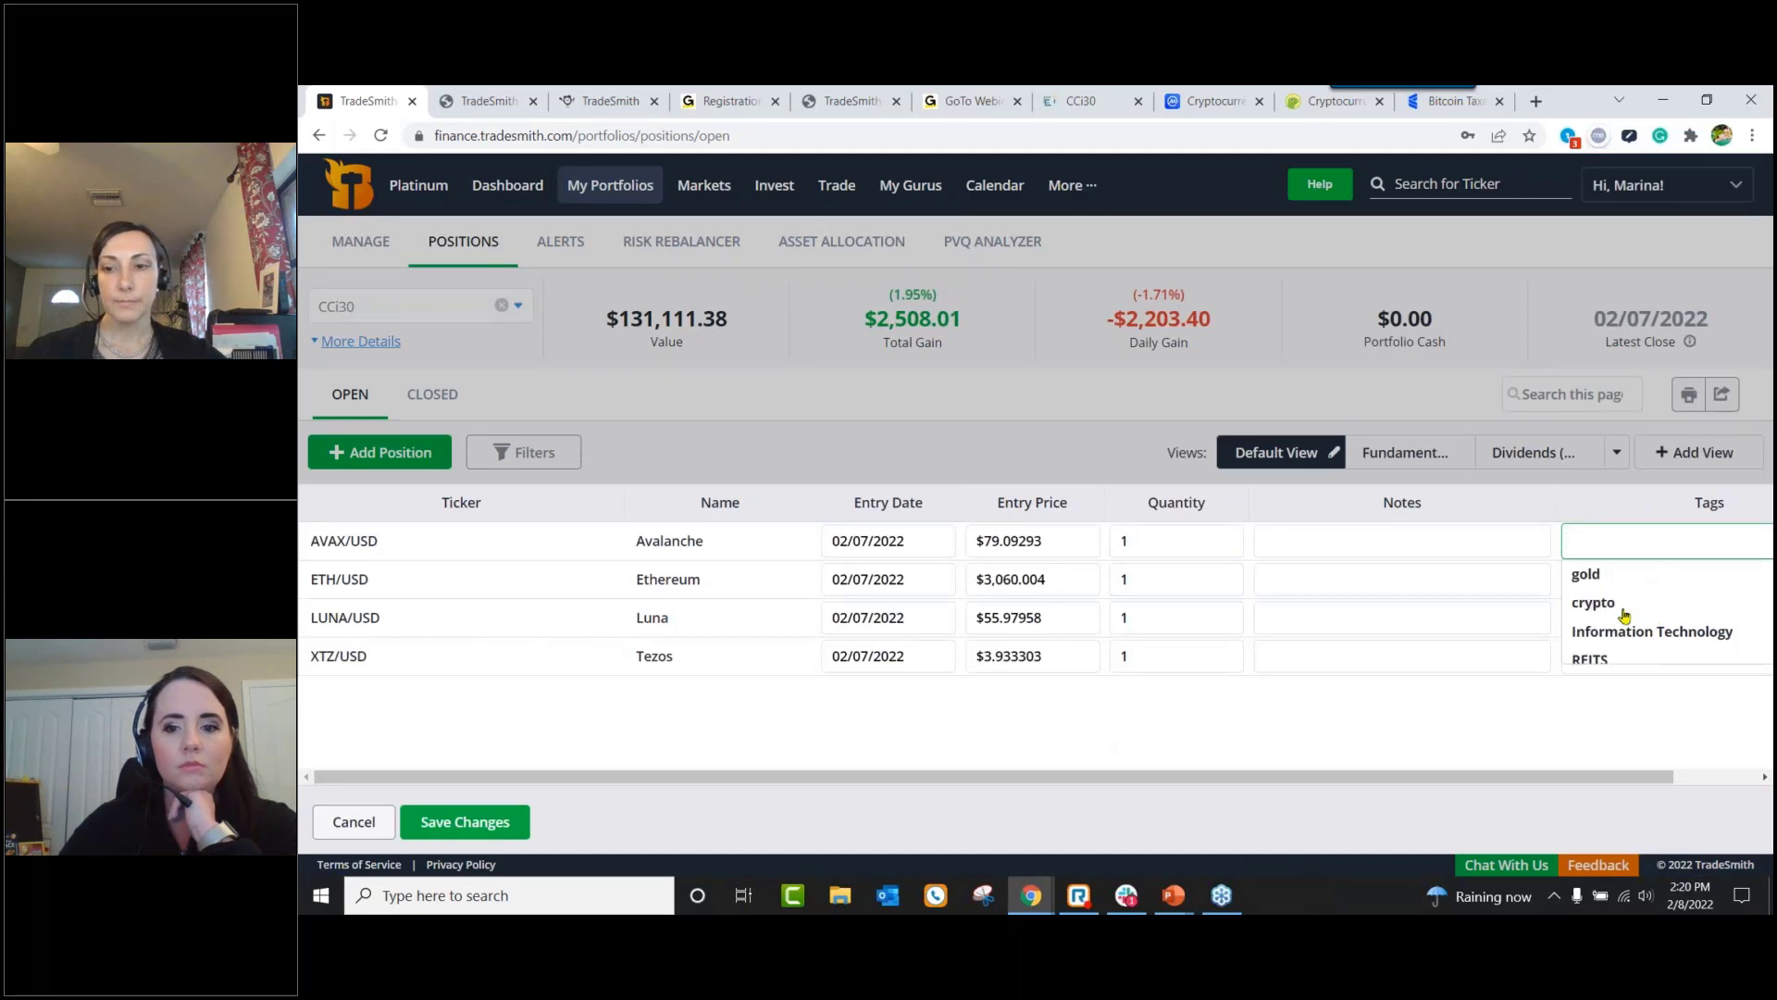
pyautogui.moveTo(1558, 782); pyautogui.dragTo(1643, 782)
pyautogui.scroll(-1, 1753, 637)
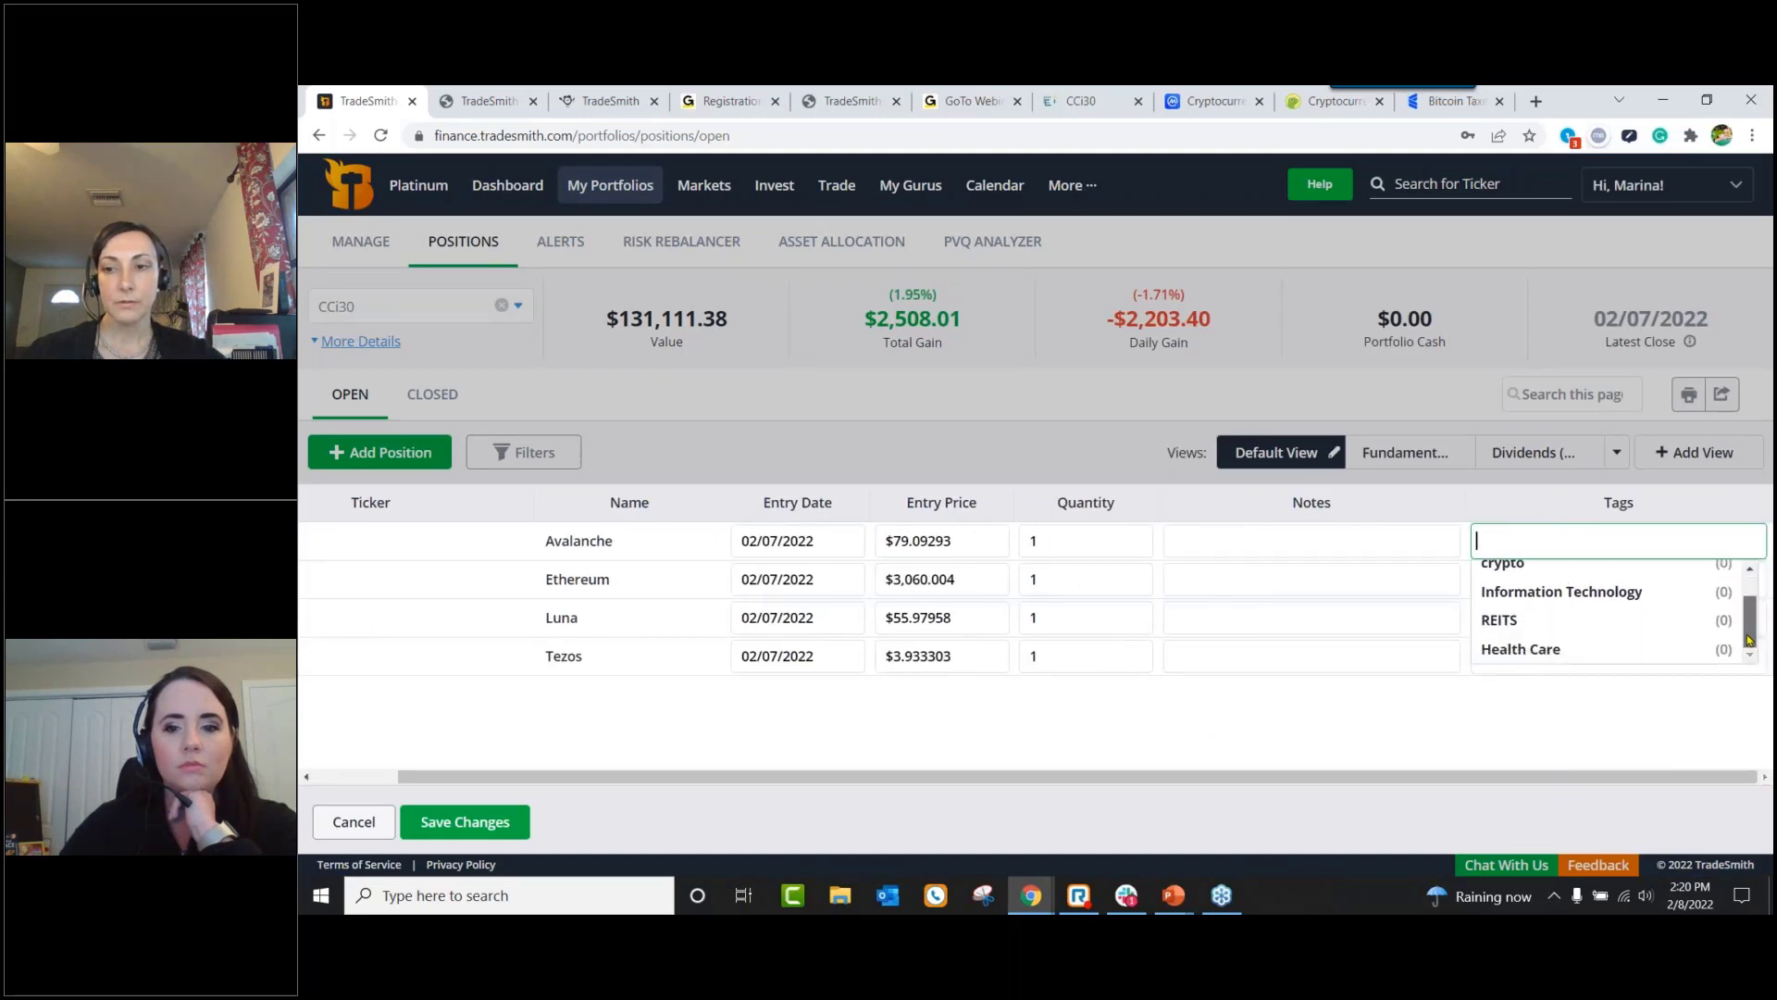
pyautogui.scroll(1, 1753, 637)
pyautogui.click(1575, 722)
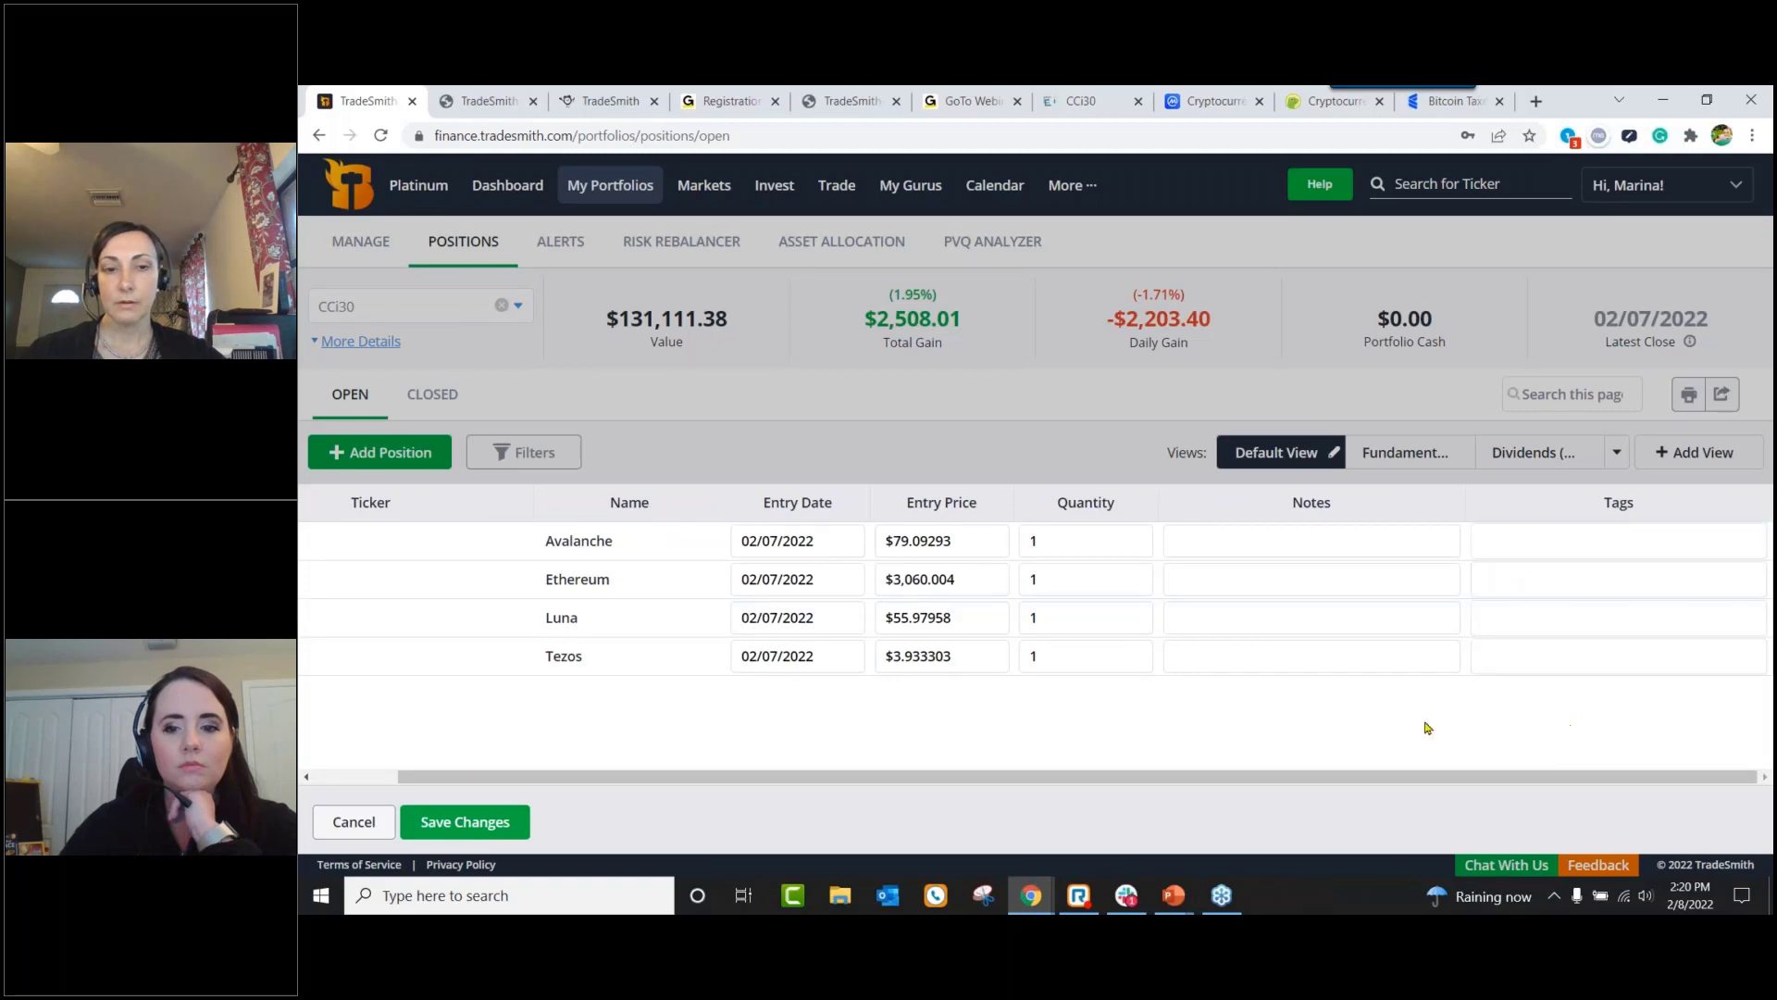
pyautogui.click(371, 823)
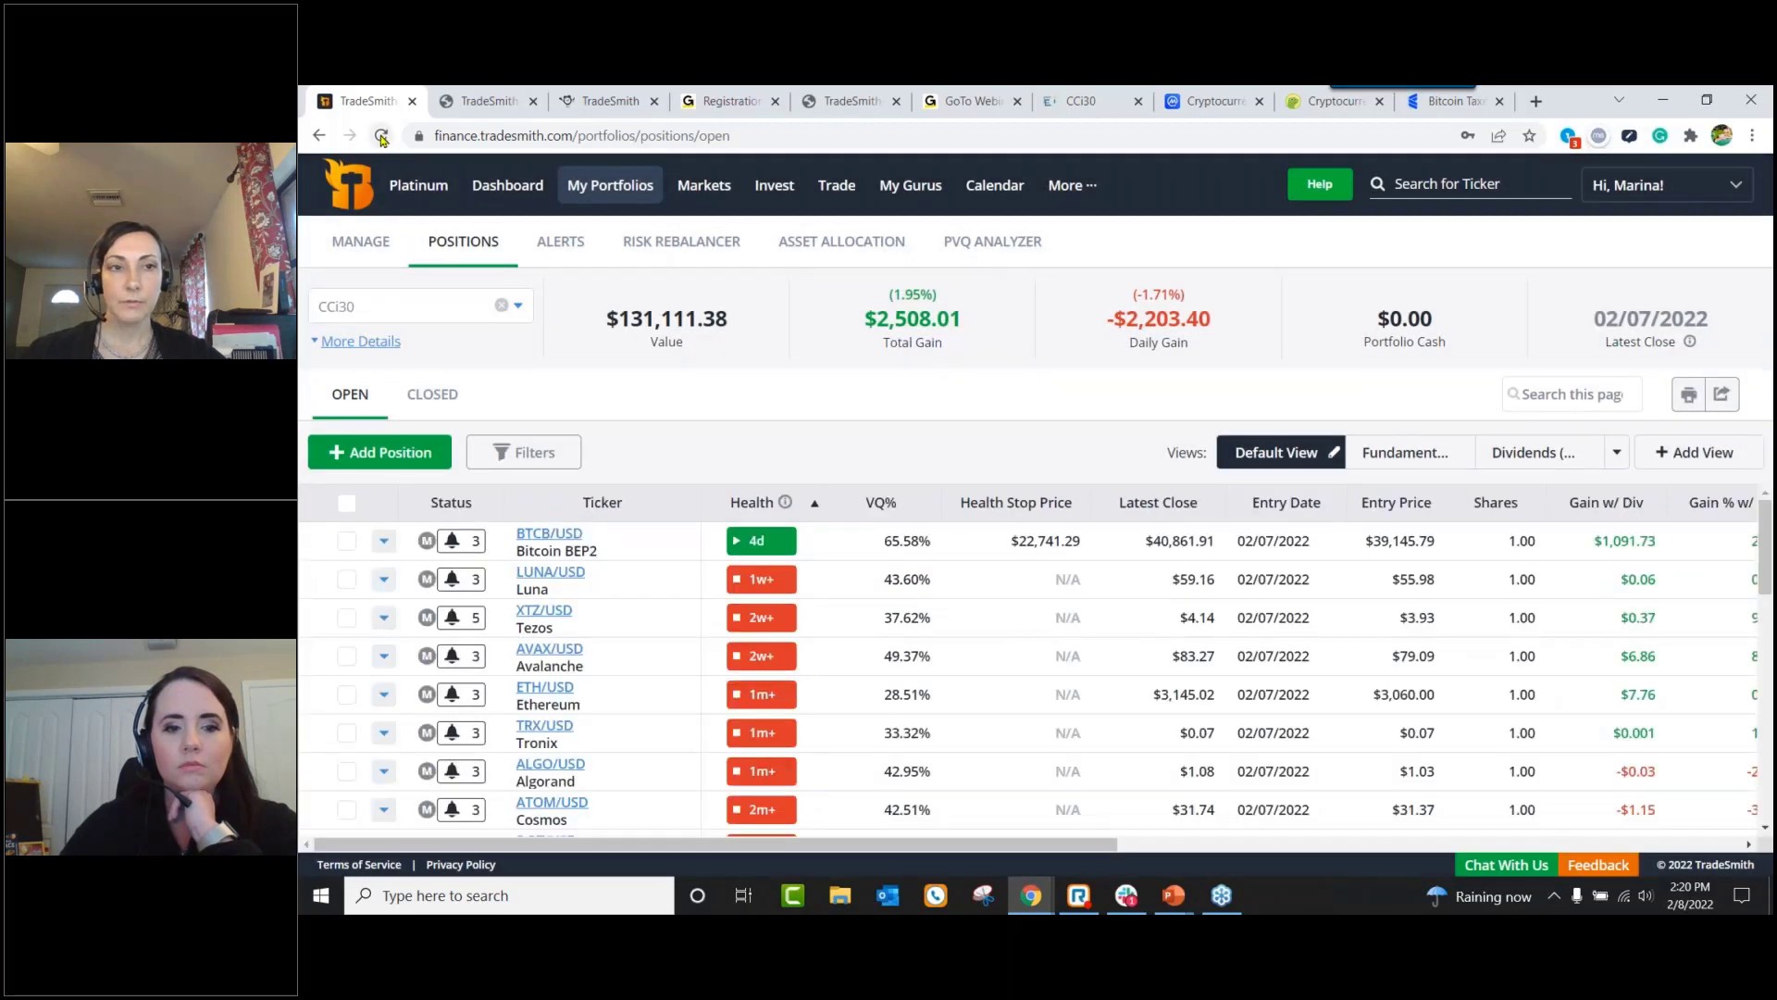
# Step: Reload the positions page and bring up bulk editing again for Luna, Tezos, Avalanche and Ethereum
pyautogui.click(380, 136)
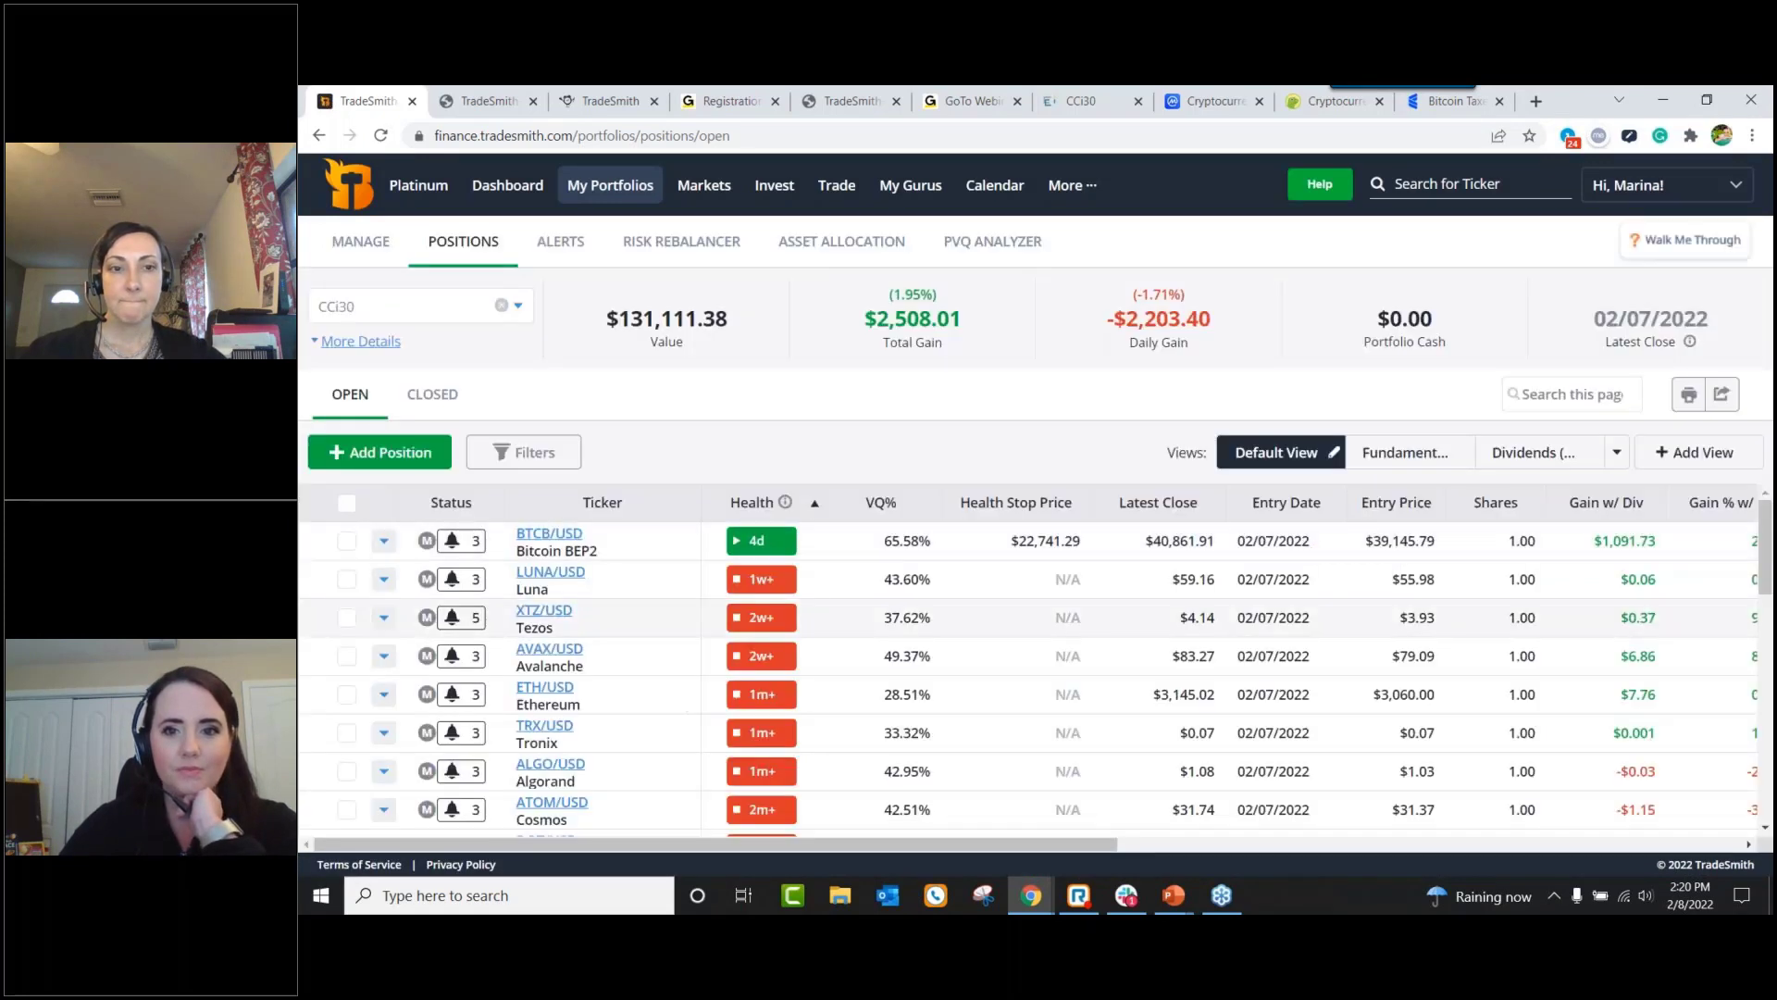
pyautogui.click(351, 580)
pyautogui.click(351, 618)
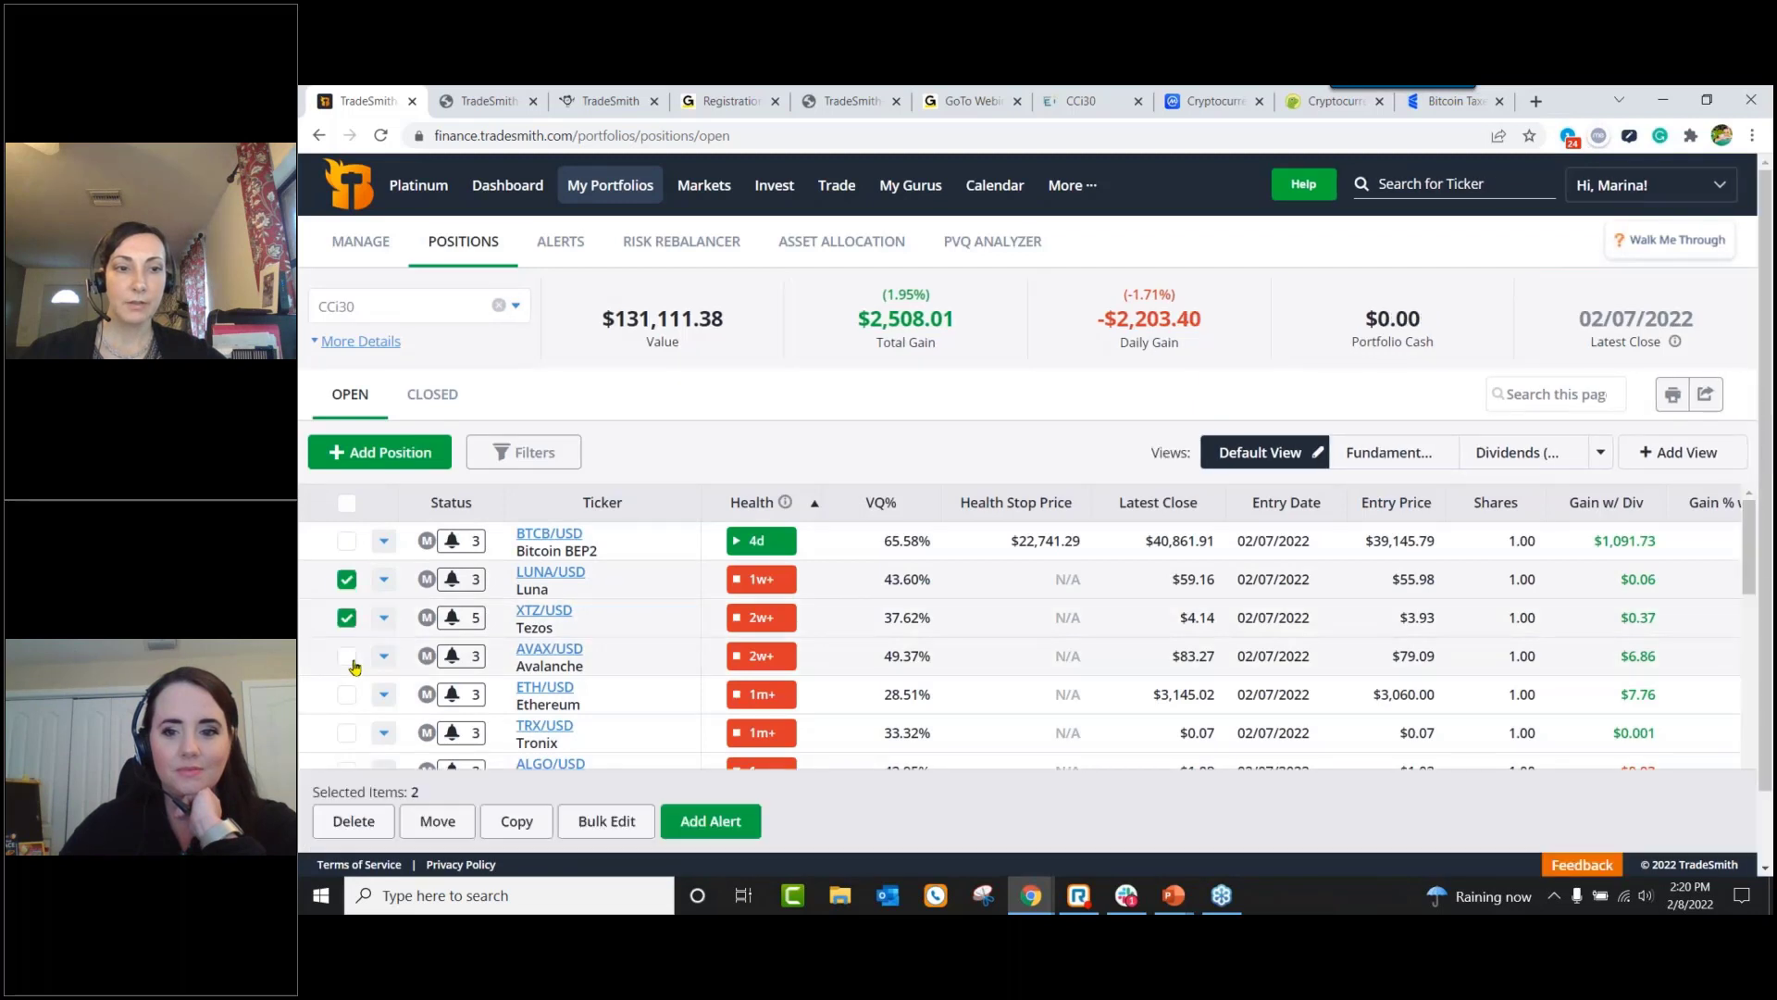
pyautogui.click(346, 656)
pyautogui.click(348, 694)
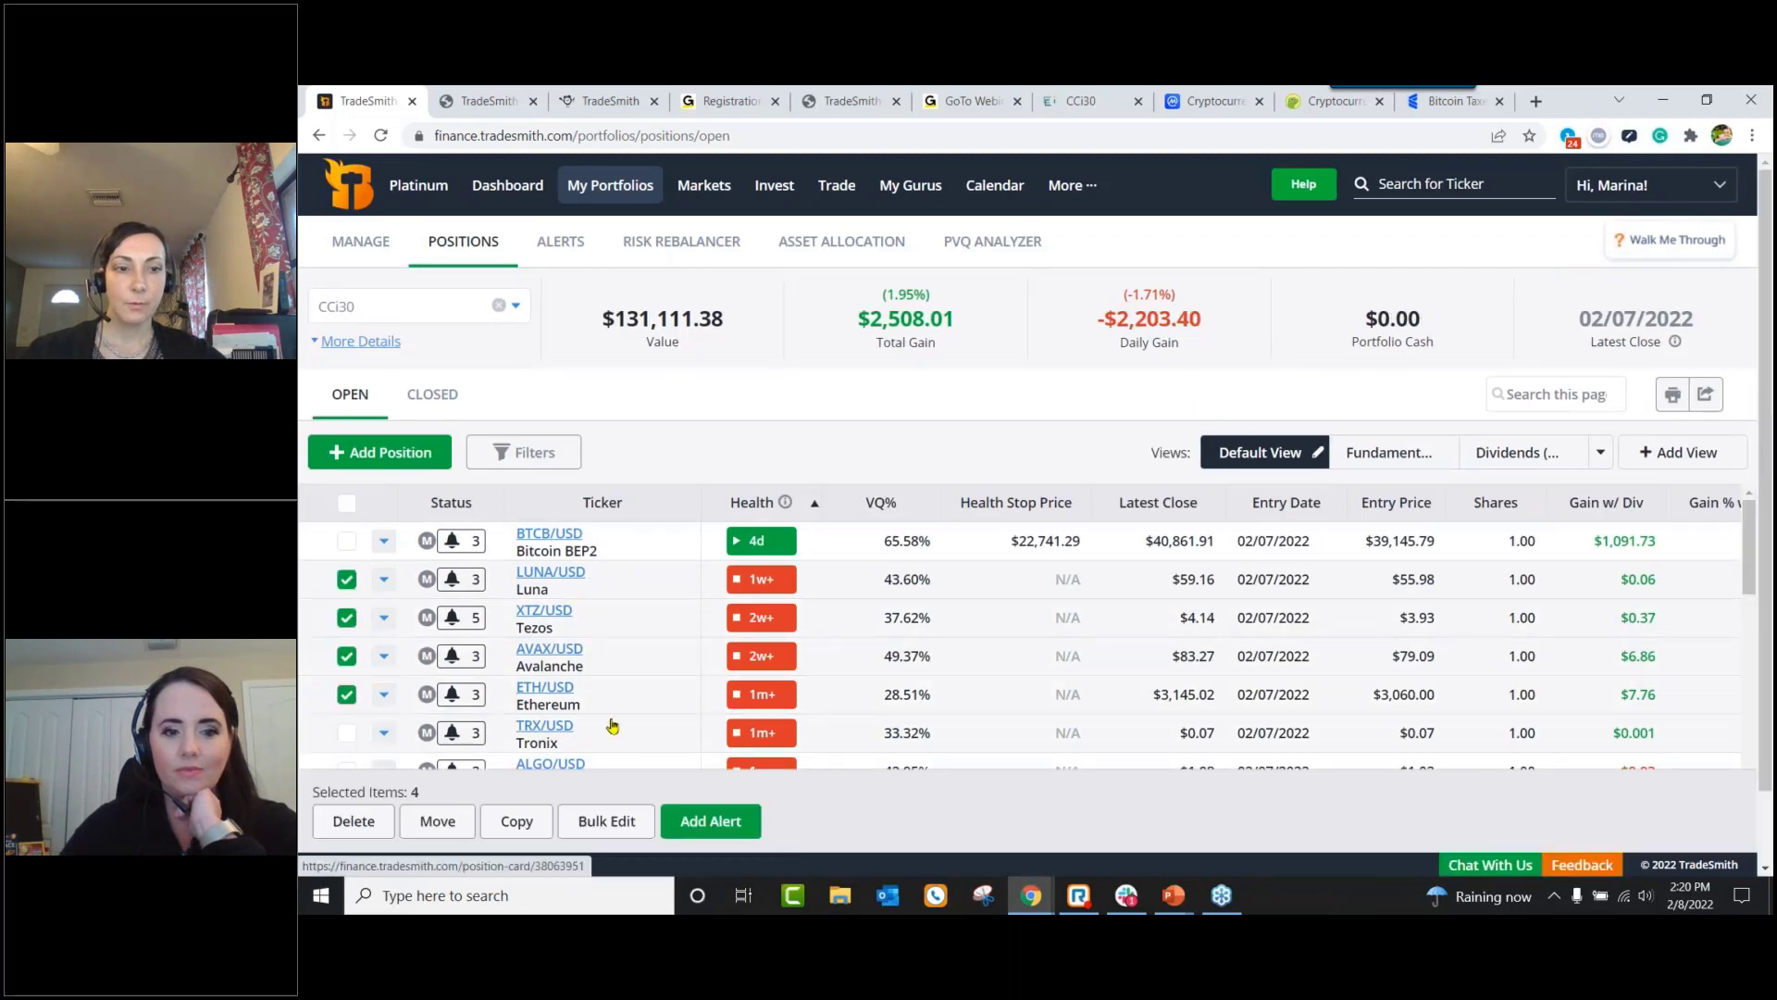
pyautogui.click(607, 822)
# Step: Check the tag choices for the Avalanche position again after the reload, and close the tag list
pyautogui.click(1627, 541)
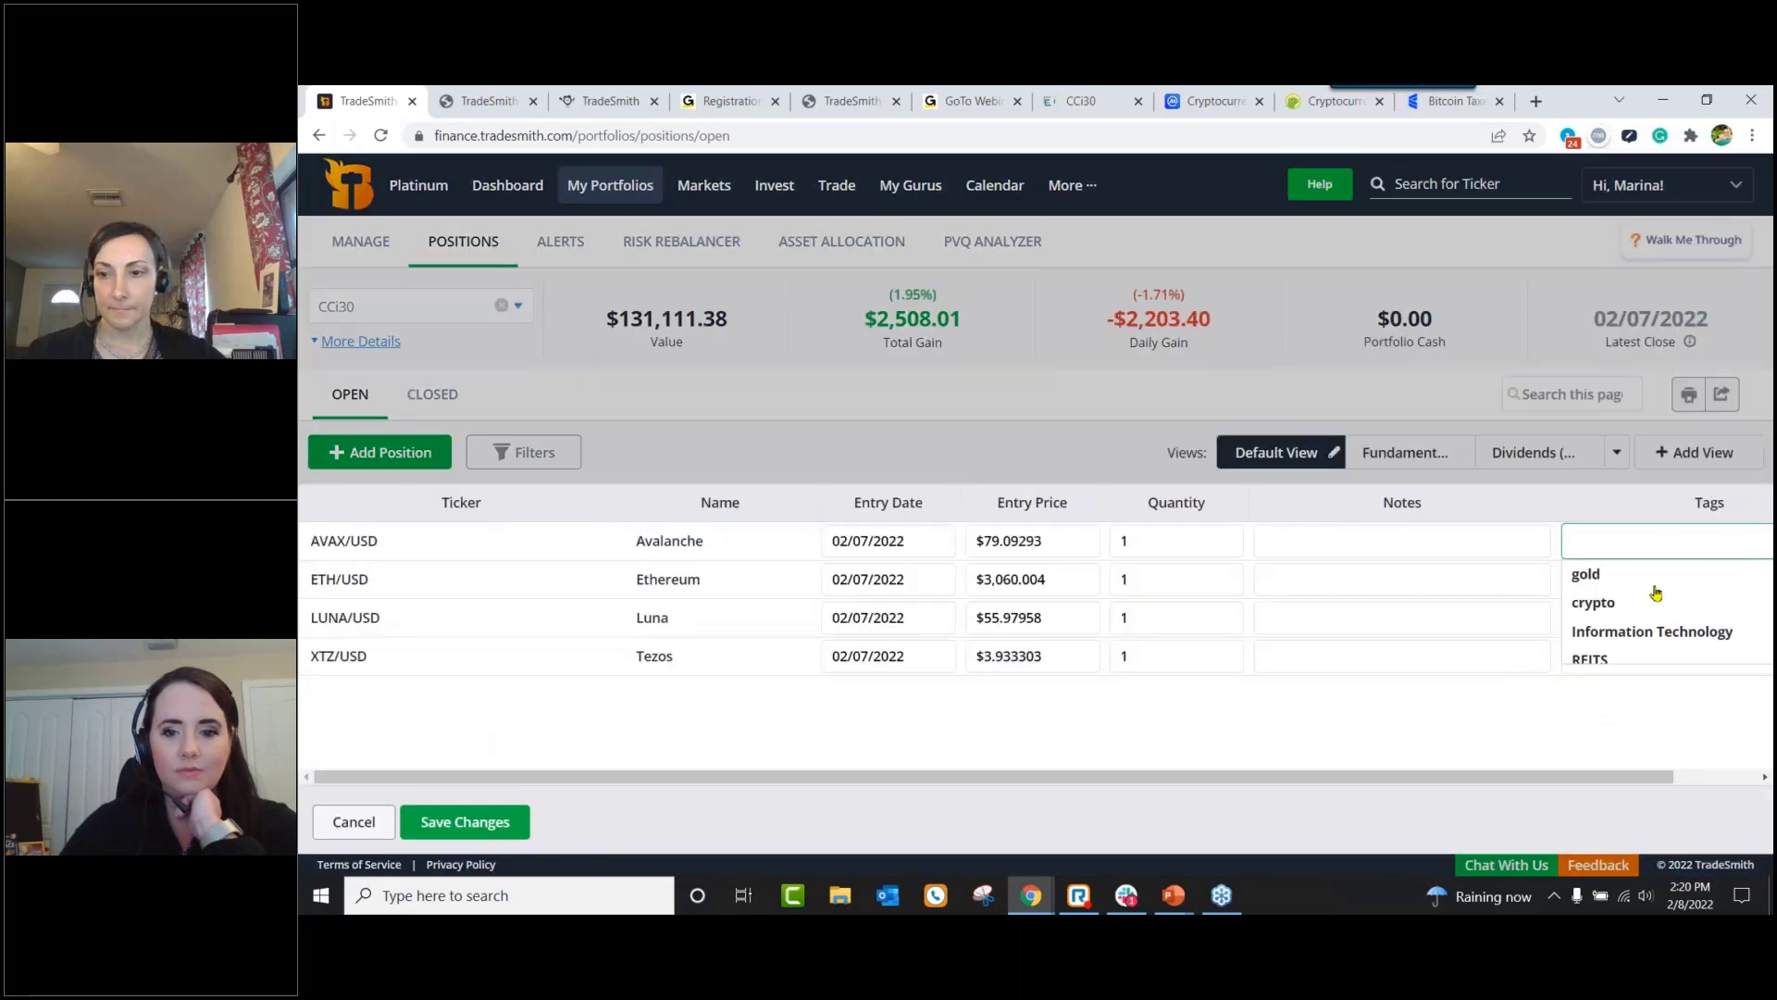
pyautogui.scroll(-1, 1657, 594)
pyautogui.scroll(1, 1643, 584)
pyautogui.moveTo(1534, 786); pyautogui.dragTo(1617, 787)
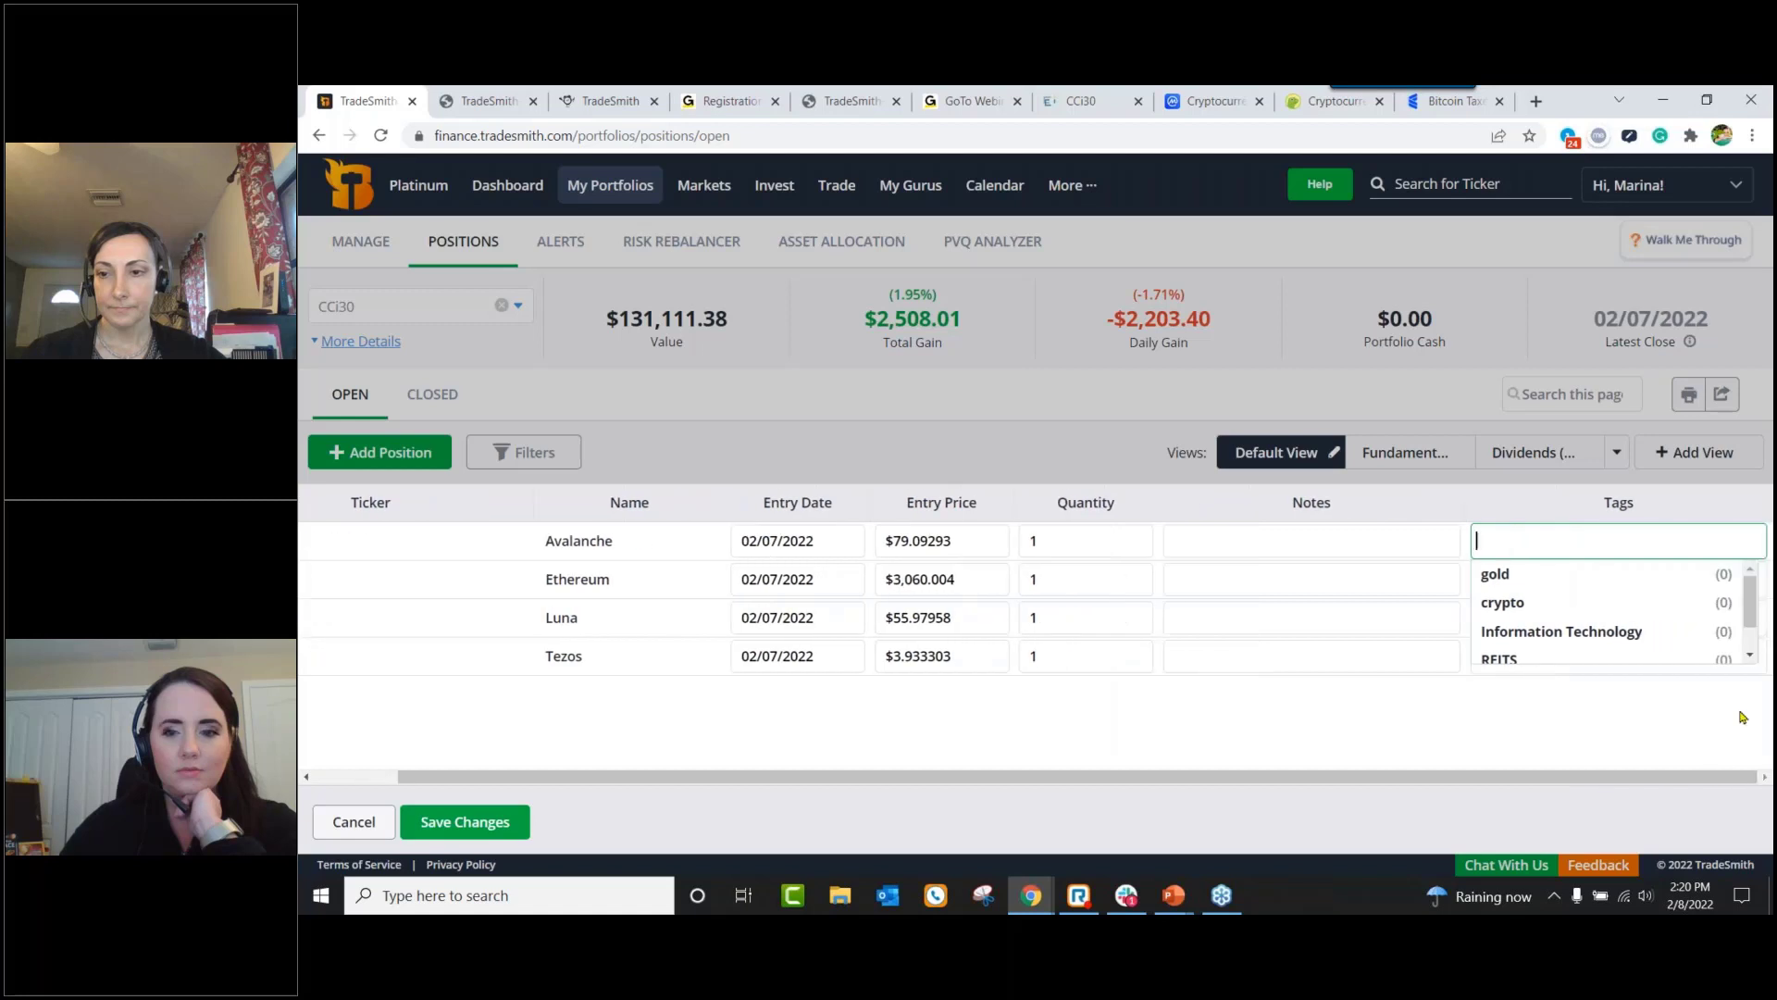
pyautogui.click(1754, 655)
pyautogui.click(1756, 571)
pyautogui.click(1509, 751)
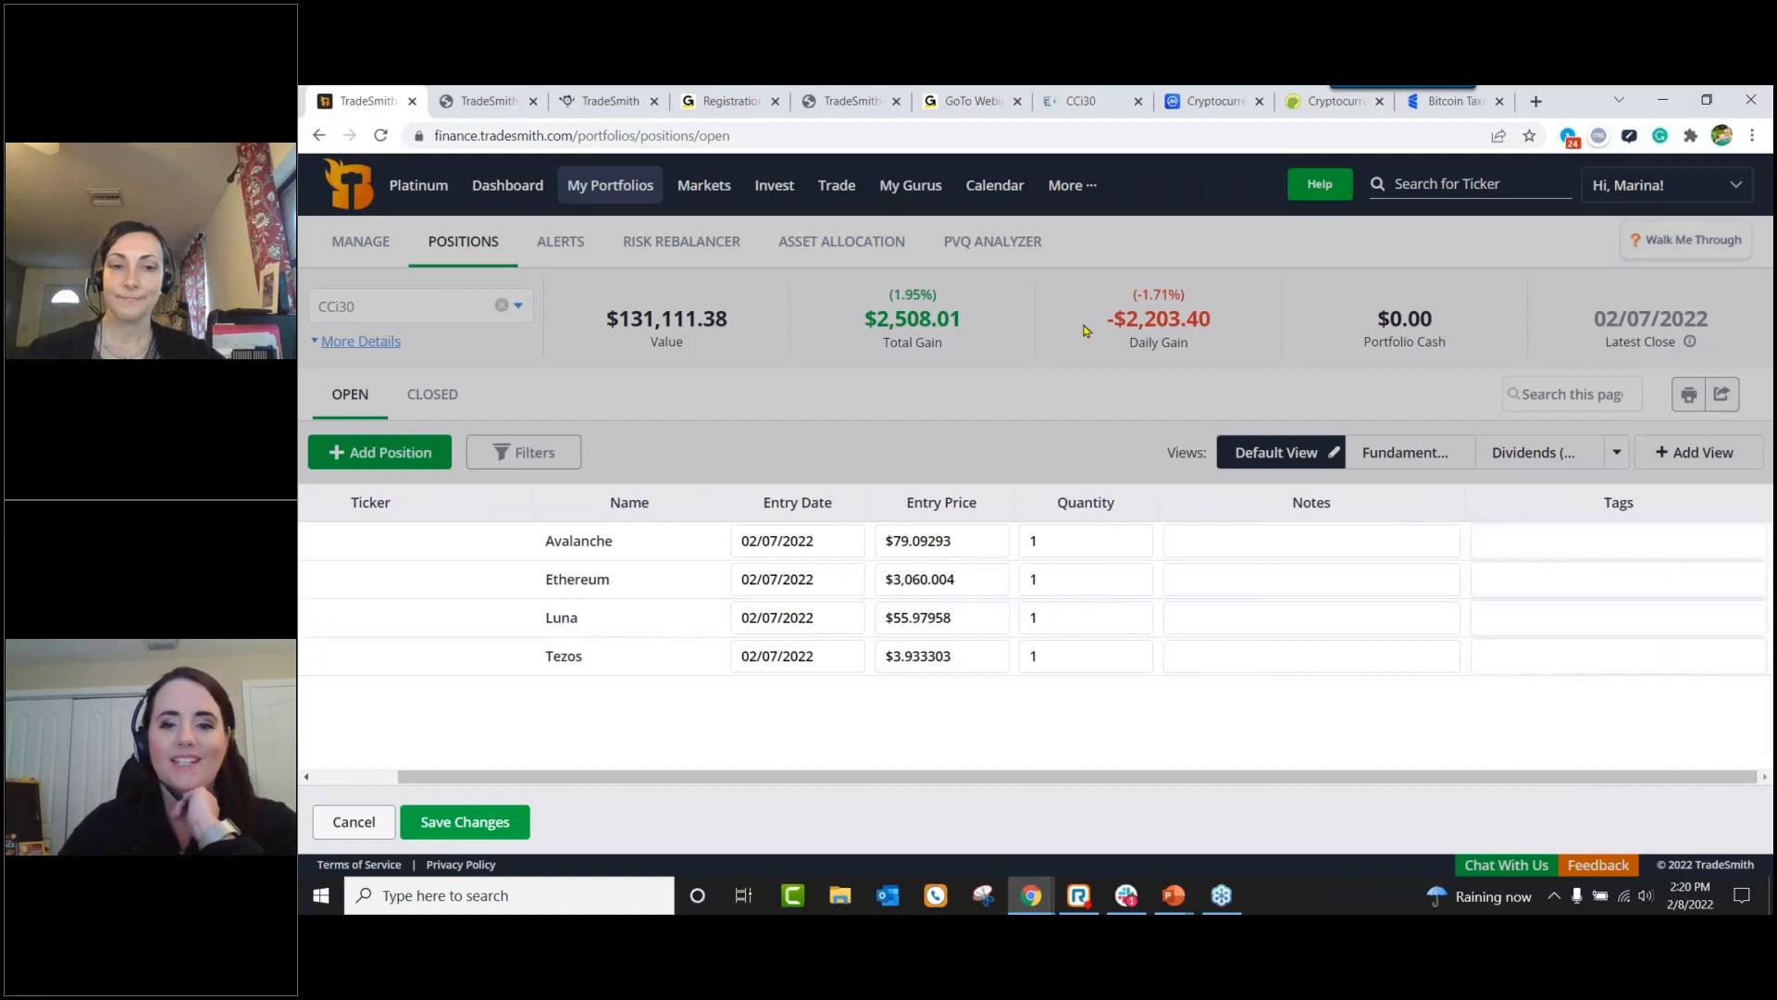
# Step: Cancel the bulk edit, then add a Coinbase tag in the account's tag settings and save it
pyautogui.click(354, 821)
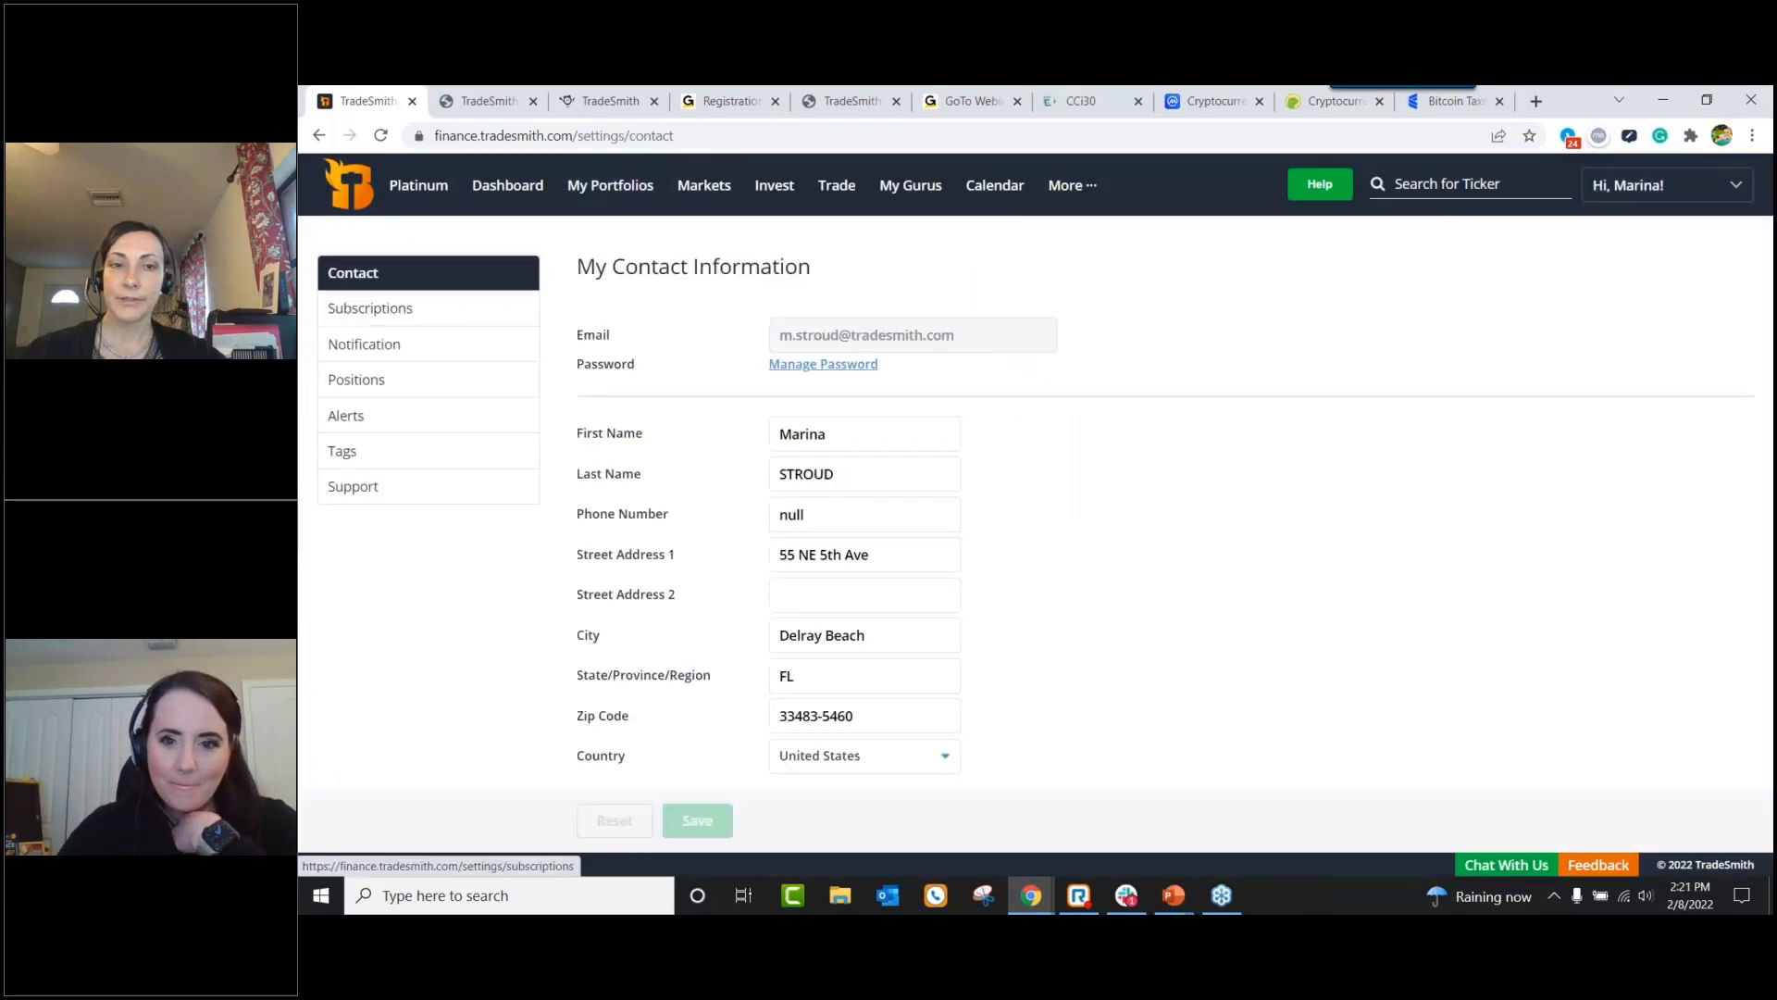
pyautogui.click(469, 453)
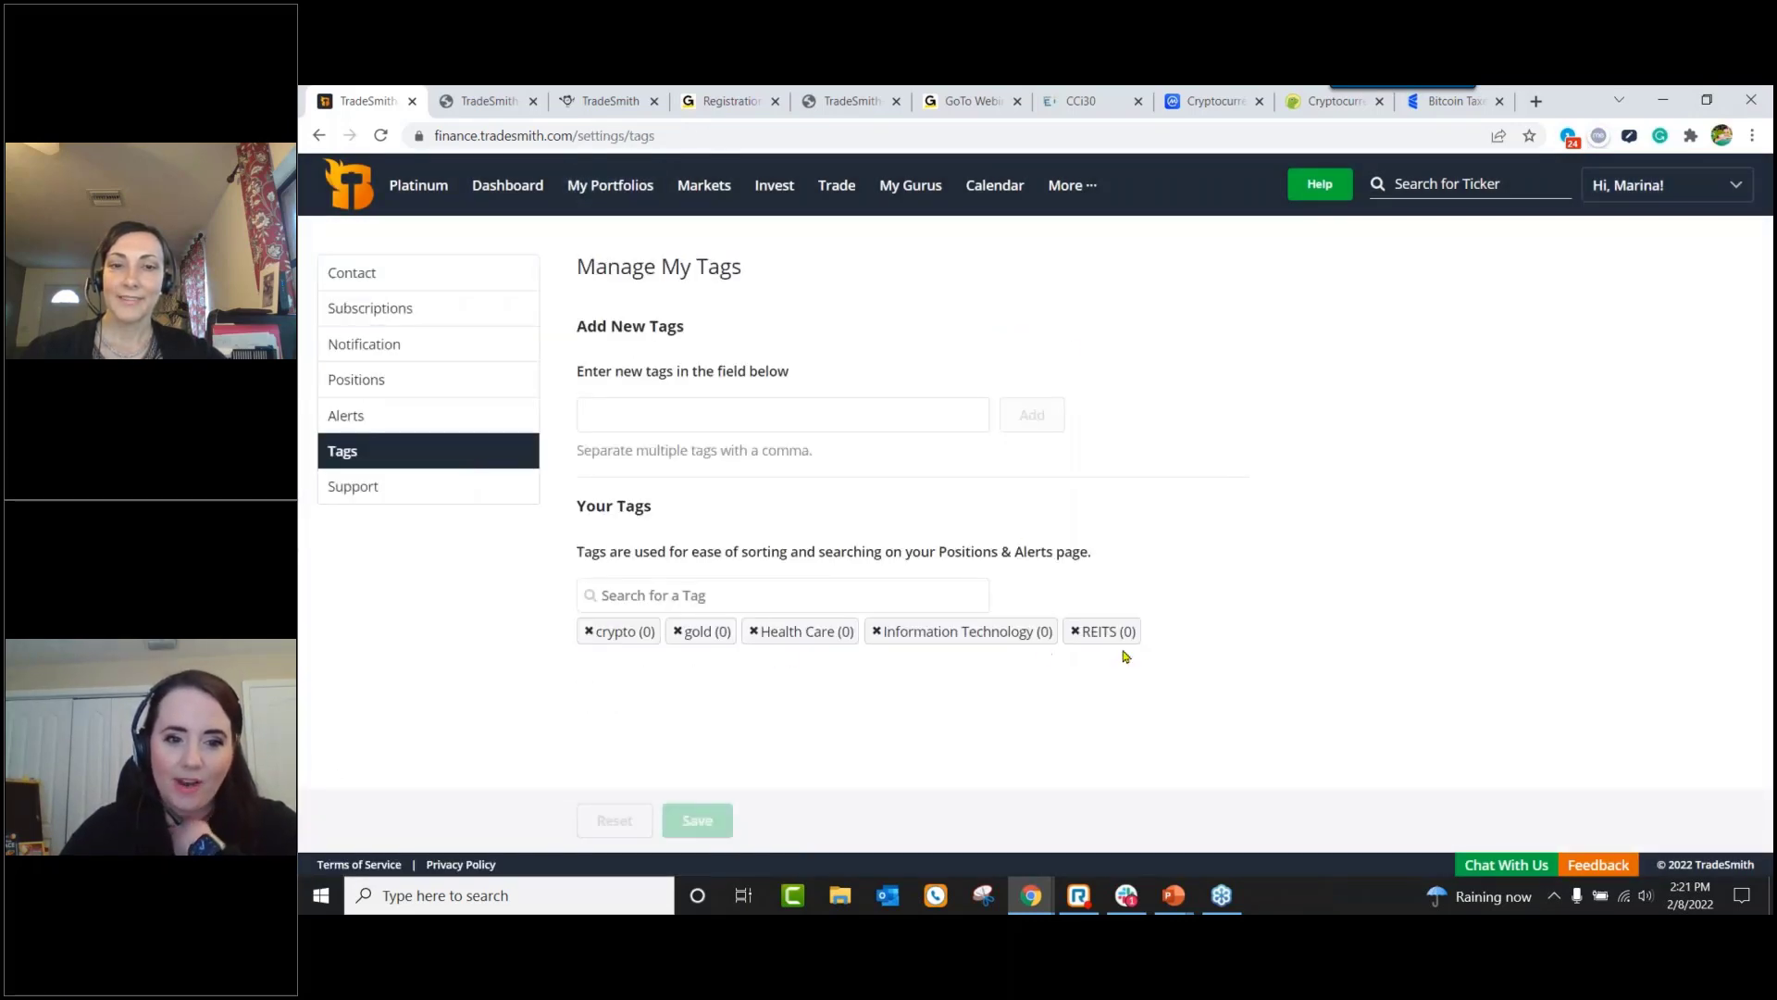
pyautogui.write('Coinbase')
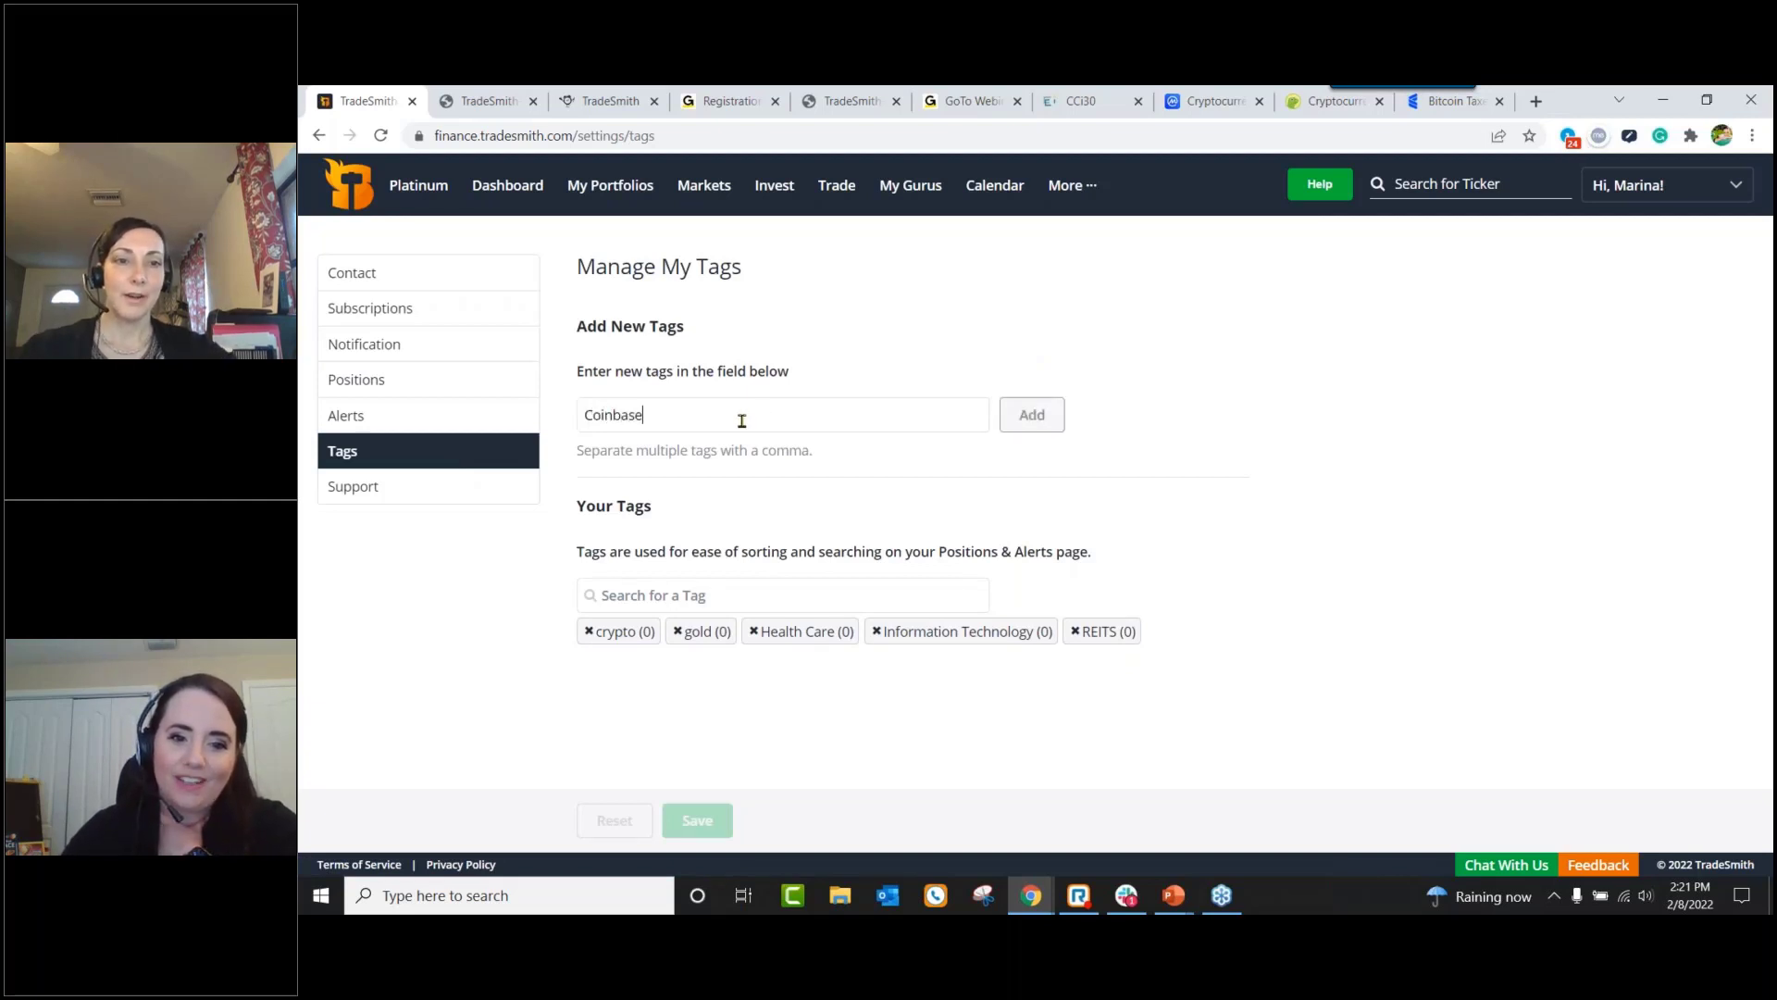
pyautogui.click(1032, 415)
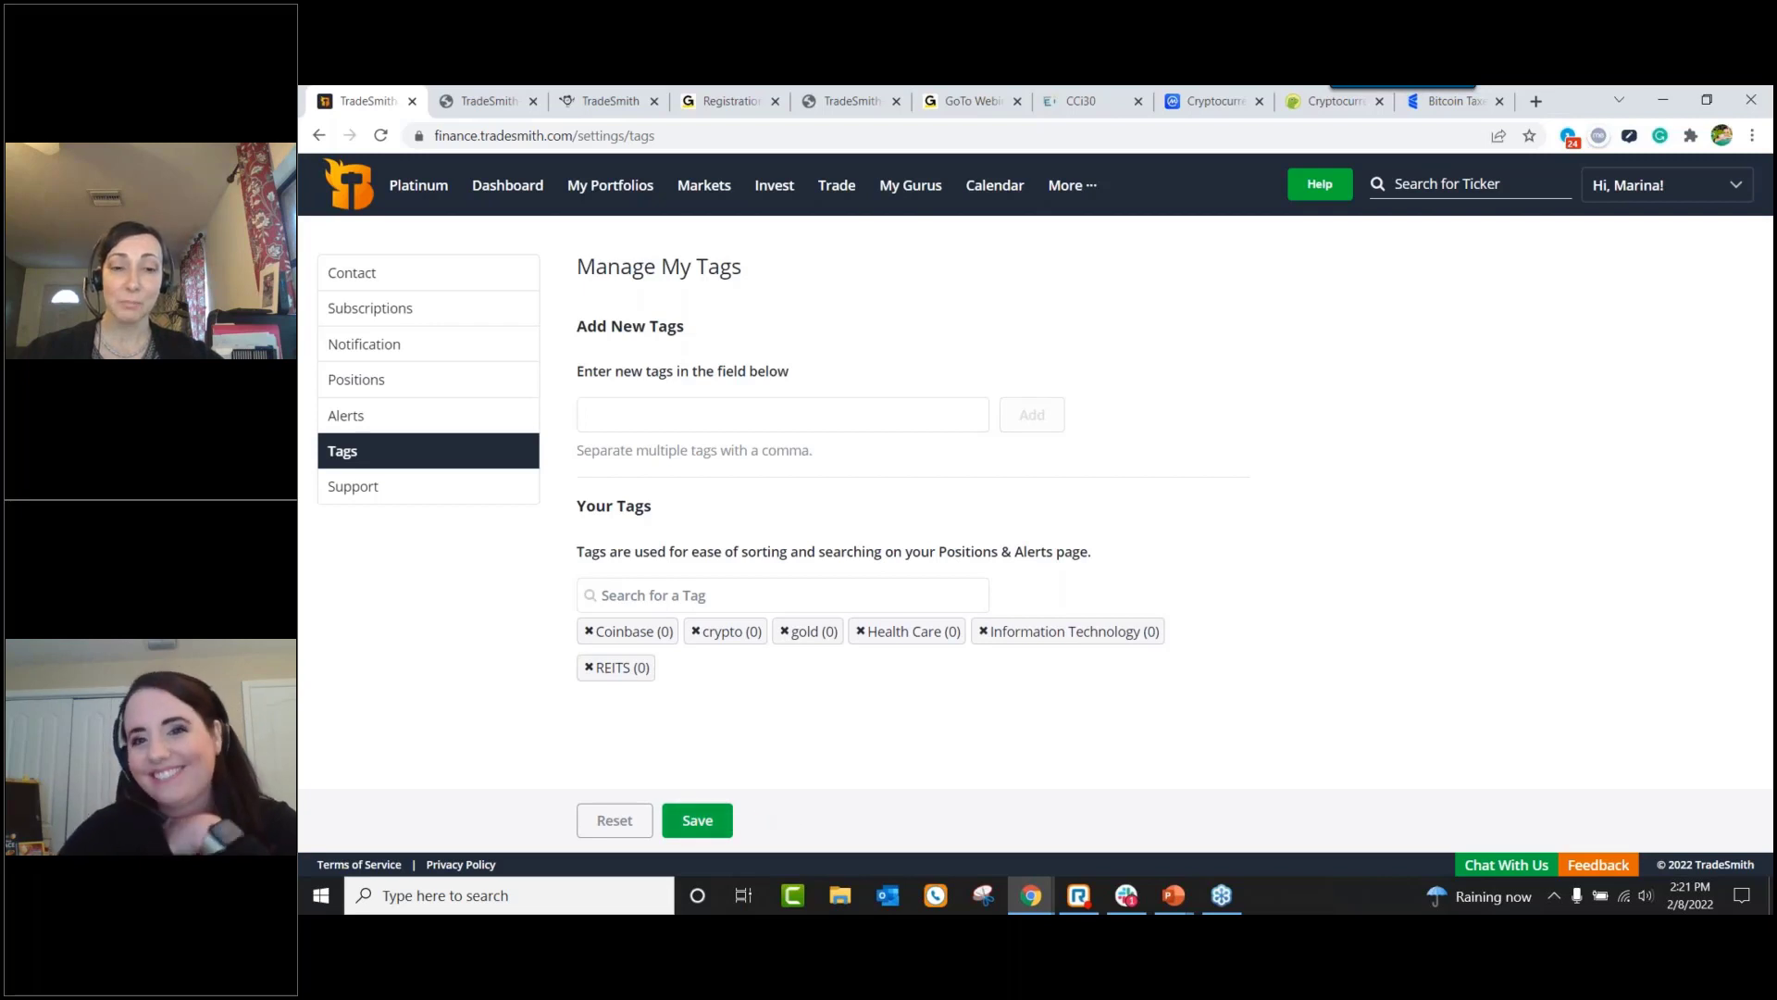
pyautogui.click(701, 825)
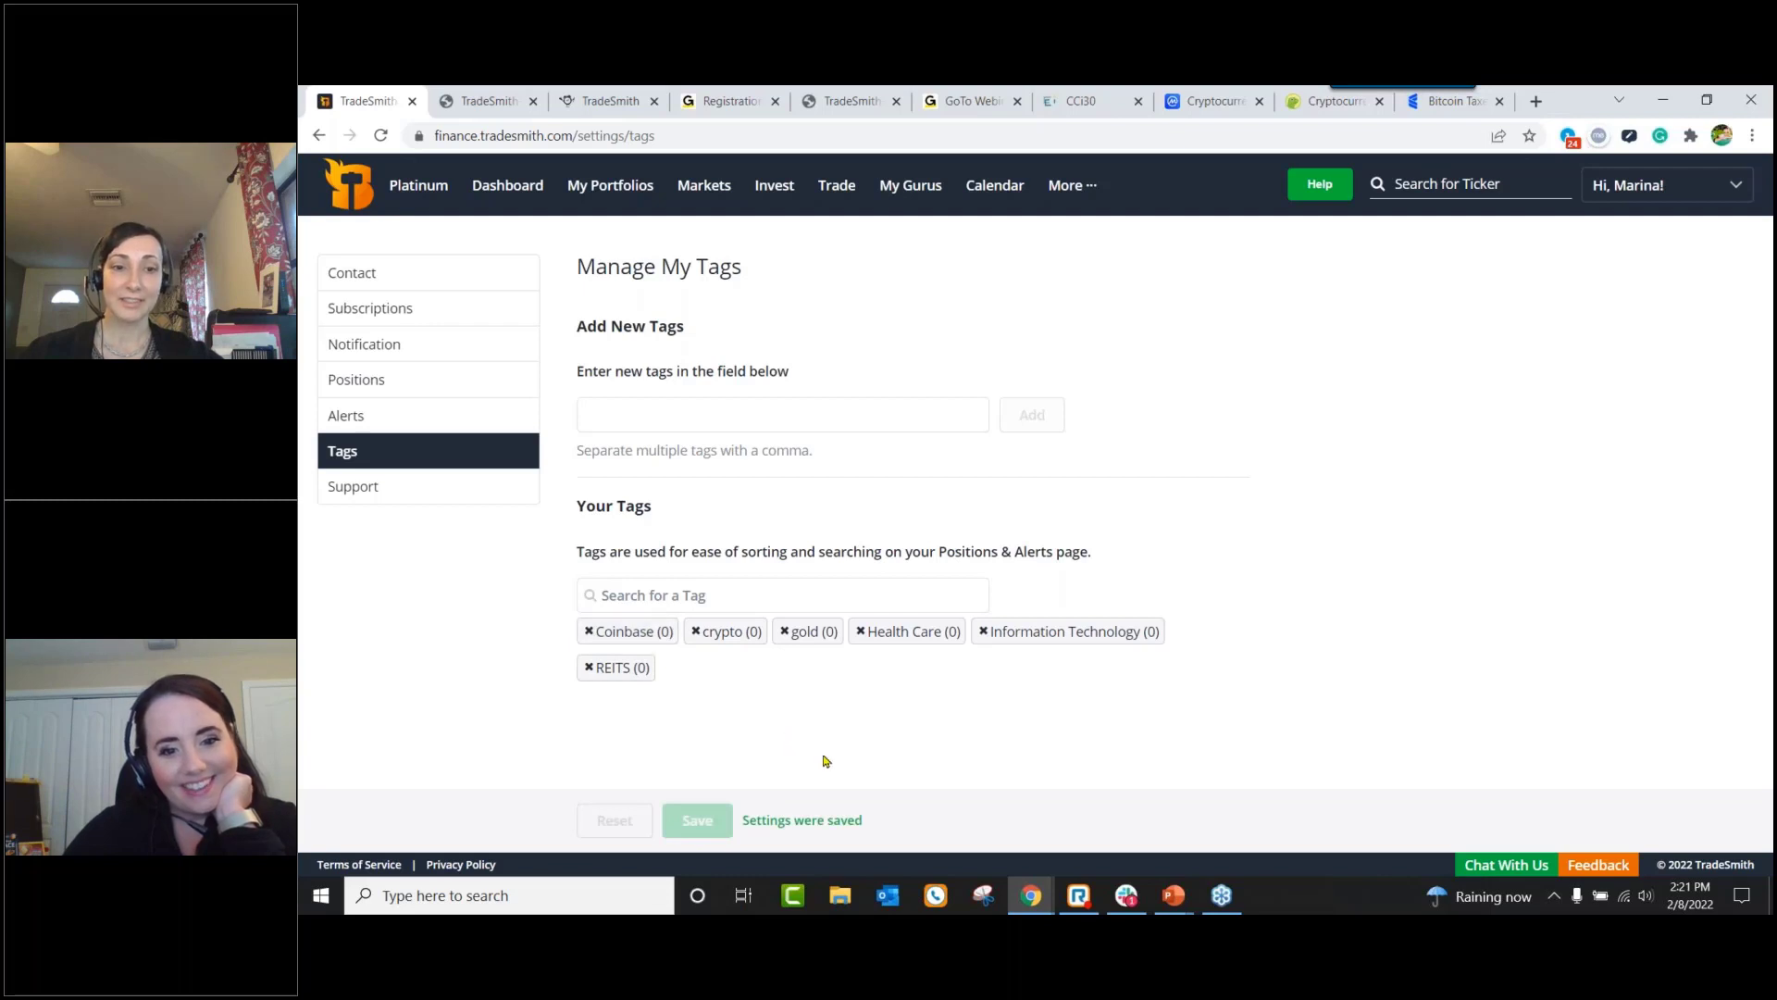
# Step: Return to the portfolio management page and show the watch-only portfolios
pyautogui.click(620, 188)
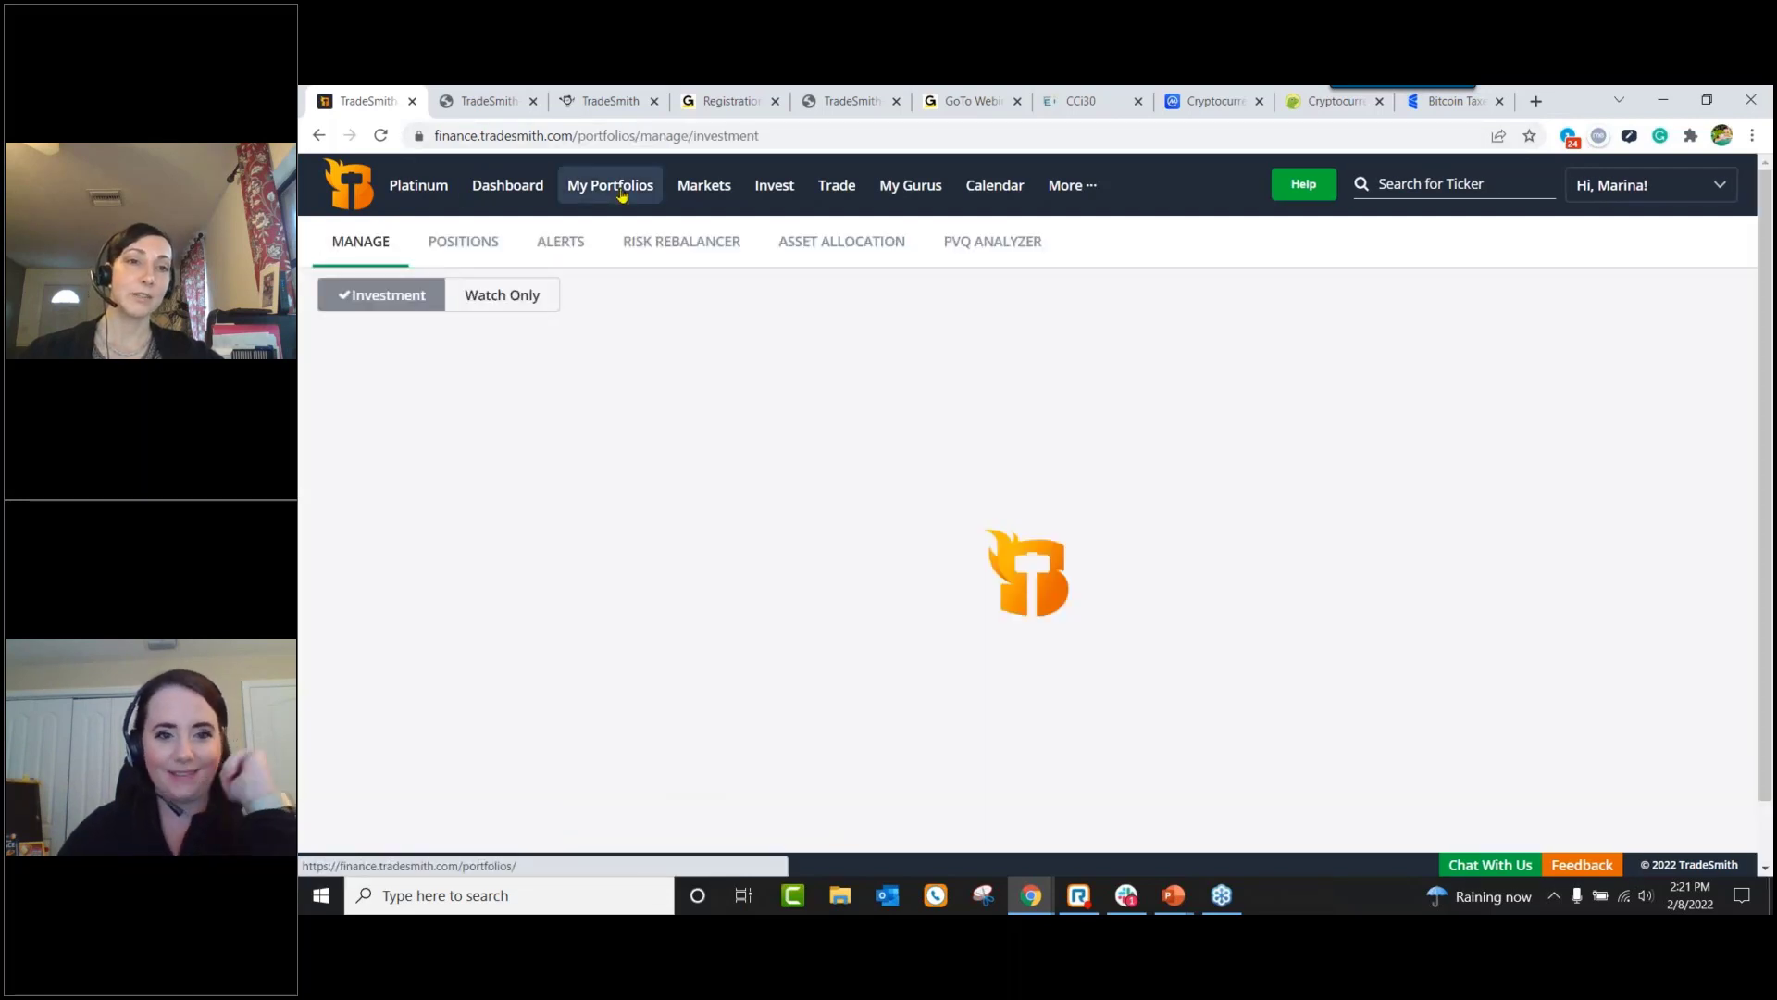
pyautogui.click(516, 306)
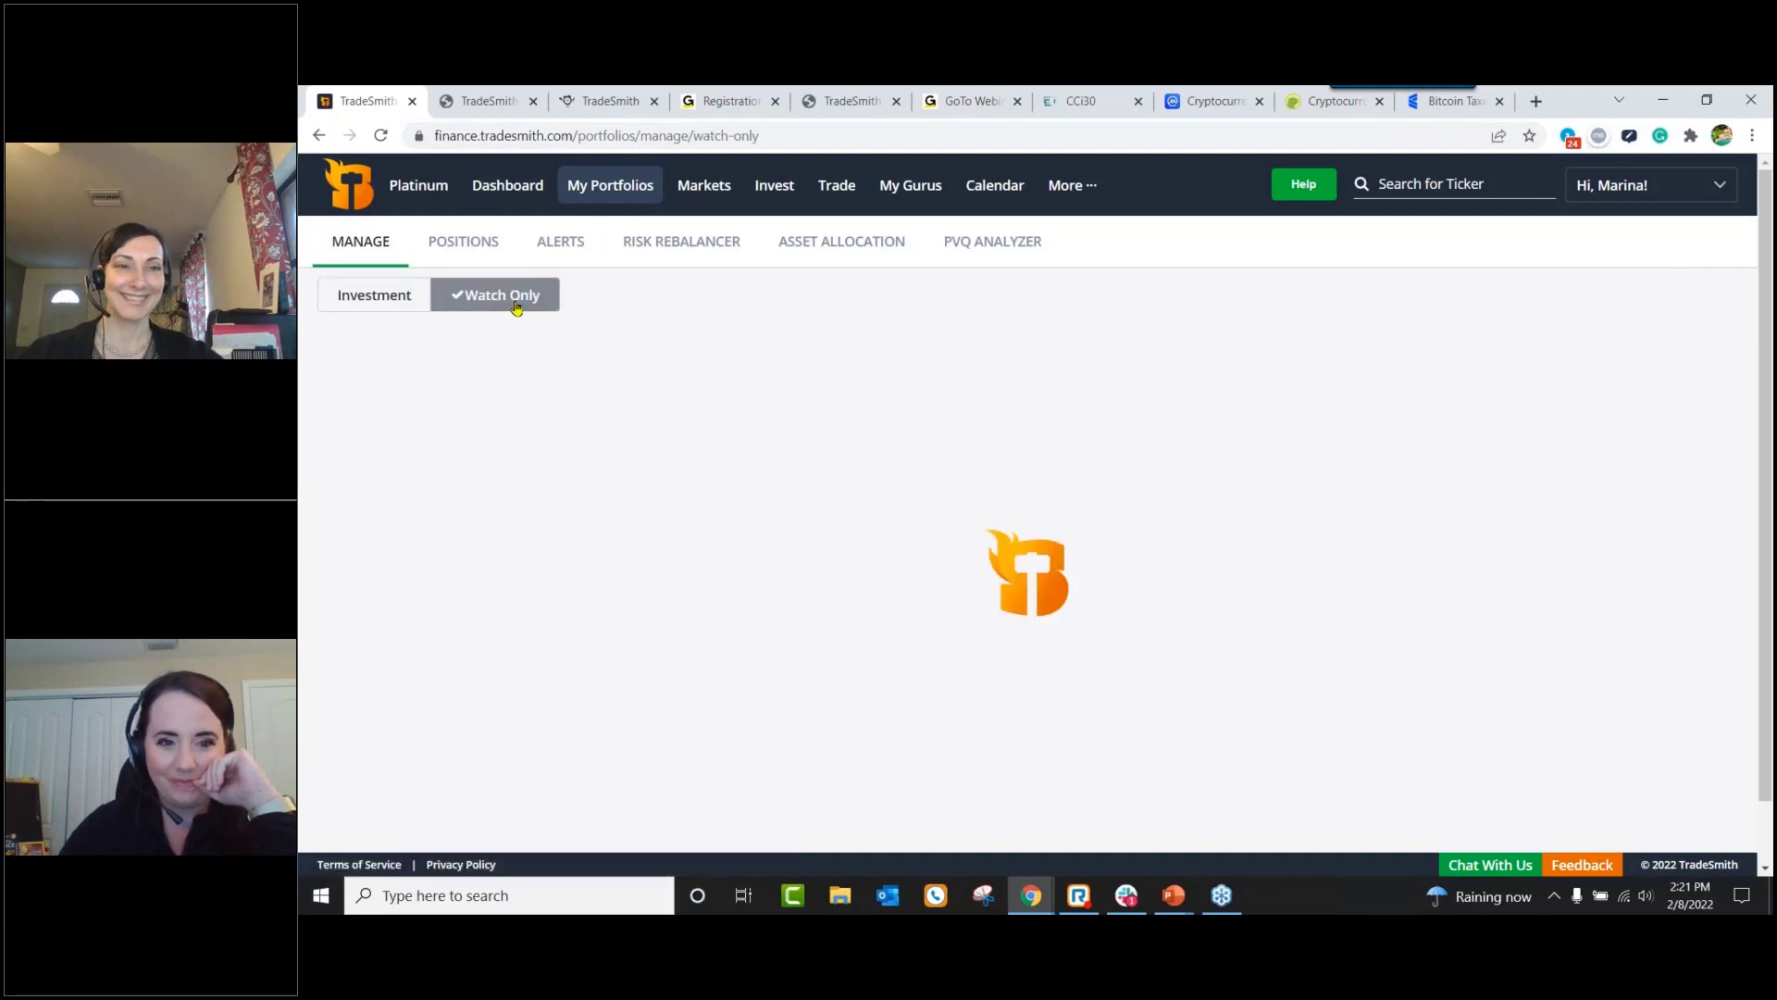